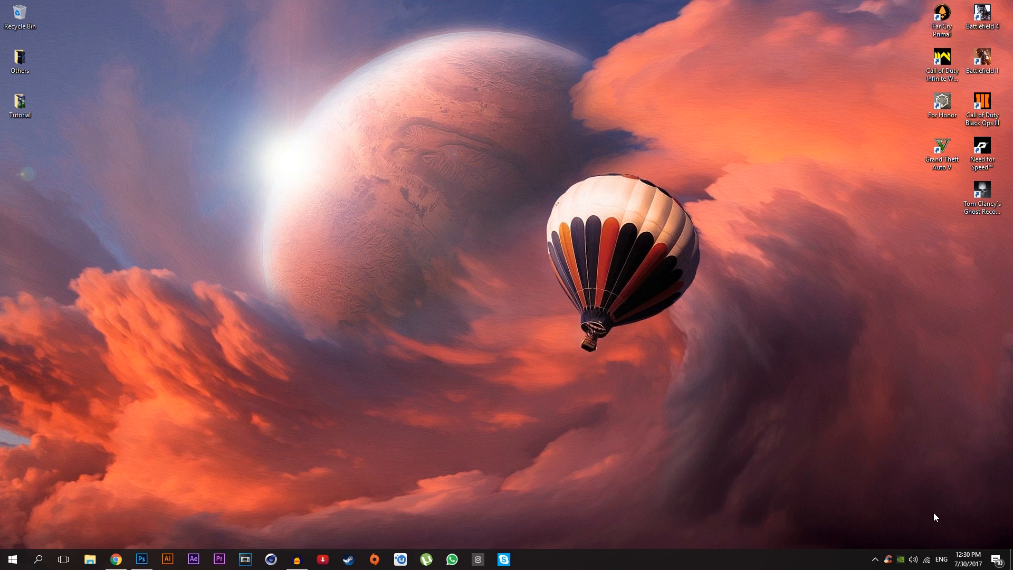
# Step: Switch to Chrome, look over the Nature Banner for Twitter video page and its likes, and close the browser
pyautogui.click(116, 558)
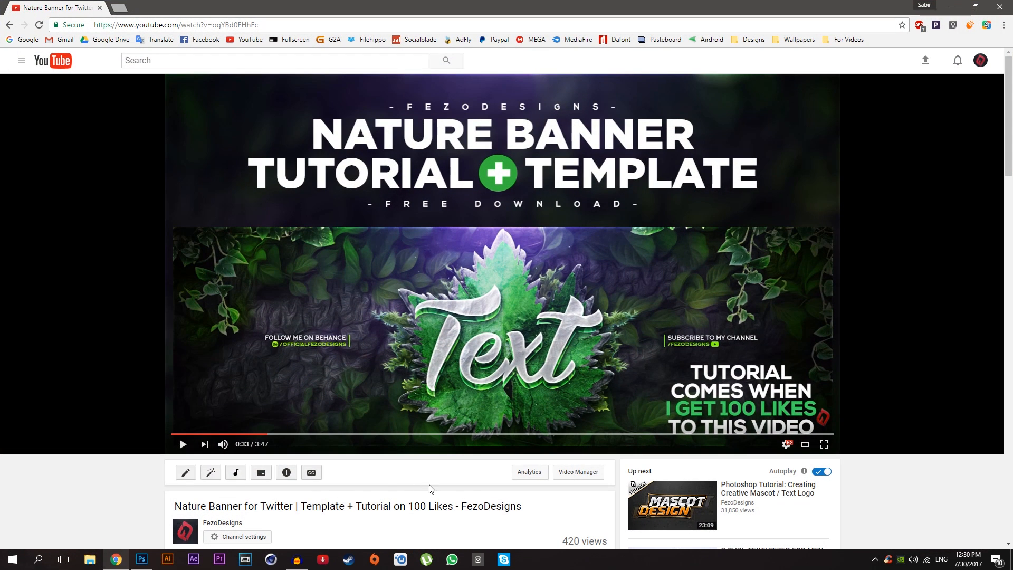
pyautogui.scroll(-1, 473, 495)
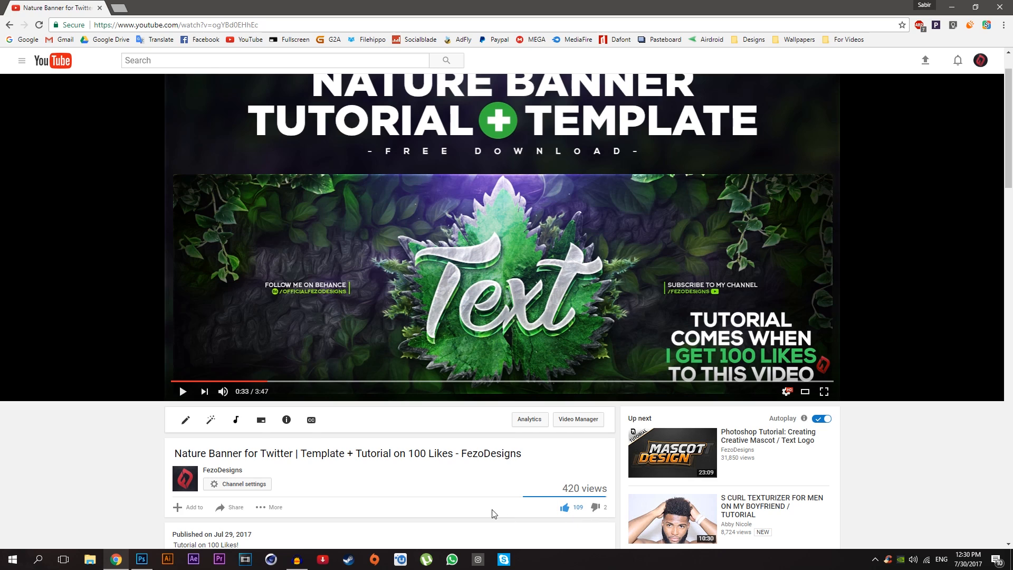
pyautogui.scroll(1, 164, 408)
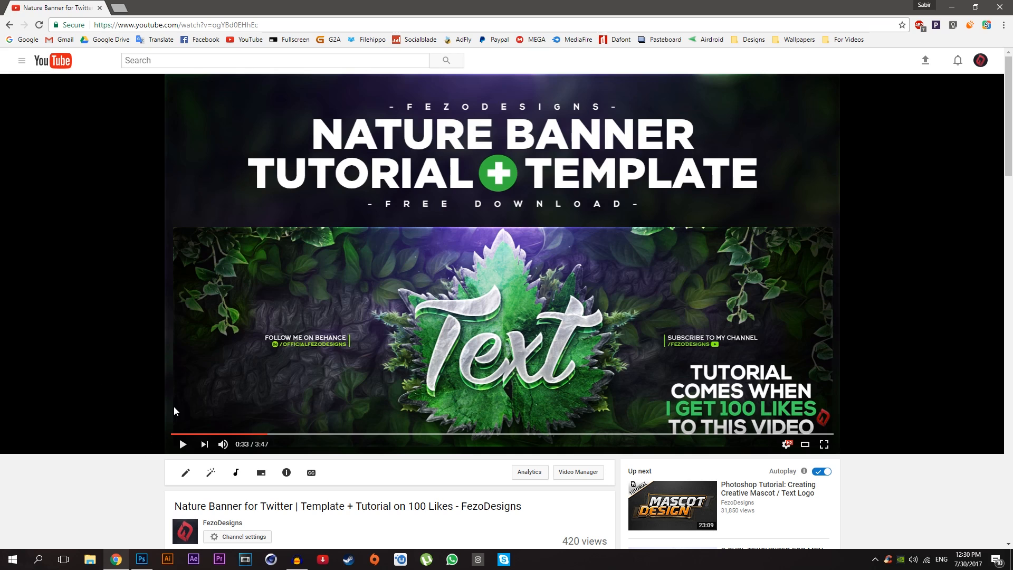
pyautogui.click(999, 6)
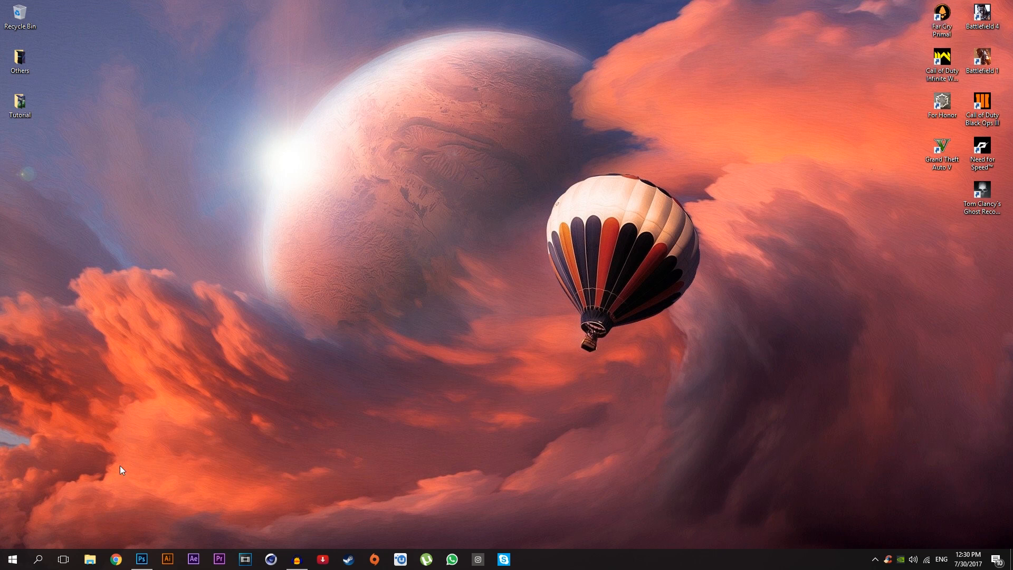
# Step: Switch to Photoshop, review the finished nature banner and the 20K GFX pack, and return to the blank Twitter Header document
pyautogui.click(141, 558)
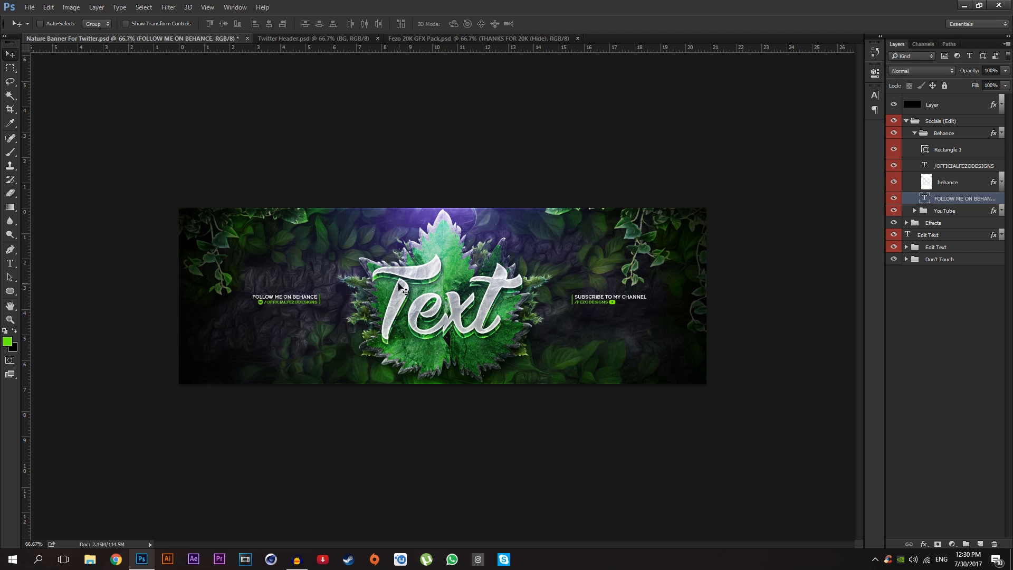
pyautogui.click(287, 39)
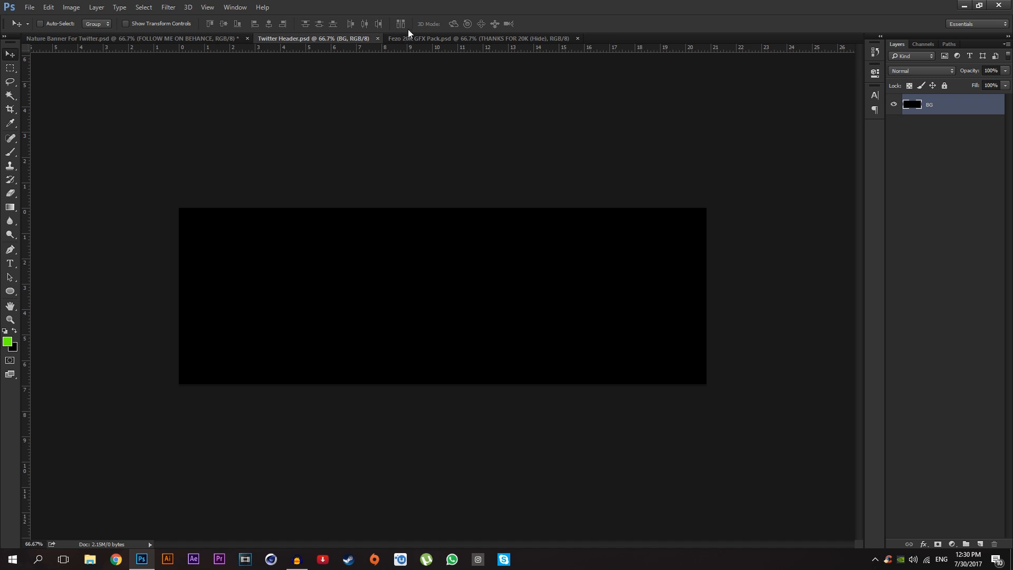
pyautogui.click(433, 42)
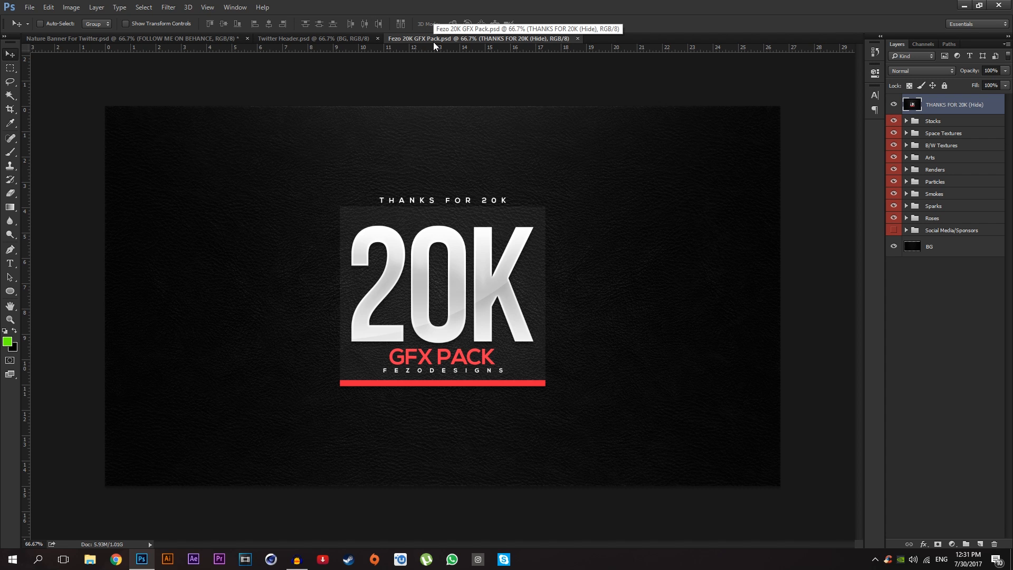
pyautogui.click(298, 39)
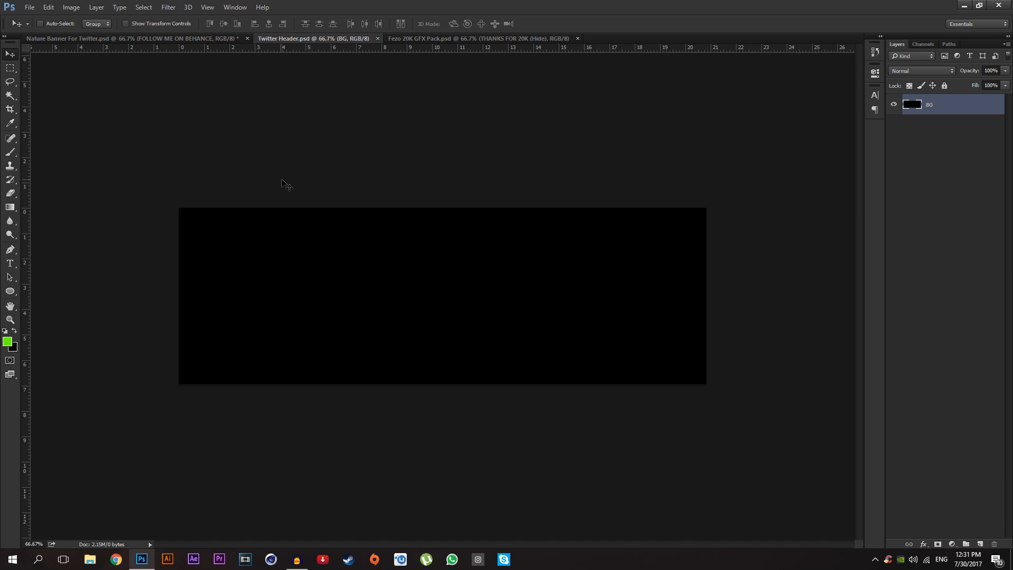
# Step: Open the 2111 image from the Desktop's Tutorial > Used folder and bring it into Twitter Header.psd as a new layer
pyautogui.click(28, 7)
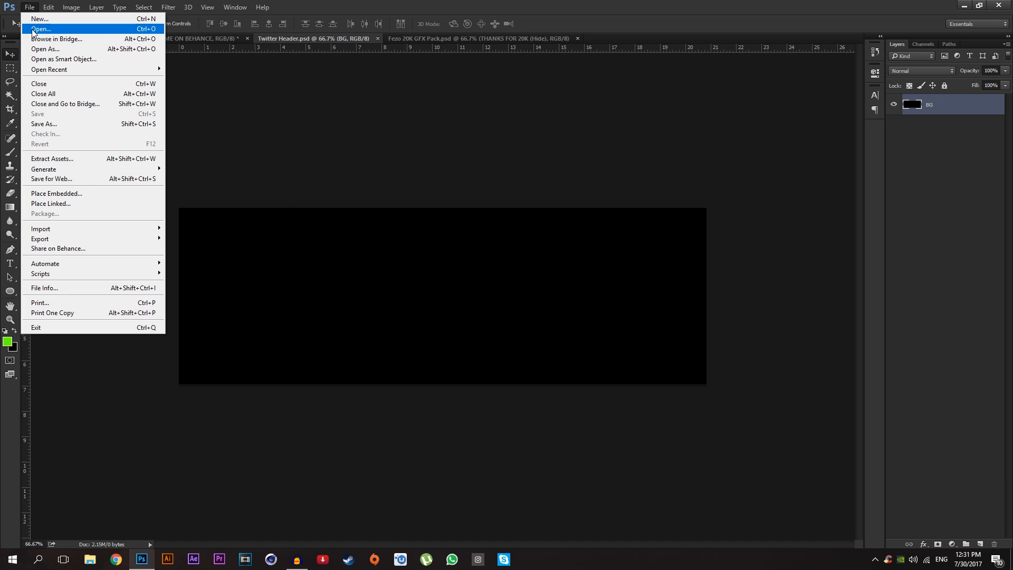
pyautogui.click(33, 30)
pyautogui.click(48, 130)
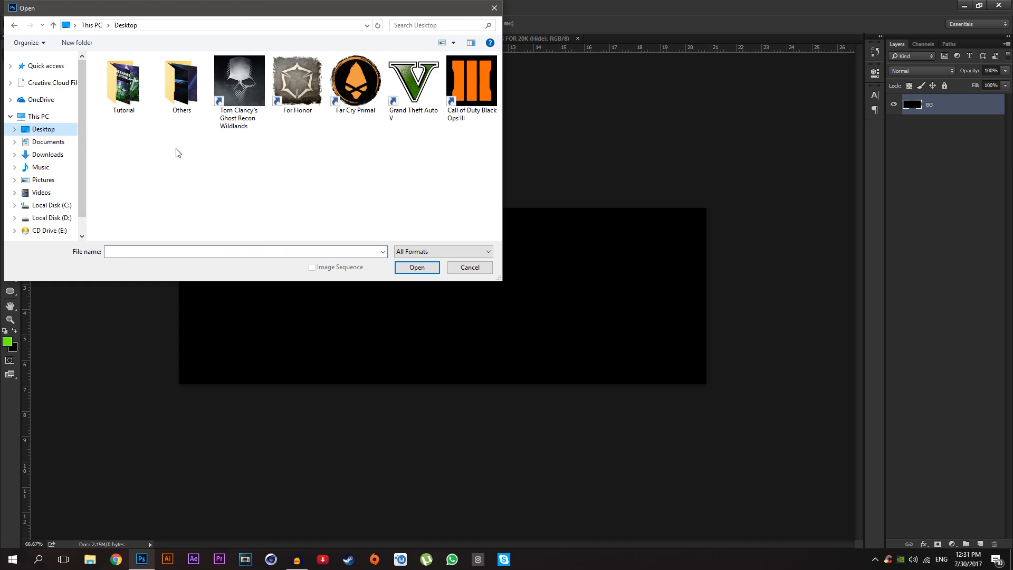
pyautogui.doubleClick(124, 84)
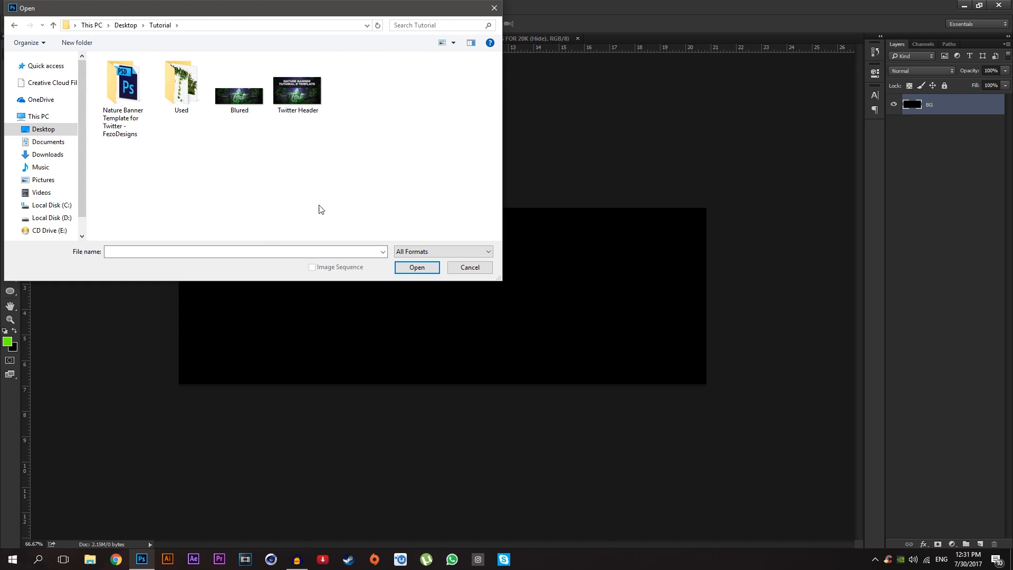
pyautogui.doubleClick(173, 87)
pyautogui.click(135, 101)
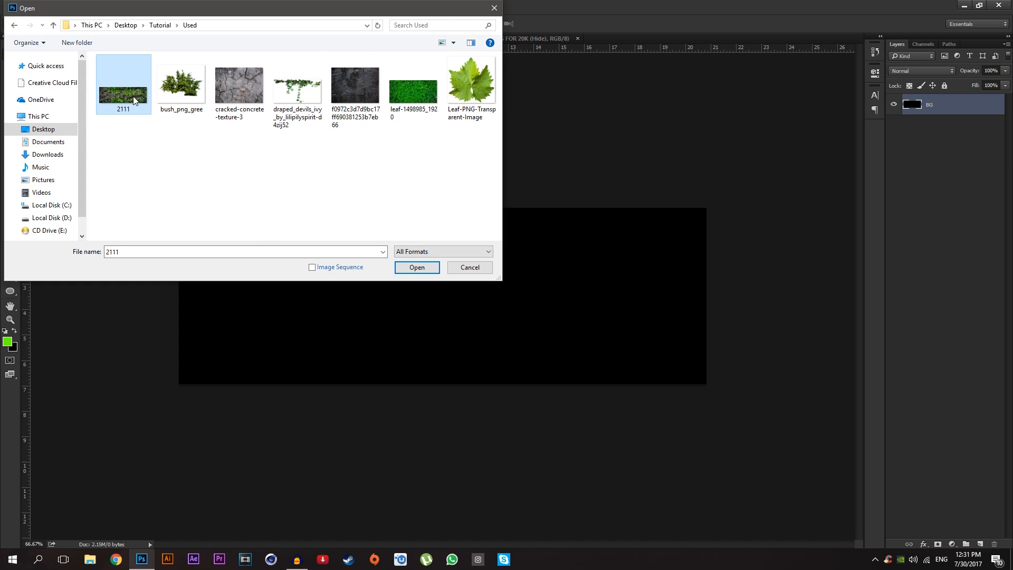
pyautogui.doubleClick(125, 87)
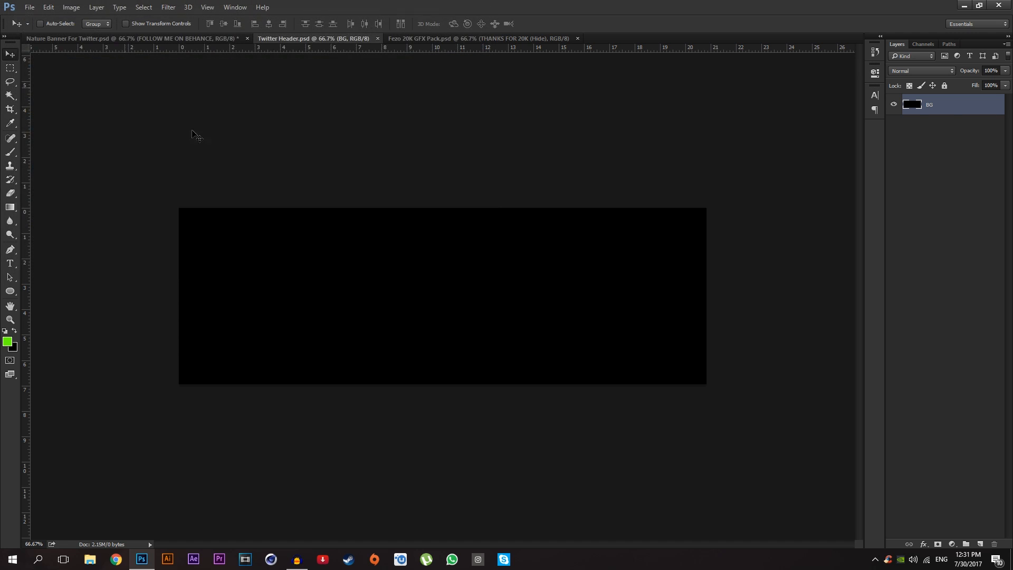
pyautogui.moveTo(391, 196); pyautogui.dragTo(369, 262)
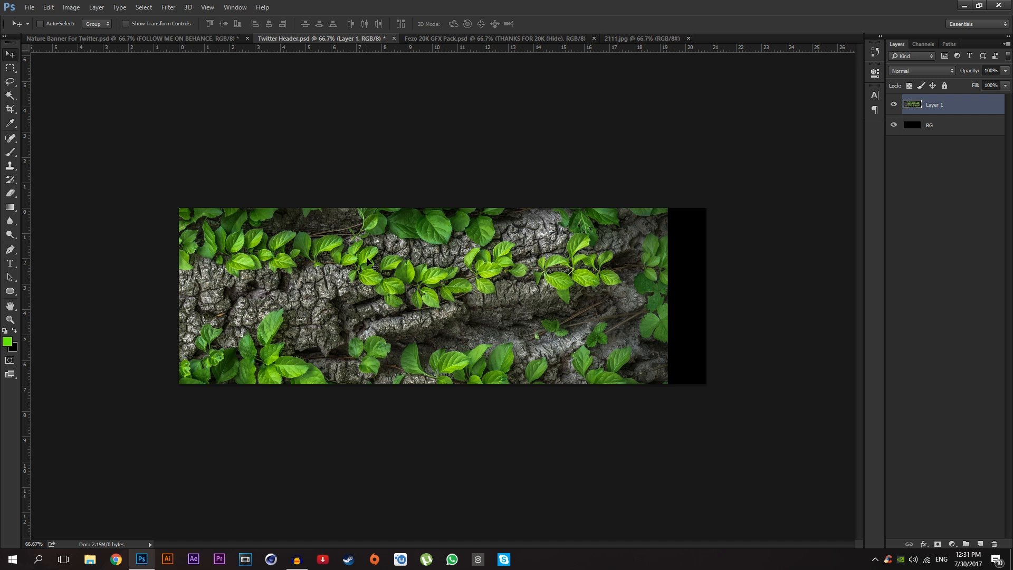
# Step: Reposition the leafy bark layer to cover the whole header, centred at X 750 px and Y 247.5 px
pyautogui.hotkey('ctrl', 't')
pyautogui.moveTo(471, 286); pyautogui.dragTo(520, 286)
pyautogui.press('Up')
pyautogui.press('Up')
pyautogui.press('Up')
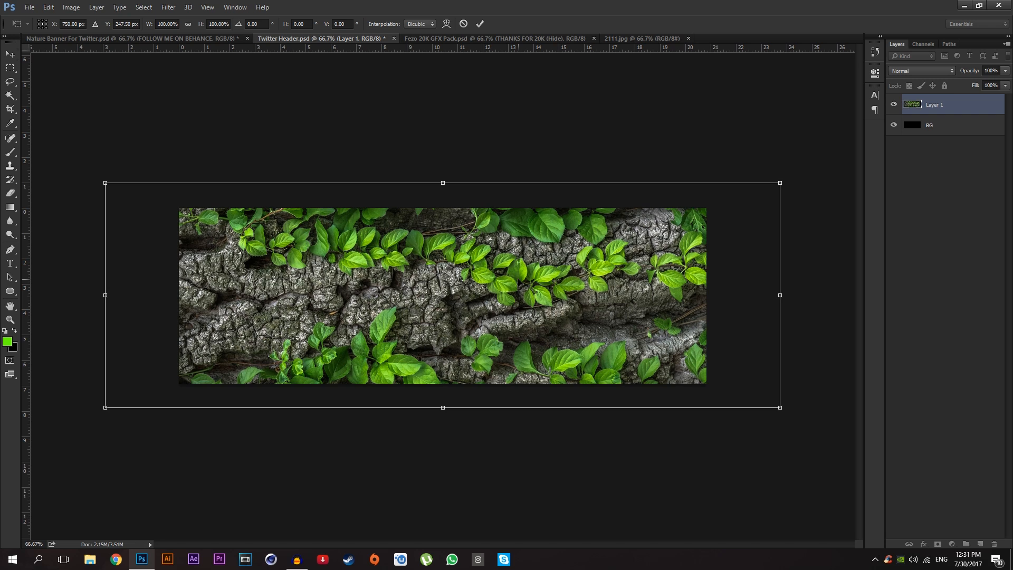
pyautogui.press('Return')
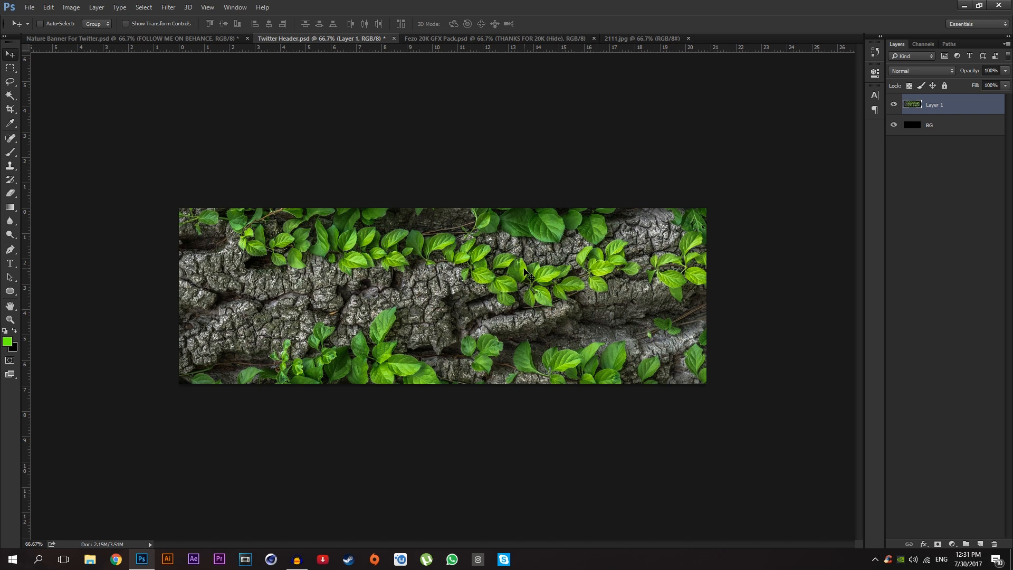
# Step: Duplicate Layer 1 as Layer 1 copy within Twitter Header.psd
pyautogui.hotkey('ctrl', 'j')
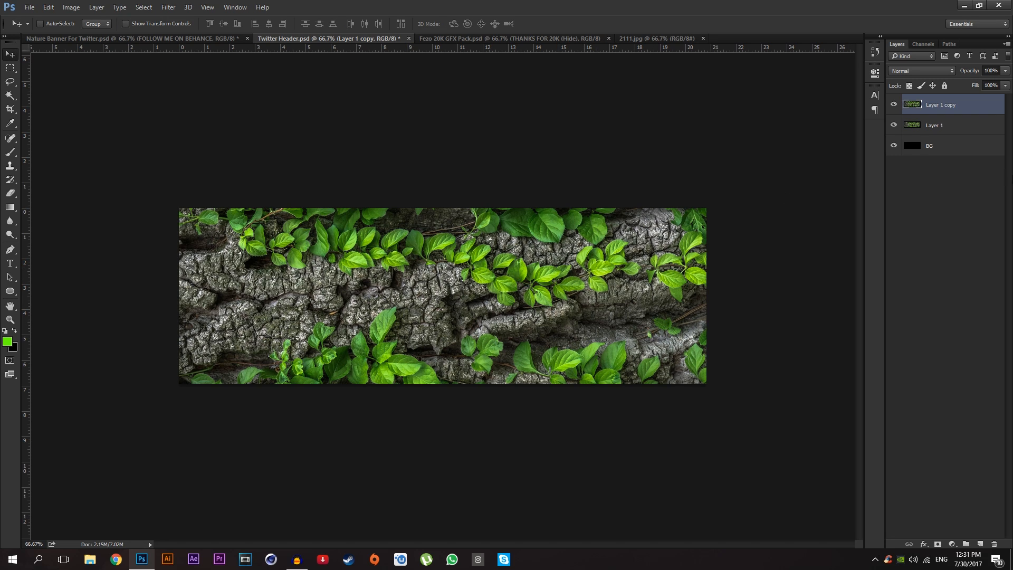
pyautogui.press('Delete')
pyautogui.rightClick(958, 104)
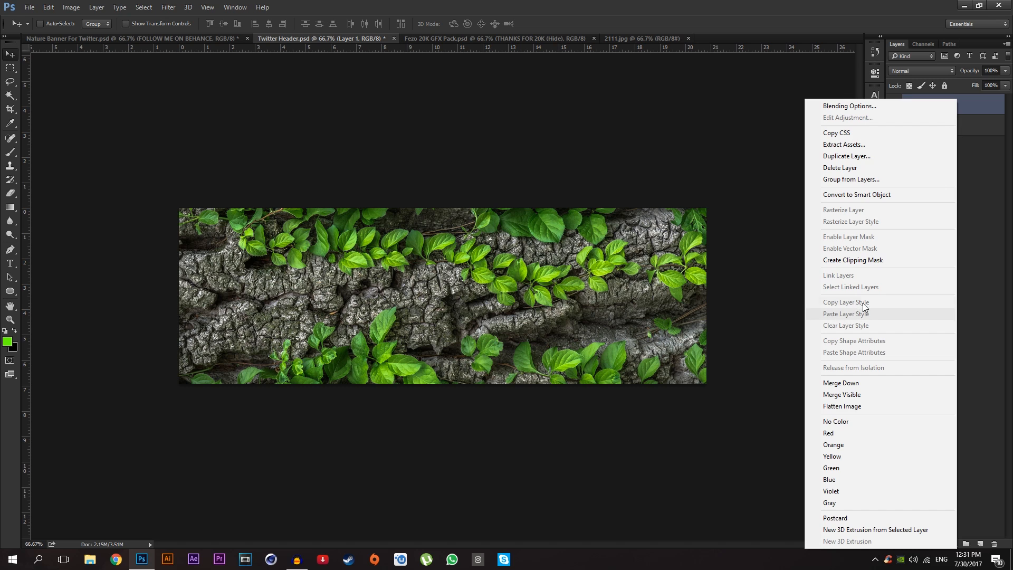
pyautogui.click(864, 156)
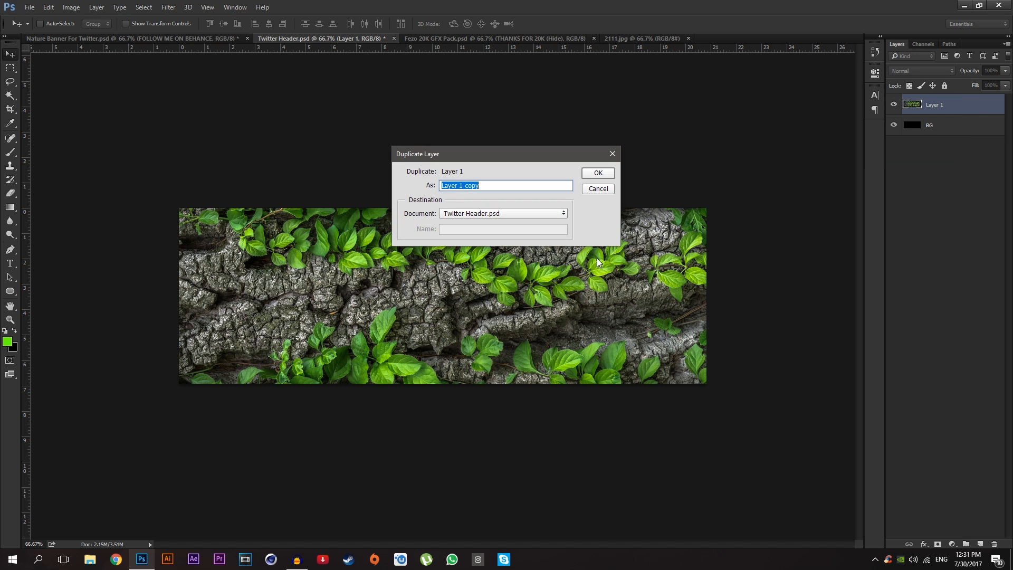
pyautogui.click(601, 170)
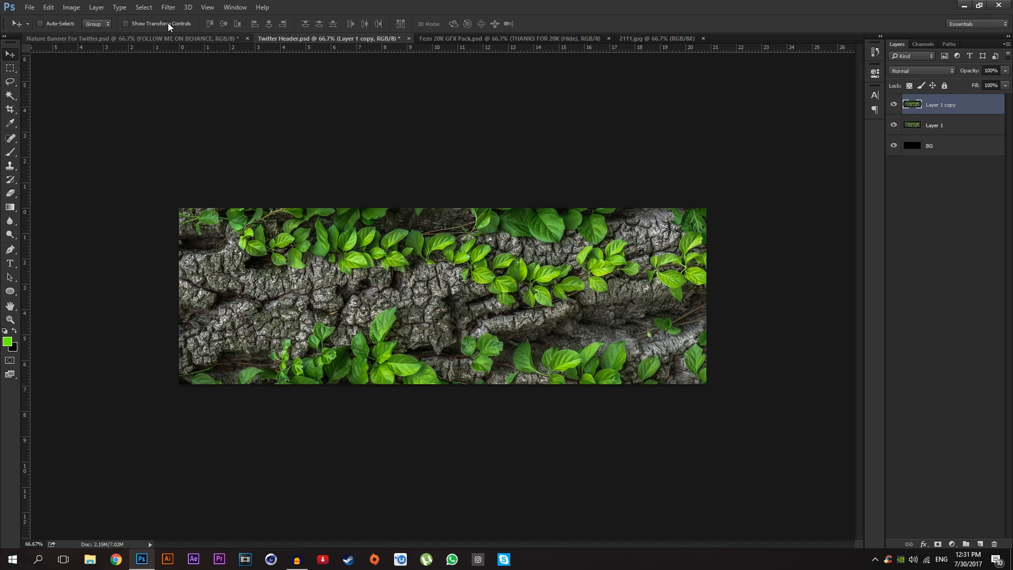
# Step: Apply the GREYCstoration noise filter to Layer 1 copy with a geometry regularity of 3, checking its preview on bark and leaves
pyautogui.click(166, 9)
pyautogui.moveTo(213, 157)
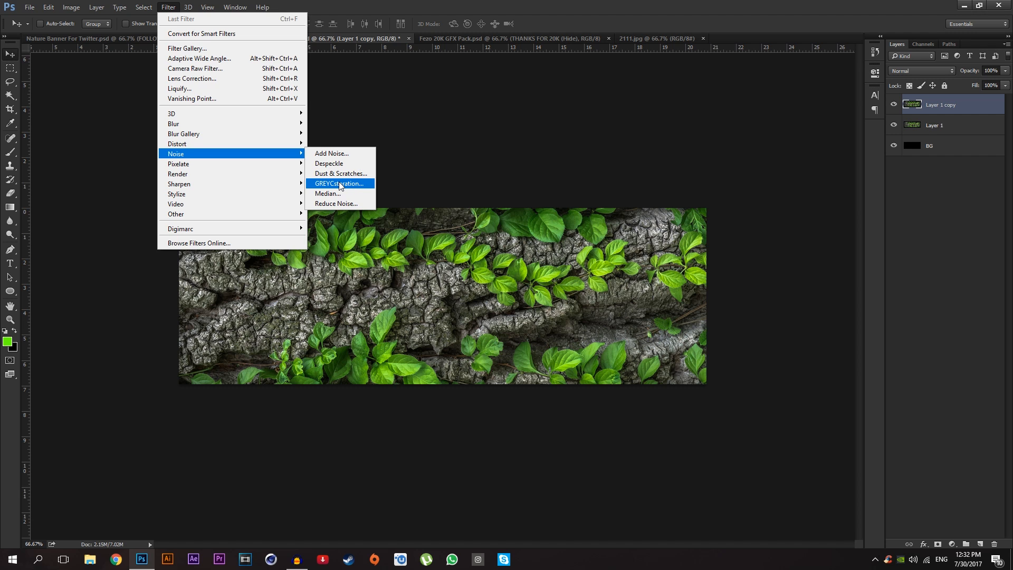
pyautogui.click(339, 184)
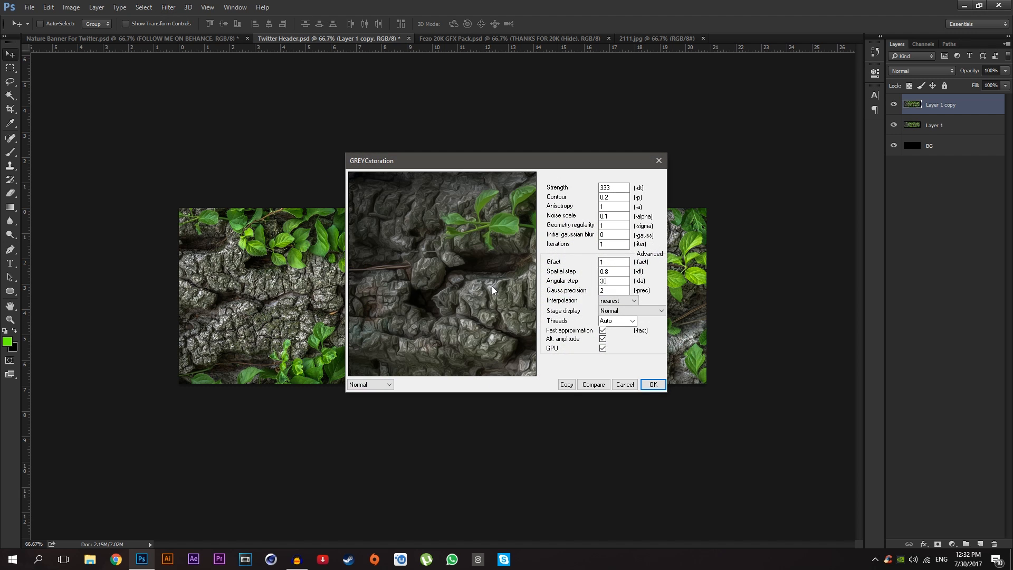
pyautogui.moveTo(495, 296); pyautogui.dragTo(500, 297)
pyautogui.moveTo(429, 259); pyautogui.dragTo(462, 250)
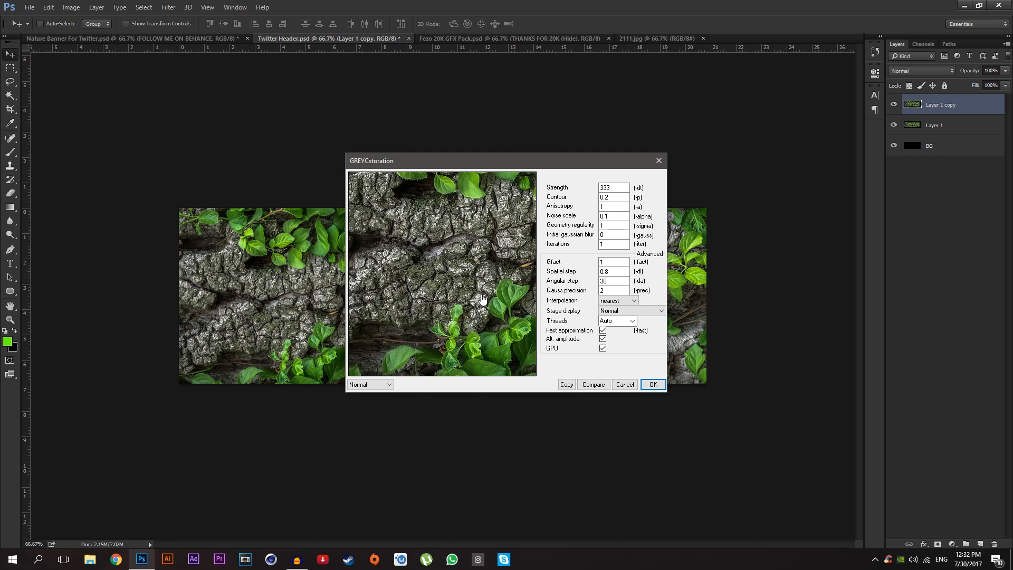
pyautogui.moveTo(479, 303); pyautogui.dragTo(442, 252)
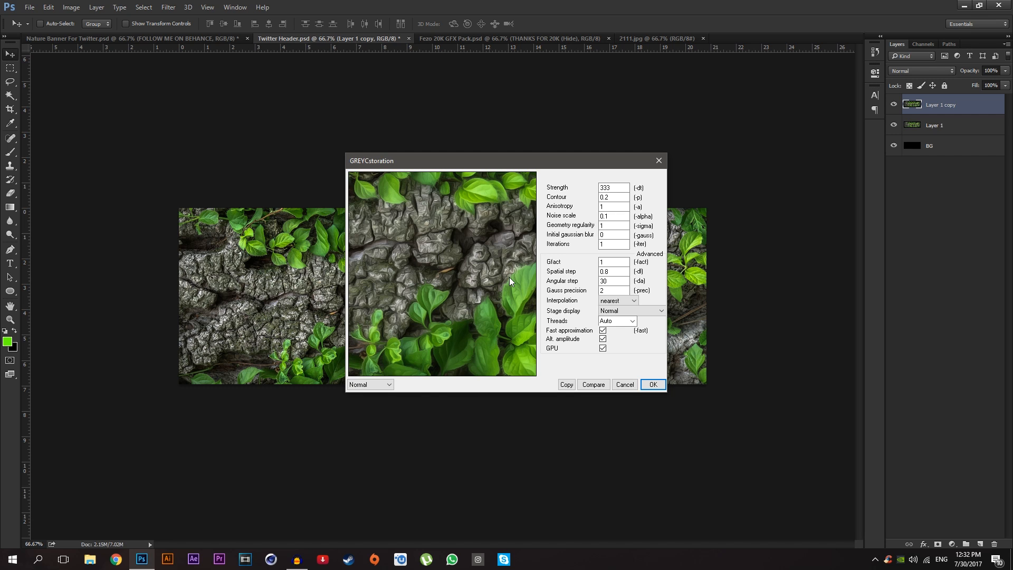
pyautogui.moveTo(509, 280); pyautogui.dragTo(461, 286)
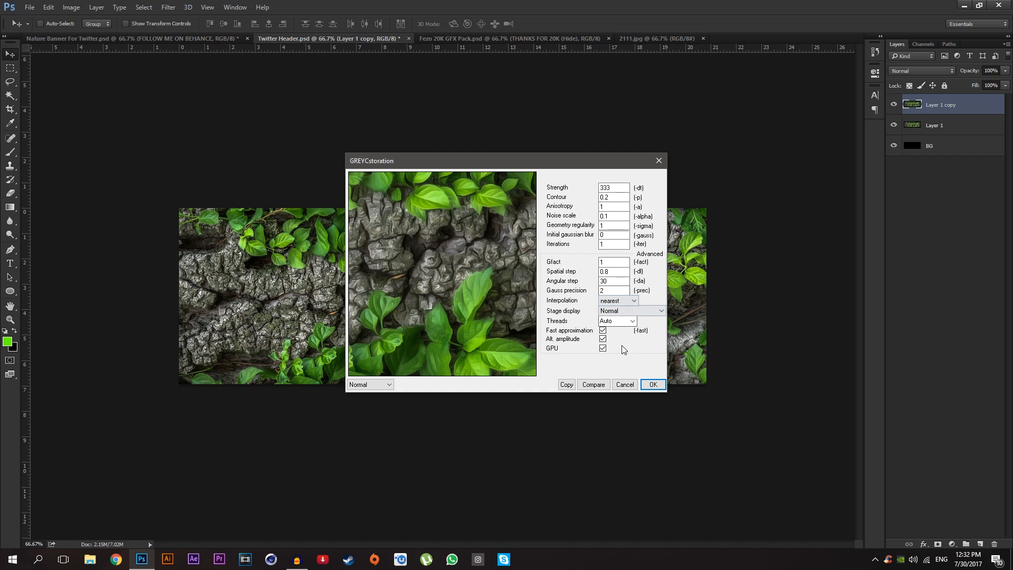
pyautogui.doubleClick(599, 225)
pyautogui.write('3')
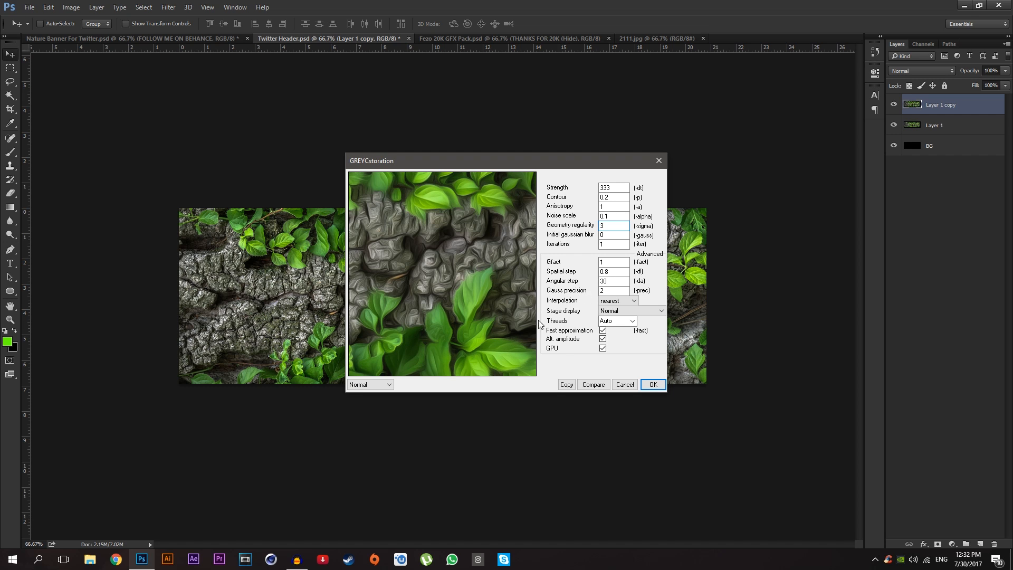
pyautogui.click(652, 384)
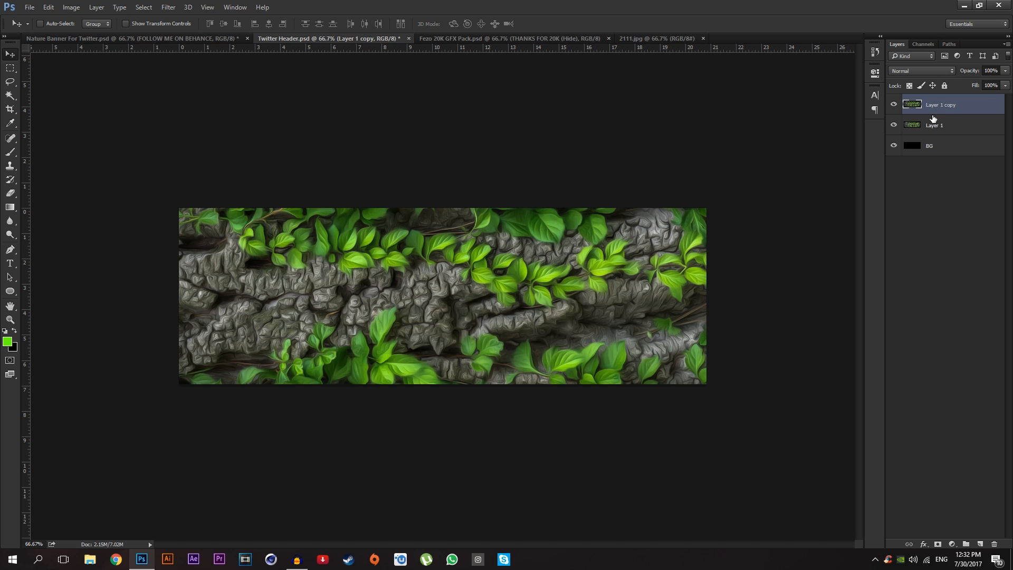
# Step: Set the opacity of Layer 1 copy to 85%
pyautogui.click(999, 71)
pyautogui.write('85')
pyautogui.press('Return')
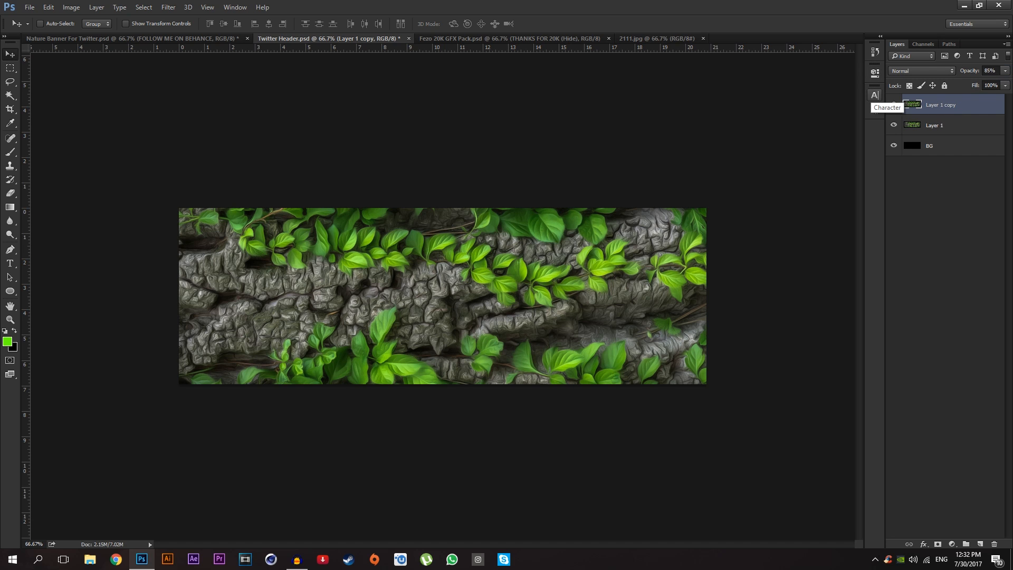
# Step: Group Layer 1 copy with Layer 1 and set the group's opacity to 30%
pyautogui.keyDown('shift'); pyautogui.click(956, 126); pyautogui.keyUp('shift')
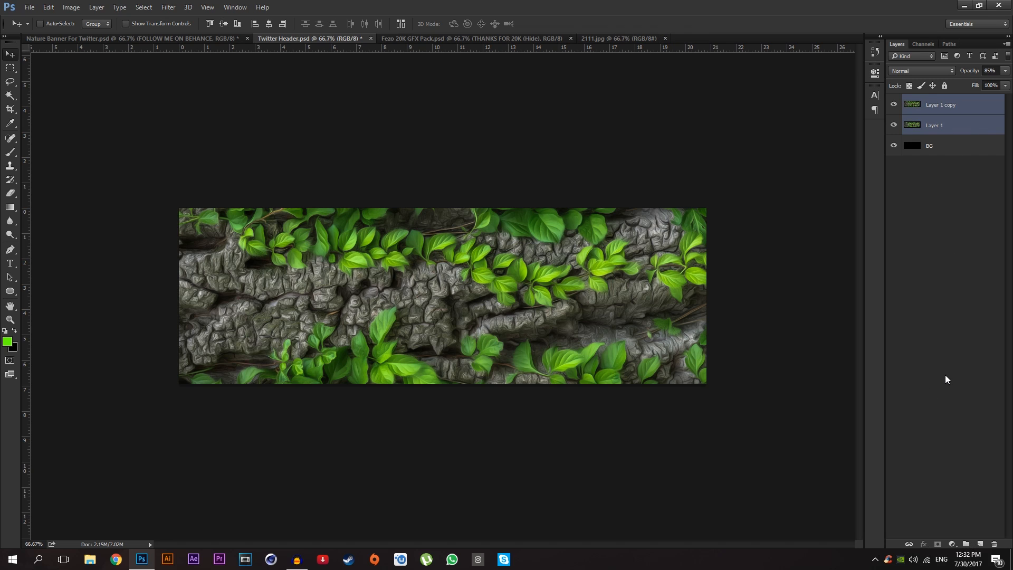
pyautogui.hotkey('ctrl', 'g')
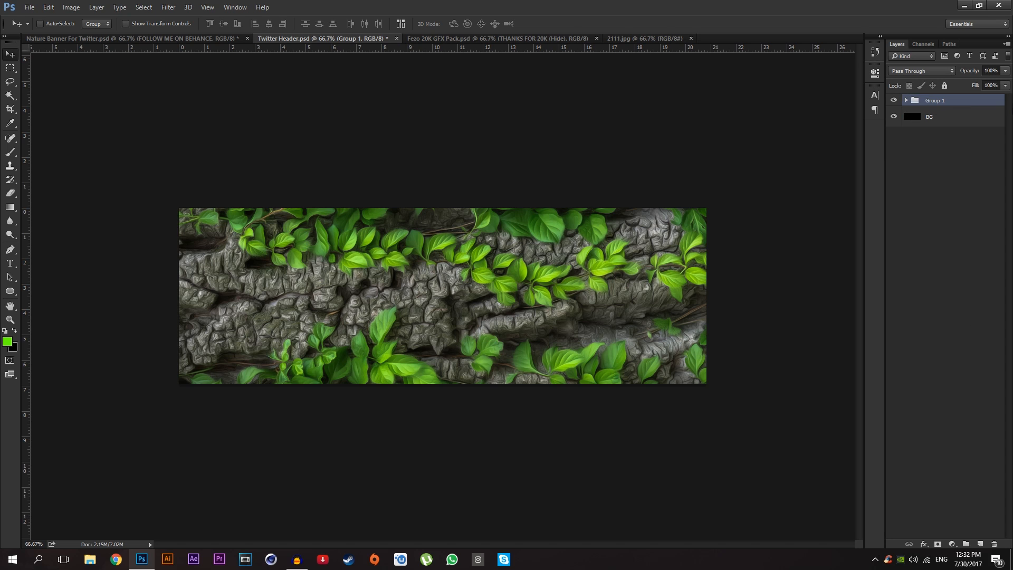
pyautogui.click(990, 70)
pyautogui.write('30')
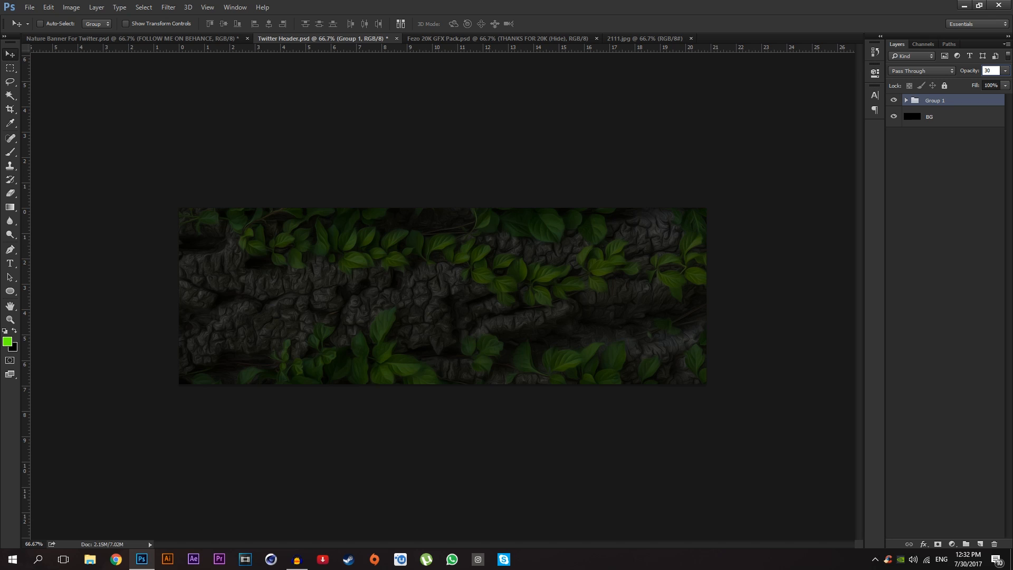
pyautogui.press('Return')
# Step: Open the dark wall texture f0972c3d7d9bc17ff690381253b7eb66 from the Used folder and bring it into Twitter Header.psd above Group 1
pyautogui.click(30, 7)
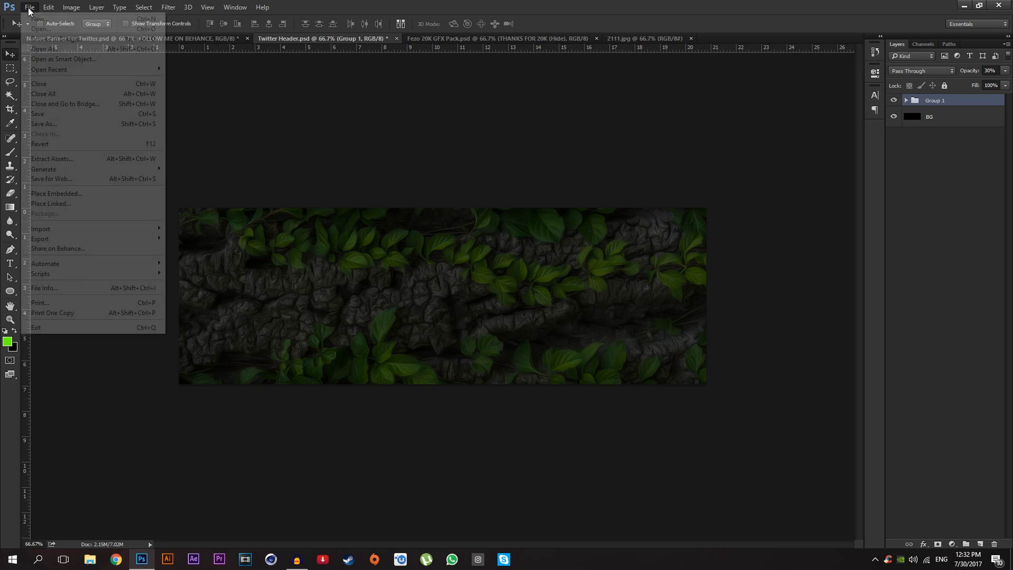
pyautogui.click(40, 30)
pyautogui.click(354, 106)
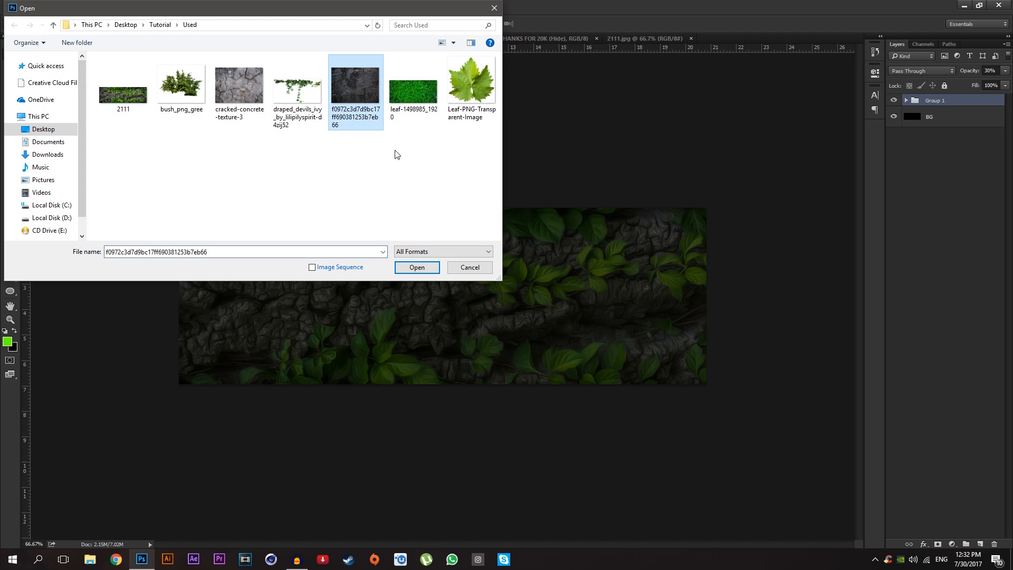
pyautogui.doubleClick(354, 79)
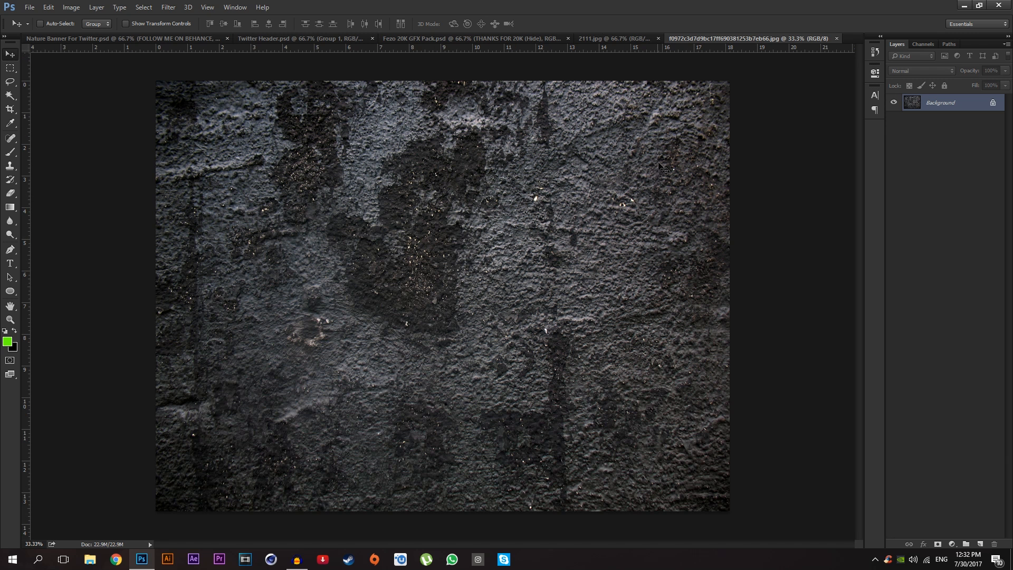
pyautogui.click(309, 39)
pyautogui.moveTo(309, 39); pyautogui.dragTo(358, 245)
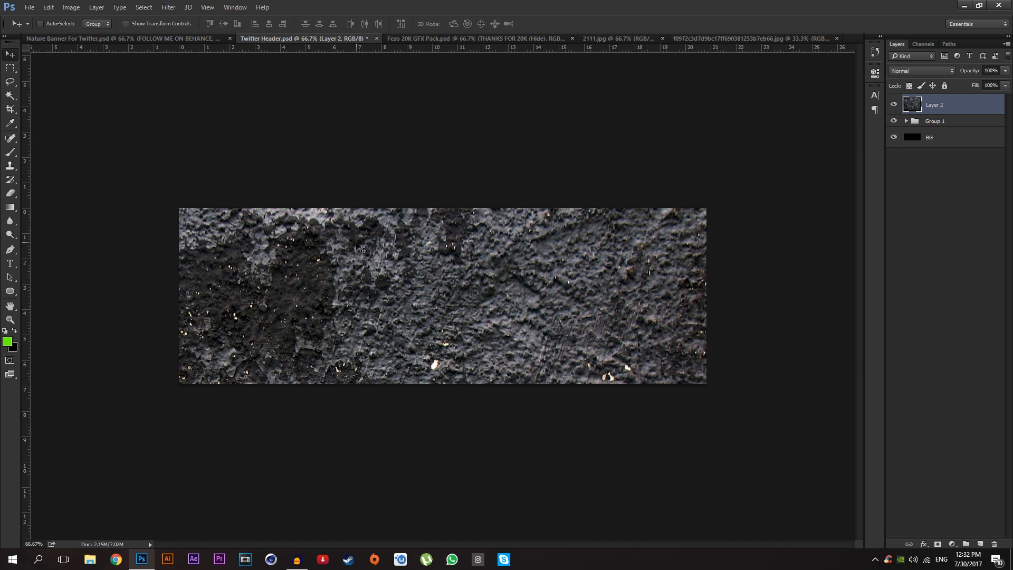
# Step: Scale the wall texture on Layer 2 to about 55.6% and position it so it covers the whole banner
pyautogui.moveTo(446, 267); pyautogui.dragTo(449, 226)
pyautogui.press('z')
pyautogui.moveTo(507, 284); pyautogui.dragTo(474, 284)
pyautogui.hotkey('ctrl', '+')
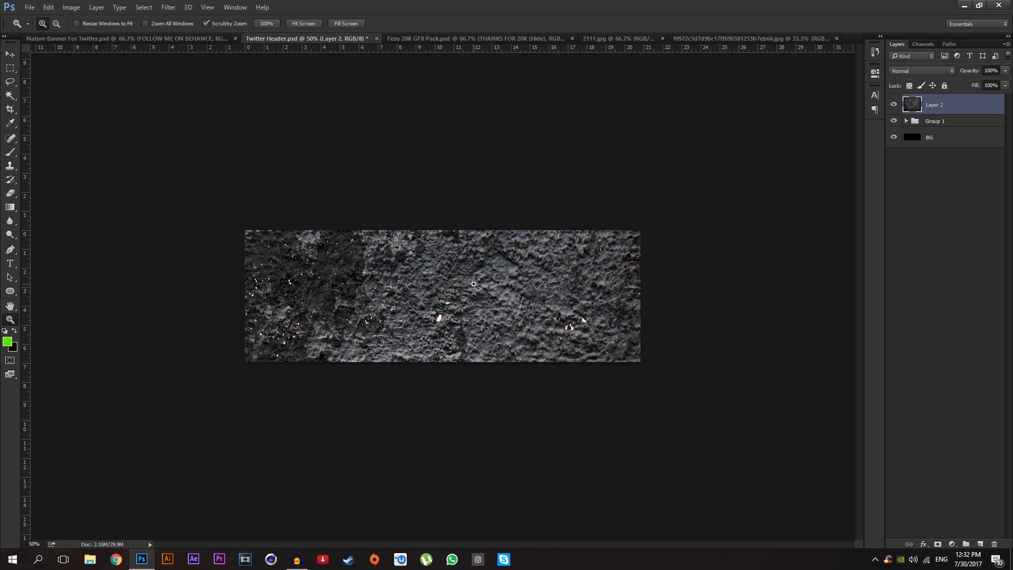
pyautogui.hotkey('ctrl', 't')
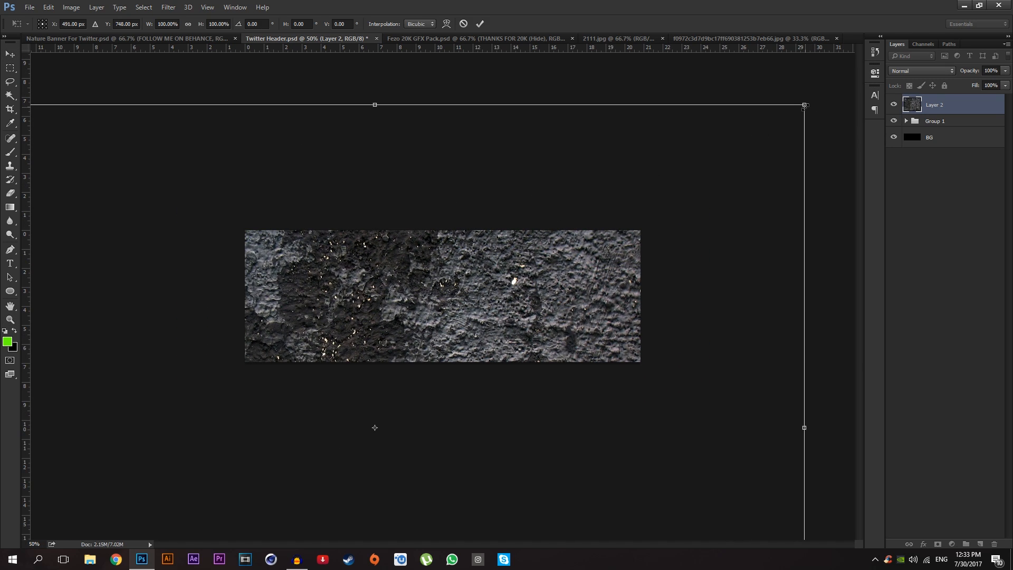
pyautogui.moveTo(804, 105); pyautogui.dragTo(524, 312)
pyautogui.moveTo(377, 390); pyautogui.dragTo(592, 155)
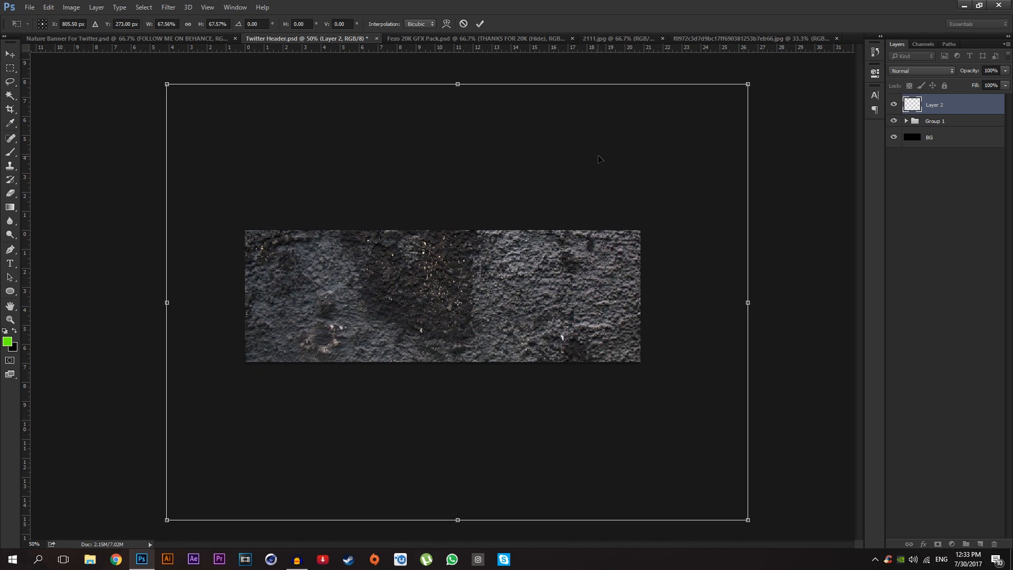
pyautogui.moveTo(749, 84); pyautogui.dragTo(645, 161)
pyautogui.moveTo(544, 253); pyautogui.dragTo(552, 231)
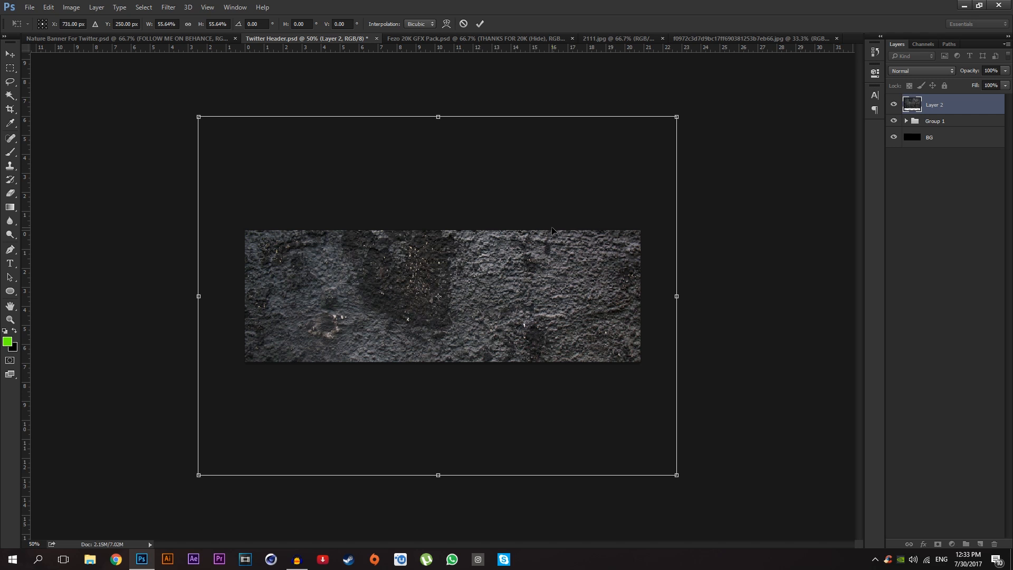
pyautogui.press('Return')
pyautogui.press('z')
pyautogui.click(498, 272)
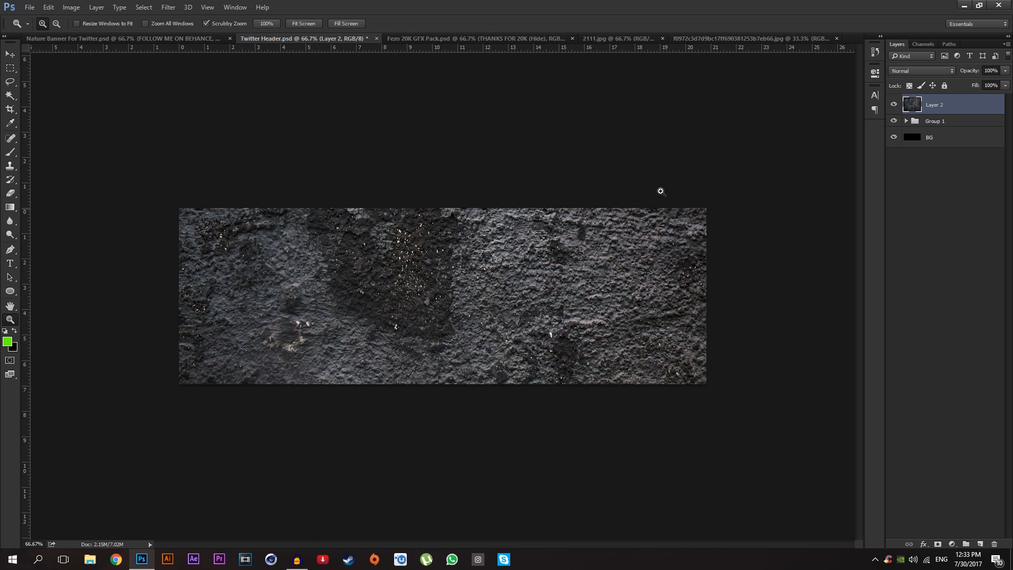
# Step: Set Layer 2's opacity to 5% and check the finished design in Nature Banner For Twitter.psd for reference
pyautogui.click(988, 71)
pyautogui.write('10')
pyautogui.press('BackSpace')
pyautogui.press('BackSpace')
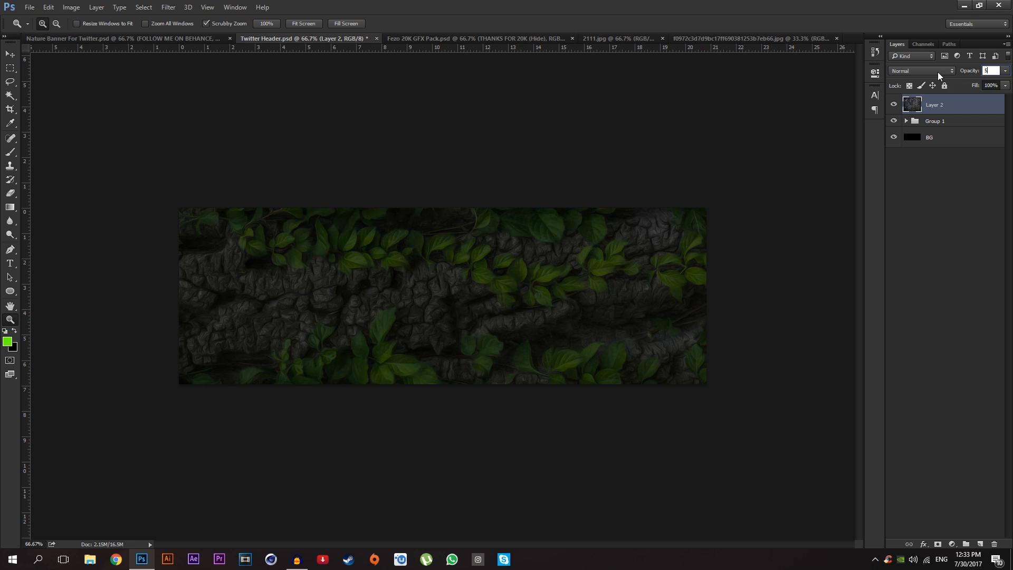
pyautogui.press('Return')
pyautogui.click(424, 313)
pyautogui.click(187, 39)
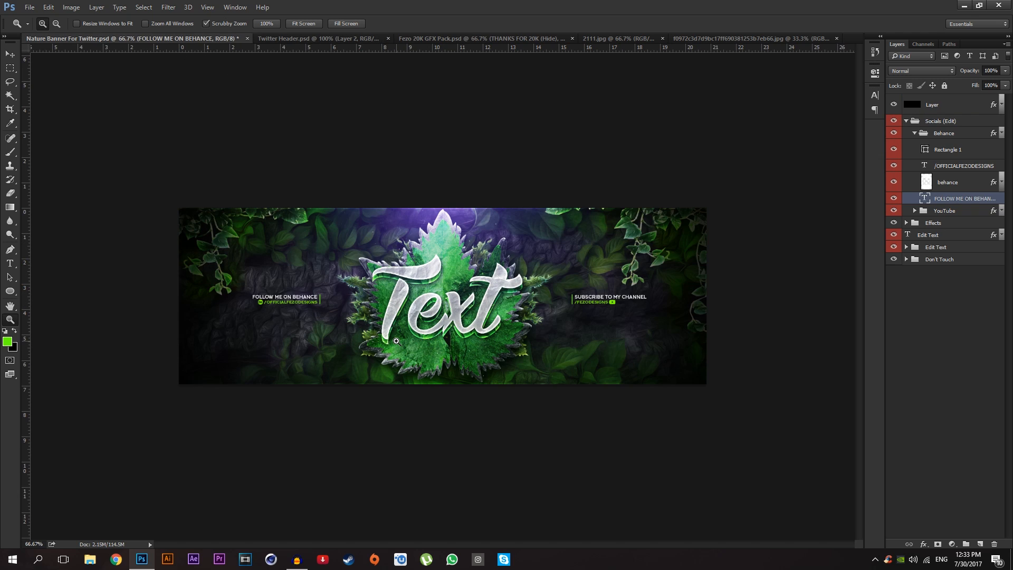
pyautogui.click(287, 39)
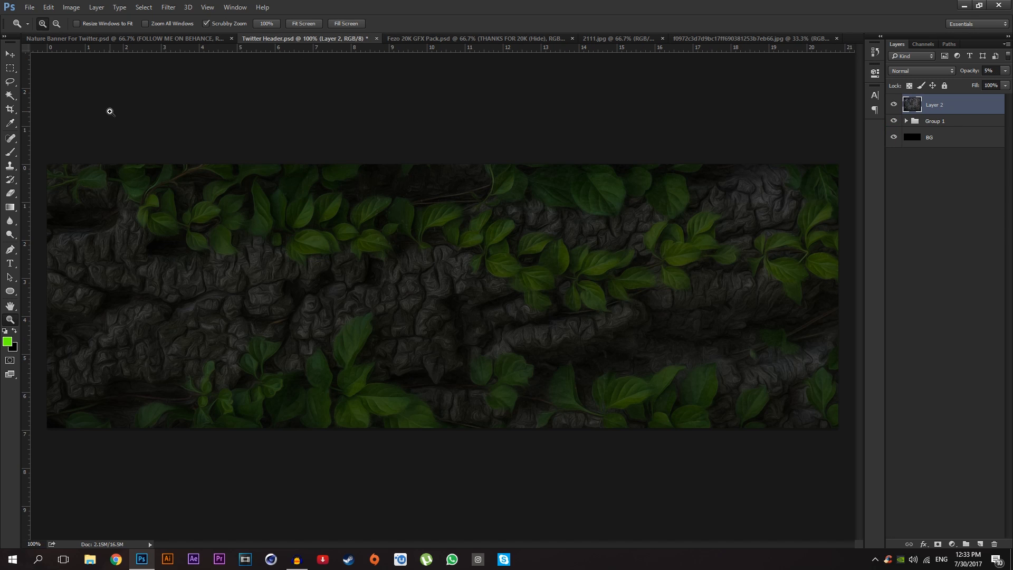
# Step: Open Leaf-PNG-Transparent-Image from the Used folder, bring the leaf into Twitter Header.psd above Layer 2, and close the source image
pyautogui.click(29, 7)
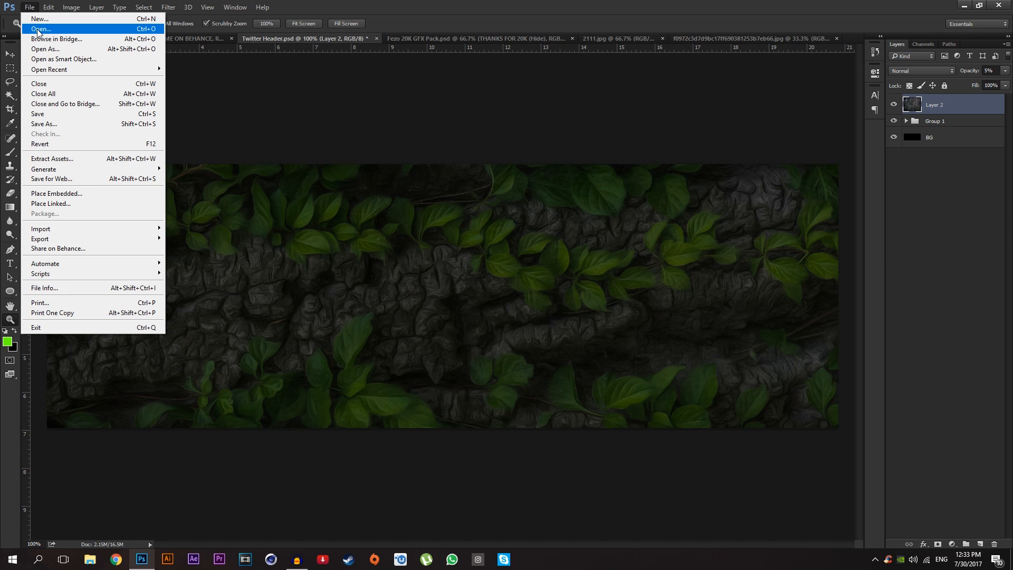
pyautogui.click(38, 30)
pyautogui.click(481, 98)
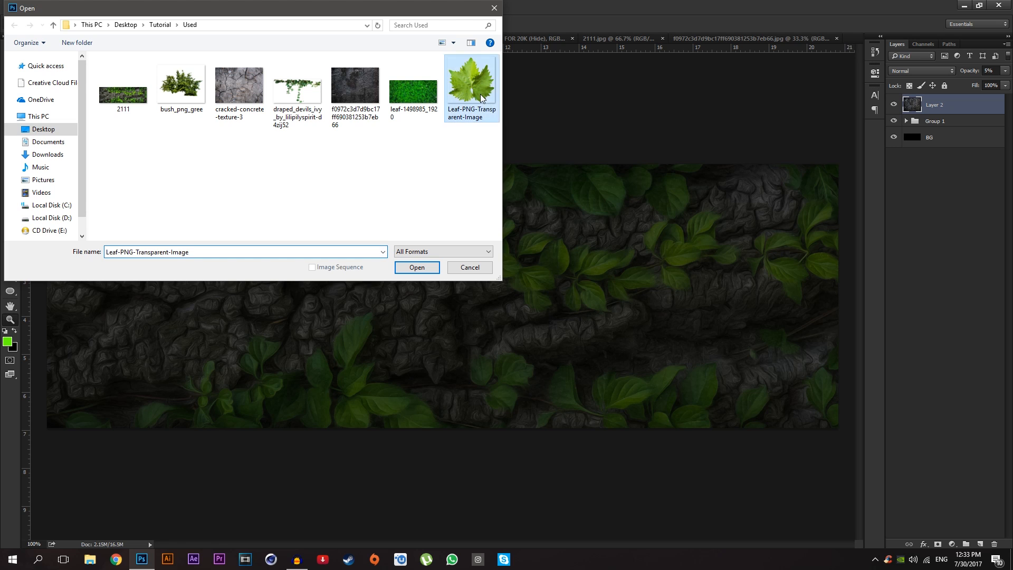
pyautogui.doubleClick(481, 98)
pyautogui.press('v')
pyautogui.moveTo(417, 172); pyautogui.dragTo(570, 215)
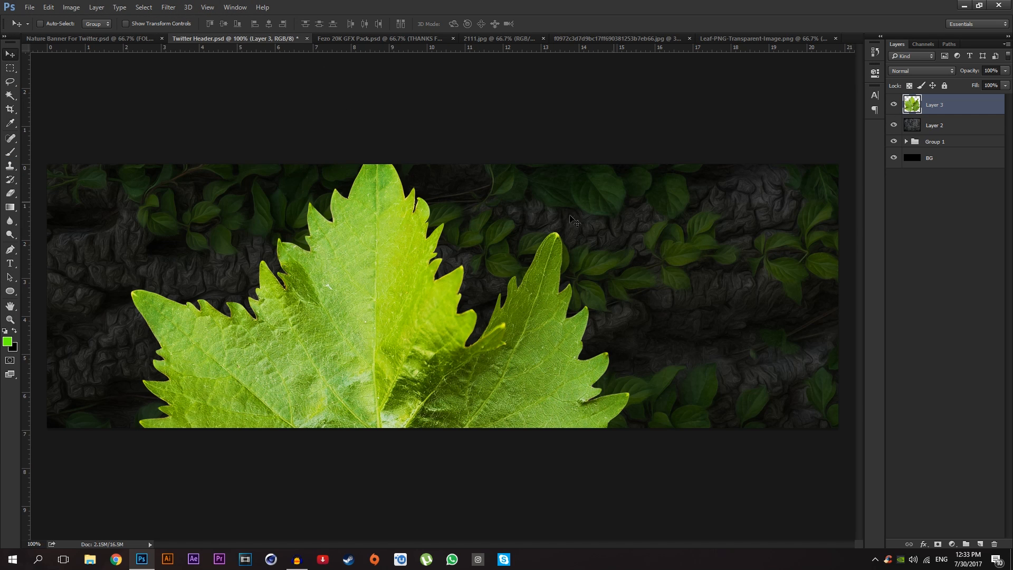
pyautogui.click(812, 38)
pyautogui.click(836, 39)
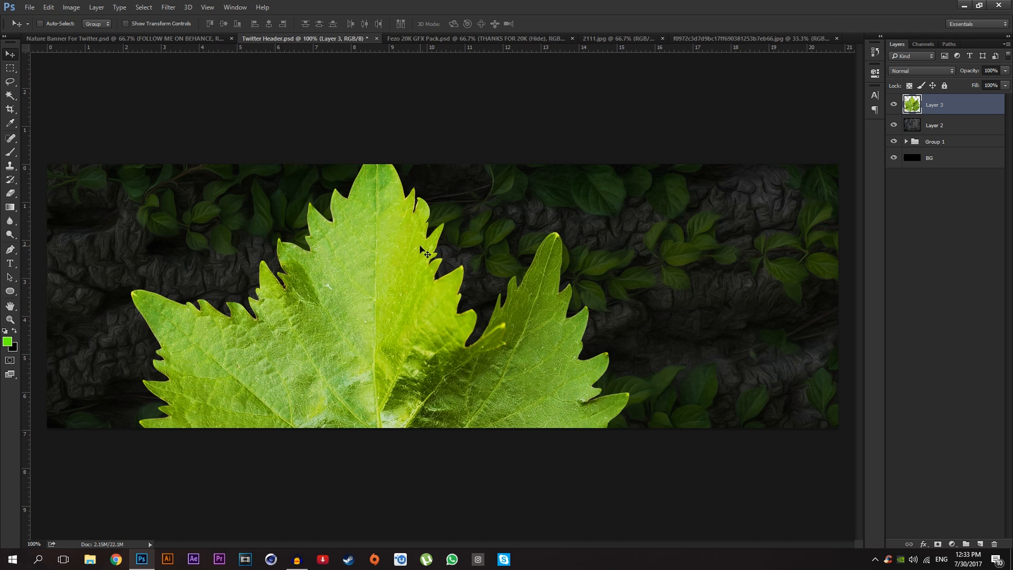
# Step: Scale the leaf on Layer 3 to about 51% and place it near the middle of the banner
pyautogui.moveTo(433, 295); pyautogui.dragTo(486, 220)
pyautogui.press('z')
pyautogui.keyDown('alt'); pyautogui.click(442, 250); pyautogui.keyUp('alt')
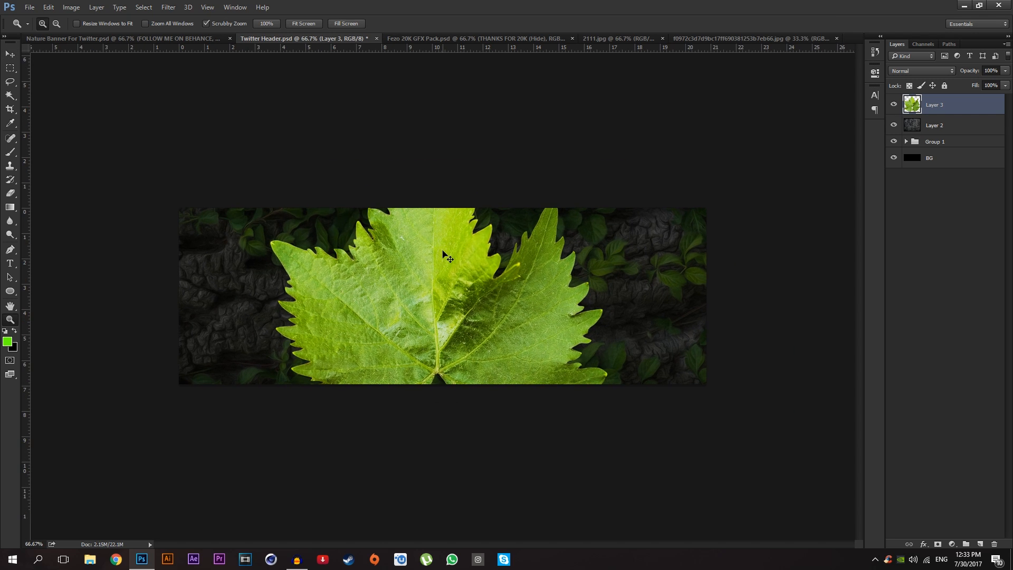
pyautogui.hotkey('ctrl', 't')
pyautogui.moveTo(607, 141); pyautogui.dragTo(524, 221)
pyautogui.moveTo(489, 267); pyautogui.dragTo(499, 254)
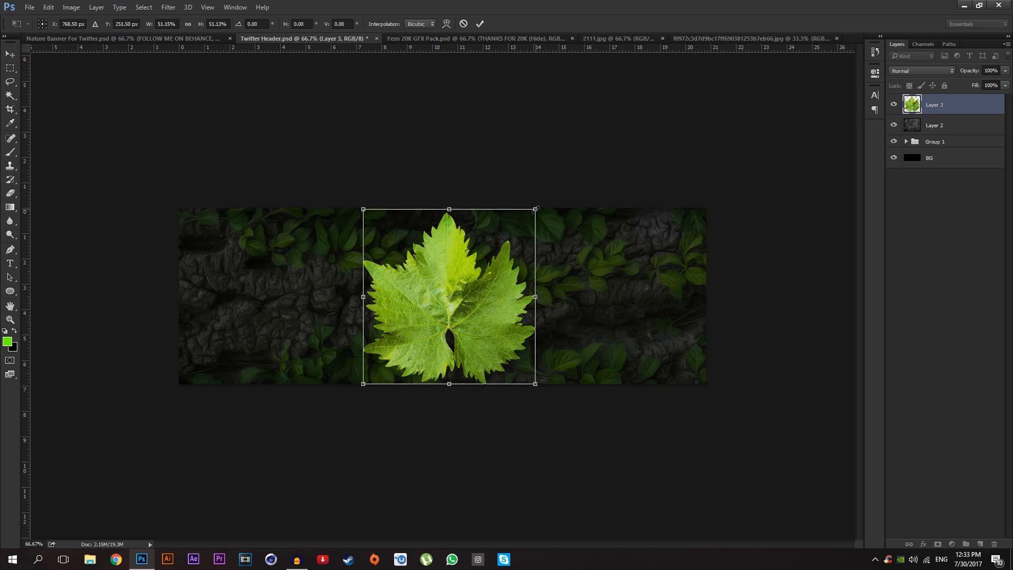
pyautogui.press('Return')
pyautogui.press('z')
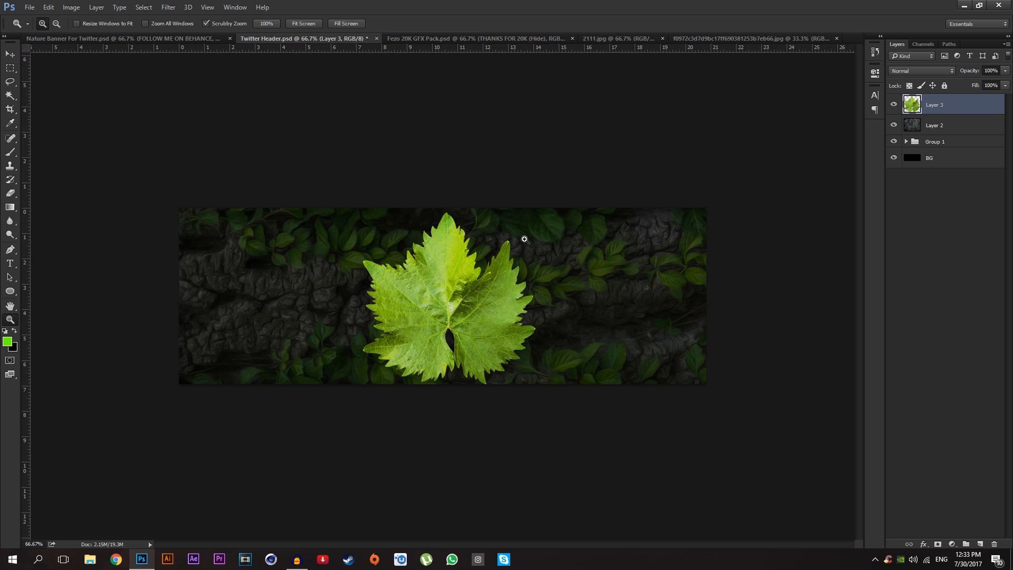
# Step: Align the leaf to the vertical and horizontal centre of the whole canvas, then remove the selection
pyautogui.press('v')
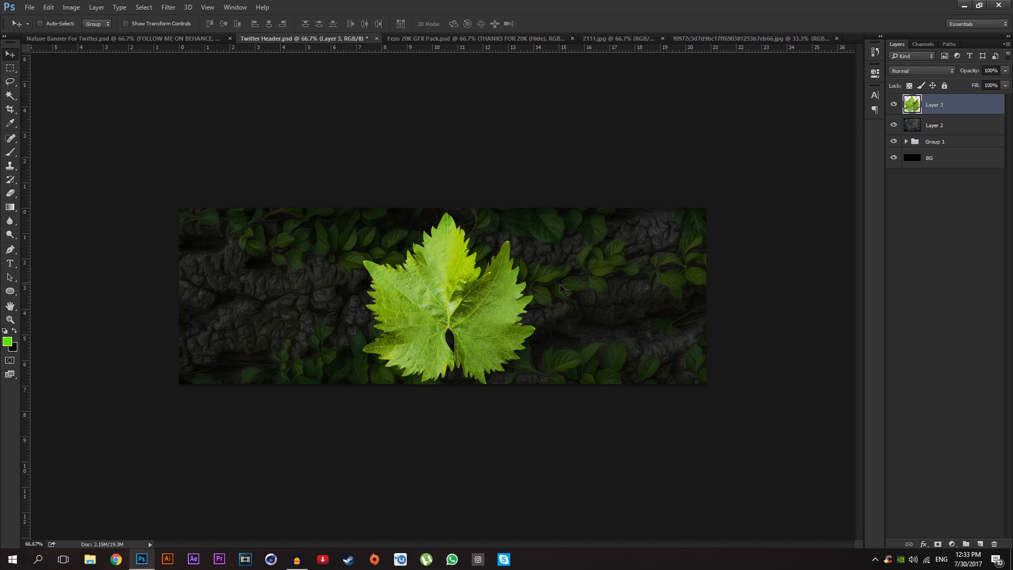
pyautogui.press('ctrl')
pyautogui.hotkey('ctrl', 'a')
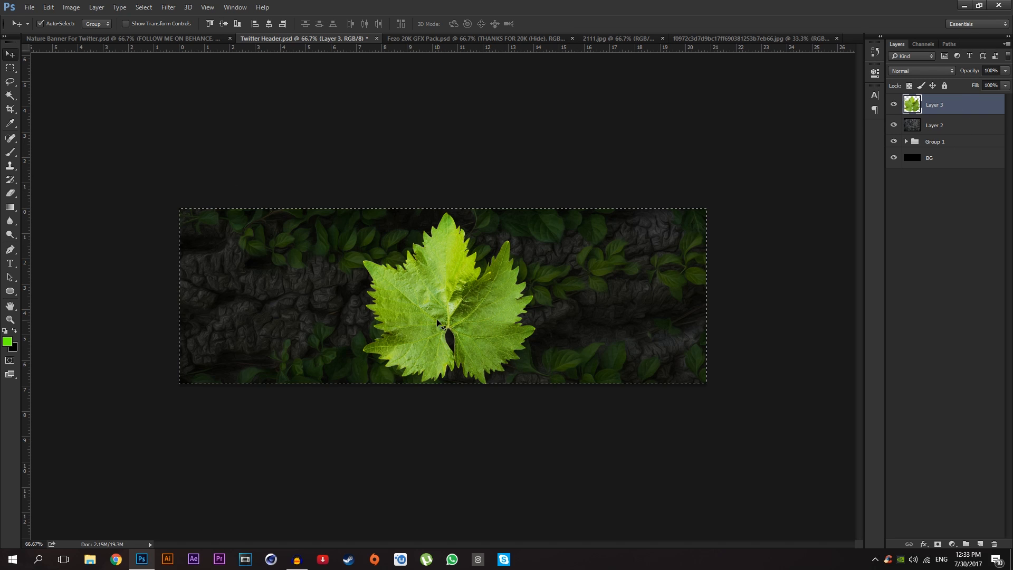
pyautogui.click(222, 23)
pyautogui.click(270, 23)
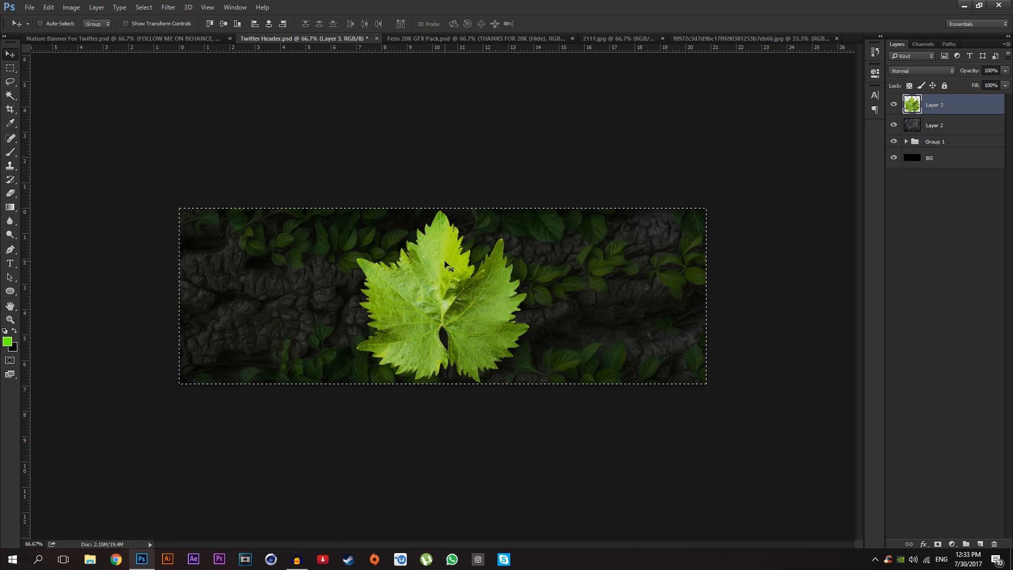
pyautogui.hotkey('ctrl', 'd')
pyautogui.press('z')
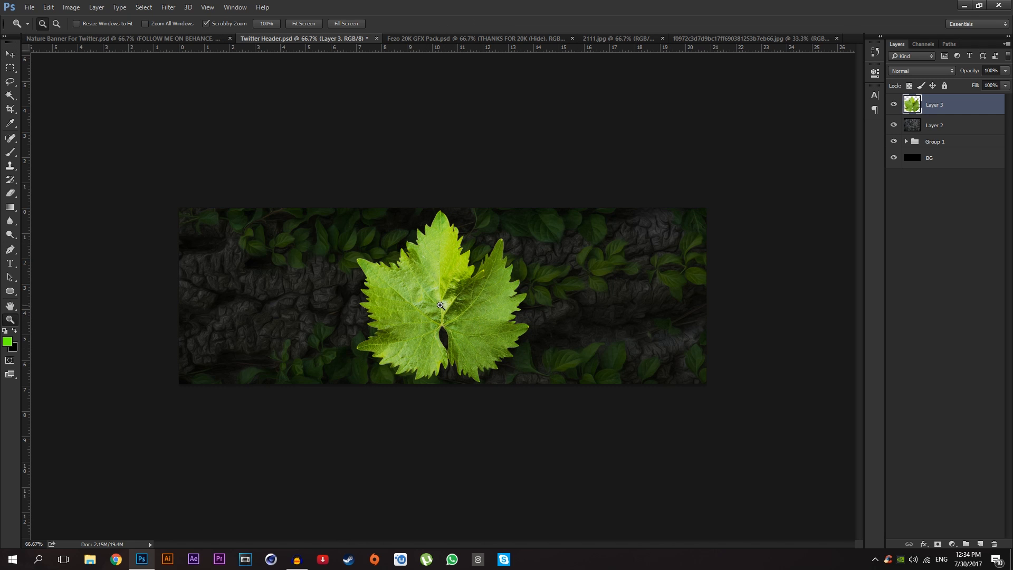
# Step: Scale the centred leaf down to about 98% around its centre
pyautogui.click(441, 305)
pyautogui.hotkey('ctrl', 't')
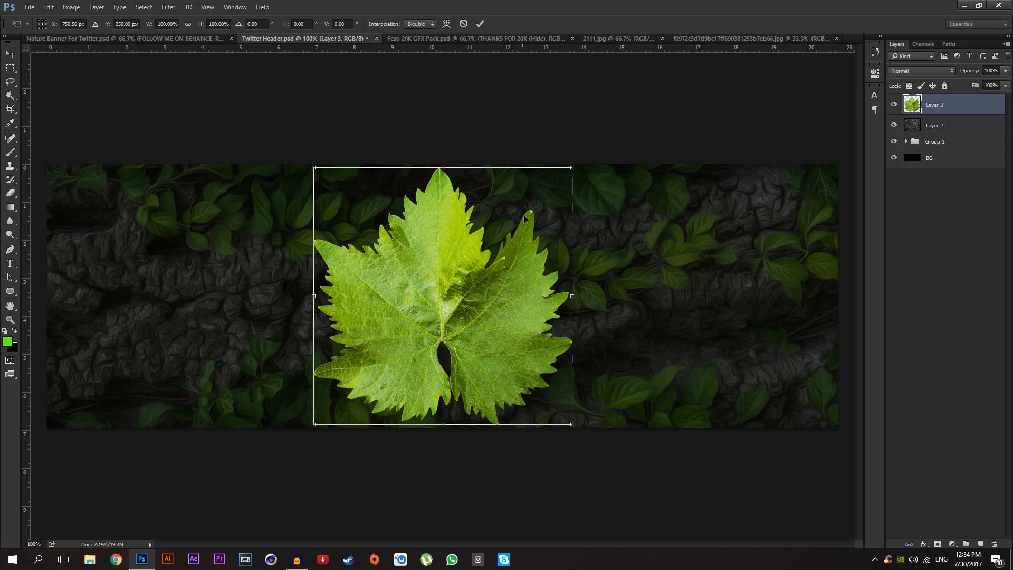
pyautogui.moveTo(571, 167); pyautogui.dragTo(567, 169)
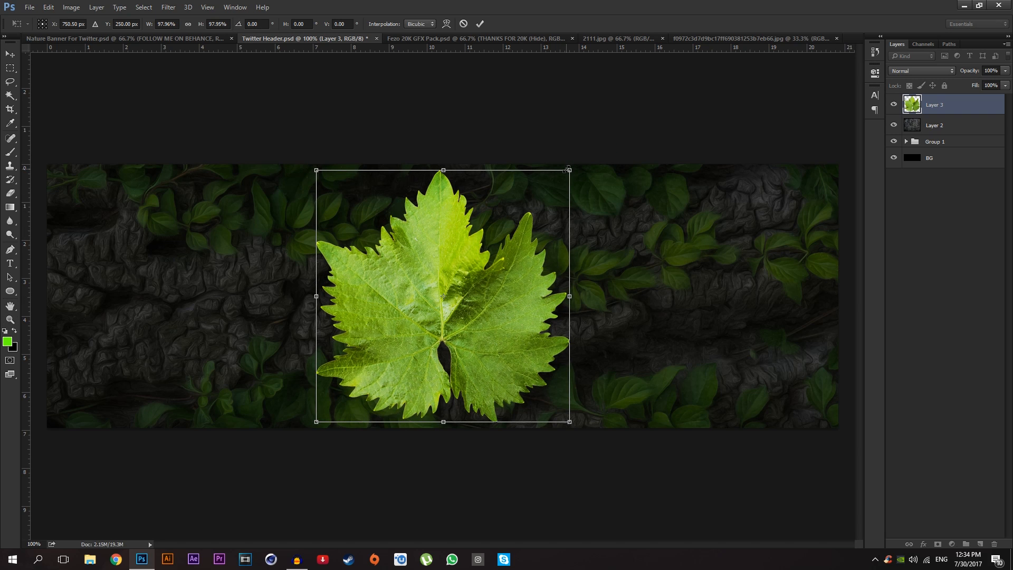
pyautogui.press('Return')
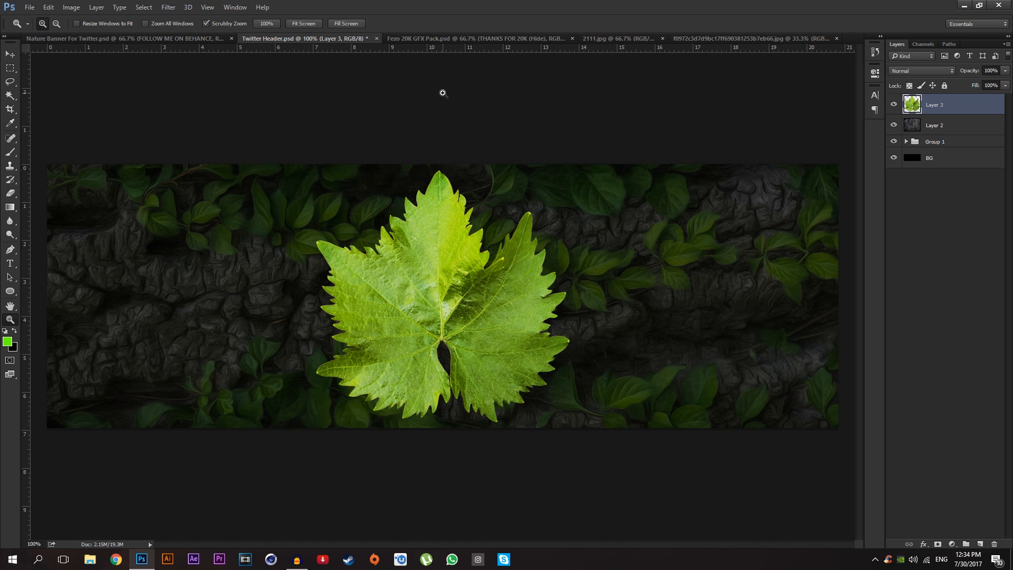
# Step: Bring the dark wall texture from f0972c3d7d9bc17ff690381253b7eb66.jpg into Twitter Header.psd above the leaf layer
pyautogui.click(709, 37)
pyautogui.press('v')
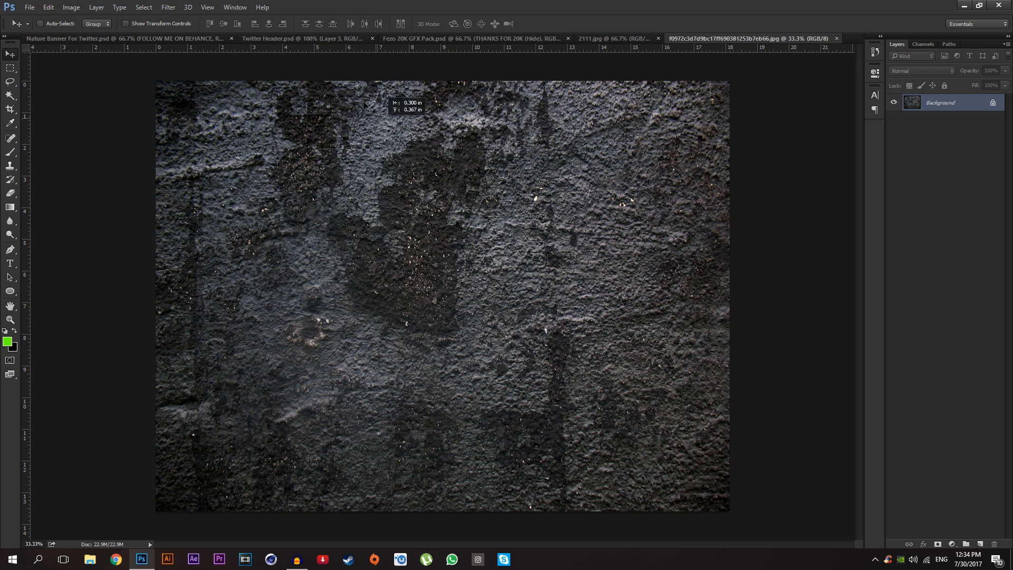
pyautogui.click(298, 39)
pyautogui.moveTo(298, 41); pyautogui.dragTo(443, 238)
# Step: Scale the wall texture on Layer 4 to about 46.6% and position it to cover the banner
pyautogui.press('z')
pyautogui.hotkey('ctrl', 't')
pyautogui.moveTo(631, 222); pyautogui.dragTo(565, 164)
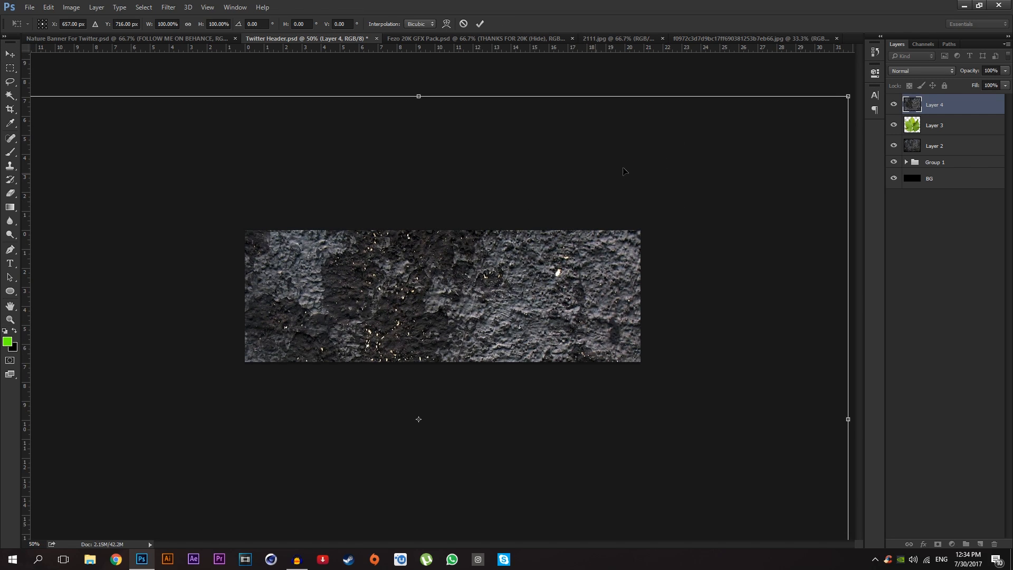
pyautogui.moveTo(848, 96); pyautogui.dragTo(586, 230)
pyautogui.moveTo(534, 376); pyautogui.dragTo(558, 262)
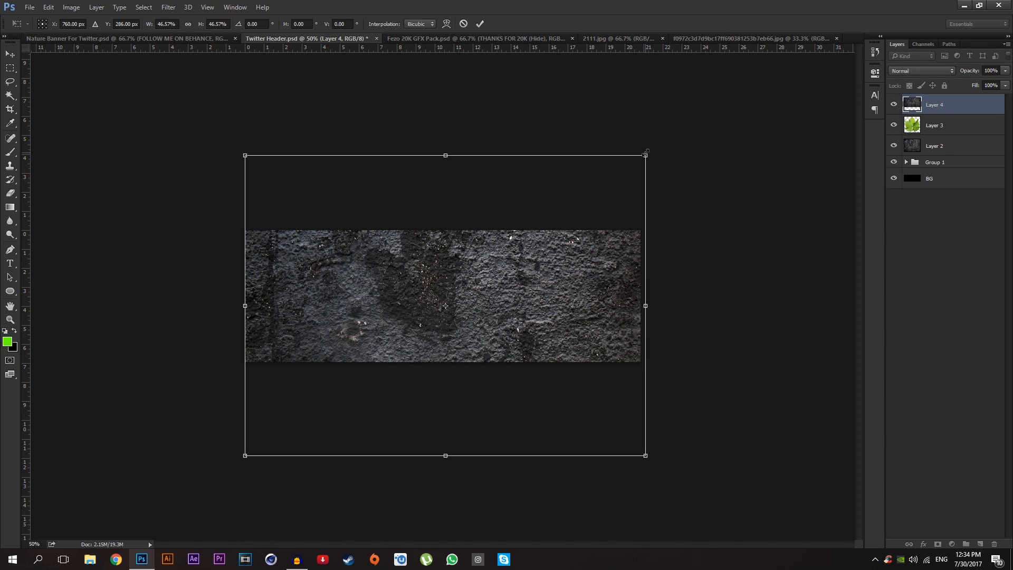
pyautogui.press('Return')
pyautogui.press('z')
pyautogui.hotkey('ctrl', '+')
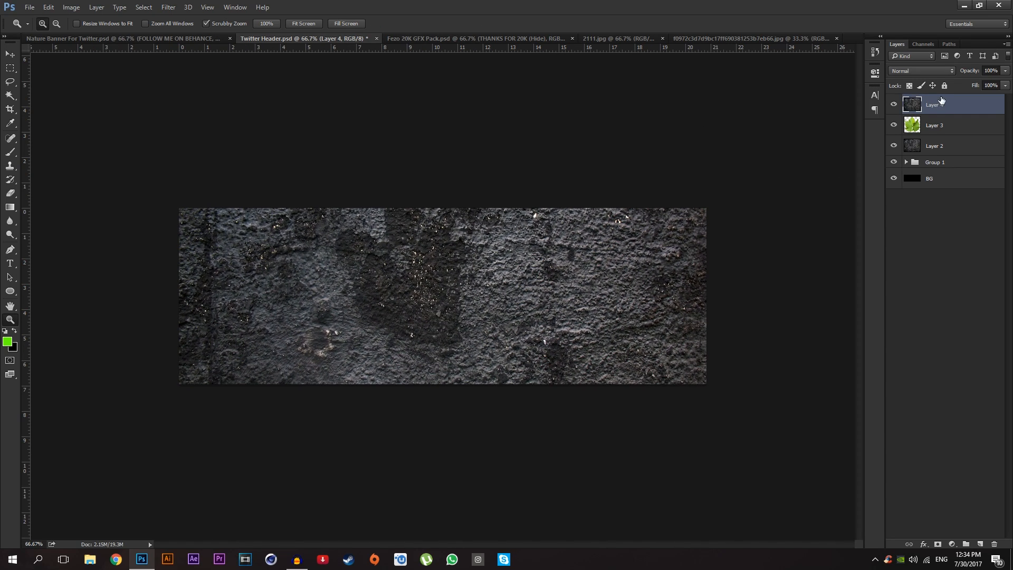
# Step: Set Layer 4's blend mode to Overlay and clip it to the leaf on Layer 3
pyautogui.click(908, 69)
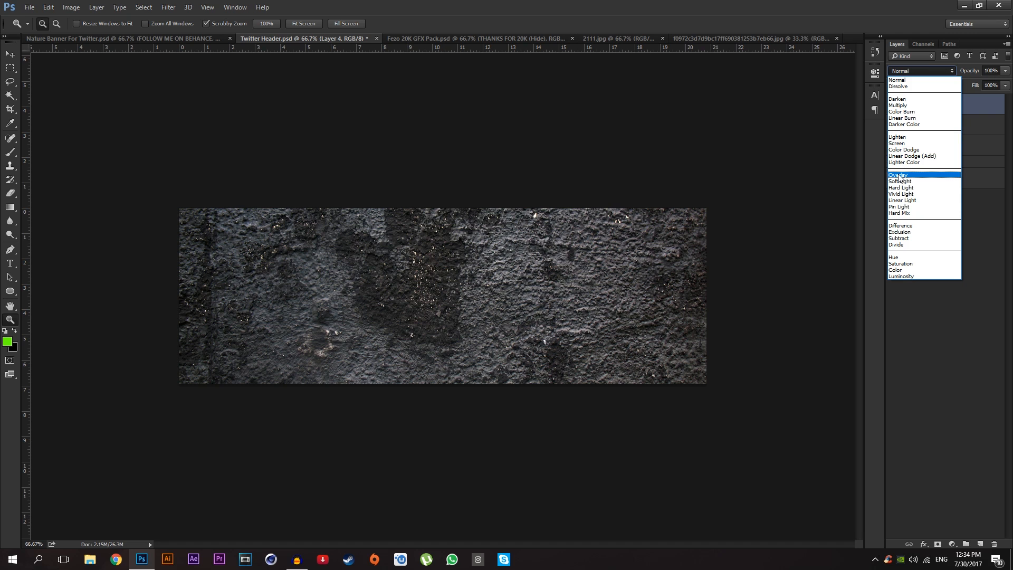
pyautogui.click(898, 175)
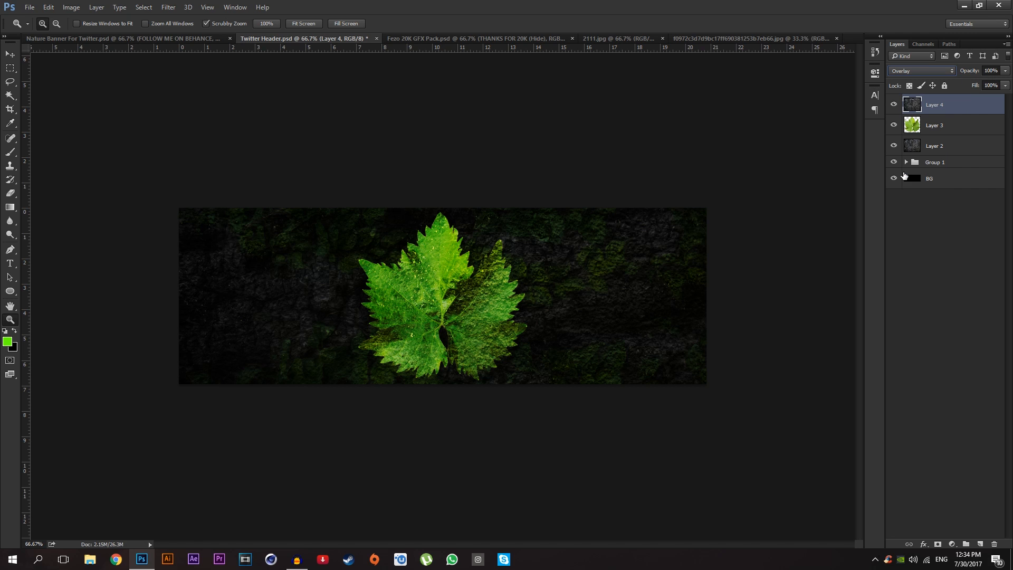
pyautogui.rightClick(957, 109)
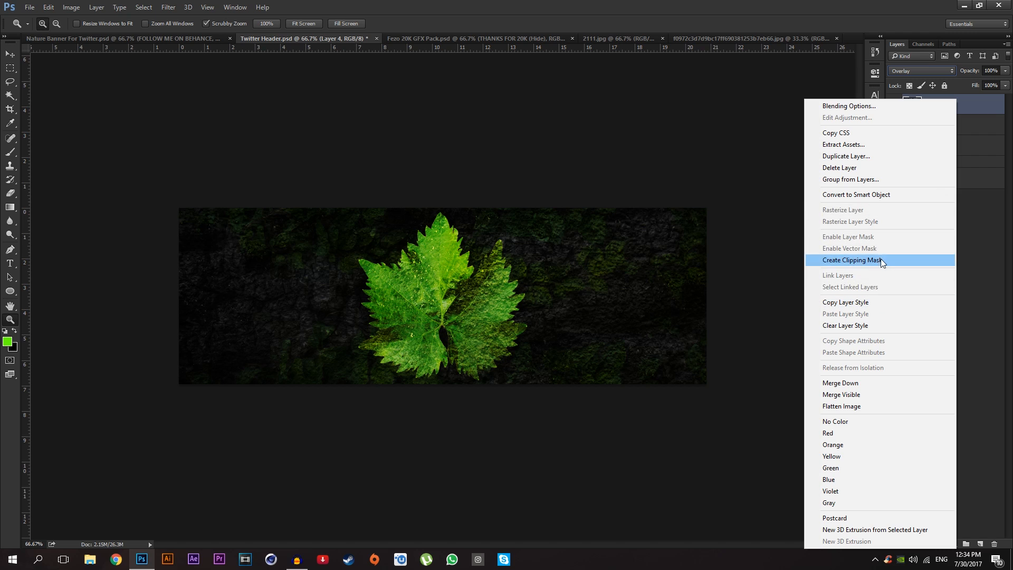
pyautogui.click(867, 261)
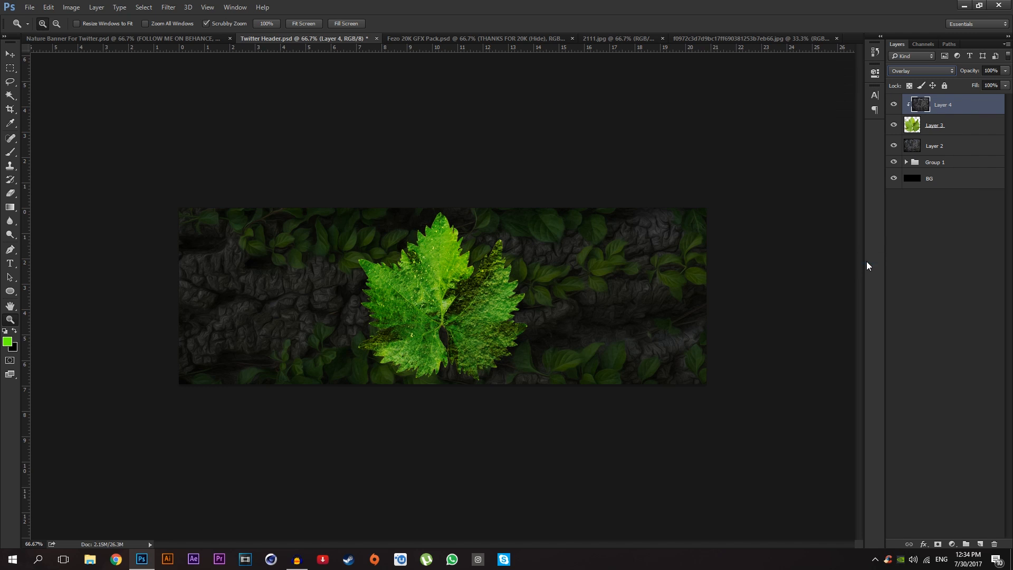
# Step: Rename Layer 3 as Leaf and the clipped Layer 4 as Texture 1
pyautogui.doubleClick(933, 125)
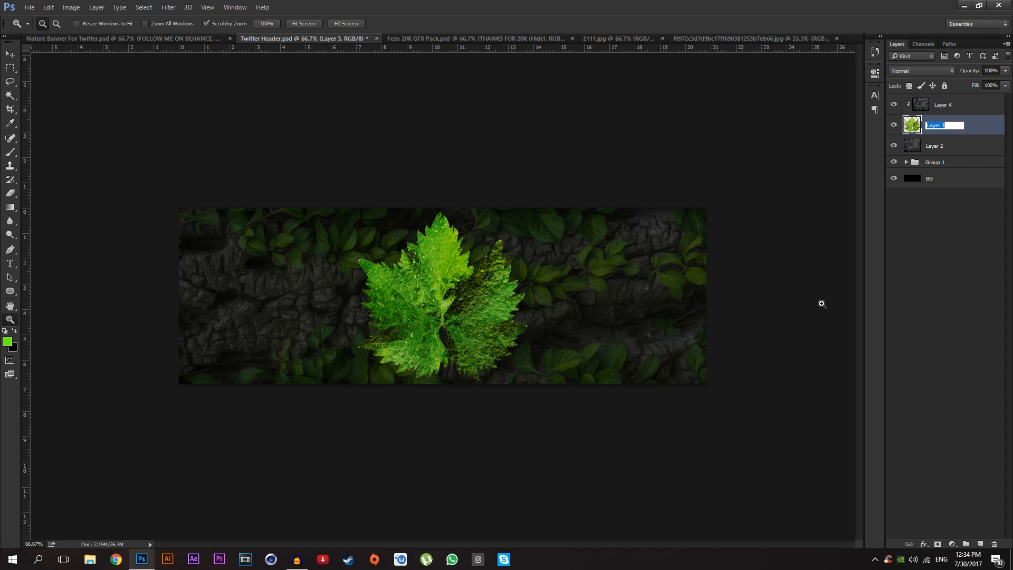
pyautogui.write('Leaf')
pyautogui.press('Return')
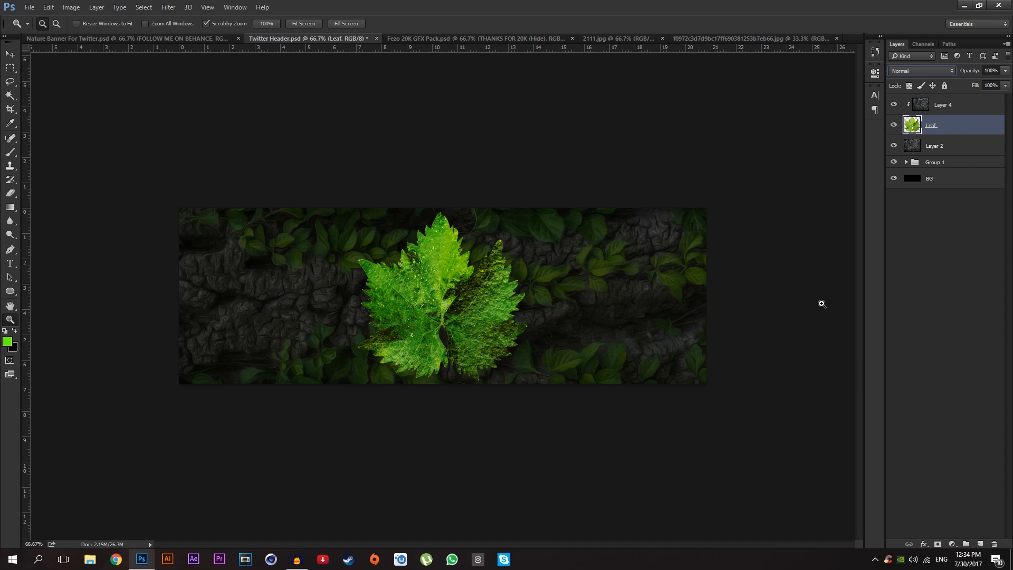
pyautogui.doubleClick(942, 105)
pyautogui.write('T')
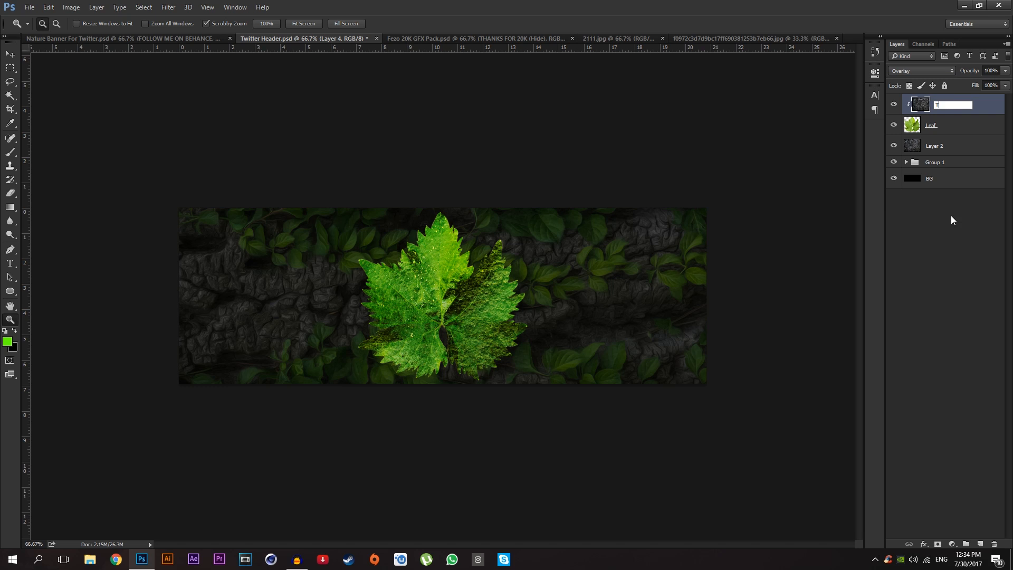
pyautogui.write('exture 1')
pyautogui.press('Return')
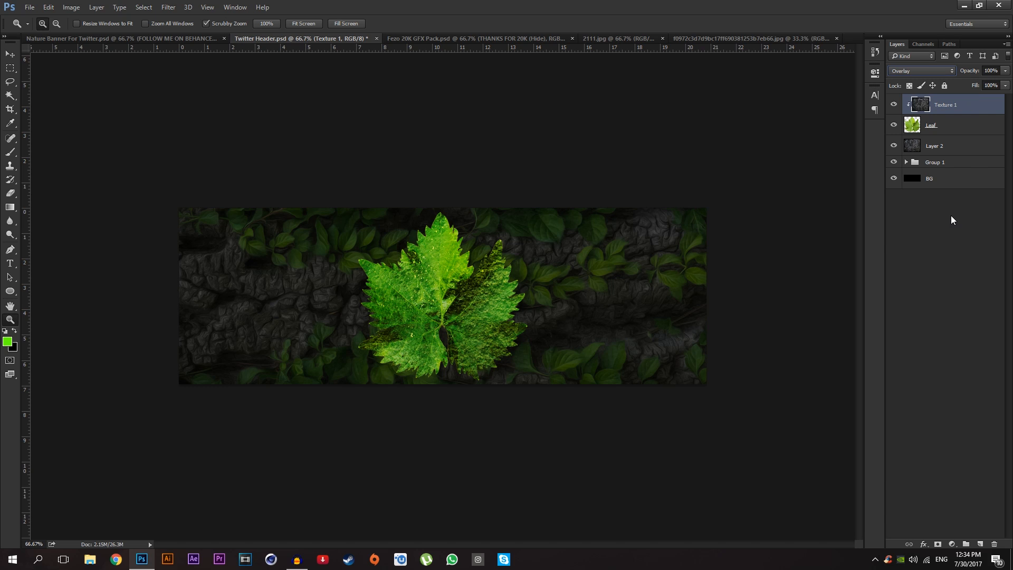
# Step: Set the opacity of the Texture 1 layer to 35%
pyautogui.click(999, 70)
pyautogui.write('35')
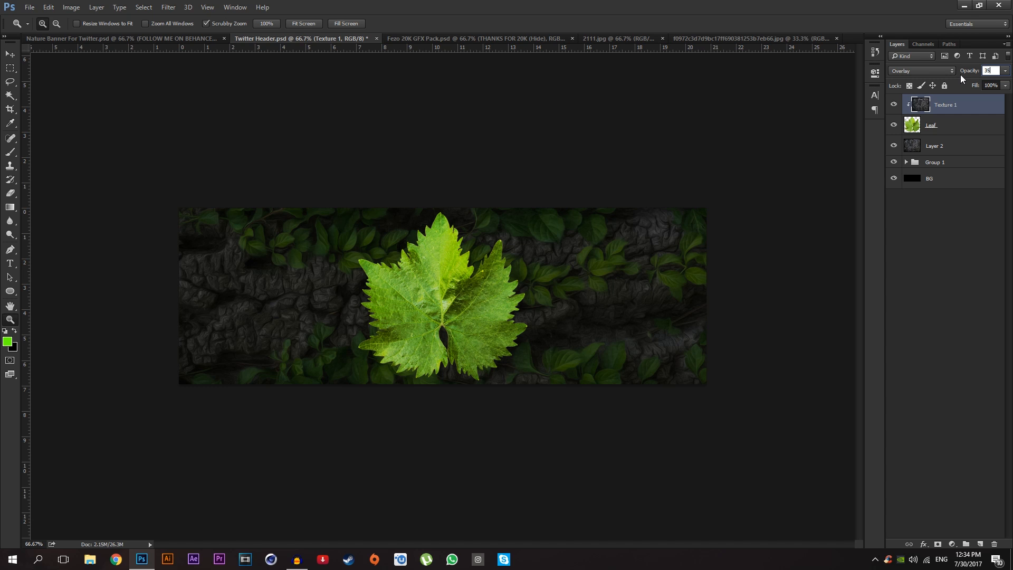
pyautogui.press('Return')
pyautogui.click(495, 265)
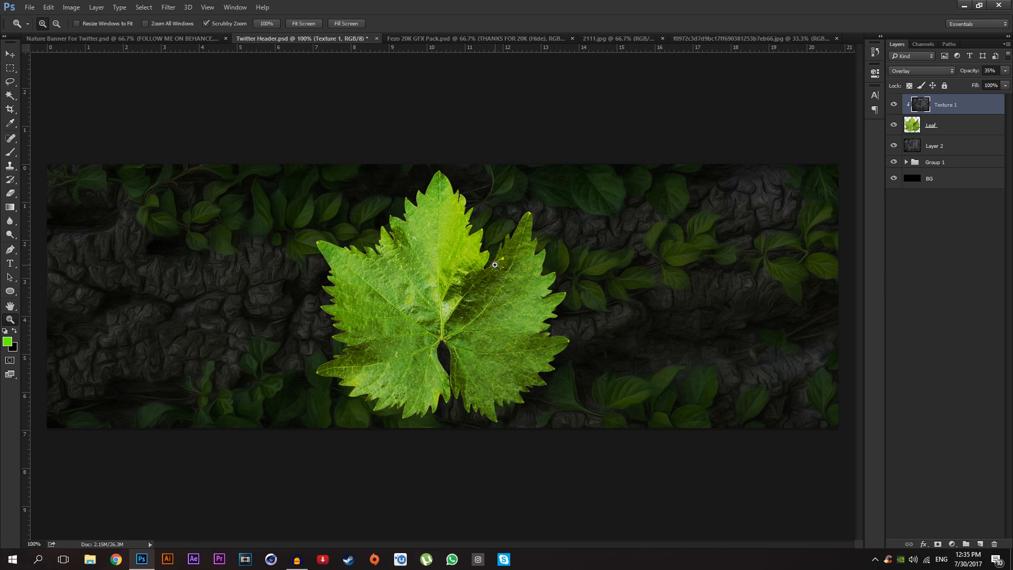
# Step: Open cracked-concrete-texture-3 and bring it into Twitter Header.psd as a new layer above Texture 1
pyautogui.click(30, 7)
pyautogui.click(29, 29)
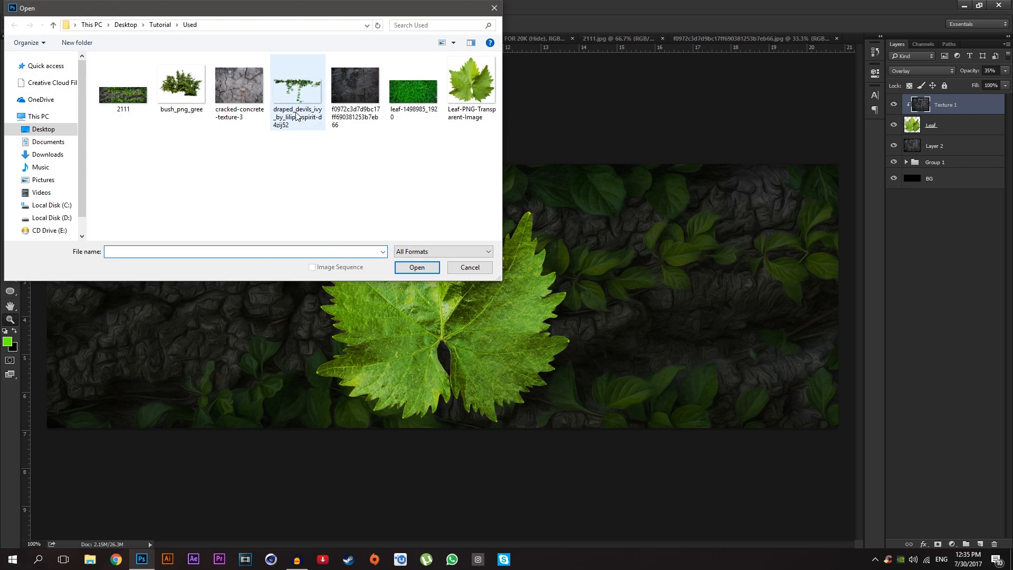
pyautogui.click(215, 91)
pyautogui.doubleClick(216, 91)
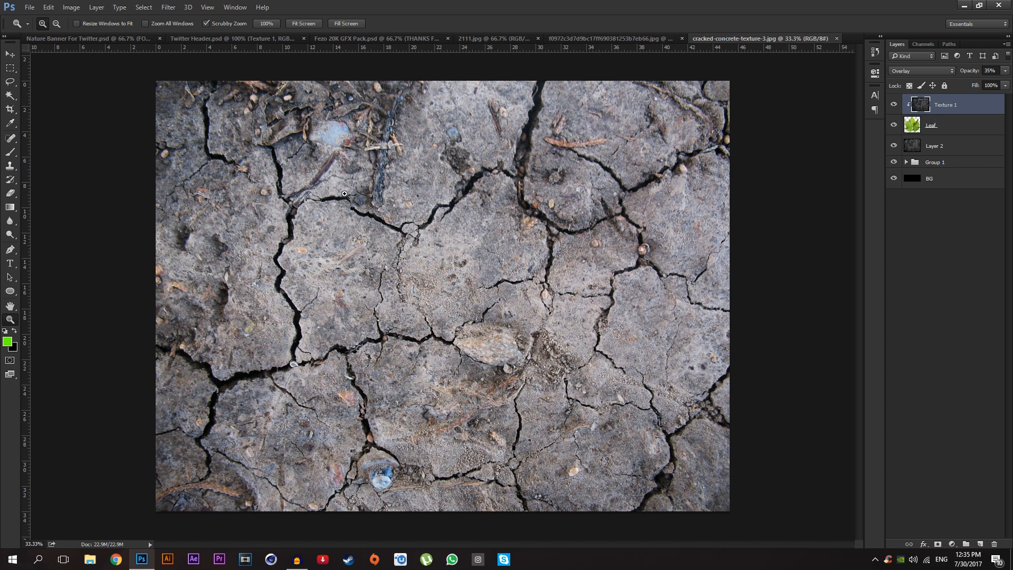
pyautogui.click(243, 38)
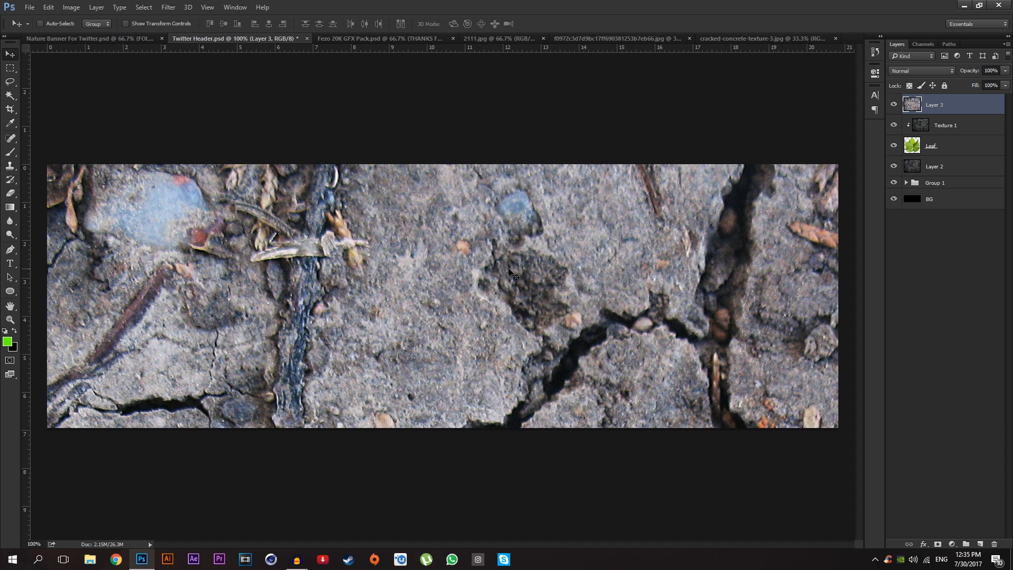
# Step: Scale down the cracked concrete texture on Layer 3 and position it to cover the whole leaf
pyautogui.moveTo(495, 257); pyautogui.dragTo(462, 257)
pyautogui.click(462, 257)
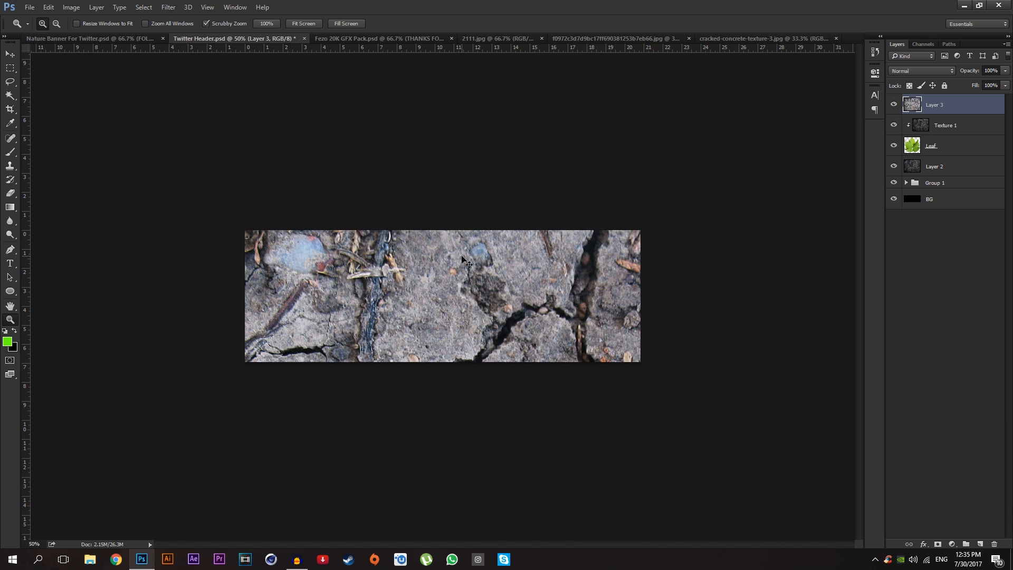
pyautogui.hotkey('ctrl', 't')
pyautogui.moveTo(835, 195); pyautogui.dragTo(480, 344)
pyautogui.moveTo(416, 412); pyautogui.dragTo(434, 264)
pyautogui.press('Return')
pyautogui.doubleClick(485, 287)
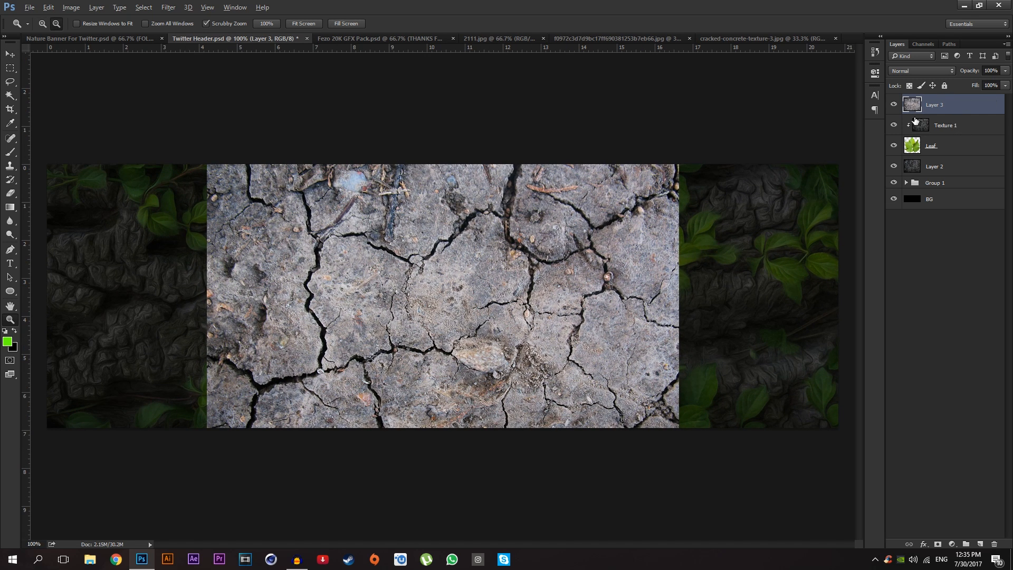
# Step: Clip the cracked concrete Layer 3 to the leaf and set its blend mode to Overlay
pyautogui.rightClick(963, 106)
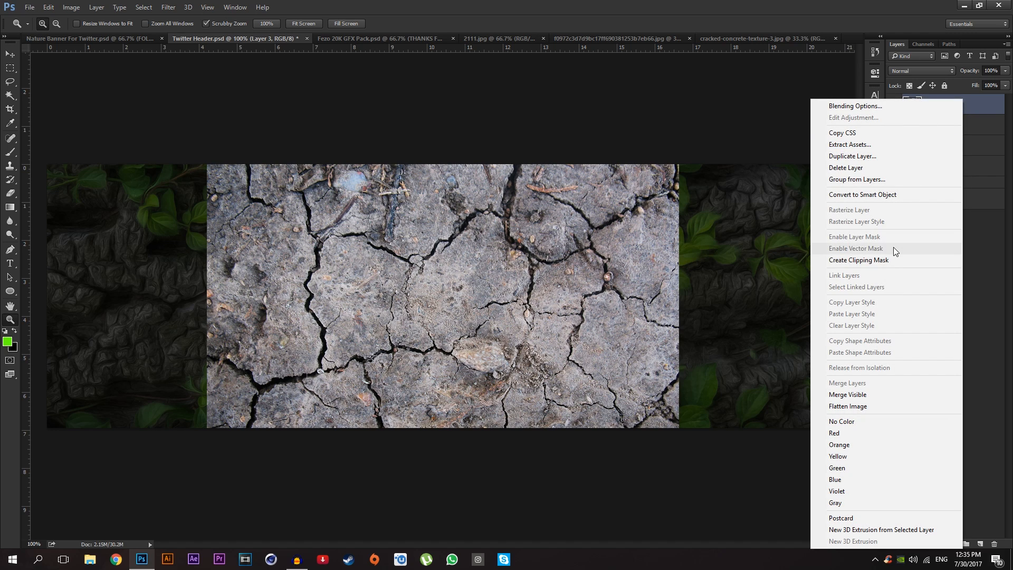
pyautogui.click(985, 117)
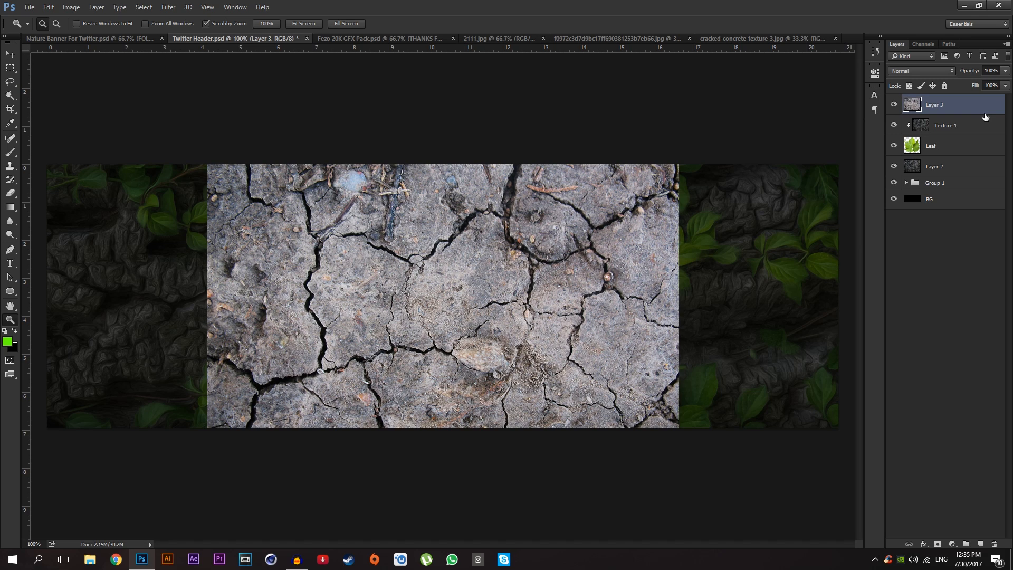
pyautogui.press('alt')
pyautogui.keyDown('alt'); pyautogui.click(922, 111); pyautogui.keyUp('alt')
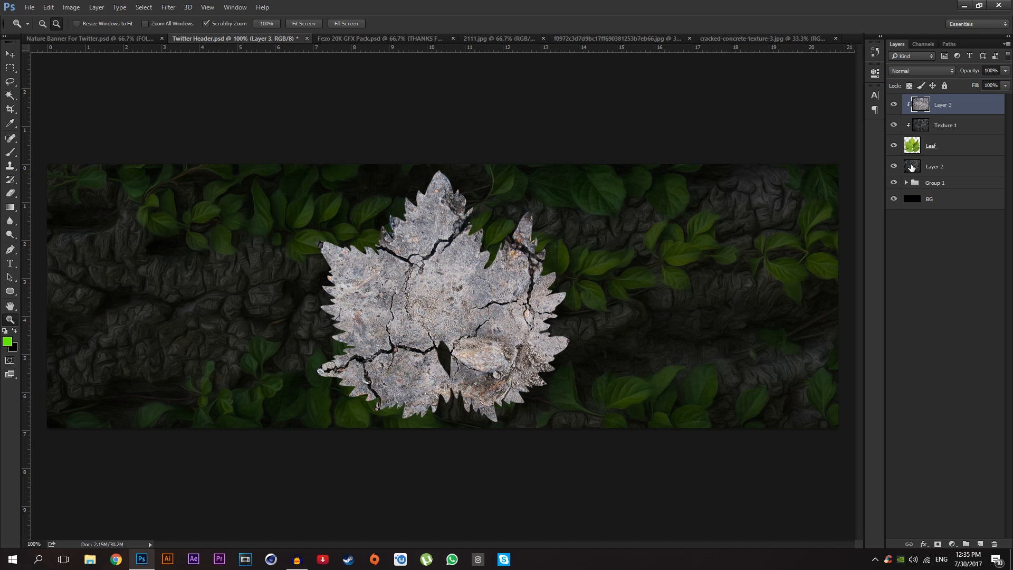
pyautogui.click(910, 71)
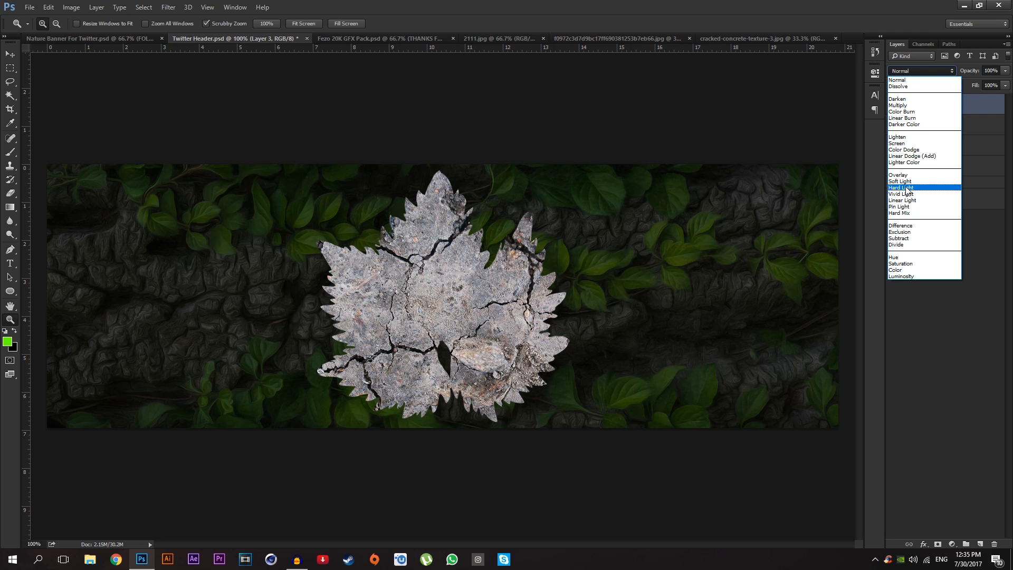
pyautogui.click(901, 175)
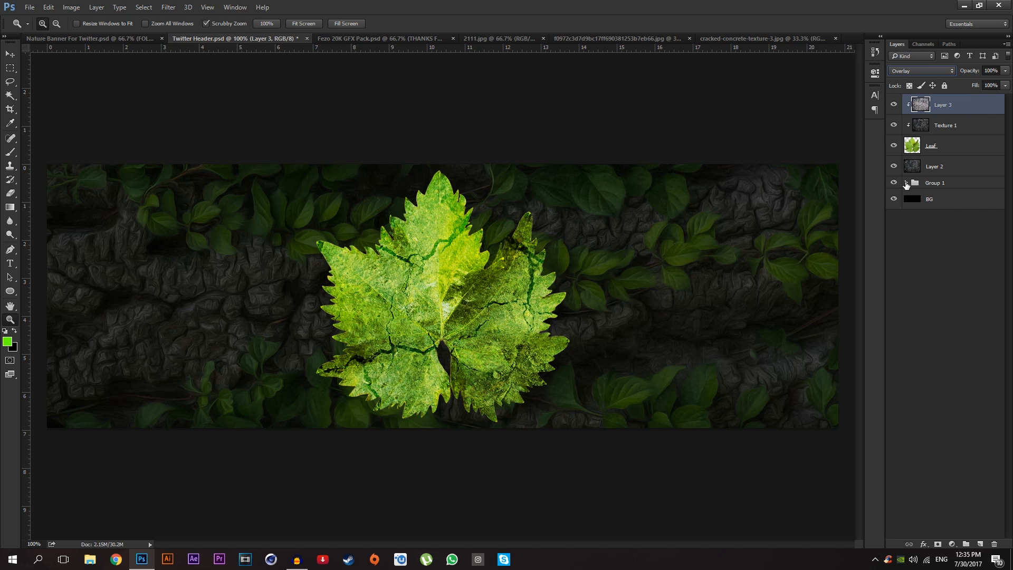
# Step: Set the opacity of the cracked concrete Layer 3 to 50%
pyautogui.click(999, 70)
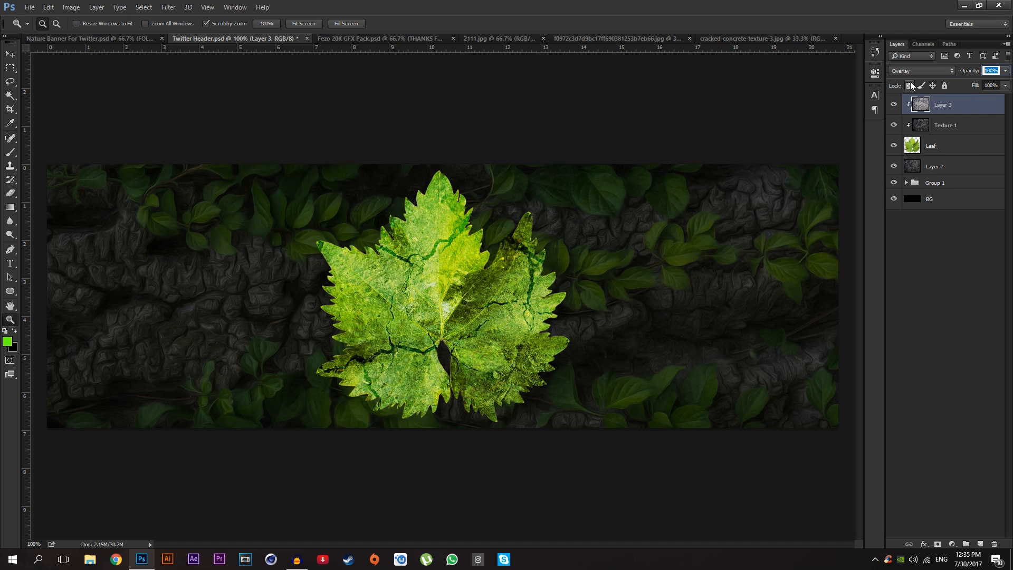
pyautogui.write('50')
pyautogui.press('BackSpace')
pyautogui.write('50')
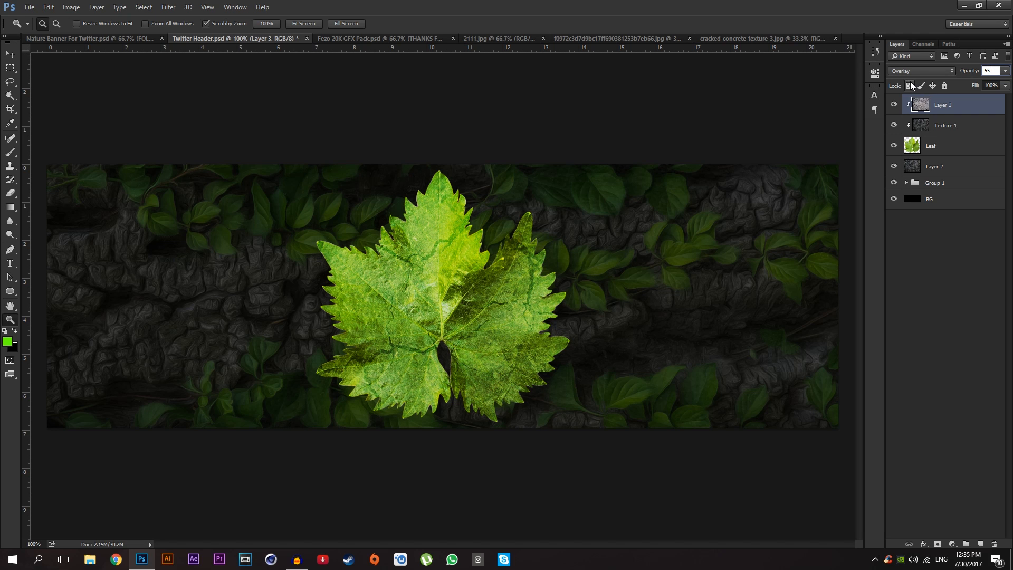
pyautogui.press('BackSpace')
pyautogui.write('0')
pyautogui.press('Return')
# Step: Add a Satin effect with 20% opacity to the Leaf layer and collapse its effects list
pyautogui.doubleClick(960, 151)
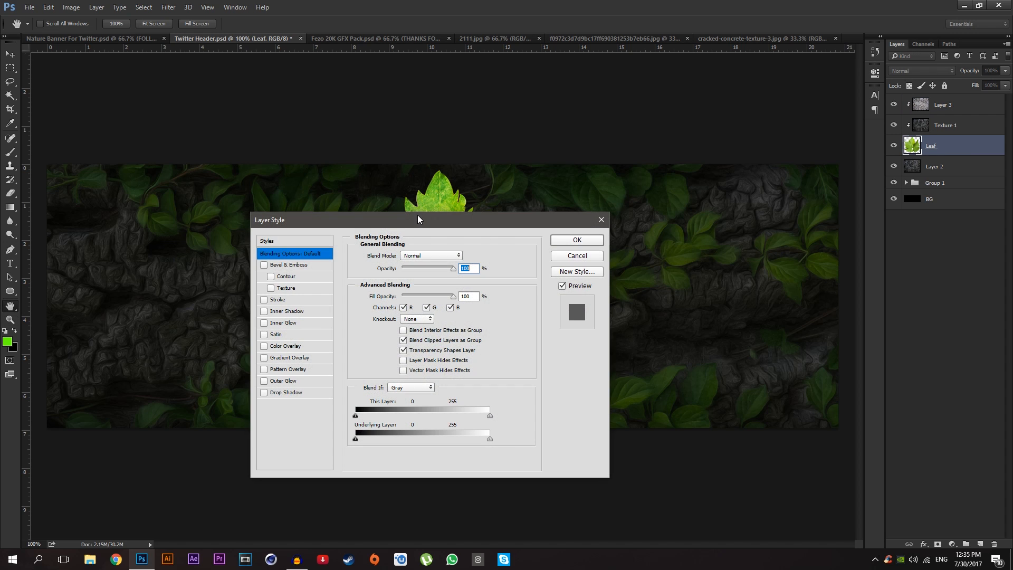
pyautogui.moveTo(415, 220); pyautogui.dragTo(692, 172)
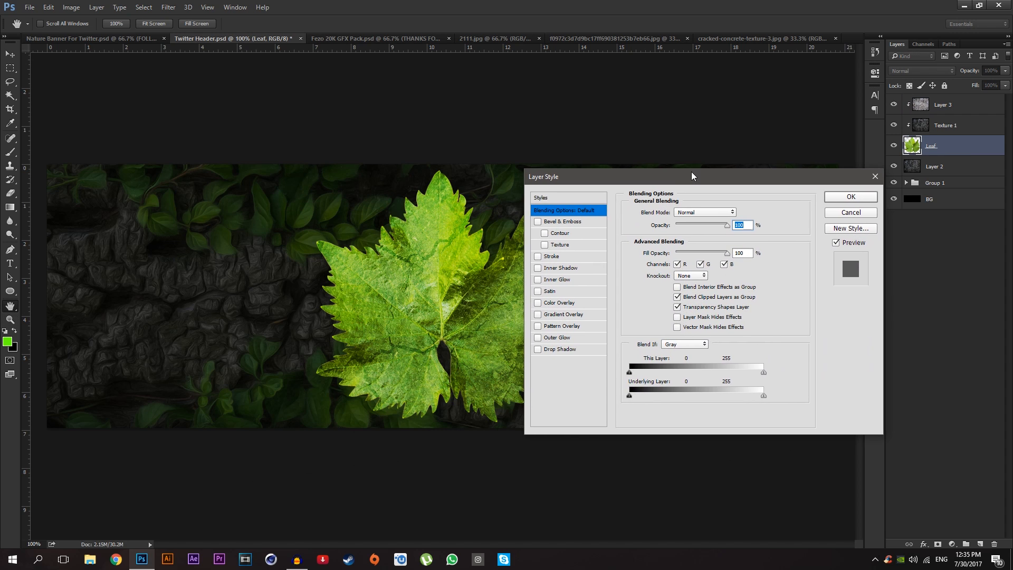
pyautogui.click(563, 288)
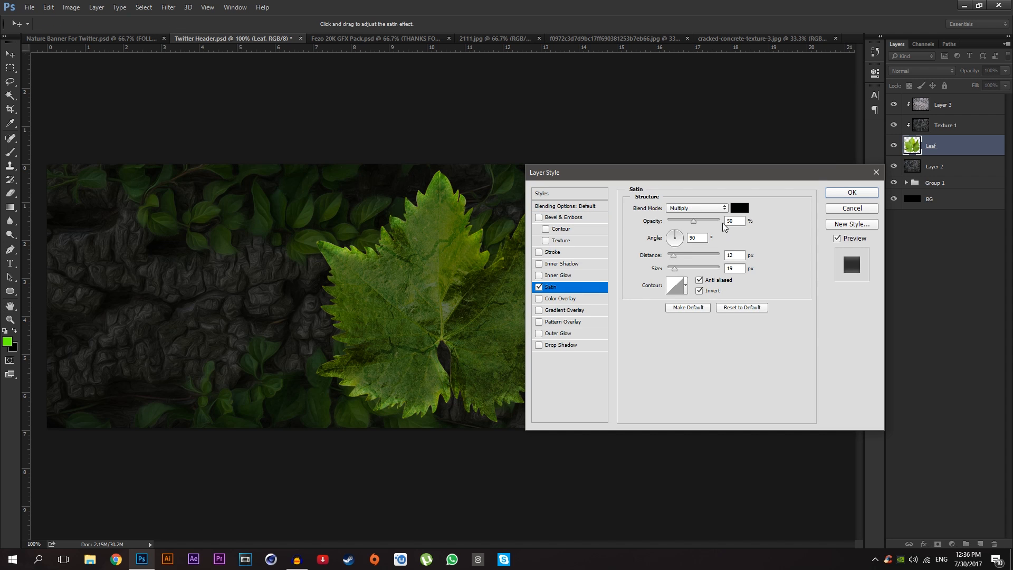
pyautogui.write('20')
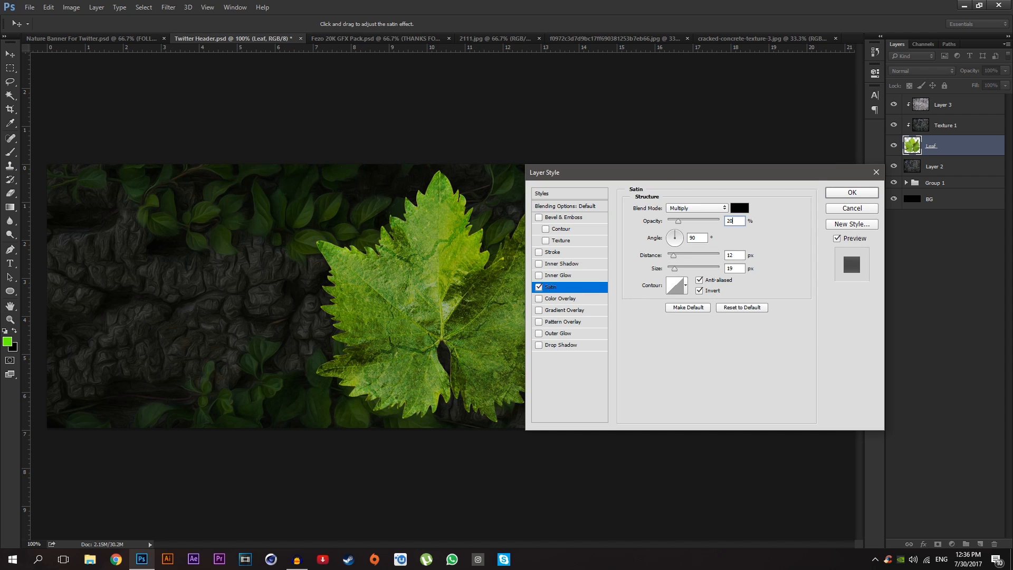
pyautogui.press('Return')
pyautogui.click(978, 117)
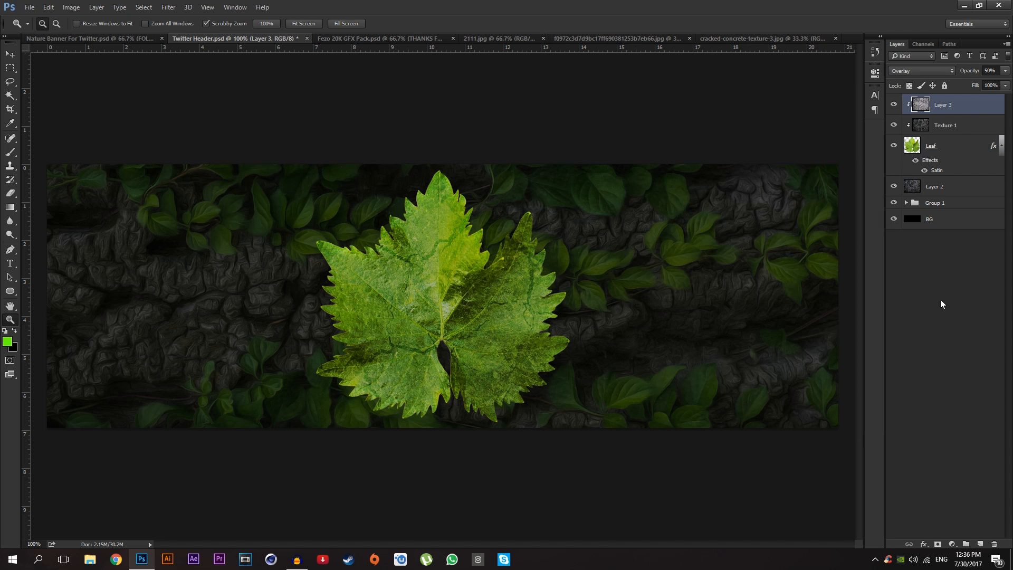
pyautogui.click(1002, 146)
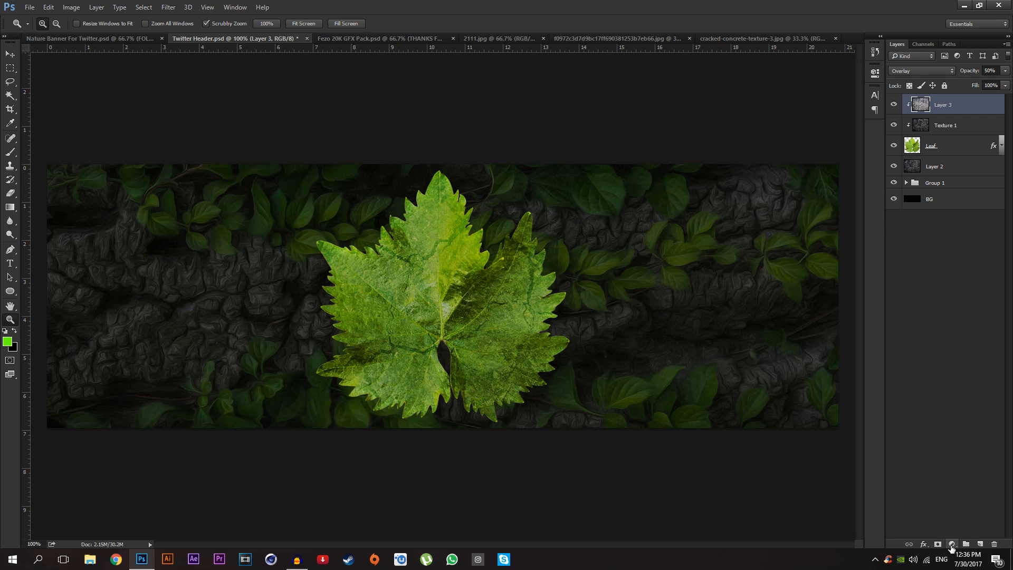
# Step: Add a Hue/Saturation adjustment layer above Layer 3 and clip it to the leaf
pyautogui.click(953, 544)
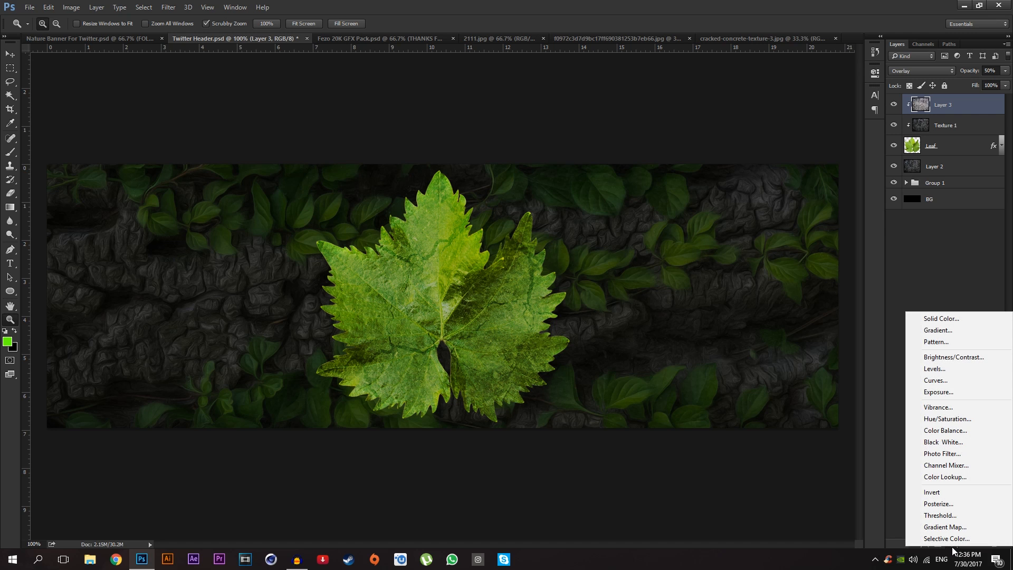
pyautogui.click(955, 419)
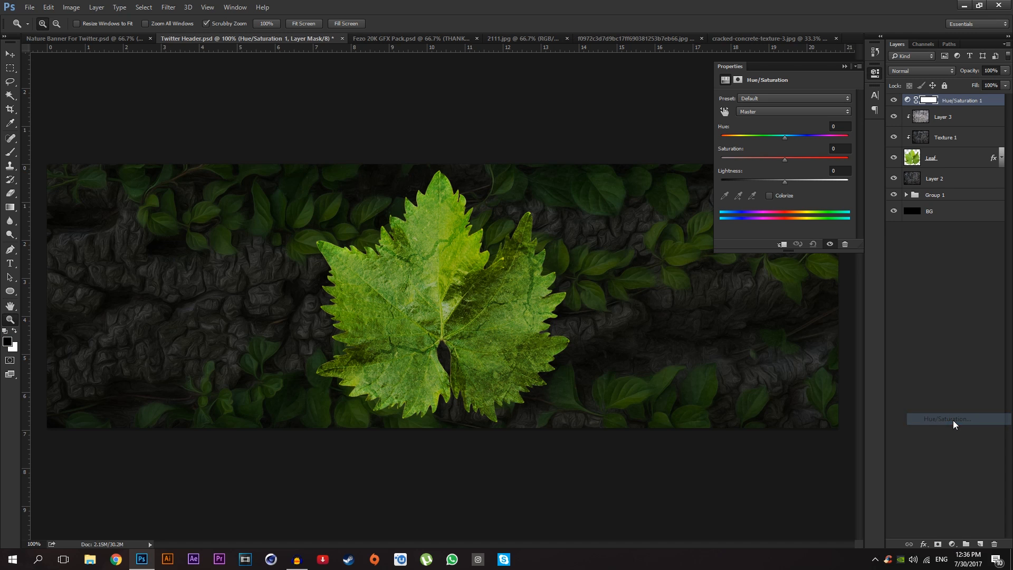
pyautogui.rightClick(973, 102)
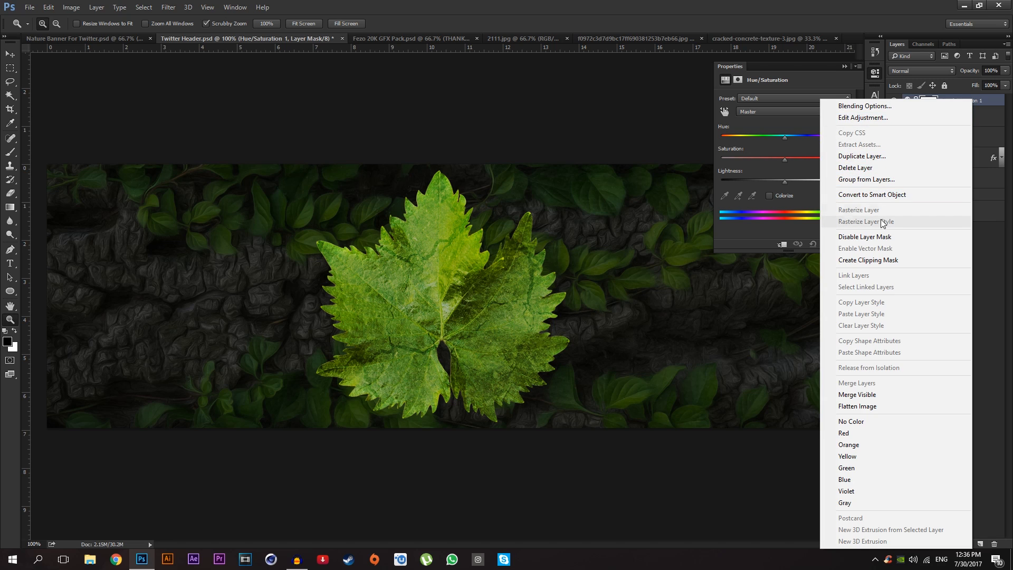
pyautogui.click(867, 261)
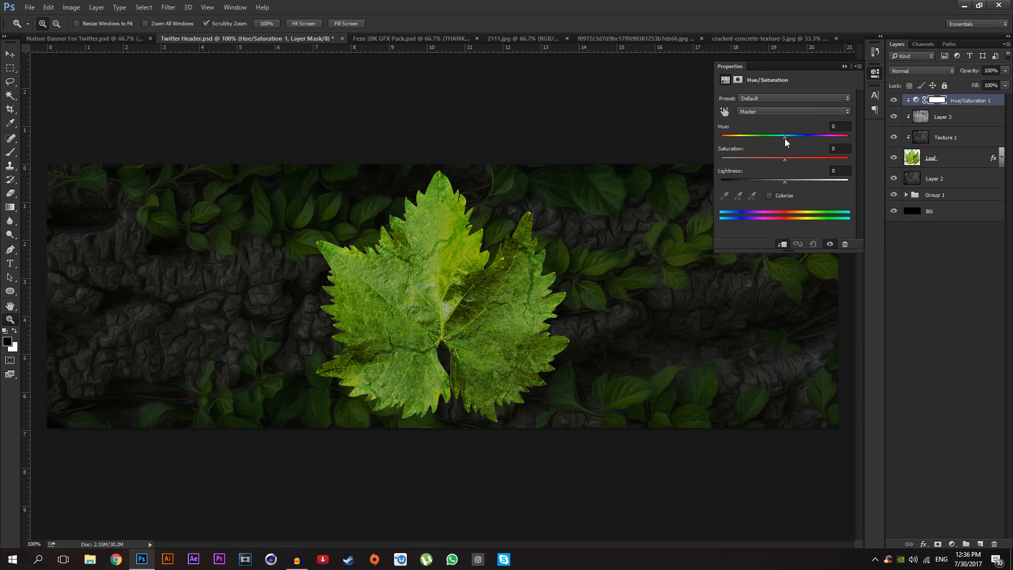
# Step: Set the leaf's Hue/Saturation adjustment to Hue +28, Saturation -12 and Lightness -12
pyautogui.moveTo(785, 138)
pyautogui.mouseDown()
pyautogui.moveTo(822, 137)
pyautogui.moveTo(758, 134)
pyautogui.moveTo(802, 140)
pyautogui.mouseUp()
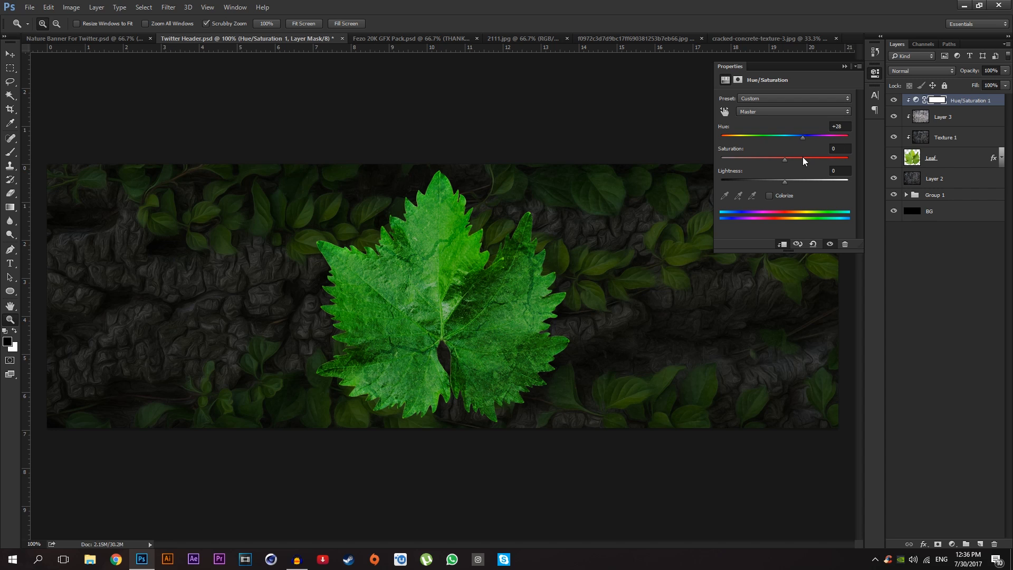
pyautogui.moveTo(785, 162); pyautogui.dragTo(774, 162)
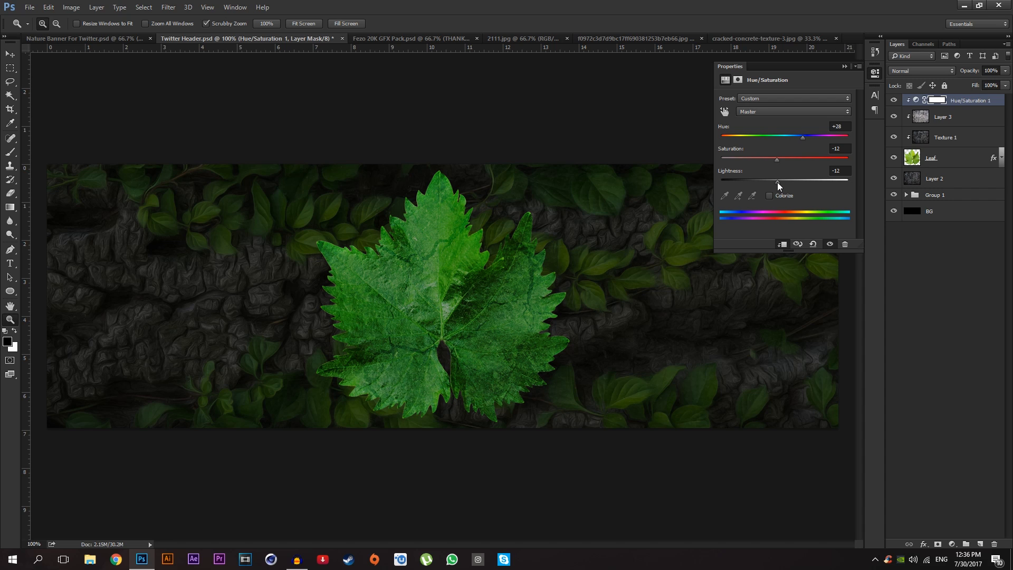
pyautogui.click(844, 66)
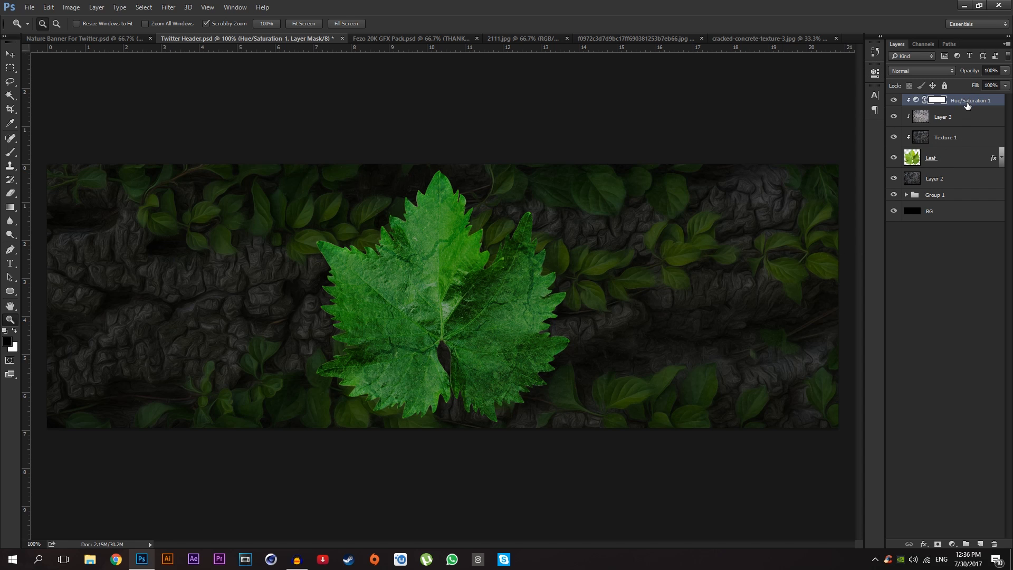
# Step: Group the Leaf layer with its clipped textures and Hue/Saturation adjustment, and name the group Green
pyautogui.keyDown('shift'); pyautogui.click(958, 164); pyautogui.keyUp('shift')
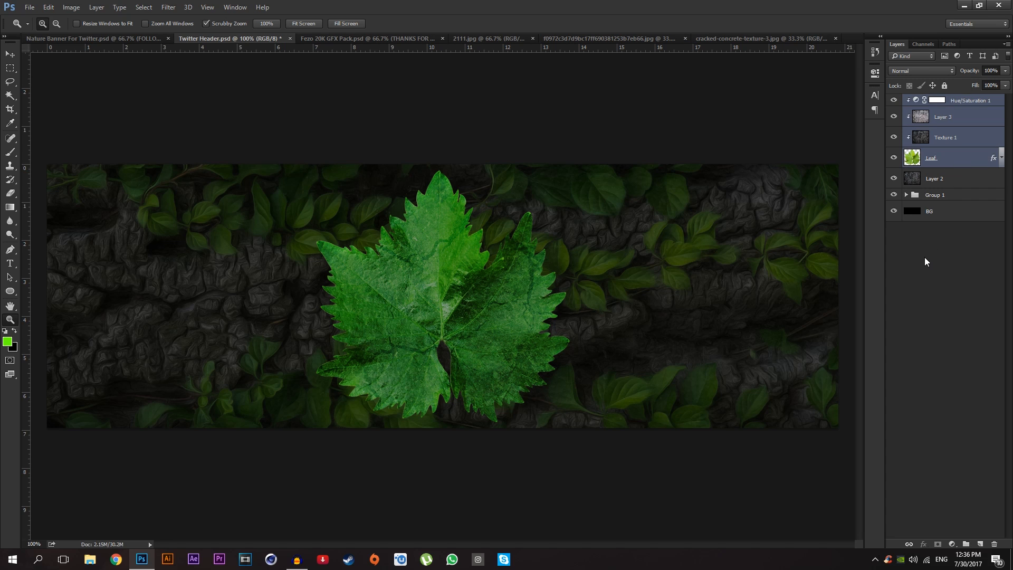
pyautogui.hotkey('ctrl', 'g')
pyautogui.doubleClick(936, 103)
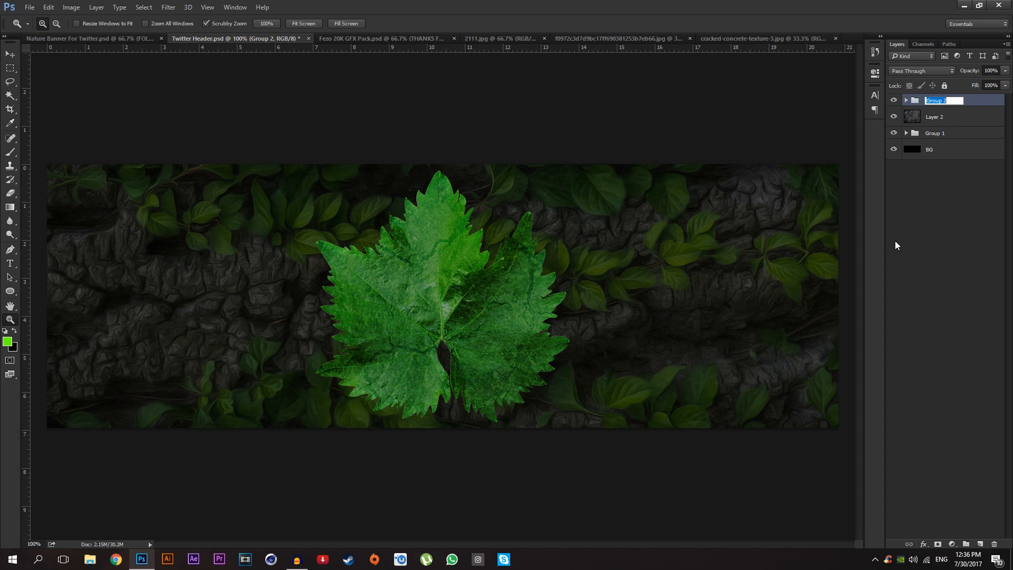
pyautogui.write('Green')
pyautogui.press('Return')
# Step: Duplicate the Green group, rename the copy as Black and place it beneath Green
pyautogui.hotkey('ctrl', 'j')
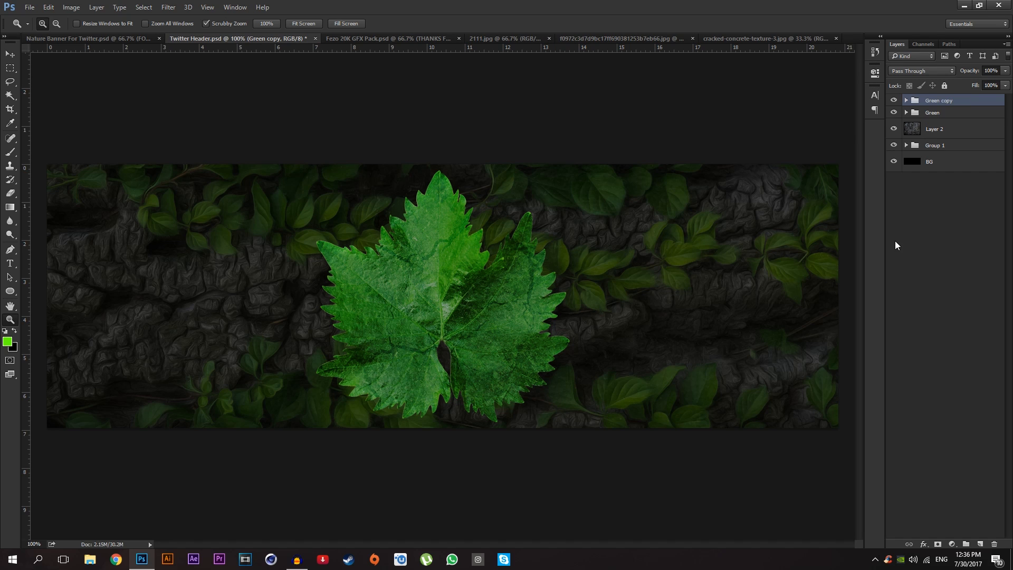
pyautogui.doubleClick(938, 101)
pyautogui.write('Black')
pyautogui.press('Return')
pyautogui.moveTo(932, 109); pyautogui.dragTo(945, 128)
# Step: Expand the Black group and hide its Layer 3 and Texture 1 layers
pyautogui.hotkey('ctrl', 't')
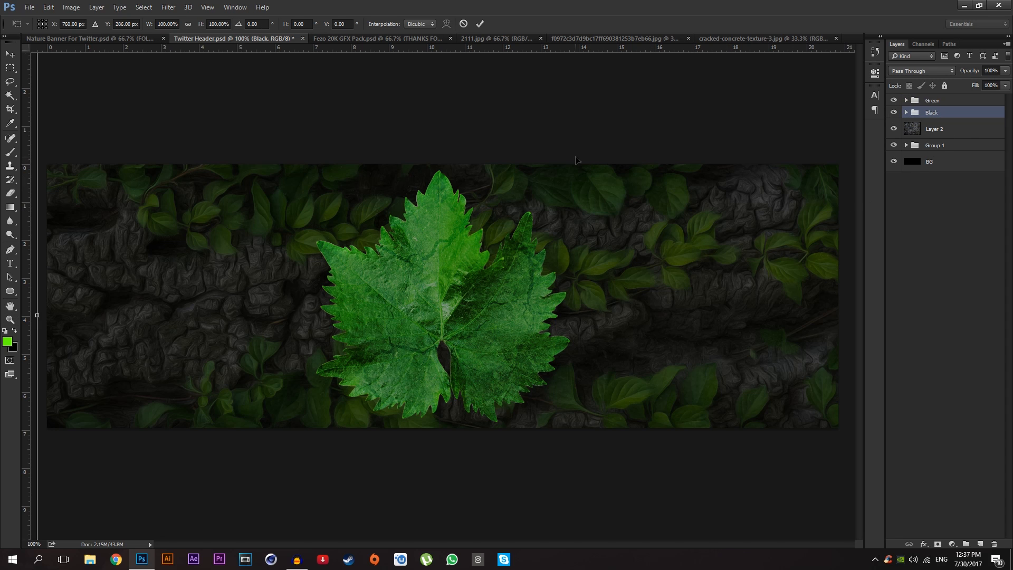
pyautogui.press('Escape')
pyautogui.click(906, 112)
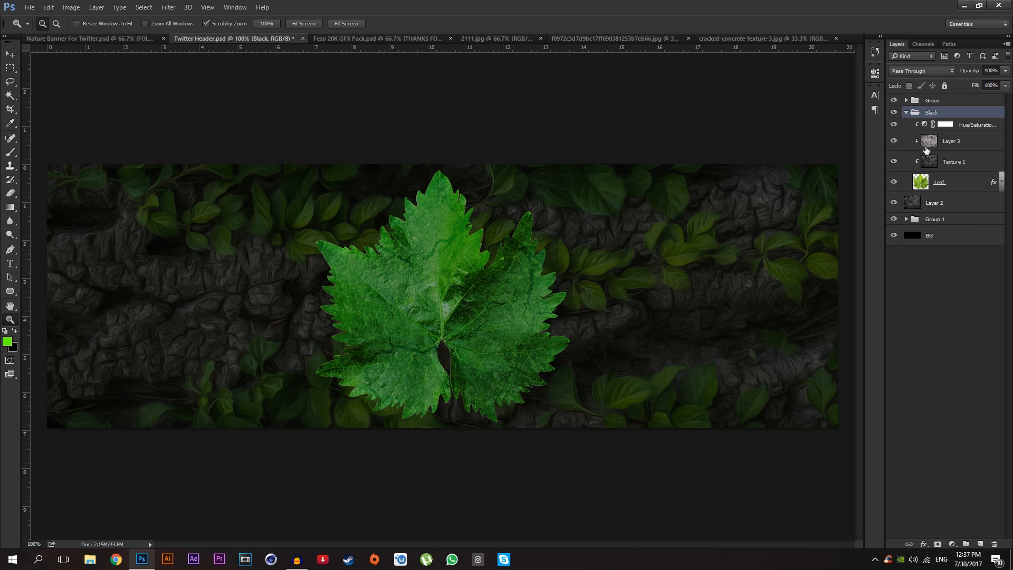
pyautogui.click(894, 142)
pyautogui.click(894, 163)
# Step: Scale the Black group's Leaf layer up slightly from its centre, and show the group's Layer 3 and Texture 1 again
pyautogui.click(945, 185)
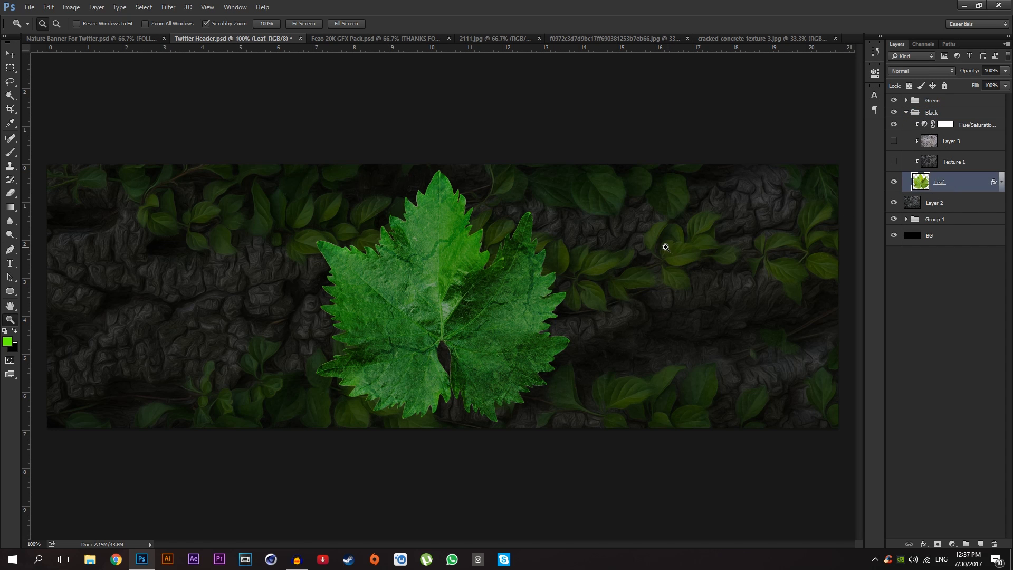
pyautogui.hotkey('ctrl', 't')
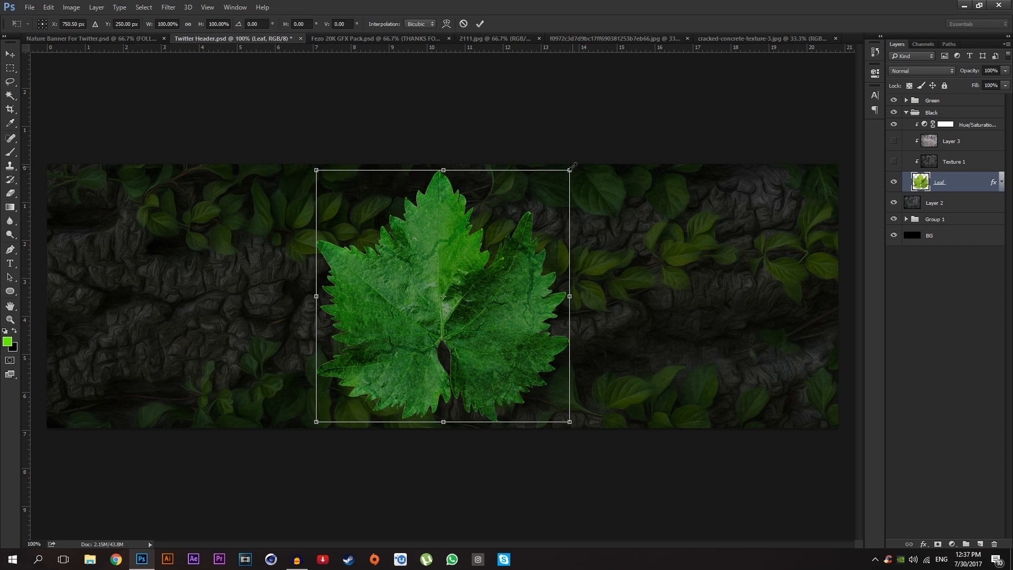
pyautogui.moveTo(569, 169); pyautogui.dragTo(578, 163)
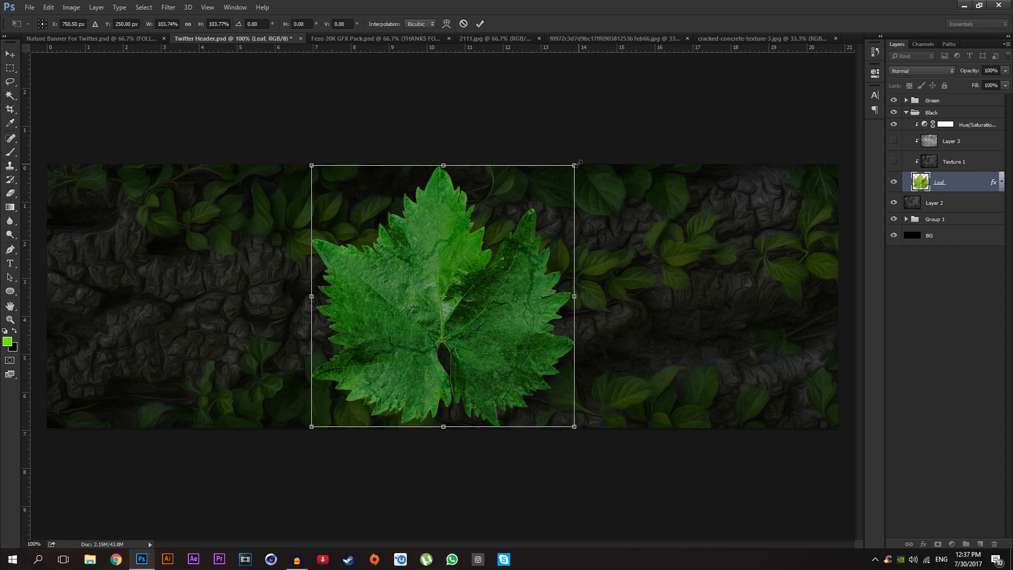
pyautogui.moveTo(579, 162)
pyautogui.mouseDown()
pyautogui.moveTo(610, 129)
pyautogui.moveTo(570, 155)
pyautogui.mouseUp()
pyautogui.press('Return')
pyautogui.press('z')
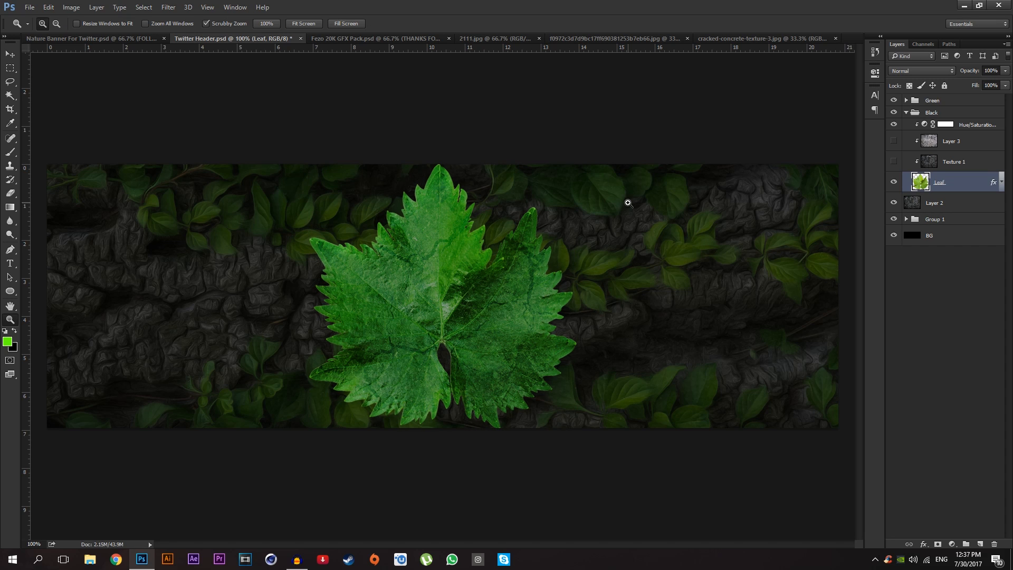
pyautogui.click(893, 161)
pyautogui.click(893, 149)
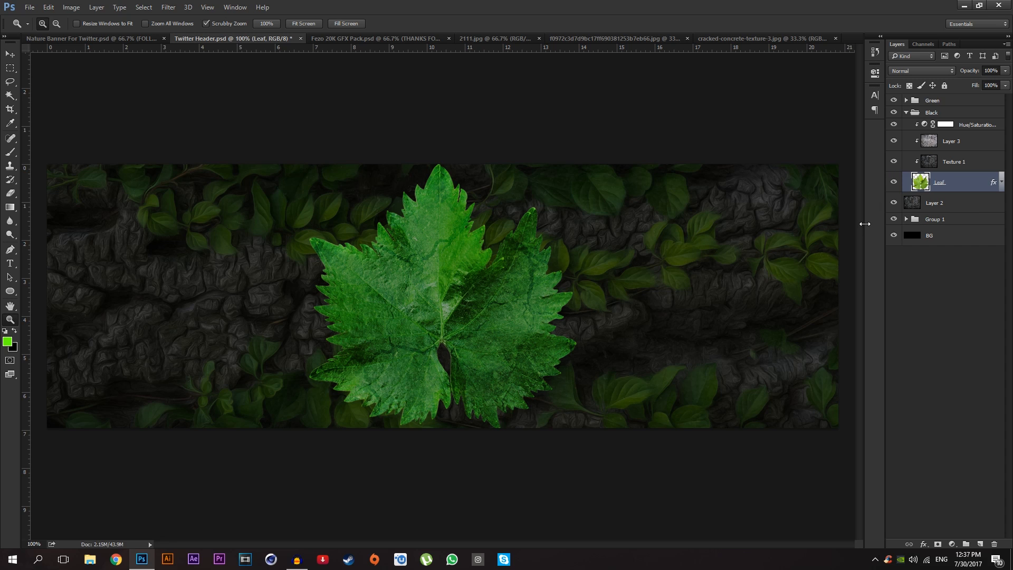
# Step: Set the Black group's Hue/Saturation adjustment to Hue 0, Saturation -100 and Lightness 0, and collapse the group
pyautogui.click(958, 127)
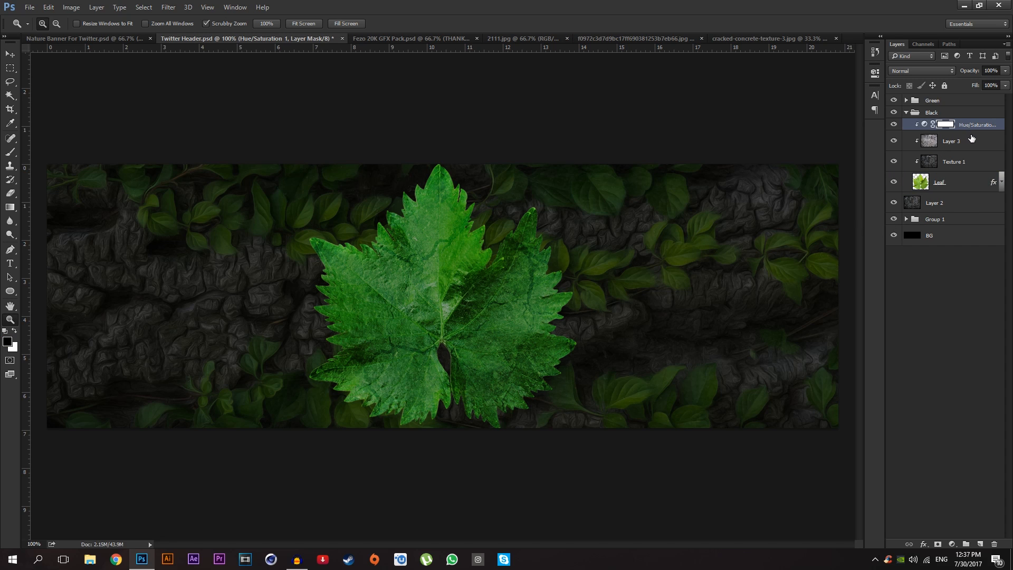
pyautogui.doubleClick(925, 125)
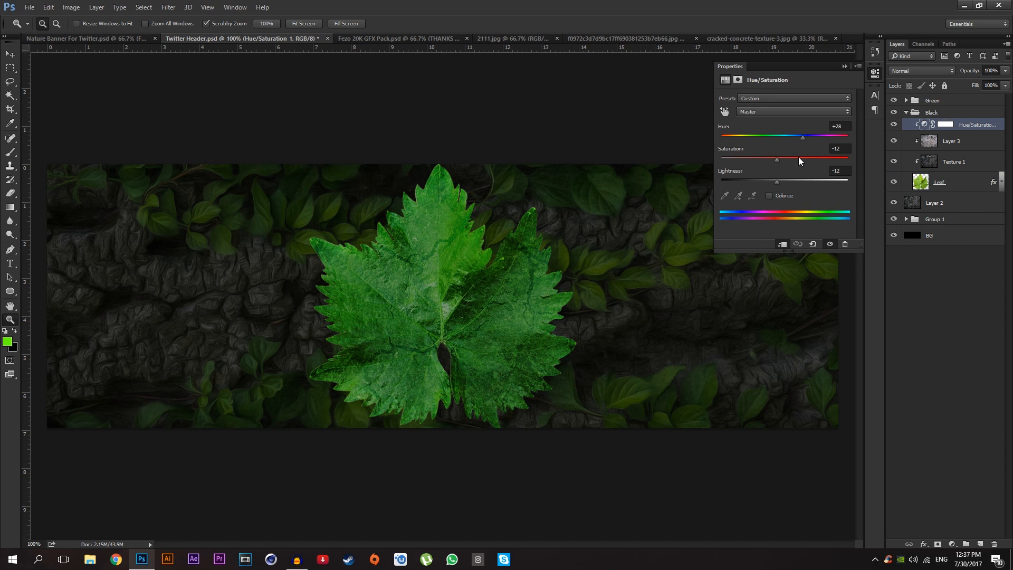
pyautogui.click(847, 127)
pyautogui.write('0')
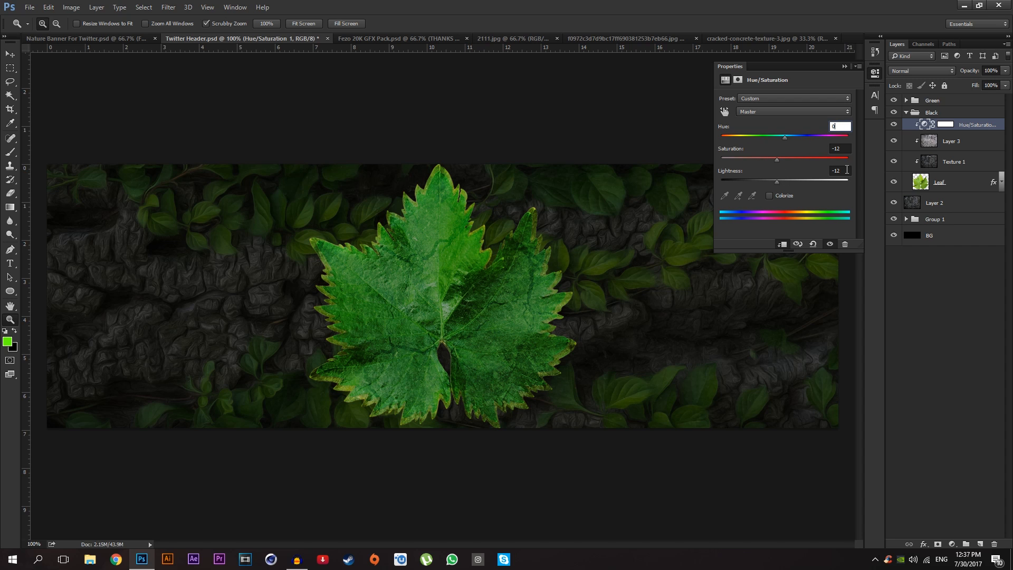
pyautogui.click(847, 170)
pyautogui.write('0')
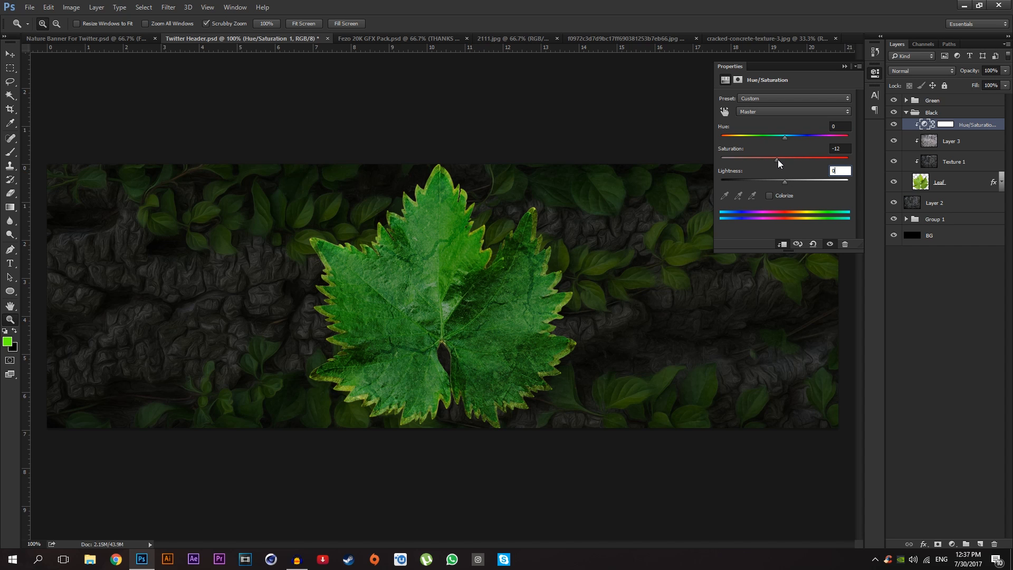
pyautogui.moveTo(776, 161); pyautogui.dragTo(715, 167)
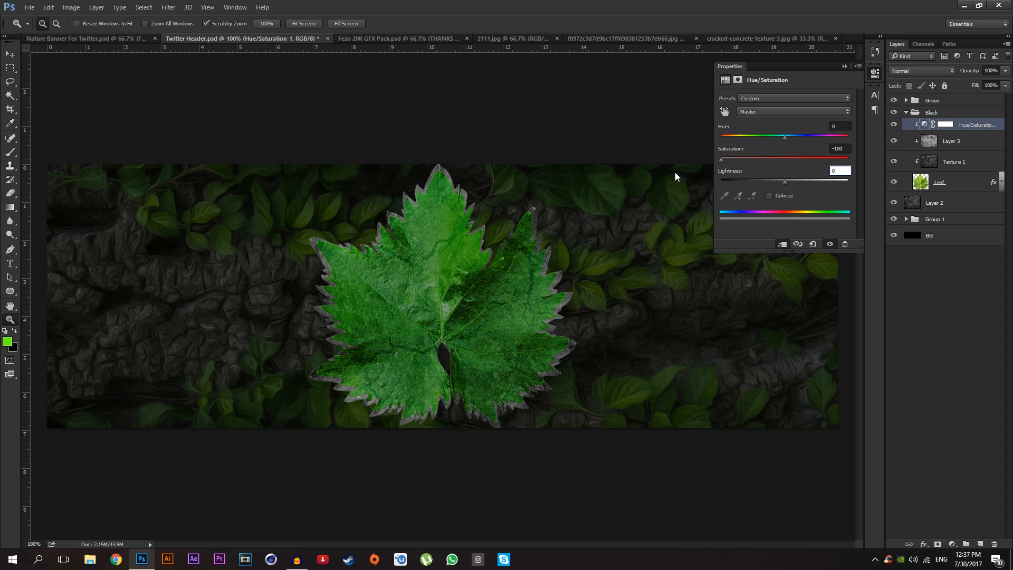
pyautogui.click(844, 66)
pyautogui.click(909, 115)
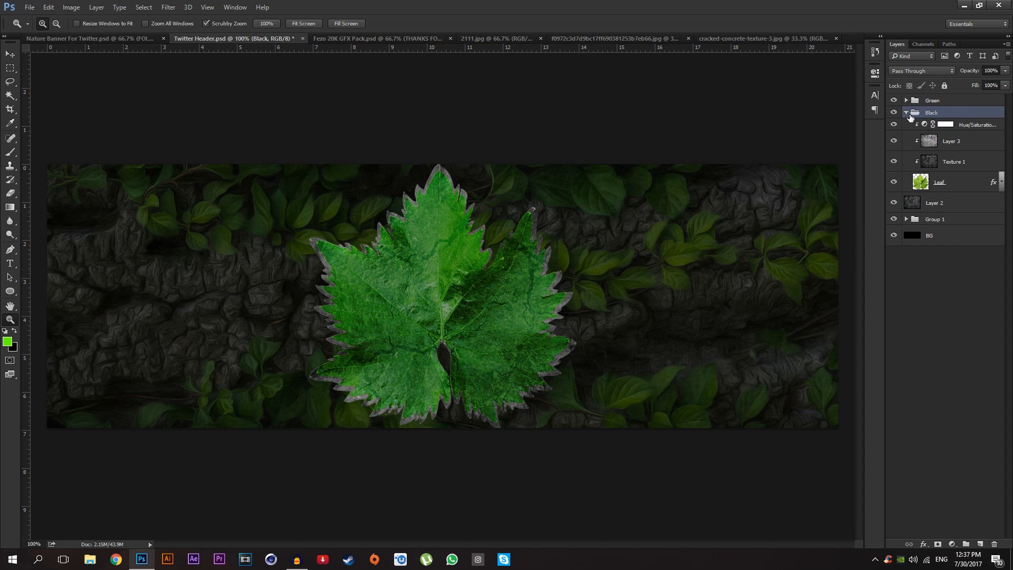
pyautogui.click(906, 112)
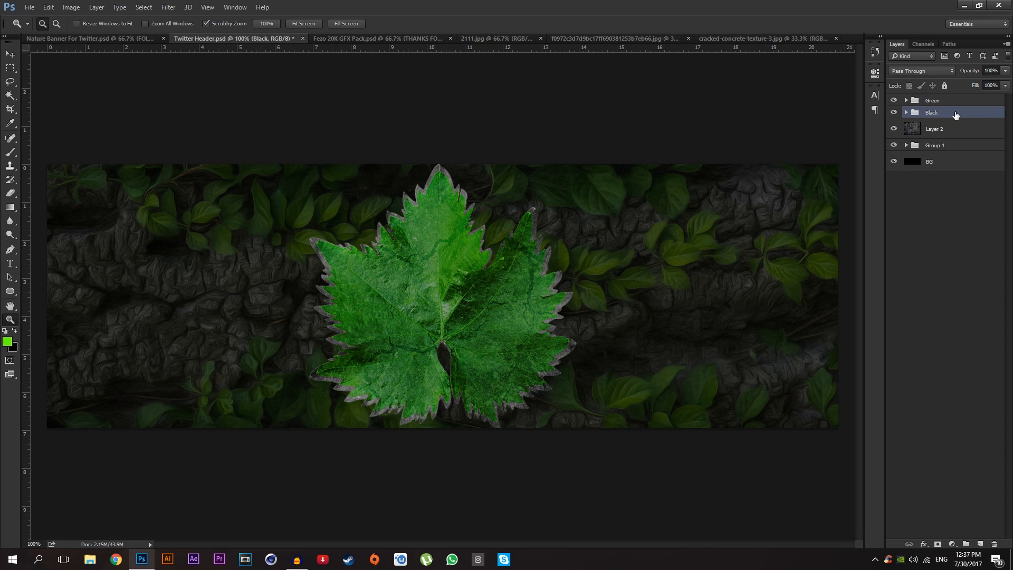
# Step: Give the Black group a Bevel & Emboss with depth 1000%, size 5 px and highlight opacity 0%
pyautogui.doubleClick(955, 115)
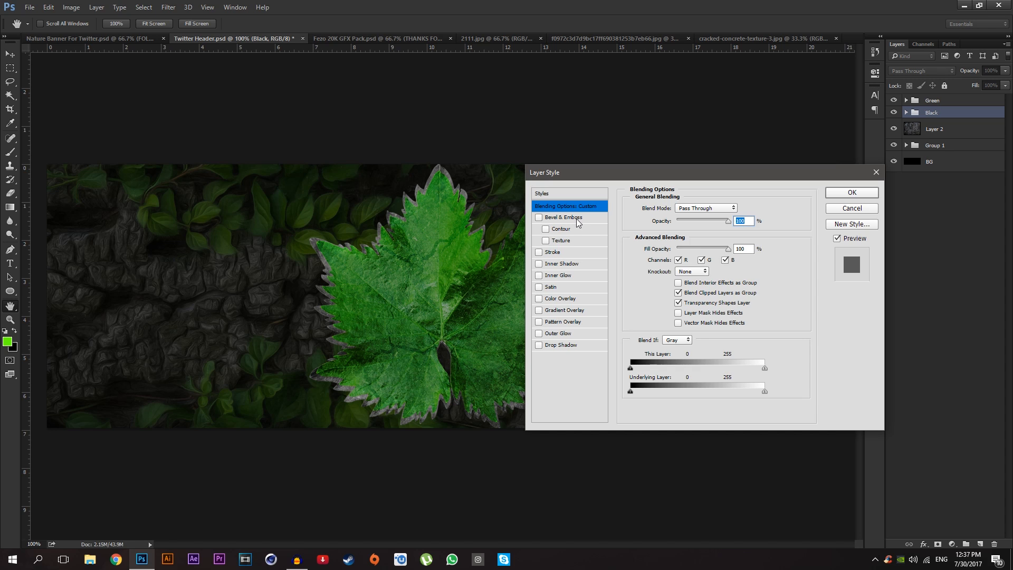
pyautogui.click(577, 219)
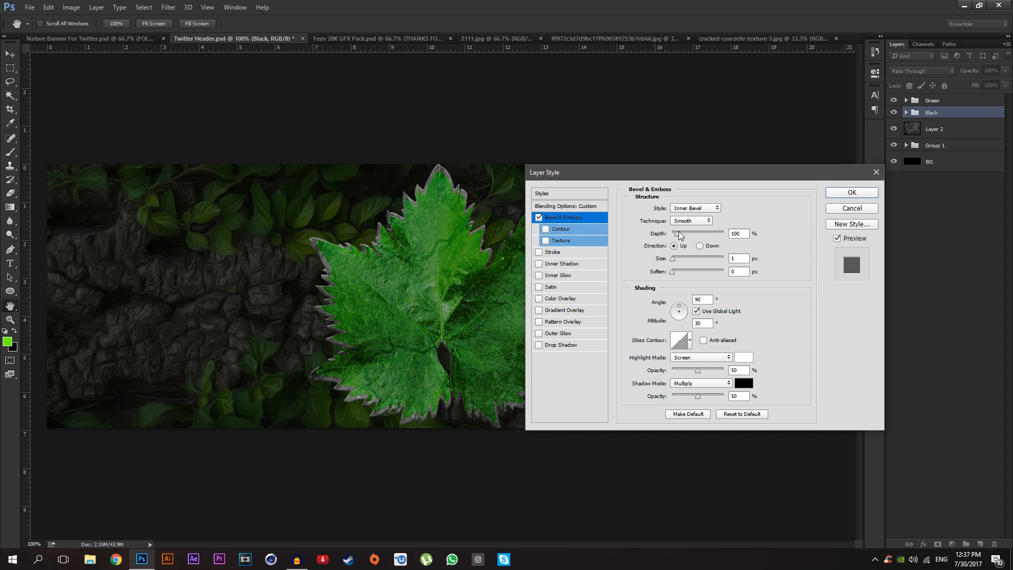
pyautogui.moveTo(677, 233); pyautogui.dragTo(724, 233)
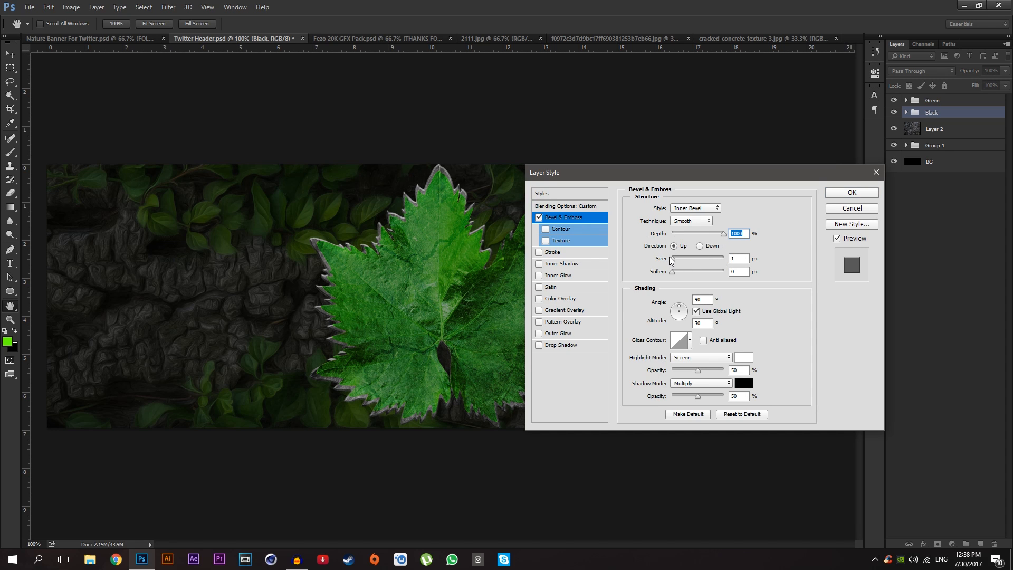
pyautogui.moveTo(671, 260); pyautogui.dragTo(675, 259)
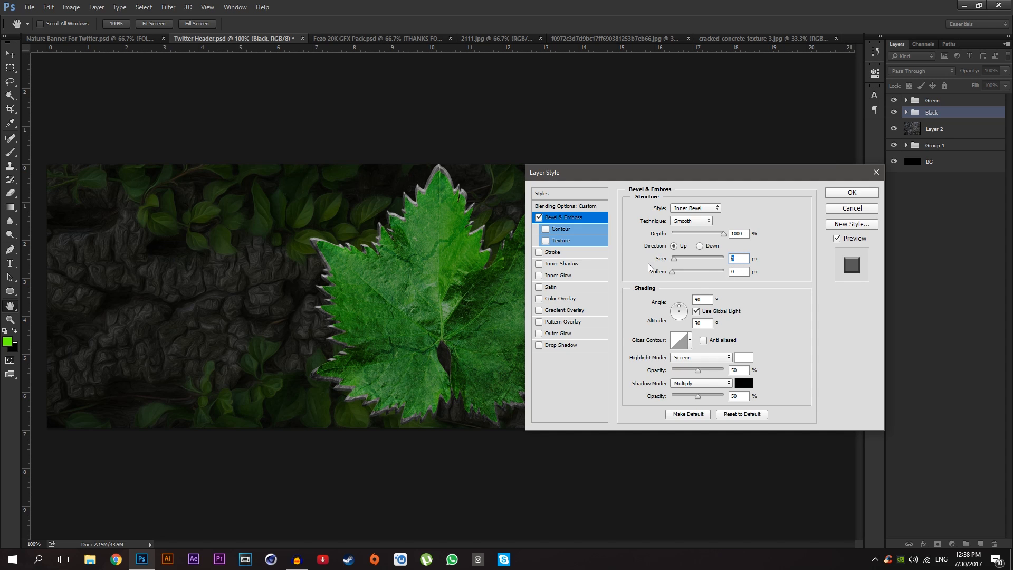
pyautogui.write('5')
pyautogui.moveTo(699, 372); pyautogui.dragTo(670, 375)
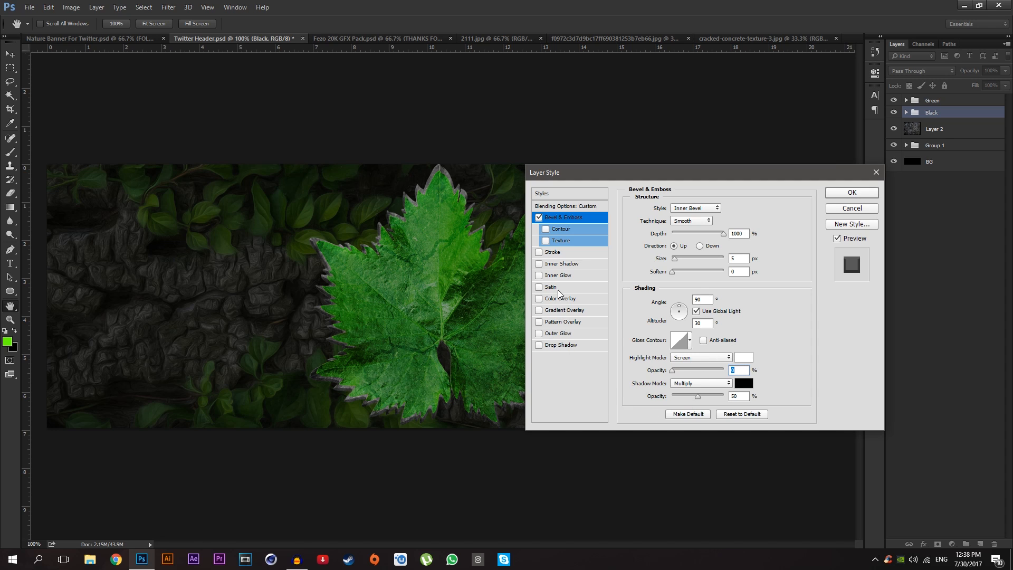
# Step: Add an Inner Glow to the Black group in Color Dodge mode with opacity 60% and size 8 px
pyautogui.click(566, 275)
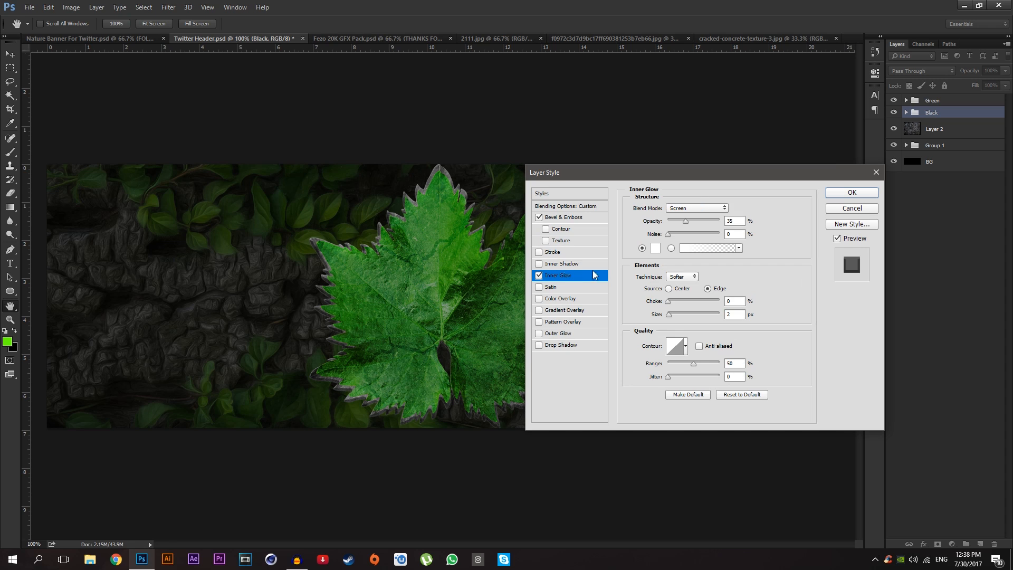
pyautogui.click(688, 208)
pyautogui.click(682, 287)
pyautogui.write('60')
pyautogui.press('BackSpace')
pyautogui.press('BackSpace')
pyautogui.write('67')
pyautogui.doubleClick(740, 316)
pyautogui.write('10')
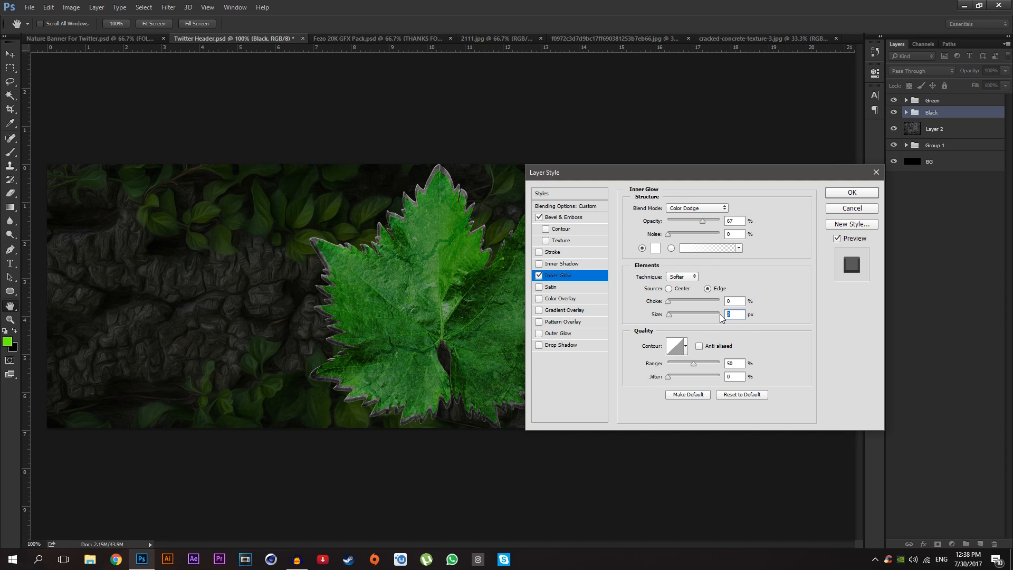
pyautogui.press('BackSpace')
pyautogui.press('BackSpace')
pyautogui.write('8')
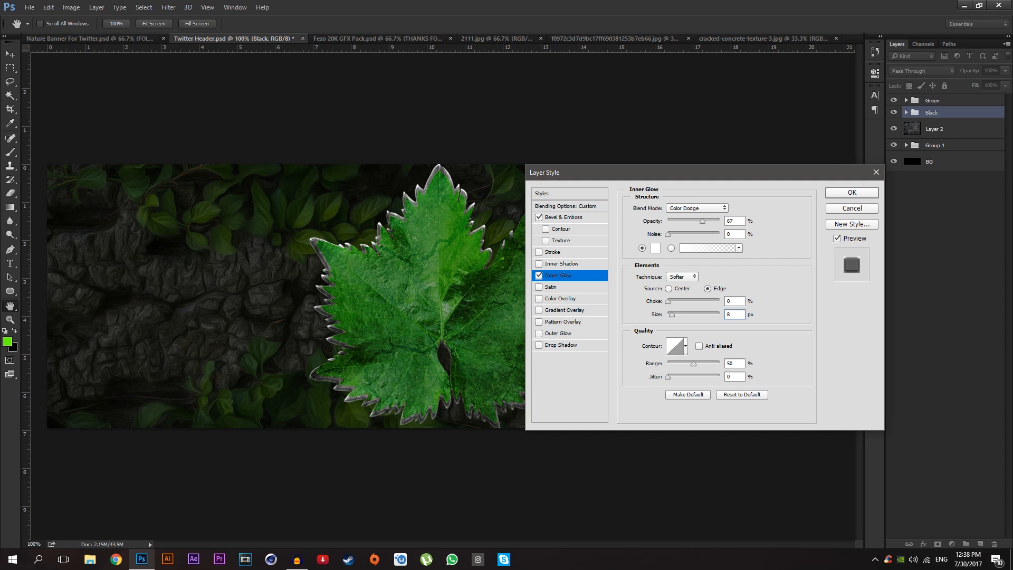
pyautogui.doubleClick(733, 221)
pyautogui.write('60')
# Step: Add a Satin effect to the Black group using Color Burn at 5% opacity
pyautogui.click(560, 287)
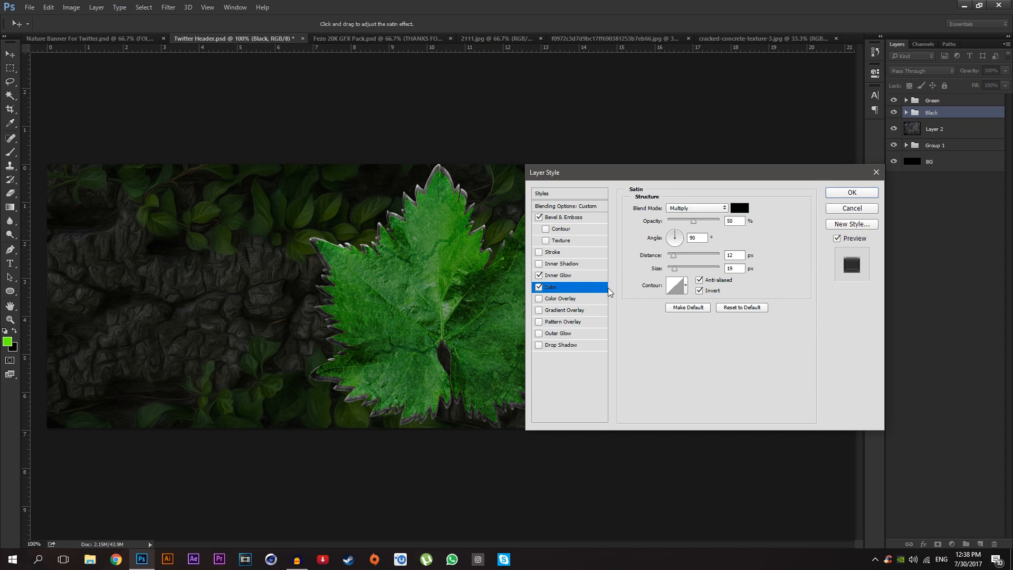
pyautogui.click(694, 210)
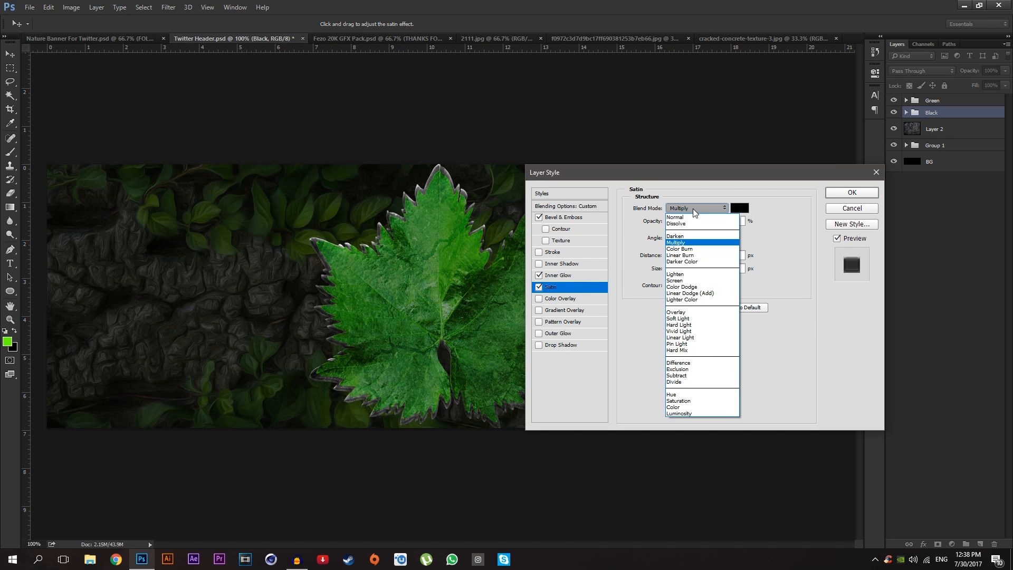
pyautogui.click(678, 250)
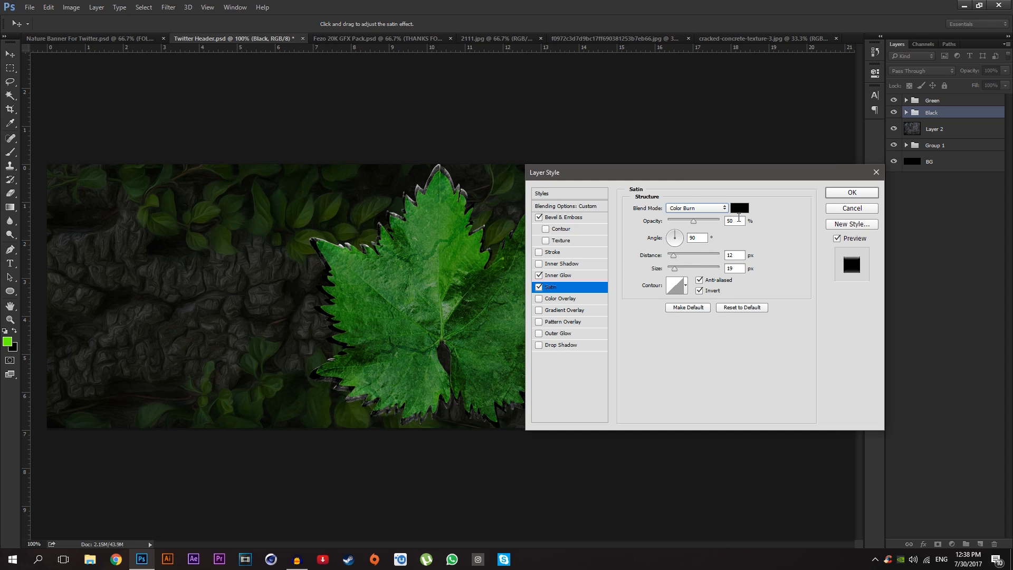
pyautogui.moveTo(739, 221); pyautogui.dragTo(720, 222)
pyautogui.write('5')
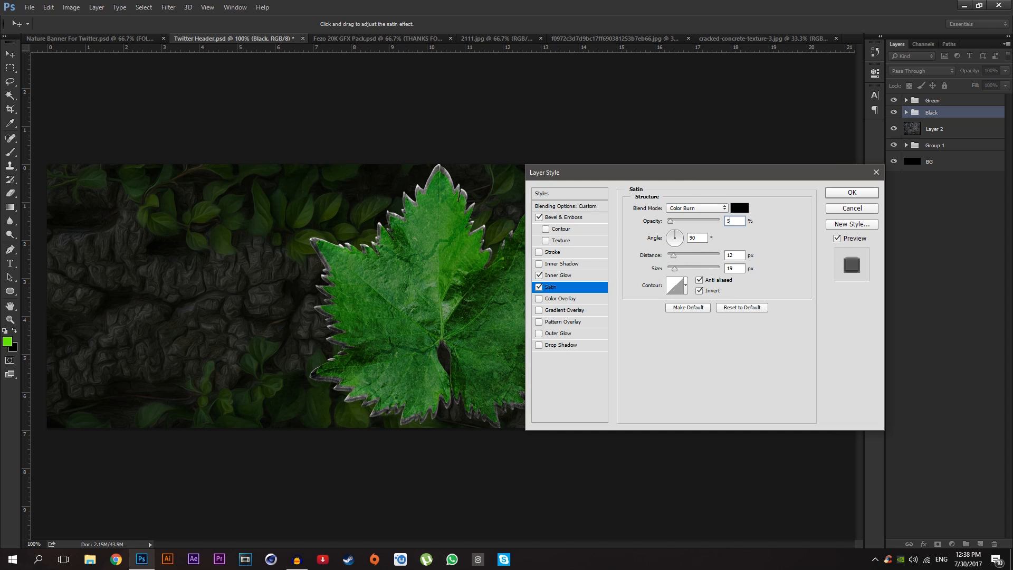
pyautogui.write('10')
pyautogui.press('BackSpace')
pyautogui.press('BackSpace')
pyautogui.write('6')
pyautogui.press('BackSpace')
pyautogui.write('5')
# Step: Add a Drop Shadow with distance 5 px, size 35 px and opacity slightly below 100% to the Black group, and apply the layer styles
pyautogui.click(554, 344)
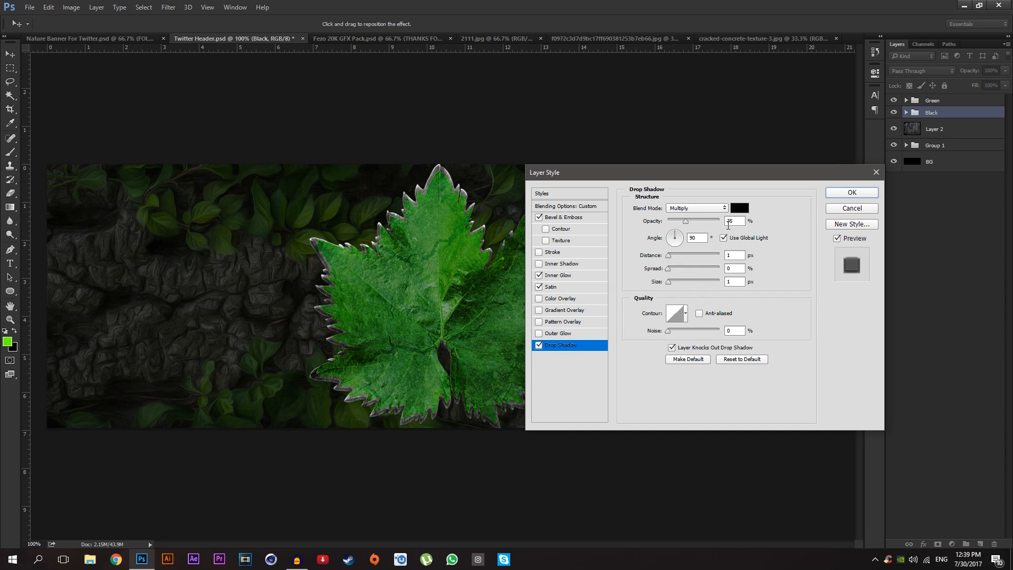
pyautogui.moveTo(685, 221); pyautogui.dragTo(751, 221)
pyautogui.moveTo(734, 256); pyautogui.dragTo(697, 285)
pyautogui.write('5')
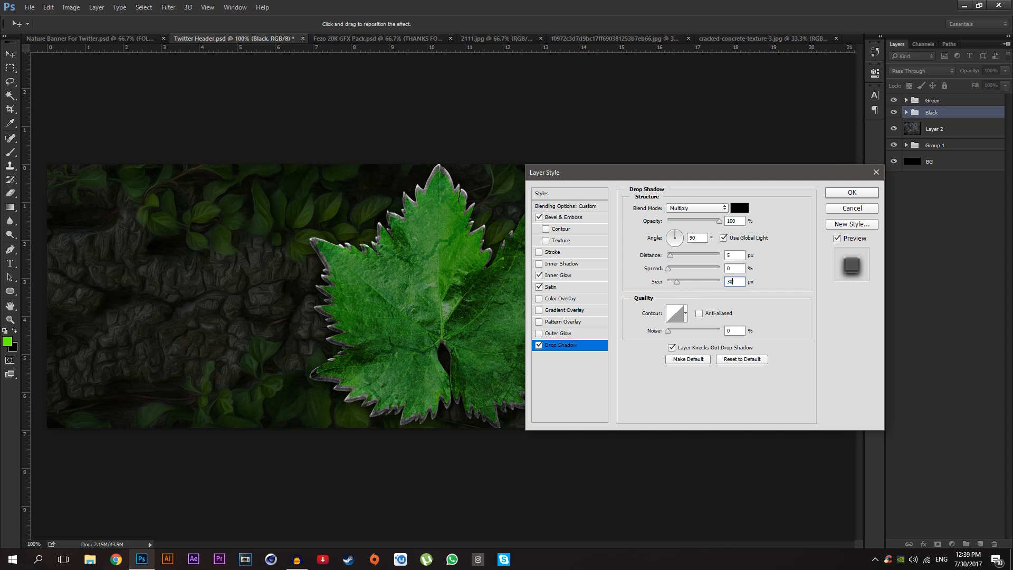
pyautogui.write('35')
pyautogui.moveTo(636, 173); pyautogui.dragTo(798, 336)
pyautogui.moveTo(744, 305); pyautogui.dragTo(591, 192)
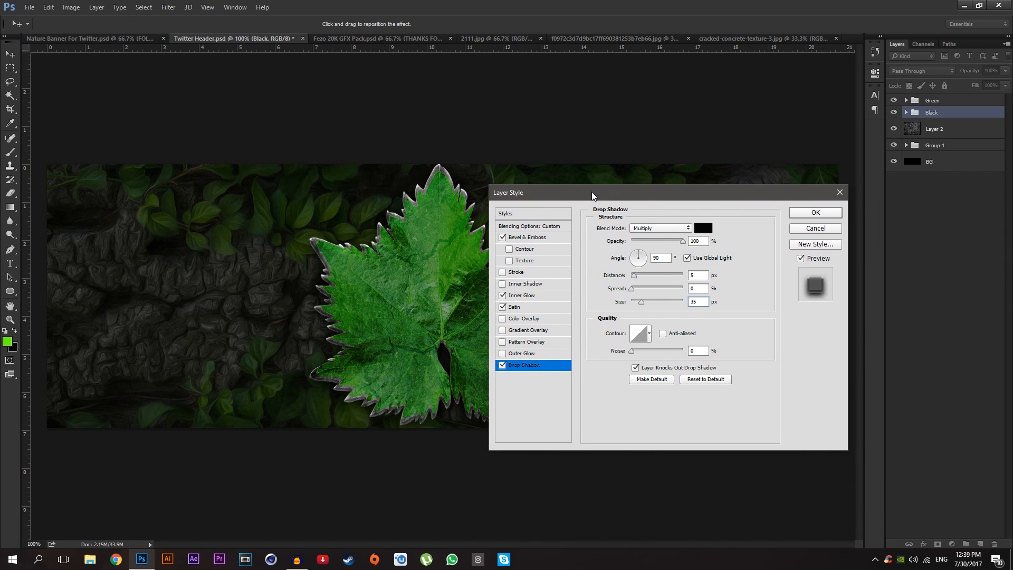
pyautogui.moveTo(681, 243); pyautogui.dragTo(672, 243)
pyautogui.moveTo(672, 244); pyautogui.dragTo(673, 243)
pyautogui.click(804, 213)
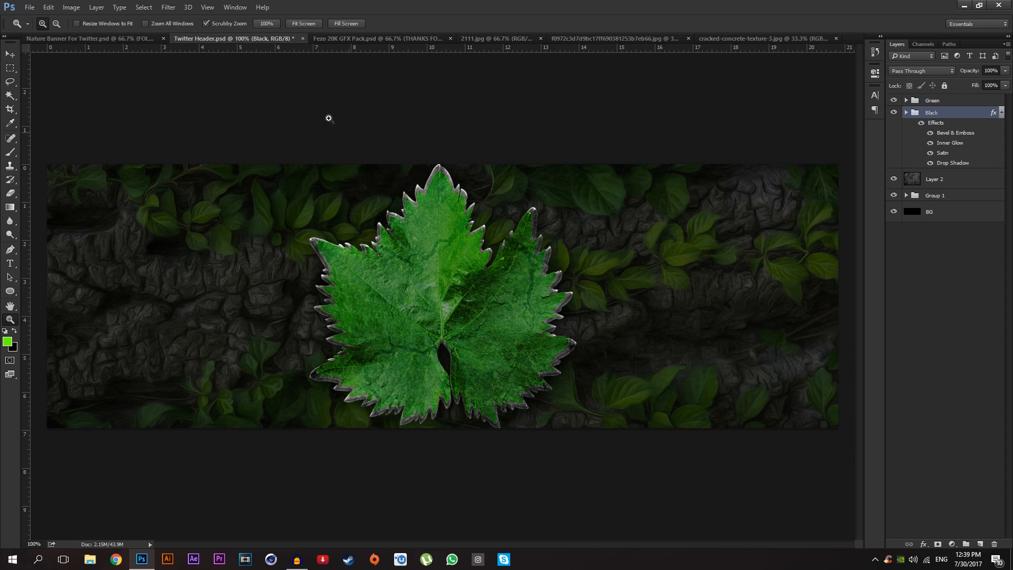
# Step: Consult the finished design in Nature Banner For Twitter.psd and add the white word "Text" over the leaf in Twitter Header.psd, above the Green group
pyautogui.click(128, 38)
pyautogui.click(231, 121)
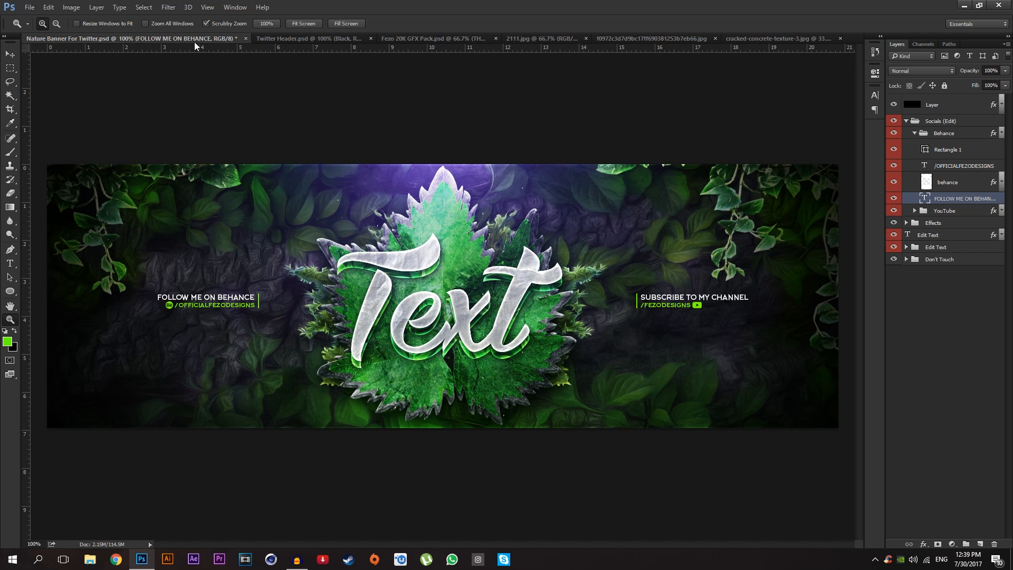
pyautogui.click(286, 38)
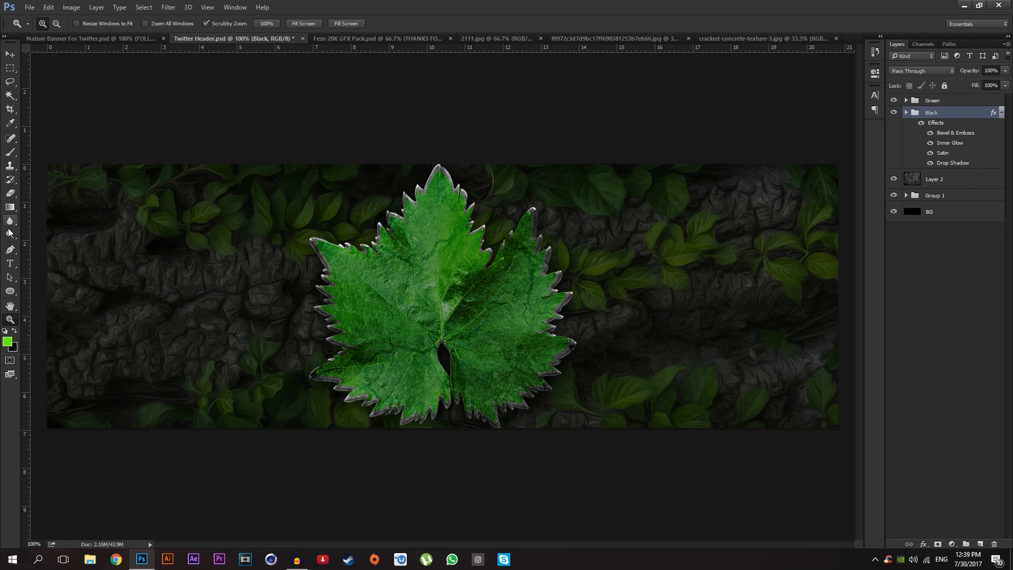
pyautogui.click(11, 262)
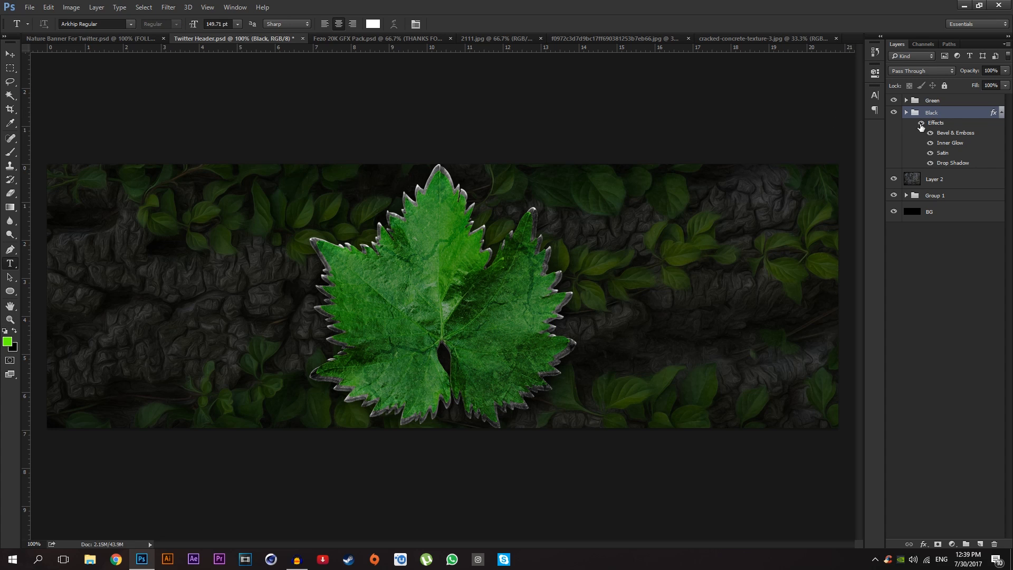
pyautogui.click(1002, 113)
pyautogui.click(966, 466)
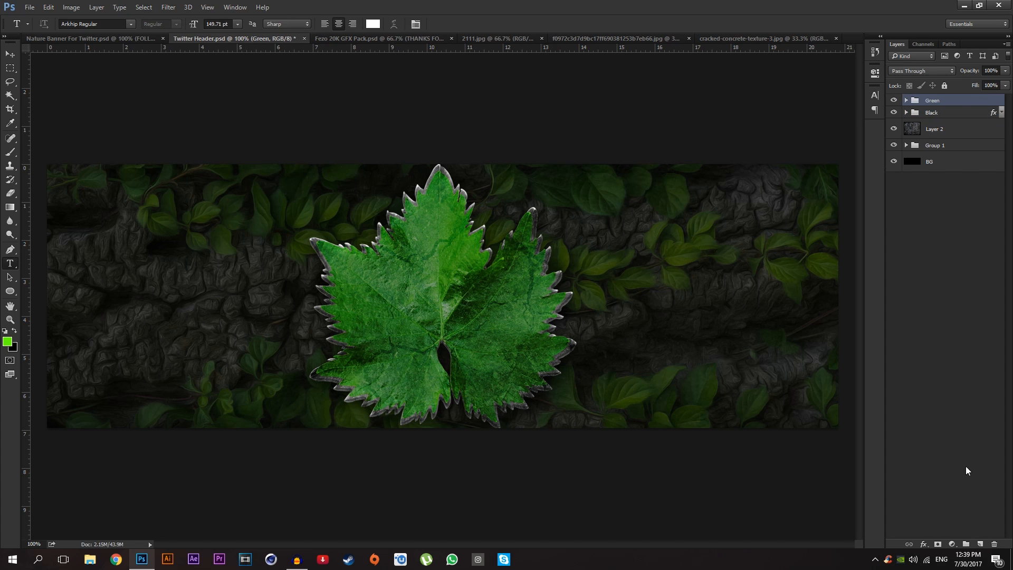
pyautogui.click(980, 544)
pyautogui.click(433, 277)
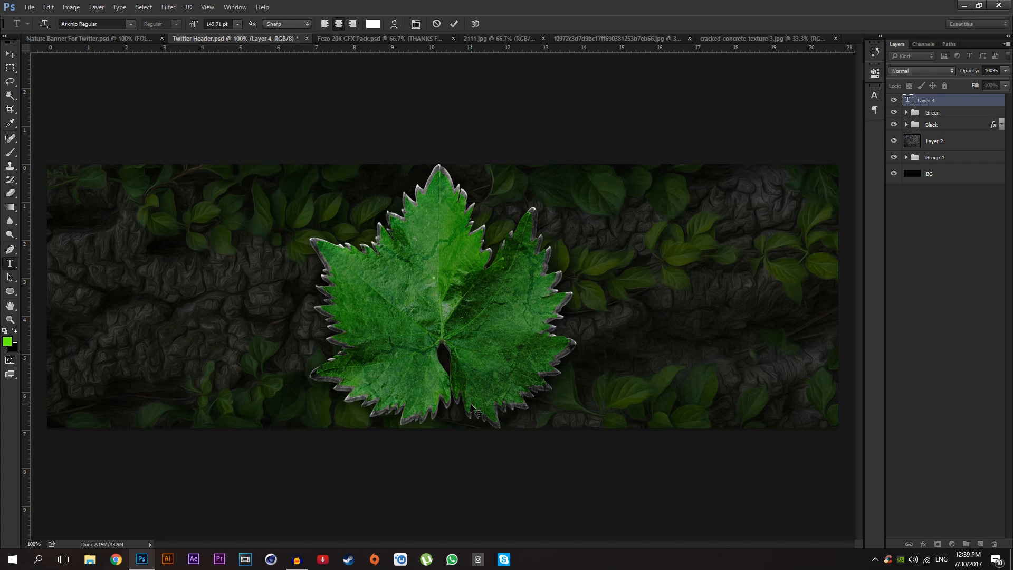
pyautogui.write('Text')
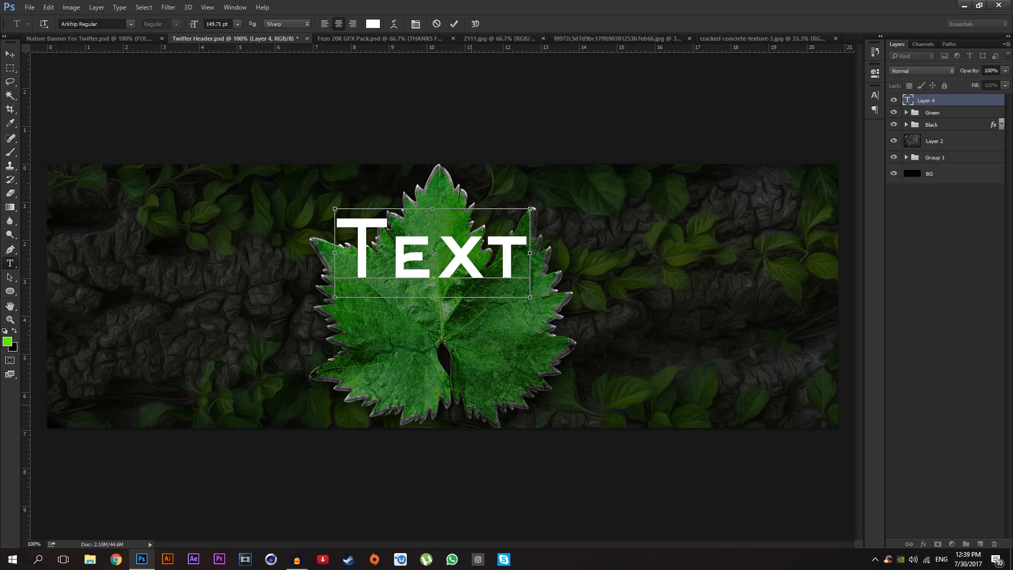
# Step: Change the font of the whole word "Text" to Boulevard Saint Denis Light Bold
pyautogui.hotkey('ctrl', 'a')
pyautogui.click(117, 24)
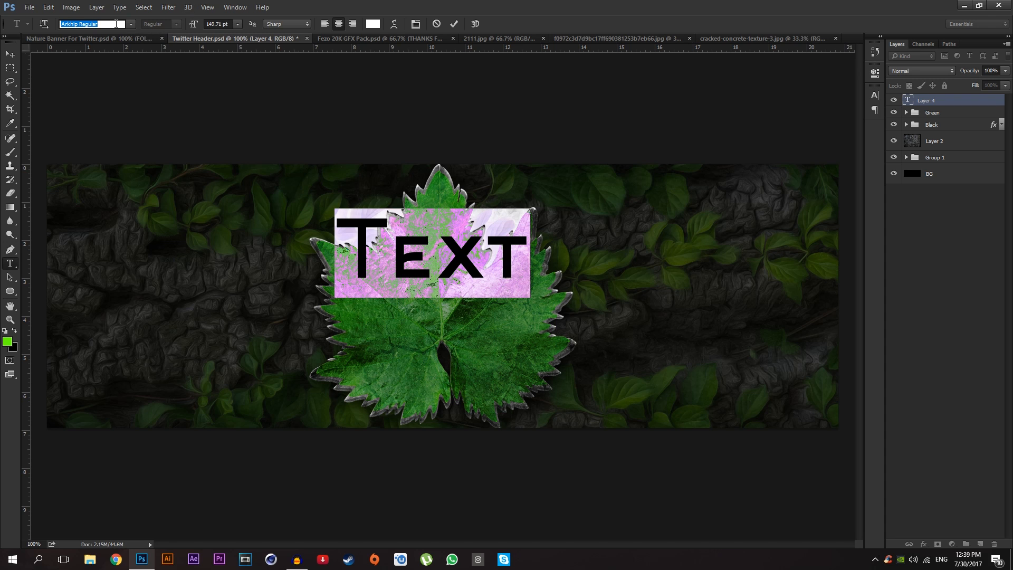
pyautogui.write('blu')
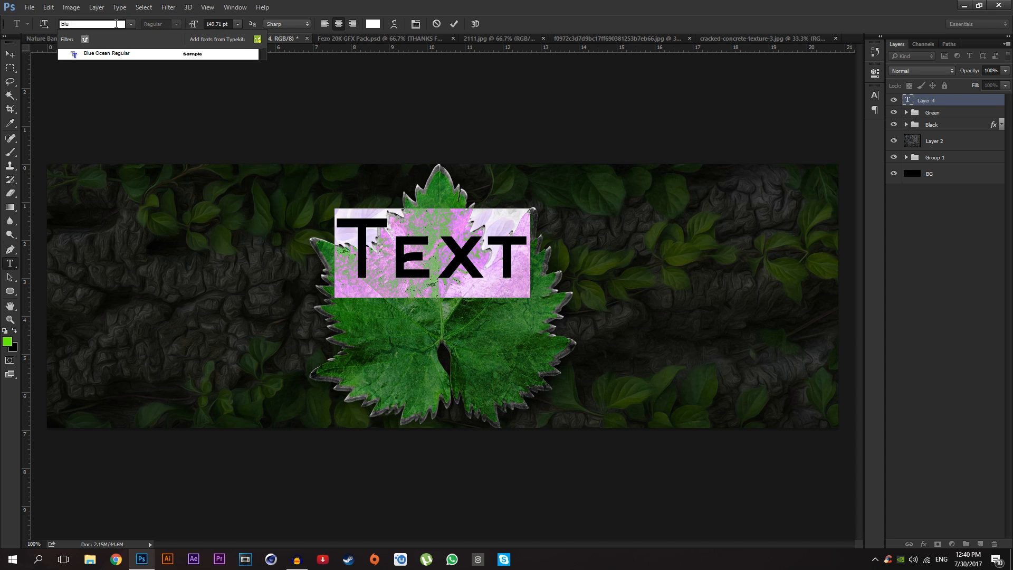
pyautogui.press('BackSpace')
pyautogui.press('BackSpace')
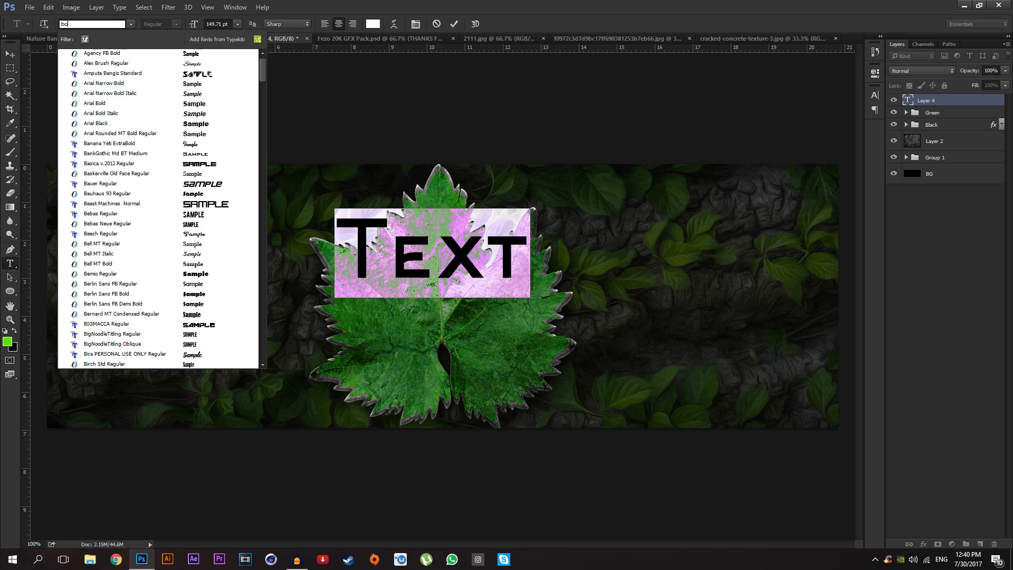
pyautogui.write('ou')
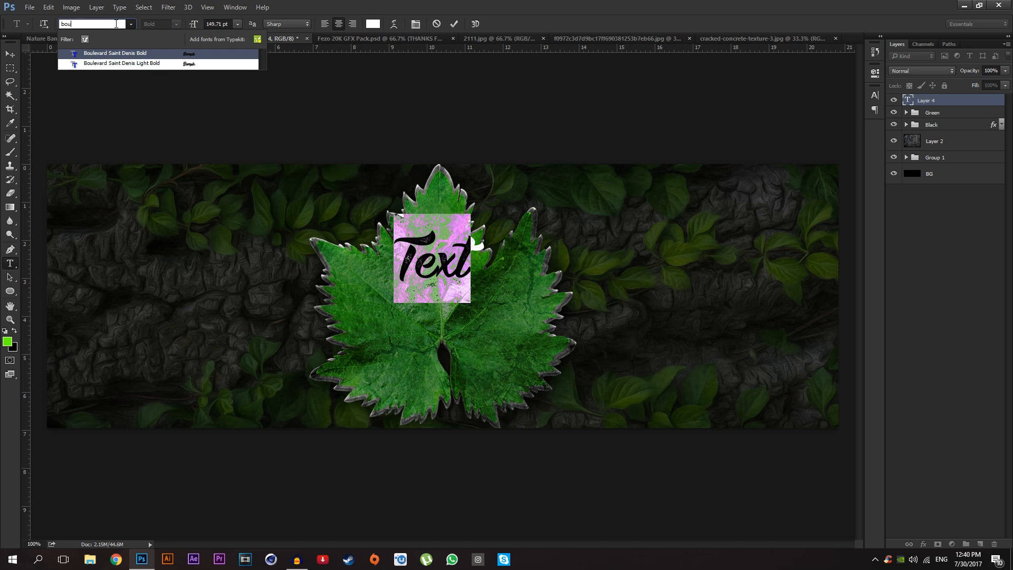
pyautogui.press('Down')
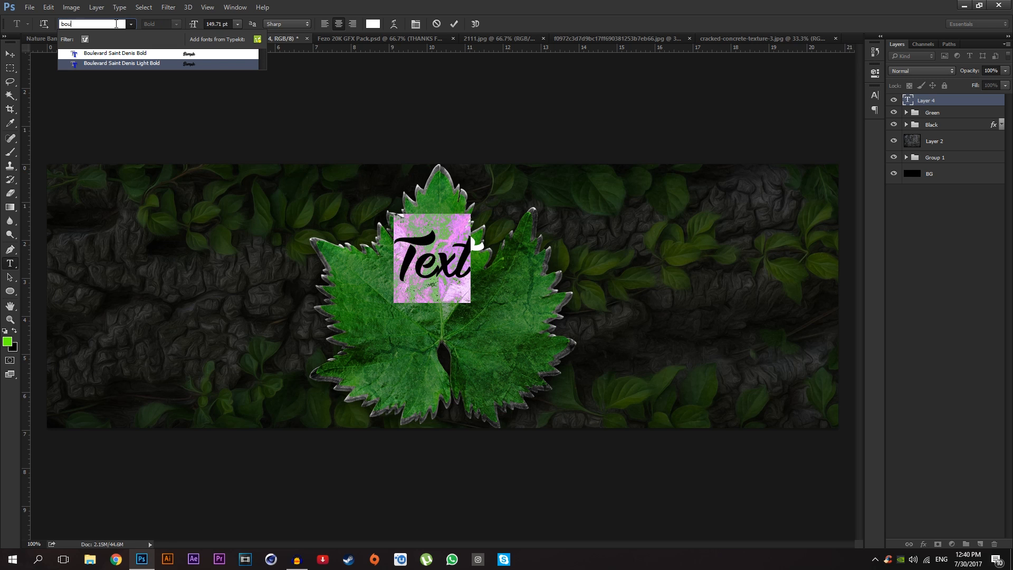
pyautogui.click(154, 62)
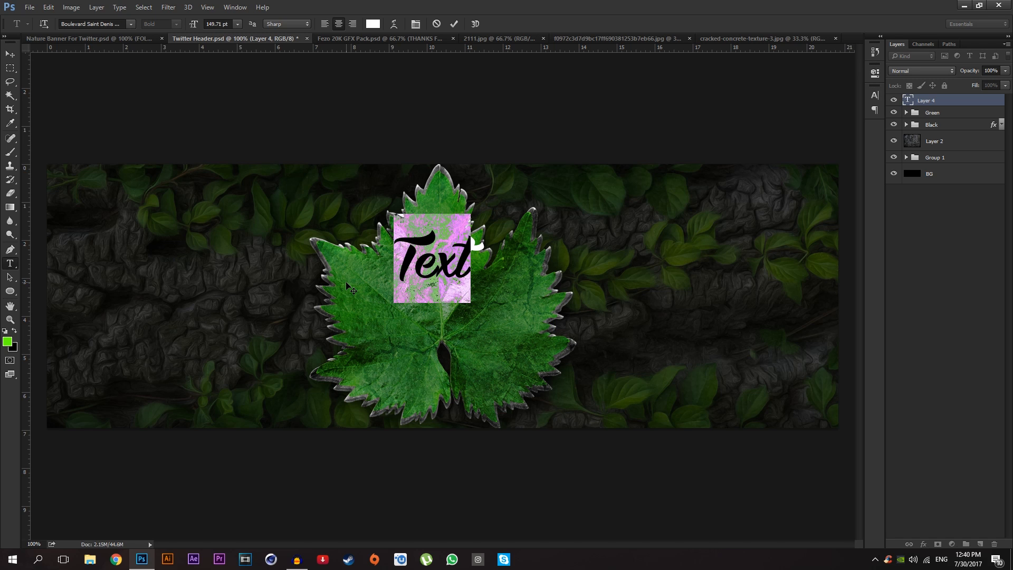
pyautogui.click(9, 55)
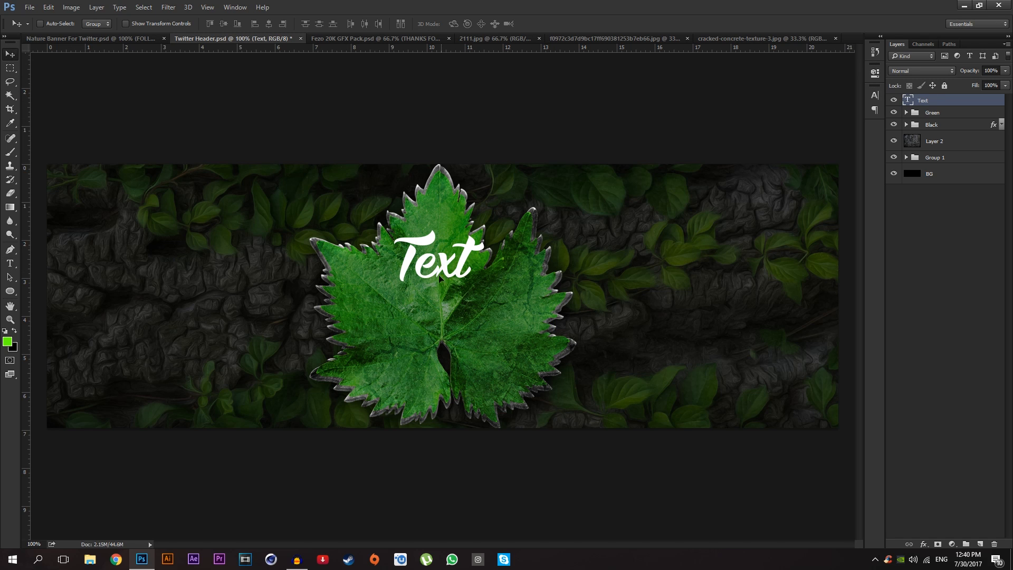
# Step: Scale the word "Text" up to a little over 225% of its size and position it across the middle of the leaf
pyautogui.moveTo(455, 269); pyautogui.dragTo(448, 288)
pyautogui.hotkey('ctrl', 't')
pyautogui.moveTo(478, 230); pyautogui.dragTo(547, 183)
pyautogui.moveTo(484, 259); pyautogui.dragTo(499, 290)
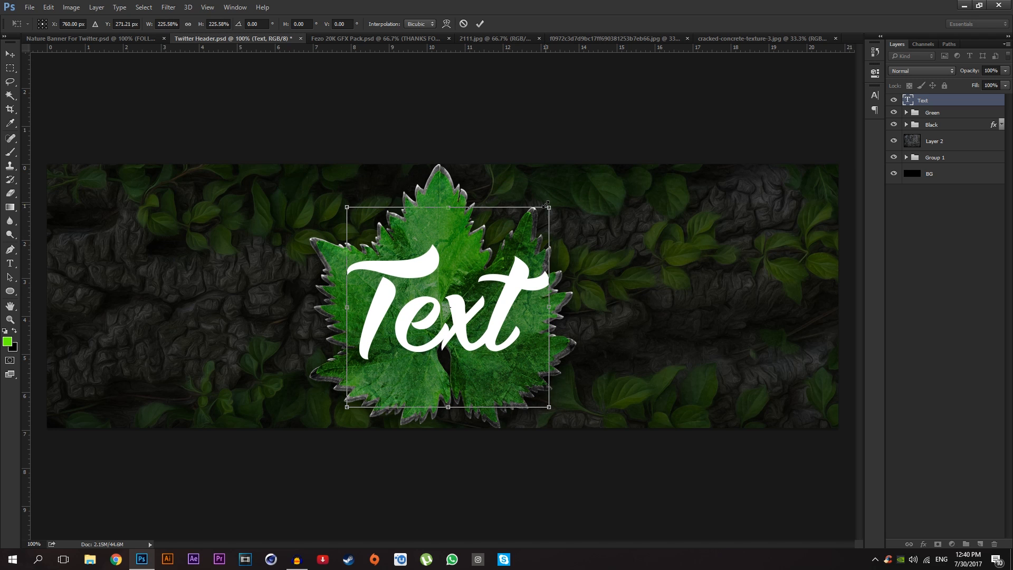
pyautogui.moveTo(549, 208); pyautogui.dragTo(557, 198)
pyautogui.press('Return')
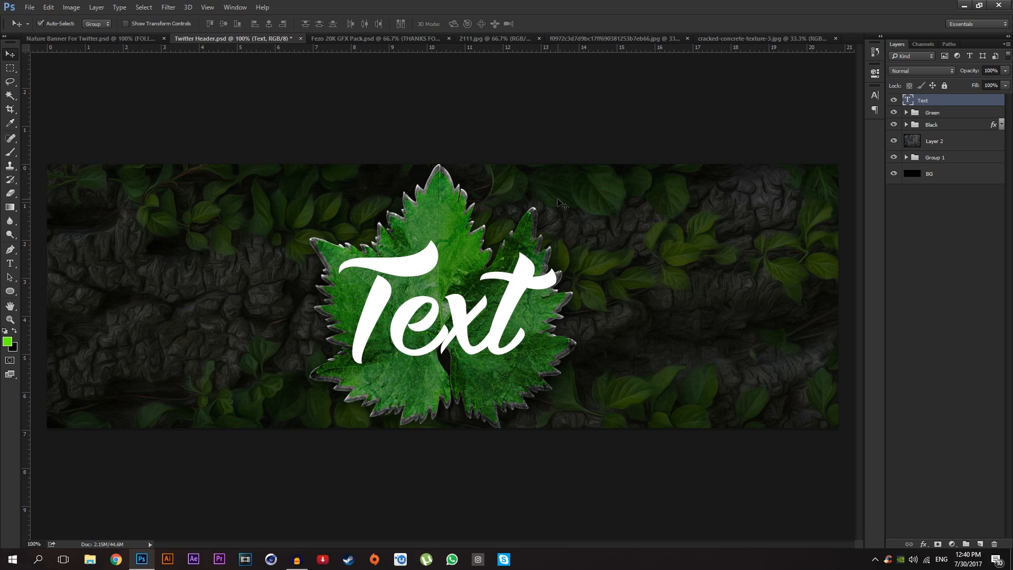
# Step: Align the Text layer to the vertical and horizontal centre of the canvas, and clear the selection
pyautogui.hotkey('ctrl', 'a')
pyautogui.click(224, 24)
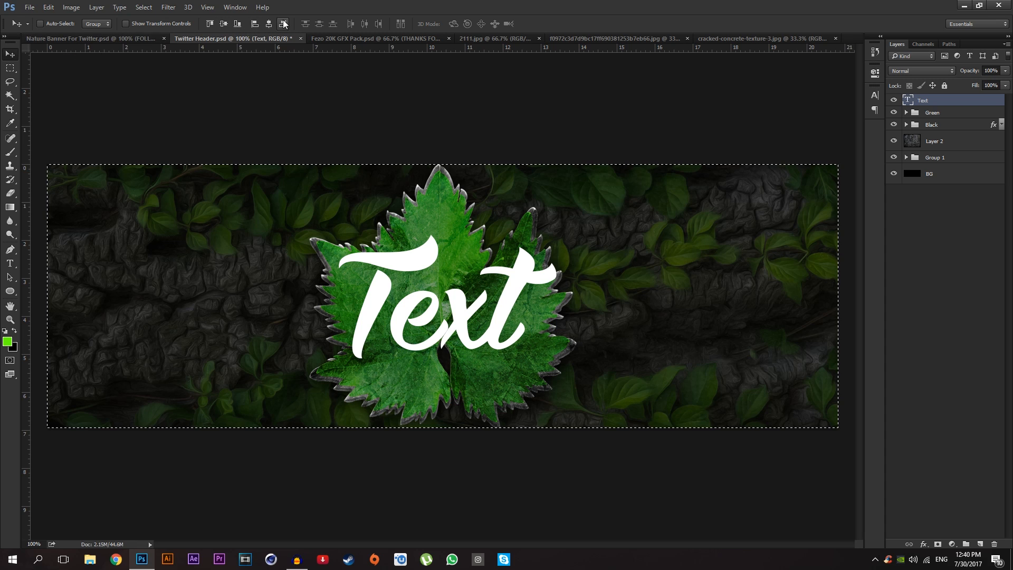
pyautogui.click(283, 23)
pyautogui.hotkey('ctrl', 'd')
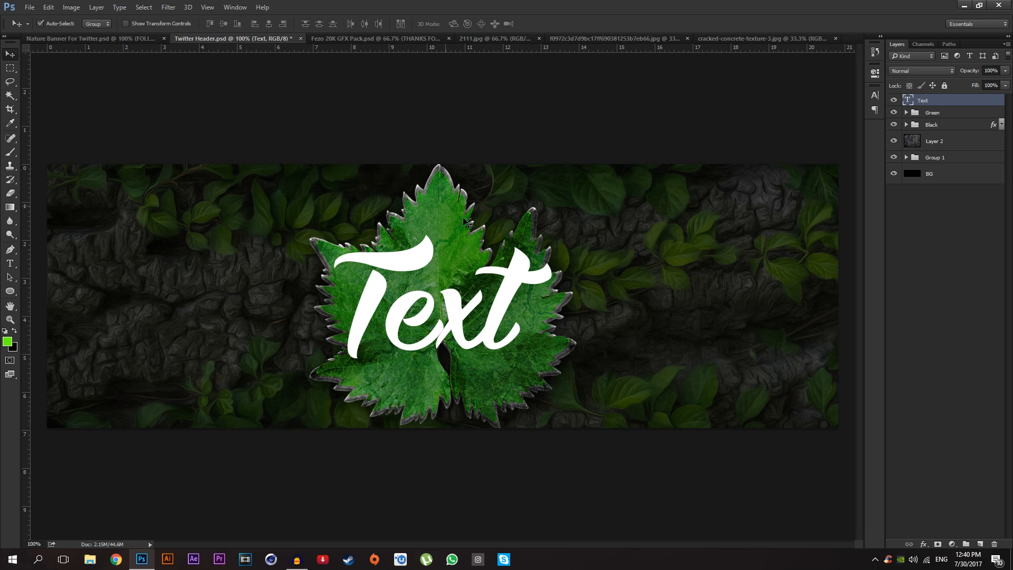
# Step: Enlarge the word "Text" slightly, nudge it into place over the leaf, and compare it with Nature Banner For Twitter.psd
pyautogui.hotkey('ctrl', 't')
pyautogui.moveTo(551, 194); pyautogui.dragTo(560, 195)
pyautogui.press('Return')
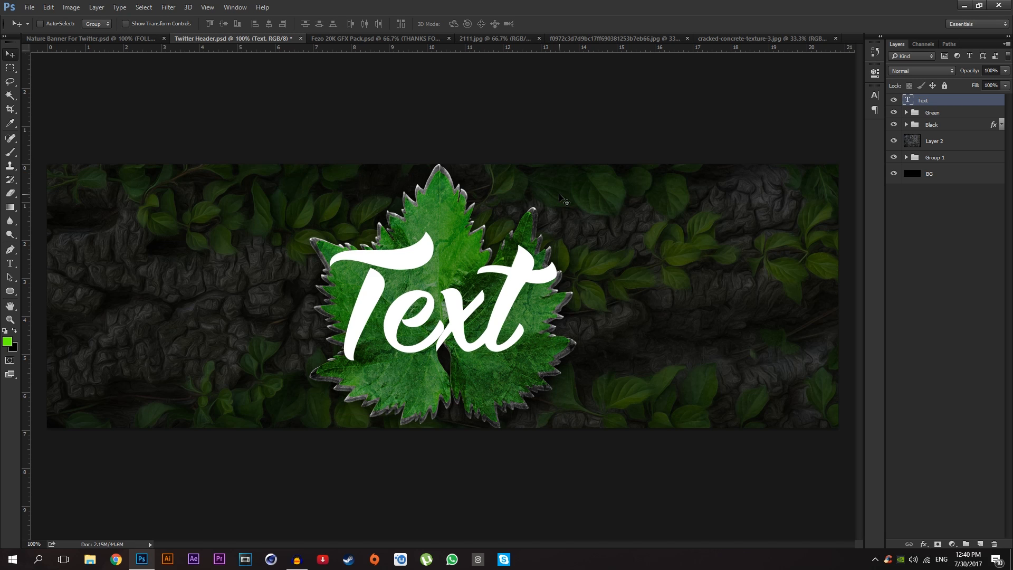
pyautogui.press('Right')
pyautogui.press('Right')
pyautogui.press('Up')
pyautogui.press('Up')
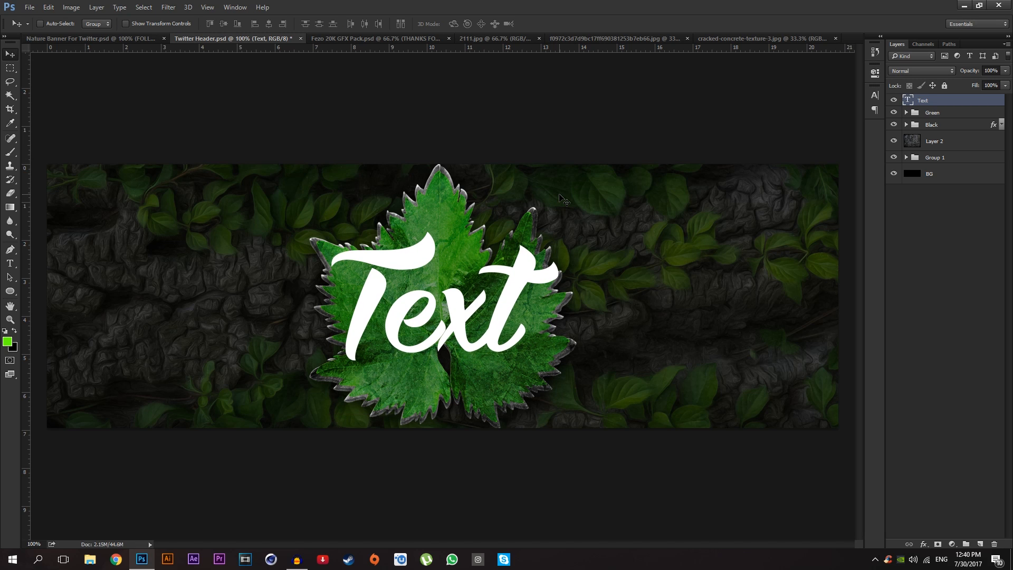
pyautogui.press('Right')
pyautogui.press('Right')
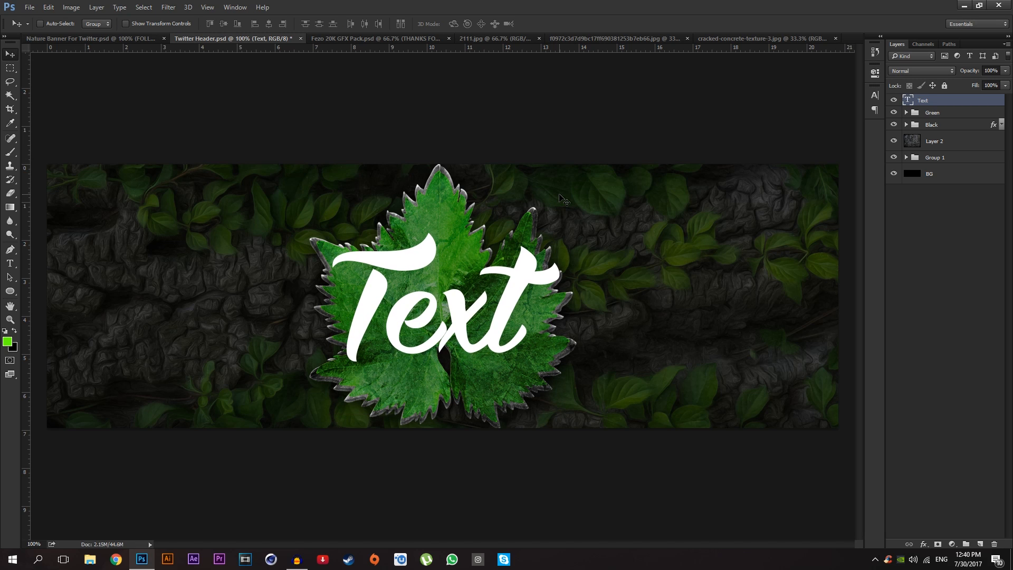
pyautogui.press('Down')
pyautogui.press('Down')
pyautogui.press('Down')
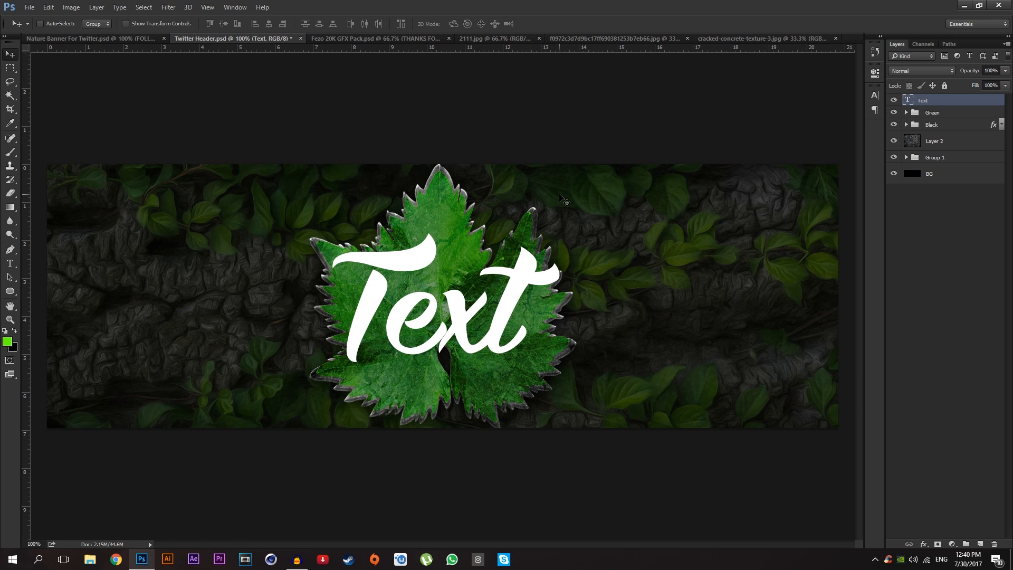
pyautogui.click(122, 38)
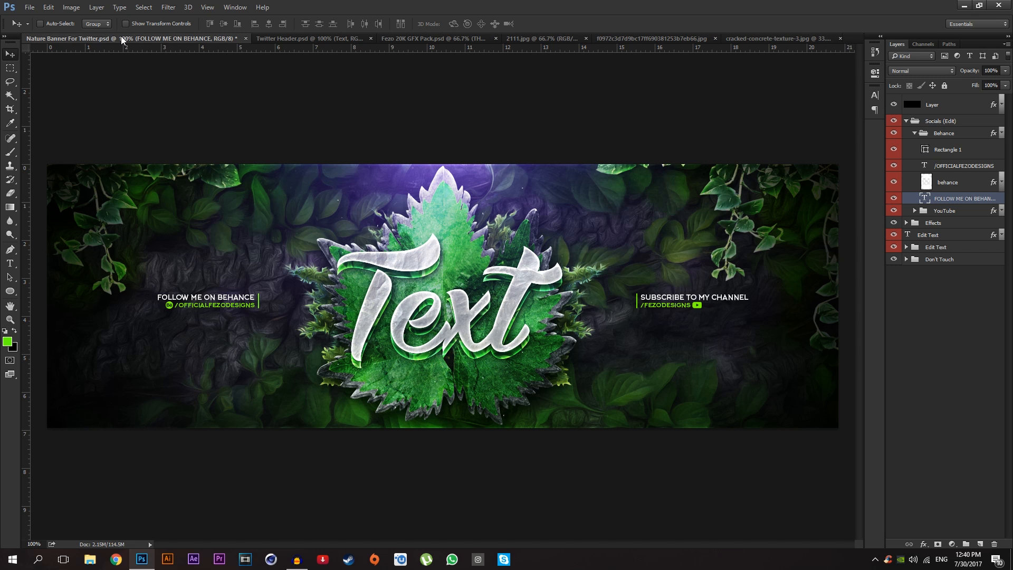
pyautogui.click(282, 37)
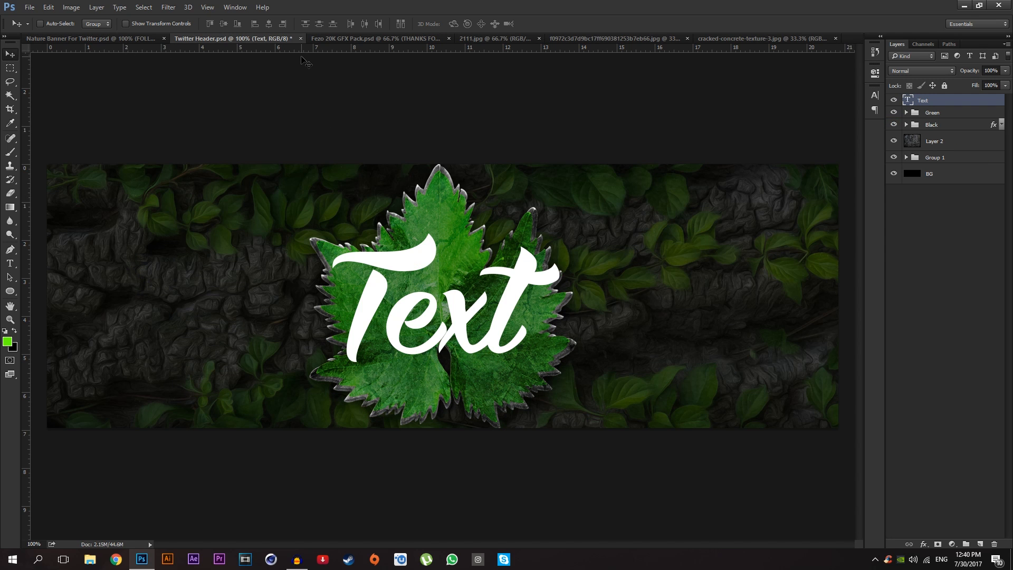
# Step: Add a Pattern Overlay to the Text layer using the dark grey rock pattern
pyautogui.doubleClick(944, 100)
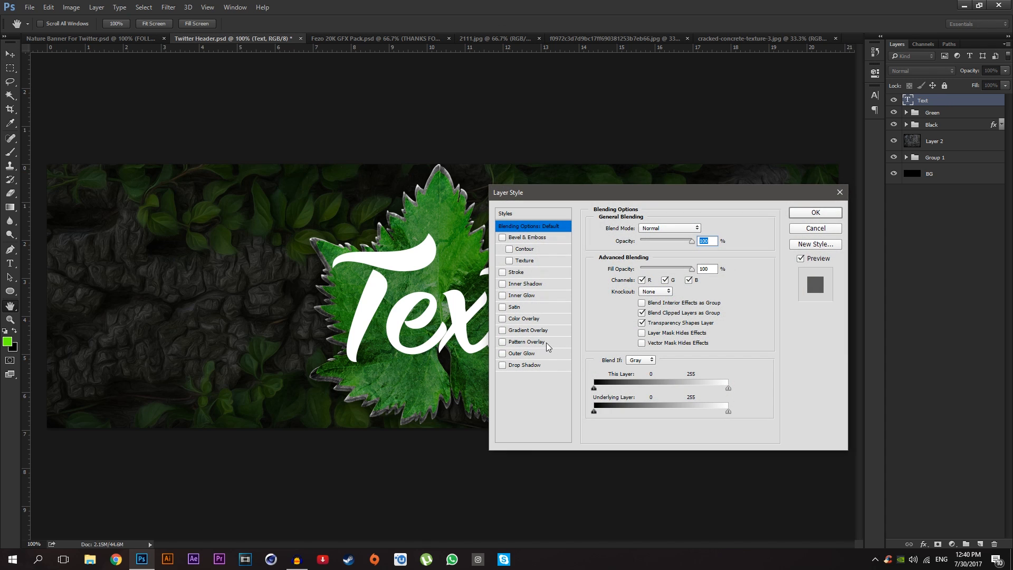
pyautogui.click(546, 343)
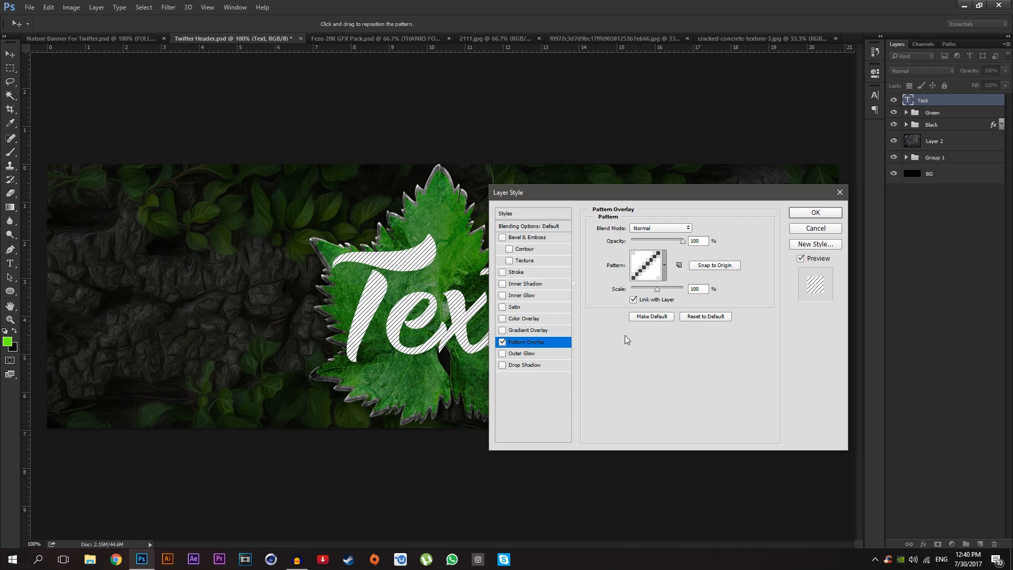
pyautogui.click(664, 265)
pyautogui.click(594, 394)
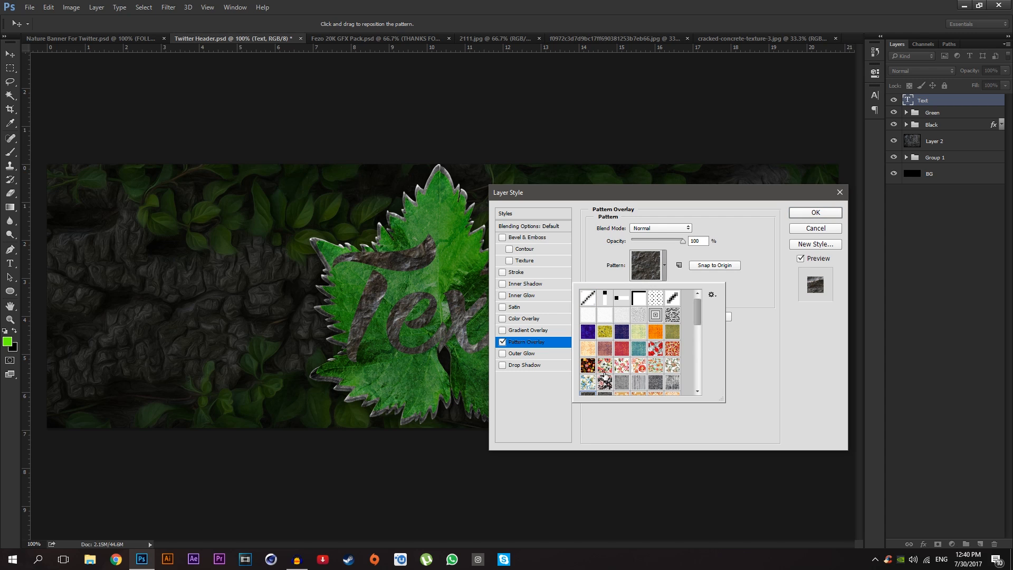
pyautogui.scroll(-1, 605, 375)
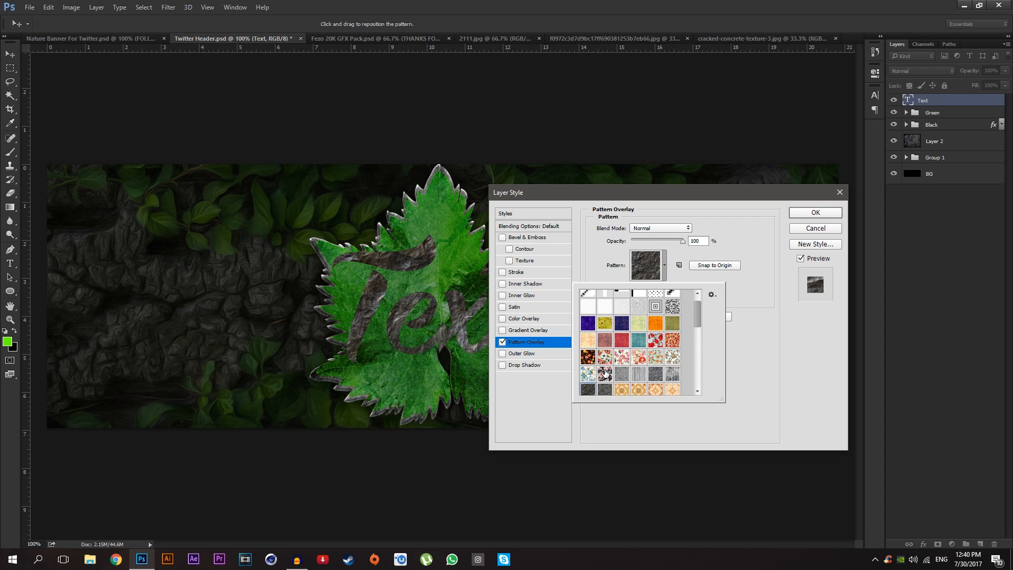
pyautogui.click(760, 409)
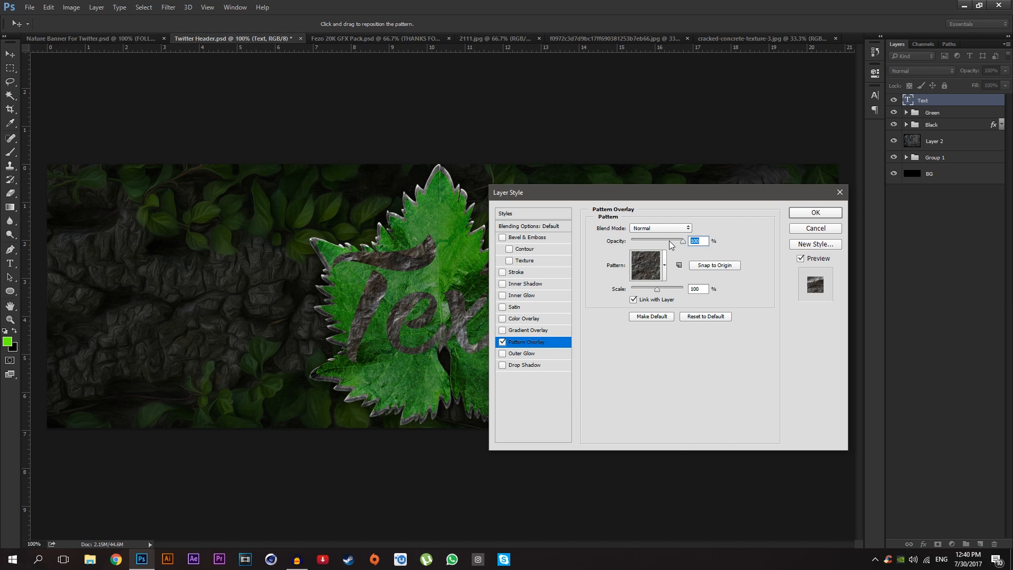
# Step: Set the Text layer's Pattern Overlay opacity to 64%
pyautogui.write('70')
pyautogui.press('BackSpace')
pyautogui.press('BackSpace')
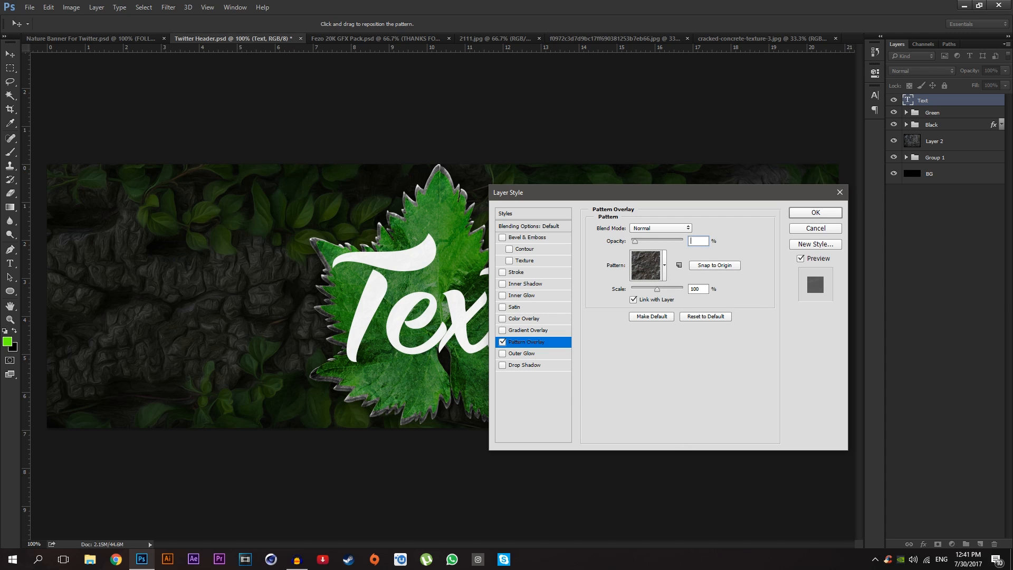
pyautogui.write('60')
pyautogui.press('BackSpace')
pyautogui.press('BackSpace')
pyautogui.write('64')
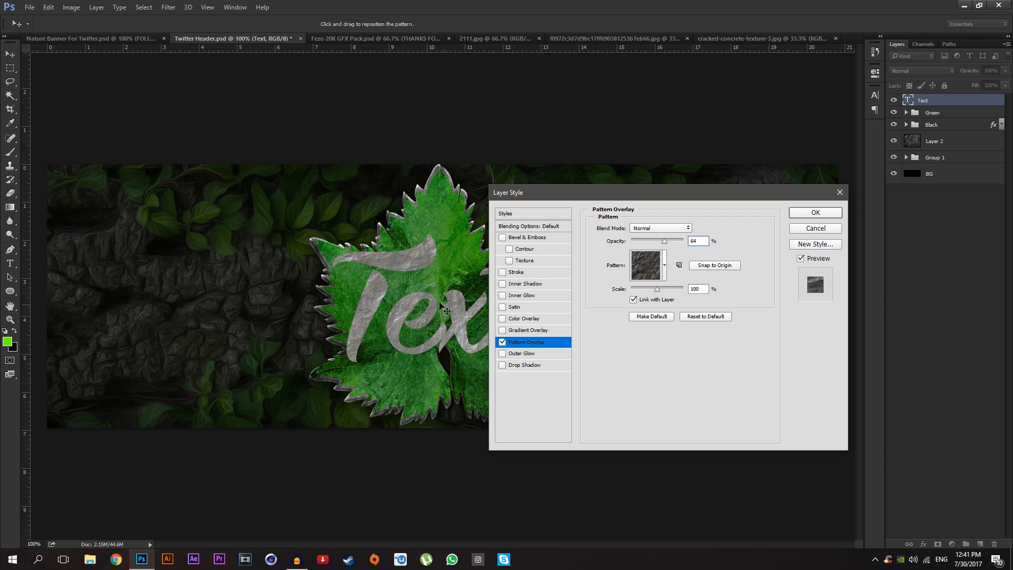
# Step: Add an Inner Glow to the Text layer in Color Dodge mode with opacity 80% and size 8 px
pyautogui.click(527, 296)
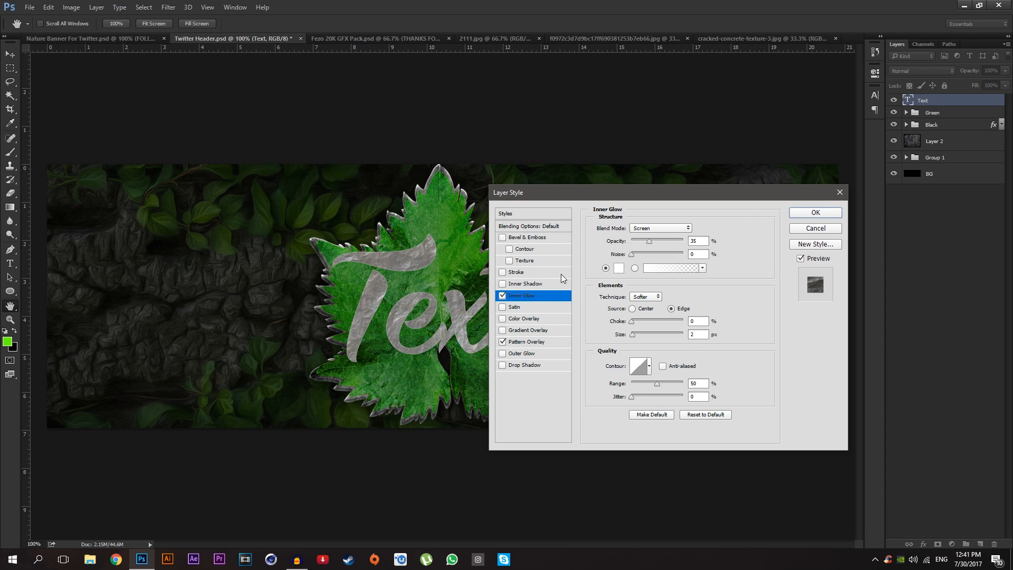
pyautogui.click(648, 229)
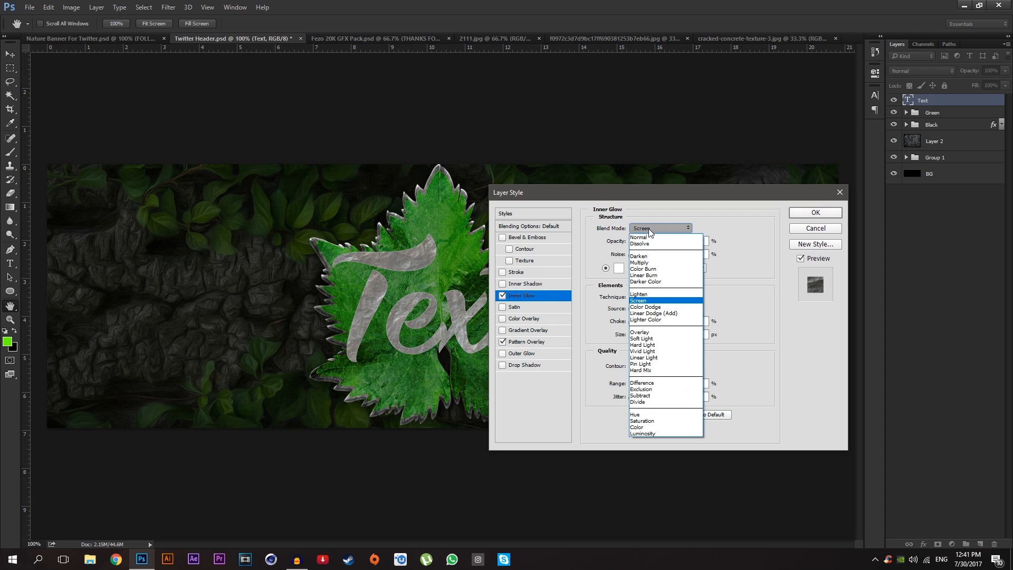
pyautogui.click(656, 308)
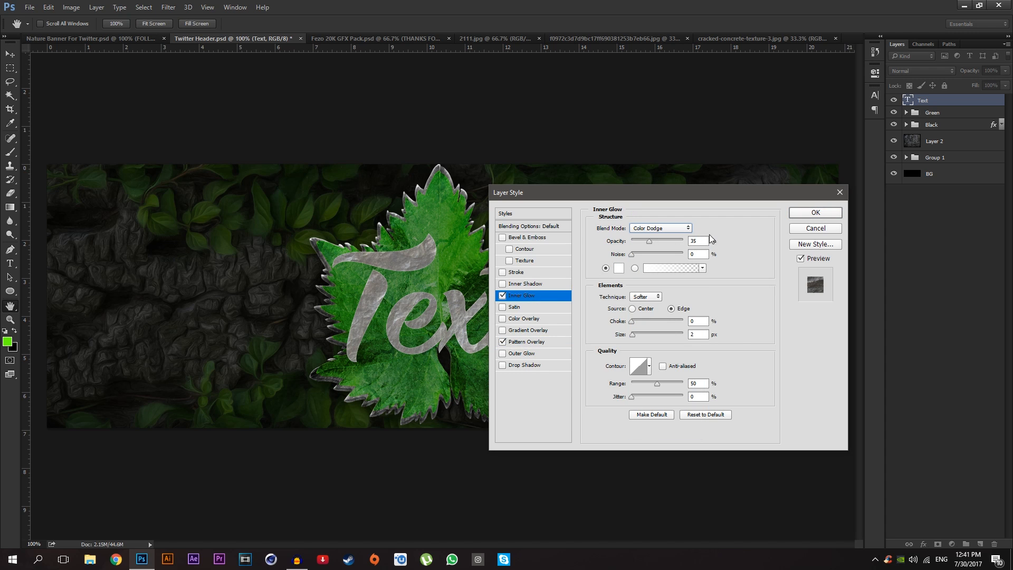
pyautogui.click(612, 244)
pyautogui.moveTo(612, 244); pyautogui.dragTo(635, 241)
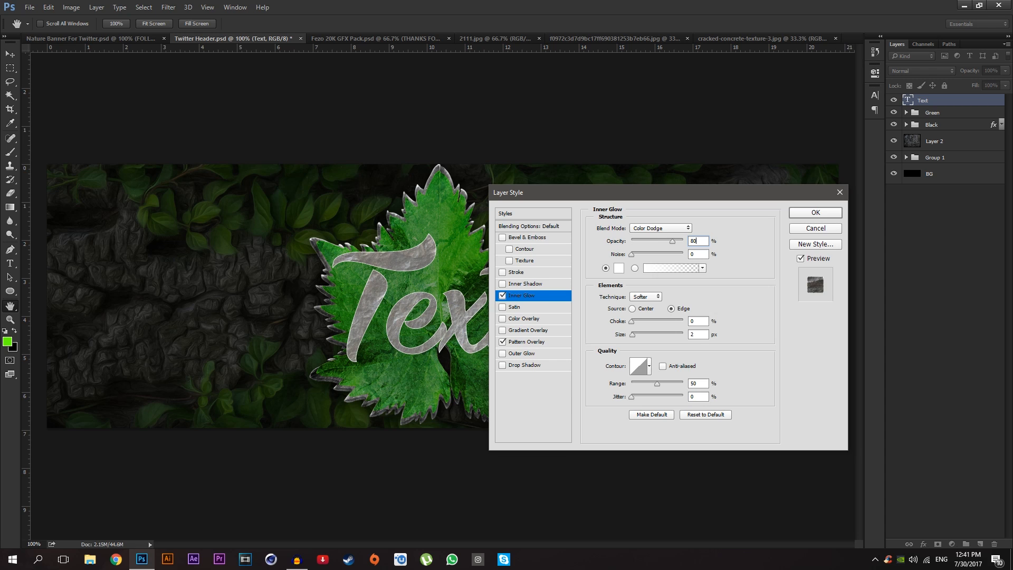
pyautogui.doubleClick(695, 335)
pyautogui.write('10')
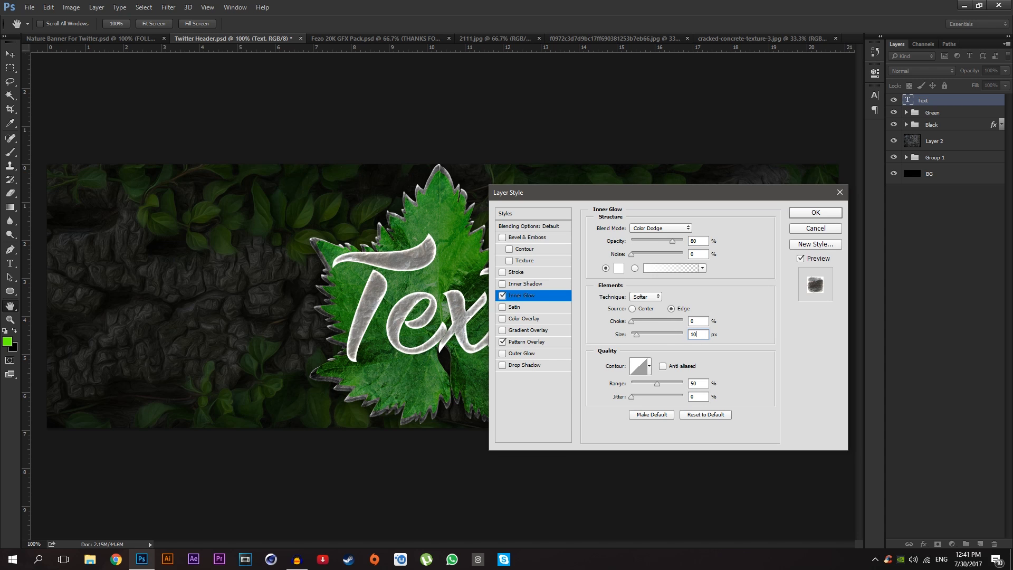
pyautogui.press('BackSpace')
pyautogui.press('BackSpace')
pyautogui.write('8')
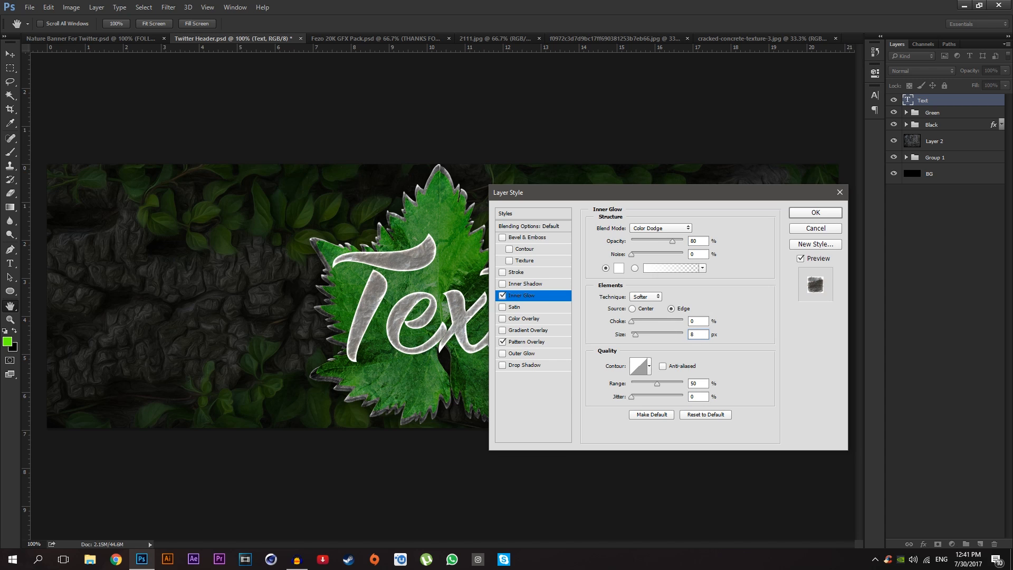
pyautogui.click(501, 308)
pyautogui.click(502, 308)
# Step: Add a Drop Shadow without global light at 80% opacity, distance 5 px and size 12 px, apply the styles, and collapse the Text layer's effects
pyautogui.click(529, 365)
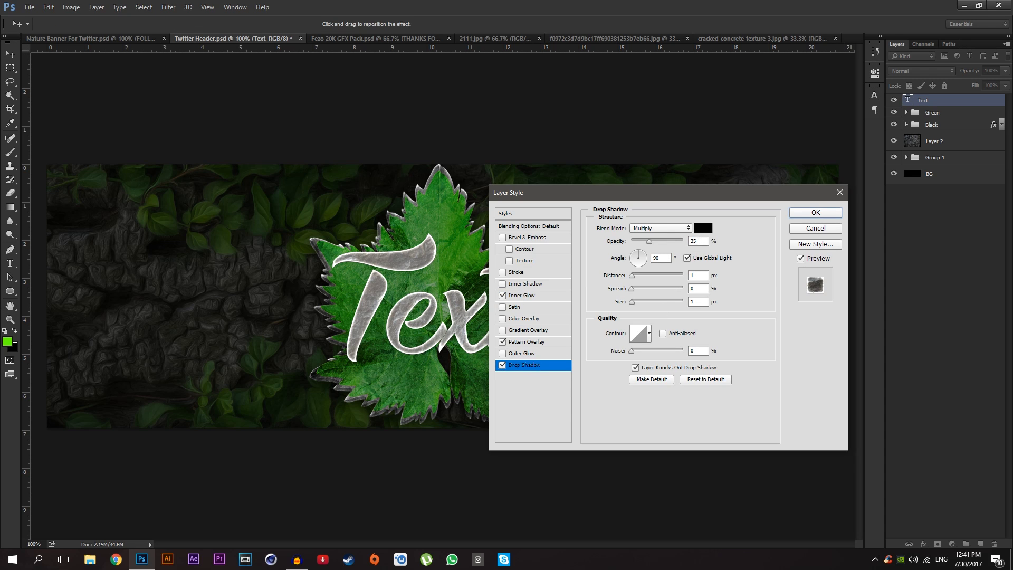
pyautogui.moveTo(670, 240); pyautogui.dragTo(648, 242)
pyautogui.write('80')
pyautogui.click(687, 258)
pyautogui.click(696, 275)
pyautogui.write('5')
pyautogui.click(699, 301)
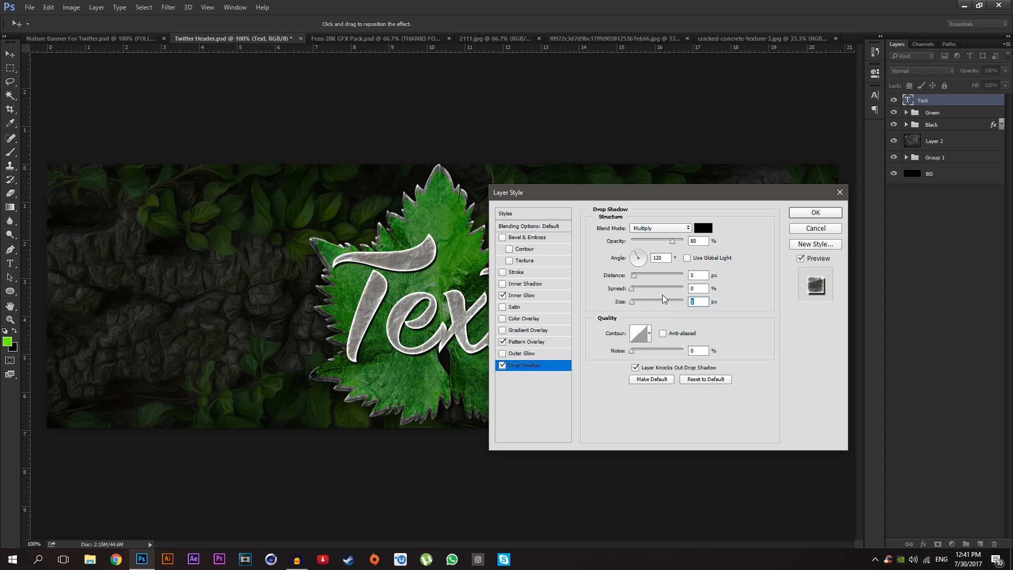
pyautogui.write('10')
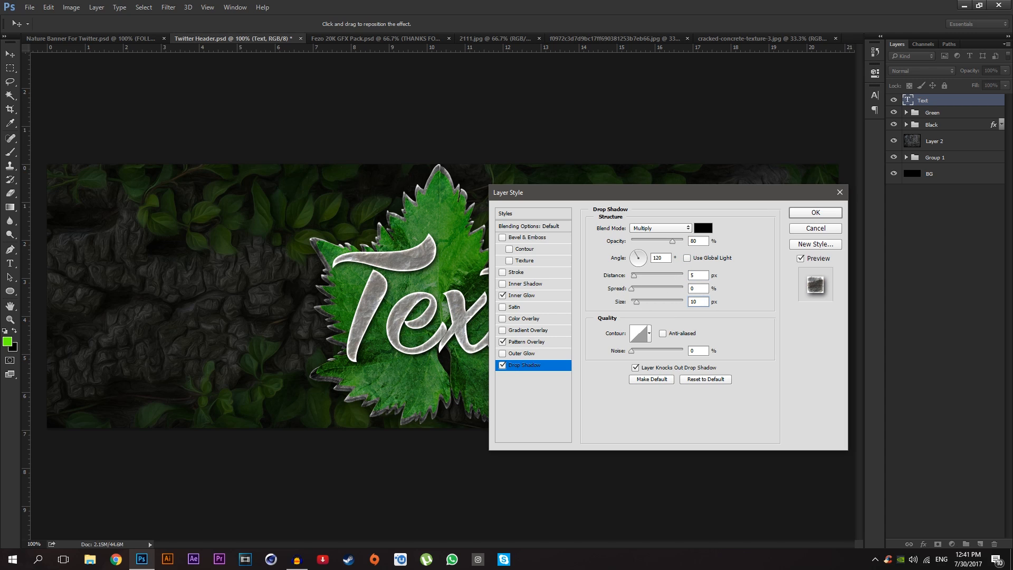
pyautogui.press('BackSpace')
pyautogui.press('BackSpace')
pyautogui.write('12')
pyautogui.click(816, 212)
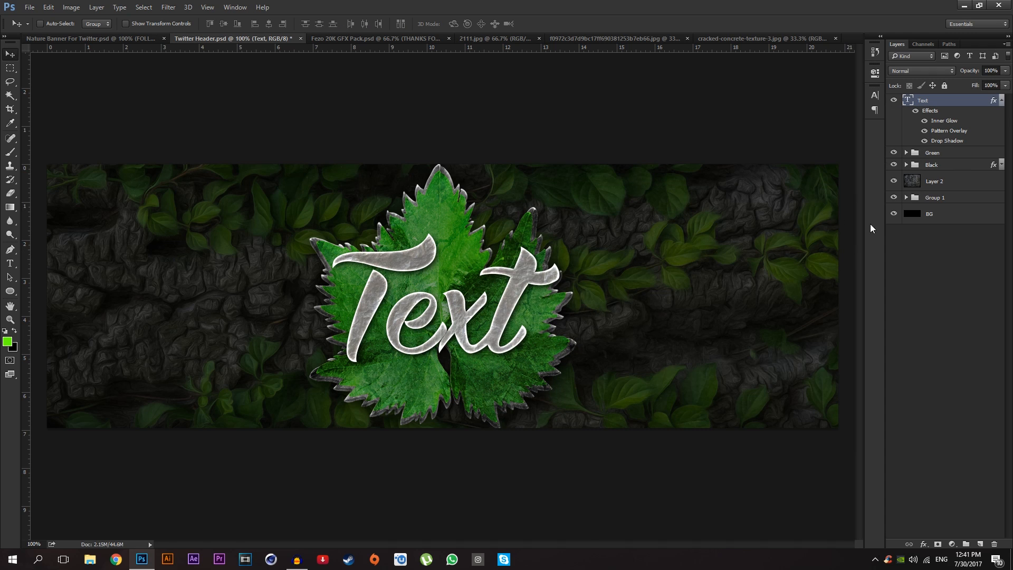
pyautogui.click(1001, 101)
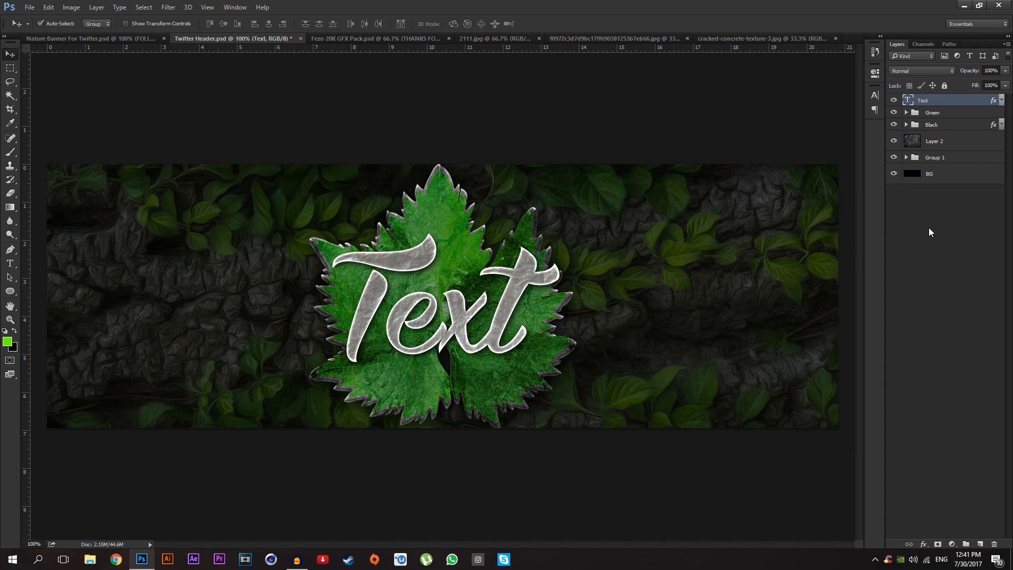
# Step: Duplicate the Text layer, rename the original to "Text black", and rename the copy to "Text green"
pyautogui.hotkey('ctrl', 'j')
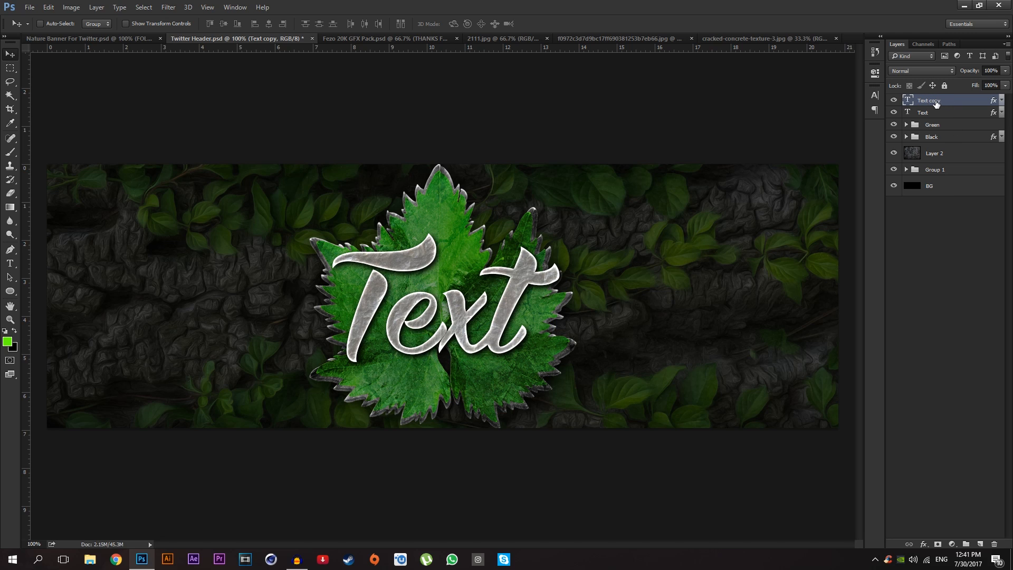
pyautogui.doubleClick(923, 113)
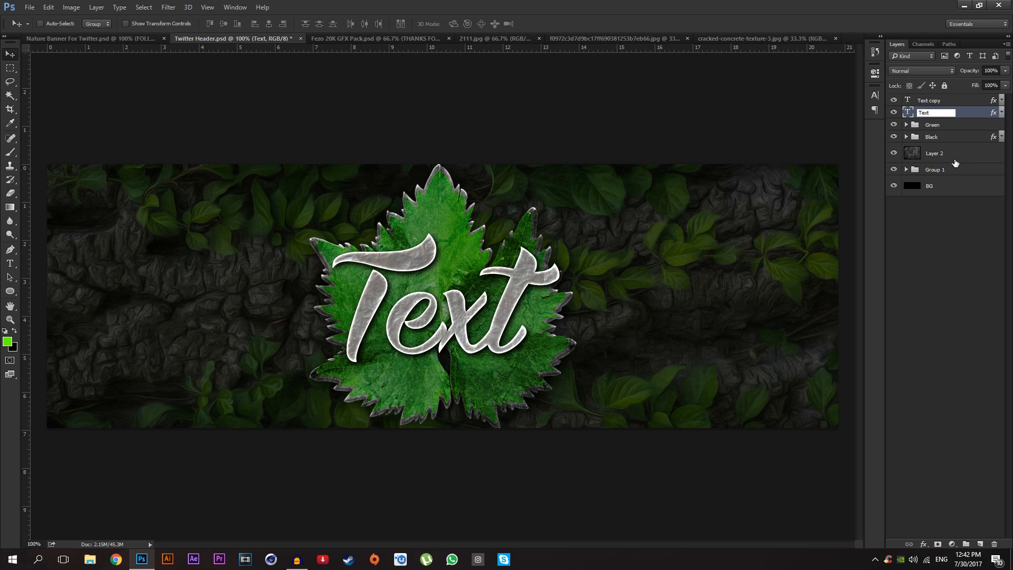
pyautogui.write('black')
pyautogui.press('Return')
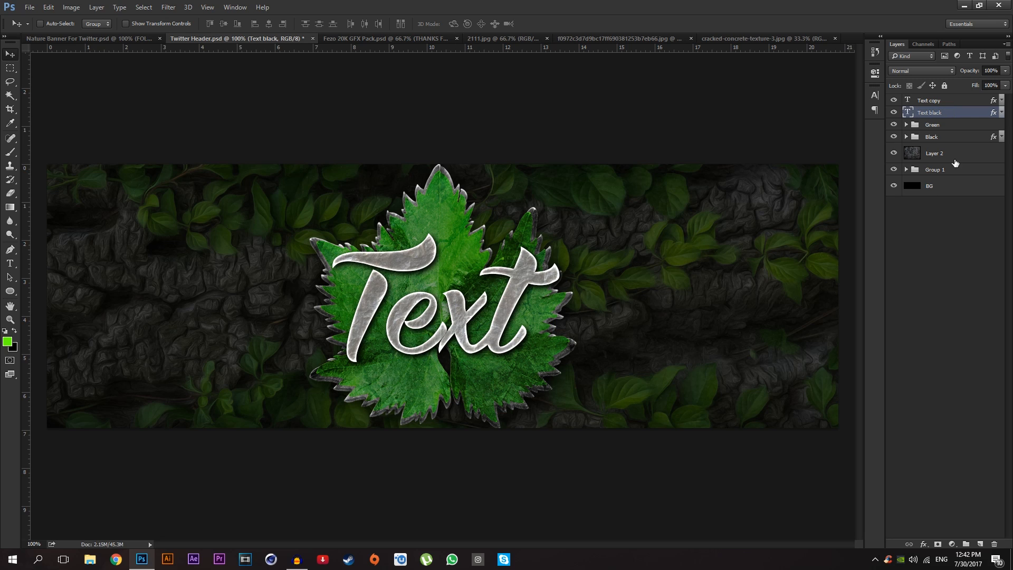
pyautogui.doubleClick(934, 100)
pyautogui.doubleClick(935, 101)
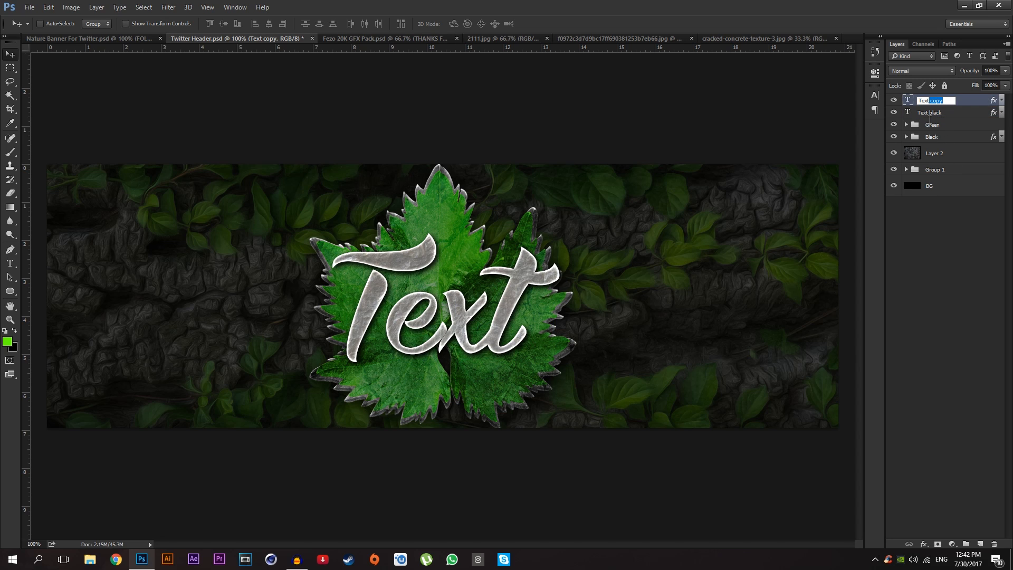
pyautogui.write('green')
pyautogui.press('Return')
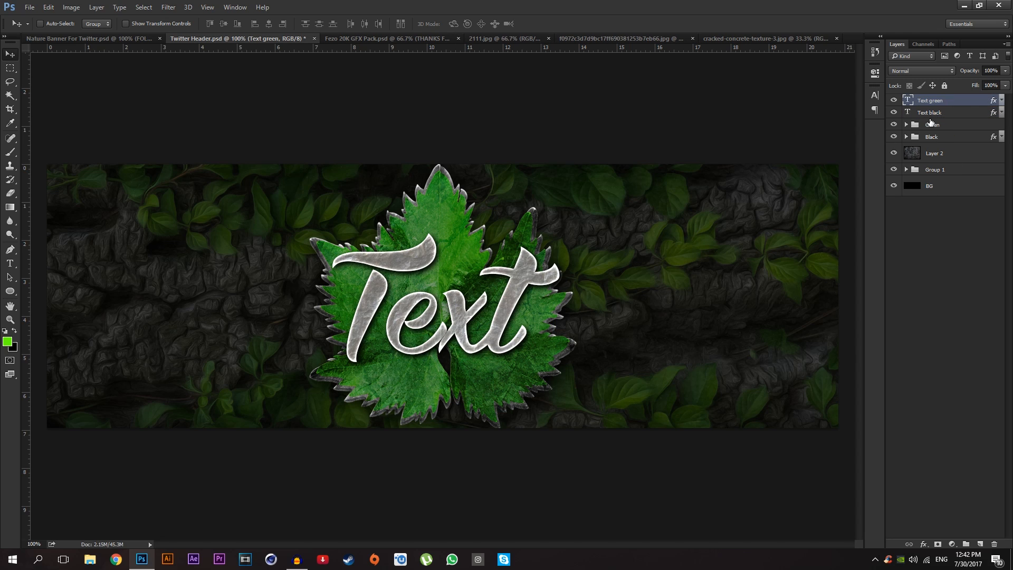
pyautogui.doubleClick(957, 113)
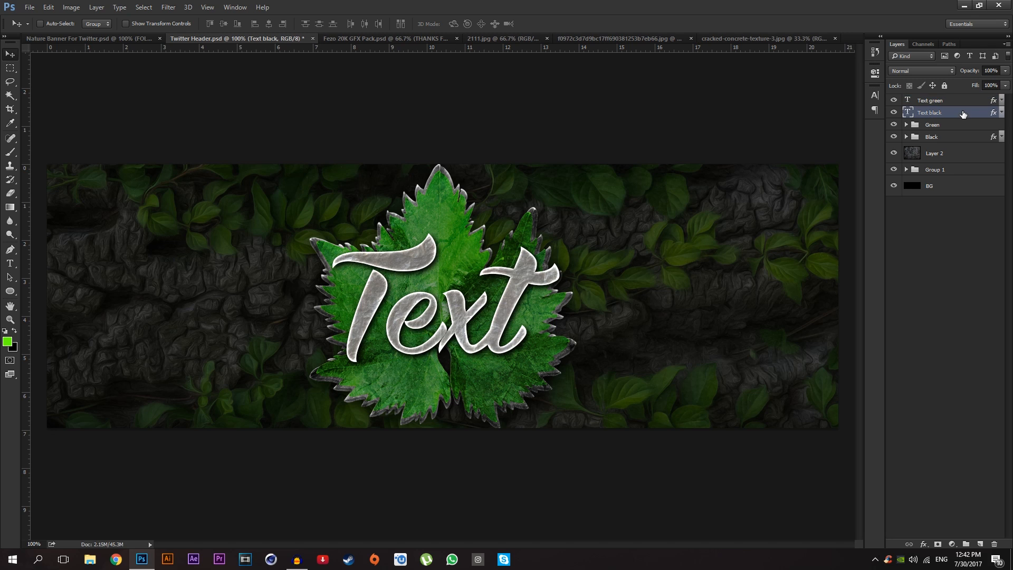
pyautogui.click(537, 307)
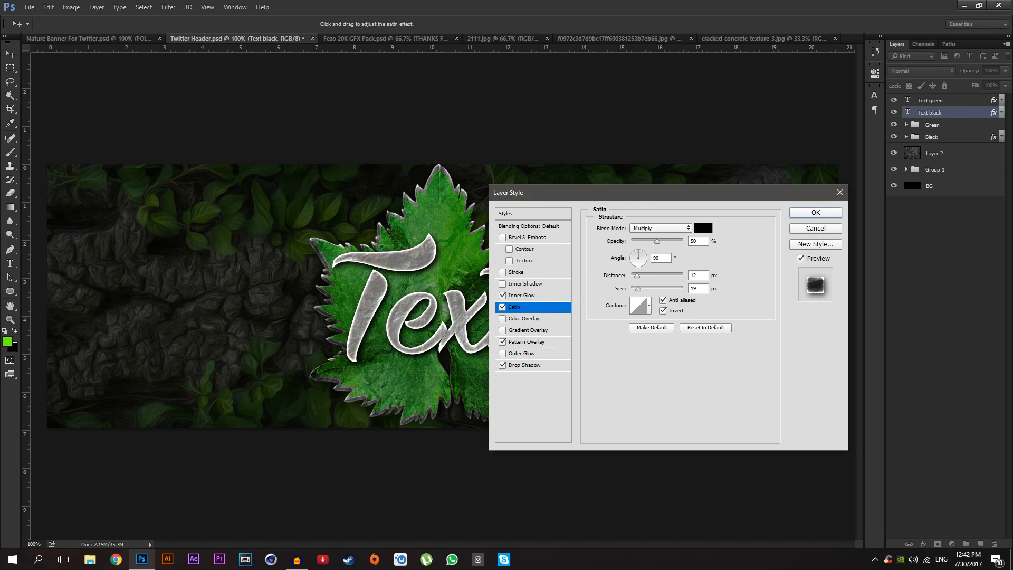
pyautogui.click(502, 308)
pyautogui.click(502, 309)
pyautogui.click(816, 229)
# Step: Hide the Text green layer and add a Satin effect at 15% opacity to the Text black layer
pyautogui.click(894, 100)
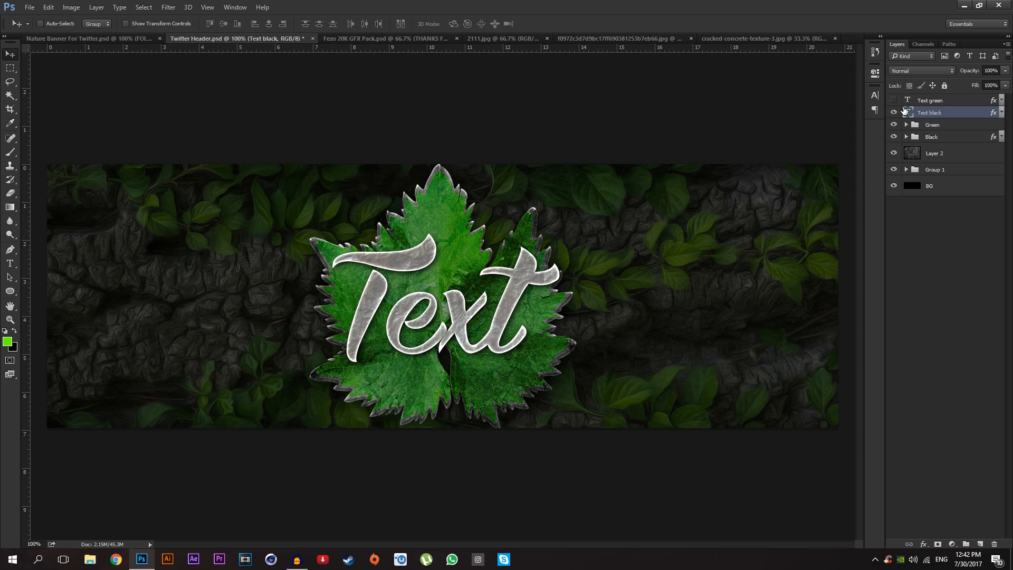
pyautogui.doubleClick(958, 113)
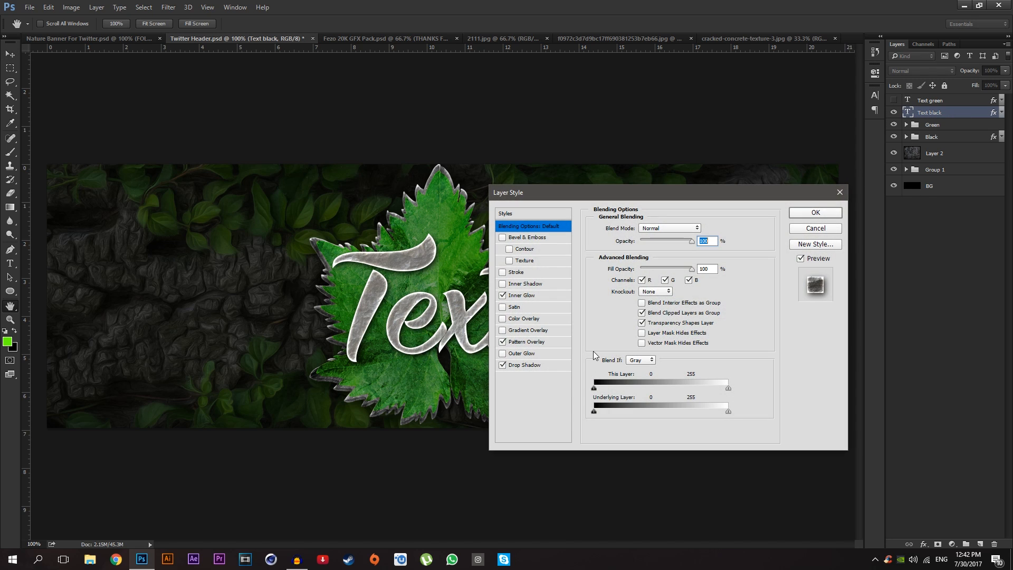
pyautogui.click(531, 308)
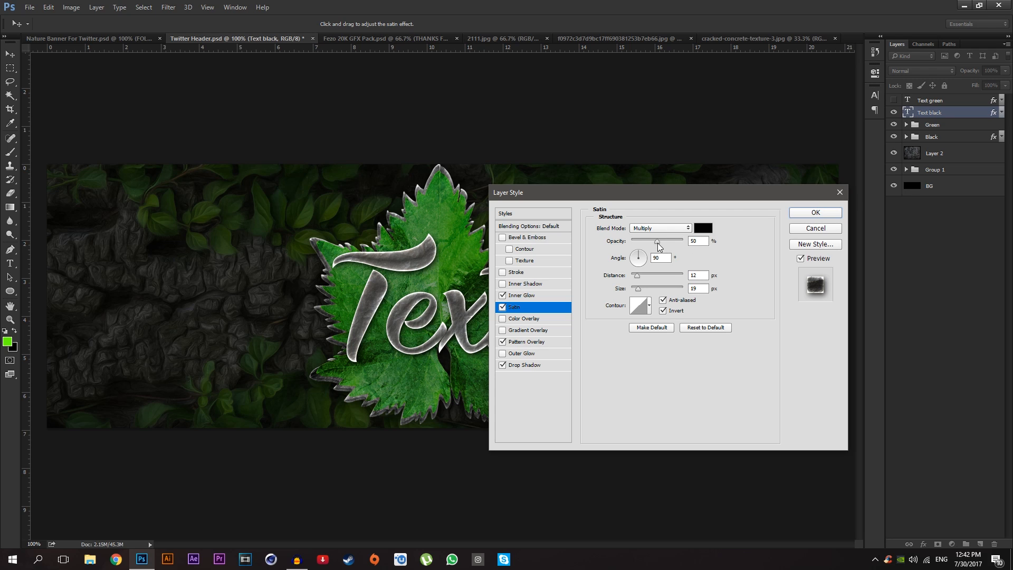
pyautogui.moveTo(659, 243); pyautogui.dragTo(644, 245)
pyautogui.click(694, 243)
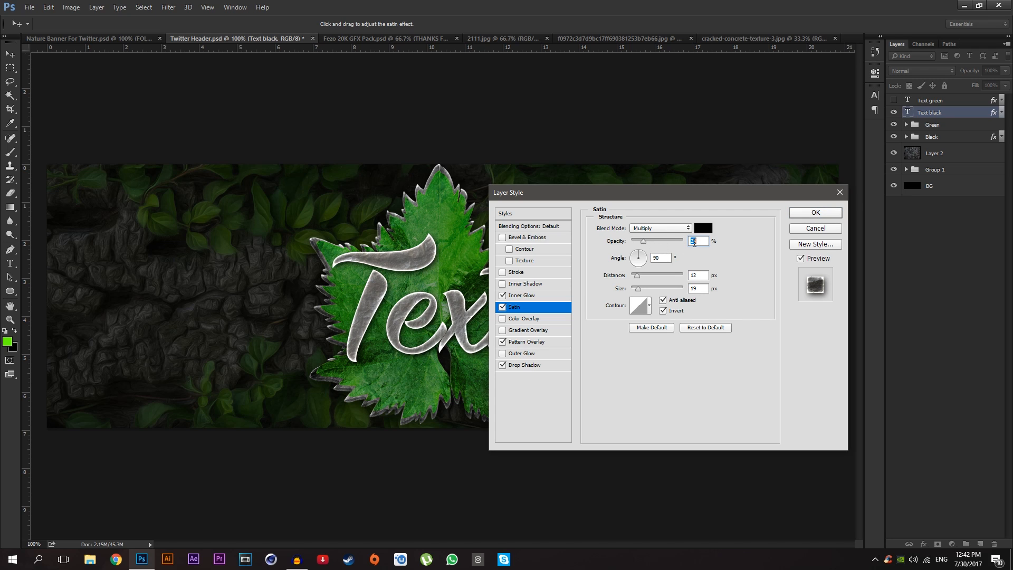
pyautogui.write('1')
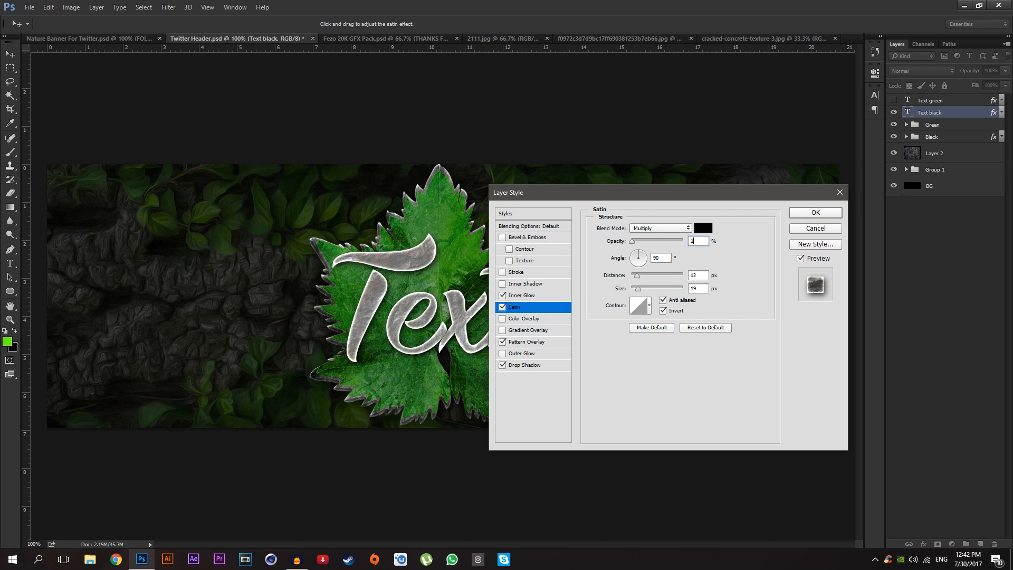
pyautogui.write('5')
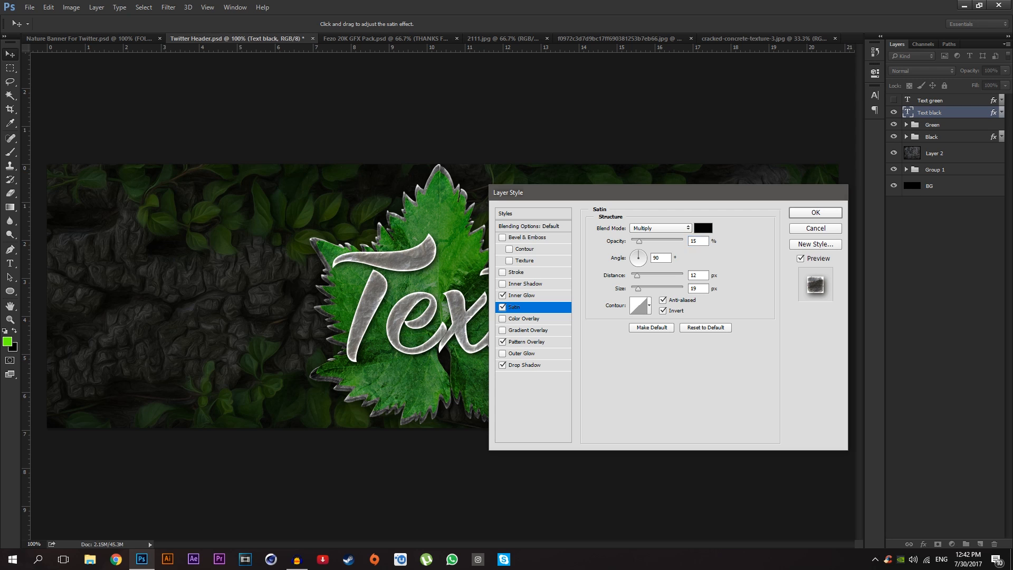
pyautogui.press('Return')
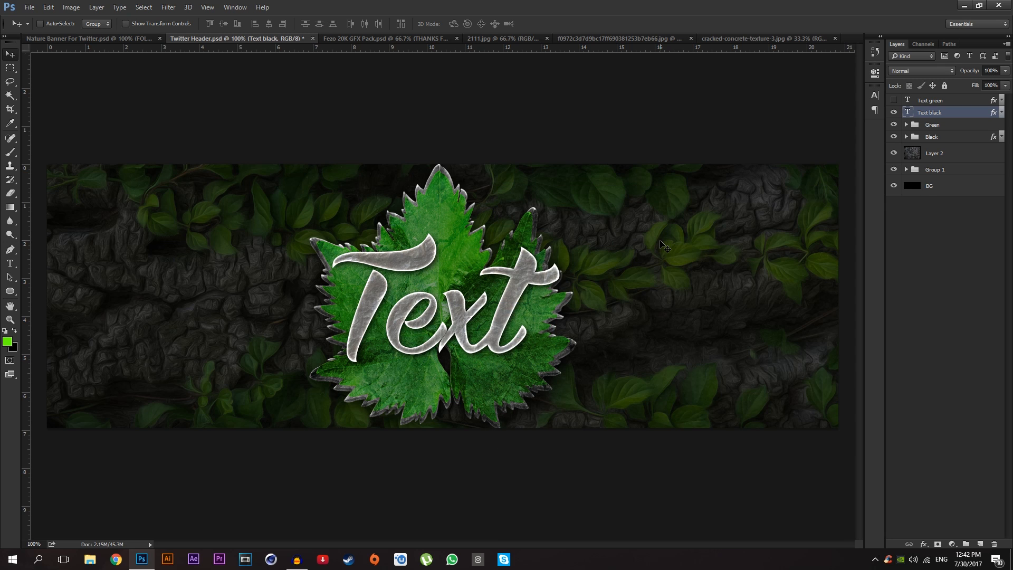
# Step: Show the Text green layer again and move it below the Text black layer
pyautogui.click(939, 100)
pyautogui.click(893, 100)
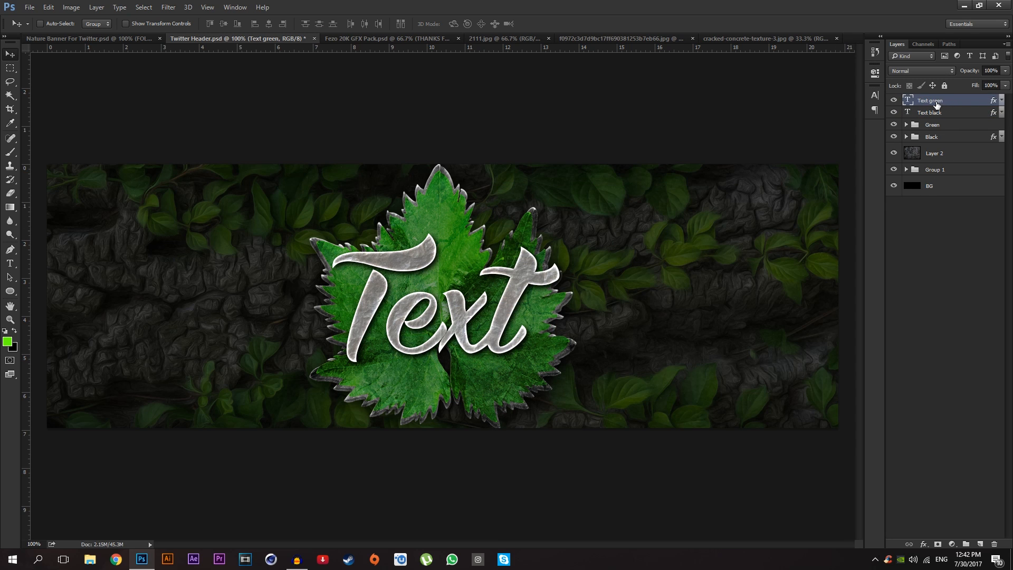
pyautogui.moveTo(945, 105); pyautogui.dragTo(946, 118)
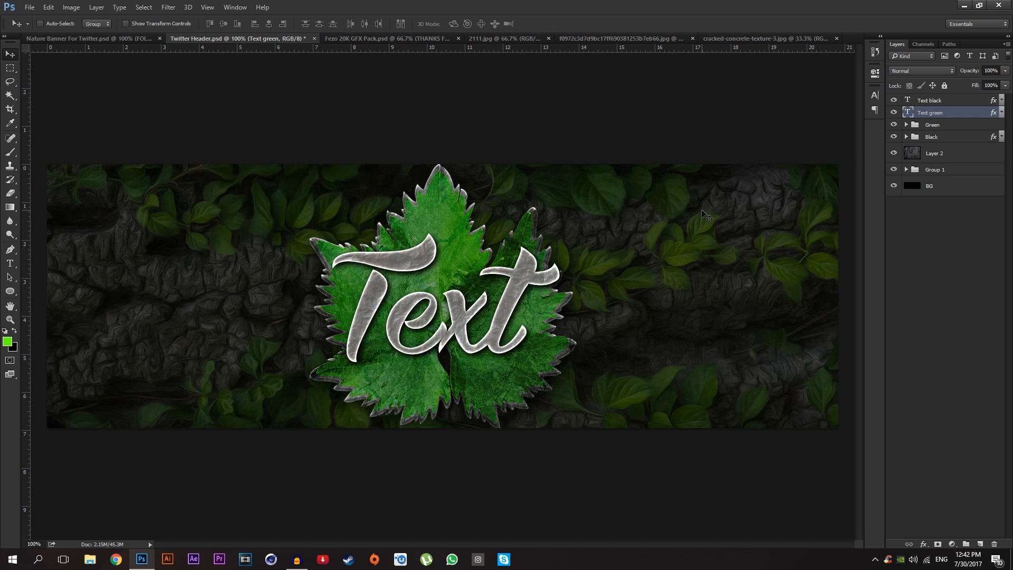
# Step: Nudge the Text green layer down about 12 px from the Text black lettering, then hide the Text black layer
pyautogui.press('Down')
pyautogui.press('Down')
pyautogui.press('Down')
pyautogui.press('Down')
pyautogui.press('Down')
pyautogui.press('Down')
pyautogui.press('Down')
pyautogui.press('Down')
pyautogui.press('Down')
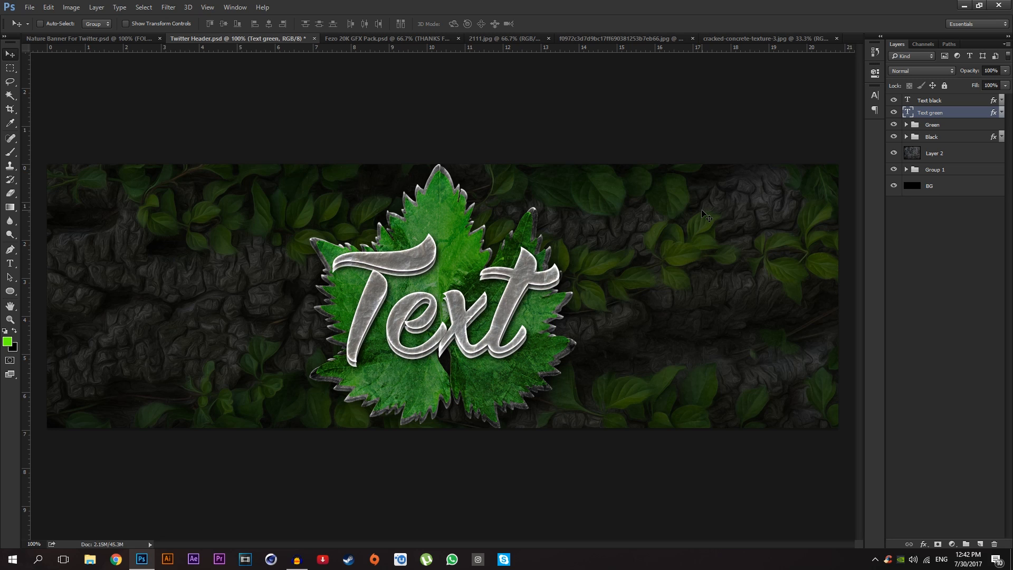
pyautogui.press('Down')
pyautogui.press('Down')
pyautogui.press('Down')
pyautogui.press('Down')
pyautogui.press('Down')
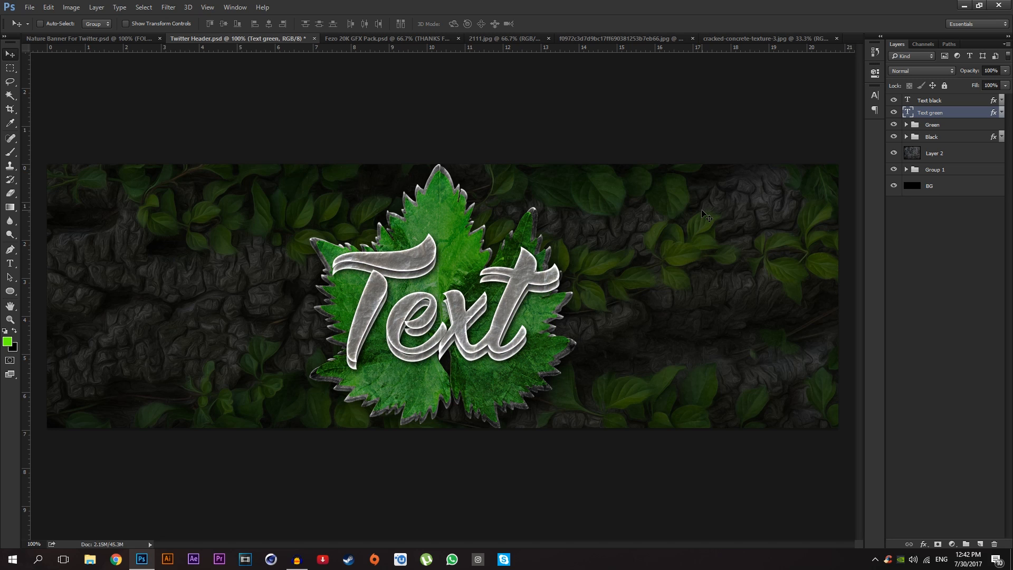
pyautogui.press('Up')
pyautogui.press('Up')
pyautogui.press('Up')
pyautogui.press('Down')
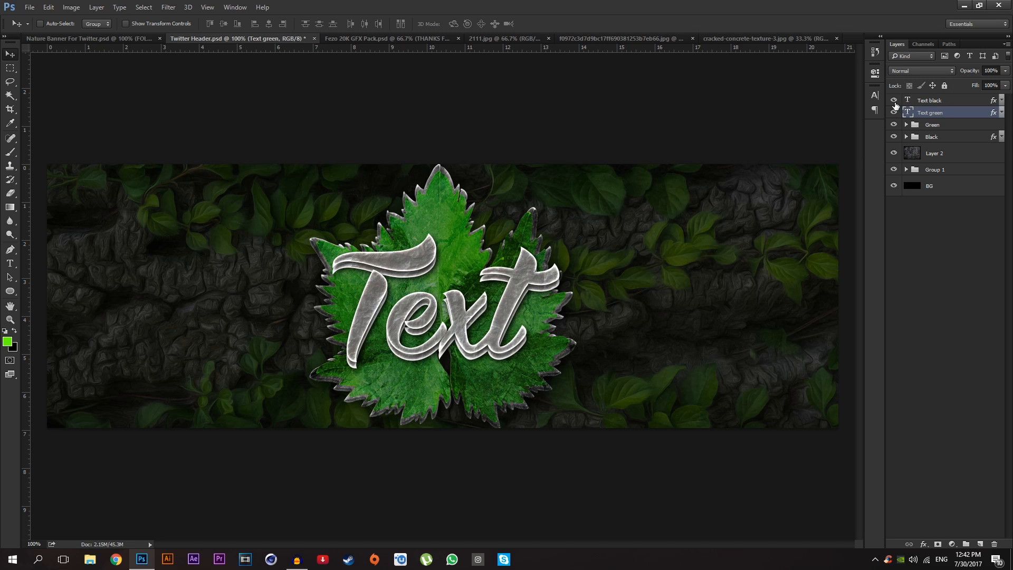
pyautogui.click(894, 100)
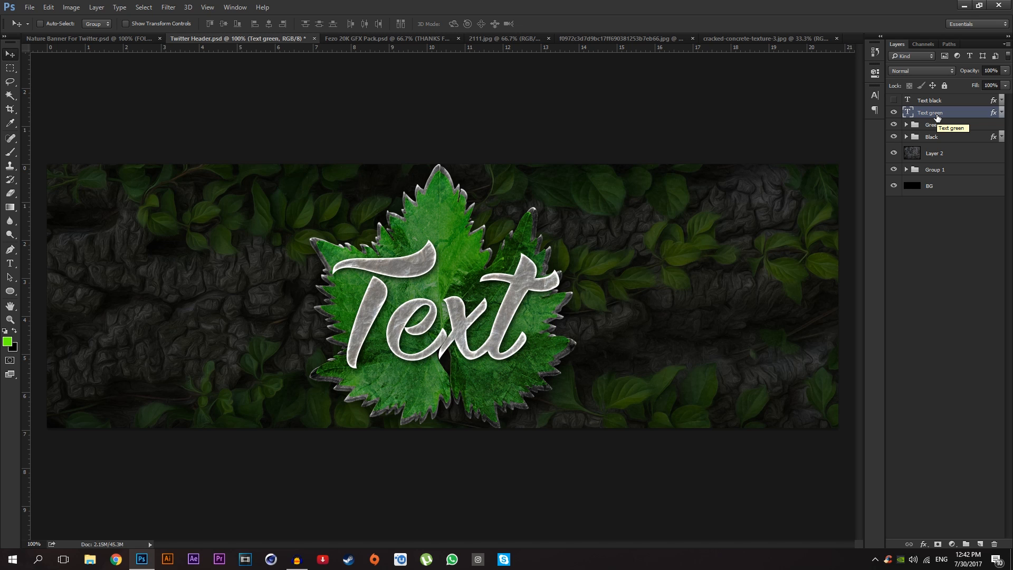
# Step: Close the open dark rock, cracked-concrete-texture-3.jpg and 2111.jpg image documents
pyautogui.click(675, 42)
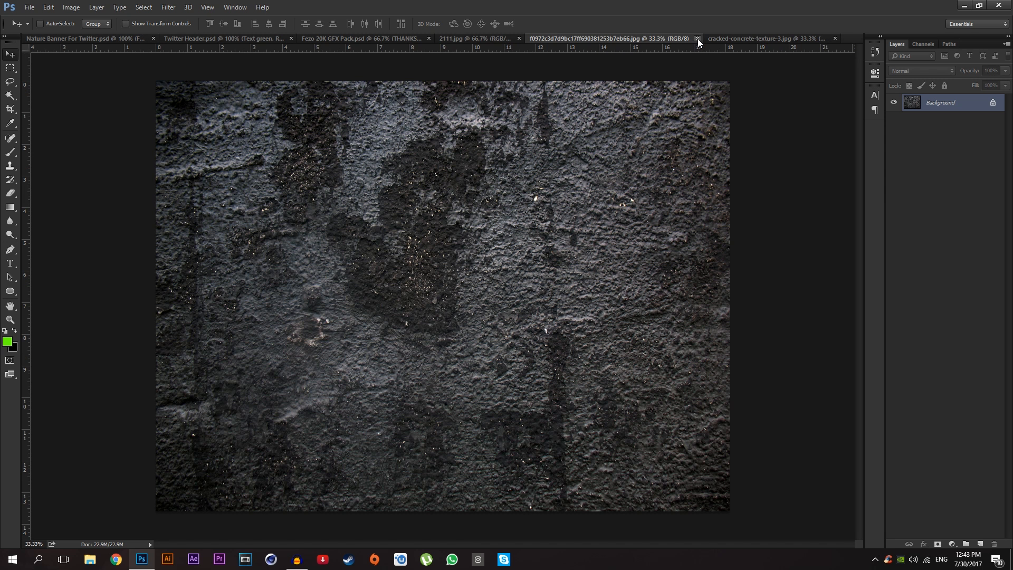
pyautogui.click(697, 39)
pyautogui.click(765, 40)
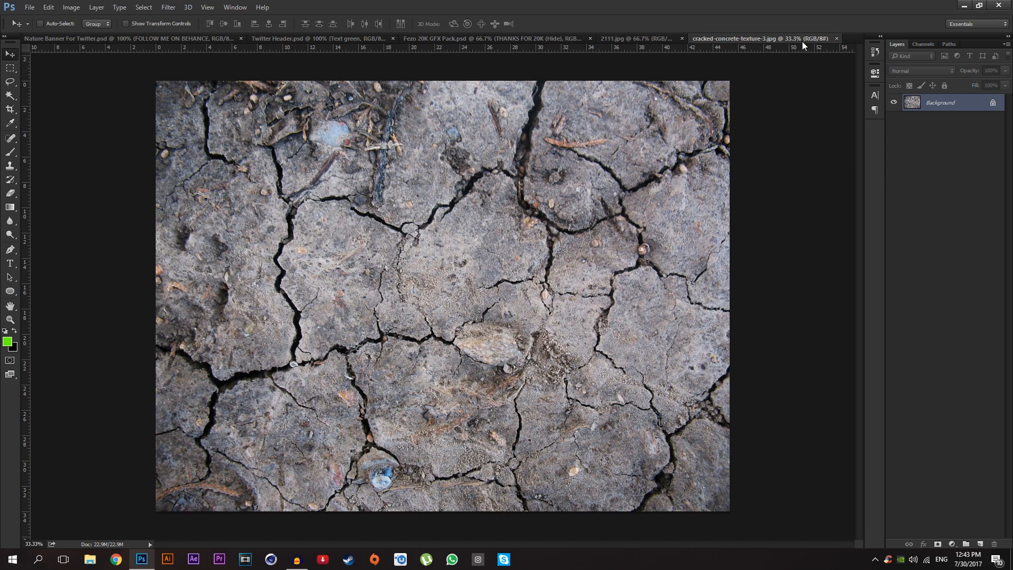
pyautogui.click(837, 39)
pyautogui.click(669, 35)
pyautogui.click(698, 38)
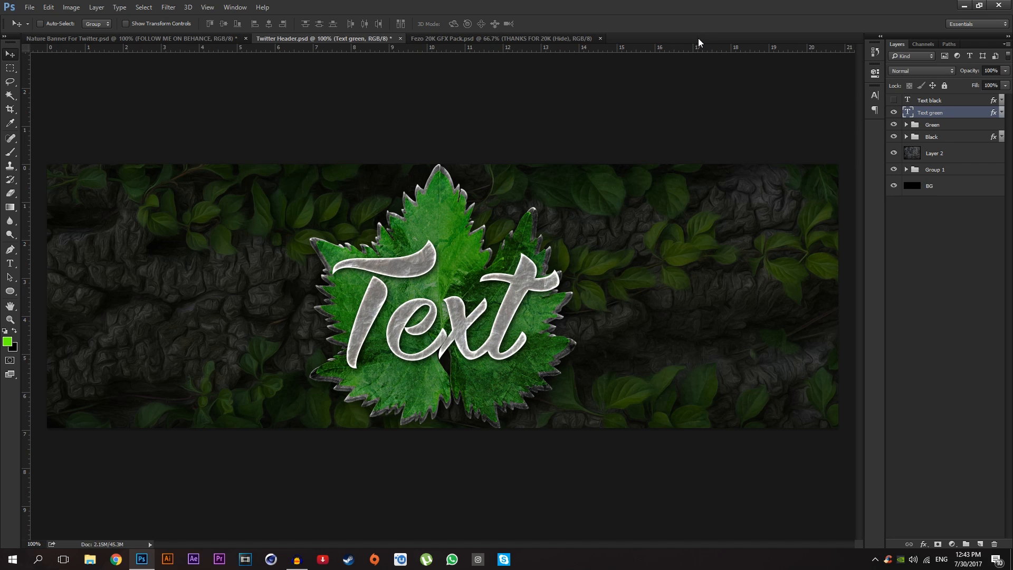
# Step: Open the leaf-1498985_1920 image from the Used folder
pyautogui.click(30, 7)
pyautogui.click(41, 28)
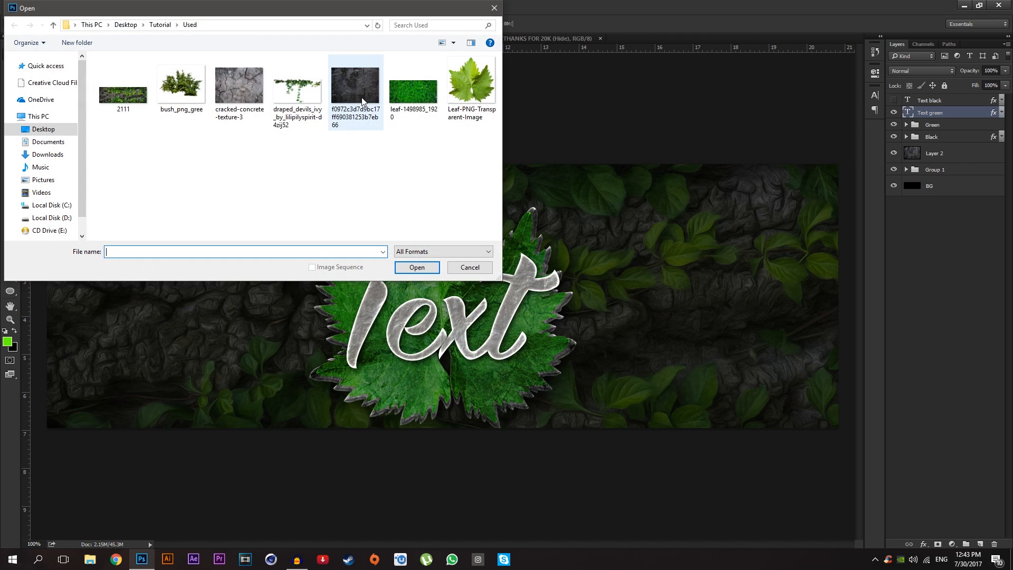
pyautogui.doubleClick(413, 90)
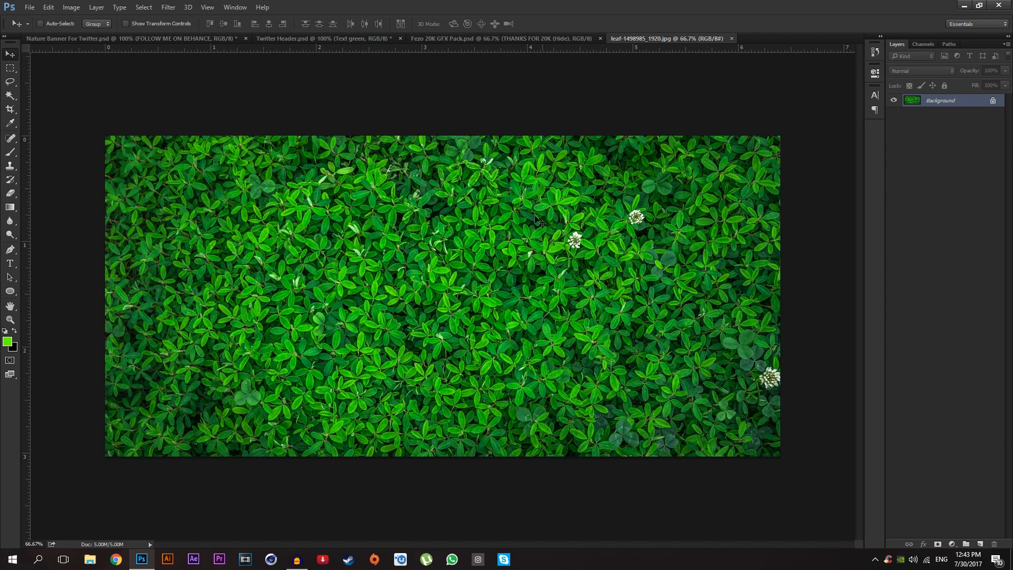
# Step: Bring the leaf image into Twitter Header.psd above Text green so it covers the banner, and clip it to the Text green layer
pyautogui.click(323, 39)
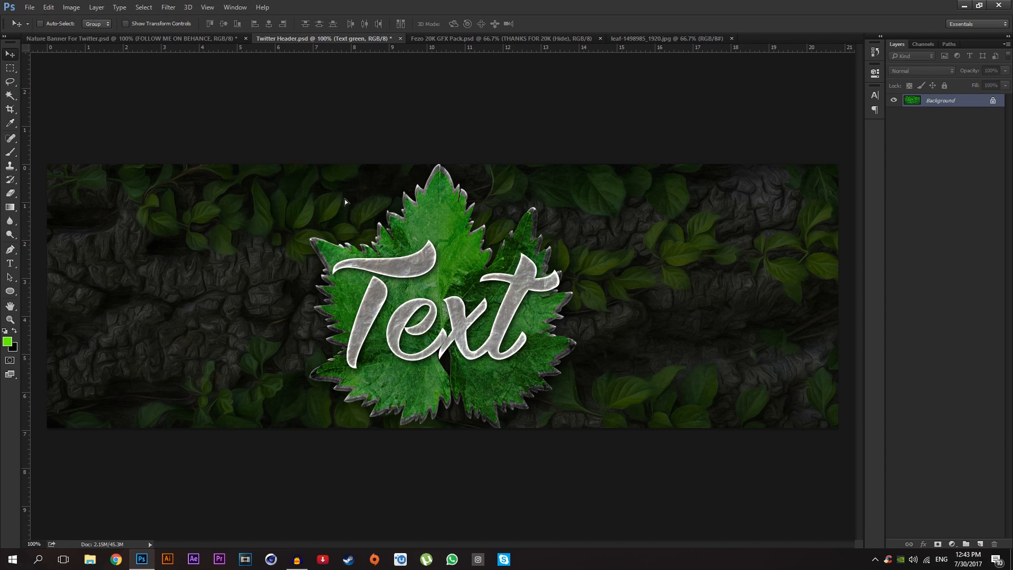
pyautogui.moveTo(344, 199); pyautogui.dragTo(345, 200)
pyautogui.hotkey('ctrl', 'space')
pyautogui.moveTo(526, 260); pyautogui.dragTo(573, 235)
pyautogui.hotkey('ctrl', 't')
pyautogui.press('Return')
pyautogui.press('z')
pyautogui.click(573, 236)
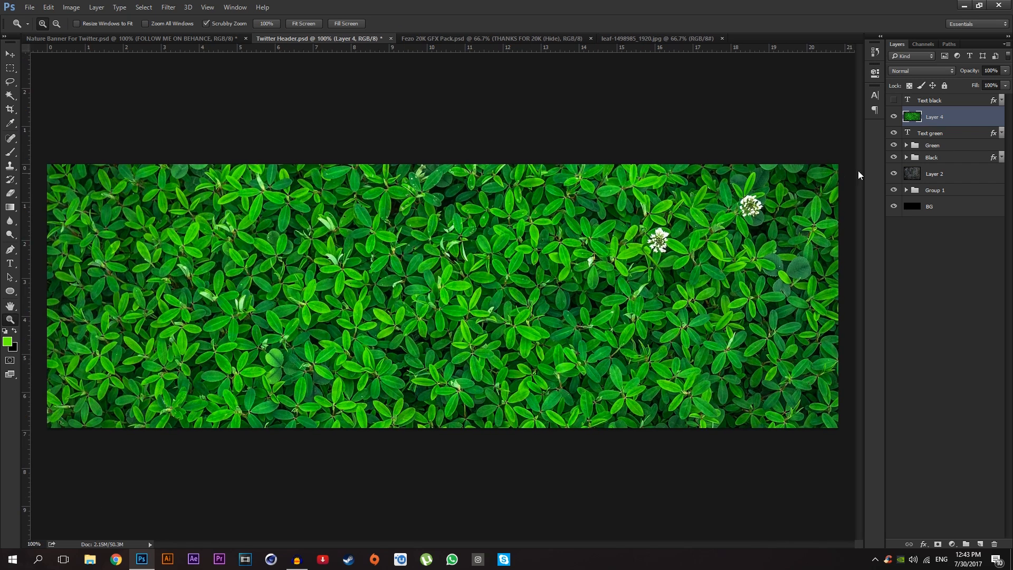
pyautogui.rightClick(956, 118)
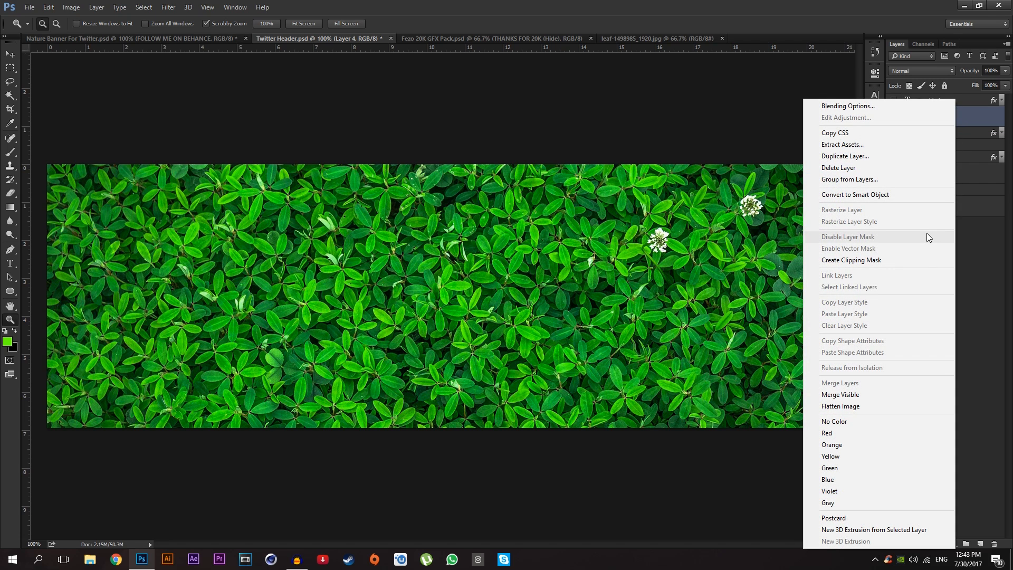
pyautogui.click(869, 259)
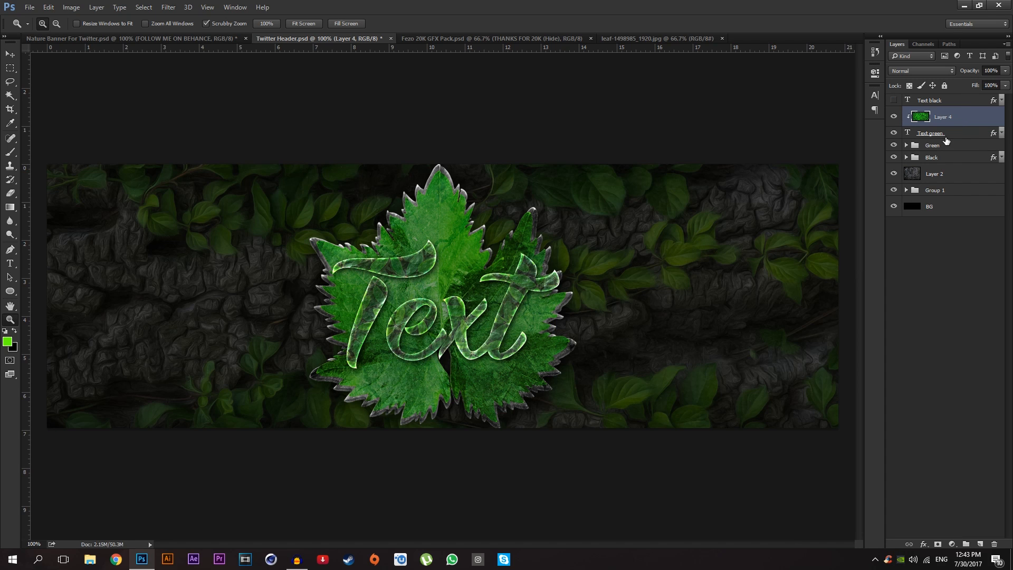
# Step: Turn off Pattern Overlay in the Text green layer's style, keeping Inner Glow and Drop Shadow enabled
pyautogui.doubleClick(971, 136)
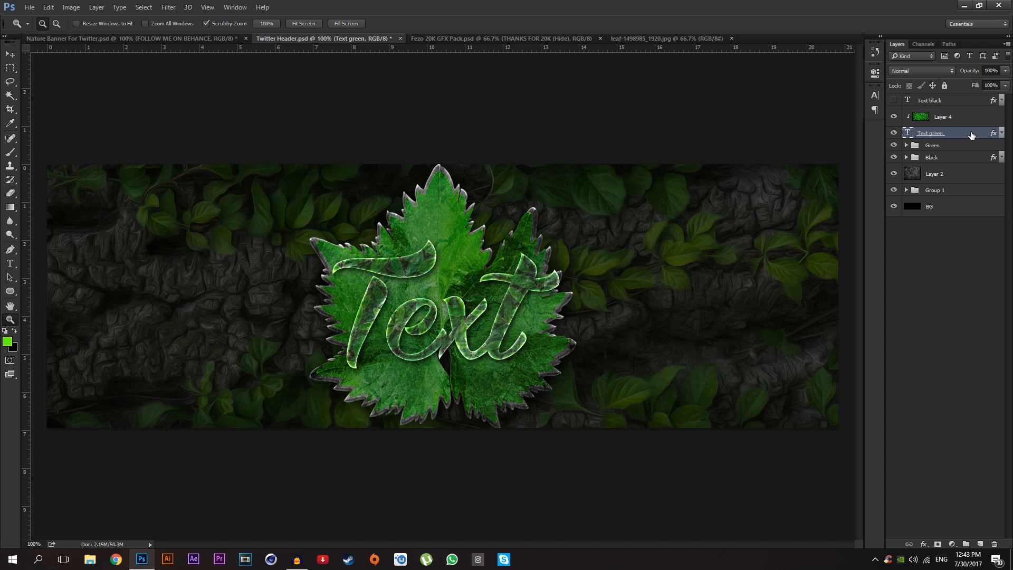
pyautogui.moveTo(524, 194); pyautogui.dragTo(611, 188)
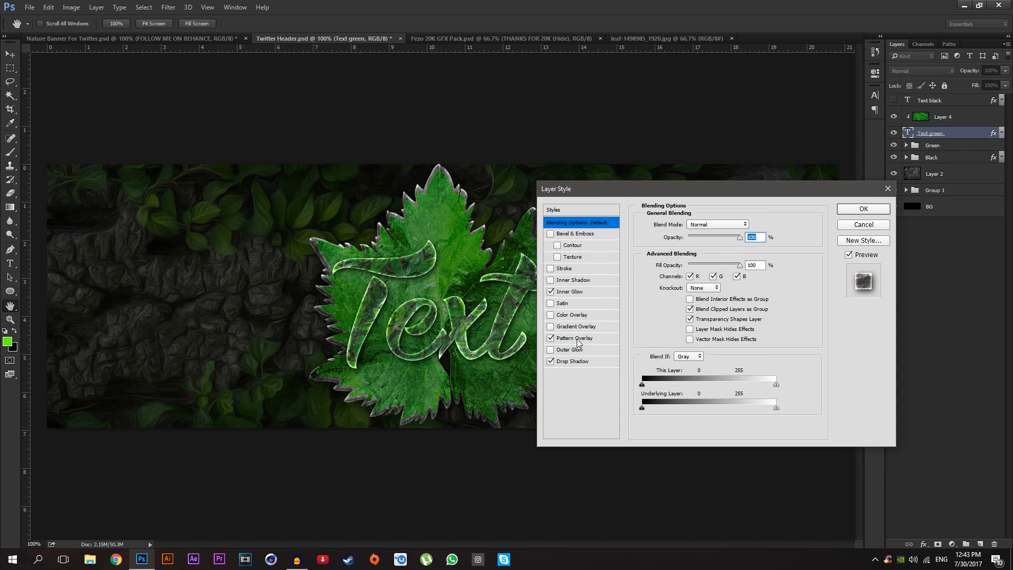
pyautogui.click(551, 339)
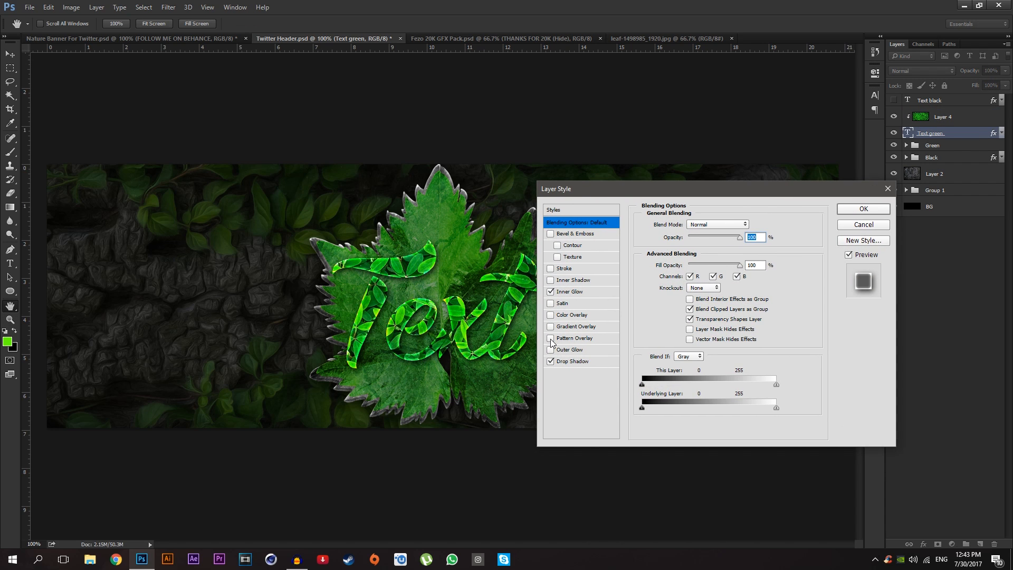
pyautogui.click(551, 338)
pyautogui.click(550, 338)
pyautogui.click(550, 292)
pyautogui.click(550, 292)
pyautogui.click(550, 361)
pyautogui.click(550, 362)
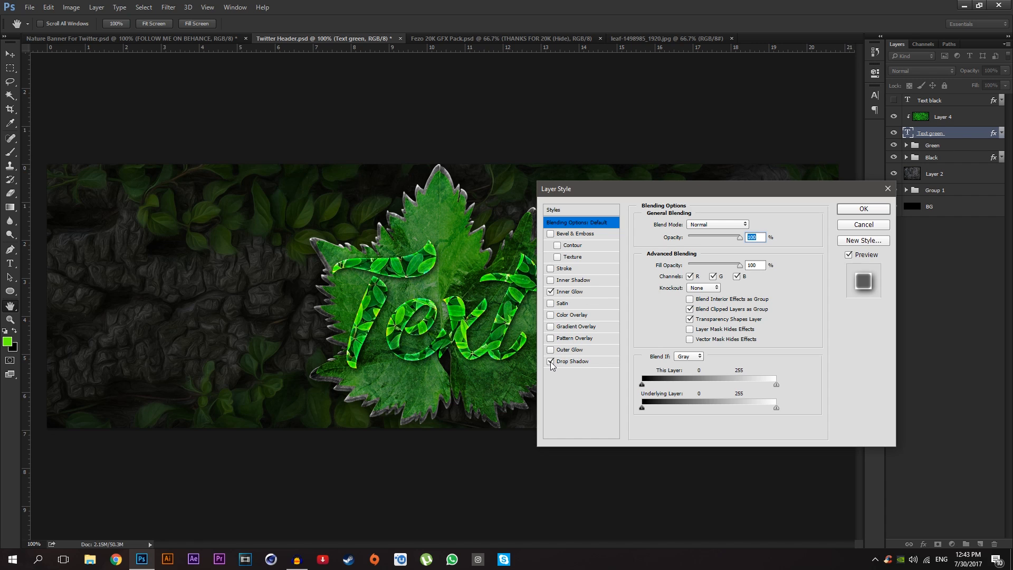
# Step: Add a Satin effect to the Text green layer's style with 15% opacity and apply it
pyautogui.click(572, 304)
pyautogui.doubleClick(748, 239)
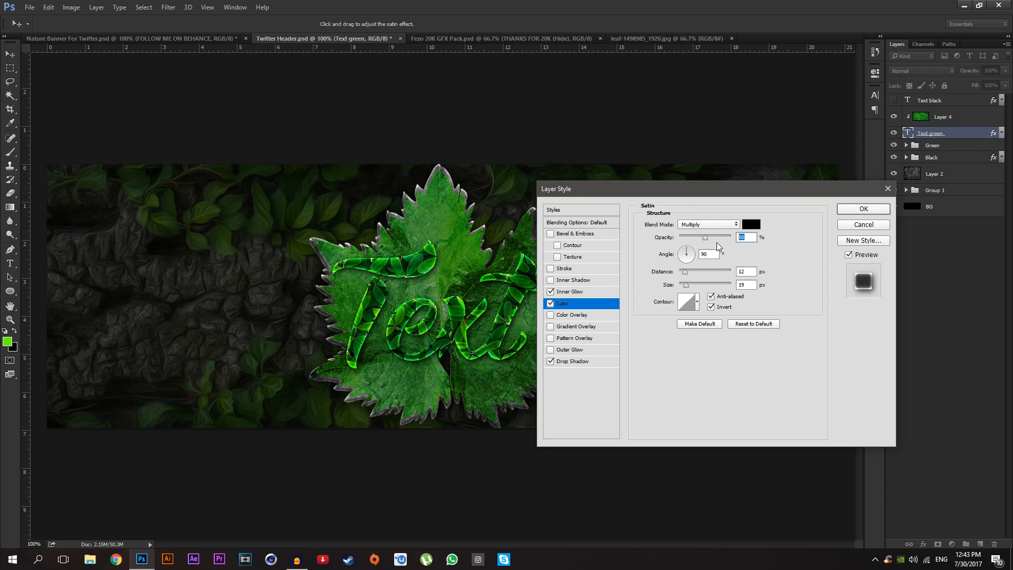
pyautogui.press('BackSpace')
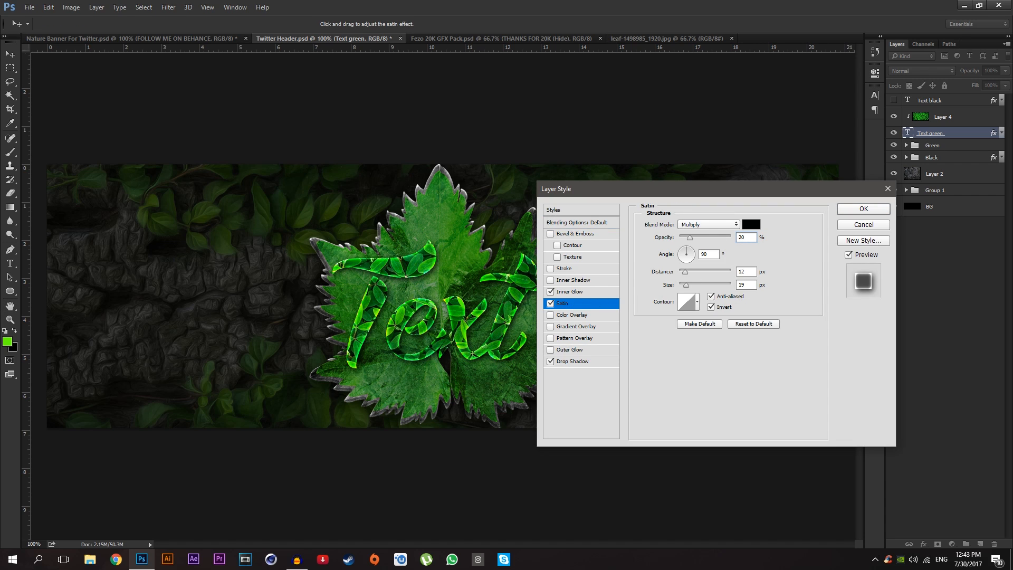
pyautogui.write('15')
pyautogui.press('Return')
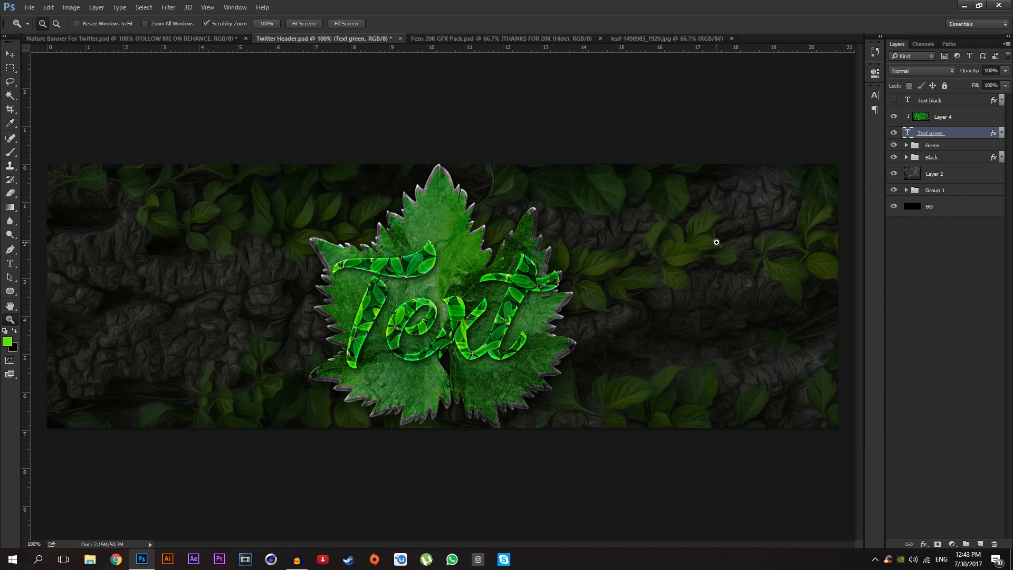
# Step: Add a Hue/Saturation adjustment above Layer 4 and clip it to the layers below
pyautogui.click(938, 116)
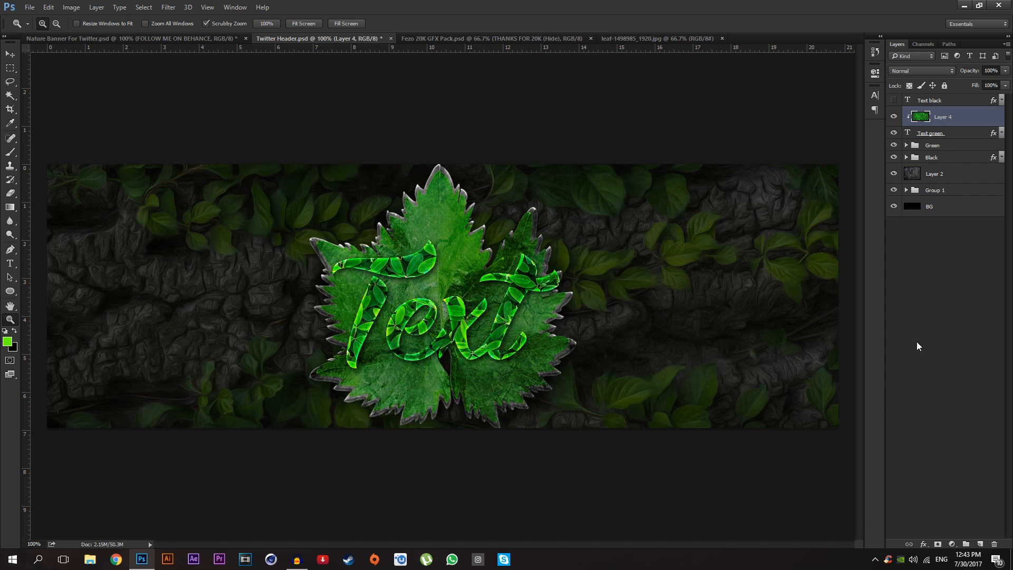
pyautogui.click(952, 543)
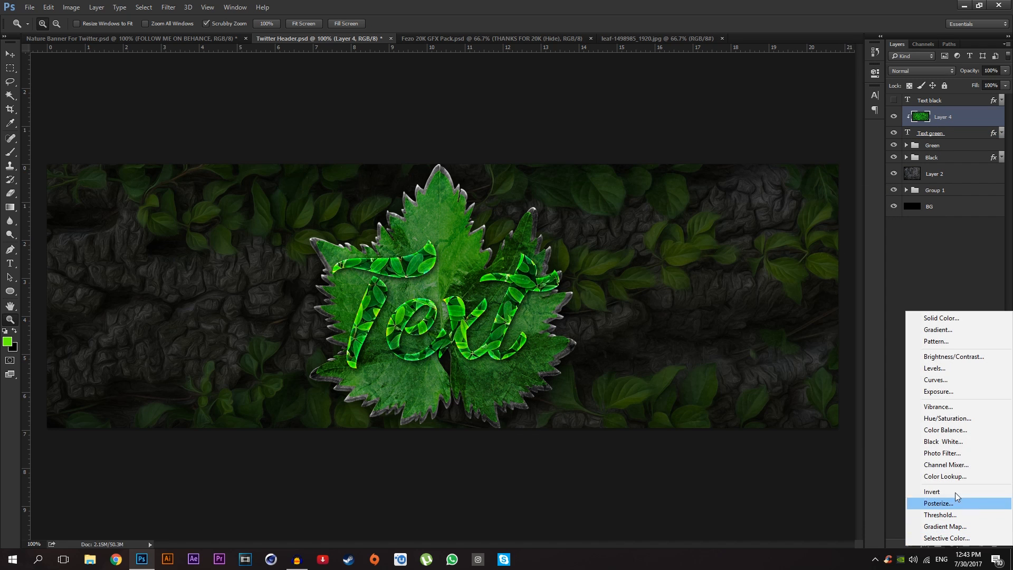
pyautogui.click(970, 422)
pyautogui.rightClick(951, 115)
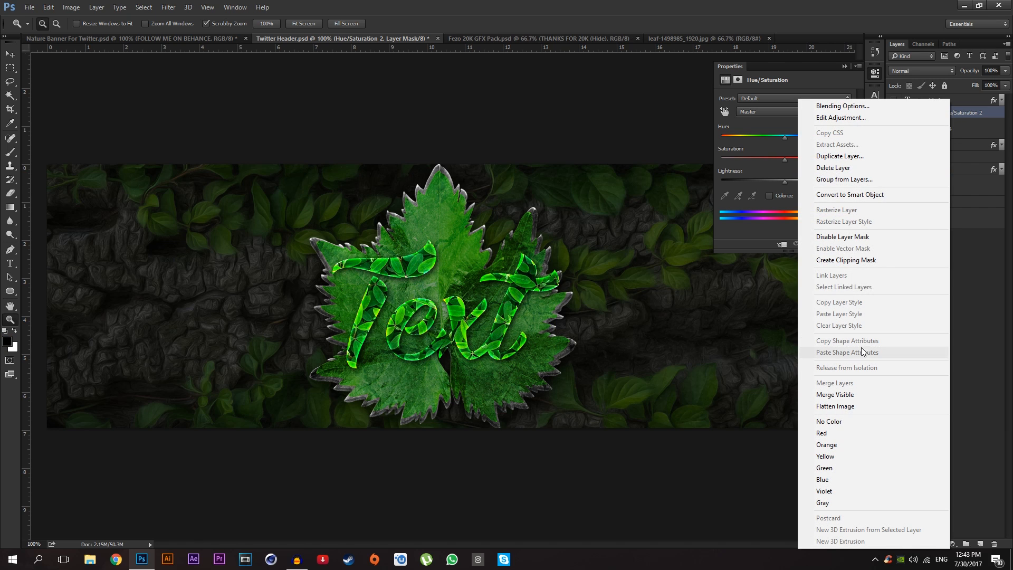
pyautogui.click(846, 259)
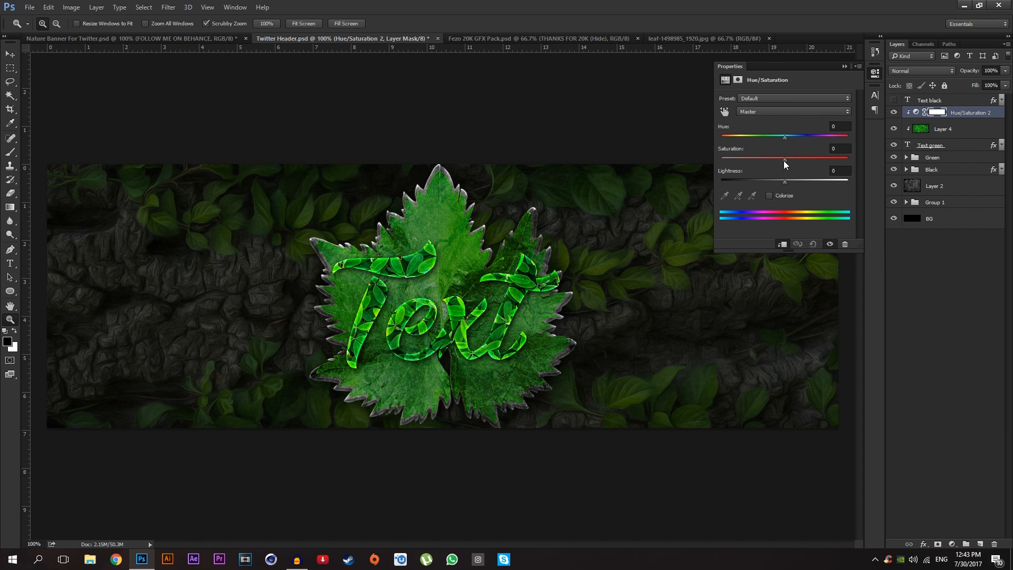
# Step: Try lower Saturation and Lightness values on the clipped Hue/Saturation adjustment, undoing each change
pyautogui.moveTo(785, 161); pyautogui.dragTo(768, 161)
pyautogui.hotkey('ctrl', 'z')
pyautogui.moveTo(784, 182); pyautogui.dragTo(777, 160)
pyautogui.hotkey('ctrl', 'z')
pyautogui.click(845, 67)
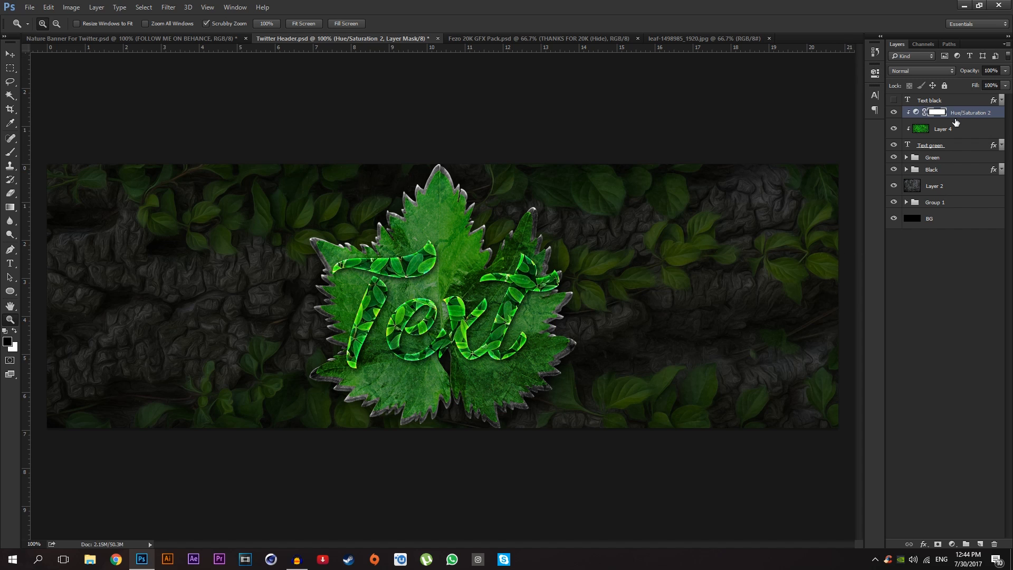
# Step: Show the Text black layer and turn off Satin in its style, keeping Inner Glow, Pattern Overlay and Drop Shadow enabled
pyautogui.click(894, 100)
pyautogui.click(974, 105)
pyautogui.doubleClick(973, 105)
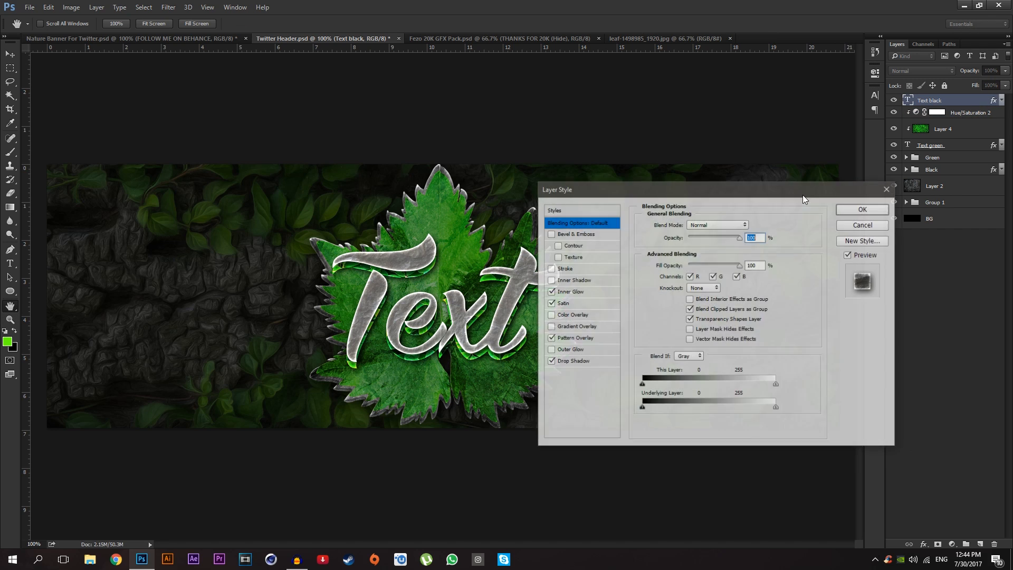
pyautogui.click(548, 305)
pyautogui.click(549, 305)
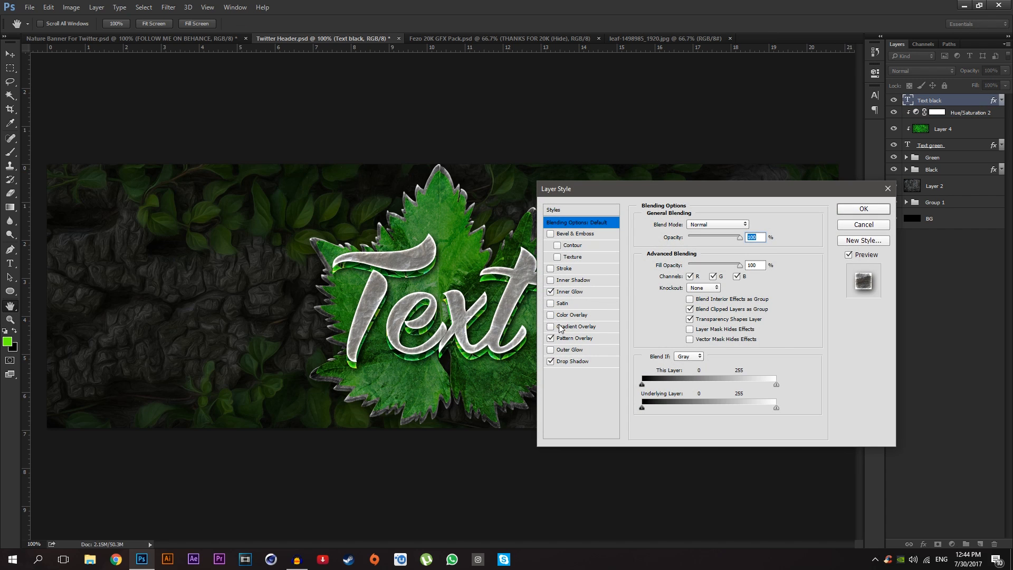
pyautogui.click(572, 339)
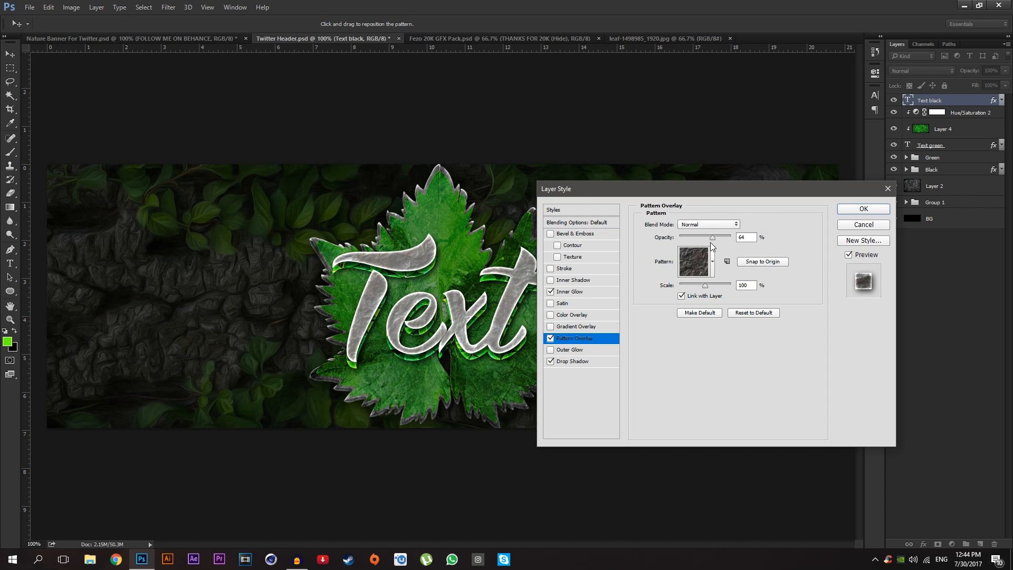
pyautogui.moveTo(712, 239); pyautogui.dragTo(712, 242)
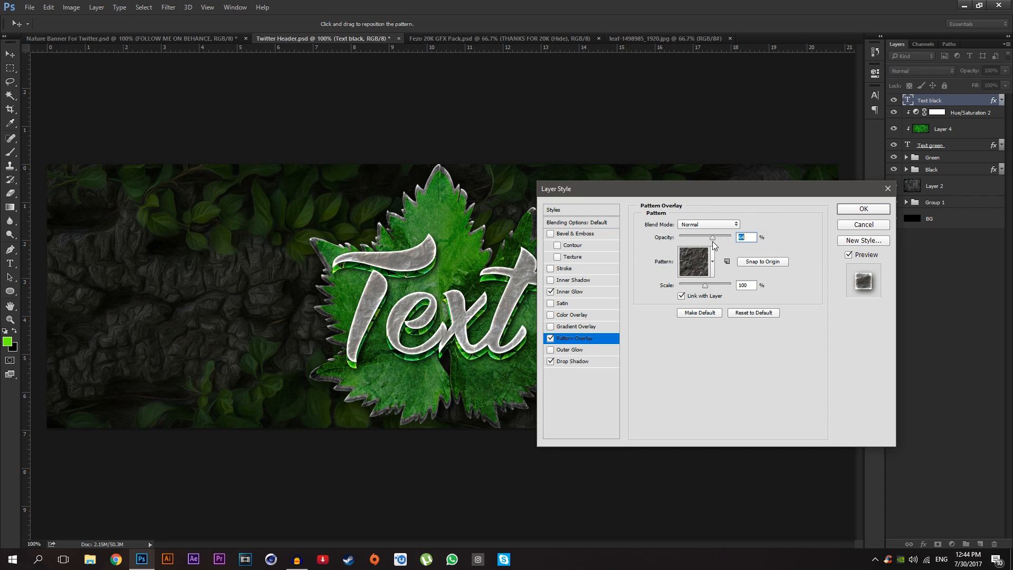
pyautogui.click(550, 293)
pyautogui.click(551, 292)
pyautogui.click(846, 210)
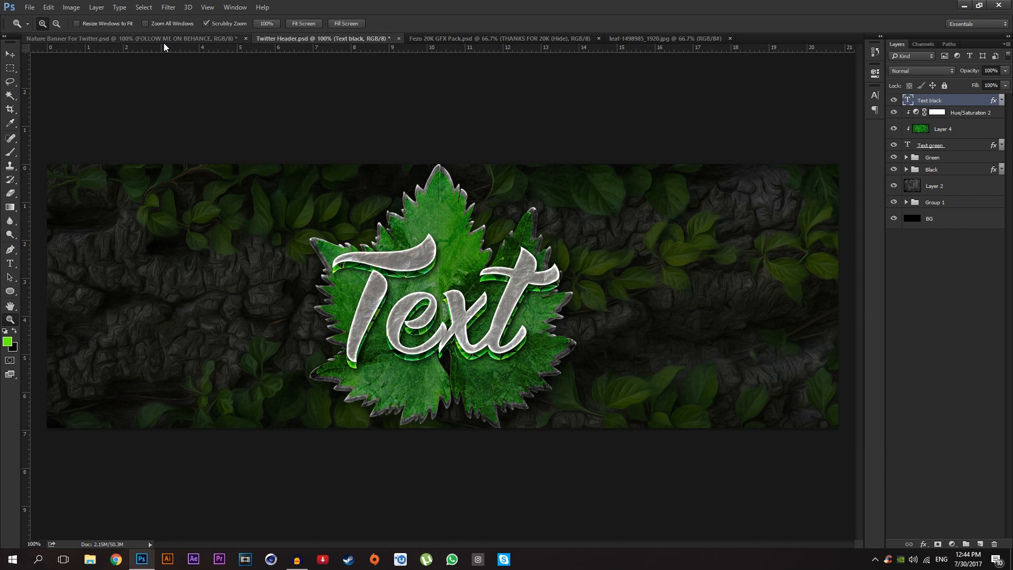
# Step: Compare the Twitter Header.psd lettering with the finished design in Nature Banner For Twitter.psd
pyautogui.click(164, 42)
pyautogui.click(302, 39)
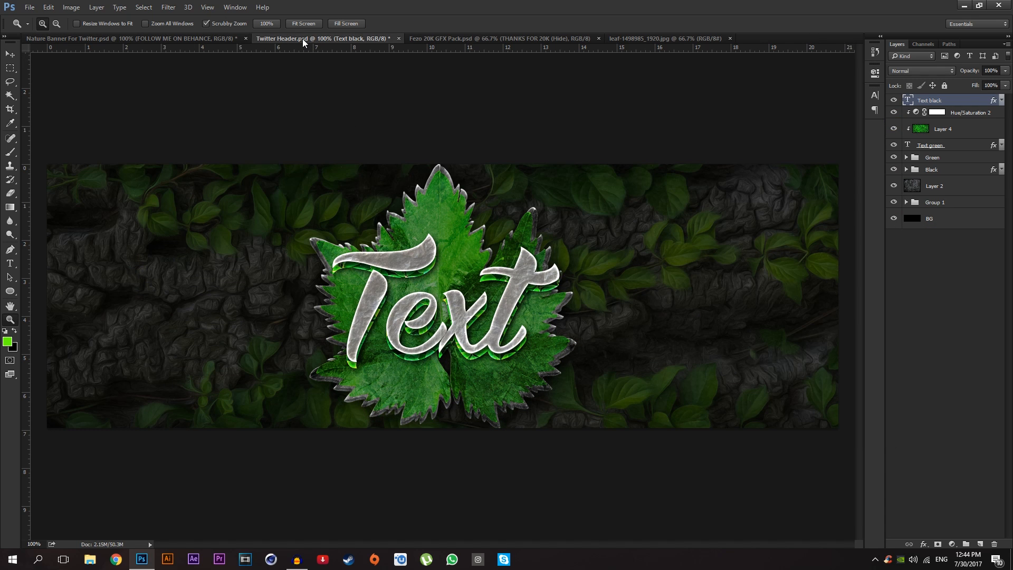
pyautogui.click(201, 39)
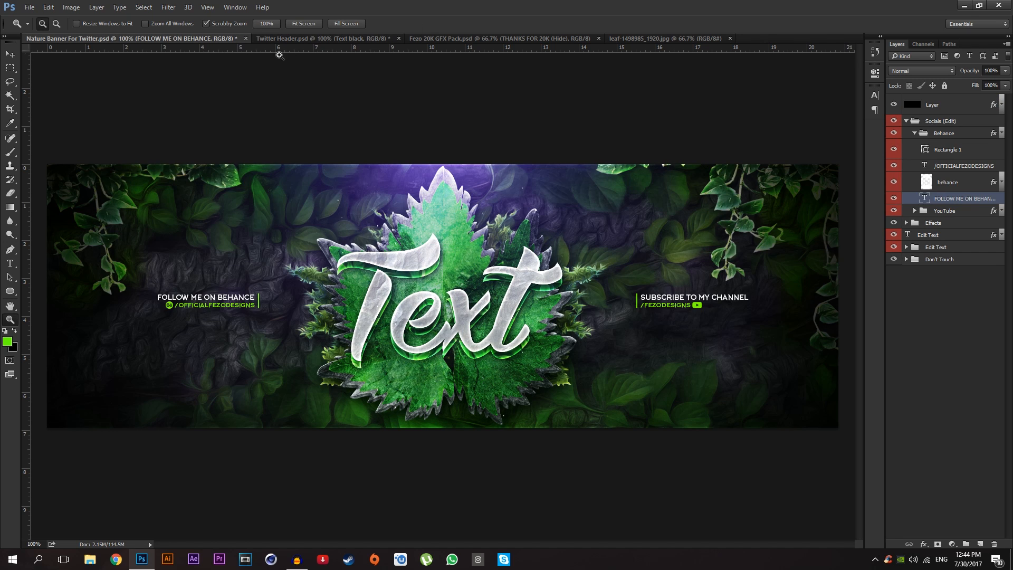
pyautogui.click(295, 39)
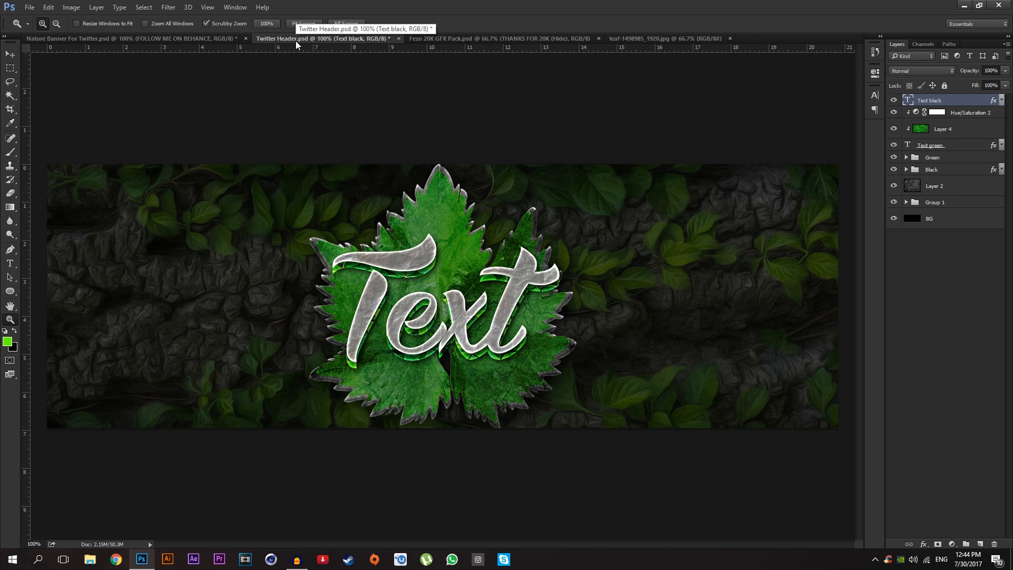
pyautogui.click(186, 40)
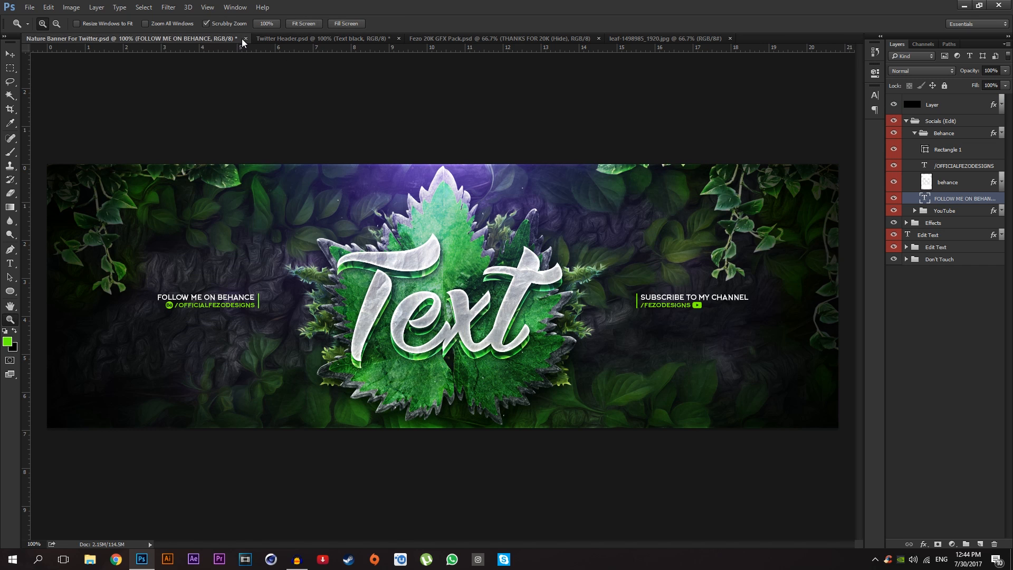
pyautogui.click(301, 39)
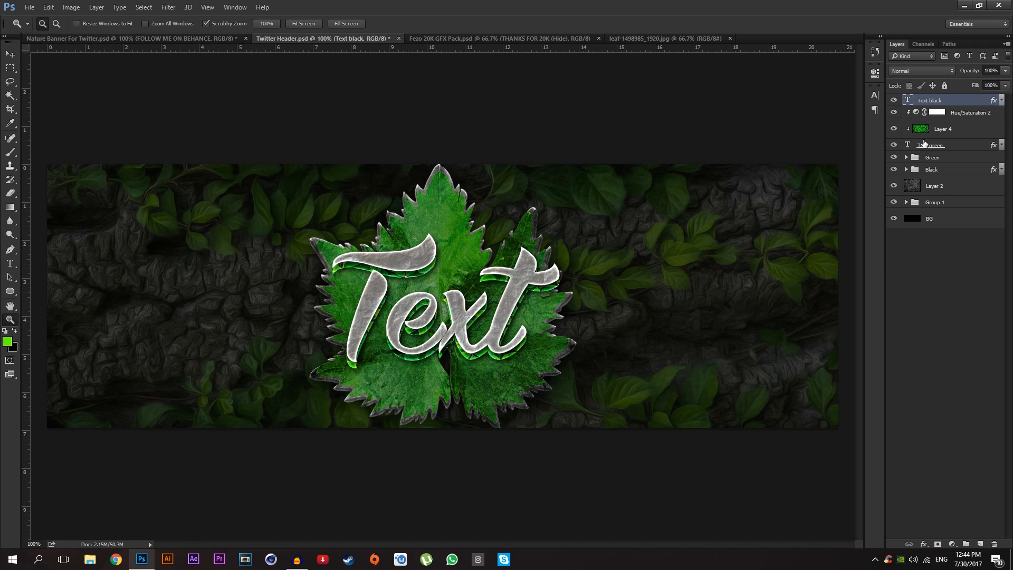
# Step: Set the Text green layer's Inner Glow to a size of 9 px and 85% opacity
pyautogui.doubleClick(960, 147)
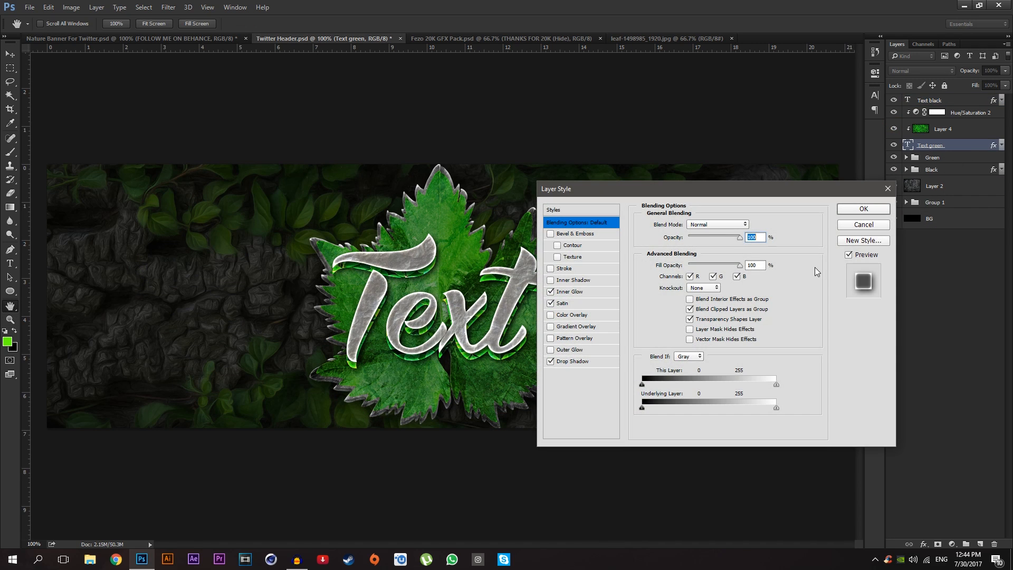
pyautogui.click(581, 291)
pyautogui.click(745, 330)
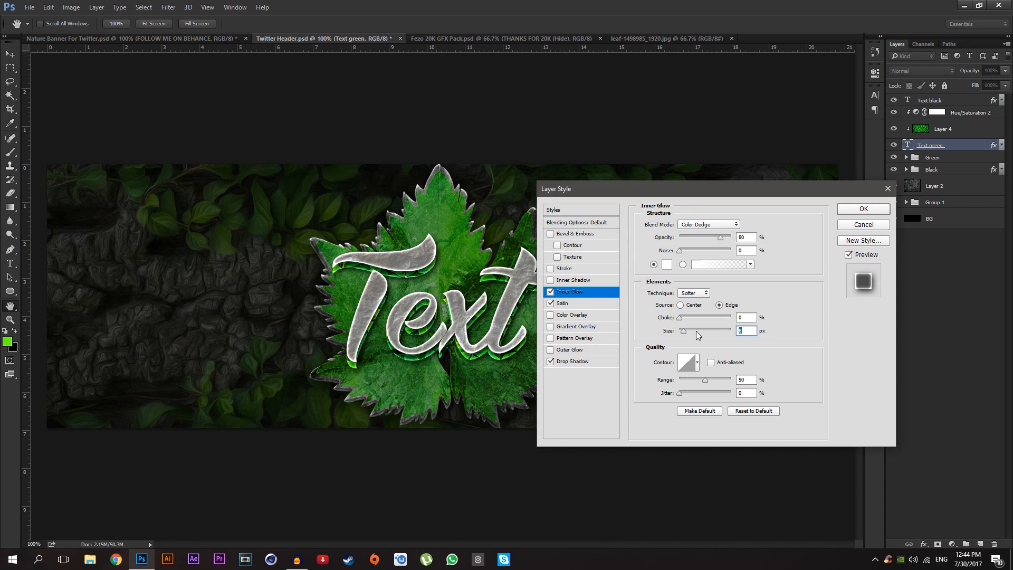
pyautogui.write('10')
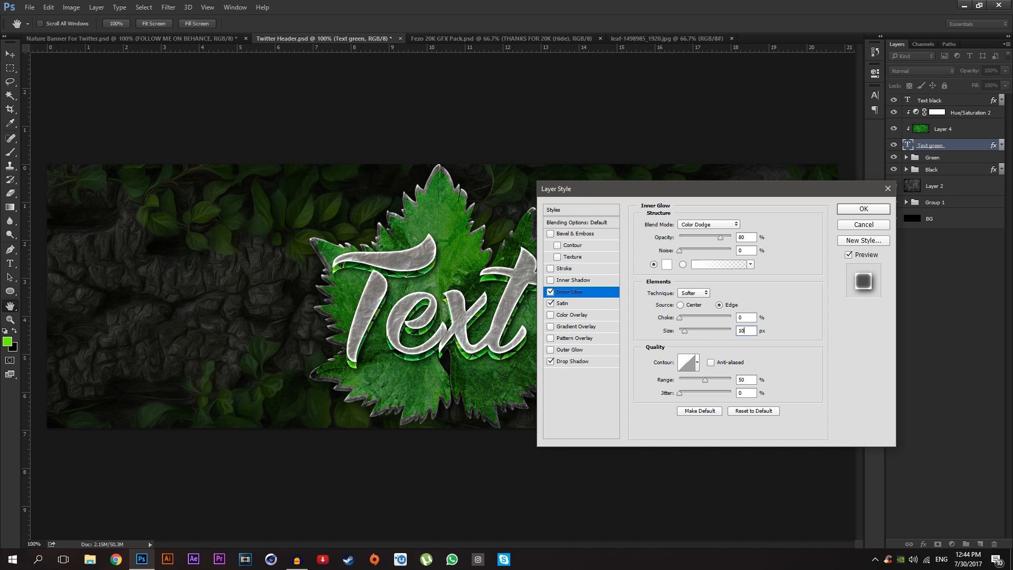
pyautogui.press('BackSpace')
pyautogui.press('BackSpace')
pyautogui.write('9')
pyautogui.moveTo(721, 236); pyautogui.dragTo(725, 237)
pyautogui.write('85')
pyautogui.press('Return')
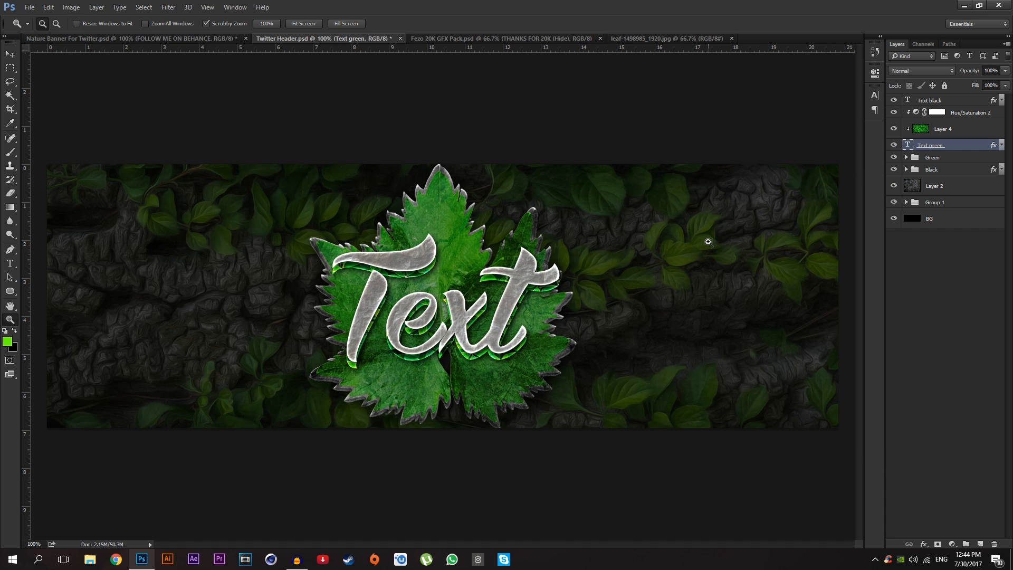
# Step: Group the layers from Text black down to Text green and name the group Text Group
pyautogui.click(956, 103)
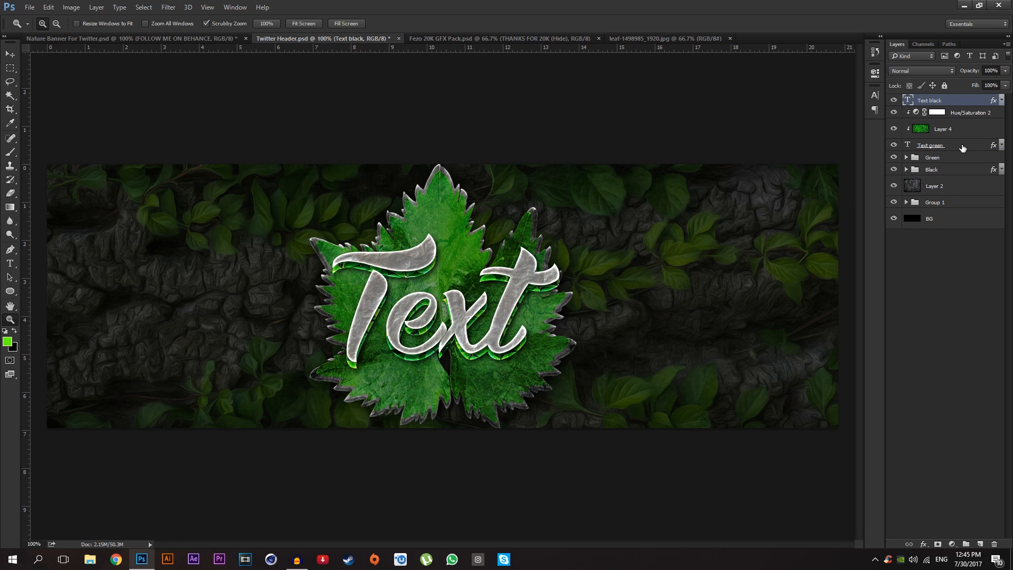
pyautogui.keyDown('shift'); pyautogui.click(963, 148); pyautogui.keyUp('shift')
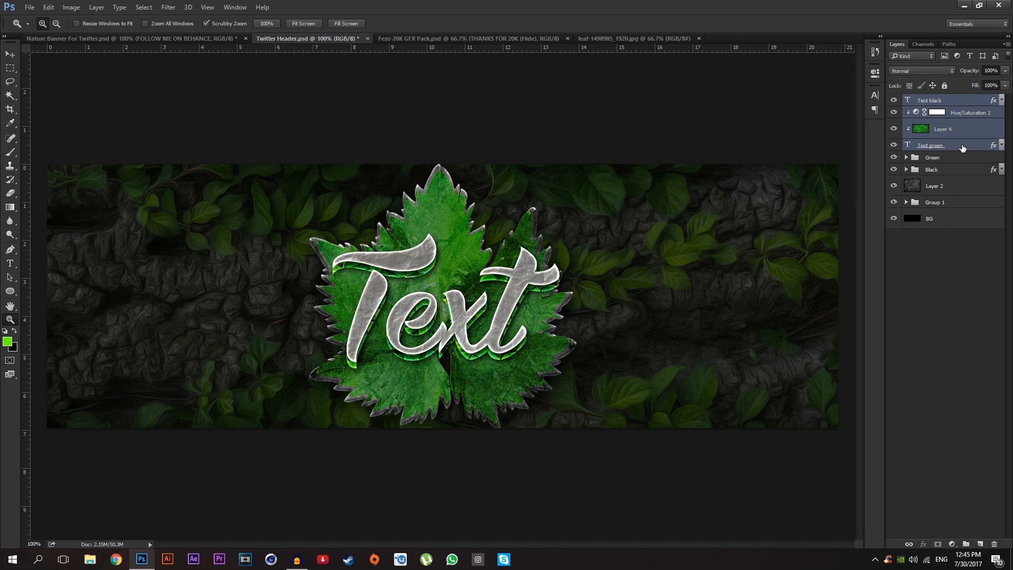
pyautogui.hotkey('ctrl', 'g')
pyautogui.doubleClick(935, 101)
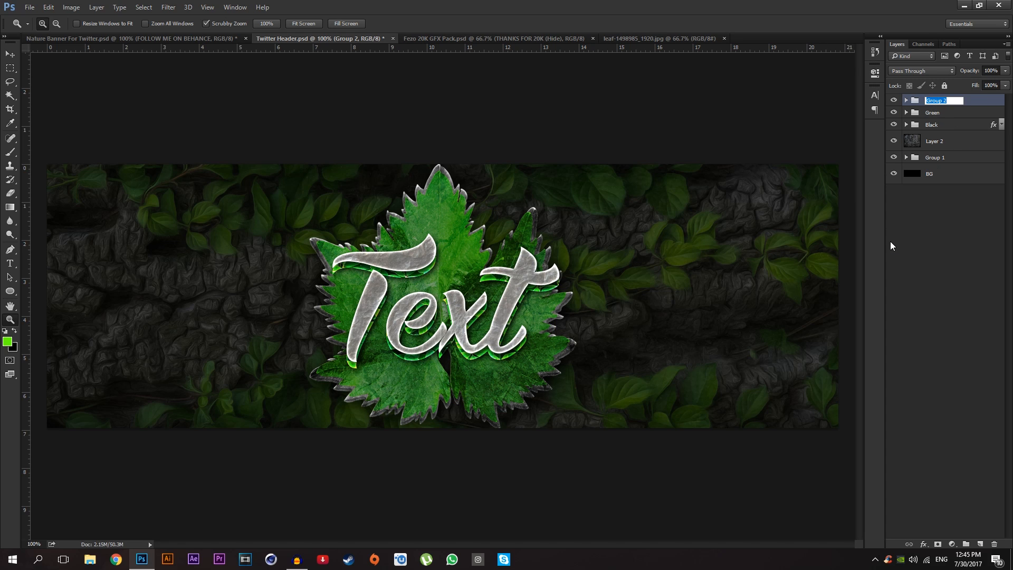
pyautogui.write('Text Gro')
pyautogui.press('Return')
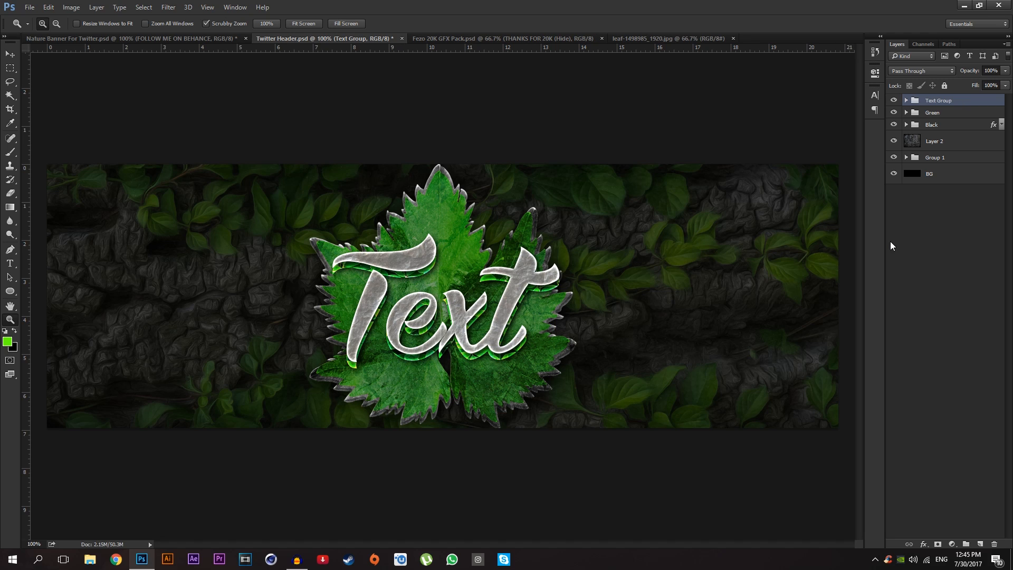
# Step: Create a new layer group above Text Group and name it CC
pyautogui.click(966, 544)
pyautogui.doubleClick(931, 101)
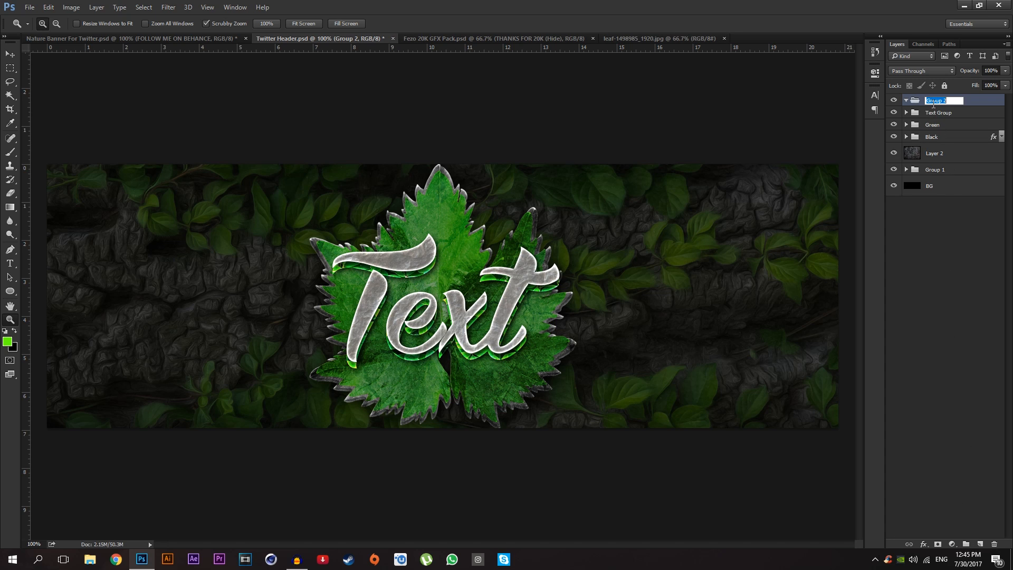
pyautogui.write('CC')
pyautogui.press('Return')
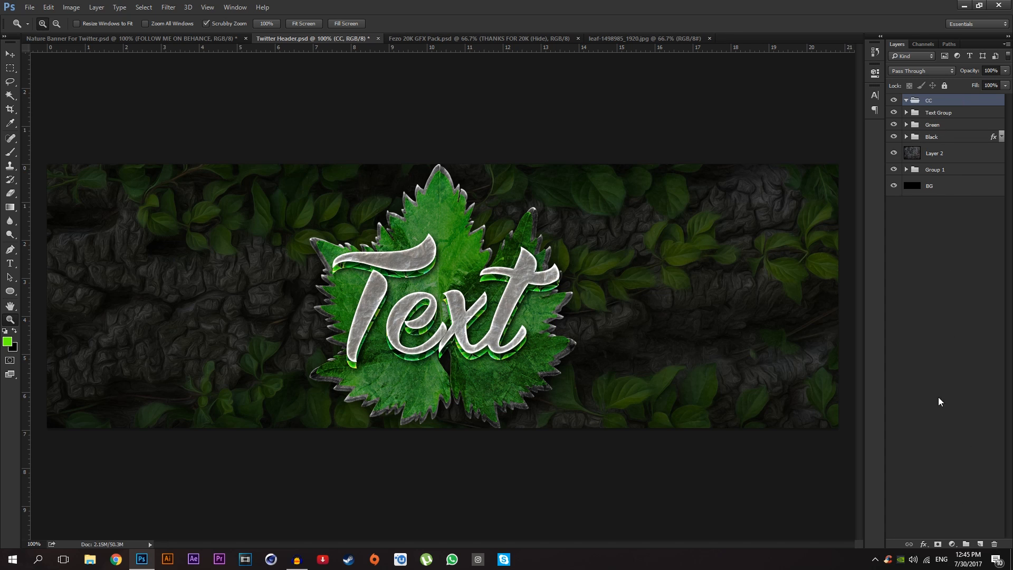
# Step: Add a Curves adjustment in the CC group and bend the RGB curve for slightly darker shadows and brighter highlights
pyautogui.click(954, 543)
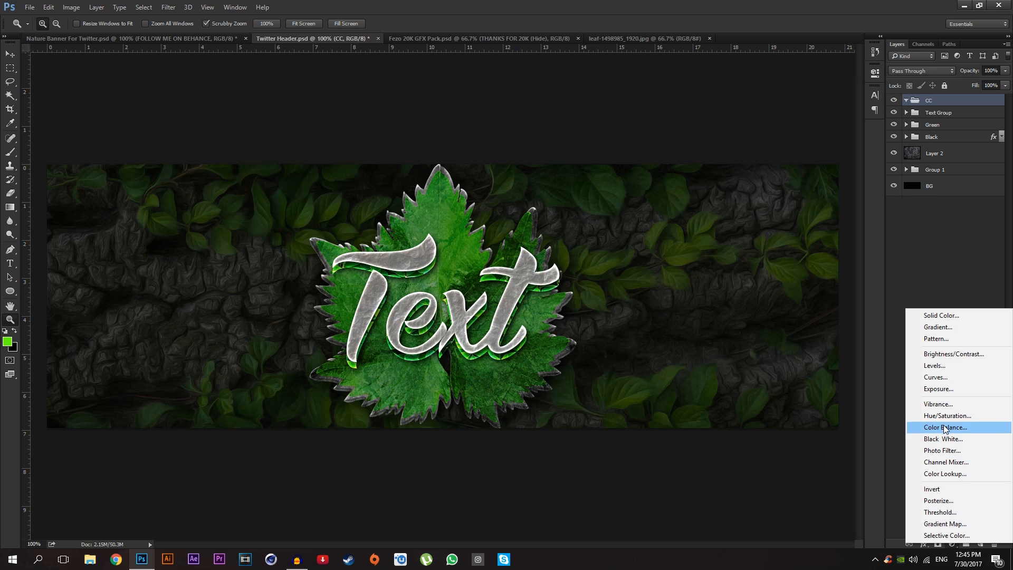
pyautogui.click(945, 378)
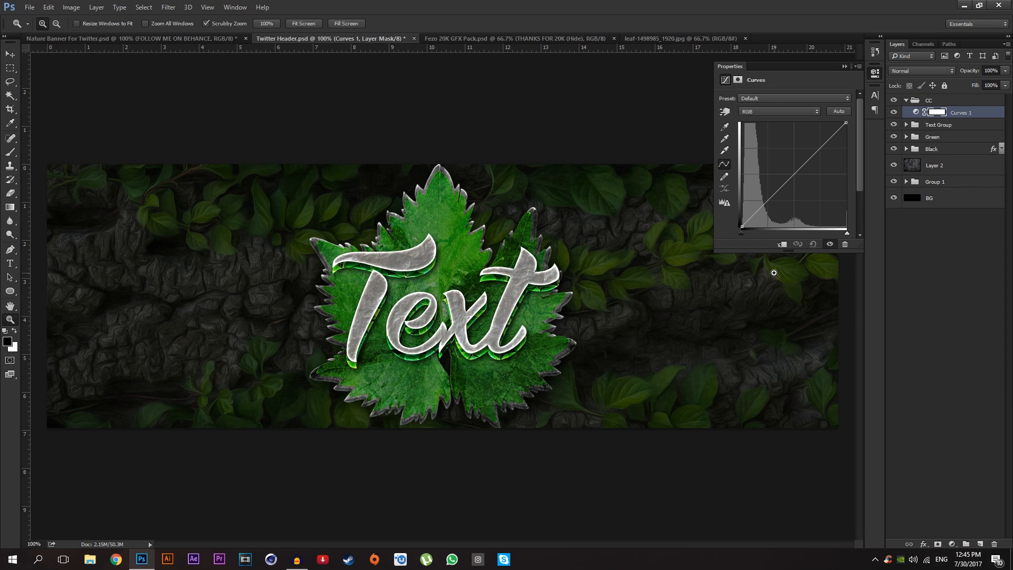
pyautogui.click(764, 206)
pyautogui.click(823, 145)
pyautogui.moveTo(763, 206); pyautogui.dragTo(765, 206)
pyautogui.moveTo(823, 145); pyautogui.dragTo(823, 142)
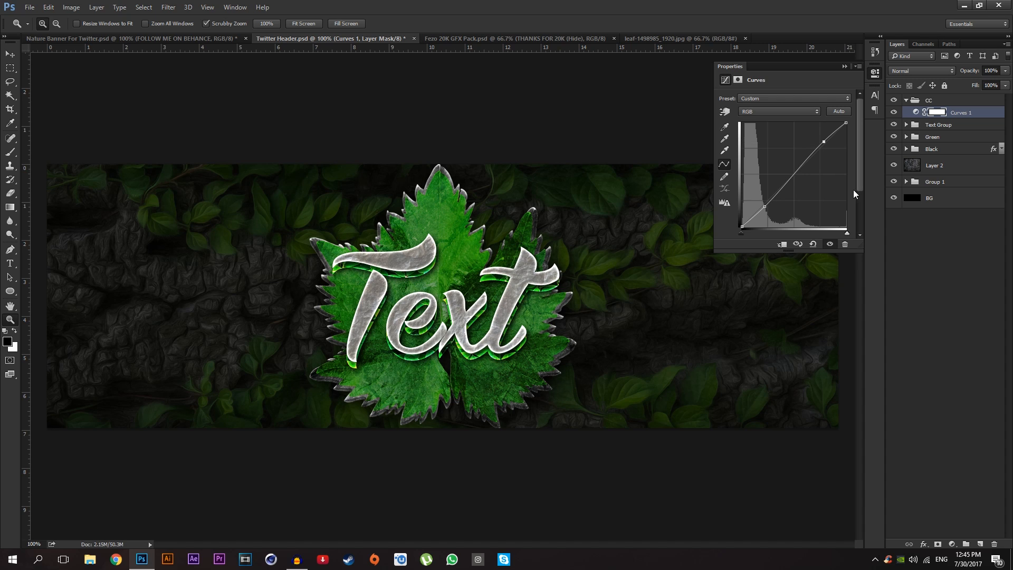
# Step: Lift the black point of the Green channel curve slightly to tint the banner's shadows green
pyautogui.click(761, 111)
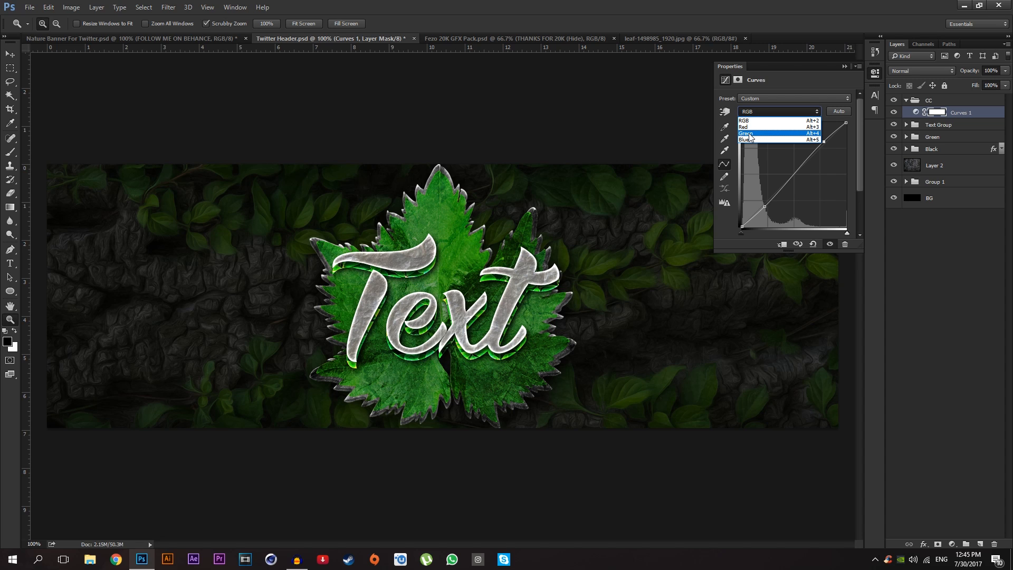
pyautogui.click(759, 128)
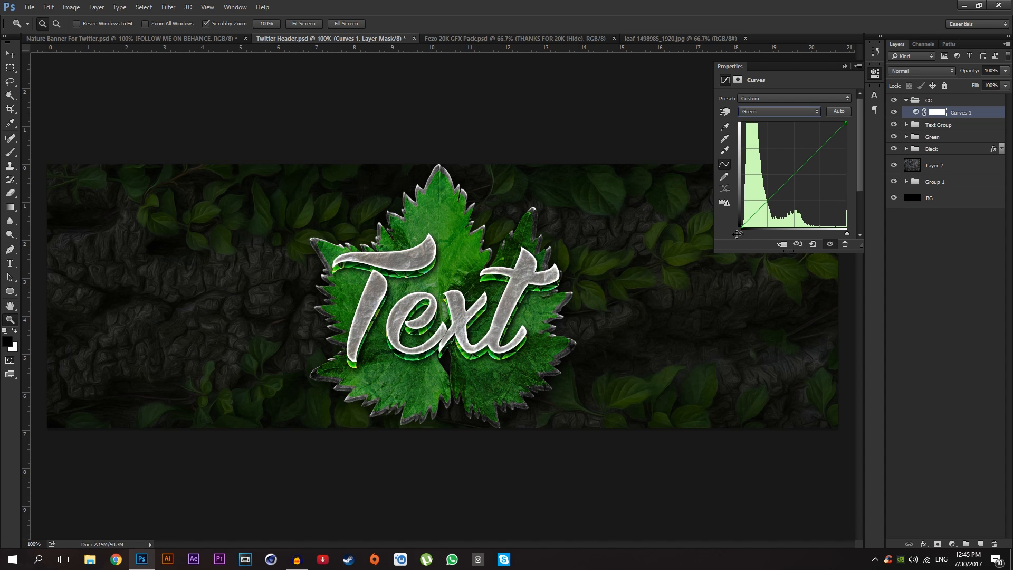
pyautogui.click(740, 228)
pyautogui.moveTo(741, 227); pyautogui.dragTo(706, 222)
pyautogui.click(844, 67)
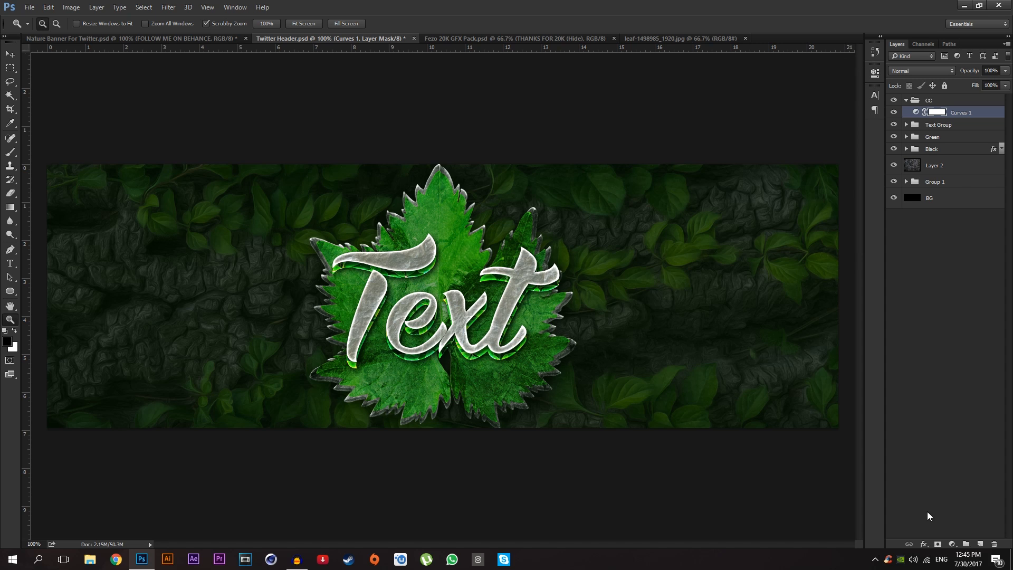
# Step: Add a Levels adjustment above Curves 1 in the CC group, set its white input level to 240, and compare before and after
pyautogui.click(951, 544)
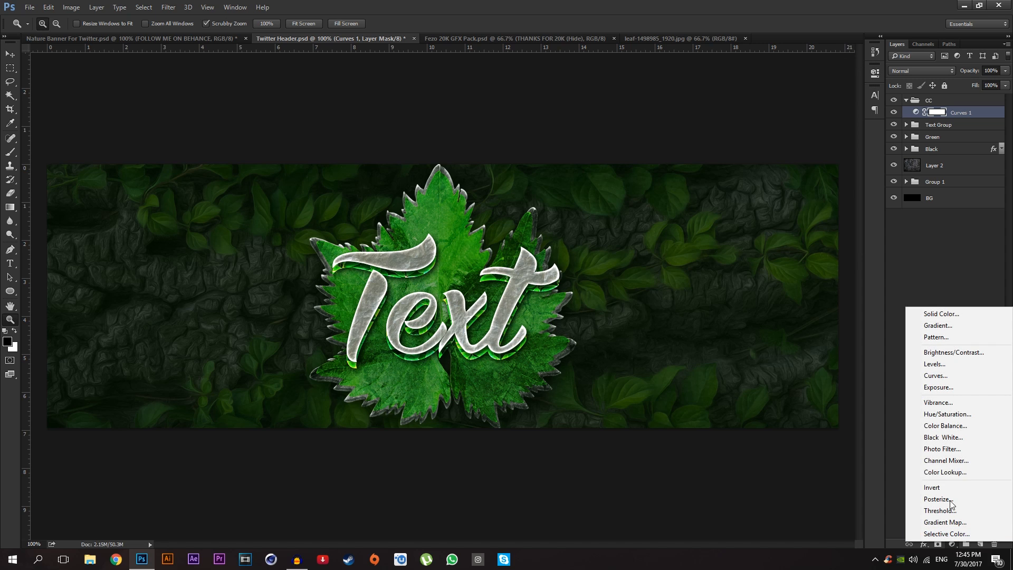
pyautogui.click(946, 366)
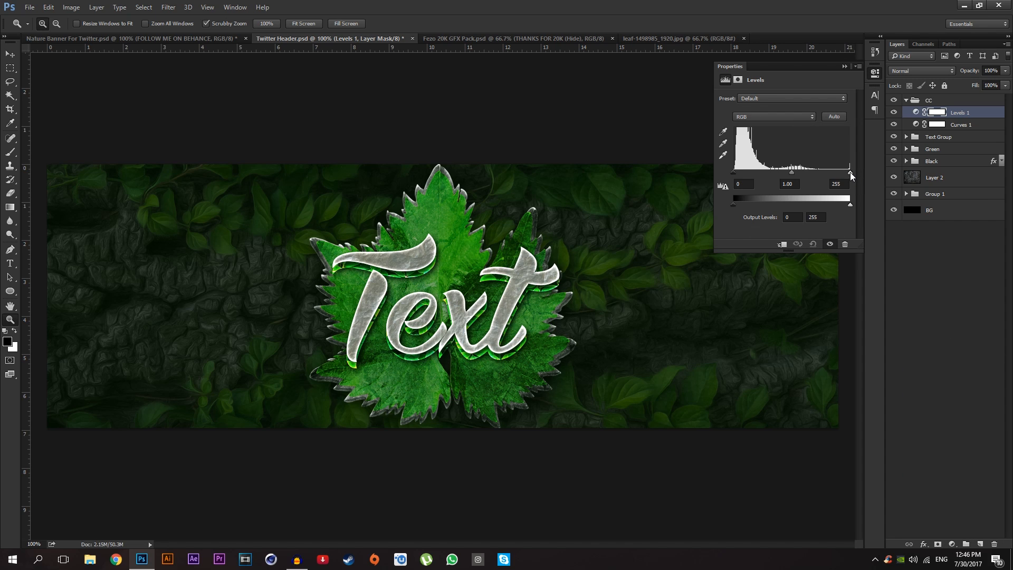
pyautogui.moveTo(850, 173); pyautogui.dragTo(836, 197)
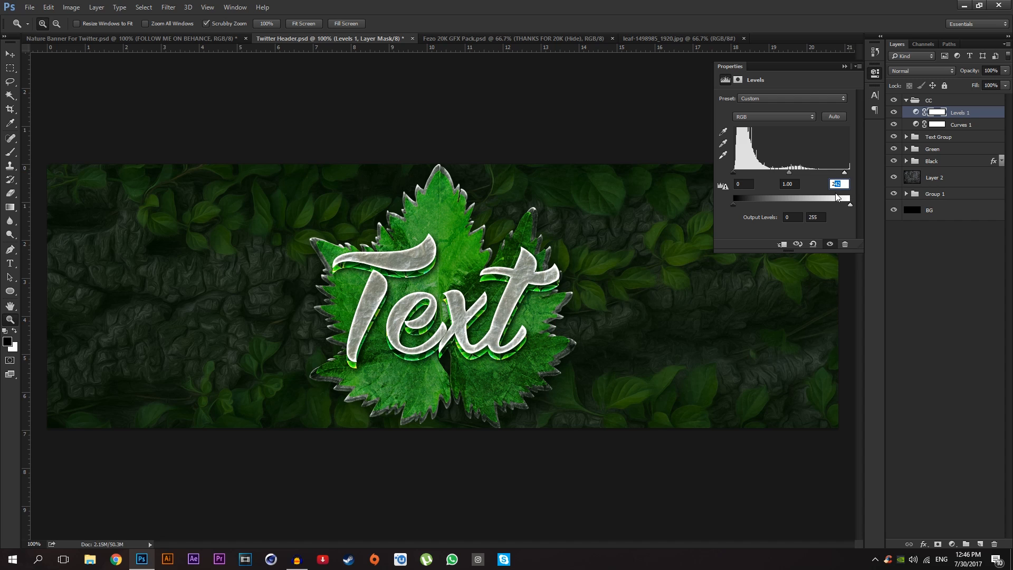
pyautogui.write('40')
pyautogui.click(845, 66)
pyautogui.click(894, 112)
pyautogui.click(893, 112)
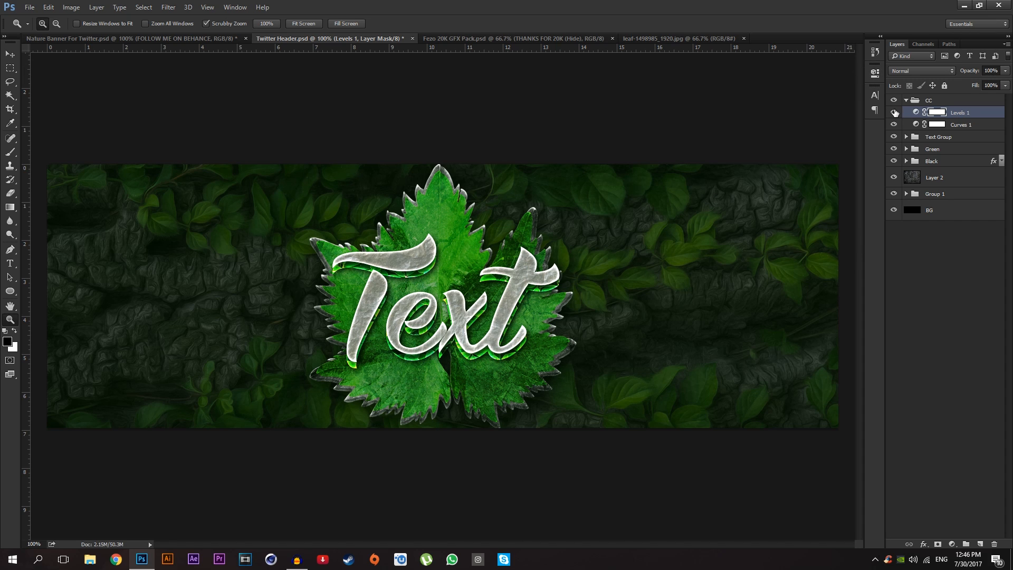
pyautogui.click(894, 112)
pyautogui.click(893, 112)
# Step: Lower the white input level of the Levels adjustment slightly further to brighten the banner's highlights
pyautogui.doubleClick(916, 112)
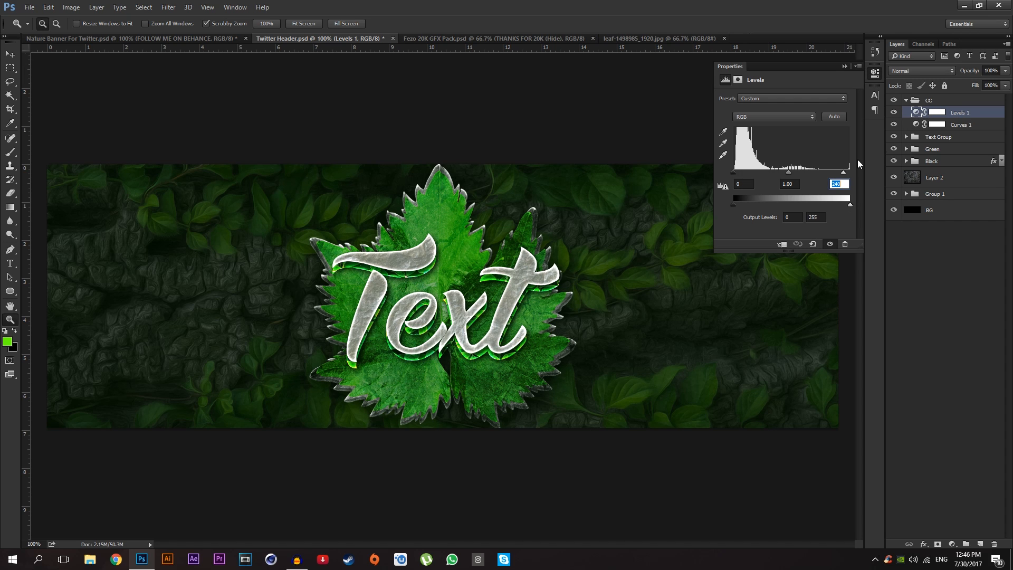
pyautogui.click(844, 172)
pyautogui.moveTo(842, 172); pyautogui.dragTo(841, 173)
pyautogui.click(844, 66)
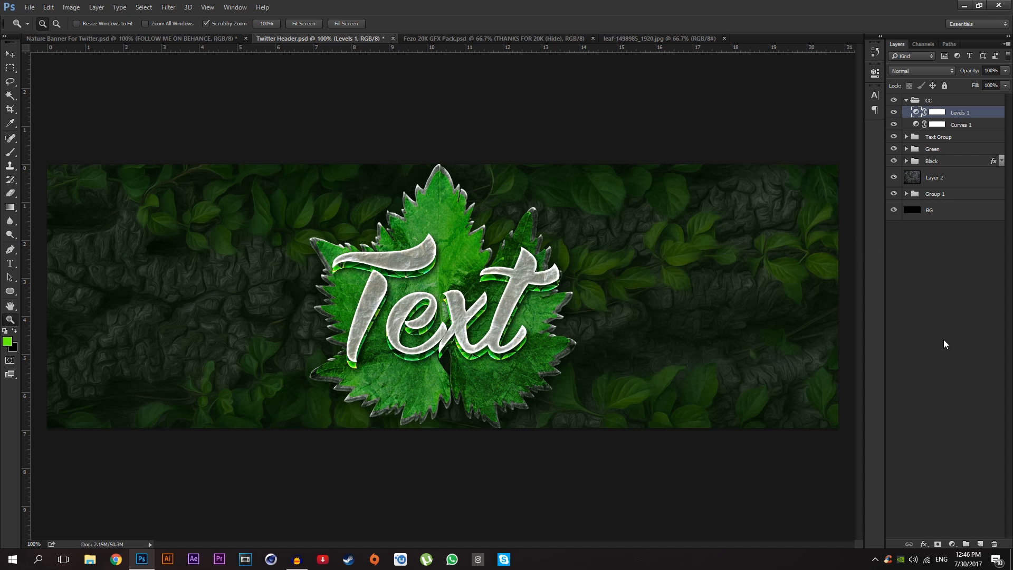
# Step: Add a Color Lookup adjustment using Bleach Bypass.look above Levels 1 and set its opacity to 20%
pyautogui.click(952, 544)
pyautogui.click(957, 476)
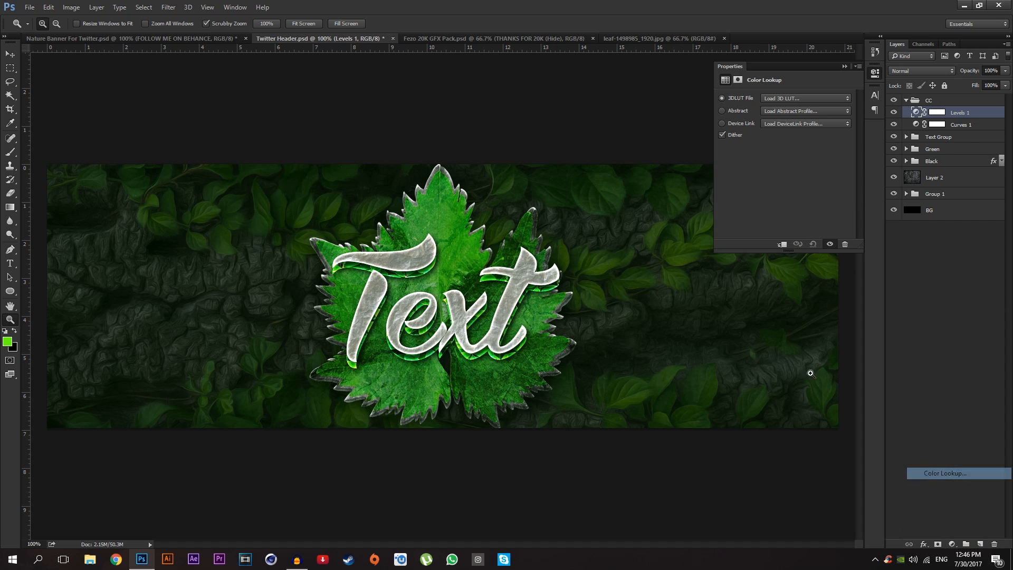
pyautogui.click(782, 97)
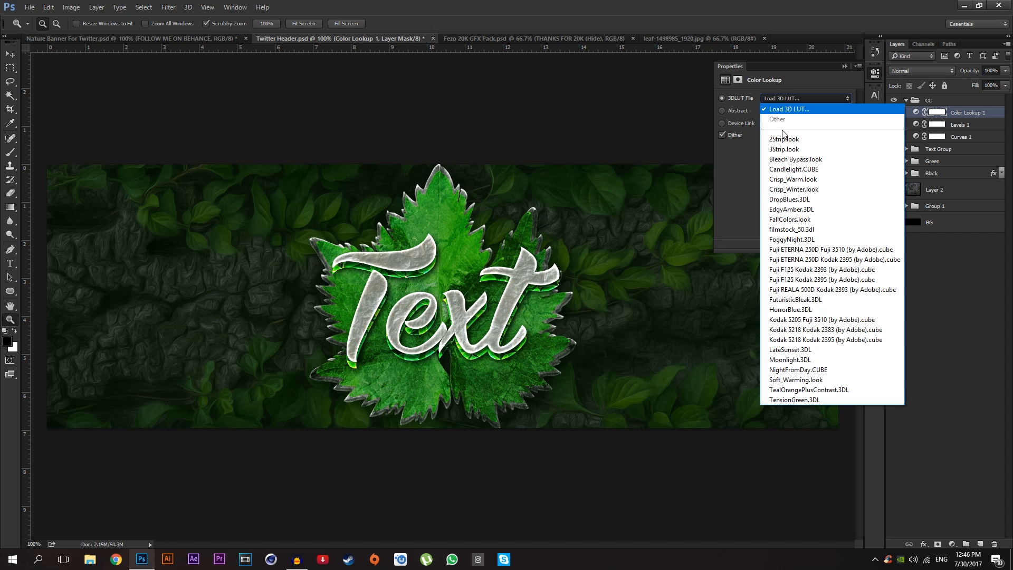
pyautogui.click(818, 160)
pyautogui.click(845, 67)
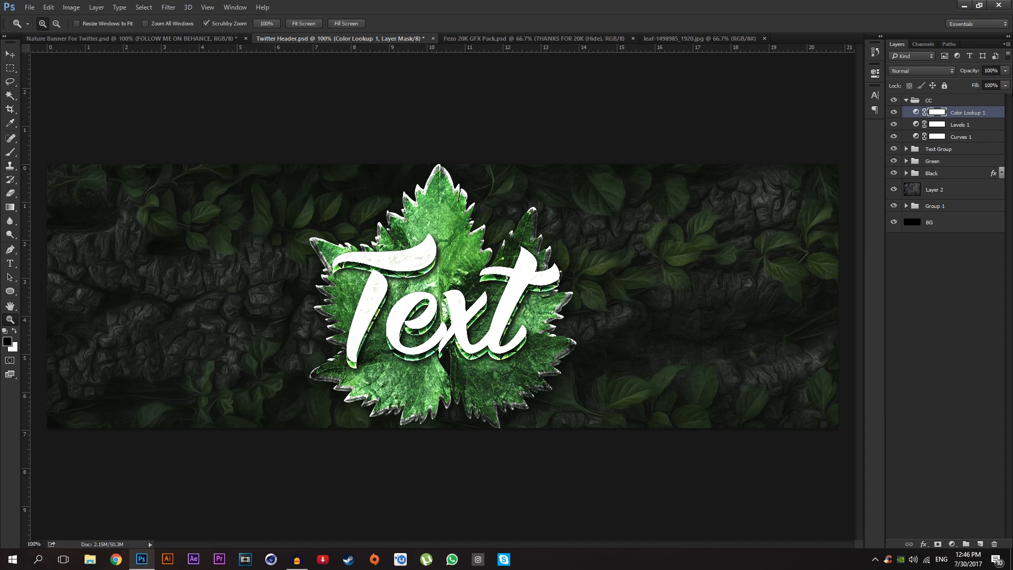
pyautogui.write('20')
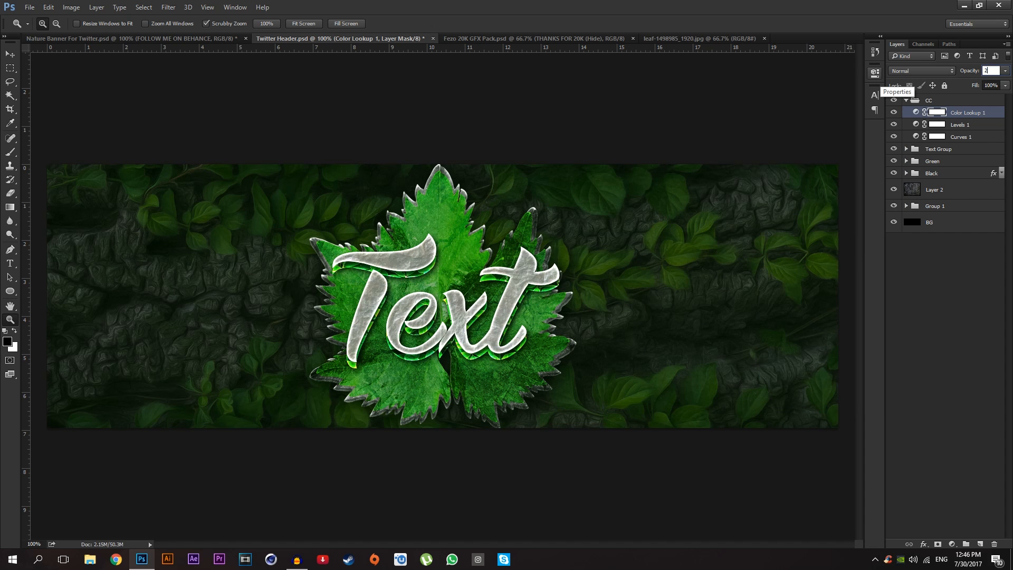
pyautogui.press('Return')
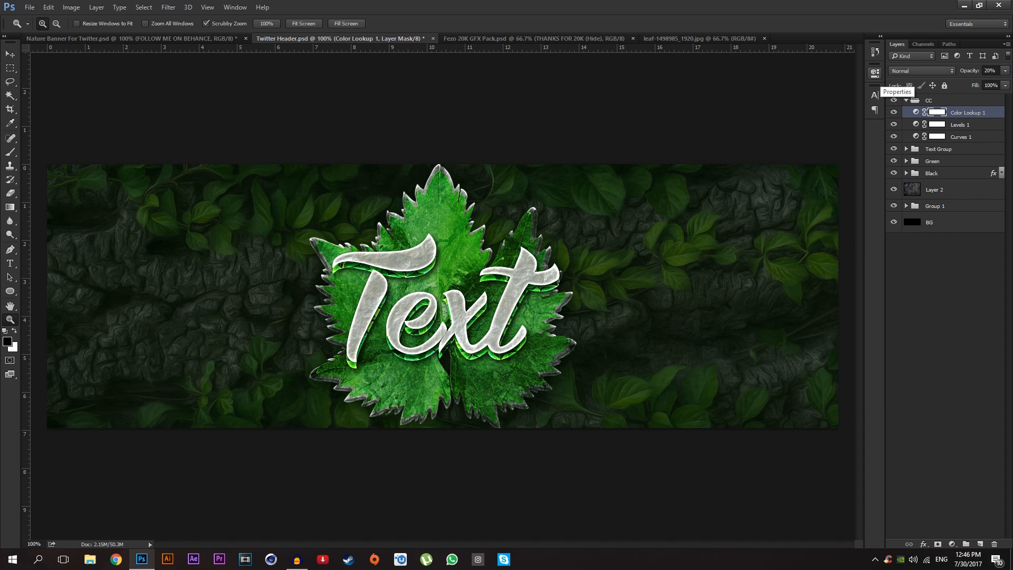
# Step: Add a second Color Lookup adjustment using Crisp_Winter.look and set its opacity to 10%
pyautogui.click(950, 544)
pyautogui.click(953, 470)
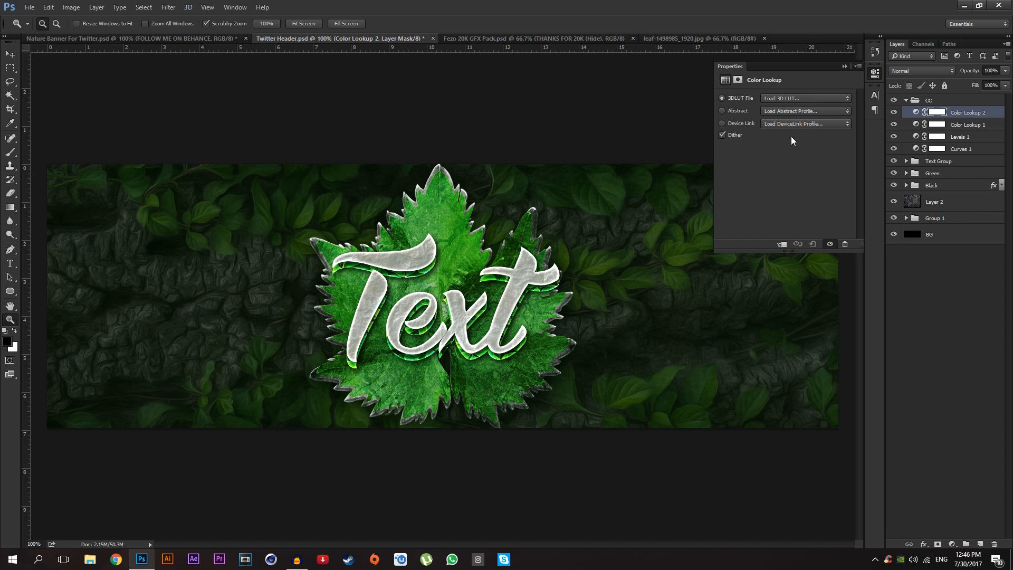
pyautogui.click(796, 98)
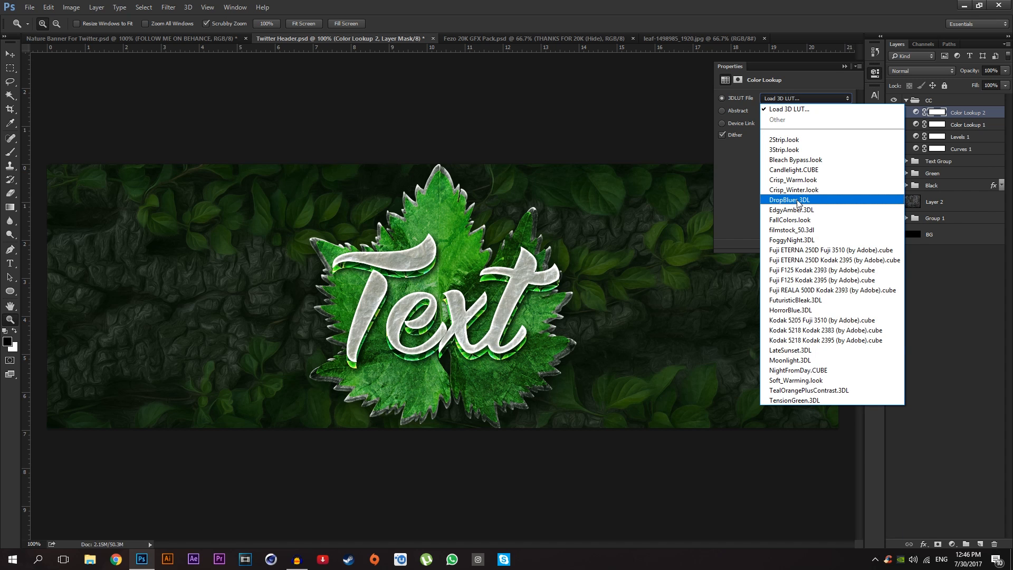
pyautogui.click(808, 190)
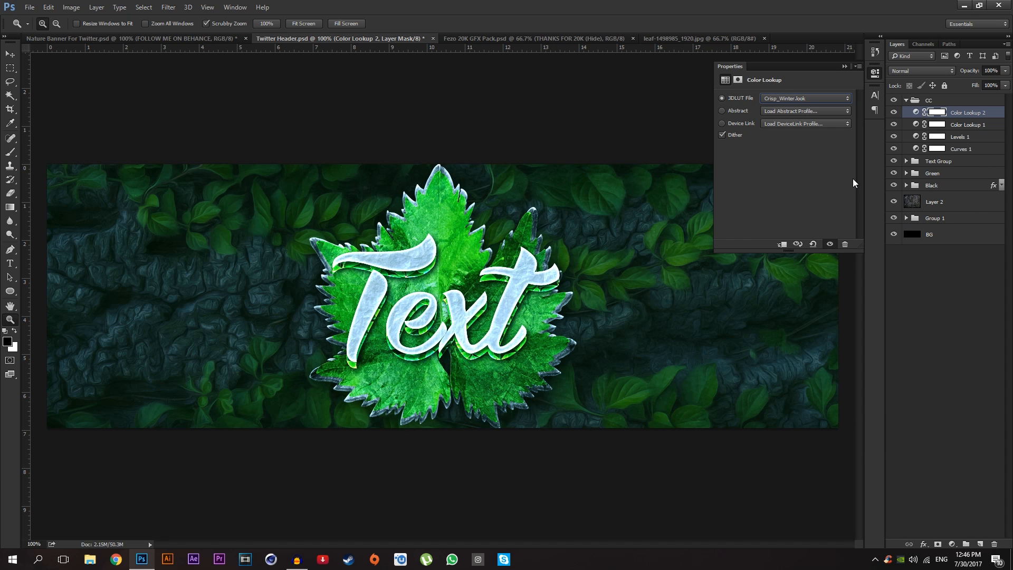
pyautogui.click(997, 69)
pyautogui.write('10')
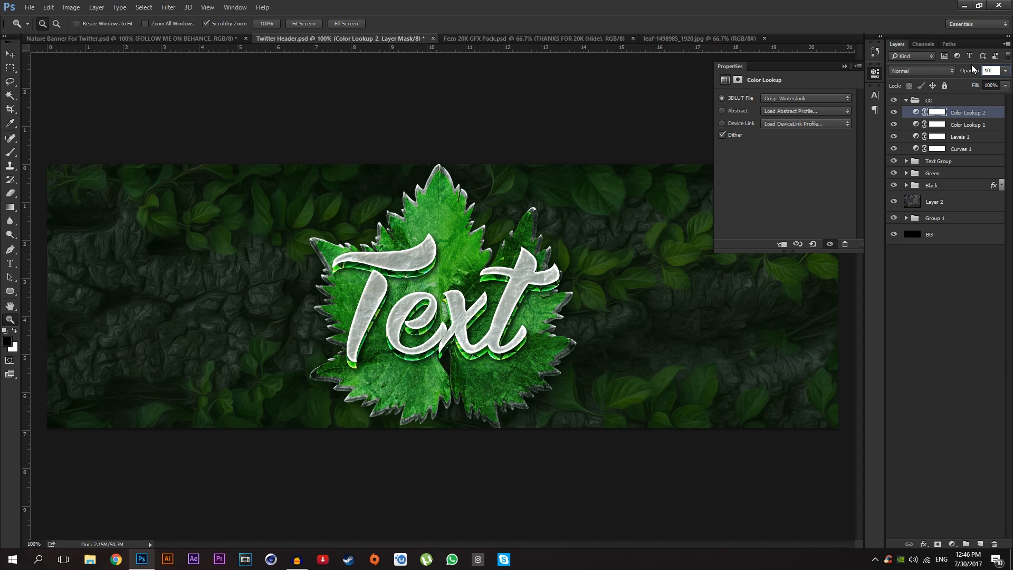
pyautogui.press('Return')
pyautogui.click(845, 67)
# Step: Compare the color-corrected header with the finished Nature Banner For Twitter.psd reference
pyautogui.click(166, 38)
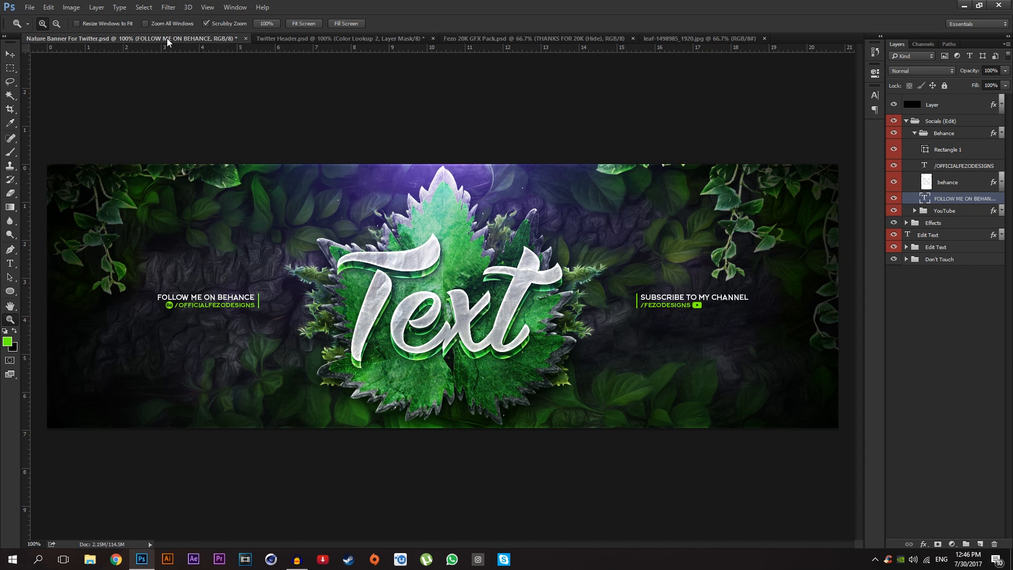
pyautogui.click(296, 38)
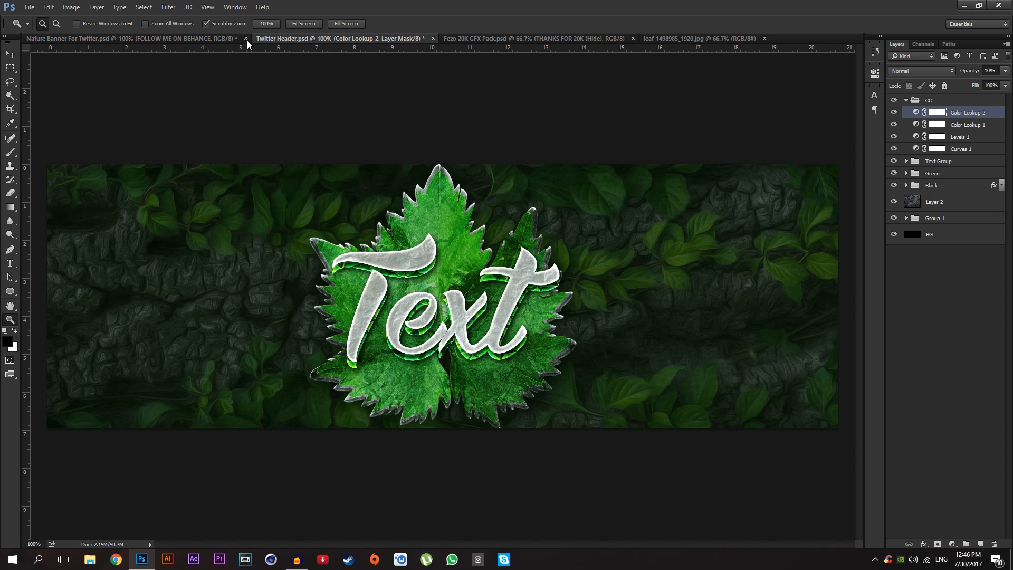
pyautogui.click(166, 41)
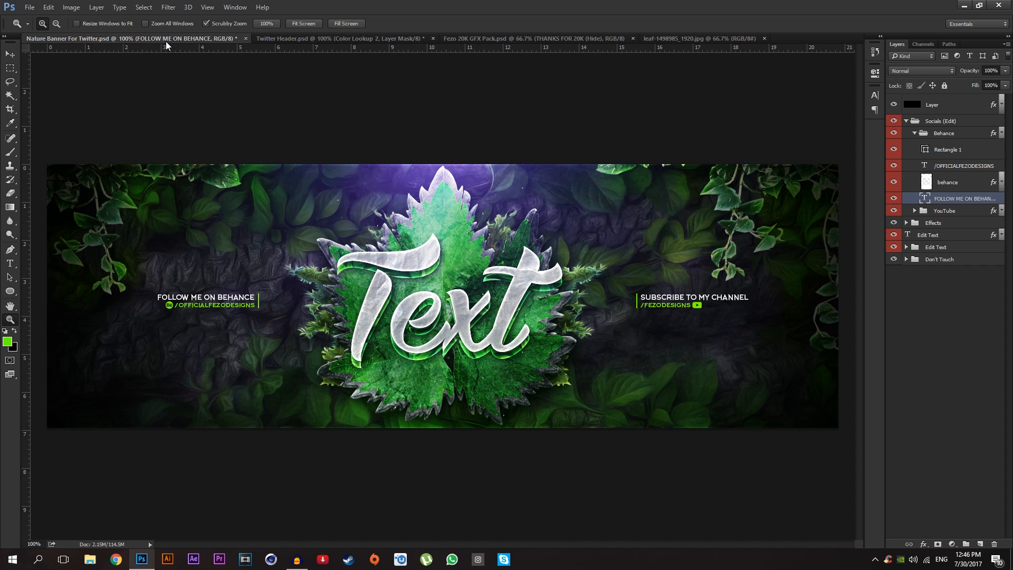
pyautogui.click(323, 37)
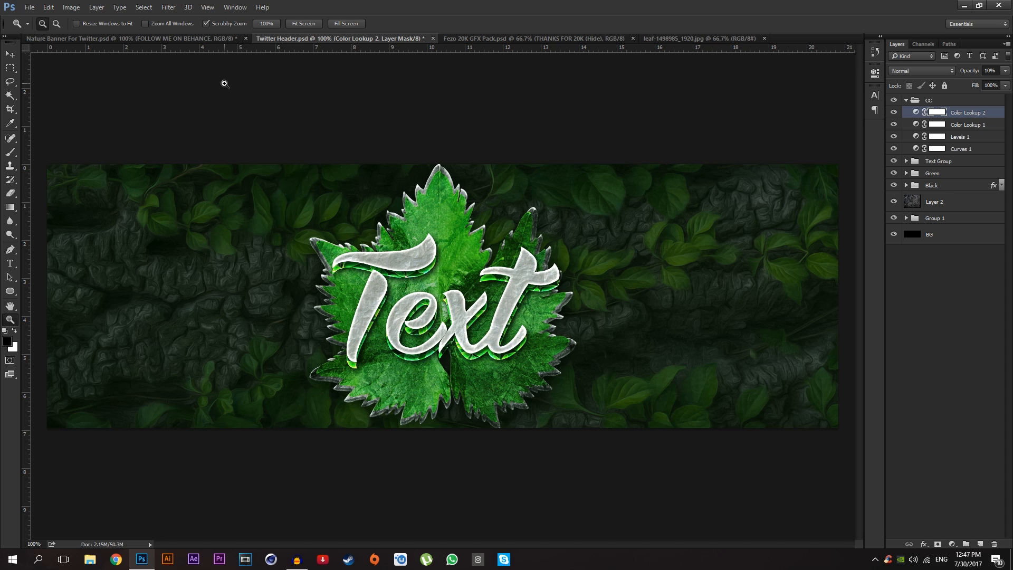
# Step: Identify the contents of Group 1 by toggling its visibility, rename it BG, and inspect the layers inside
pyautogui.click(899, 223)
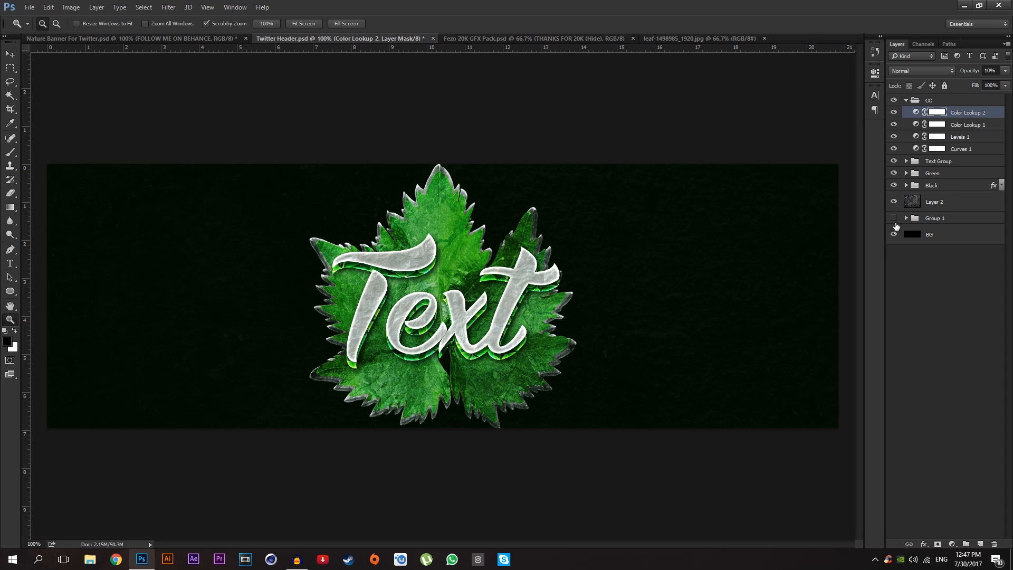
pyautogui.click(899, 223)
pyautogui.click(930, 219)
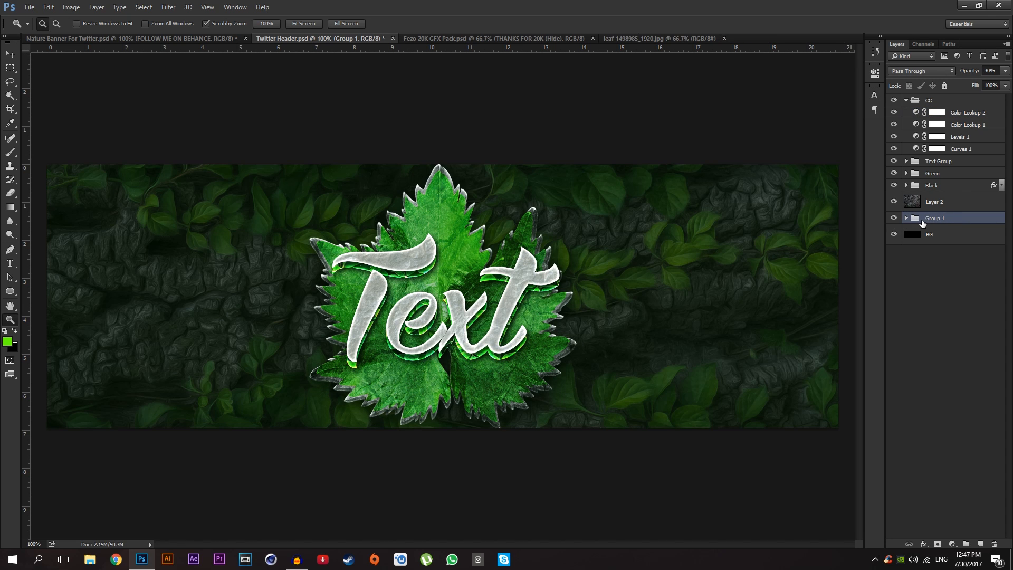
pyautogui.doubleClick(932, 218)
pyautogui.write('BG')
pyautogui.press('Return')
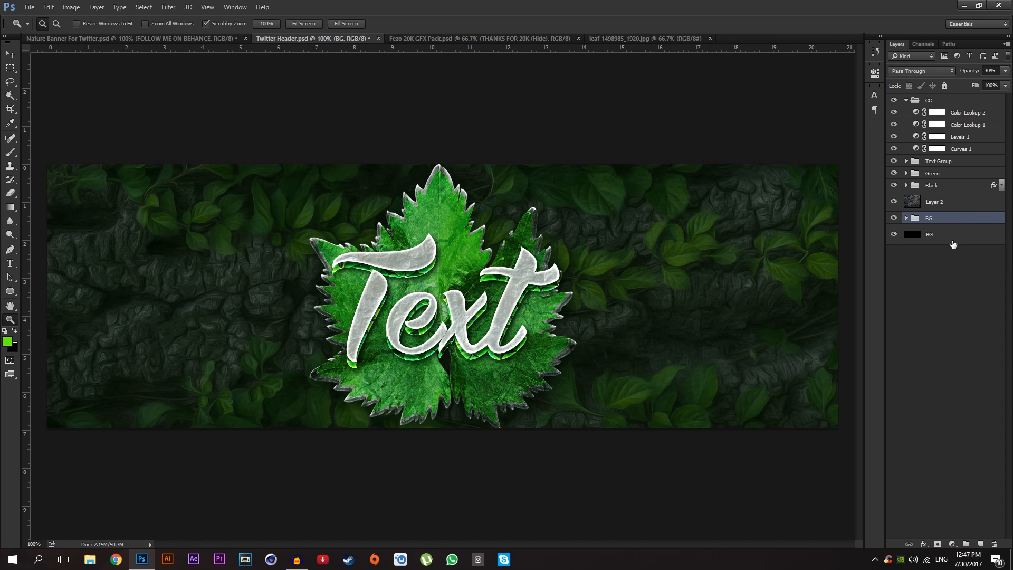
pyautogui.click(907, 218)
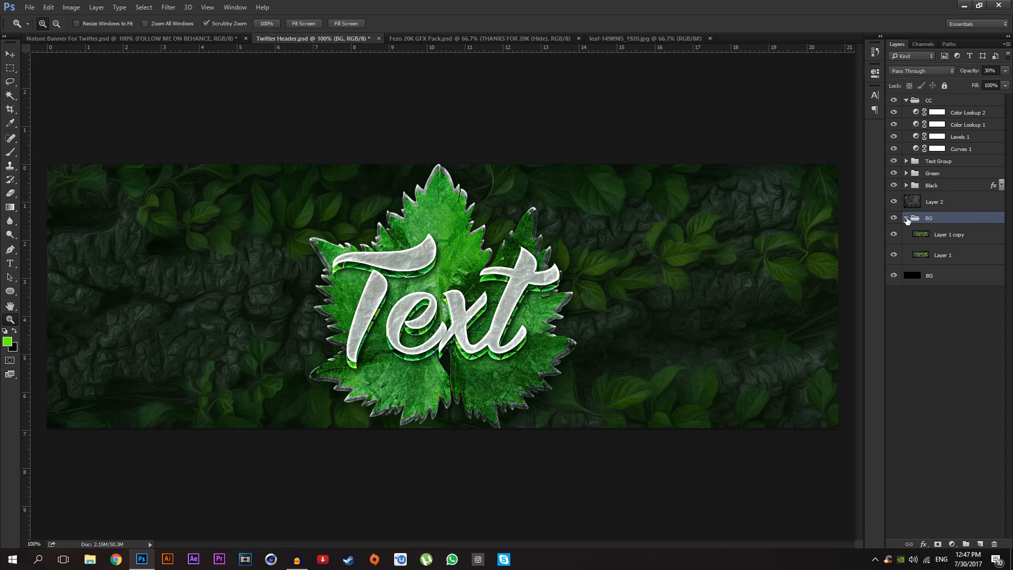
pyautogui.click(906, 218)
# Step: Create a new layer directly above Layer 2 for brush painting and set its blend mode to Overlay
pyautogui.click(930, 208)
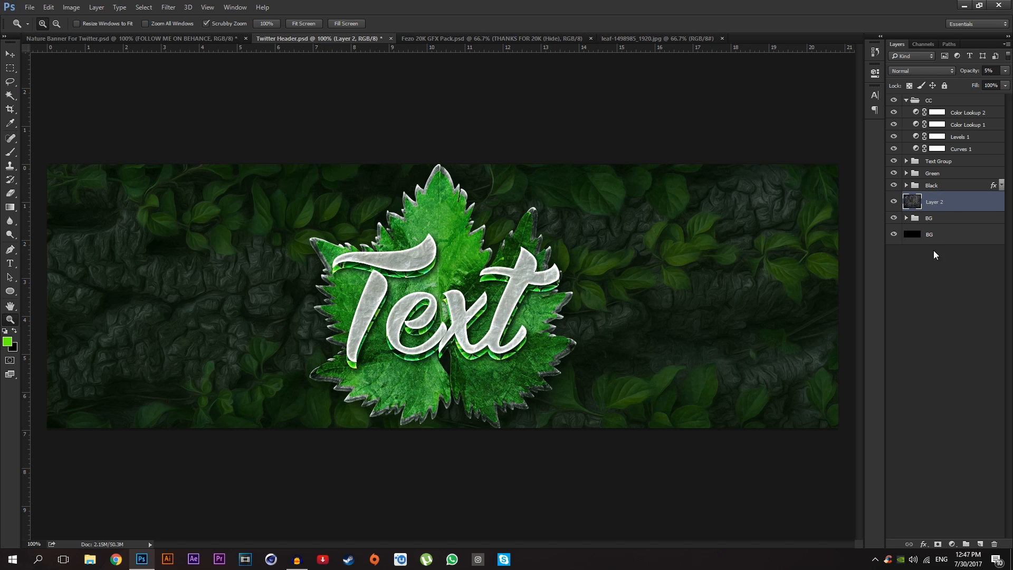
pyautogui.click(980, 544)
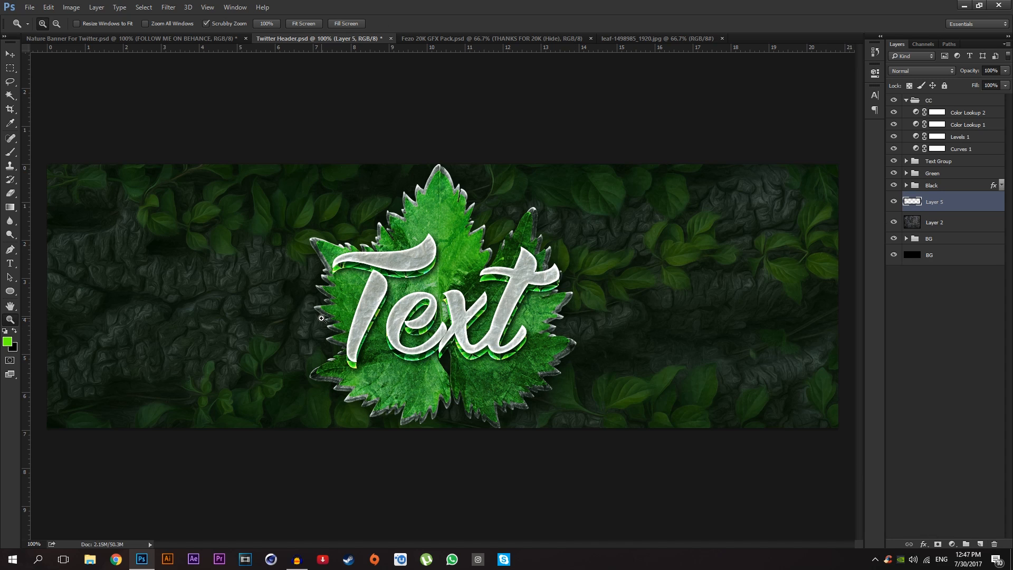
pyautogui.press('b')
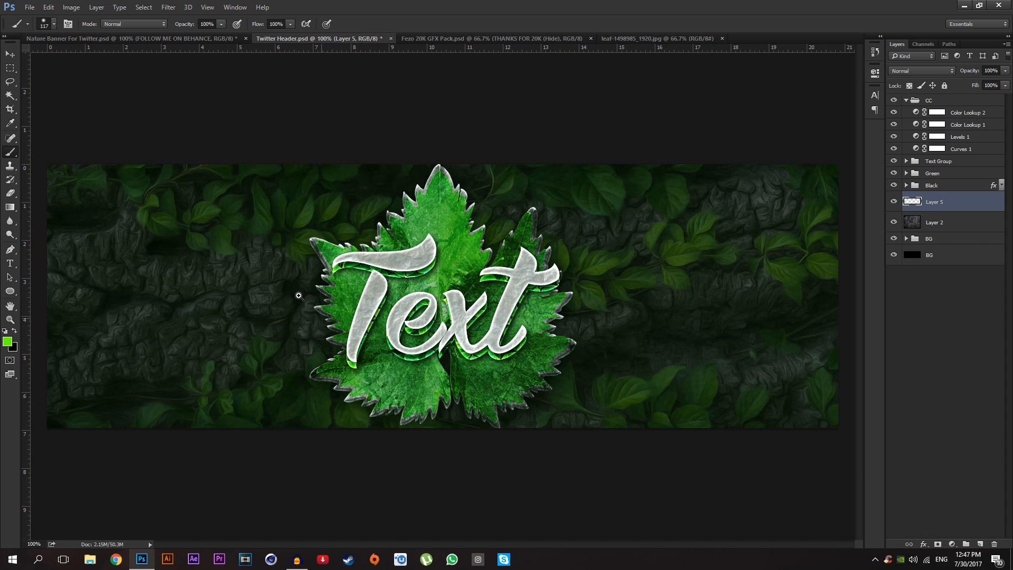
pyautogui.click(913, 71)
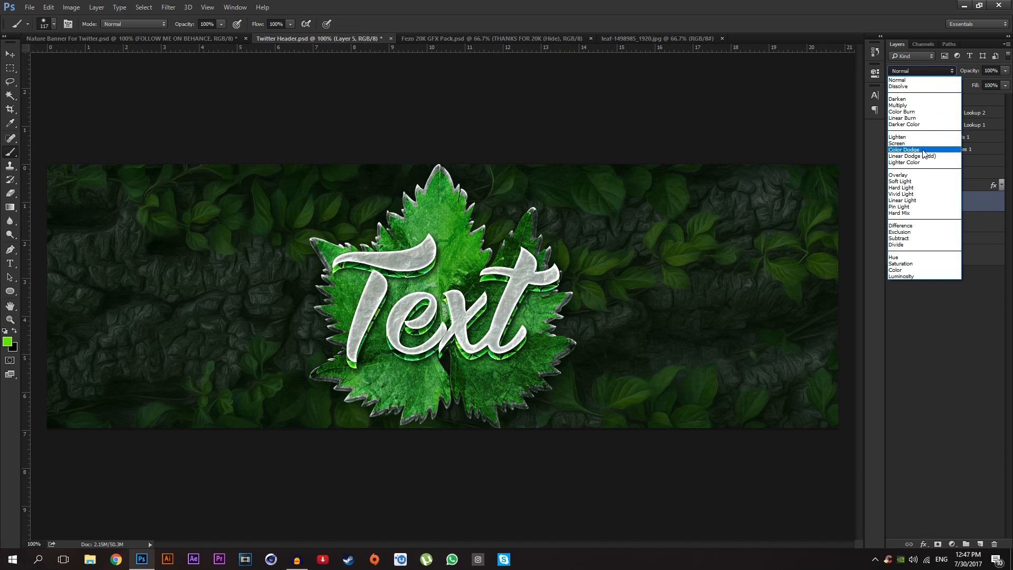
pyautogui.click(900, 174)
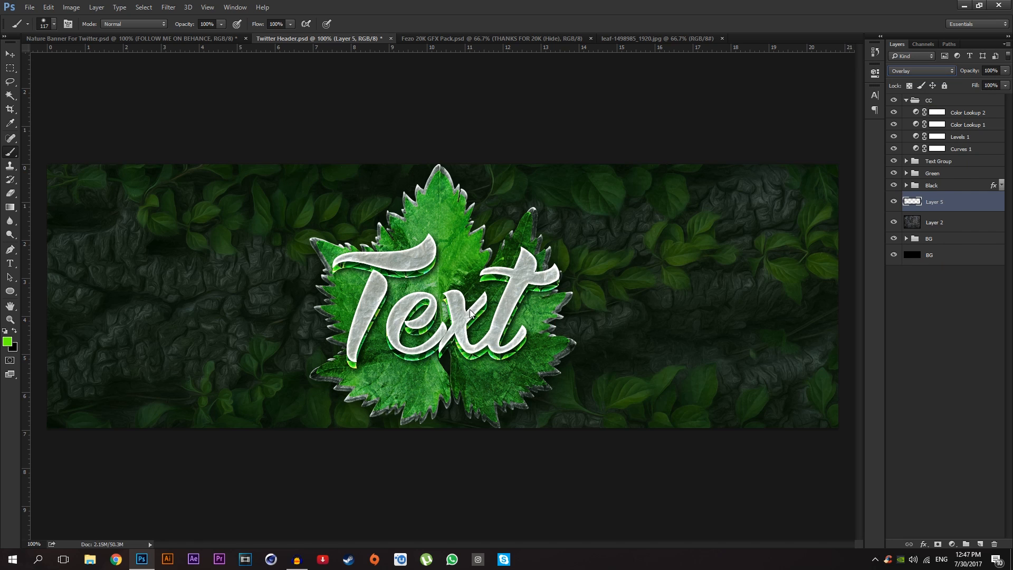
# Step: Paint bright green with a 241 px brush over the banner's lower-right, lower-left and upper-left background leaves
pyautogui.moveTo(494, 336); pyautogui.dragTo(540, 321)
pyautogui.moveTo(505, 356)
pyautogui.mouseDown()
pyautogui.moveTo(526, 366)
pyautogui.moveTo(478, 380)
pyautogui.moveTo(540, 358)
pyautogui.moveTo(516, 329)
pyautogui.moveTo(550, 362)
pyautogui.moveTo(625, 387)
pyautogui.mouseUp()
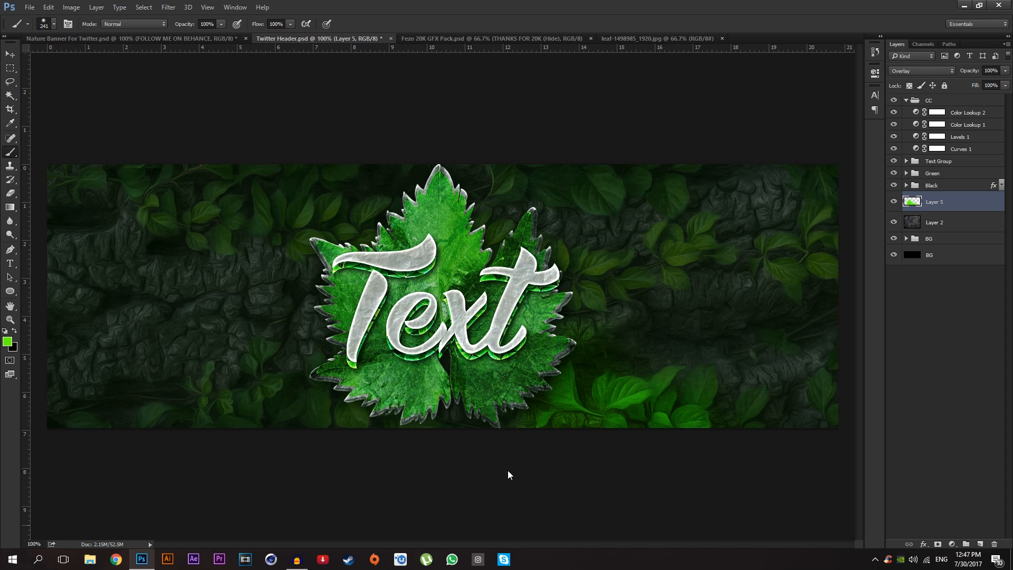
pyautogui.moveTo(314, 372)
pyautogui.mouseDown()
pyautogui.moveTo(281, 377)
pyautogui.moveTo(198, 429)
pyautogui.mouseUp()
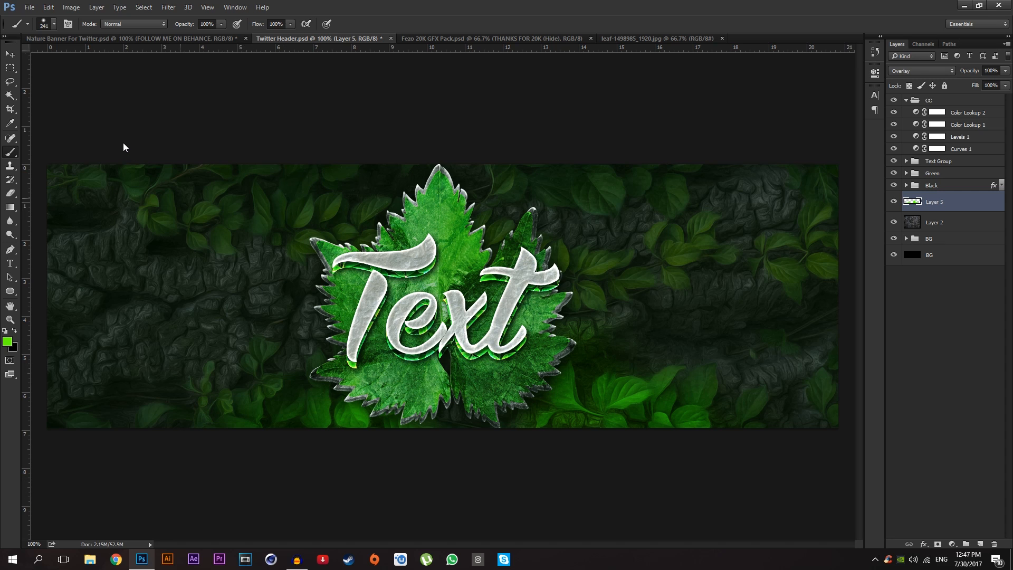
pyautogui.moveTo(113, 140); pyautogui.dragTo(229, 172)
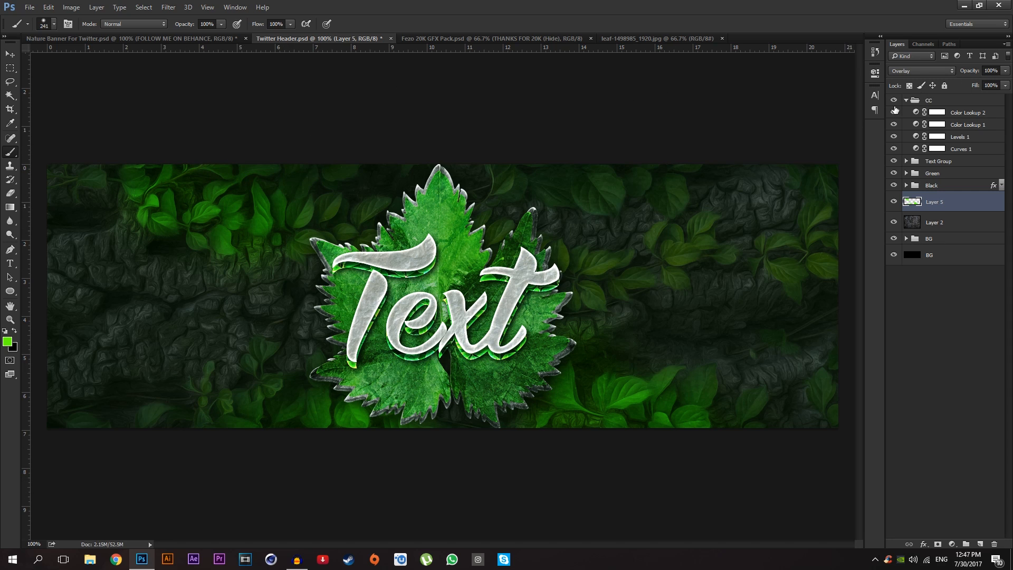
# Step: Reduce the opacity of the green Overlay paint layer, trying 90% and settling on 85%
pyautogui.click(976, 72)
pyautogui.write('90')
pyautogui.press('Return')
pyautogui.press('z')
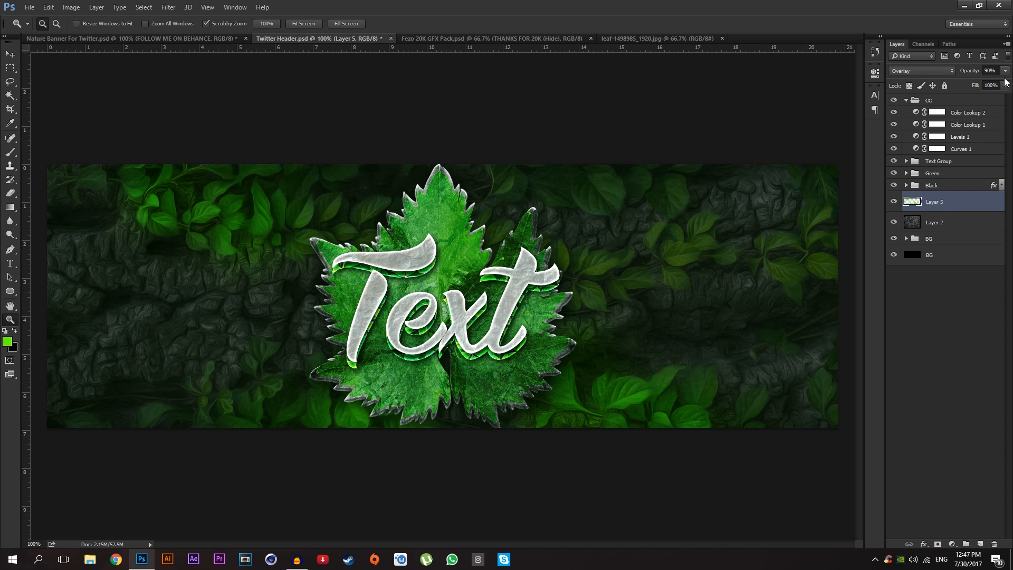
pyautogui.moveTo(995, 71); pyautogui.dragTo(929, 74)
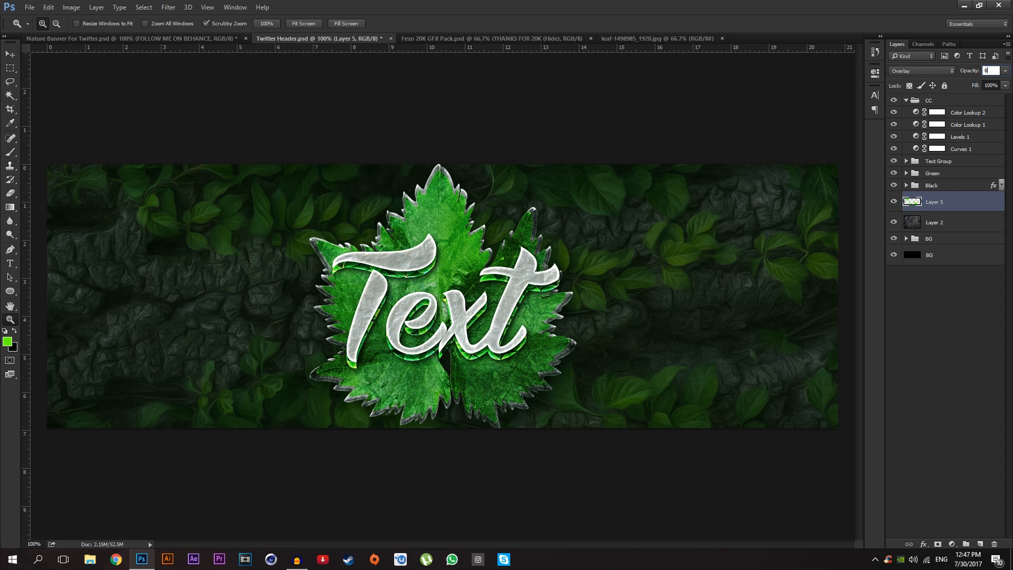
pyautogui.write('85')
pyautogui.press('Return')
# Step: Review the whole header at a smaller scale and compare it with the Nature Banner For Twitter.psd reference
pyautogui.moveTo(571, 261); pyautogui.dragTo(547, 255)
pyautogui.click(535, 259)
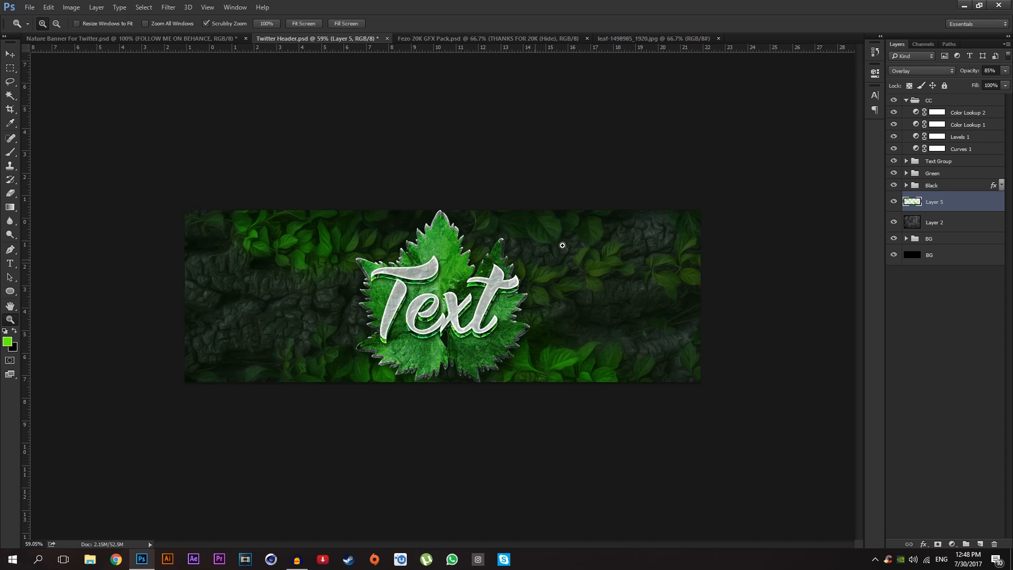
pyautogui.click(119, 39)
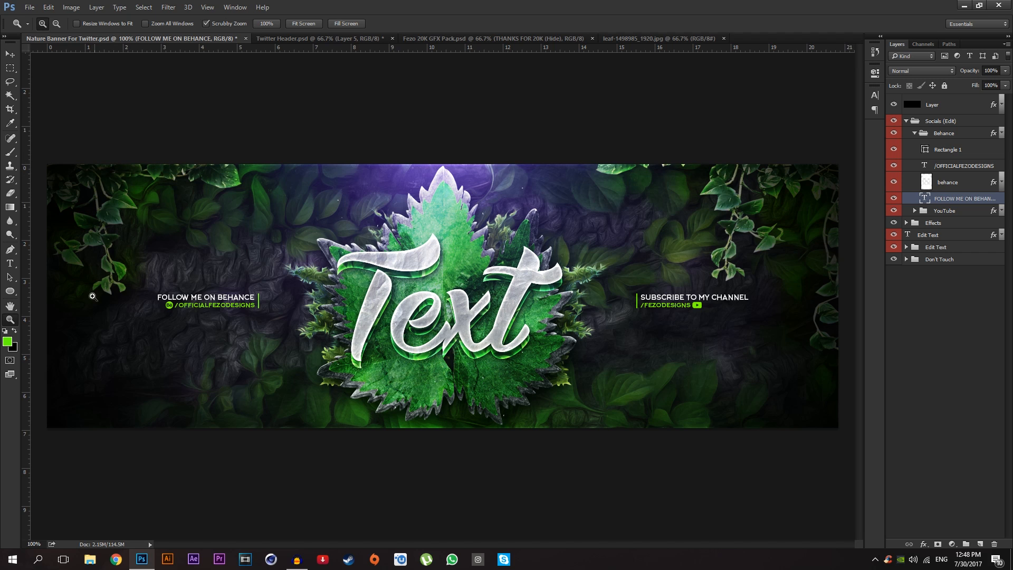
# Step: Collapse the CC group in Twitter Header.psd and add a new empty layer above it
pyautogui.click(317, 38)
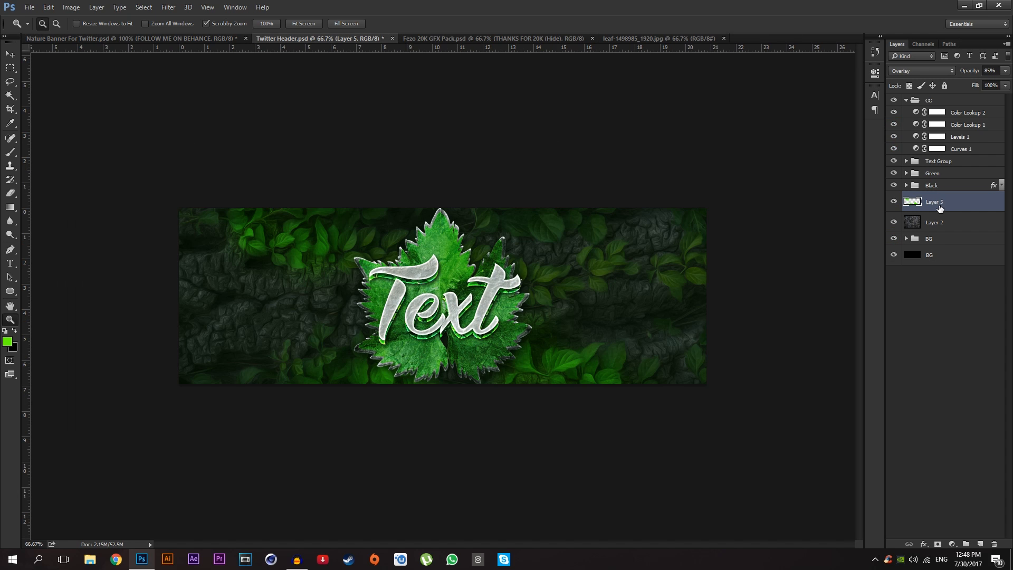
pyautogui.click(906, 100)
pyautogui.click(942, 100)
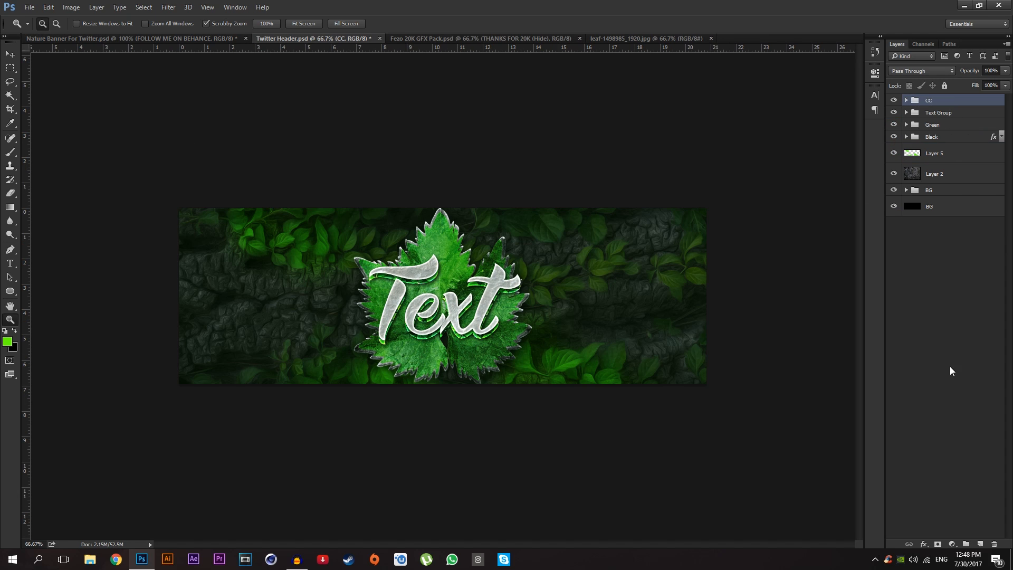
pyautogui.click(980, 543)
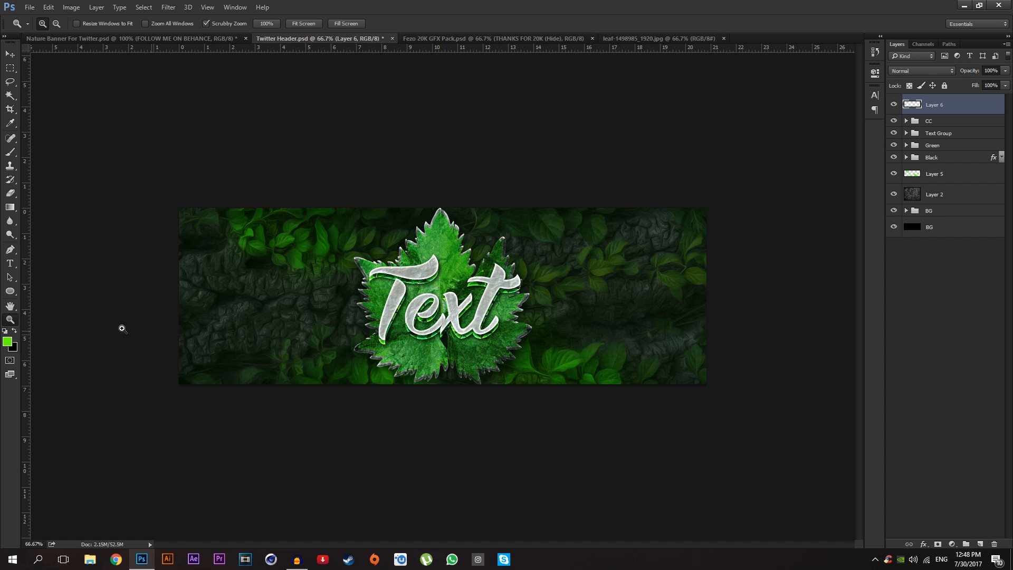
# Step: Reset the colours to default with white as the foreground and fill the new top layer with white
pyautogui.press('d')
pyautogui.click(8, 341)
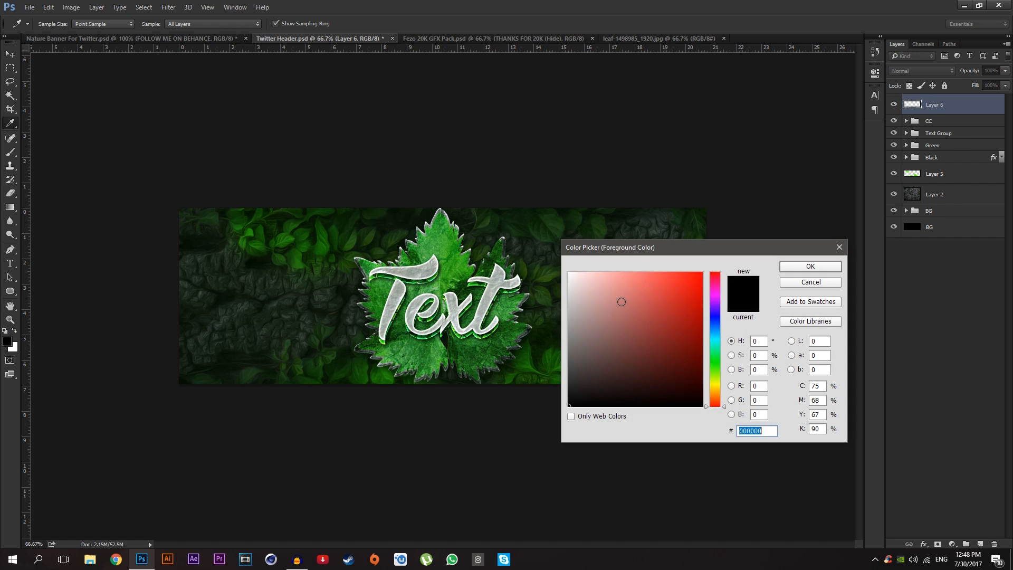
pyautogui.click(793, 281)
pyautogui.press('z')
pyautogui.press('x')
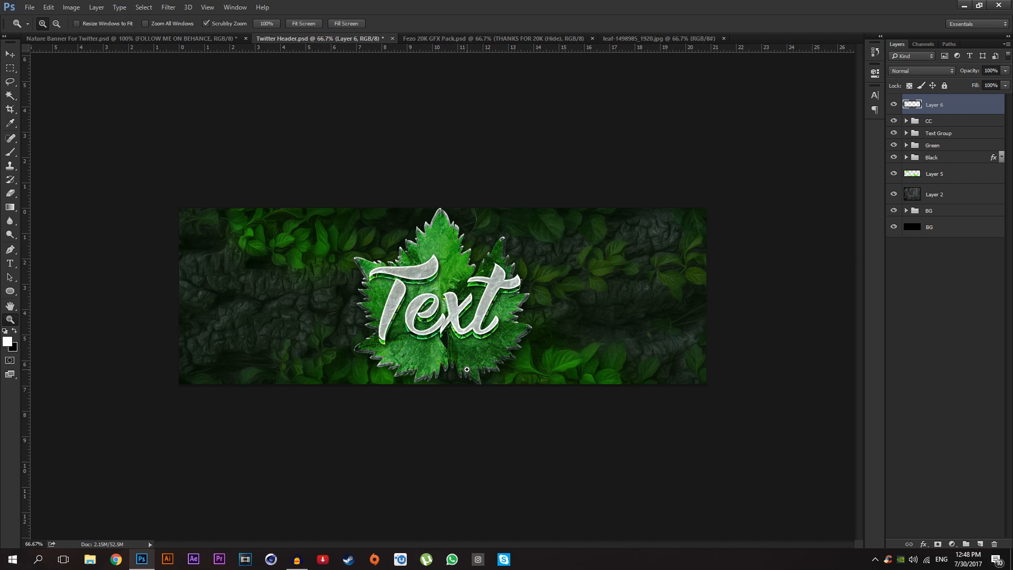
pyautogui.hotkey('alt', 'BackSpace')
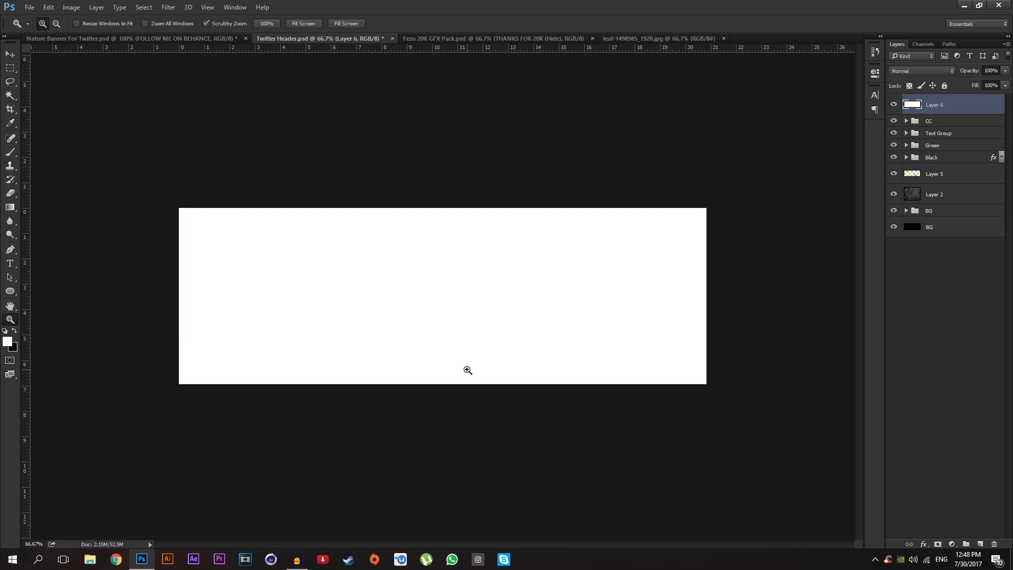
# Step: Apply a Lens Correction vignette to the white layer with an amount of -100 and a midpoint of +60
pyautogui.click(162, 11)
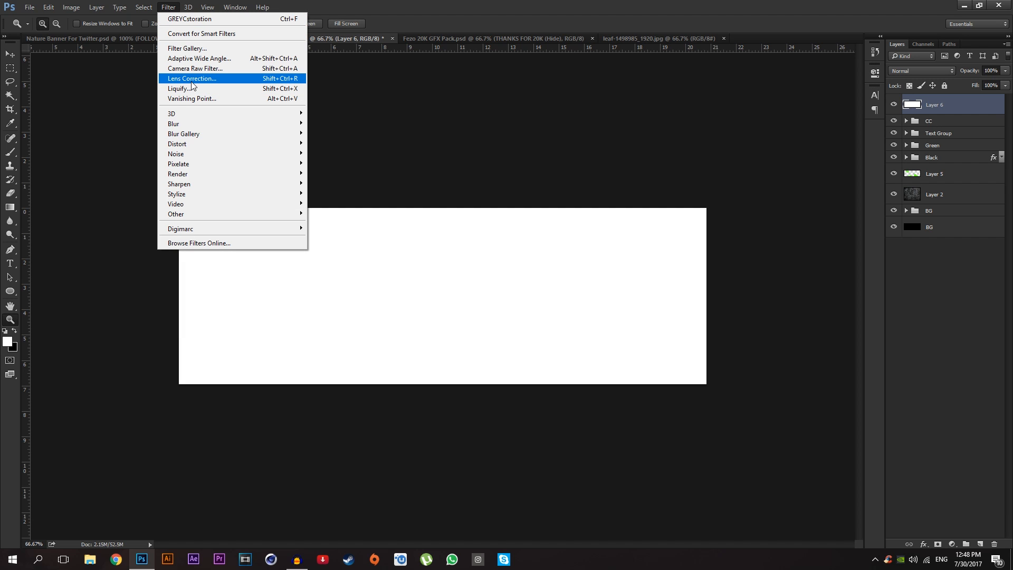
pyautogui.click(192, 81)
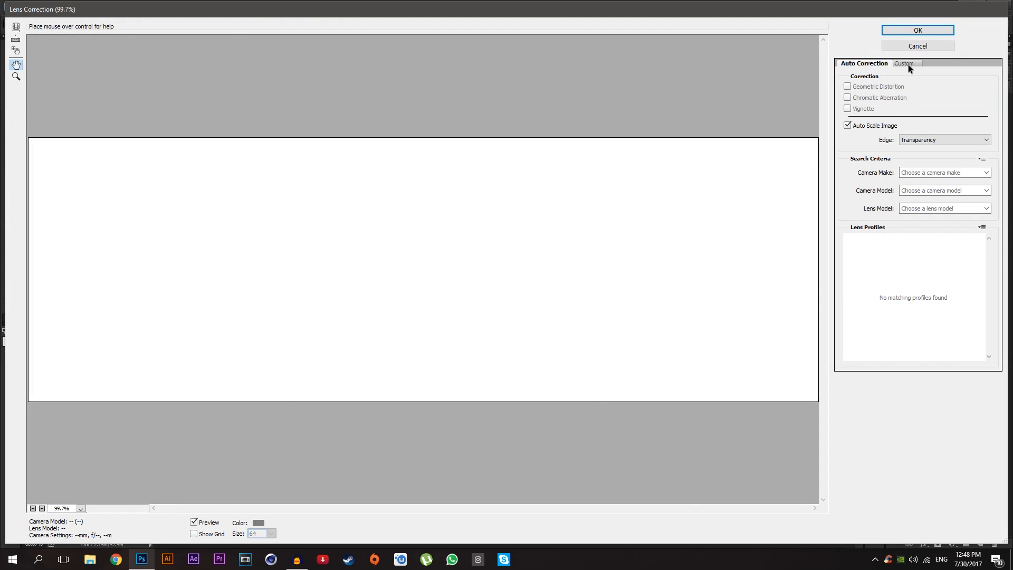
pyautogui.click(904, 63)
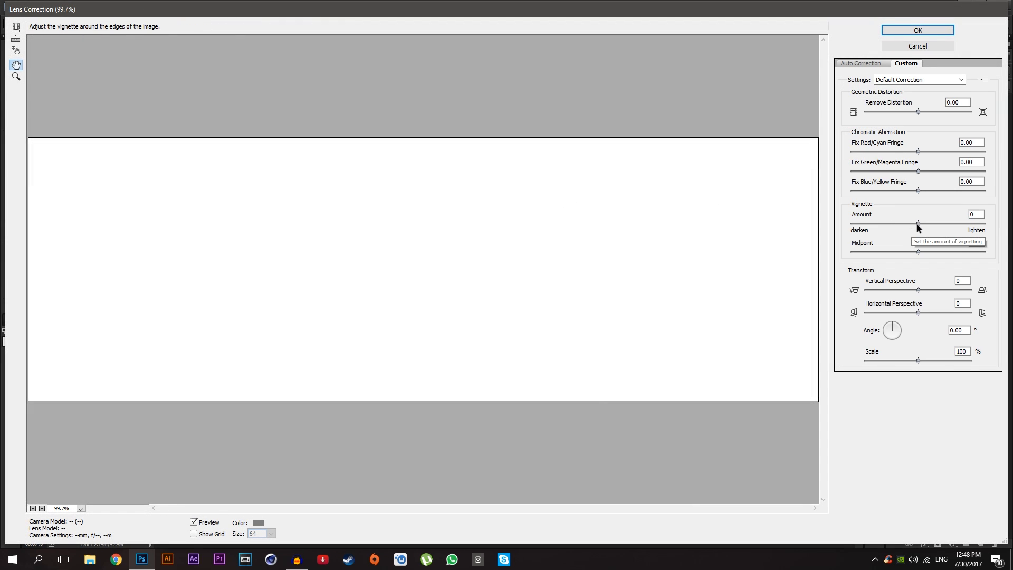
pyautogui.moveTo(918, 224); pyautogui.dragTo(824, 227)
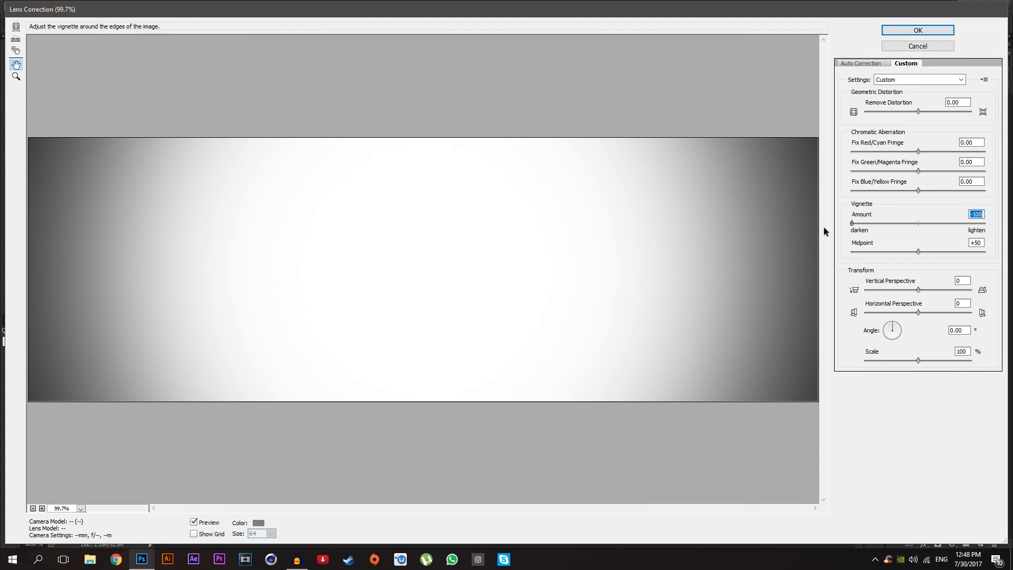
pyautogui.moveTo(914, 252); pyautogui.dragTo(930, 253)
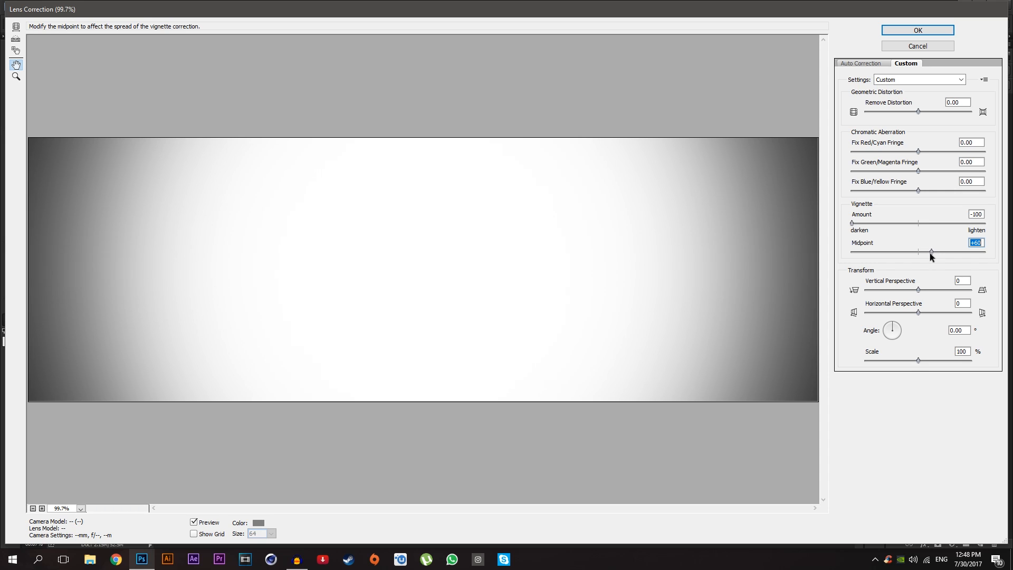
pyautogui.click(920, 28)
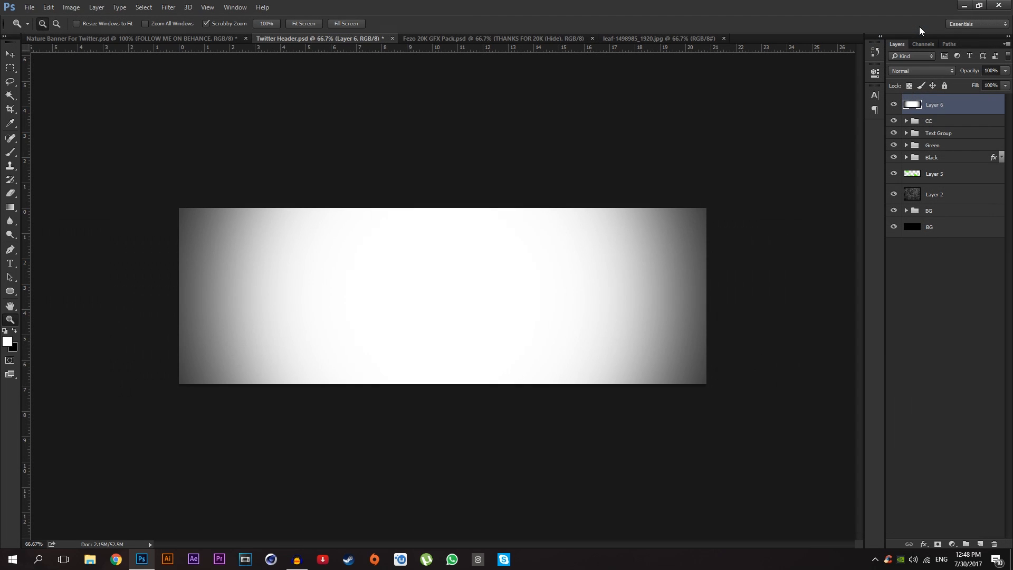
# Step: Set the vignette layer's blend mode to Multiply and duplicate it, giving the copy 50% opacity
pyautogui.click(919, 71)
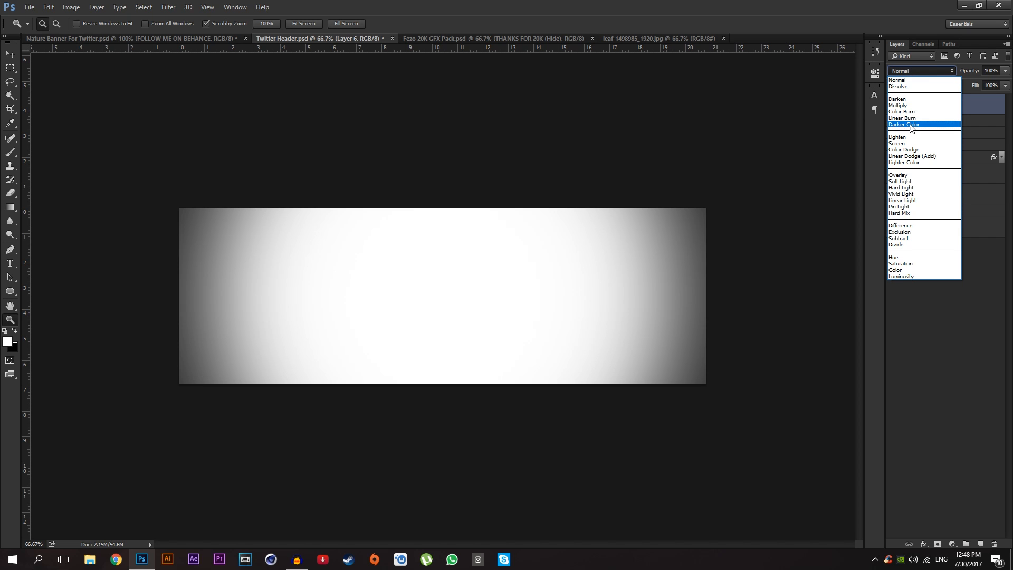
pyautogui.click(909, 106)
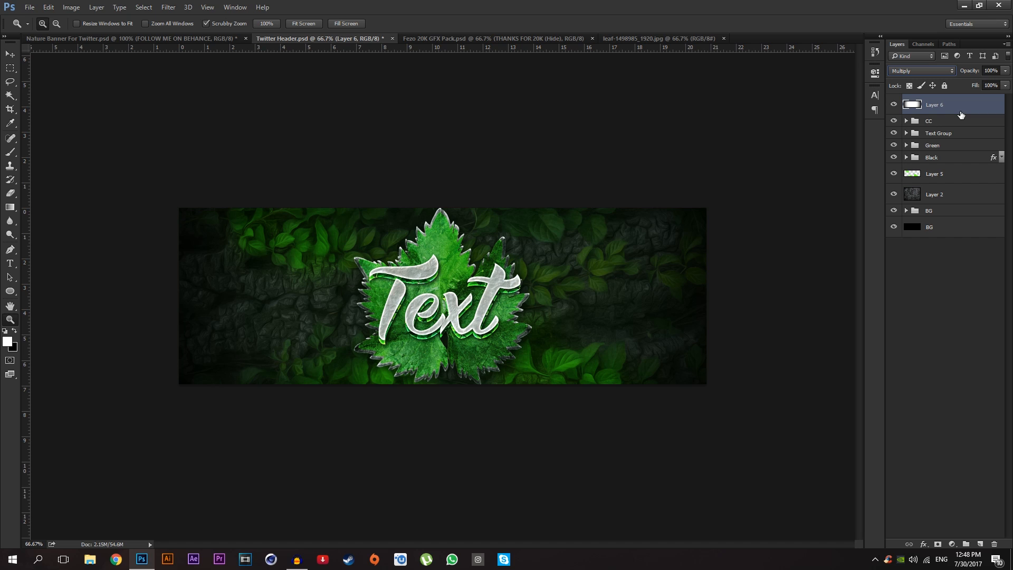
pyautogui.hotkey('ctrl', 'j')
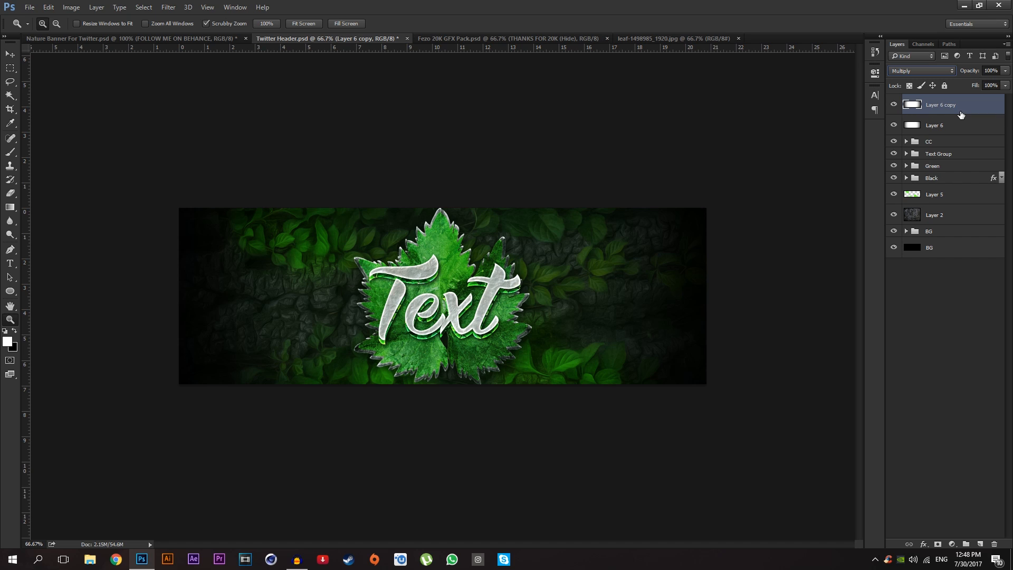
pyautogui.click(998, 70)
pyautogui.write('50')
pyautogui.press('Return')
# Step: Compare the vignetted header with the Nature Banner For Twitter.psd reference at the same 66.67% zoom
pyautogui.click(217, 40)
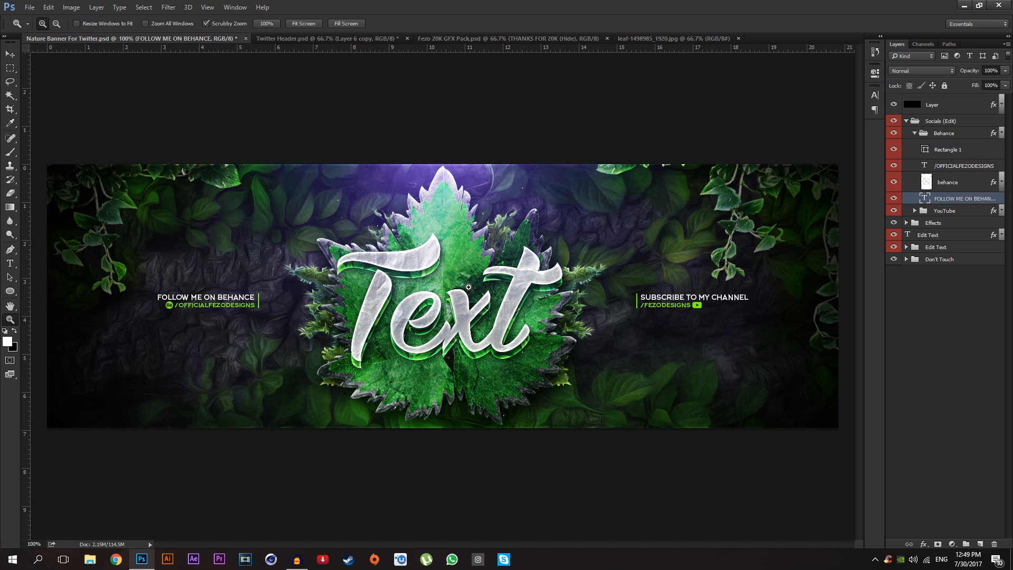
pyautogui.hotkey('ctrl', '-')
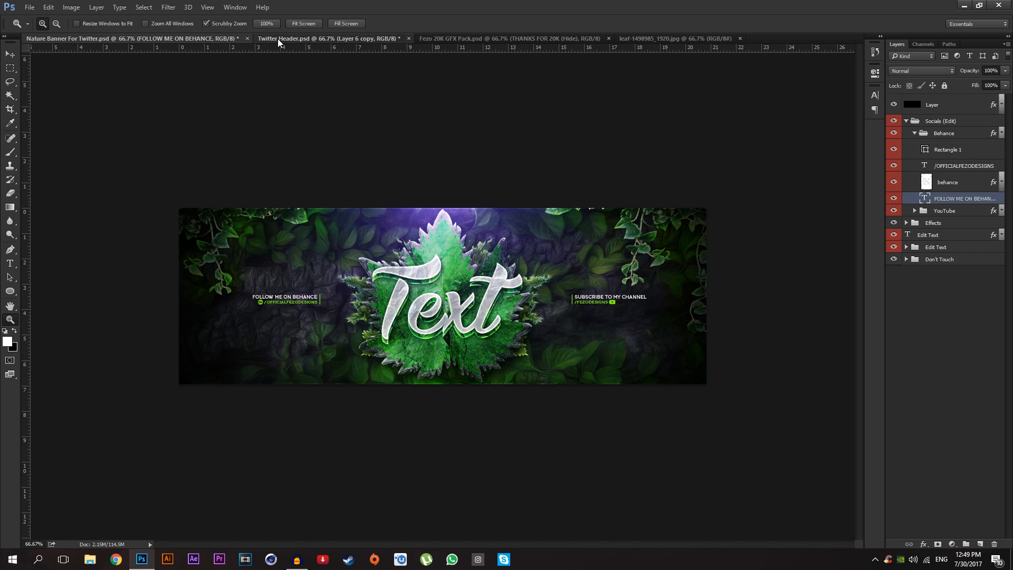
pyautogui.click(283, 39)
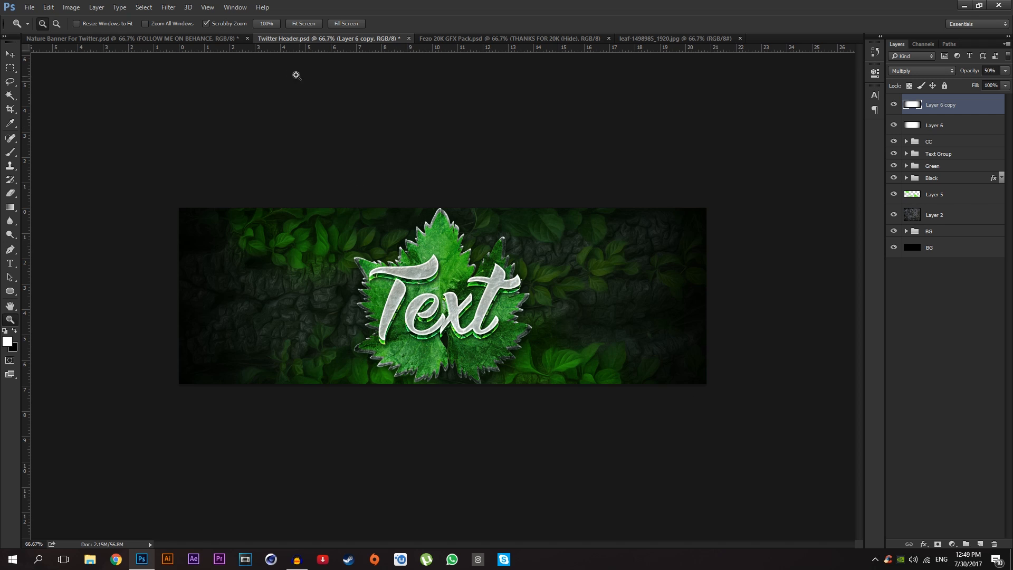
pyautogui.click(201, 38)
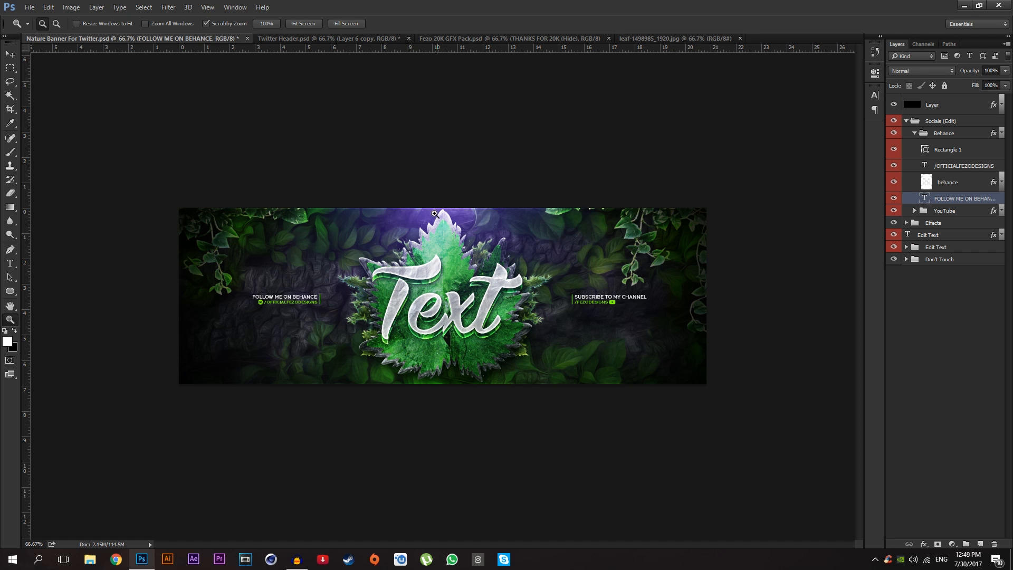
pyautogui.click(279, 39)
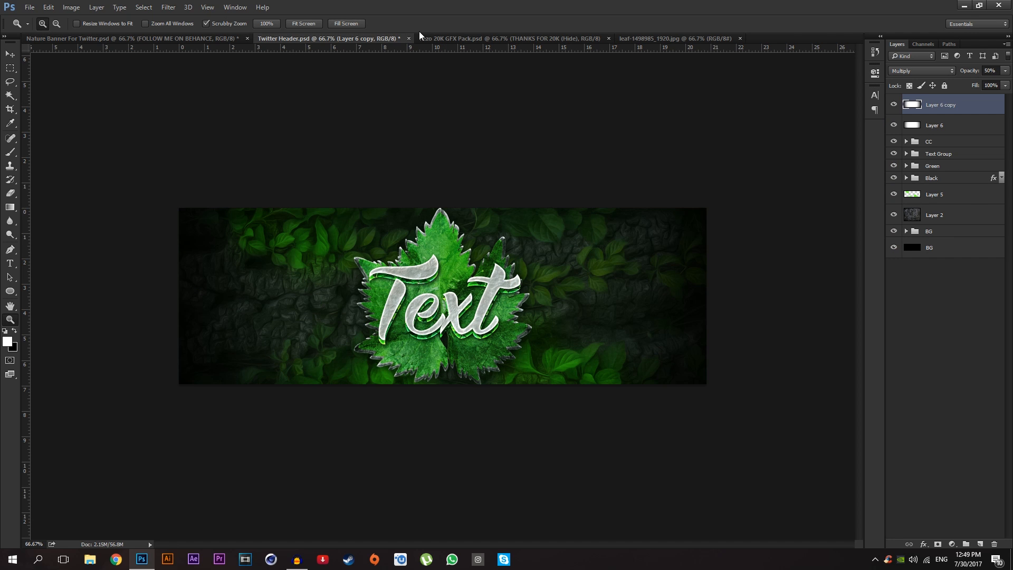
# Step: Hide the THANKS FOR 20K layer in Fezo 20K GFX Pack.psd and add a new layer above it
pyautogui.click(435, 38)
pyautogui.click(894, 104)
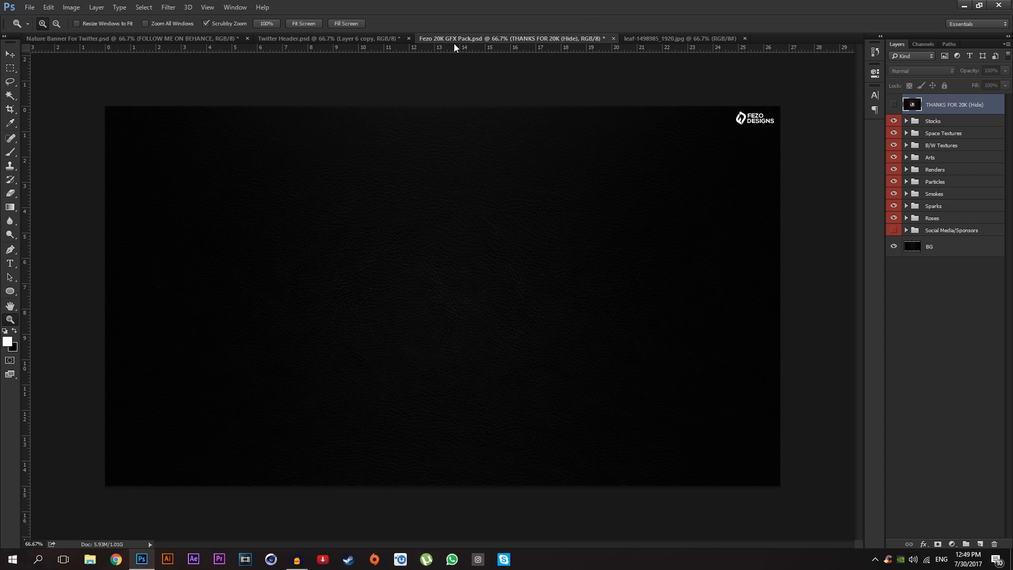
pyautogui.click(979, 544)
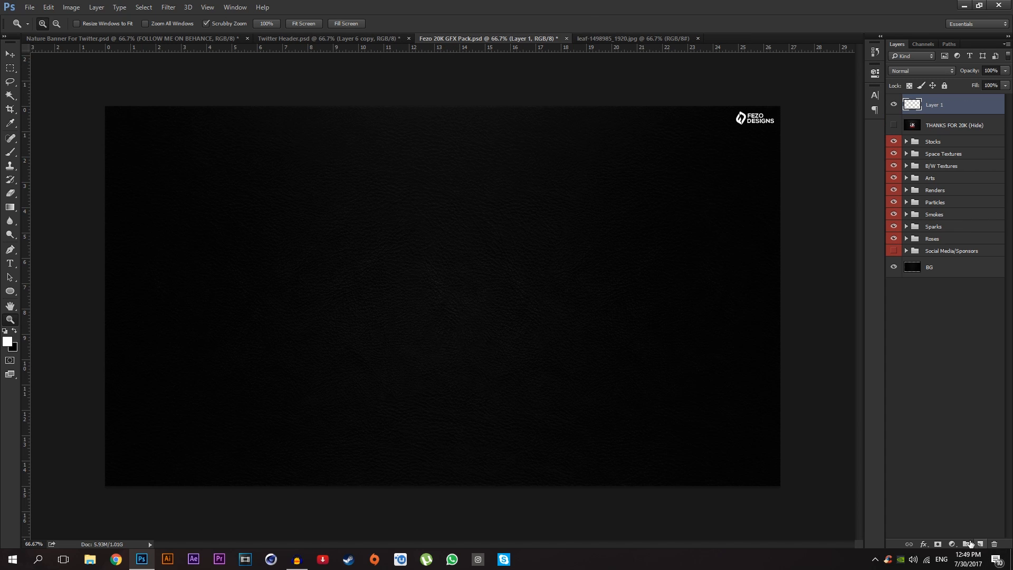
# Step: Check the reference banner's purple glow, enlarge the brush to 763 px and set the foreground colour to violet 4e00ff
pyautogui.press('b')
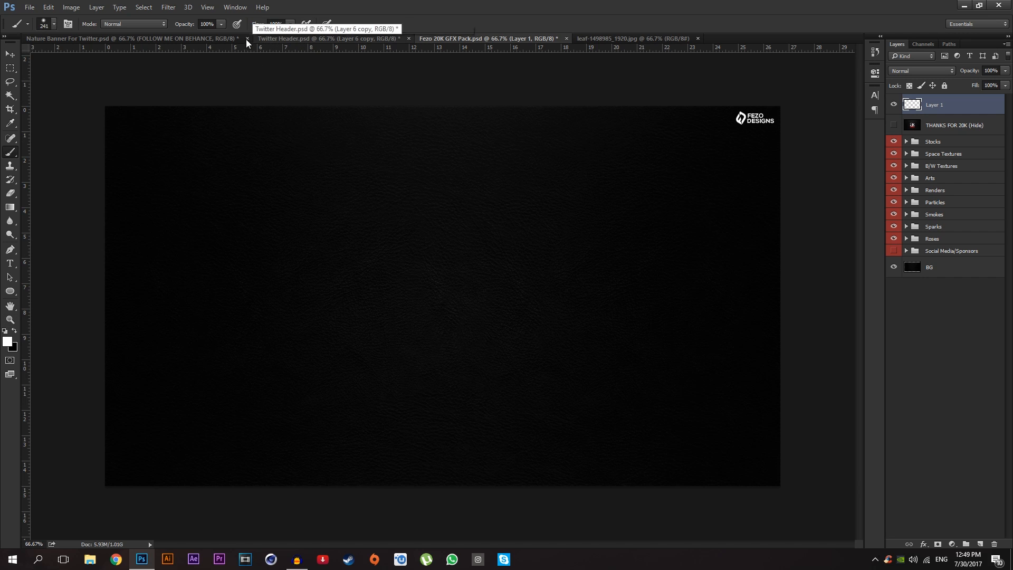
pyautogui.click(226, 40)
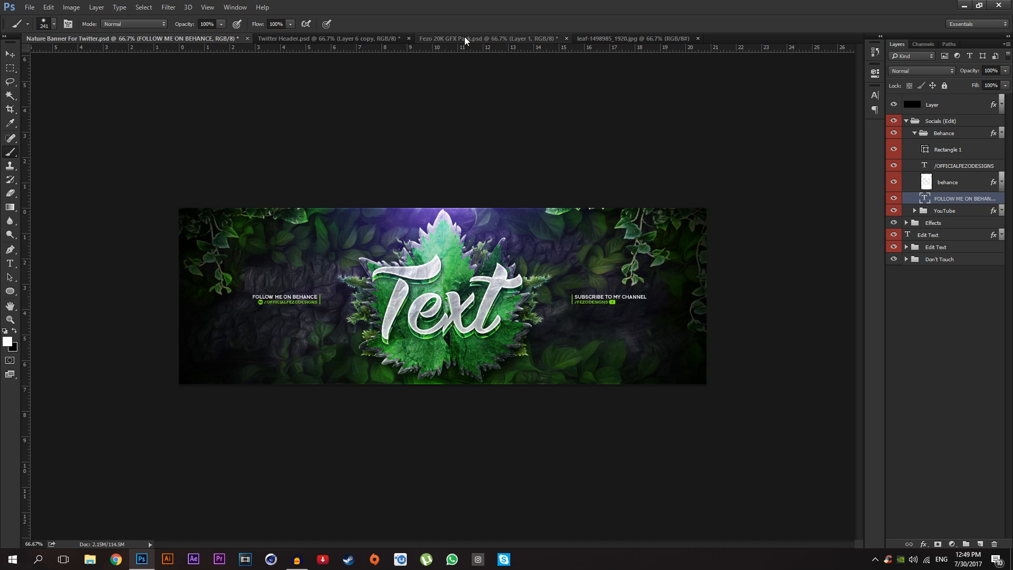
pyautogui.click(488, 39)
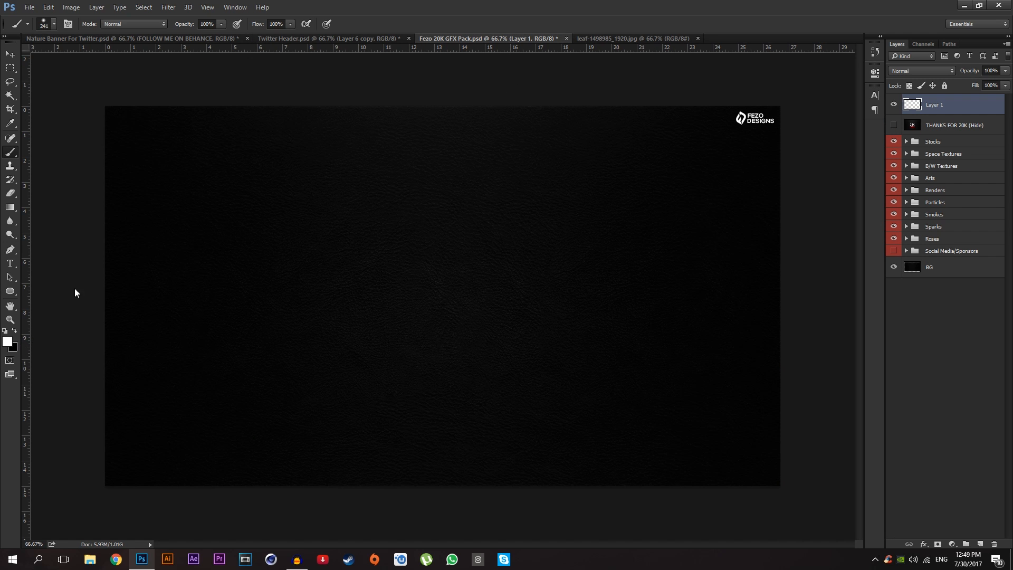
pyautogui.moveTo(415, 303)
pyautogui.mouseDown()
pyautogui.moveTo(612, 210)
pyautogui.moveTo(578, 213)
pyautogui.moveTo(603, 196)
pyautogui.moveTo(582, 218)
pyautogui.mouseUp()
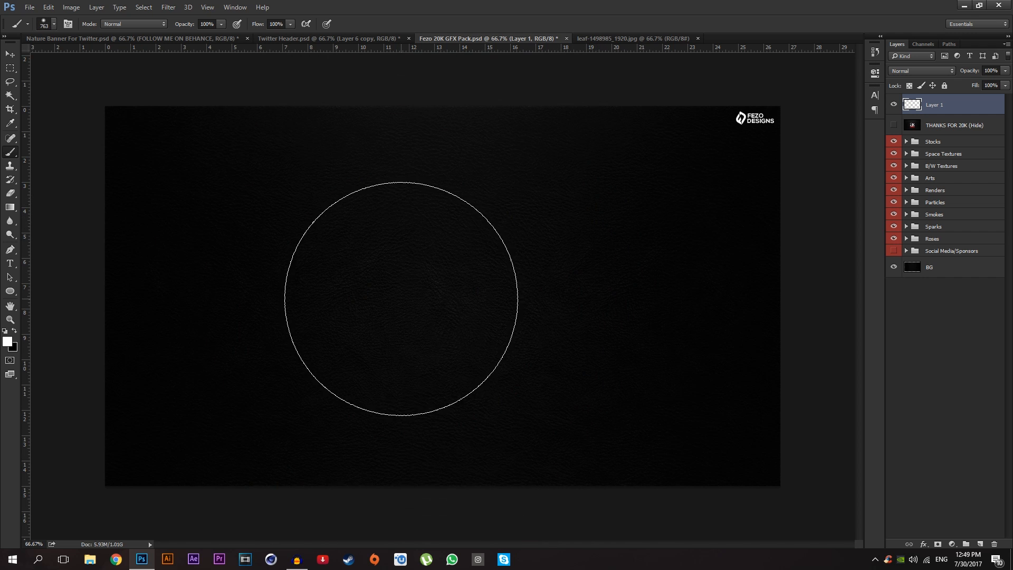
pyautogui.click(7, 342)
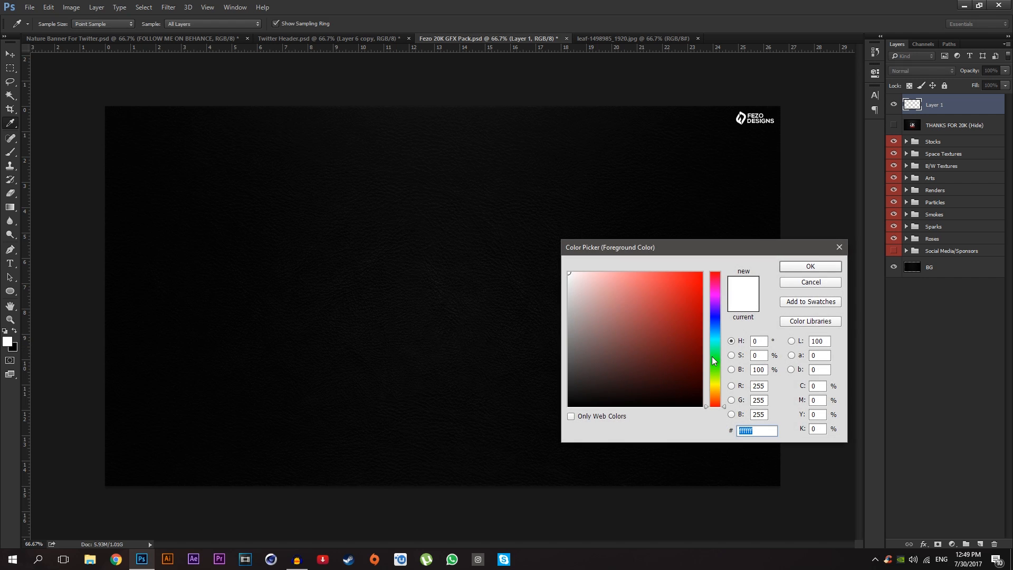
pyautogui.click(714, 308)
pyautogui.moveTo(714, 309); pyautogui.dragTo(712, 309)
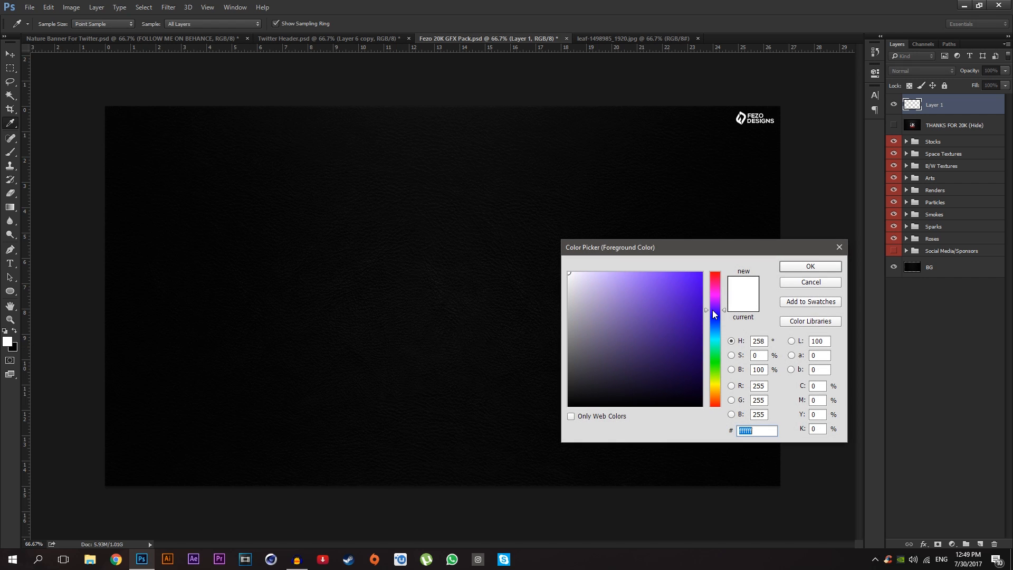
pyautogui.write('4800ff')
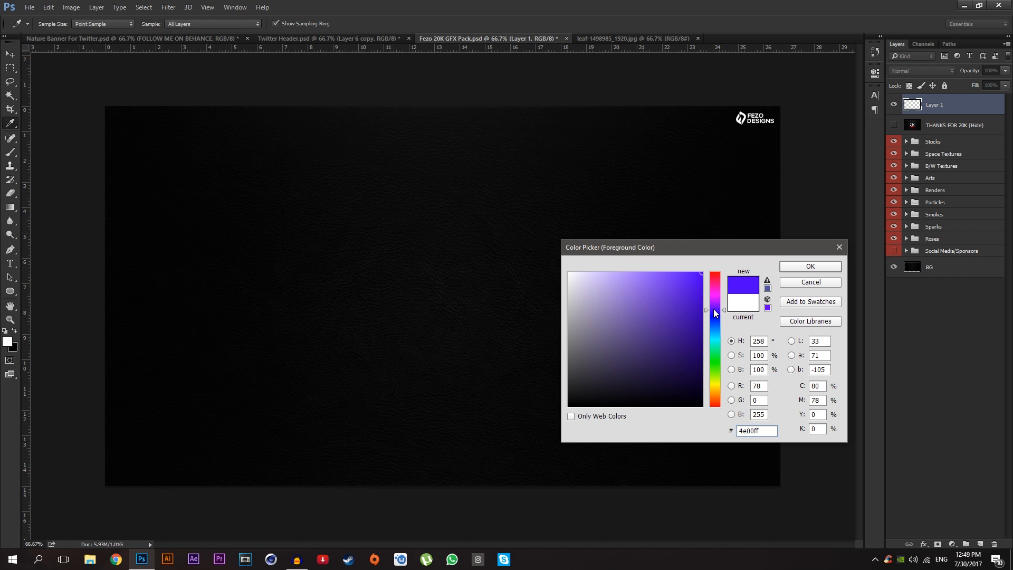
pyautogui.click(805, 268)
pyautogui.press('b')
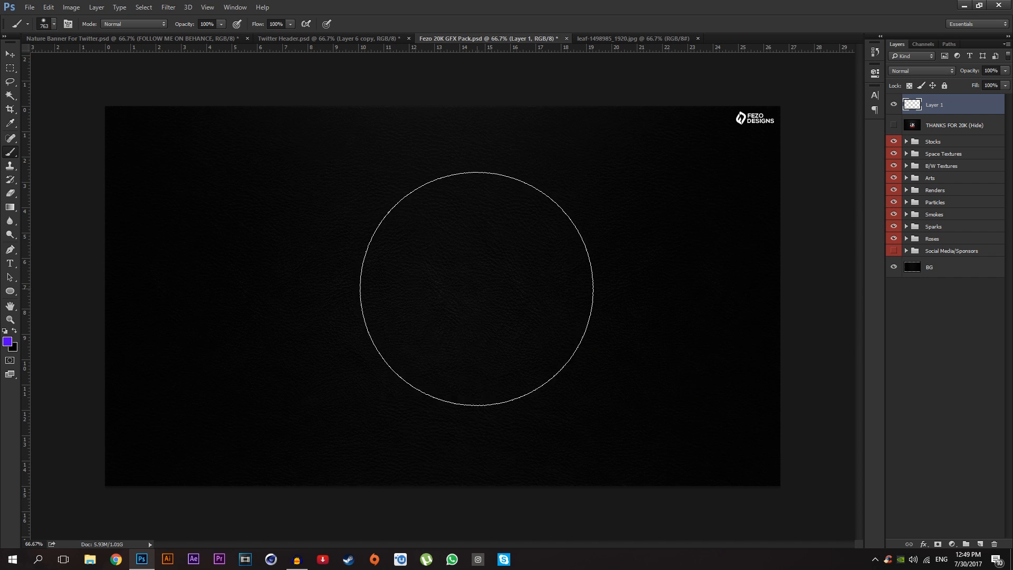
pyautogui.moveTo(414, 303)
pyautogui.mouseDown()
pyautogui.moveTo(451, 303)
pyautogui.moveTo(444, 299)
pyautogui.mouseUp()
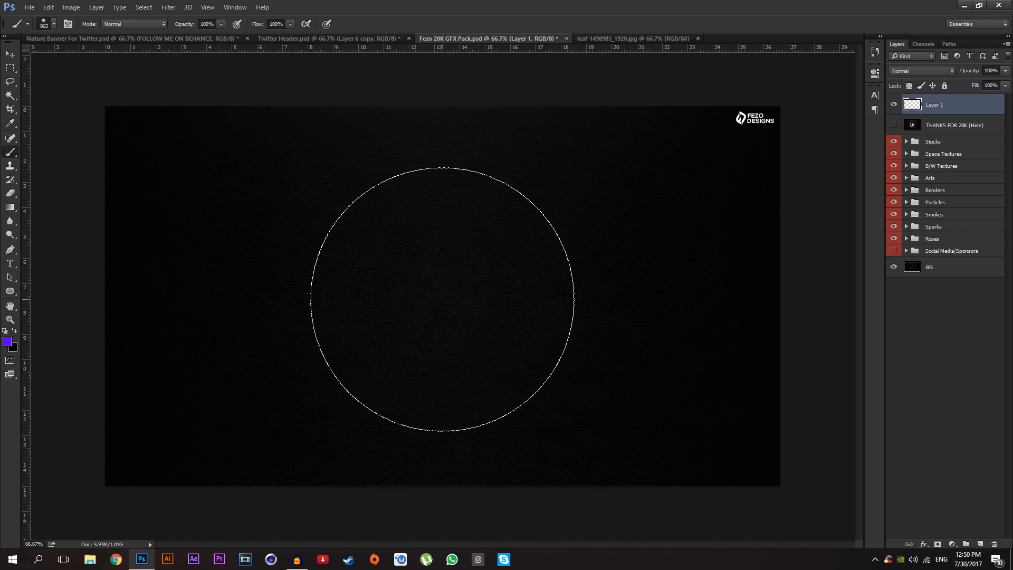
pyautogui.click(442, 299)
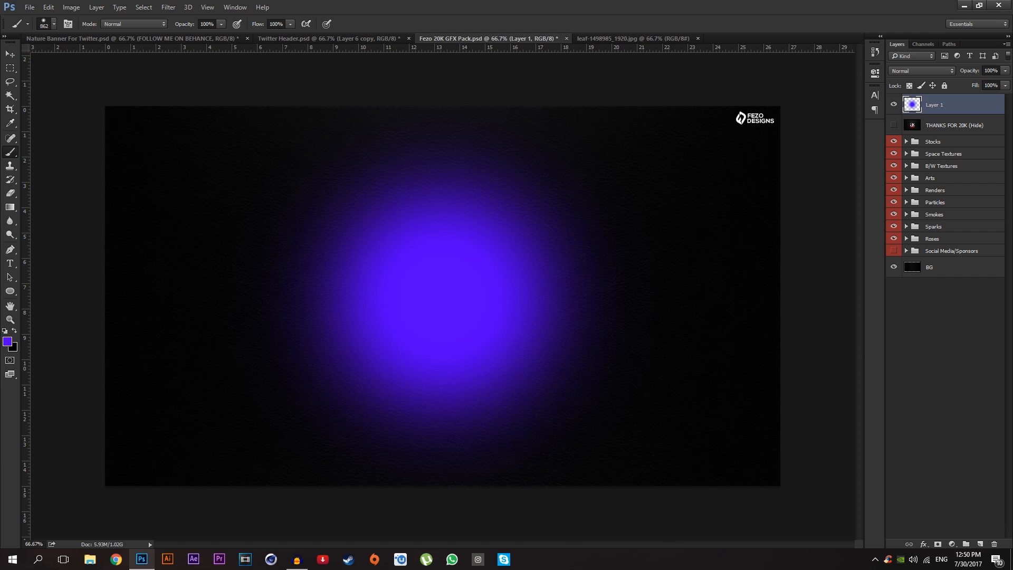
pyautogui.hotkey('ctrl', 'z')
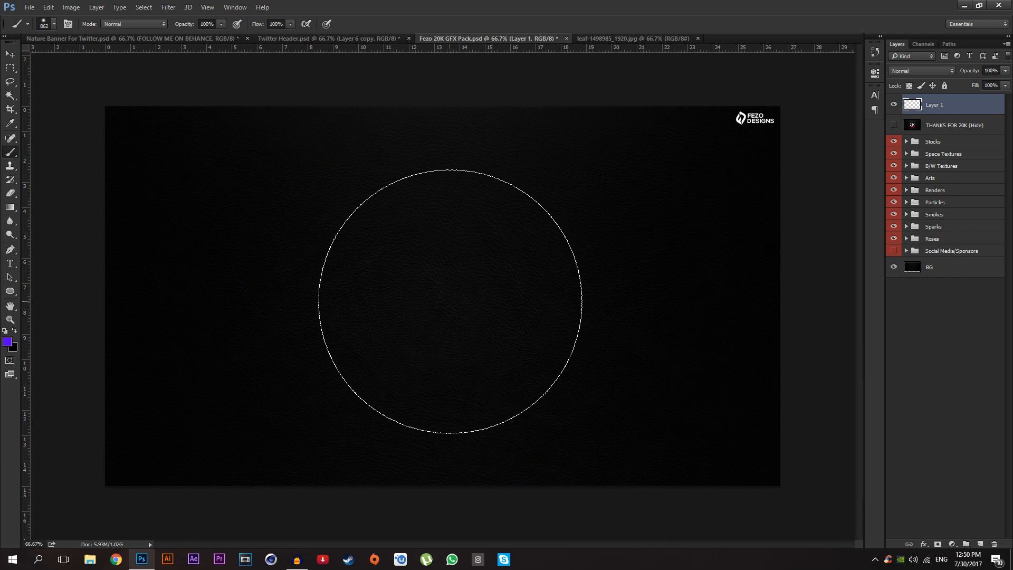
# Step: Paint one soft violet dab with a 916 px brush at the canvas centre and add an empty layer above it
pyautogui.moveTo(450, 301); pyautogui.dragTo(460, 299)
pyautogui.click(449, 298)
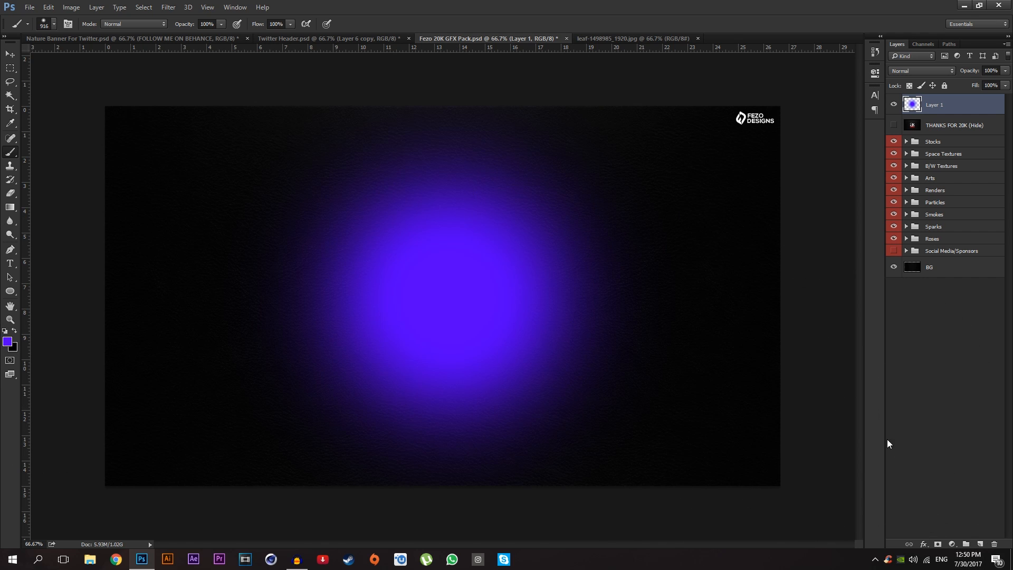
pyautogui.click(979, 544)
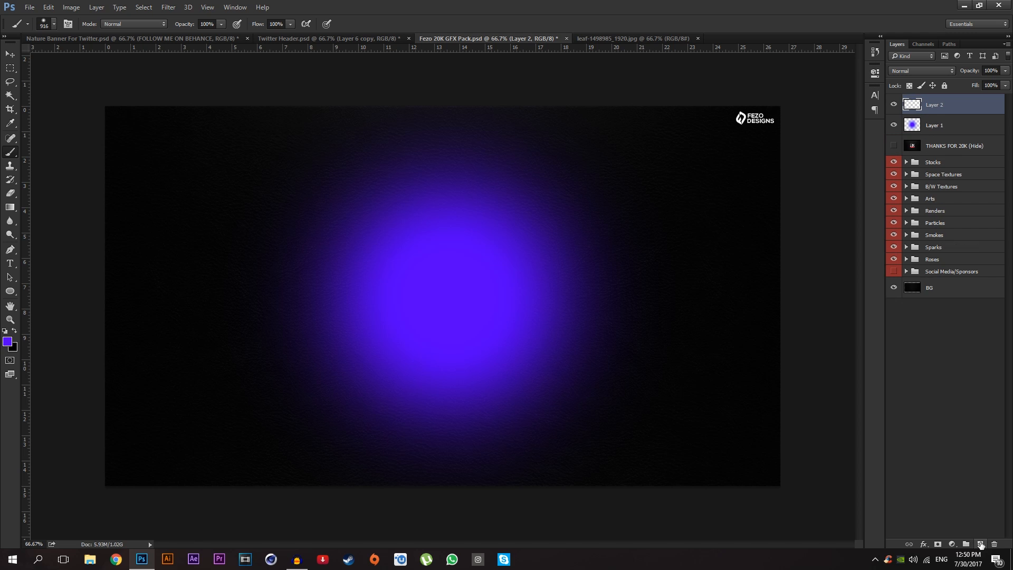
# Step: Paint one soft white (ffffff) dab with a 529 px brush at the centre of the violet glow on Layer 2
pyautogui.click(7, 342)
pyautogui.write('ffffff')
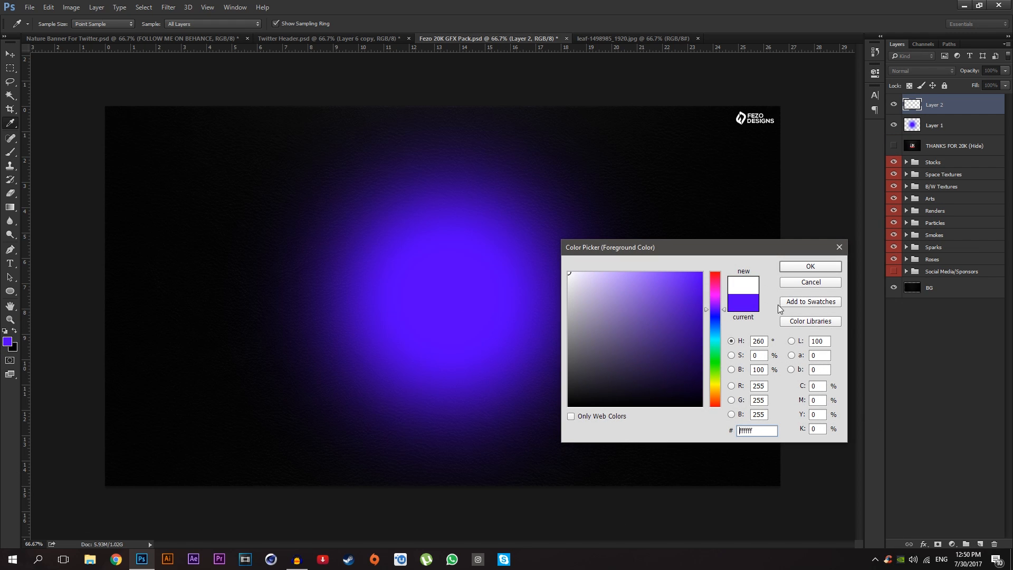
pyautogui.click(803, 276)
pyautogui.moveTo(464, 293)
pyautogui.mouseDown()
pyautogui.moveTo(407, 304)
pyautogui.moveTo(457, 299)
pyautogui.mouseUp()
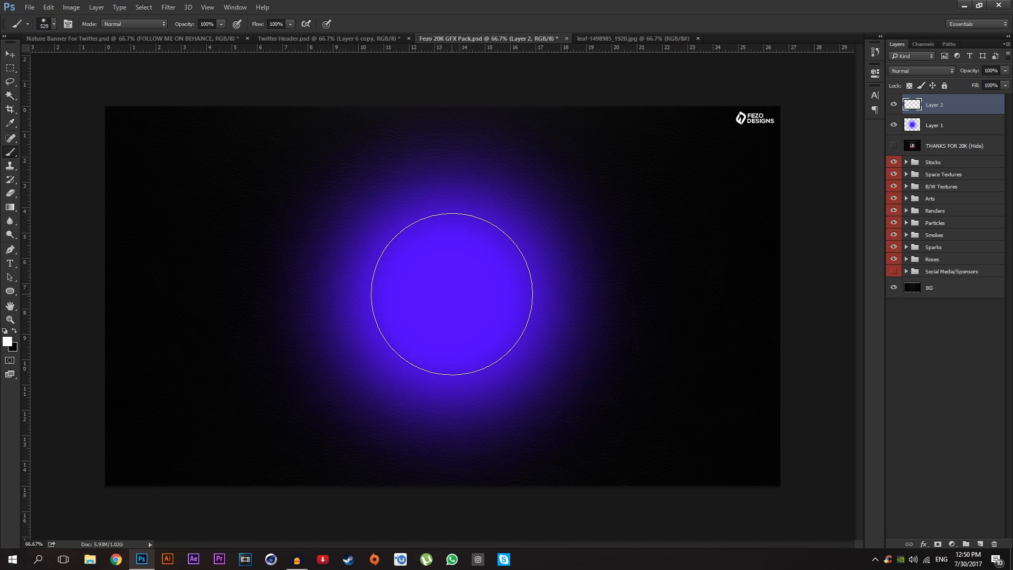
pyautogui.click(453, 292)
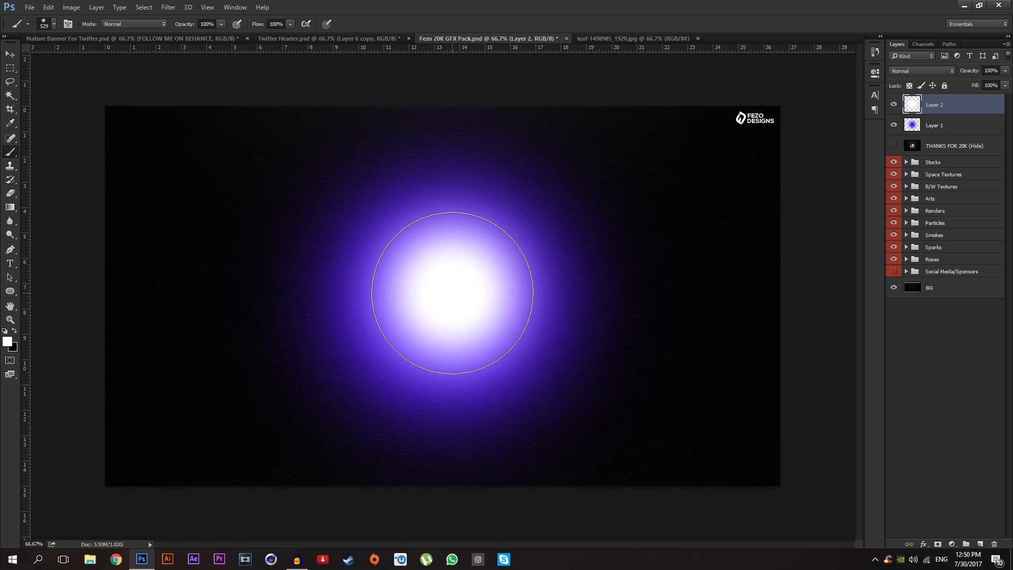
# Step: Set the white dab's layer to Overlay blending and merge it with the violet dab on Layer 1
pyautogui.click(934, 71)
pyautogui.click(904, 179)
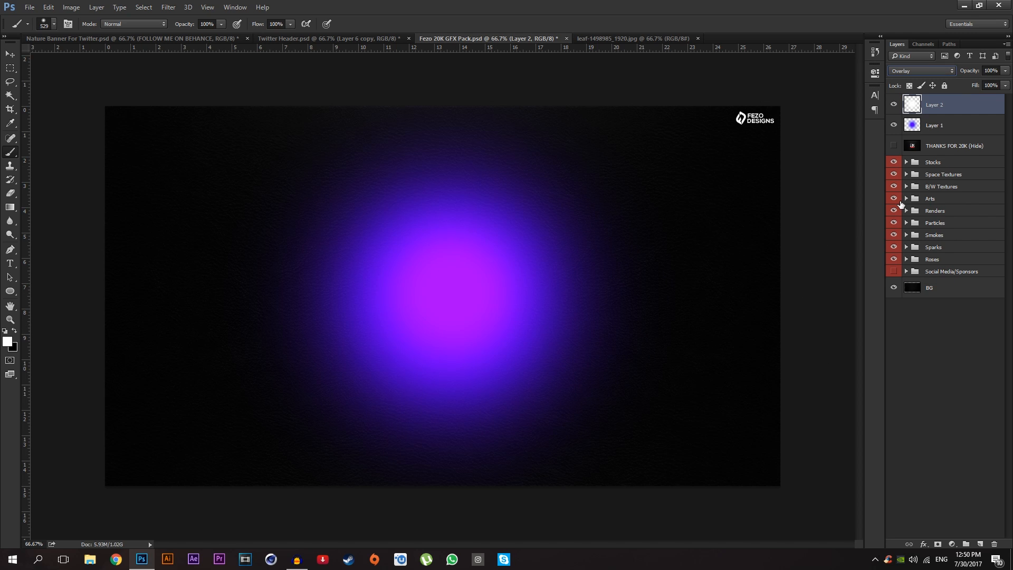
pyautogui.keyDown('shift'); pyautogui.click(965, 131); pyautogui.keyUp('shift')
pyautogui.rightClick(965, 106)
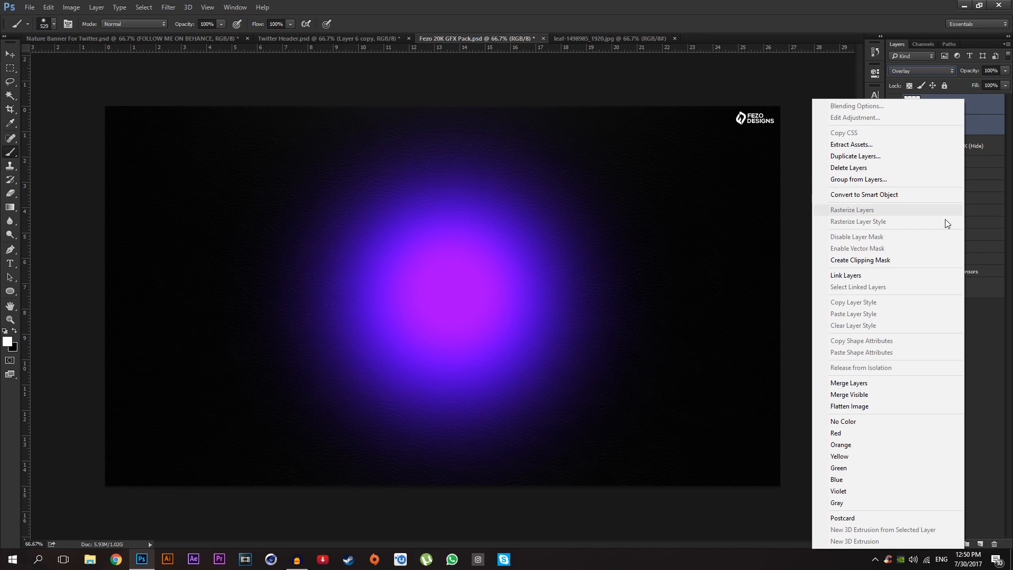
pyautogui.click(855, 386)
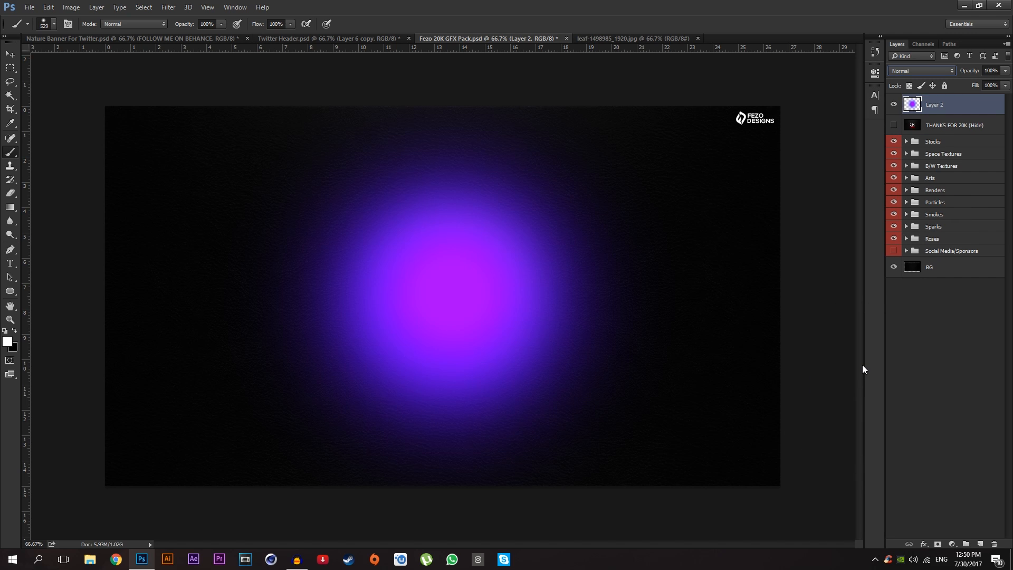
# Step: Apply a Field Blur of 35 px to the merged glow layer
pyautogui.click(169, 7)
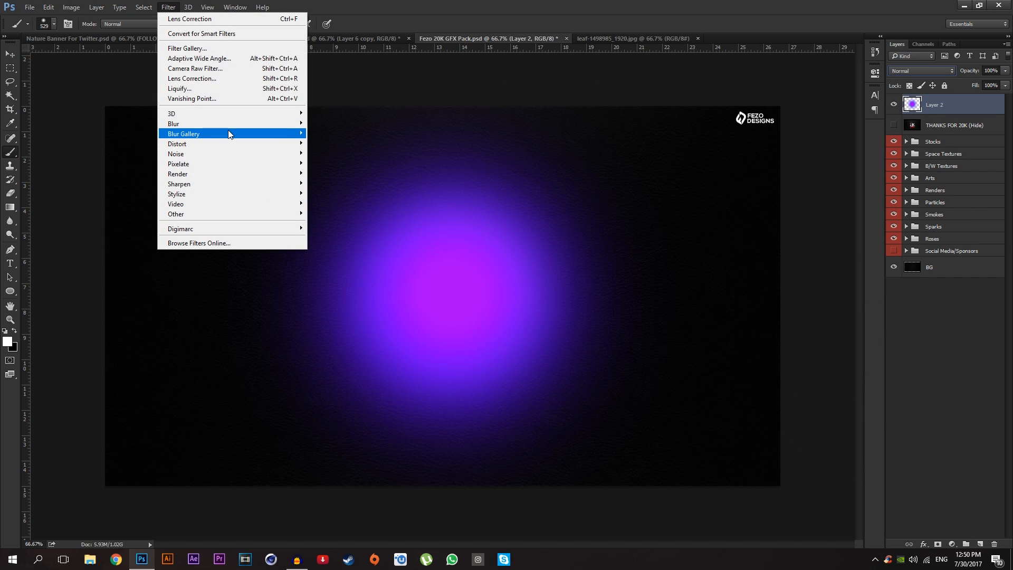
pyautogui.moveTo(229, 134)
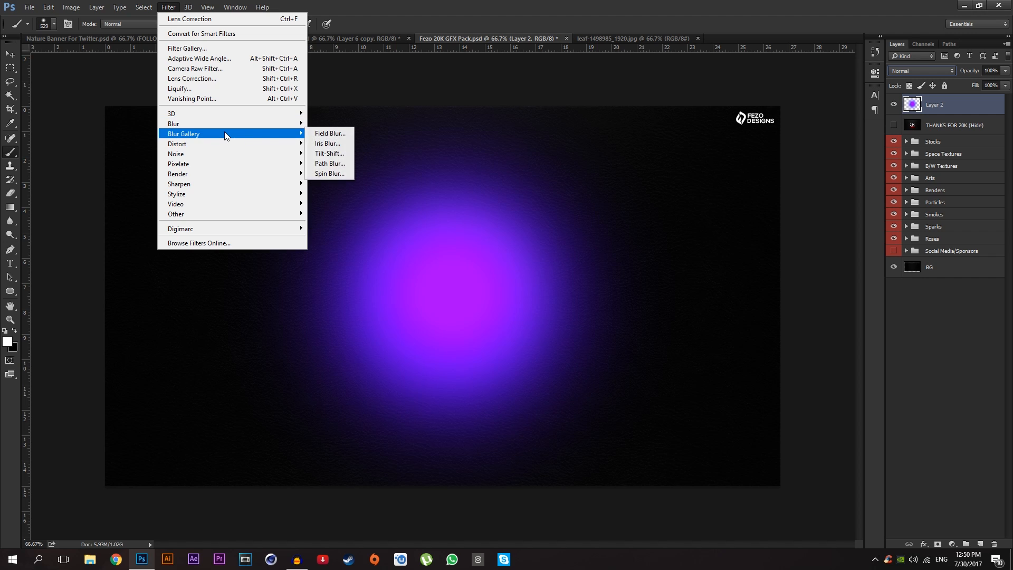
pyautogui.click(331, 134)
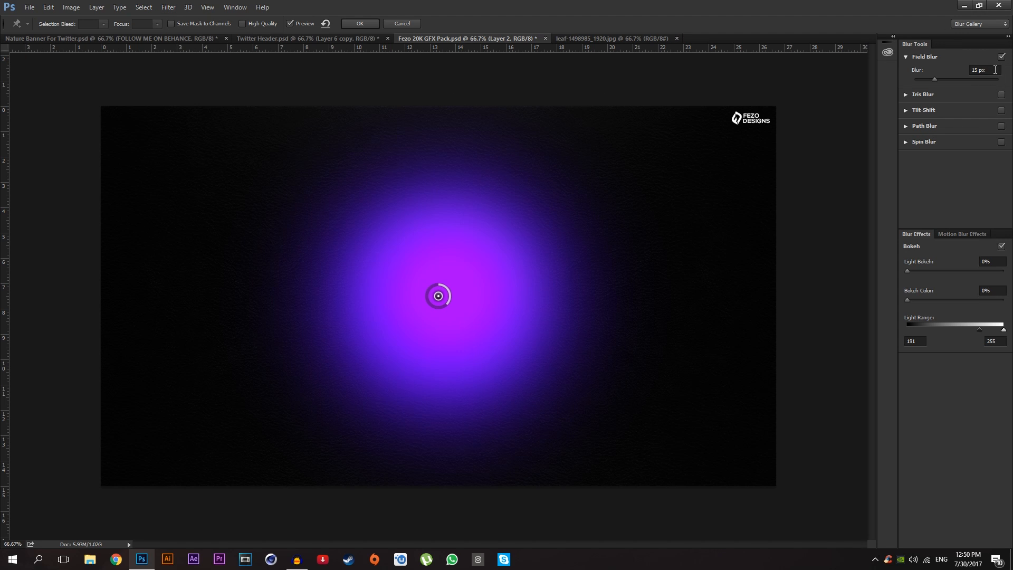
pyautogui.click(995, 69)
pyautogui.write('30')
pyautogui.press('BackSpace')
pyautogui.press('BackSpace')
pyautogui.write('40')
pyautogui.press('BackSpace')
pyautogui.press('BackSpace')
pyautogui.write('35')
pyautogui.click(360, 24)
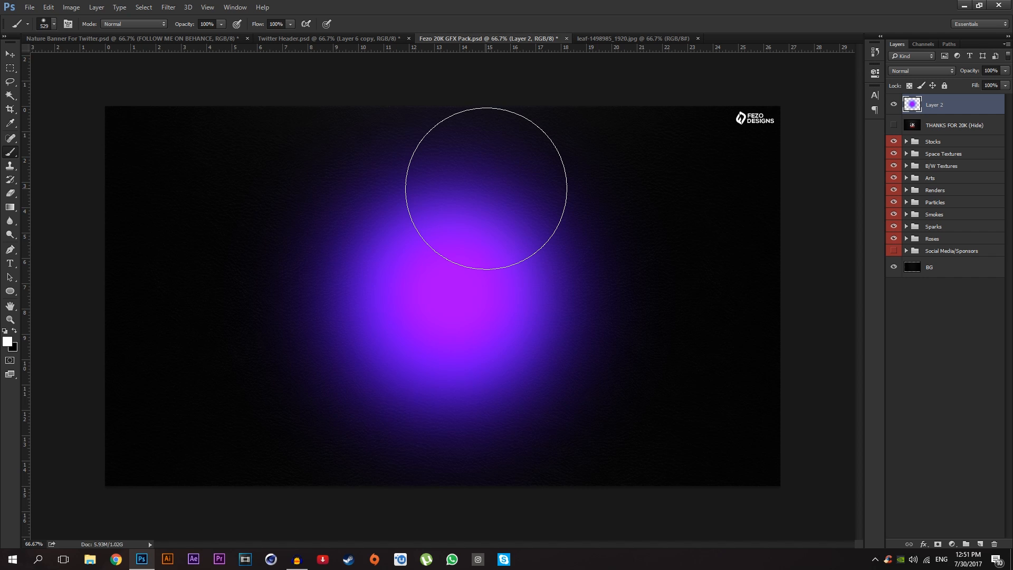
# Step: Set the merged glow layer to Screen blending and shift it around the canvas to check how it blends
pyautogui.click(932, 70)
pyautogui.click(902, 143)
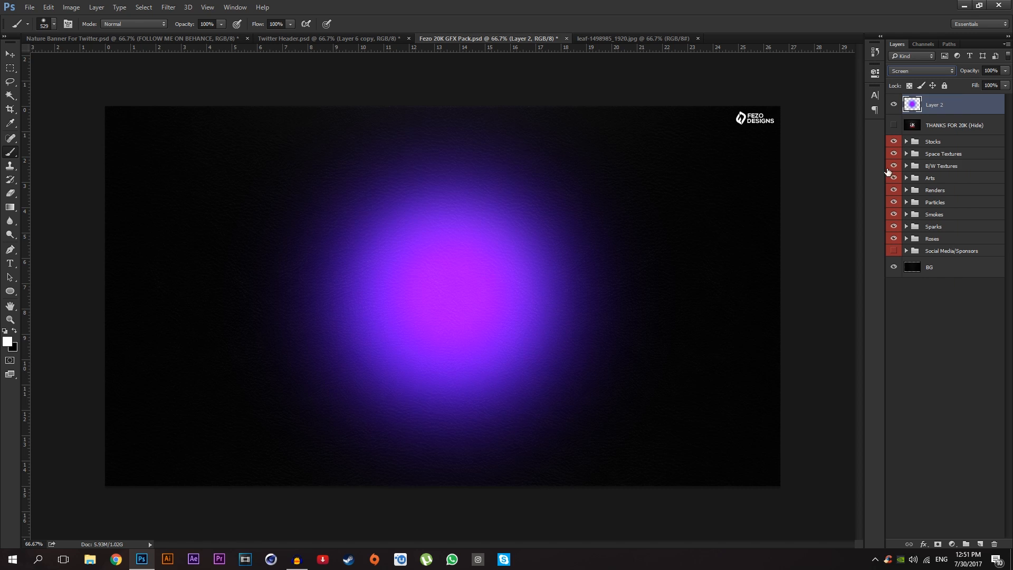
pyautogui.press('v')
pyautogui.moveTo(452, 233)
pyautogui.mouseDown()
pyautogui.moveTo(498, 258)
pyautogui.moveTo(451, 180)
pyautogui.moveTo(474, 154)
pyautogui.moveTo(461, 232)
pyautogui.moveTo(445, 238)
pyautogui.mouseUp()
pyautogui.press('e')
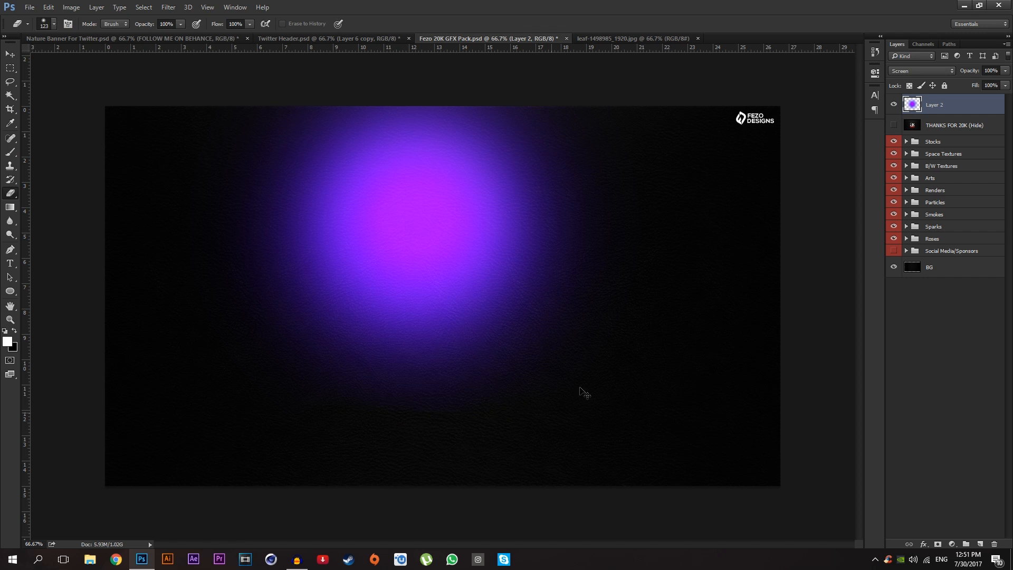
pyautogui.moveTo(469, 253); pyautogui.dragTo(496, 364)
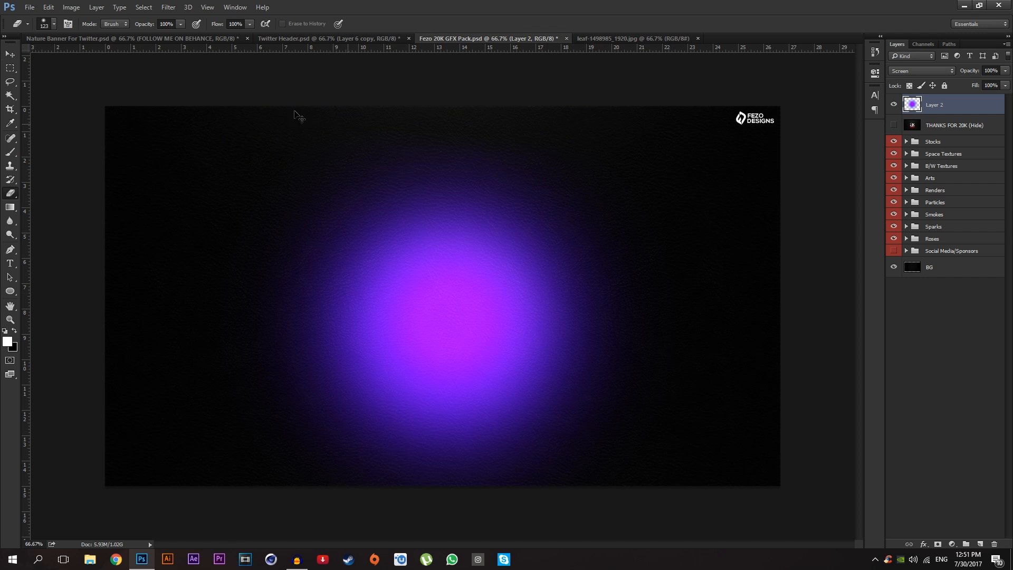
# Step: Copy the glow into Twitter Header.psd, centred over the leaf's upper tip, and place its layer between the CC and Text Group groups
pyautogui.press('v')
pyautogui.moveTo(461, 301)
pyautogui.mouseDown()
pyautogui.moveTo(501, 185)
pyautogui.moveTo(270, 92)
pyautogui.moveTo(232, 40)
pyautogui.moveTo(327, 40)
pyautogui.moveTo(425, 196)
pyautogui.mouseUp()
pyautogui.moveTo(495, 245); pyautogui.dragTo(491, 249)
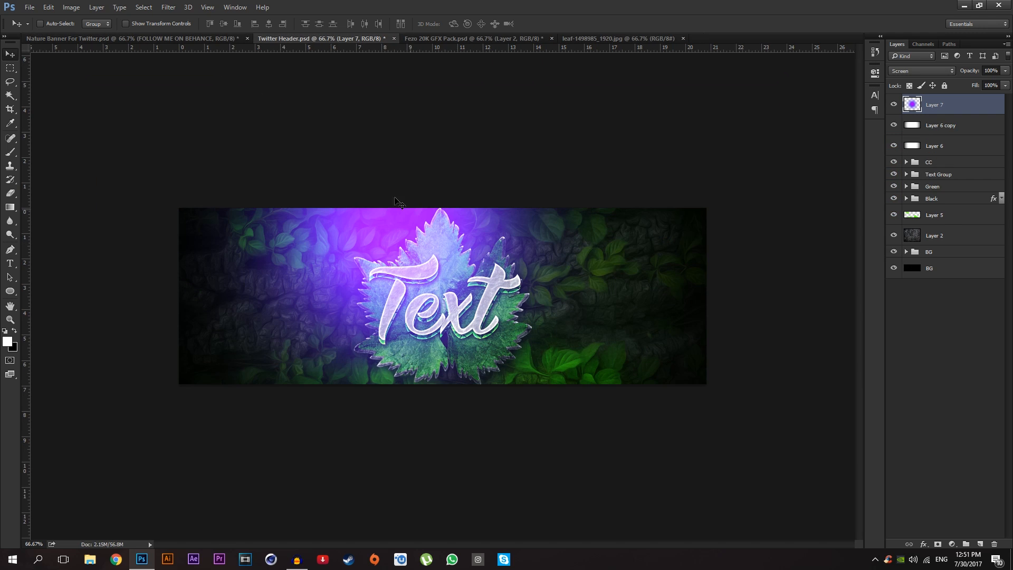
pyautogui.moveTo(397, 199); pyautogui.dragTo(460, 177)
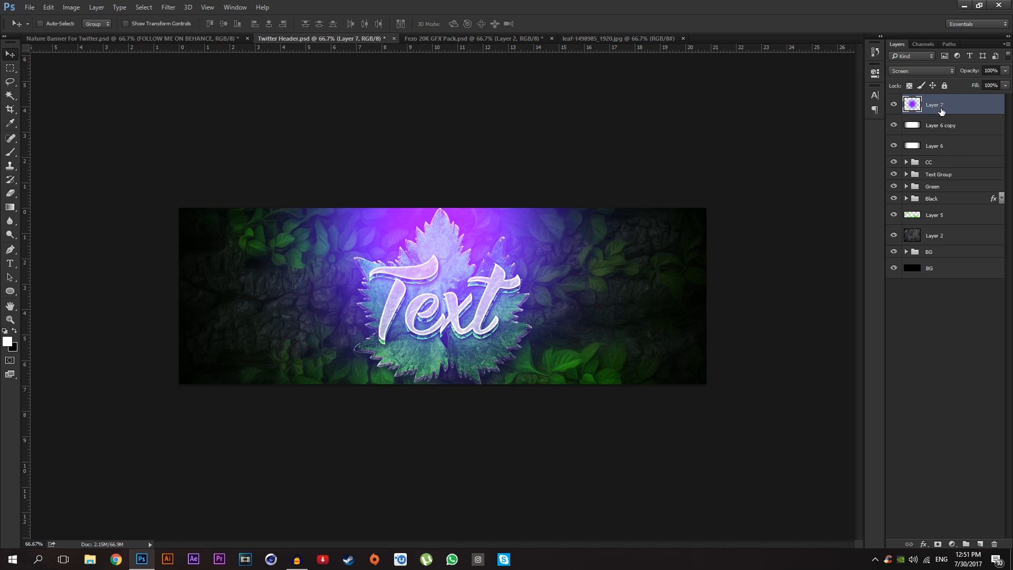
pyautogui.moveTo(941, 111); pyautogui.dragTo(938, 169)
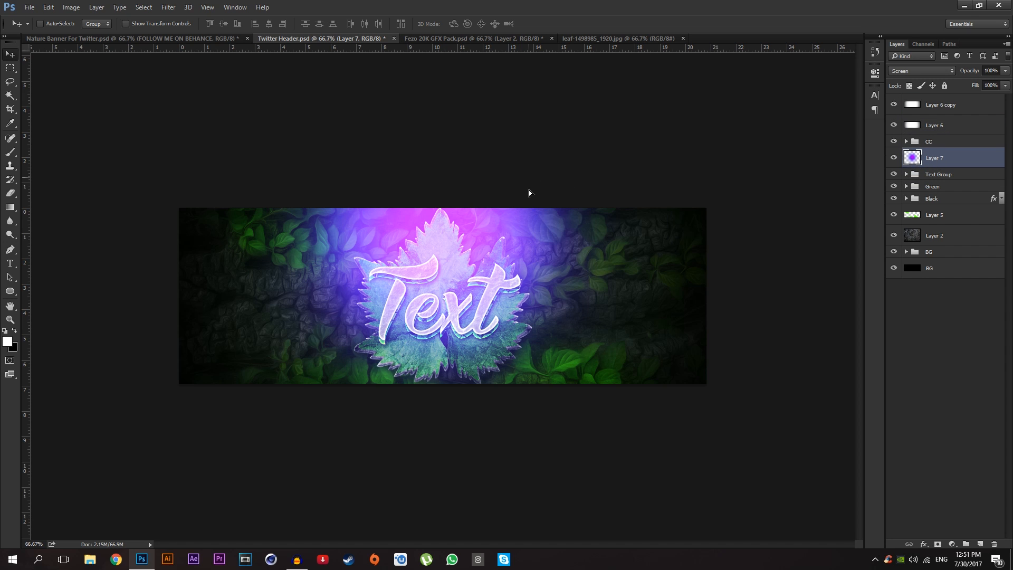
# Step: Nudge the purple glow on Layer 7 up along the banner's top edge and set its opacity to 35%
pyautogui.moveTo(528, 190)
pyautogui.mouseDown()
pyautogui.moveTo(543, 145)
pyautogui.moveTo(531, 192)
pyautogui.moveTo(531, 183)
pyautogui.mouseUp()
pyautogui.click(998, 72)
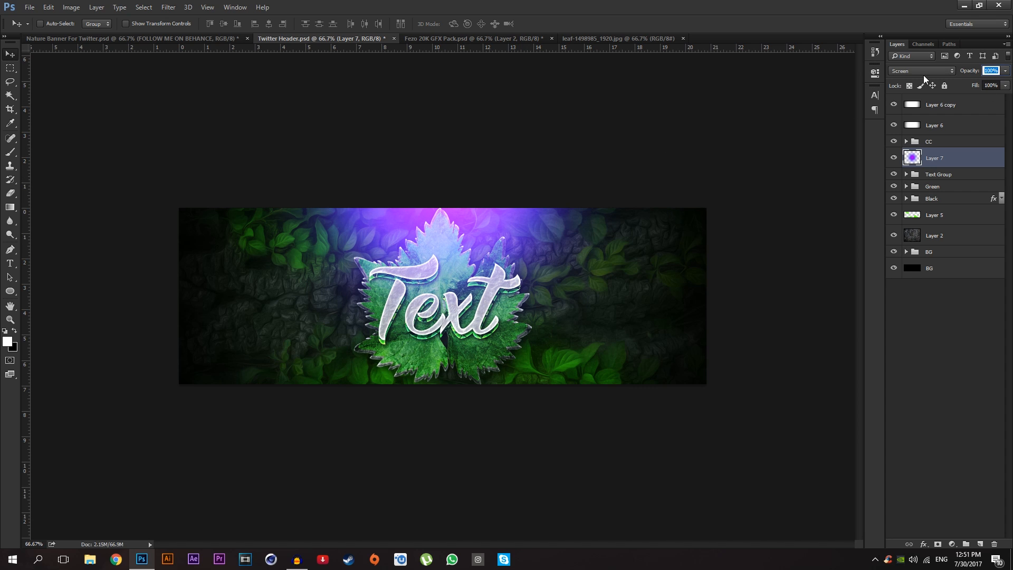
pyautogui.press('BackSpace')
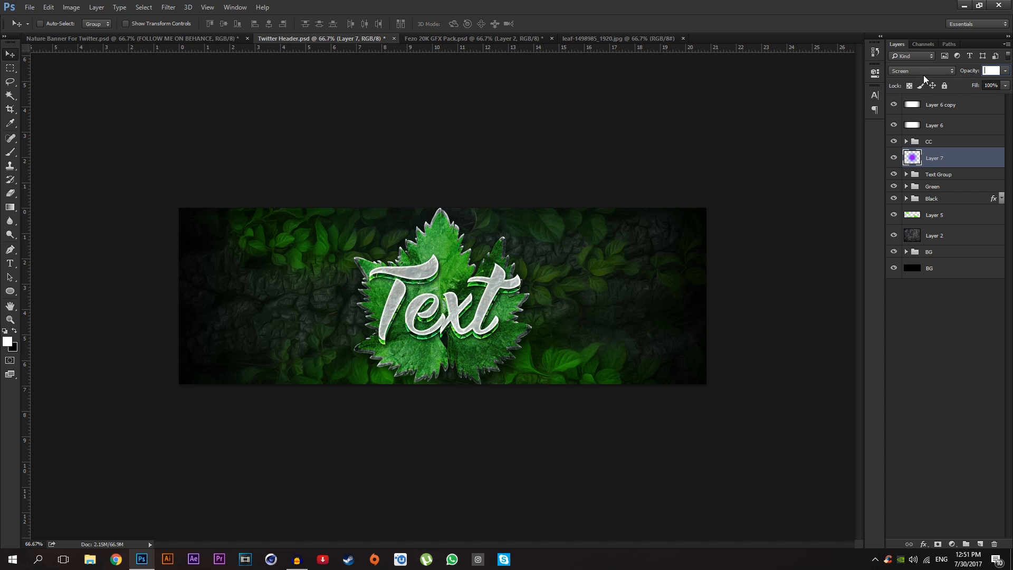
pyautogui.write('35')
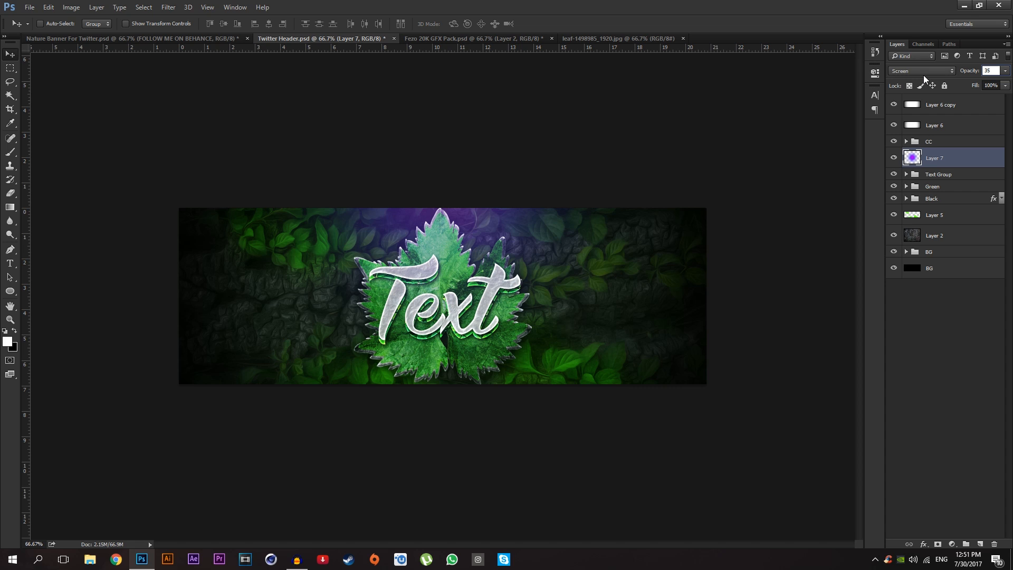
pyautogui.press('Return')
pyautogui.hotkey('ctrl', '+')
pyautogui.moveTo(479, 181)
pyautogui.mouseDown()
pyautogui.moveTo(479, 198)
pyautogui.moveTo(484, 172)
pyautogui.moveTo(483, 185)
pyautogui.mouseUp()
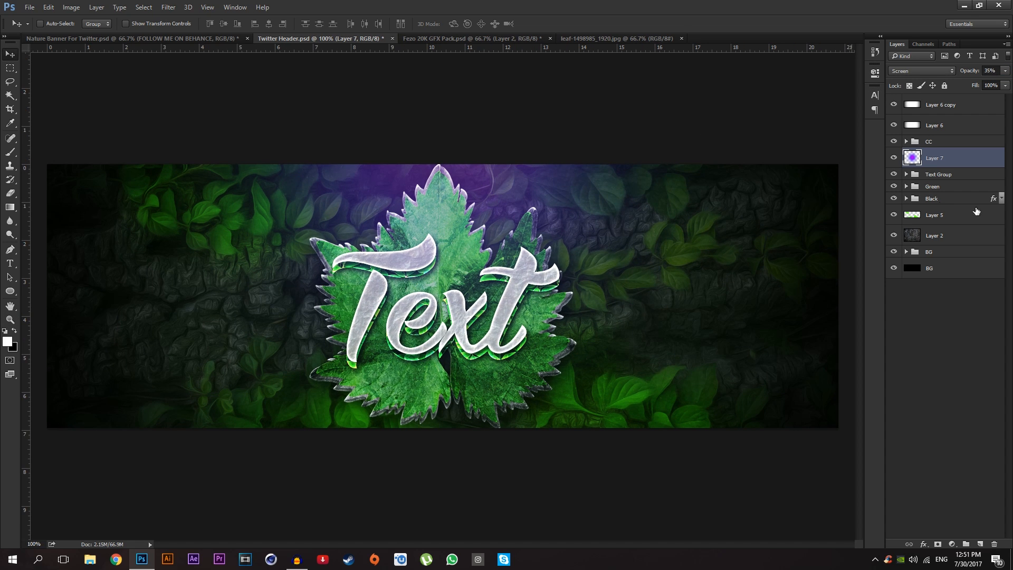
# Step: Add a new layer above the purple glow and set up a soft white brush about 312 px in size
pyautogui.click(980, 544)
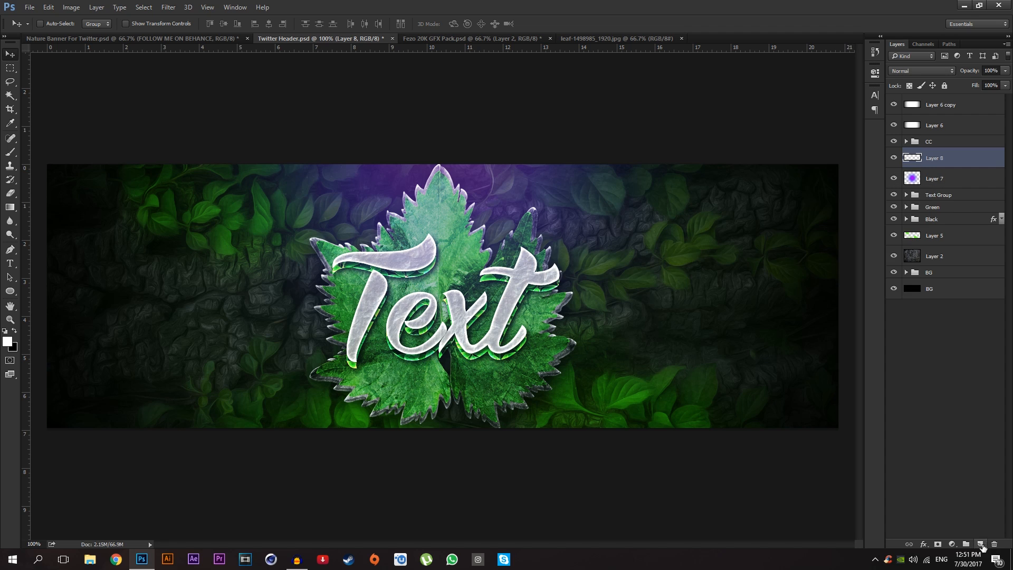
pyautogui.press('b')
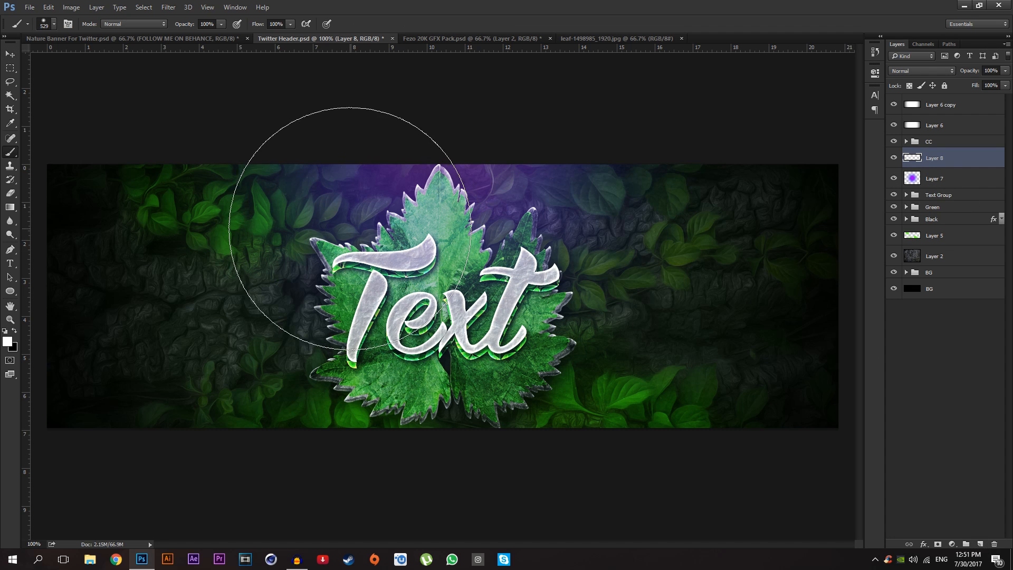
pyautogui.moveTo(459, 228)
pyautogui.mouseDown()
pyautogui.moveTo(391, 238)
pyautogui.moveTo(433, 217)
pyautogui.moveTo(420, 215)
pyautogui.mouseUp()
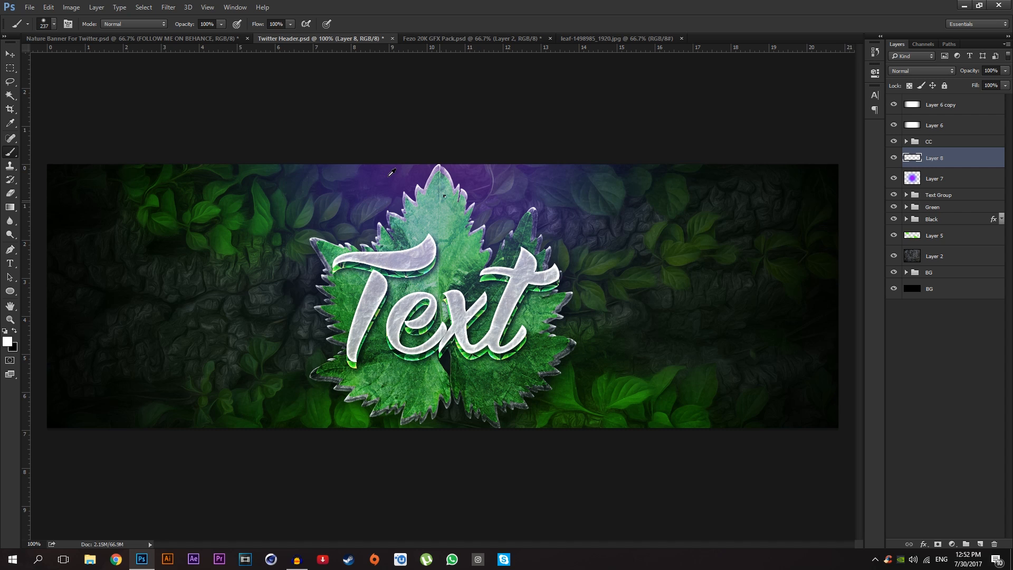
pyautogui.rightClick(446, 196)
pyautogui.click(556, 208)
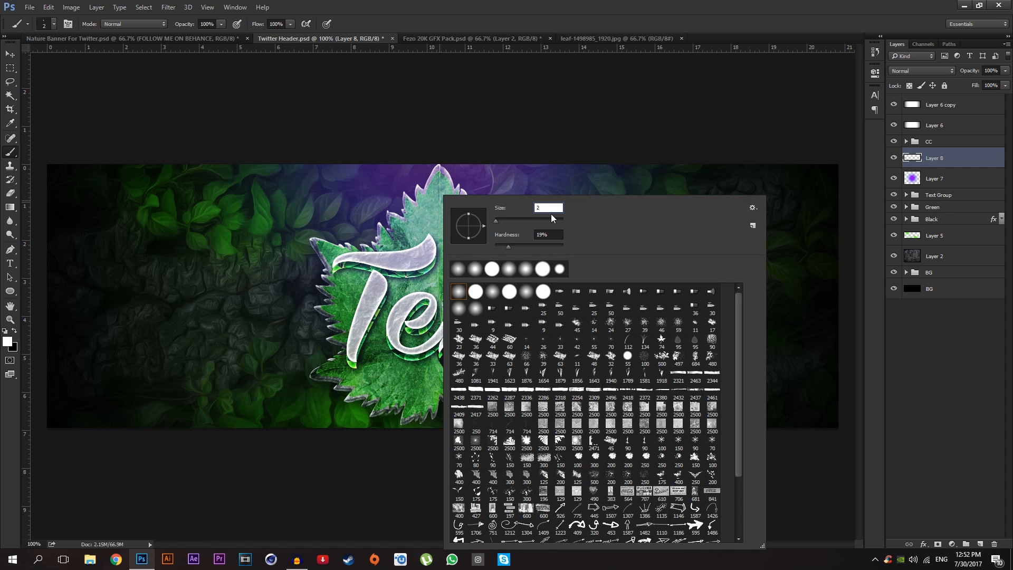
pyautogui.write('260')
pyautogui.press('Return')
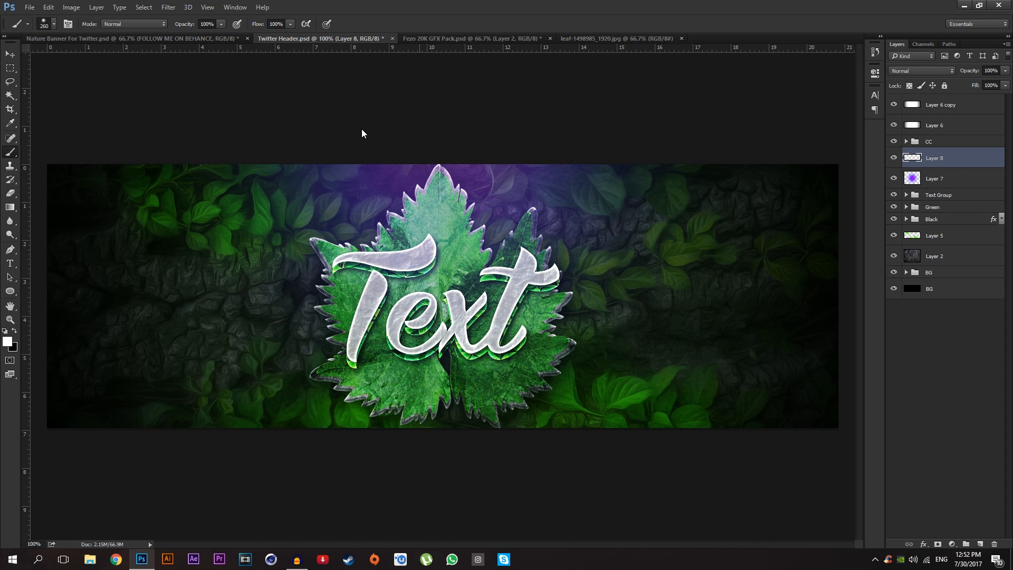
pyautogui.keyDown('alt'); pyautogui.moveTo(425, 194); pyautogui.dragTo(439, 194); pyautogui.keyUp('alt')
# Step: Paint soft white light along the banner's top edge on Layer 8 and set the layer's blend mode to Overlay
pyautogui.click(431, 110)
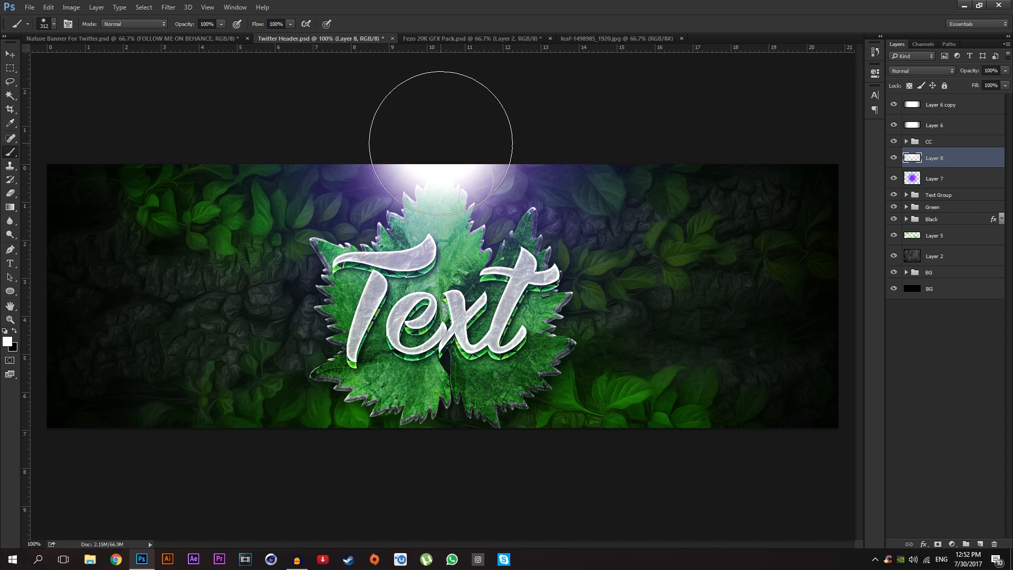
pyautogui.click(345, 102)
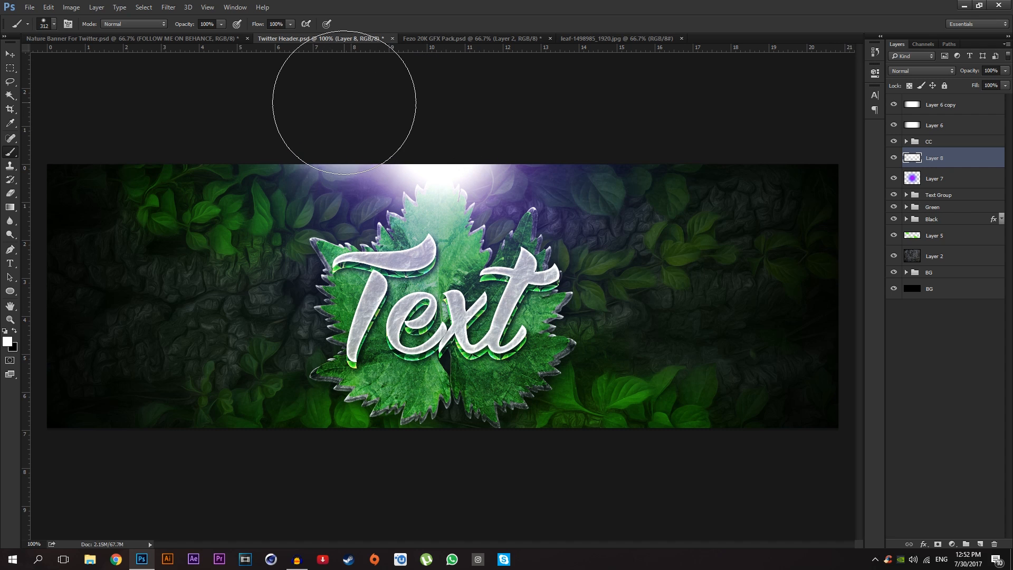
pyautogui.click(549, 105)
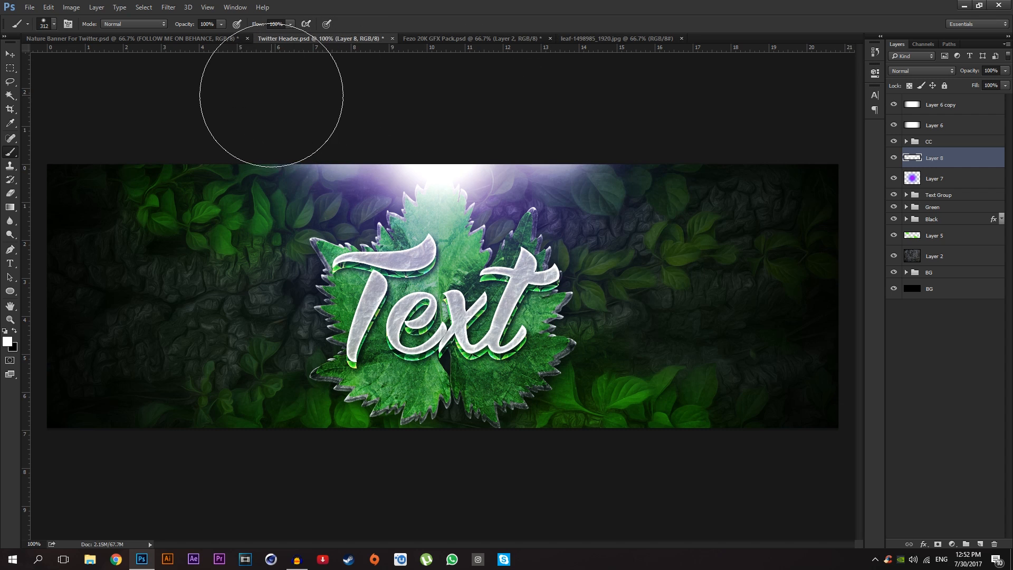
pyautogui.click(317, 86)
pyautogui.click(620, 98)
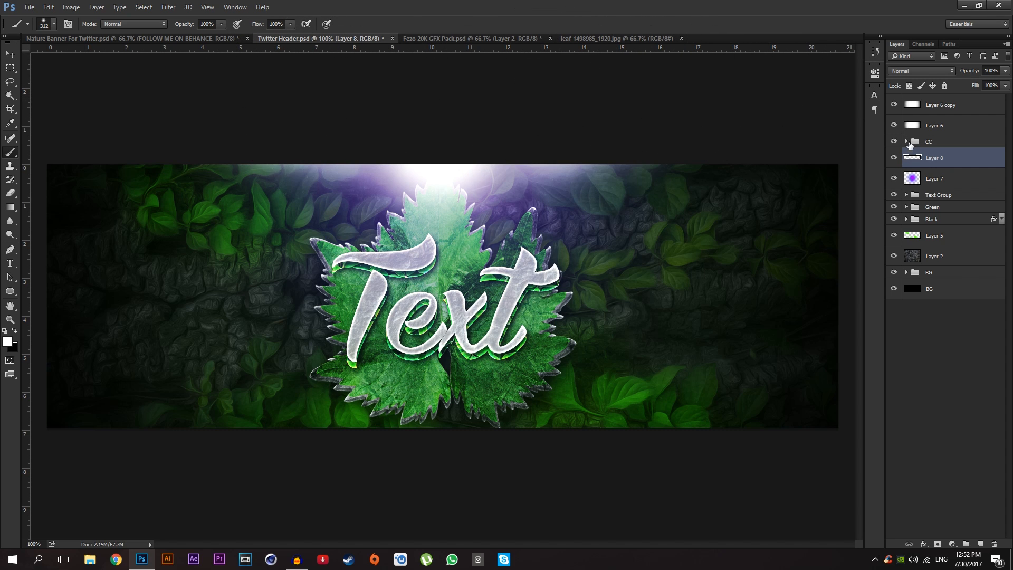
pyautogui.click(910, 70)
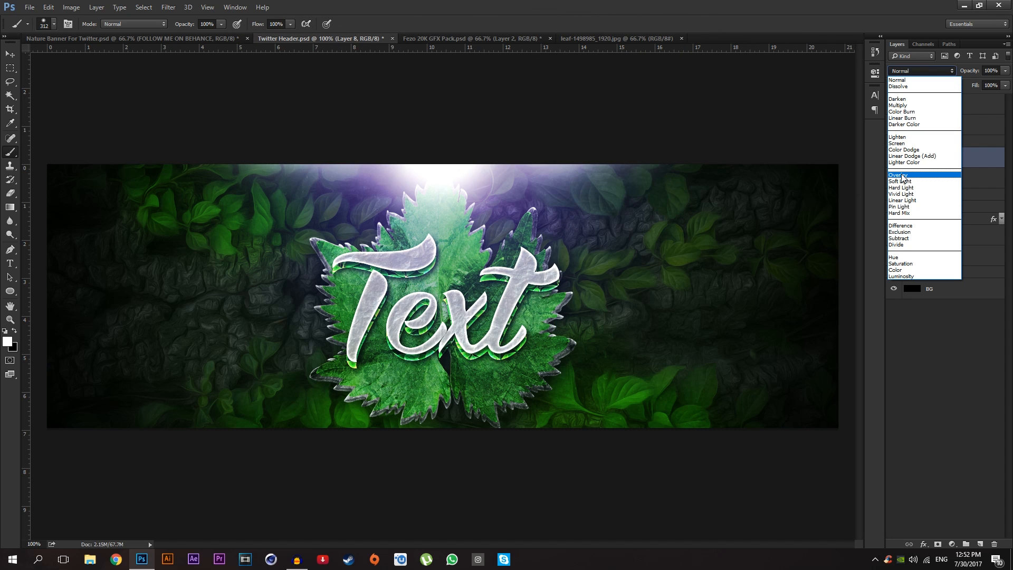
pyautogui.click(904, 174)
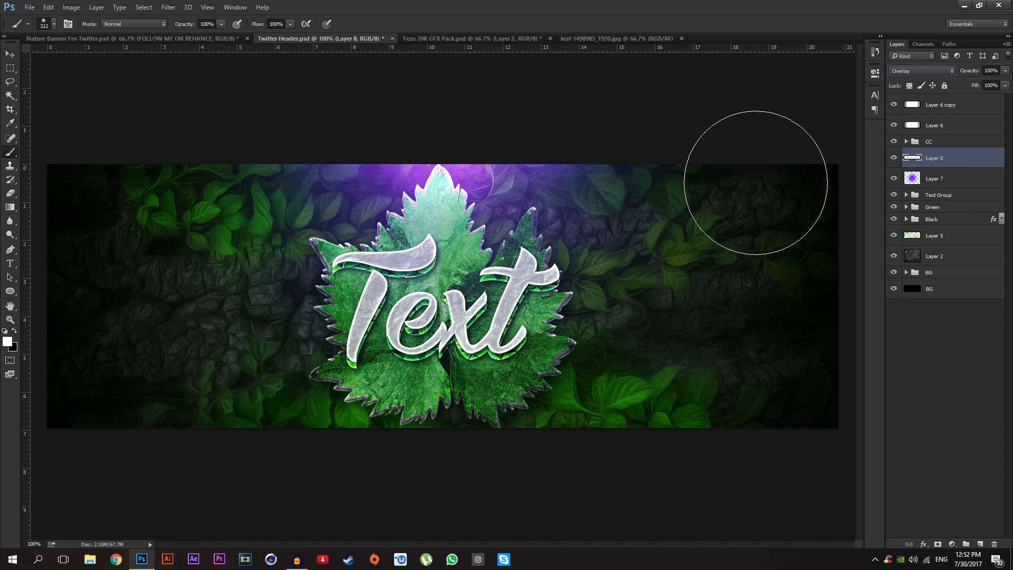
# Step: Examine the finished design in Nature Banner For Twitter.psd at 100% zoom and return to Twitter Header.psd
pyautogui.click(206, 40)
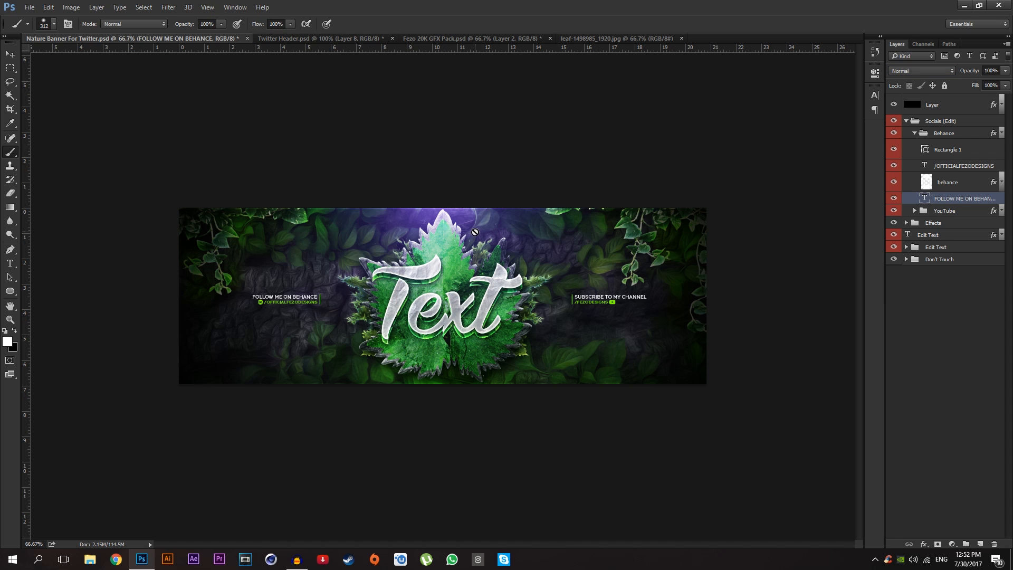
pyautogui.press('z')
pyautogui.click(459, 243)
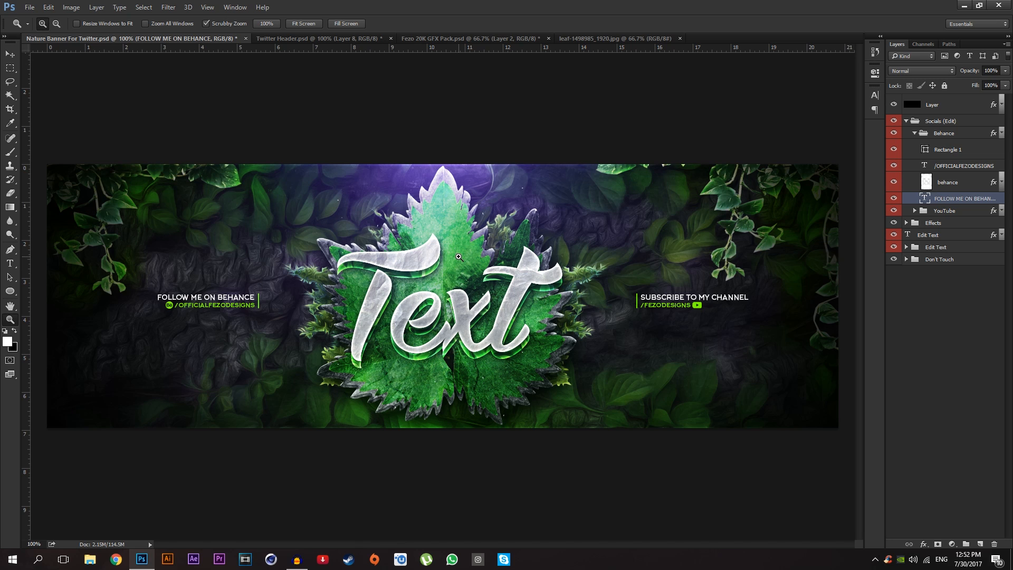
pyautogui.click(277, 41)
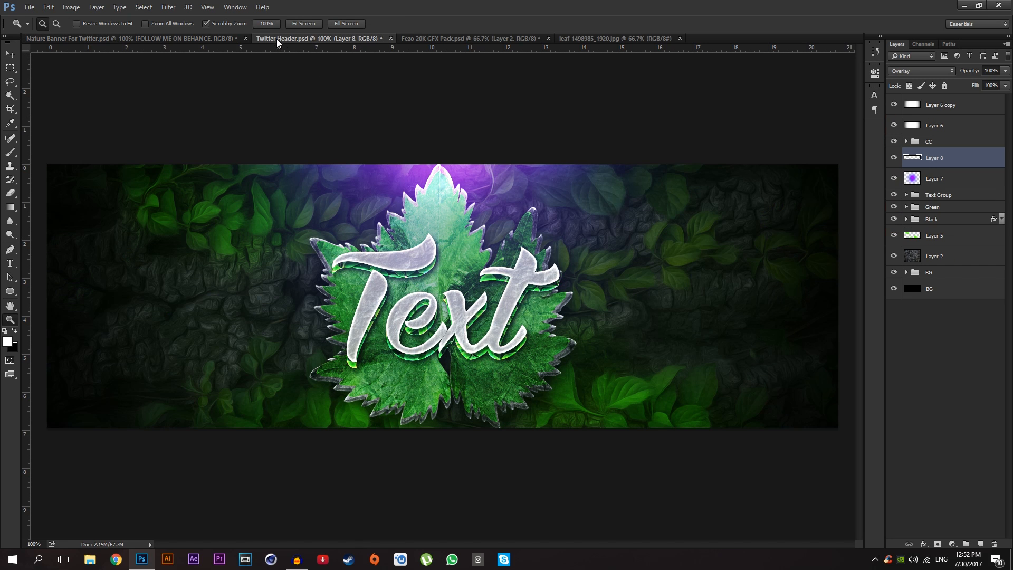
# Step: Hide the glow in Fezo 20K GFX Pack.psd and bring layer 1 of its Particles group into Twitter Header.psd above Text Group
pyautogui.click(942, 197)
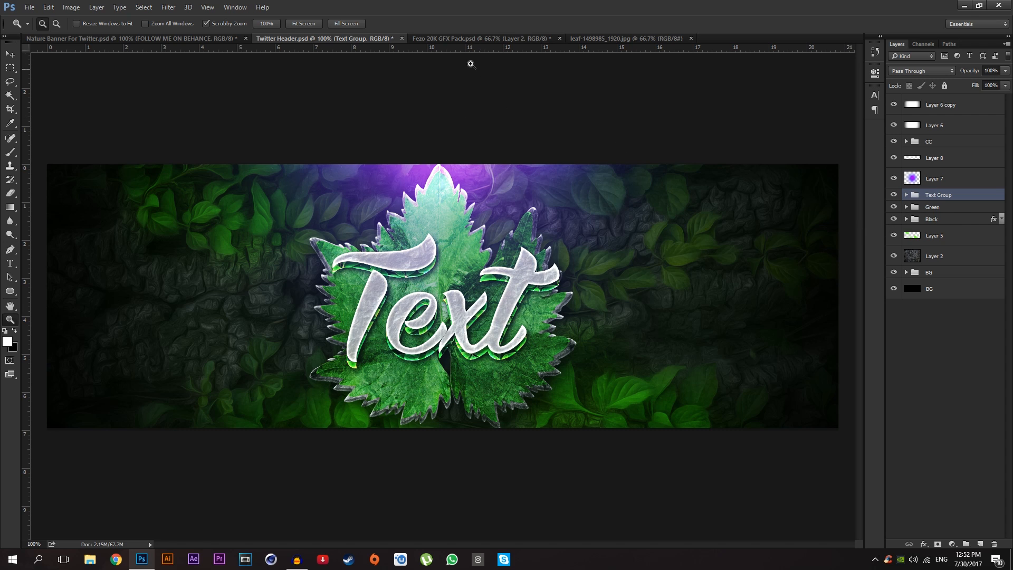
pyautogui.click(455, 40)
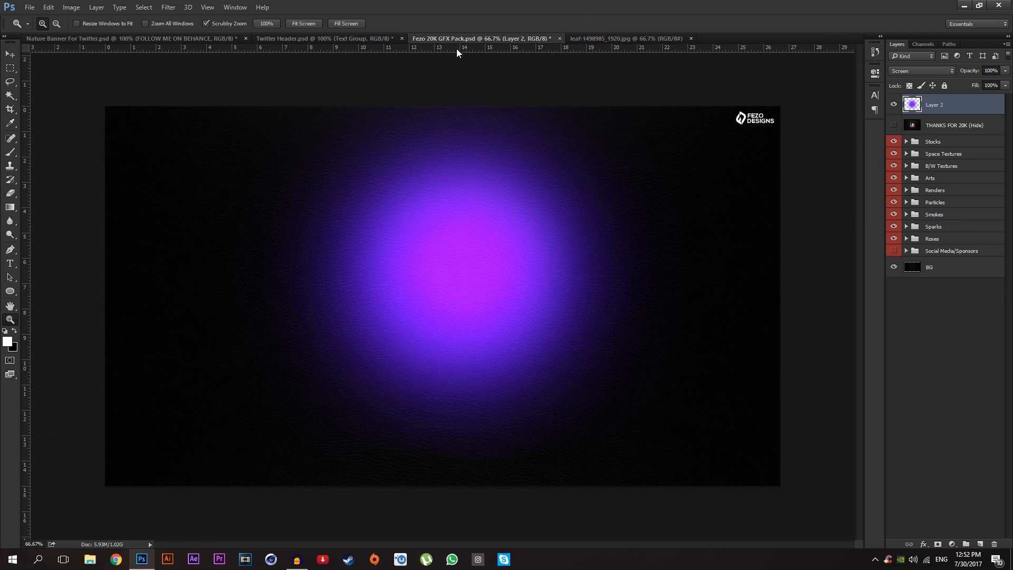
pyautogui.click(893, 104)
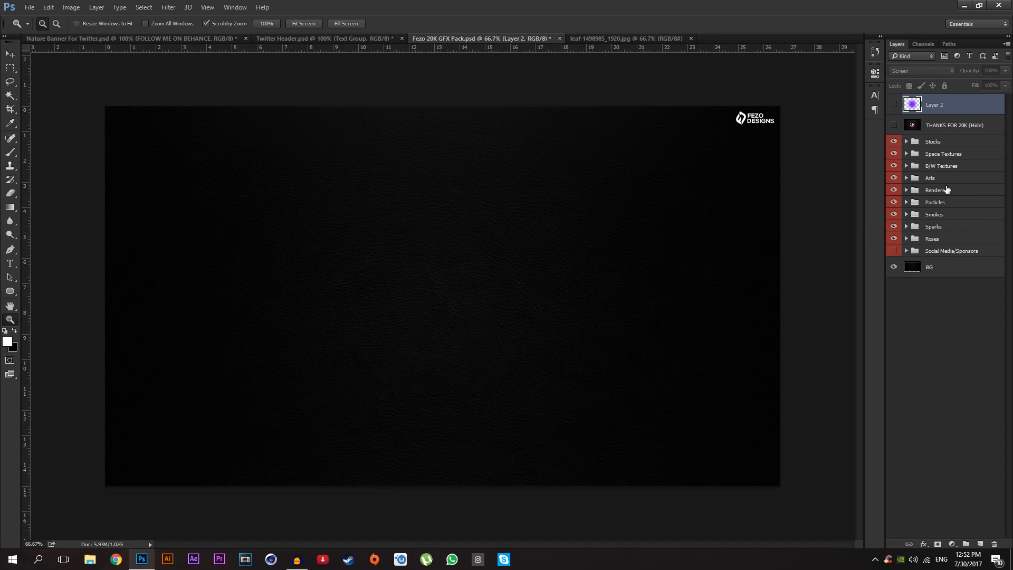
pyautogui.click(920, 205)
pyautogui.click(906, 203)
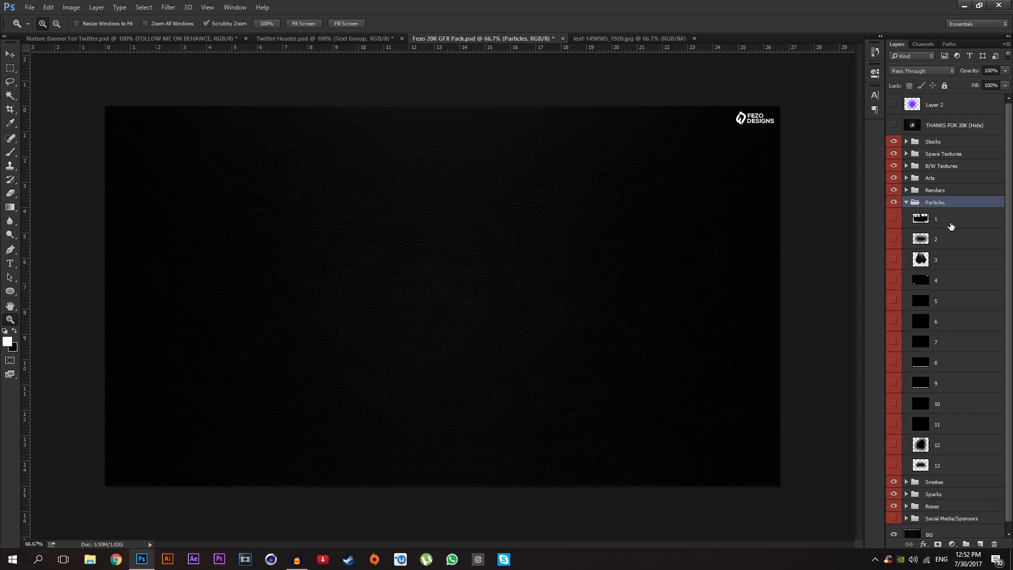
pyautogui.click(950, 222)
pyautogui.click(9, 55)
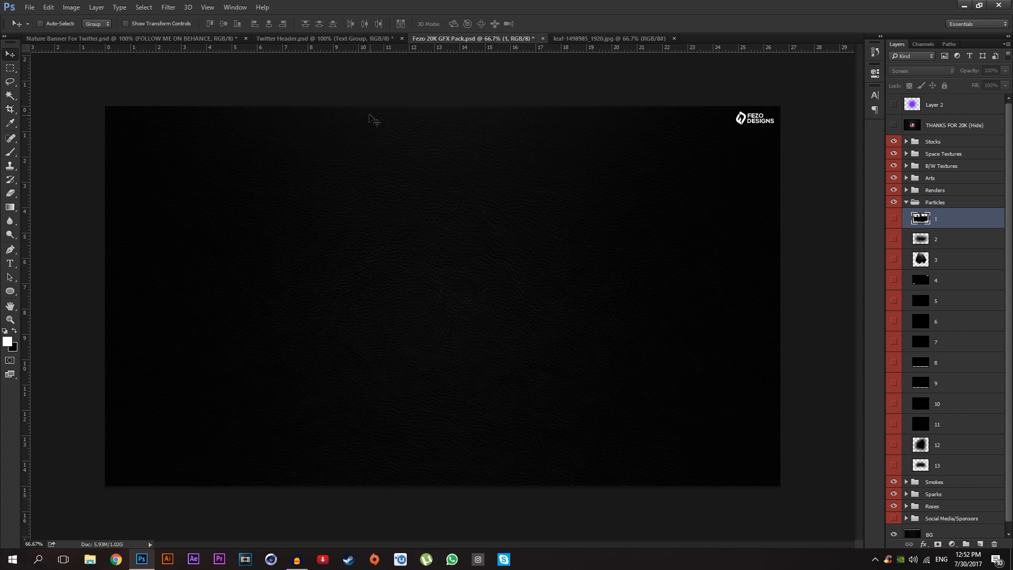
pyautogui.click(274, 39)
pyautogui.moveTo(341, 142); pyautogui.dragTo(404, 235)
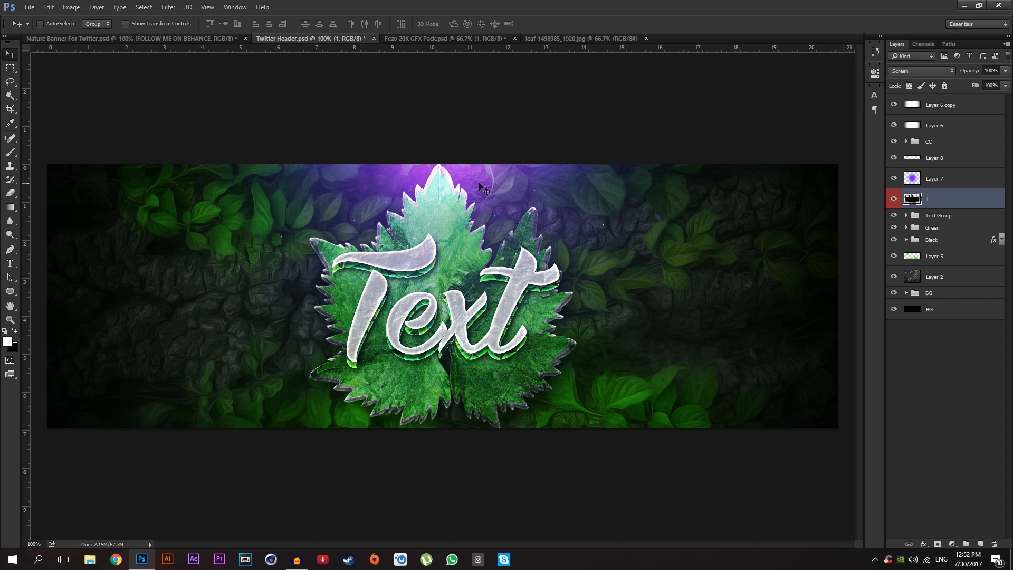
# Step: Position the particle layer on the banner and duplicate it three times, shifting the first copy toward the lower right of the artwork
pyautogui.moveTo(482, 245); pyautogui.dragTo(470, 273)
pyautogui.hotkey('ctrl', 'j')
pyautogui.moveTo(504, 181); pyautogui.dragTo(706, 352)
pyautogui.hotkey('ctrl', 'j')
pyautogui.hotkey('ctrl', 'j')
# Step: Enlarge the topmost particle copy to about 125%, shift it right, and scale it up again by about 109%
pyautogui.hotkey('ctrl', 't')
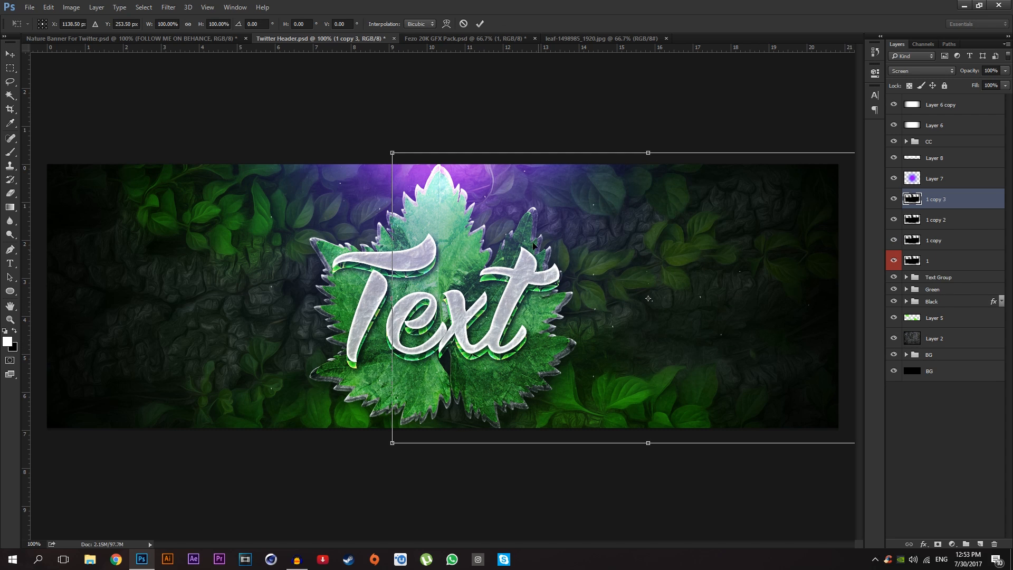
pyautogui.moveTo(392, 153); pyautogui.dragTo(327, 123)
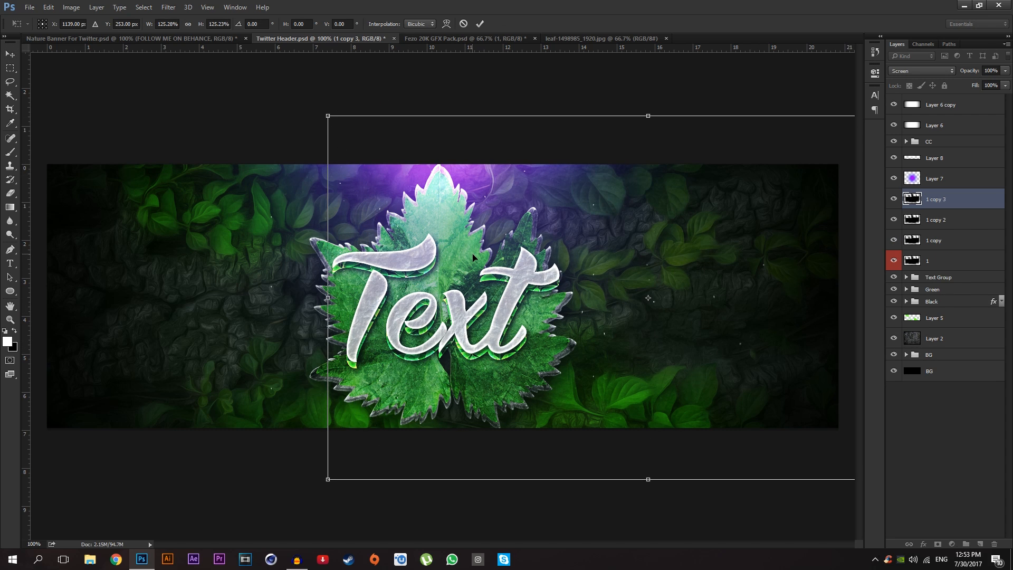
pyautogui.press('Return')
pyautogui.moveTo(688, 332)
pyautogui.mouseDown()
pyautogui.moveTo(720, 336)
pyautogui.moveTo(683, 324)
pyautogui.mouseUp()
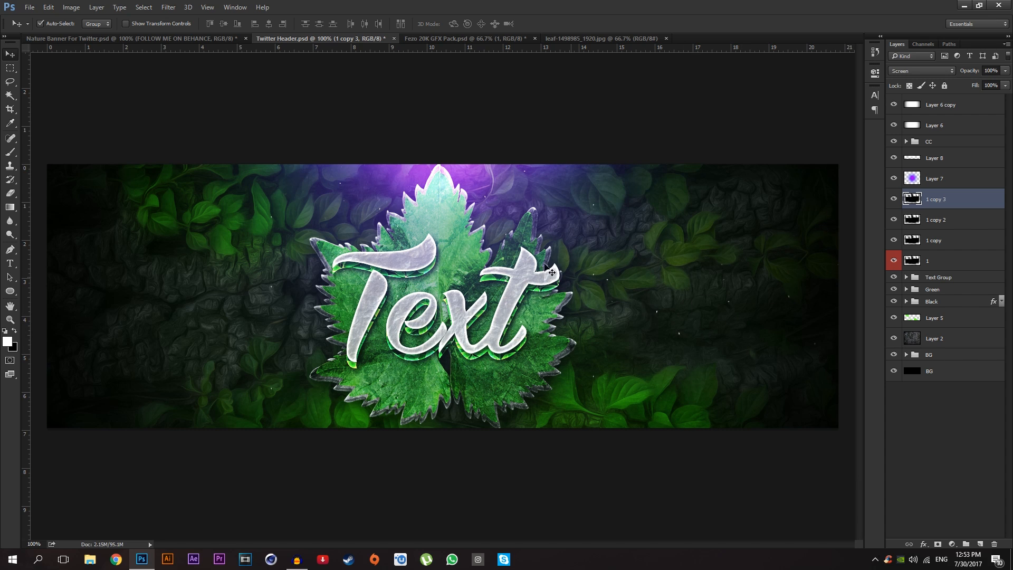
pyautogui.hotkey('ctrl', 't')
pyautogui.moveTo(402, 117); pyautogui.dragTo(369, 92)
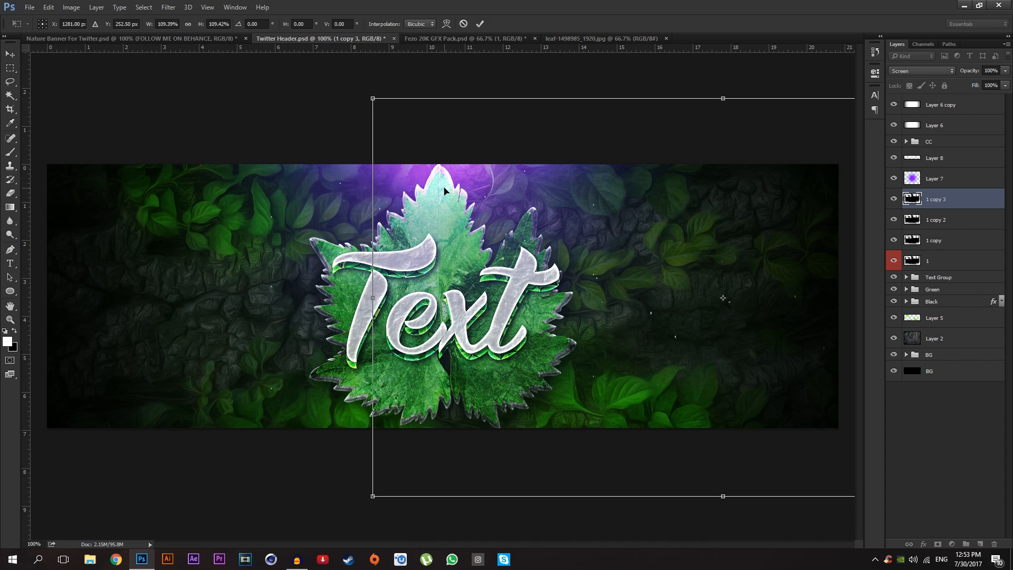
pyautogui.press('Return')
# Step: Duplicate the enlarged particles onto the banner's left side and set both enlarged particle layers to 60% opacity
pyautogui.hotkey('ctrl', 'j')
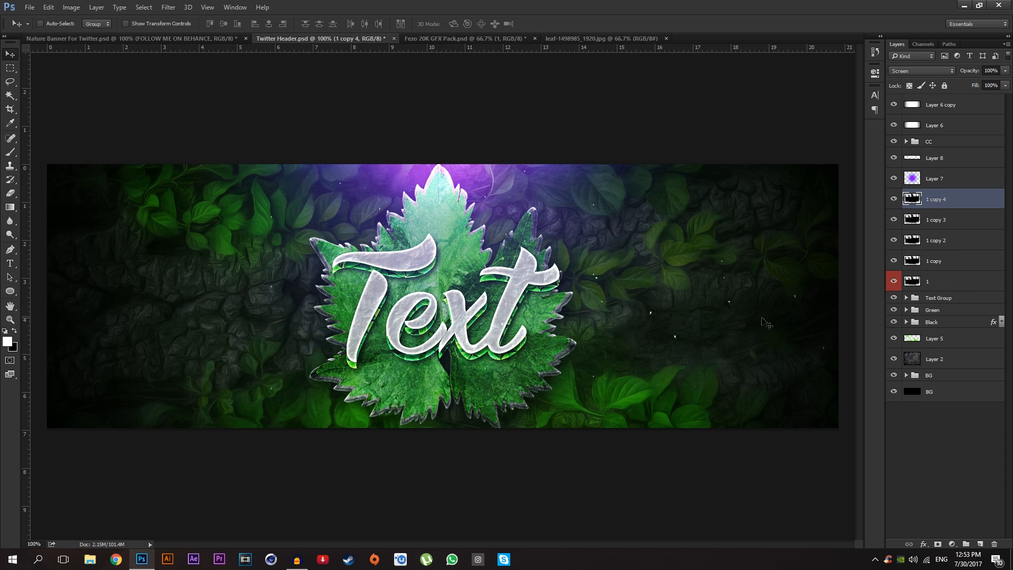
pyautogui.moveTo(586, 272); pyautogui.dragTo(349, 279)
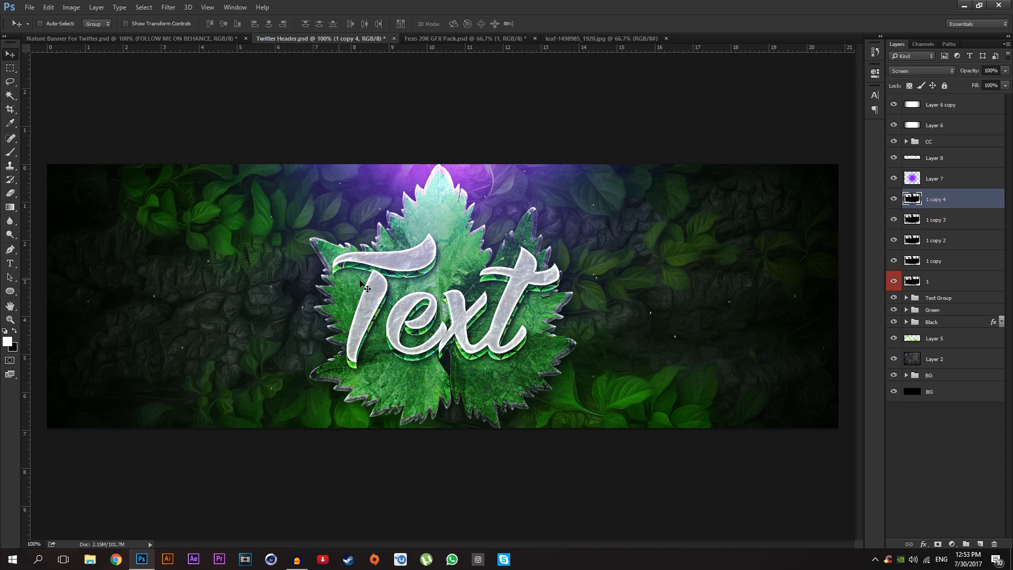
pyautogui.keyDown('shift'); pyautogui.click(945, 221); pyautogui.keyUp('shift')
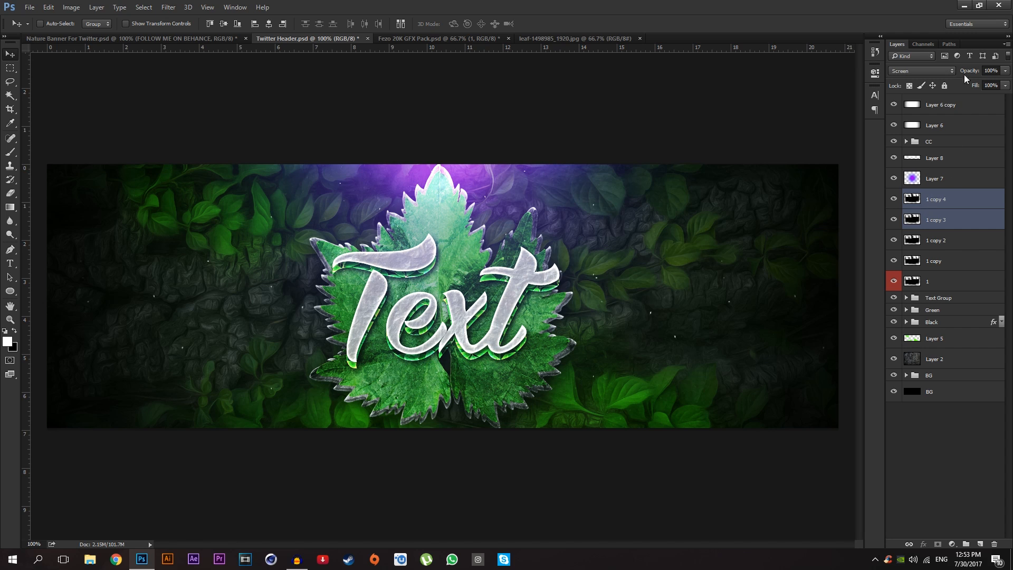
pyautogui.moveTo(971, 71); pyautogui.dragTo(957, 71)
pyautogui.moveTo(972, 72); pyautogui.dragTo(967, 72)
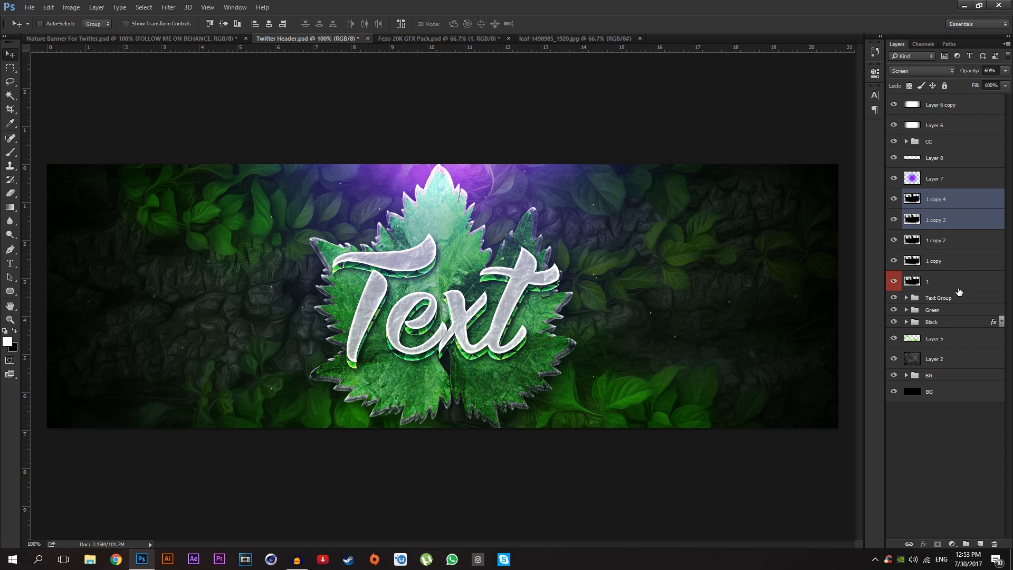
pyautogui.click(940, 442)
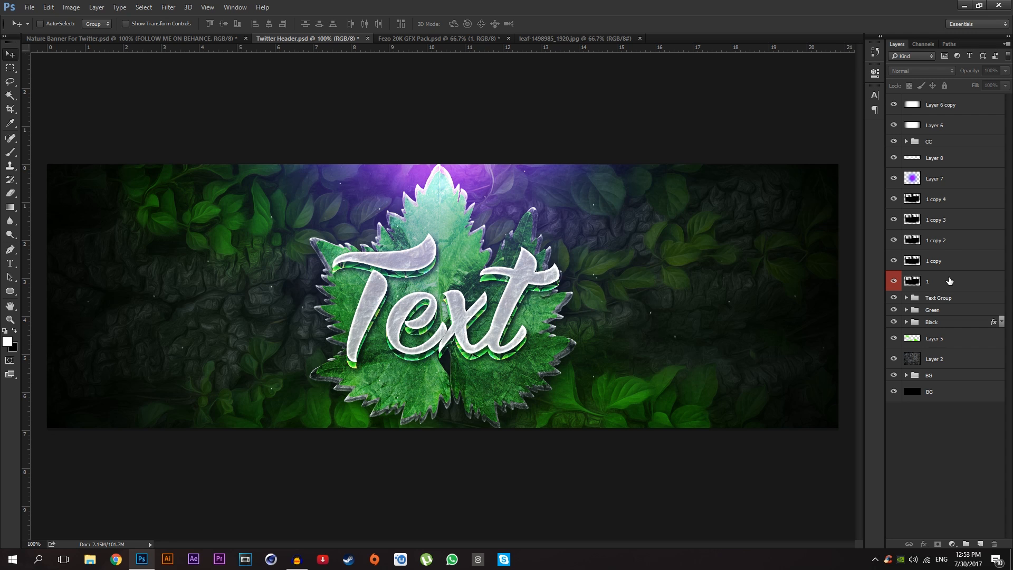
# Step: Examine the layer structure of Nature Banner For Twitter.psd, toggling Group 4 and Extra Vines inside the Don't Touch group
pyautogui.click(178, 37)
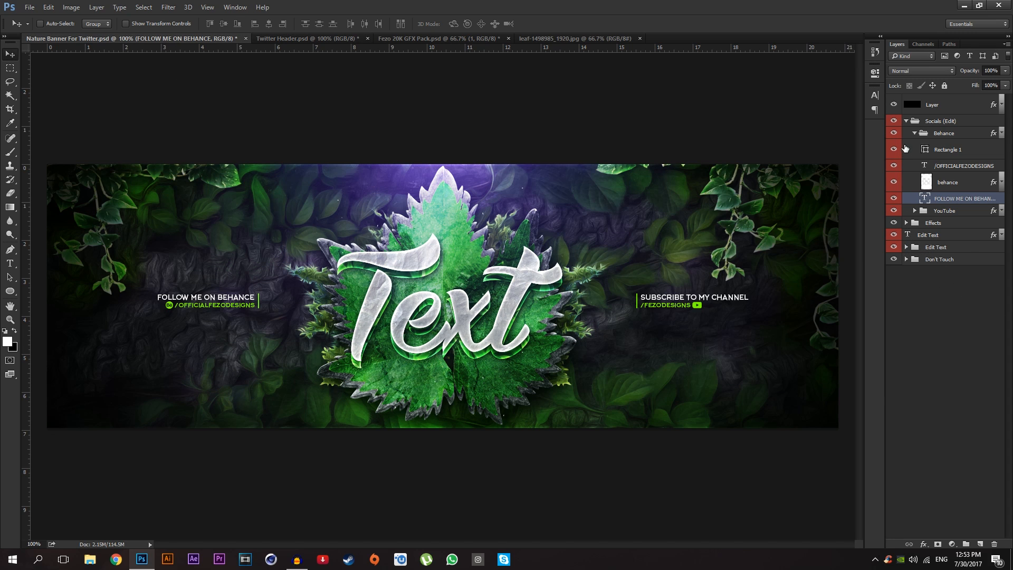
pyautogui.click(907, 121)
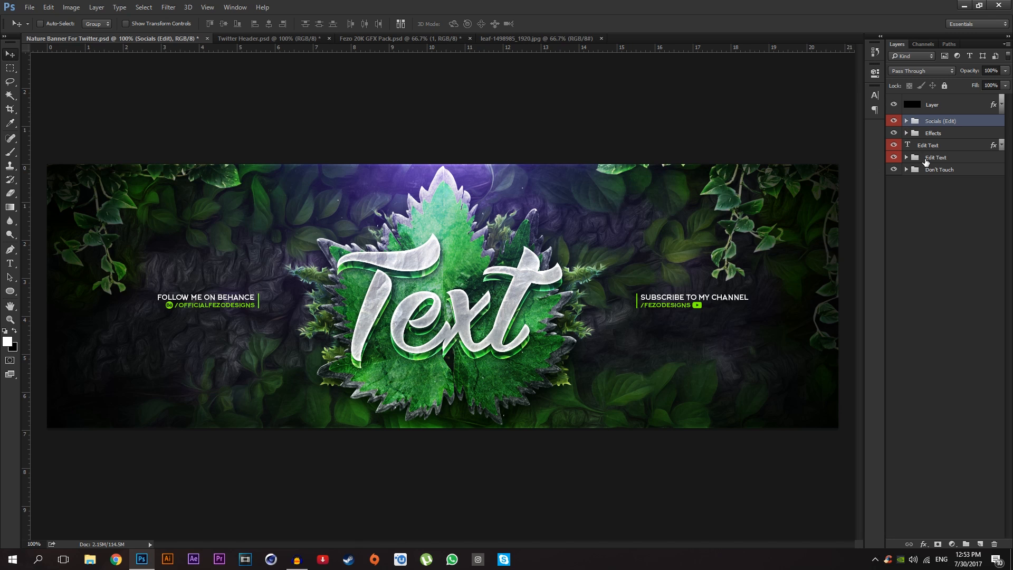
pyautogui.click(906, 157)
pyautogui.click(907, 170)
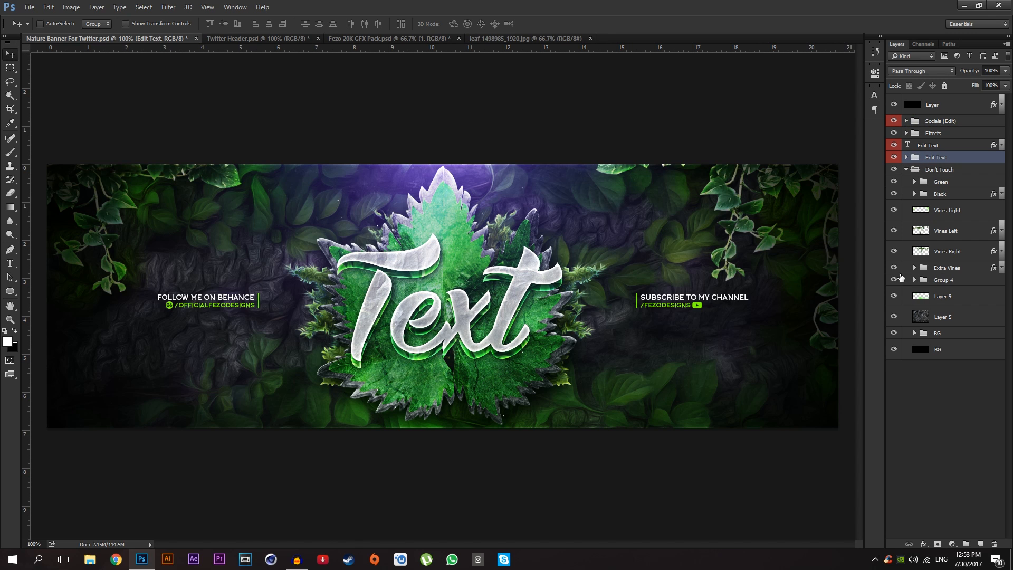
pyautogui.click(894, 280)
pyautogui.click(894, 279)
pyautogui.click(894, 279)
pyautogui.click(894, 268)
pyautogui.click(894, 268)
pyautogui.click(944, 280)
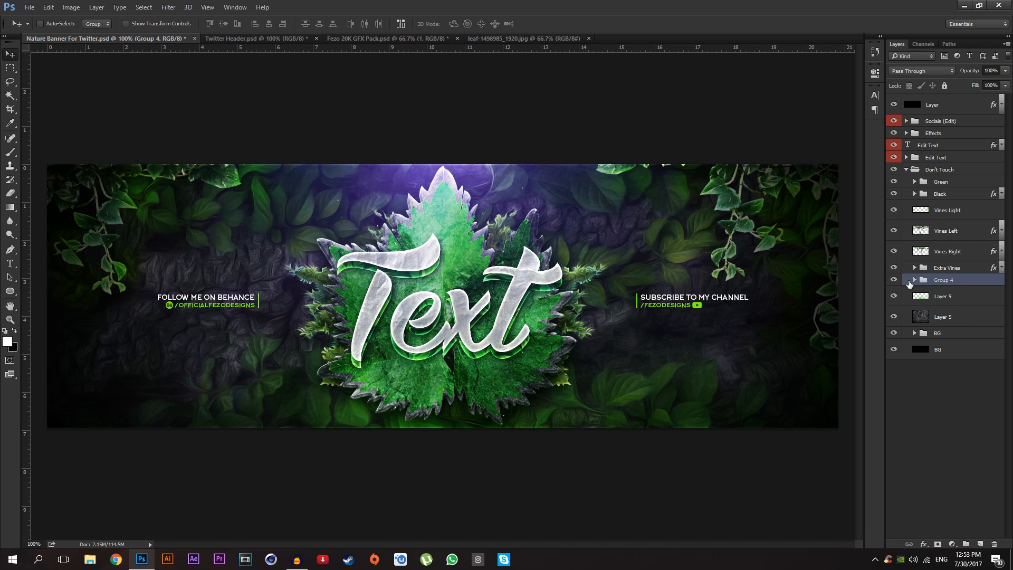
pyautogui.click(893, 281)
pyautogui.click(894, 280)
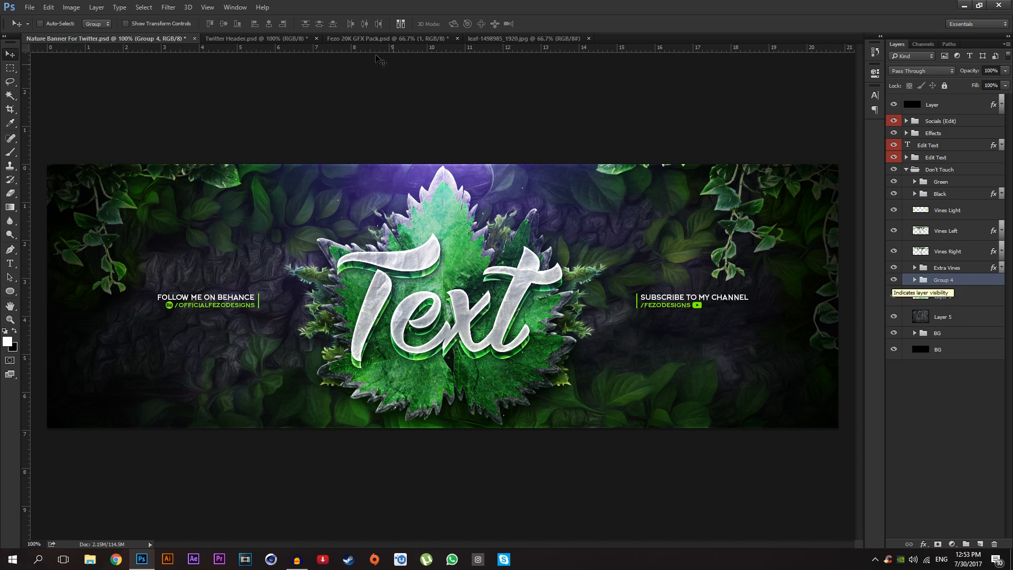
# Step: Show stock layer 18, the pink bokeh image, in the Stocks group of Fezo 20K GFX Pack.psd and nudge it slightly right
pyautogui.click(356, 40)
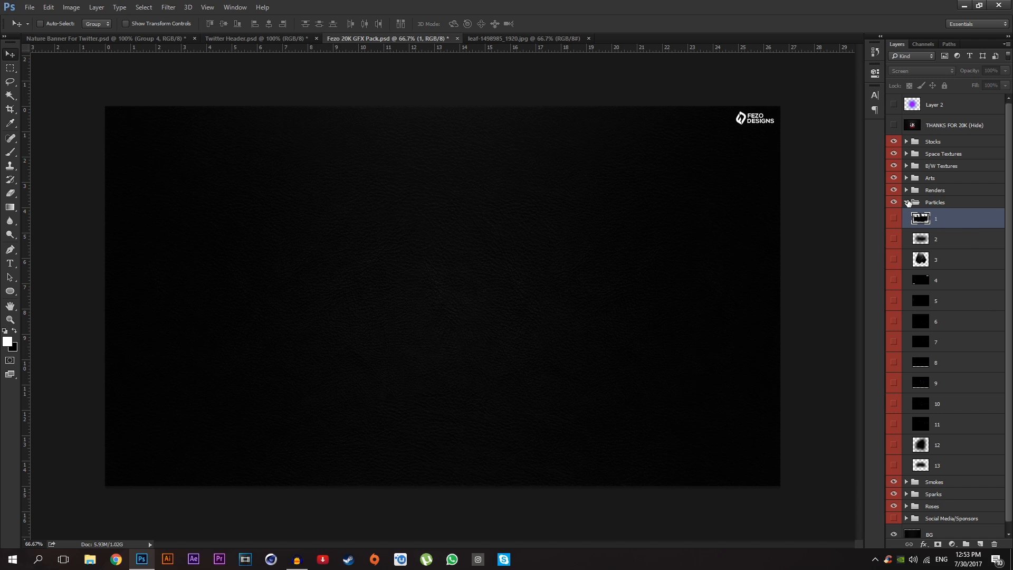
pyautogui.click(920, 202)
pyautogui.click(906, 202)
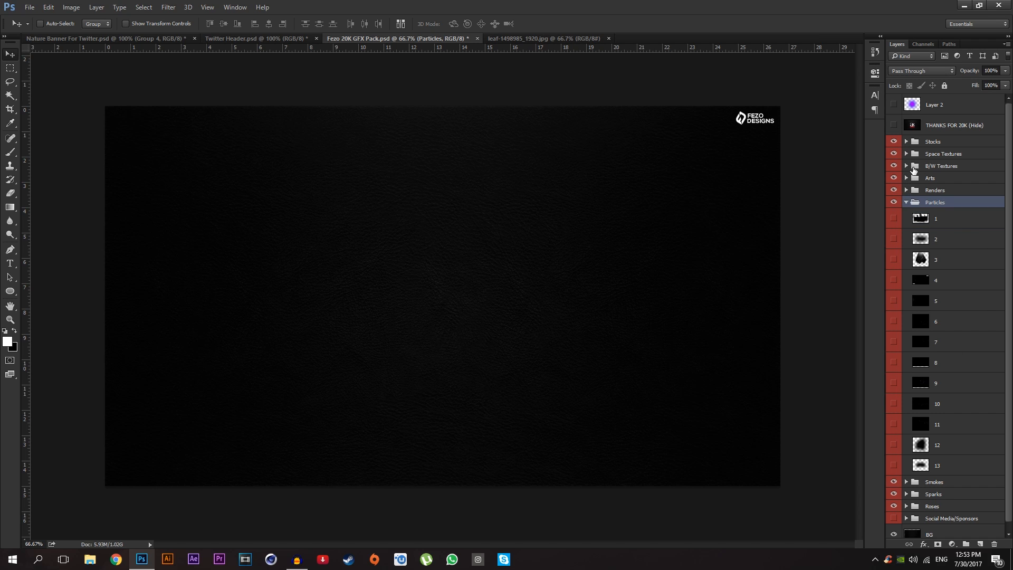
pyautogui.click(915, 143)
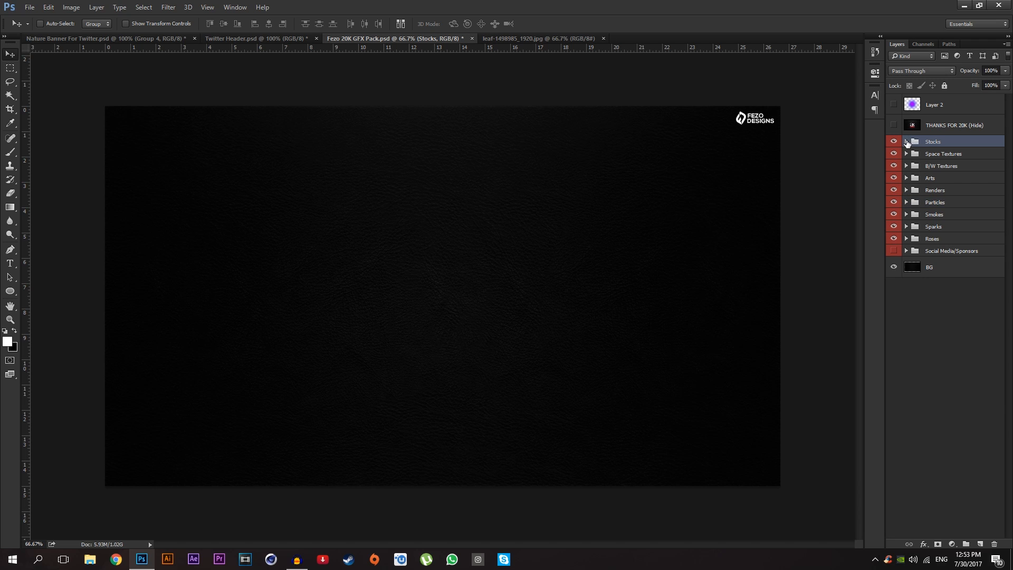
pyautogui.click(905, 141)
pyautogui.scroll(-5, 930, 419)
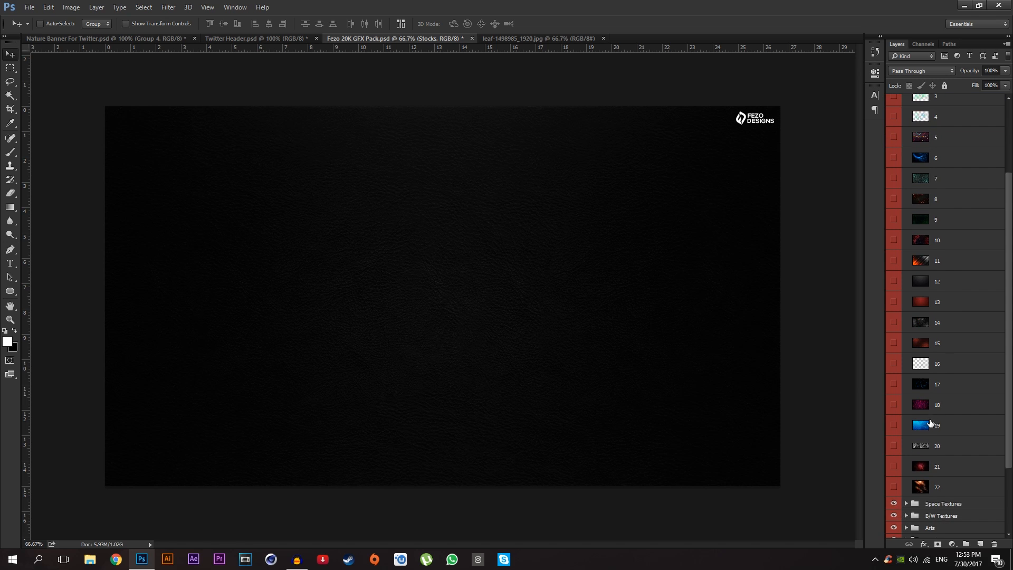
pyautogui.click(929, 468)
pyautogui.click(937, 405)
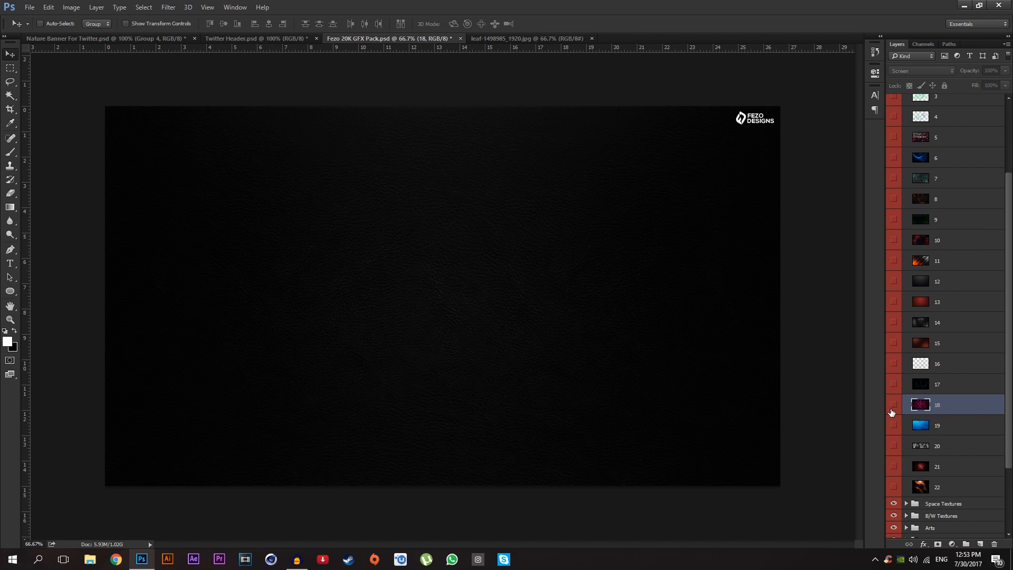
pyautogui.click(893, 405)
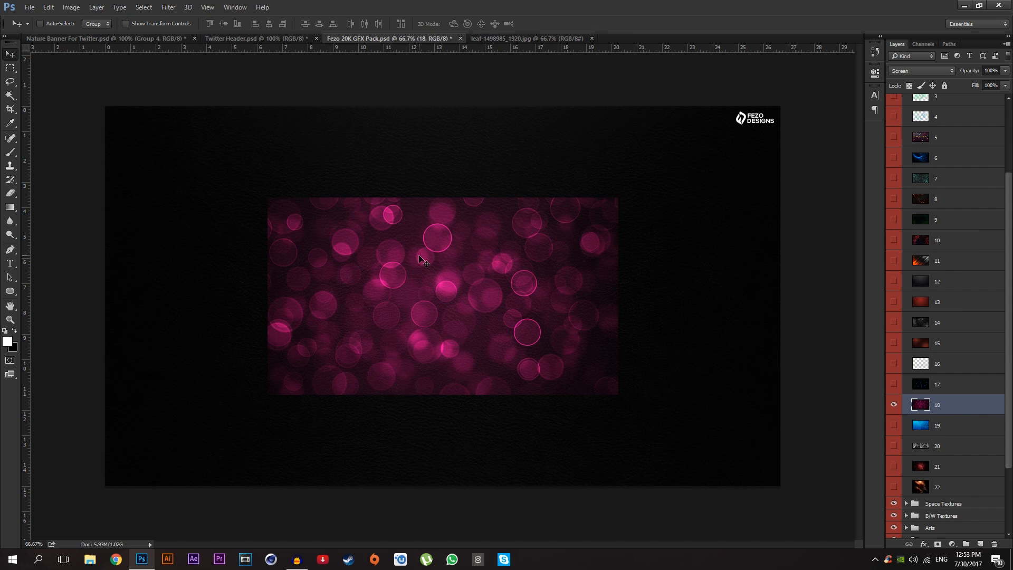
pyautogui.moveTo(425, 253); pyautogui.dragTo(432, 252)
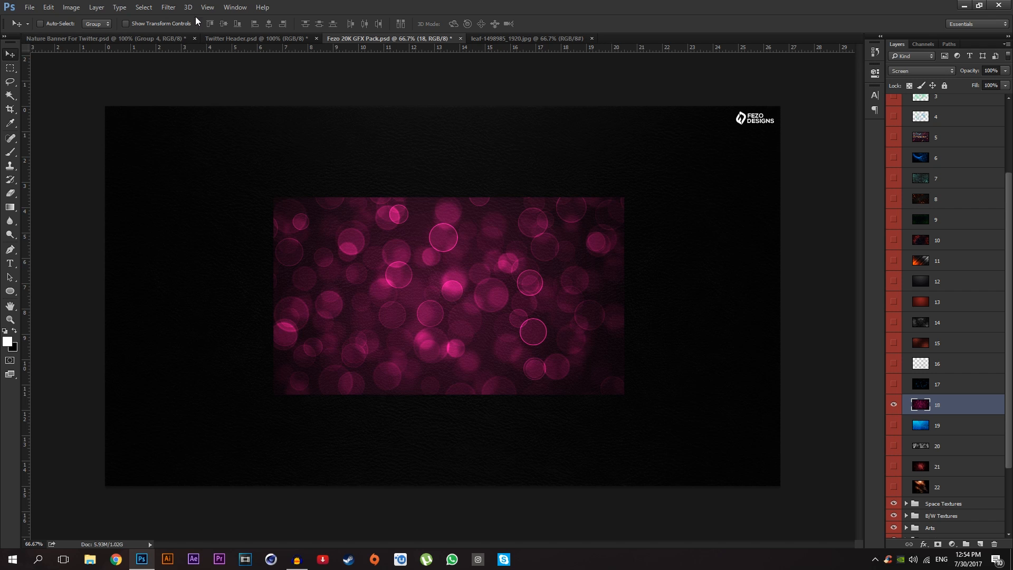
pyautogui.click(169, 8)
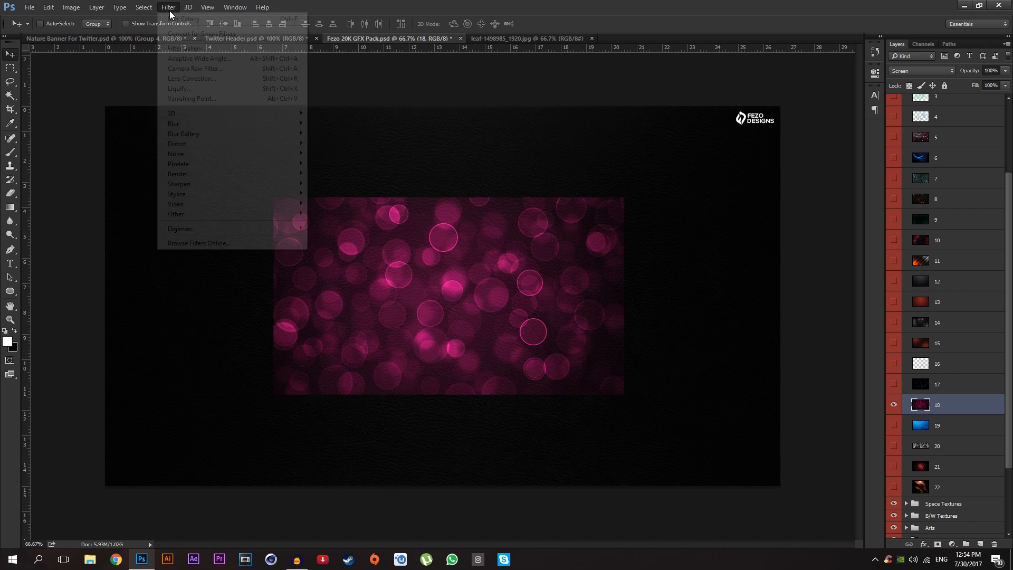
pyautogui.moveTo(218, 133)
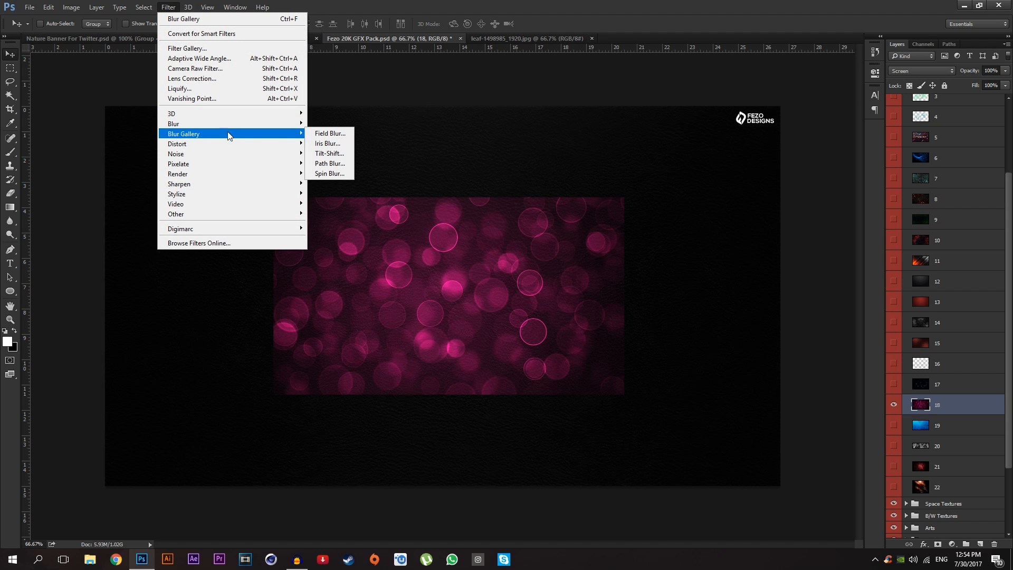
pyautogui.click(331, 134)
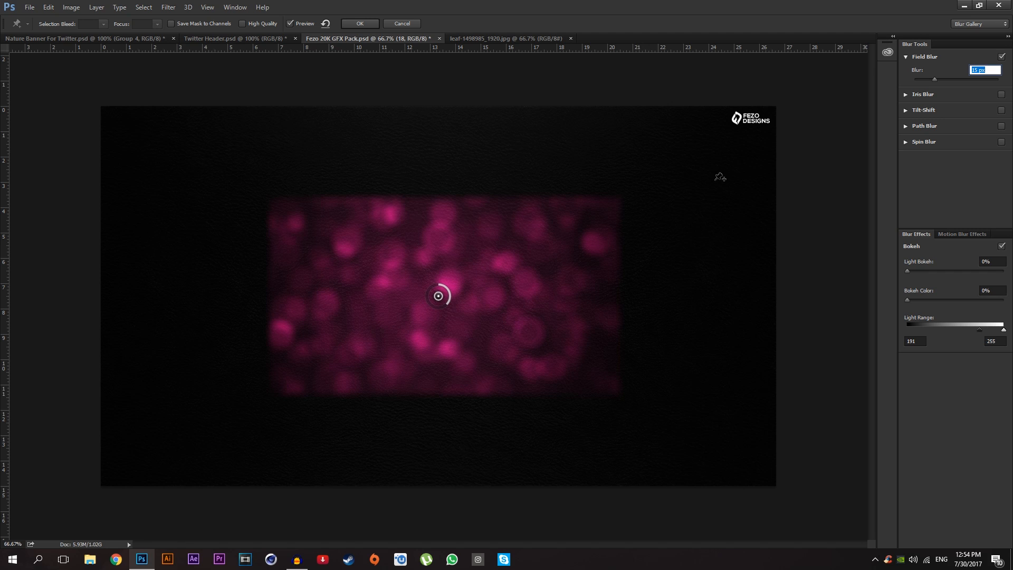
pyautogui.click(413, 24)
# Step: Apply a Gaussian Blur with a 25-pixel radius to the pink bokeh layer
pyautogui.click(168, 7)
pyautogui.moveTo(267, 126)
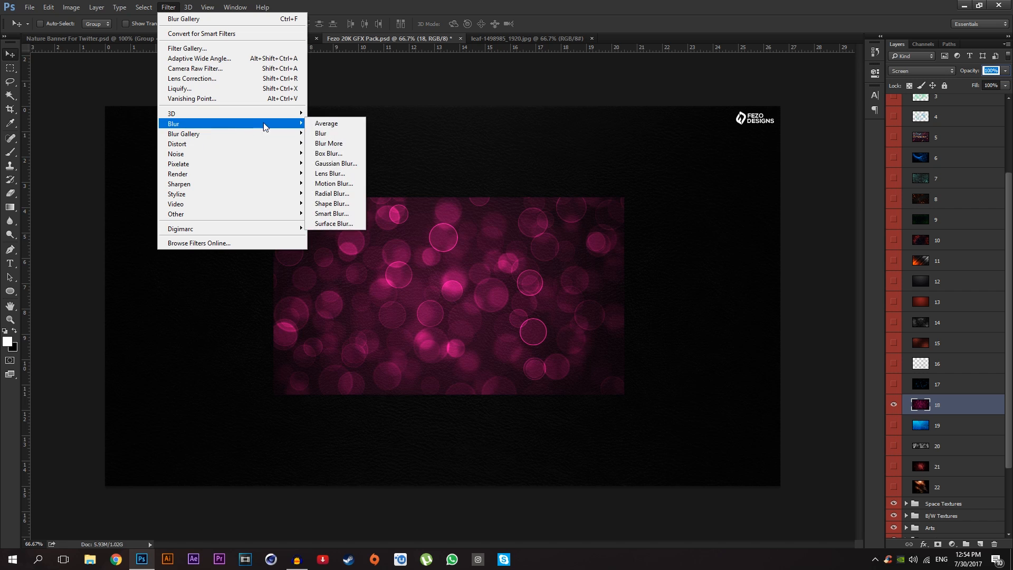
pyautogui.click(333, 164)
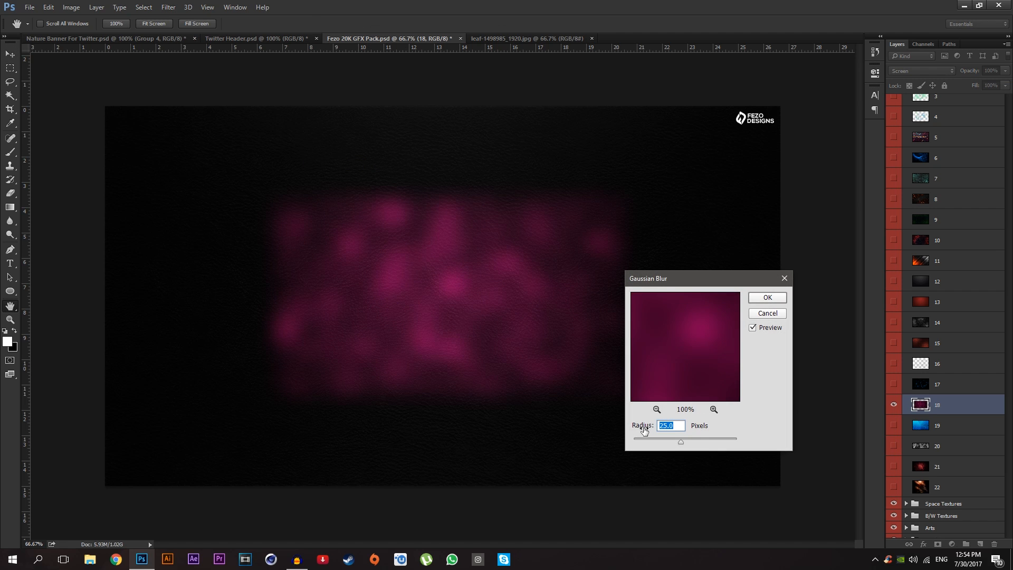
pyautogui.write('20')
pyautogui.press('BackSpace')
pyautogui.press('BackSpace')
pyautogui.write('2')
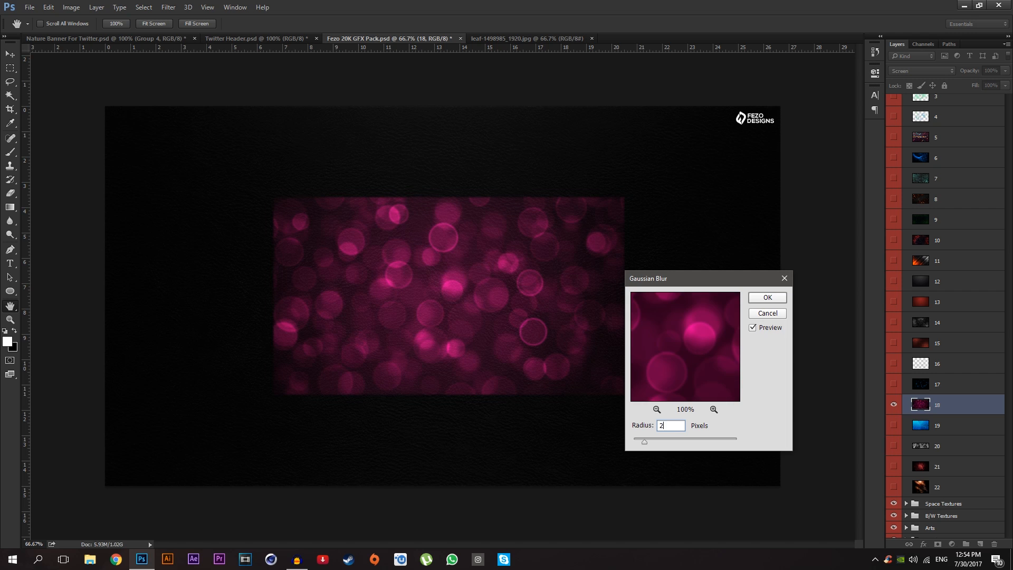
pyautogui.write('2')
pyautogui.press('BackSpace')
pyautogui.write('5')
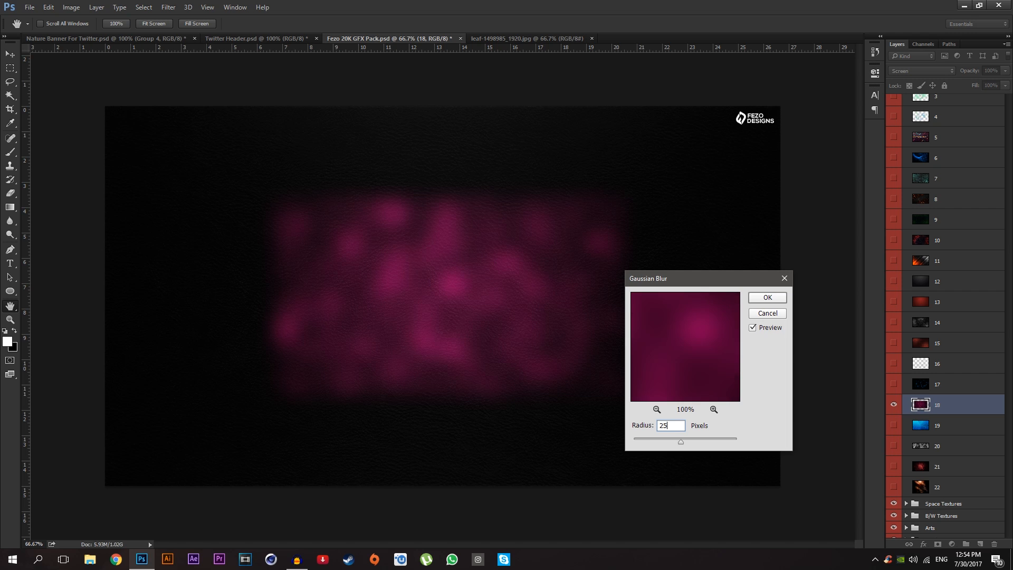
pyautogui.click(766, 298)
# Step: Bring the blurred bokeh layer into Twitter Header.psd on the banner's right side and stack it between the Black group and Layer 5
pyautogui.press('v')
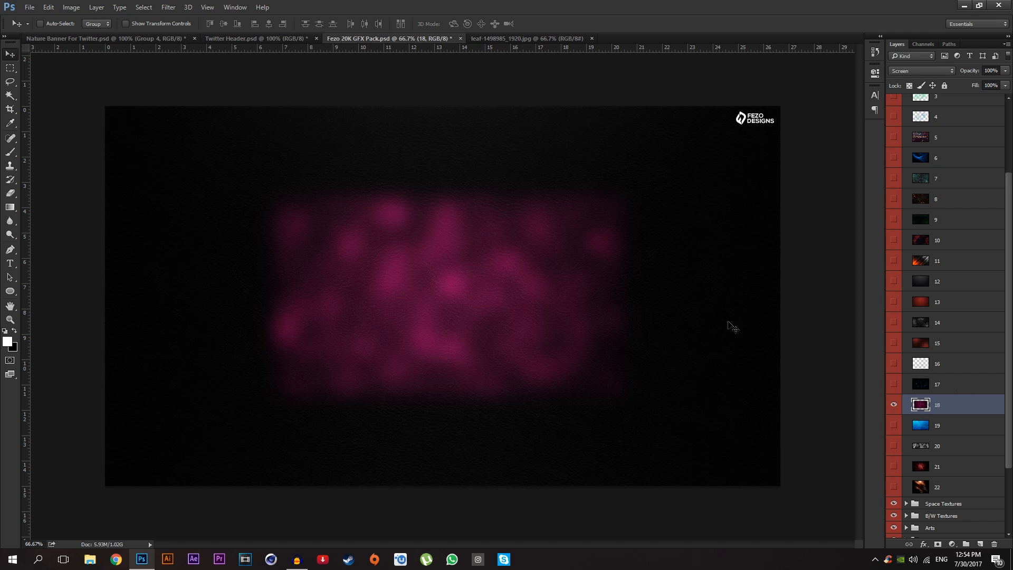
pyautogui.moveTo(496, 240); pyautogui.dragTo(675, 228)
pyautogui.click(245, 41)
pyautogui.moveTo(643, 301); pyautogui.dragTo(633, 339)
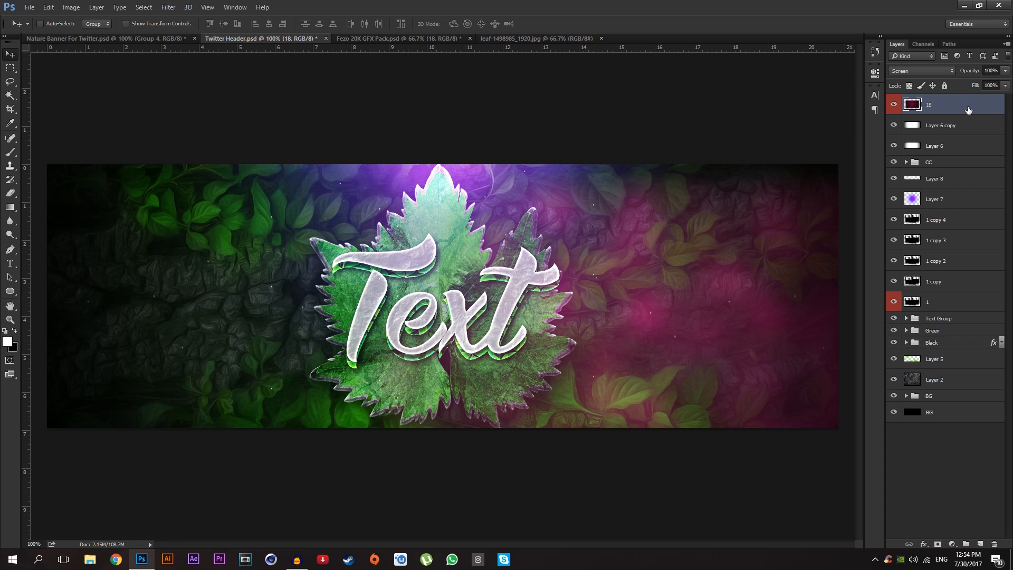
pyautogui.moveTo(969, 110); pyautogui.dragTo(952, 357)
pyautogui.click(938, 365)
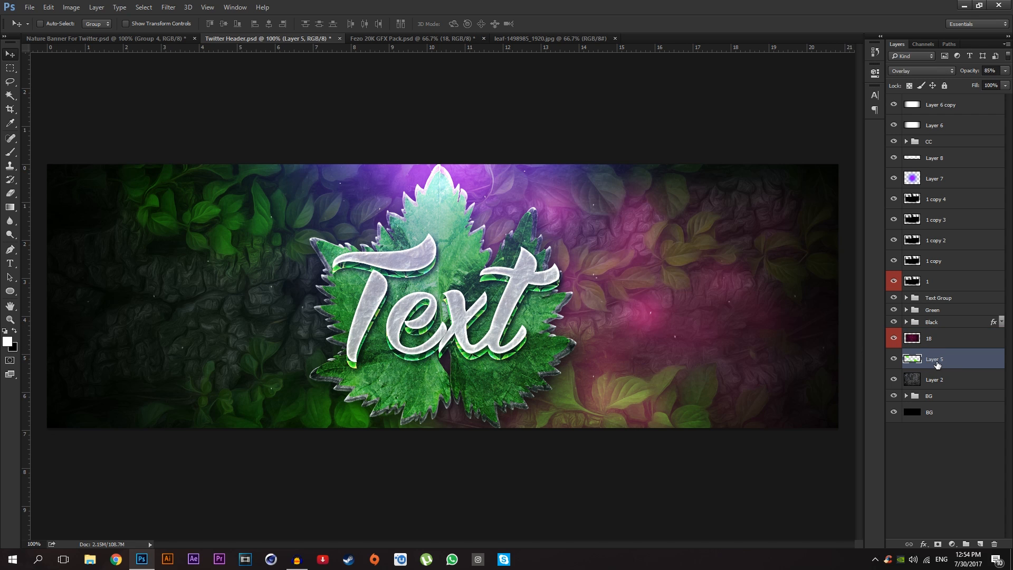
pyautogui.moveTo(575, 303); pyautogui.dragTo(731, 309)
pyautogui.hotkey('ctrl', 'z')
# Step: Reposition the blurred bokeh layer 18 over the foliage on the right side of the banner
pyautogui.click(958, 345)
pyautogui.press('z')
pyautogui.press('v')
pyautogui.moveTo(727, 304); pyautogui.dragTo(717, 297)
pyautogui.press('z')
pyautogui.moveTo(744, 310); pyautogui.dragTo(713, 310)
pyautogui.click(638, 298)
pyautogui.press('v')
pyautogui.moveTo(648, 291)
pyautogui.mouseDown()
pyautogui.moveTo(616, 293)
pyautogui.moveTo(659, 291)
pyautogui.moveTo(632, 286)
pyautogui.mouseUp()
# Step: Add a Hue/Saturation adjustment clipped to layer 18 and set its hue to -44
pyautogui.click(952, 544)
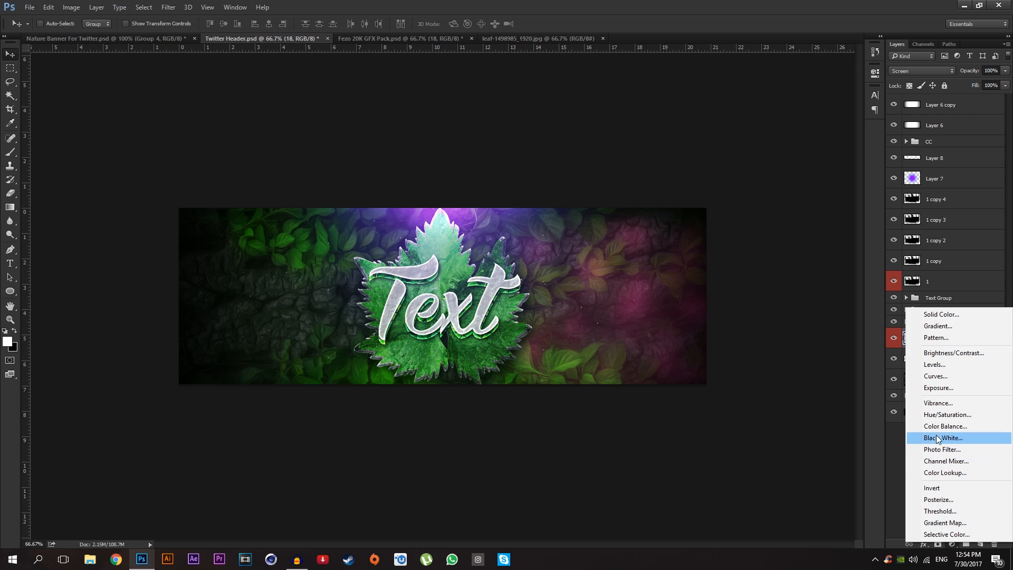
pyautogui.click(939, 417)
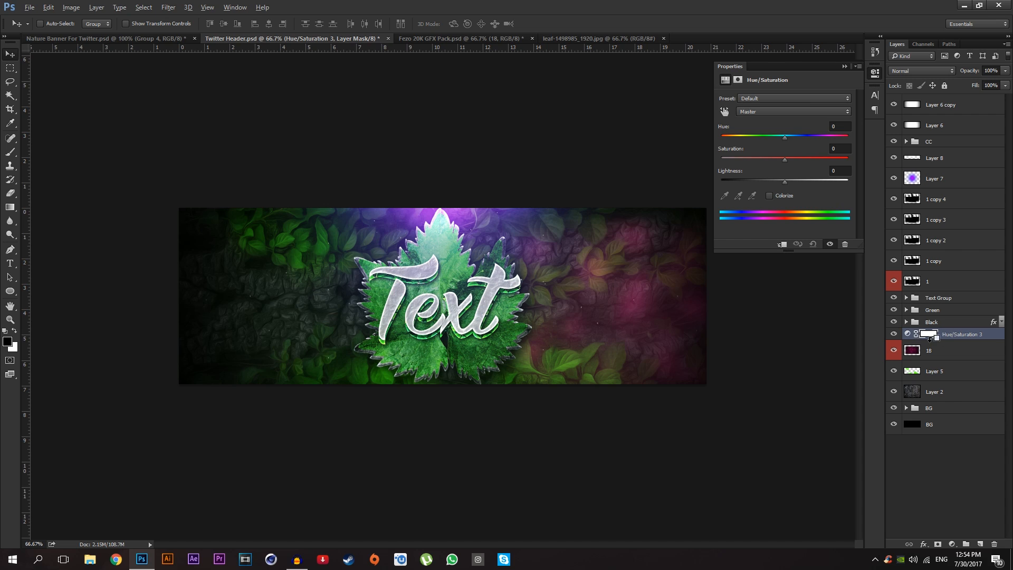
pyautogui.keyDown('alt'); pyautogui.click(934, 340); pyautogui.keyUp('alt')
pyautogui.moveTo(784, 138); pyautogui.dragTo(762, 139)
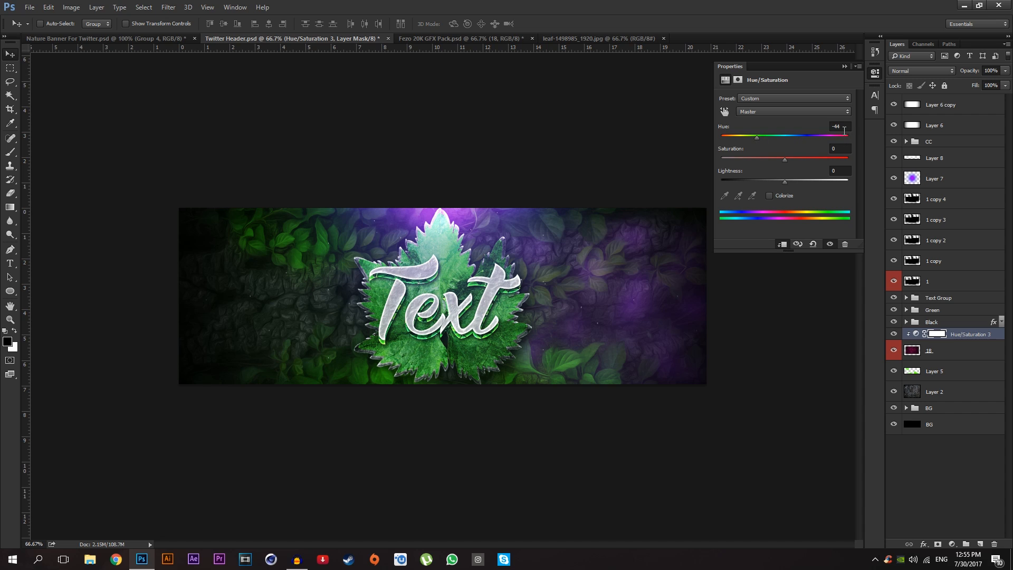
pyautogui.click(845, 66)
# Step: Set the opacity of bokeh layer 18 to 35%
pyautogui.click(942, 351)
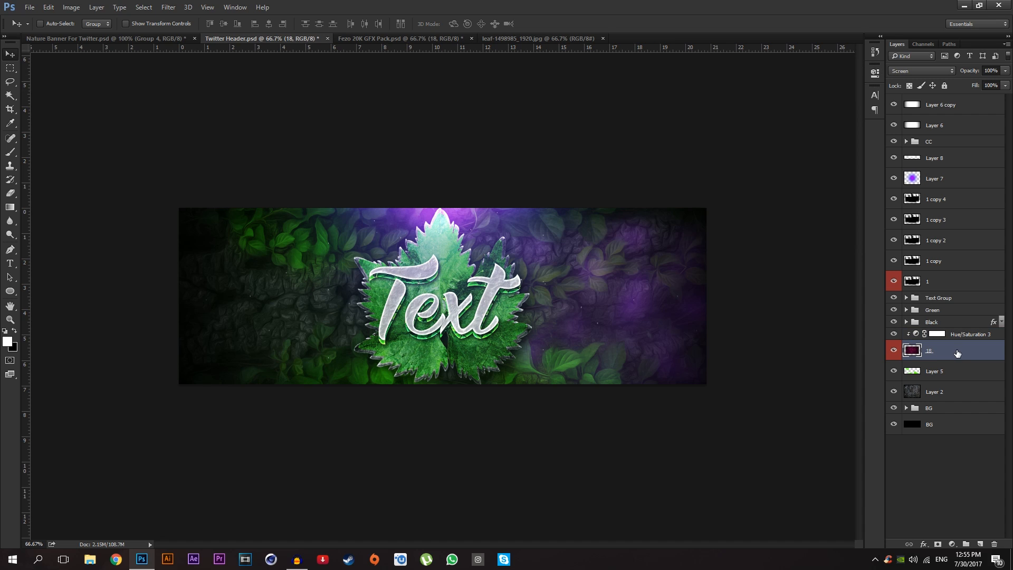
pyautogui.moveTo(965, 73); pyautogui.dragTo(942, 77)
pyautogui.click(993, 70)
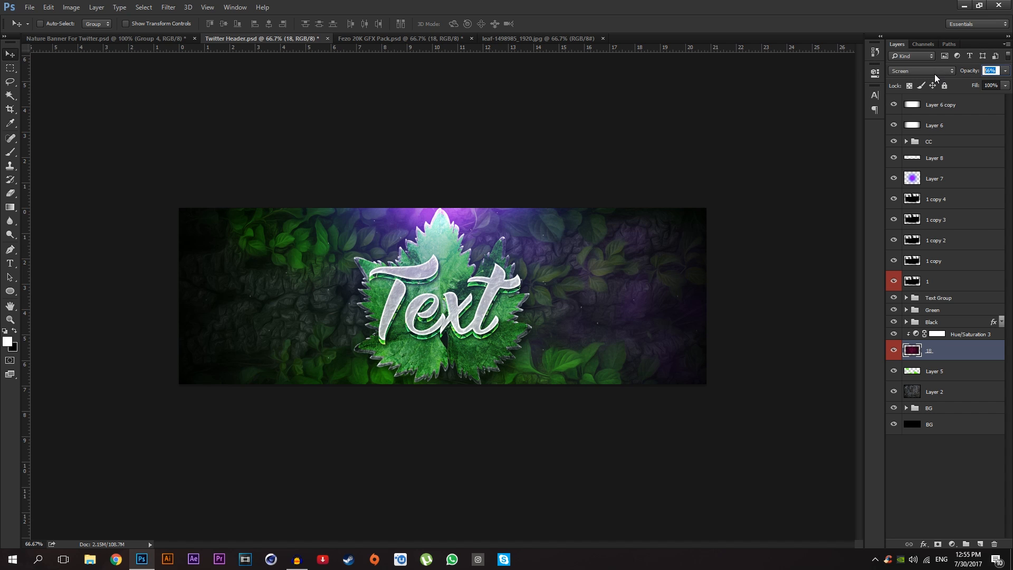
pyautogui.write('35')
pyautogui.press('Return')
# Step: Create a new layer above the Hue/Saturation adjustment and try a soft white 192 px brush dab beside the leaf, undoing the dab
pyautogui.click(963, 335)
pyautogui.click(980, 544)
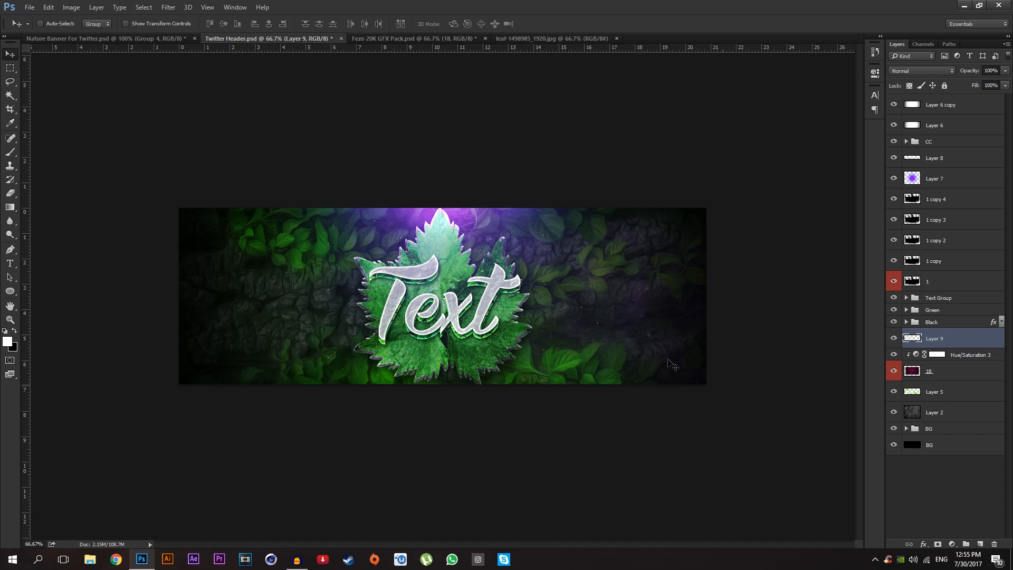
pyautogui.press('b')
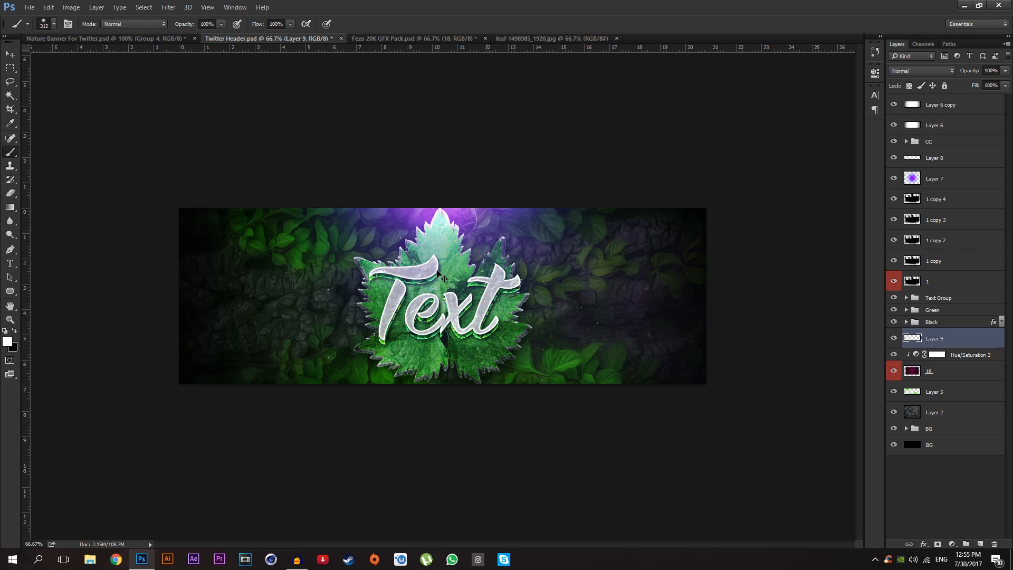
pyautogui.keyDown('alt'); pyautogui.rightClick(561, 317); pyautogui.keyUp('alt')
pyautogui.moveTo(547, 323); pyautogui.dragTo(544, 321)
pyautogui.keyDown('alt'); pyautogui.rightClick(560, 330); pyautogui.keyUp('alt')
pyautogui.click(558, 328)
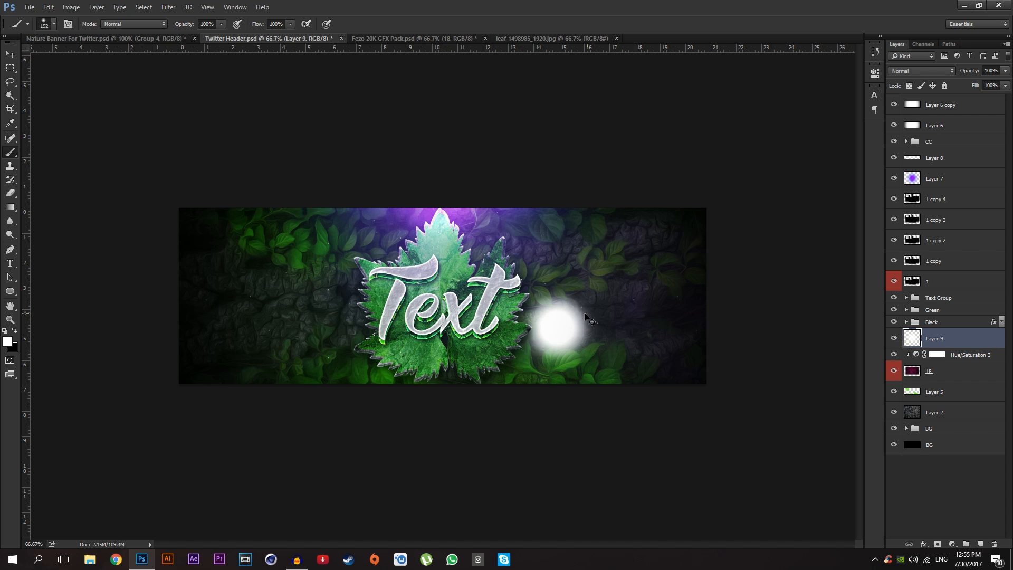
pyautogui.hotkey('ctrl', 'z')
# Step: Reduce the brush to 150 px and paint four soft white dabs across the banner's right side
pyautogui.moveTo(559, 325); pyautogui.dragTo(551, 326)
pyautogui.click(552, 329)
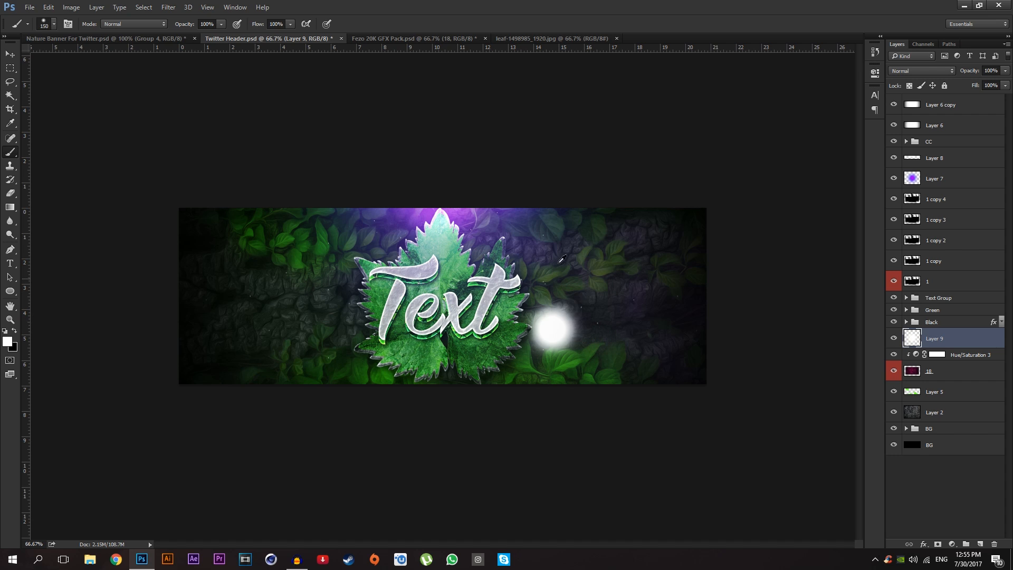
pyautogui.click(595, 265)
pyautogui.click(640, 339)
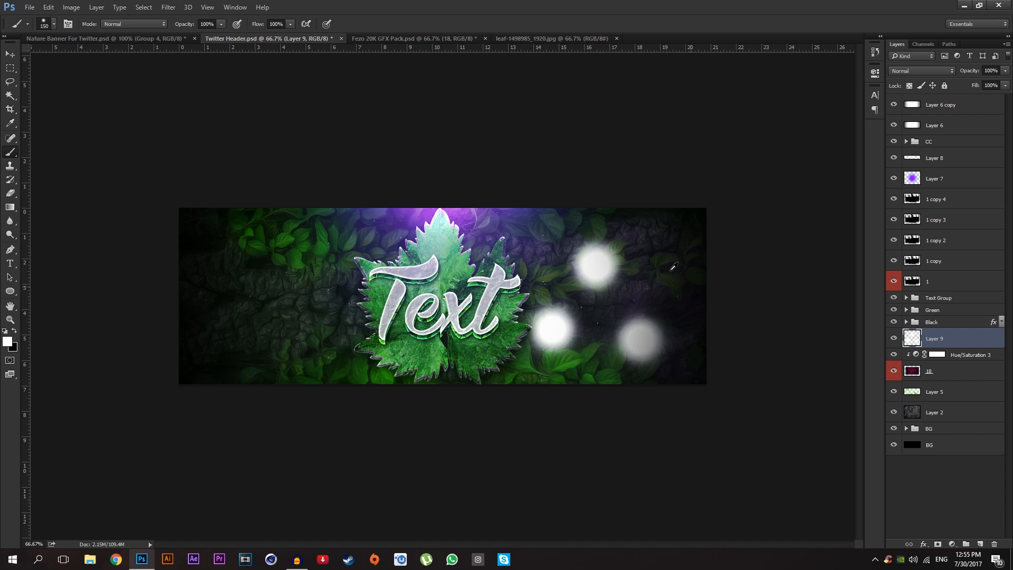
pyautogui.click(695, 272)
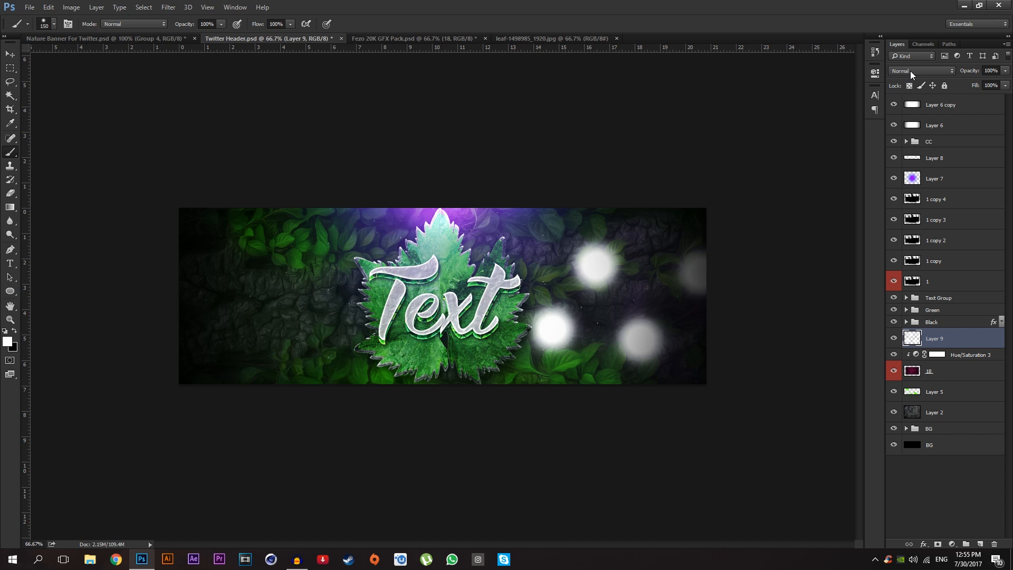
# Step: Set the white dab layer's blend mode to Overlay
pyautogui.click(910, 71)
pyautogui.click(898, 176)
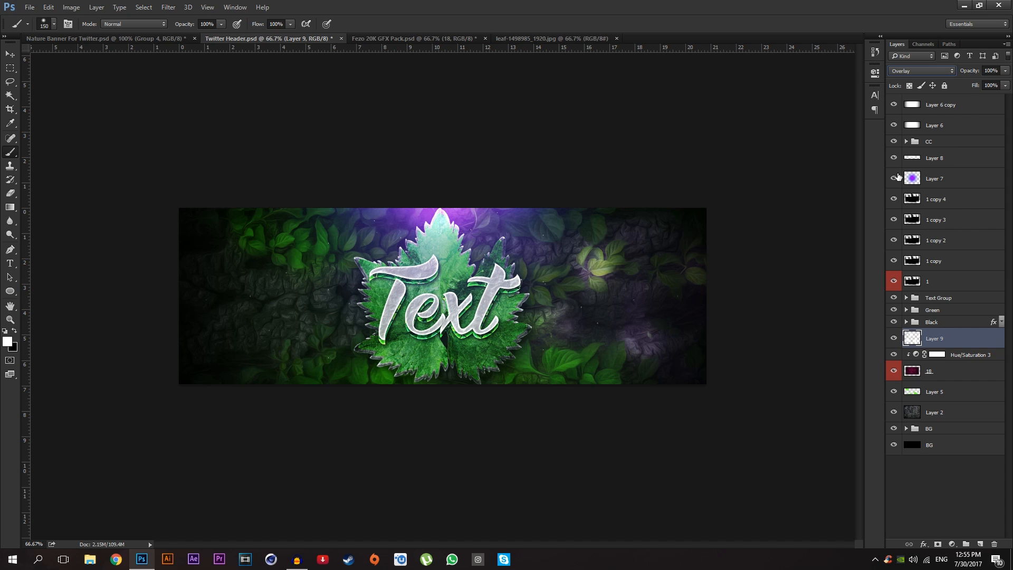
pyautogui.press('z')
pyautogui.click(574, 249)
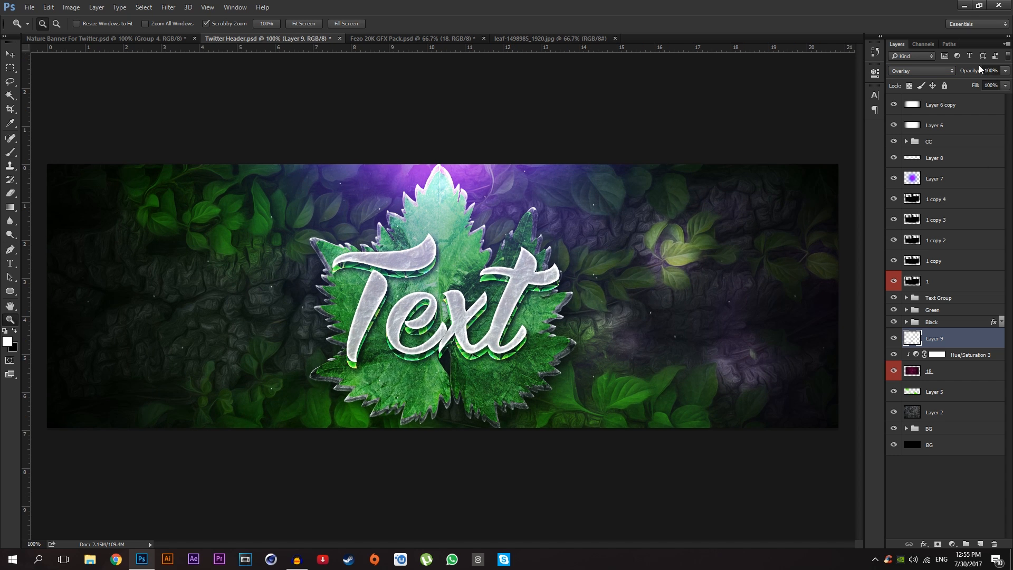
# Step: Set the opacity of the white dab layer to 75%
pyautogui.moveTo(974, 71); pyautogui.dragTo(953, 72)
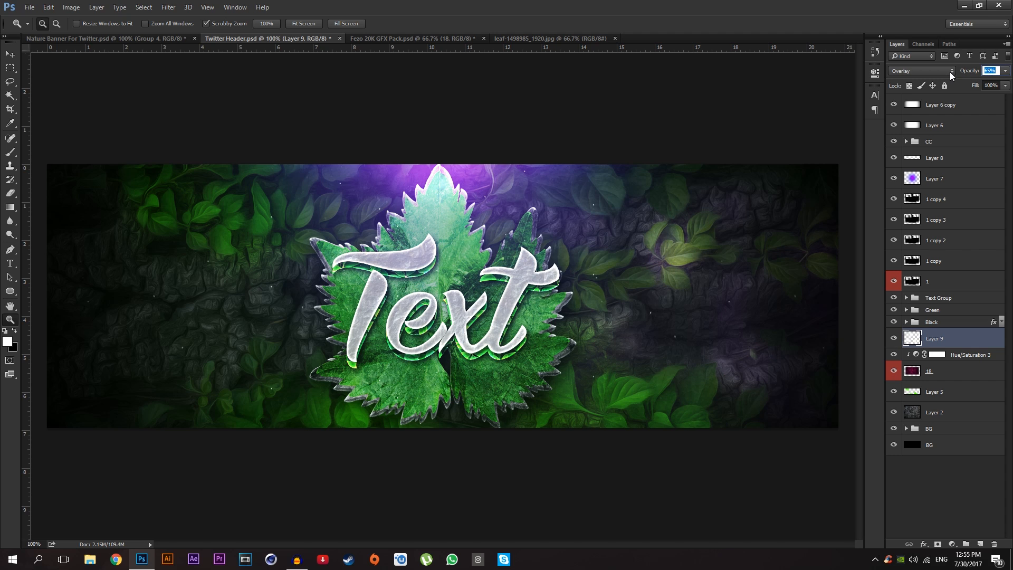
pyautogui.write('75')
pyautogui.press('Return')
# Step: Group the white dab layer, its Hue/Saturation adjustment and bokeh layer 18, and name the group "Lighting left"
pyautogui.keyDown('shift'); pyautogui.click(929, 373); pyautogui.keyUp('shift')
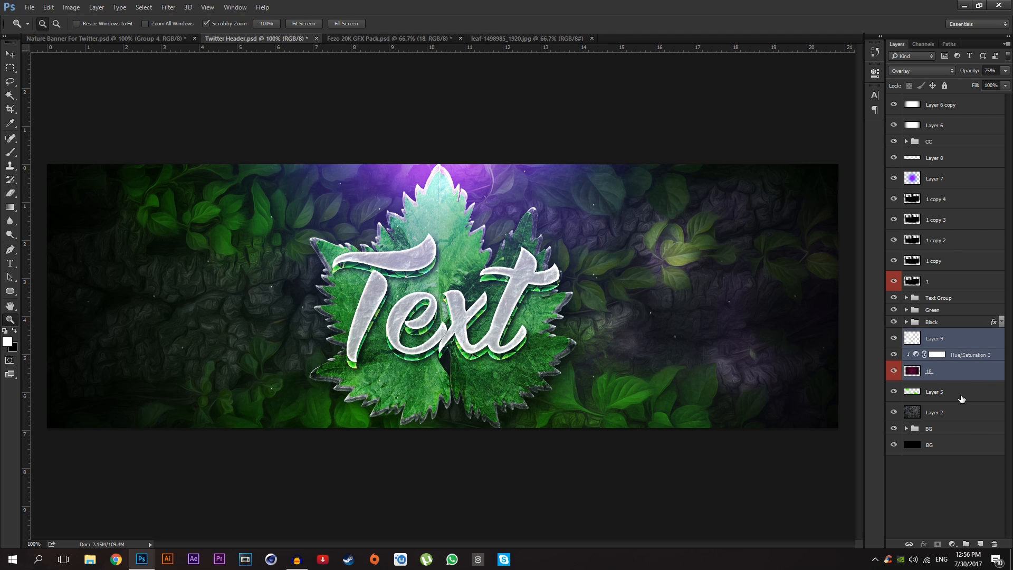
pyautogui.hotkey('ctrl', 'g')
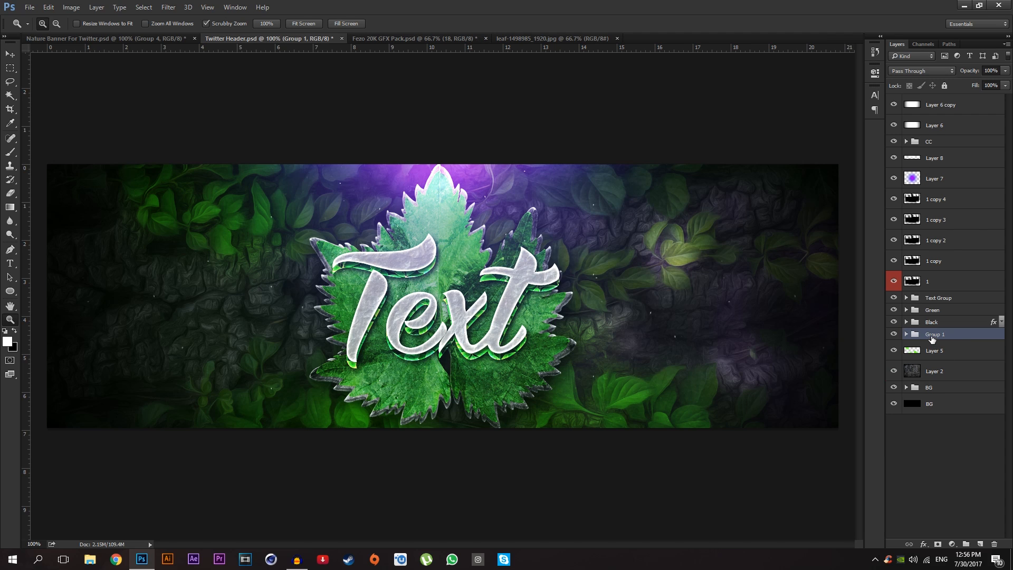
pyautogui.doubleClick(932, 335)
pyautogui.write('Lighting left')
pyautogui.press('Return')
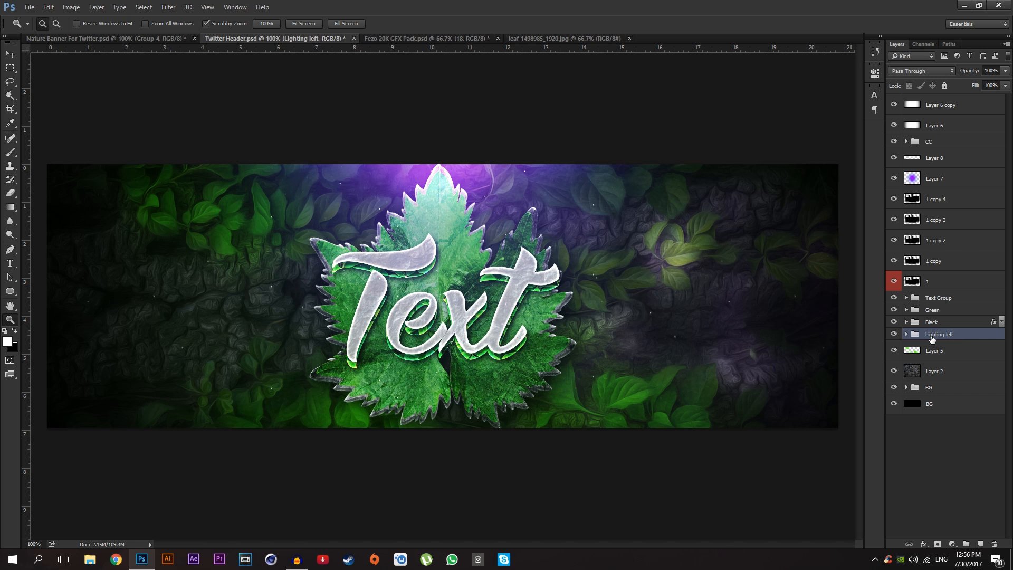
# Step: Duplicate the Lighting left group and rename the copy "Lighting right"
pyautogui.hotkey('ctrl', 'j')
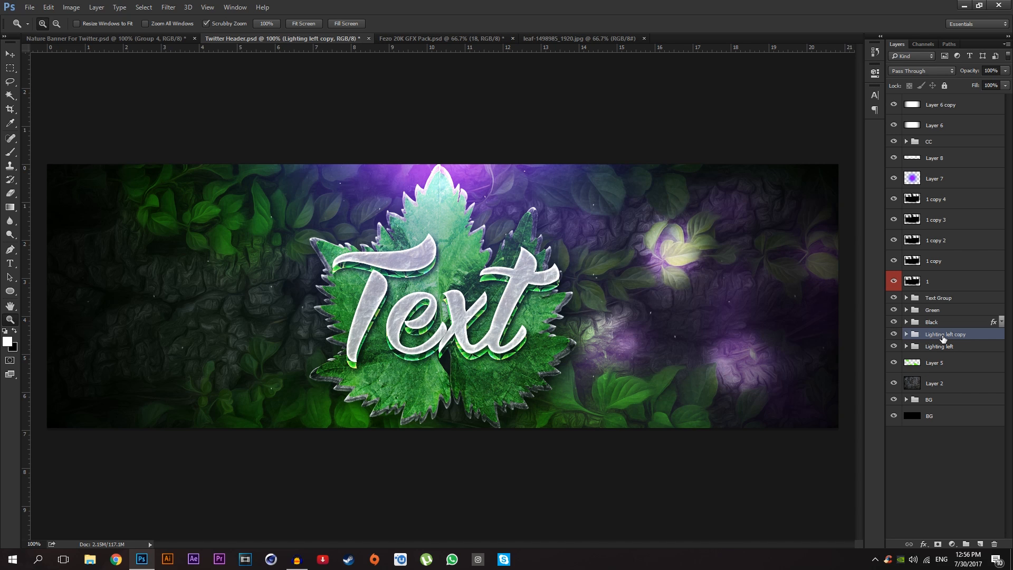
pyautogui.doubleClick(943, 335)
pyautogui.moveTo(948, 334); pyautogui.dragTo(985, 342)
pyautogui.click(952, 339)
pyautogui.moveTo(956, 336); pyautogui.dragTo(1009, 333)
pyautogui.press('BackSpace')
pyautogui.press('Return')
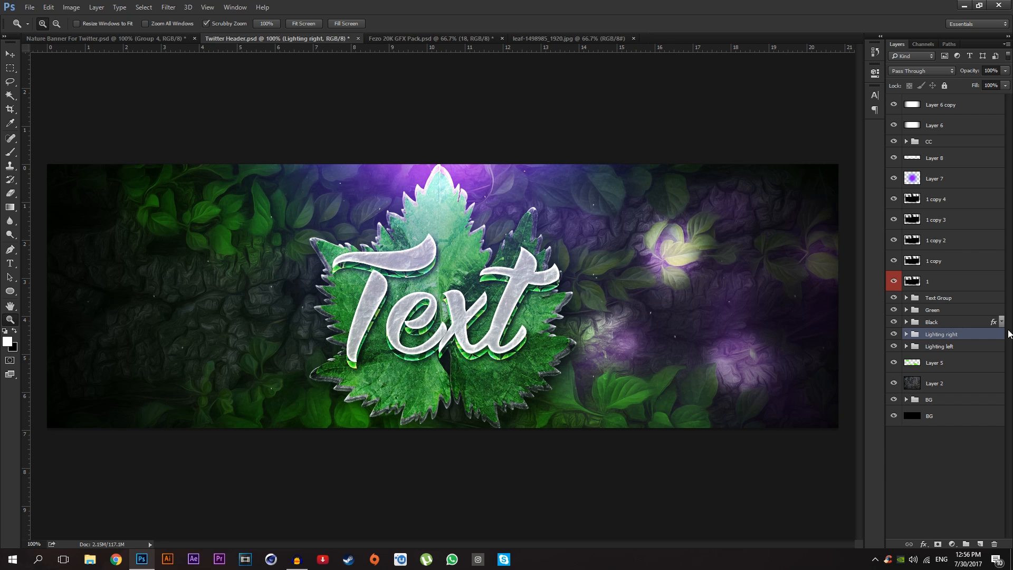
# Step: Move the Lighting left group to the banner's left side, flip it horizontally and shift it slightly toward the leaf
pyautogui.click(959, 347)
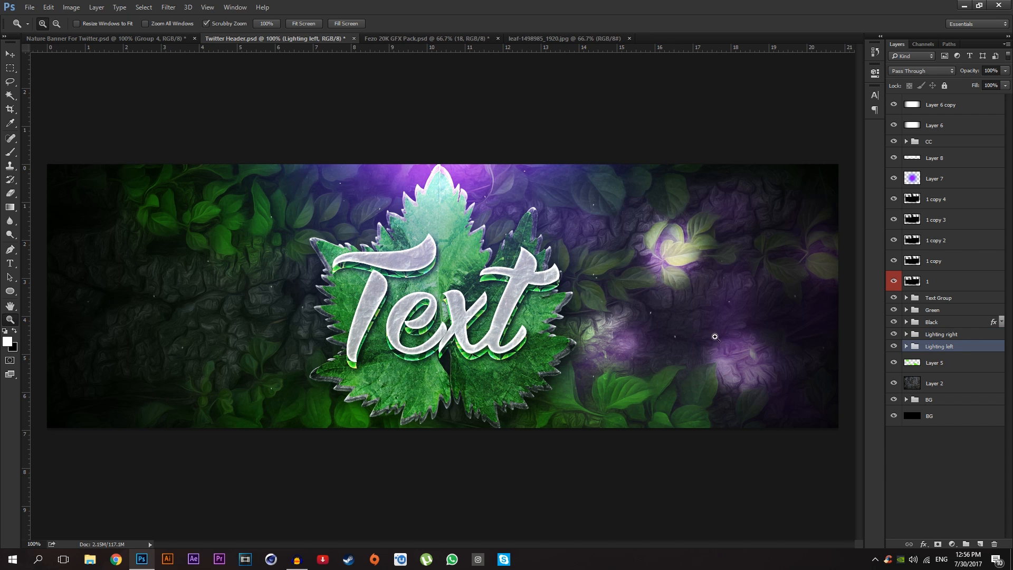
pyautogui.press('v')
pyautogui.moveTo(739, 289); pyautogui.dragTo(219, 293)
pyautogui.hotkey('ctrl', 't')
pyautogui.rightClick(219, 294)
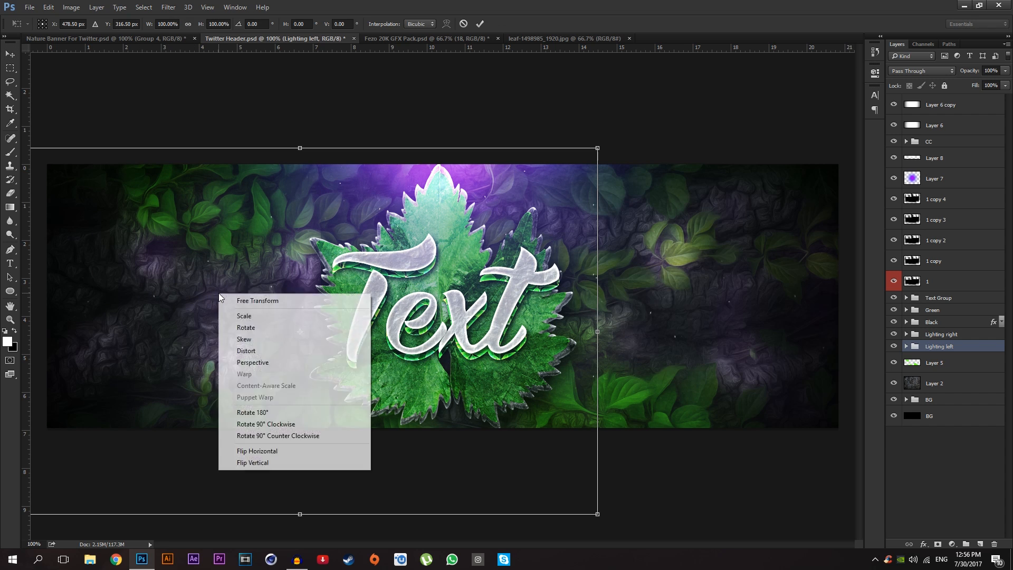
pyautogui.click(269, 451)
pyautogui.press('Return')
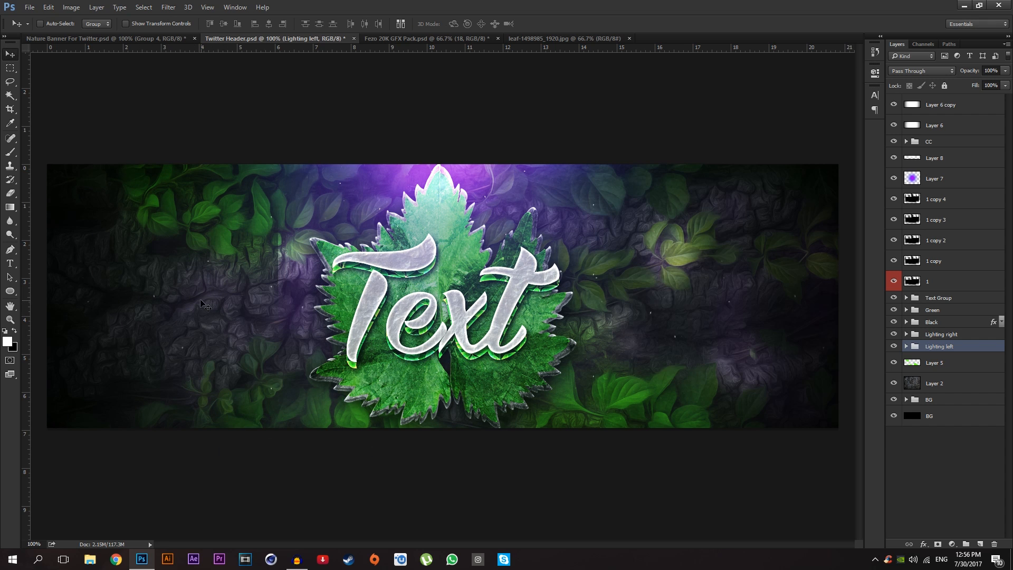
pyautogui.moveTo(173, 311); pyautogui.dragTo(234, 309)
# Step: Compare the lighting with the reference banner, and set the white dab layer in the Lighting left group to 50% opacity
pyautogui.press('z')
pyautogui.moveTo(498, 323); pyautogui.dragTo(473, 317)
pyautogui.click(493, 318)
pyautogui.click(437, 302)
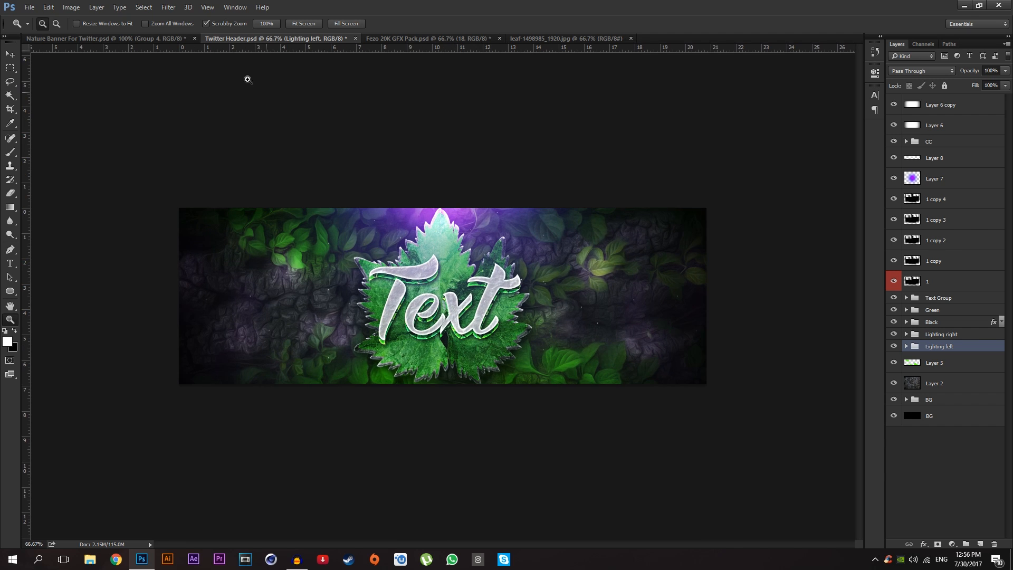
pyautogui.click(137, 39)
pyautogui.click(268, 37)
pyautogui.click(905, 347)
pyautogui.click(978, 362)
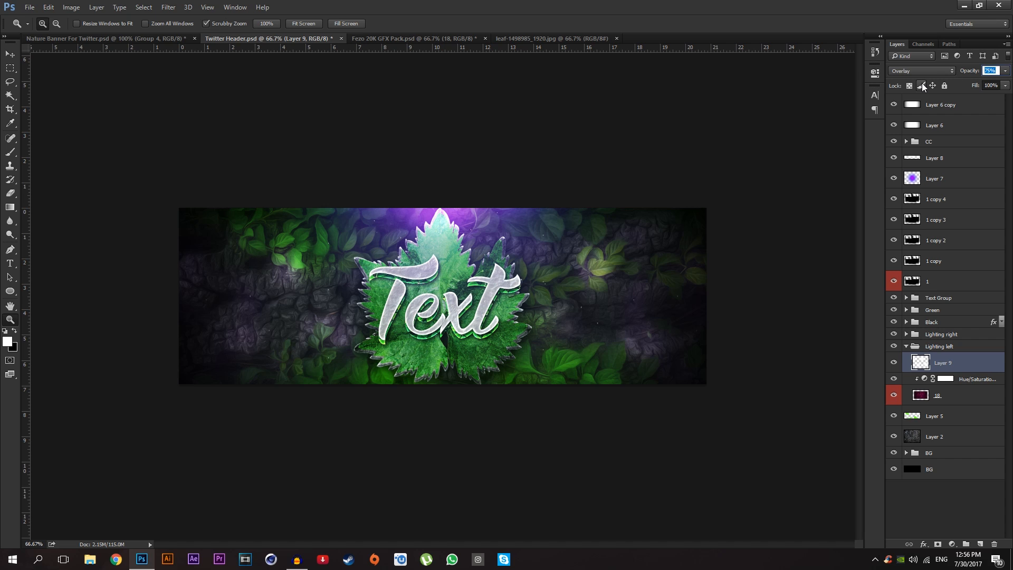
pyautogui.write('50')
pyautogui.press('Return')
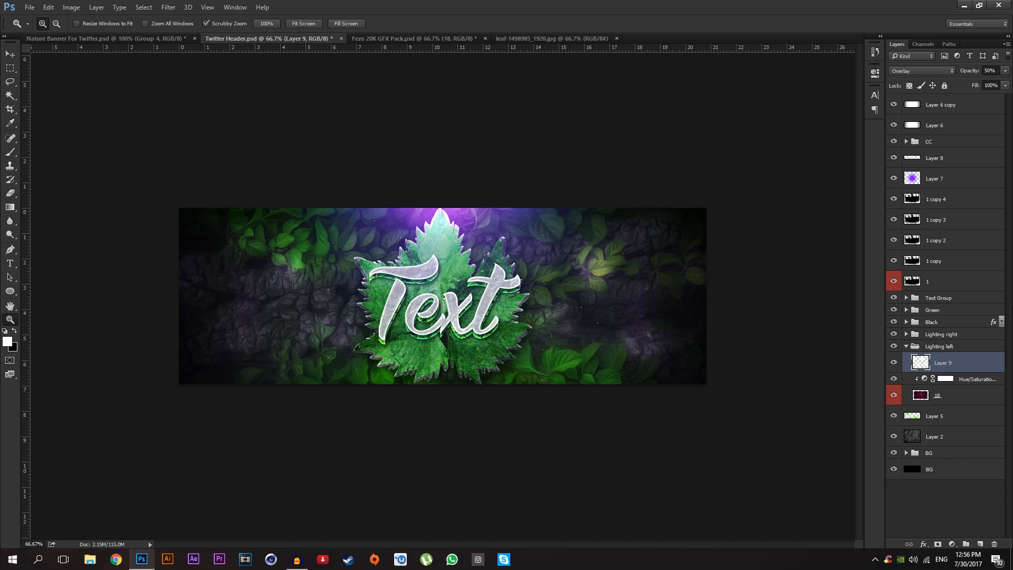
pyautogui.click(906, 346)
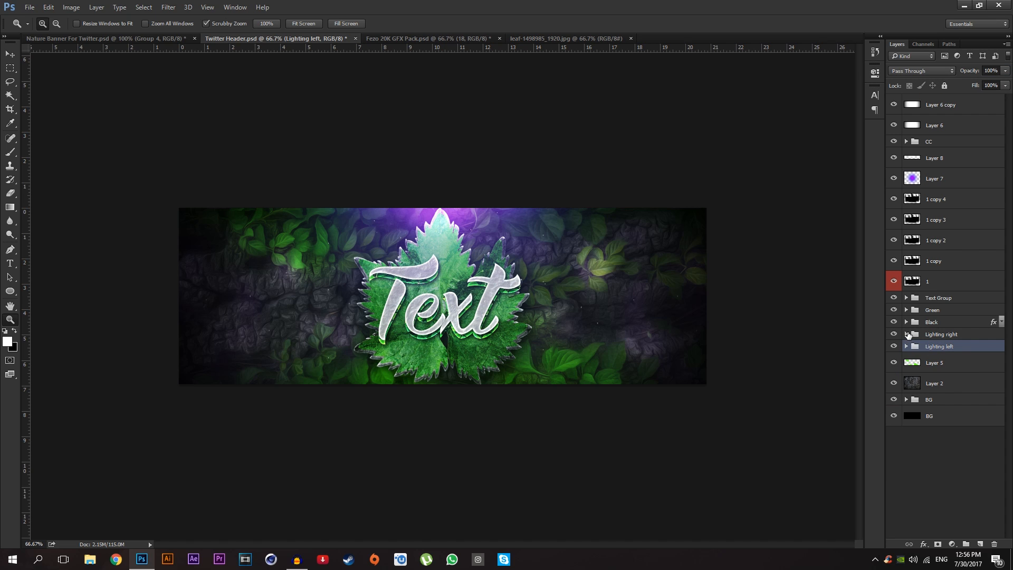
# Step: Set the white dab layer in the Lighting right group to 50% opacity
pyautogui.click(906, 333)
pyautogui.click(928, 351)
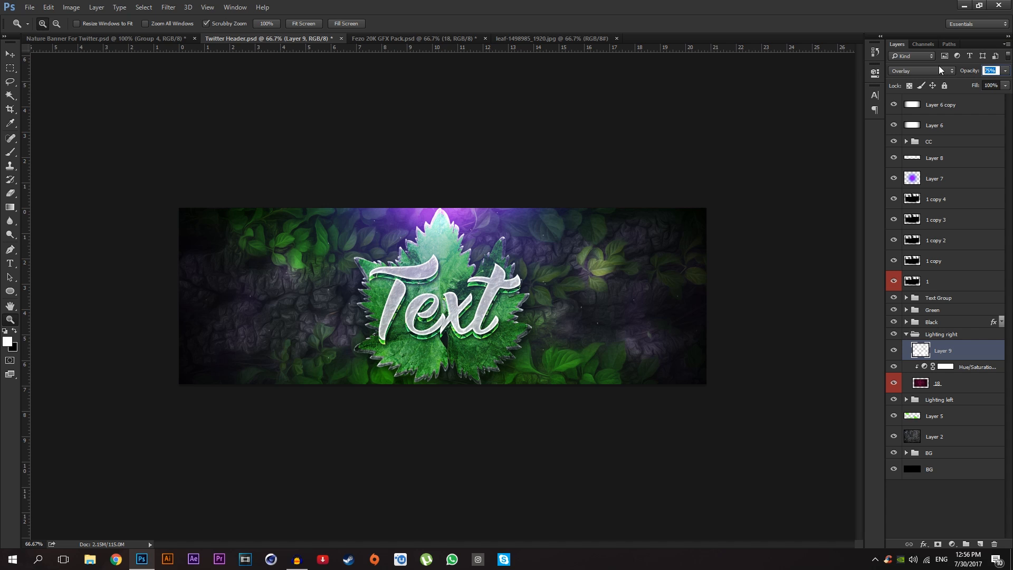
pyautogui.write('50')
pyautogui.press('Return')
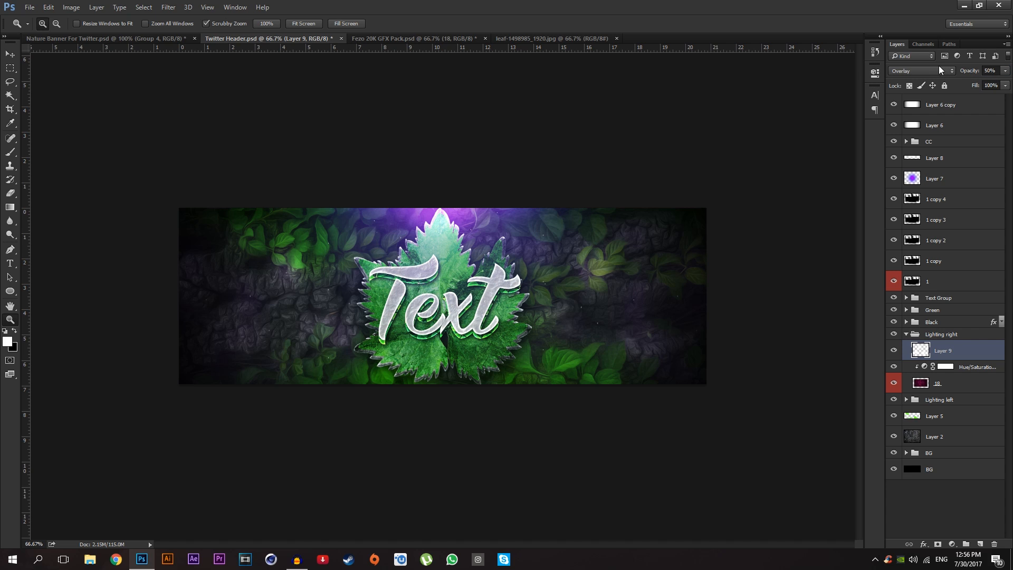
pyautogui.click(906, 334)
# Step: Check the vines in the reference banner and open the draped_devils_ivy PNG from the Used folder
pyautogui.click(100, 40)
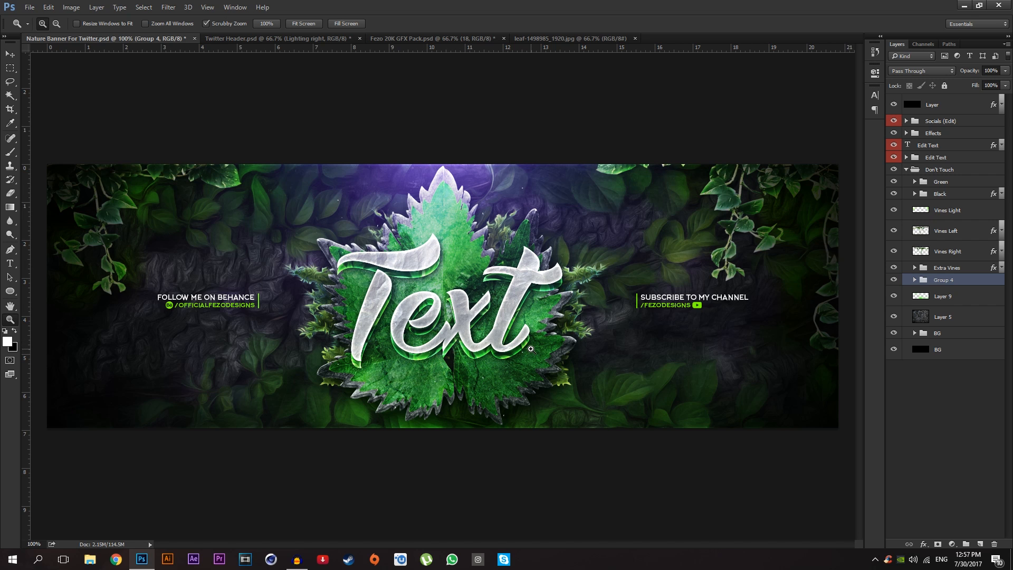
pyautogui.click(303, 38)
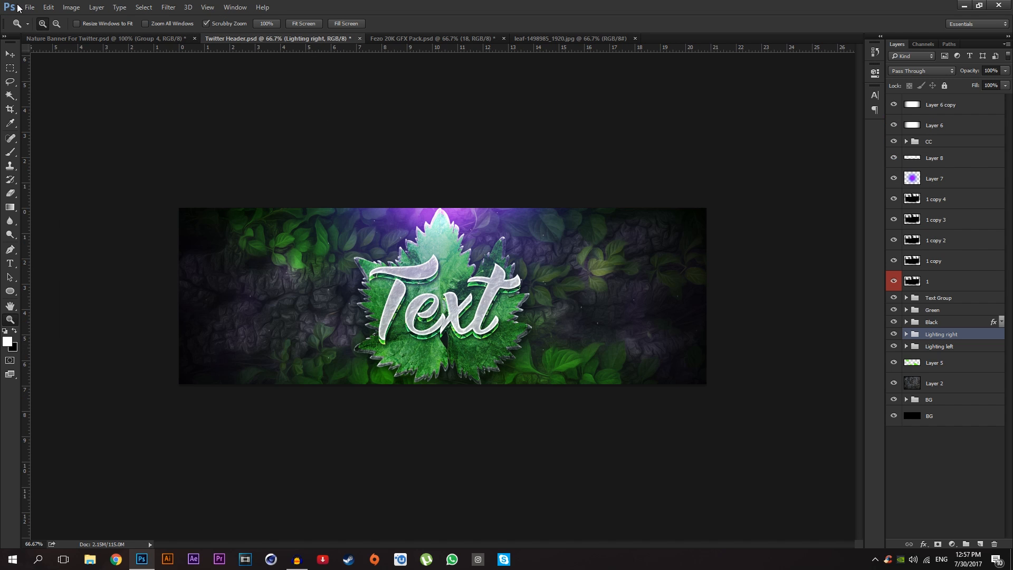
pyautogui.click(28, 7)
pyautogui.click(39, 24)
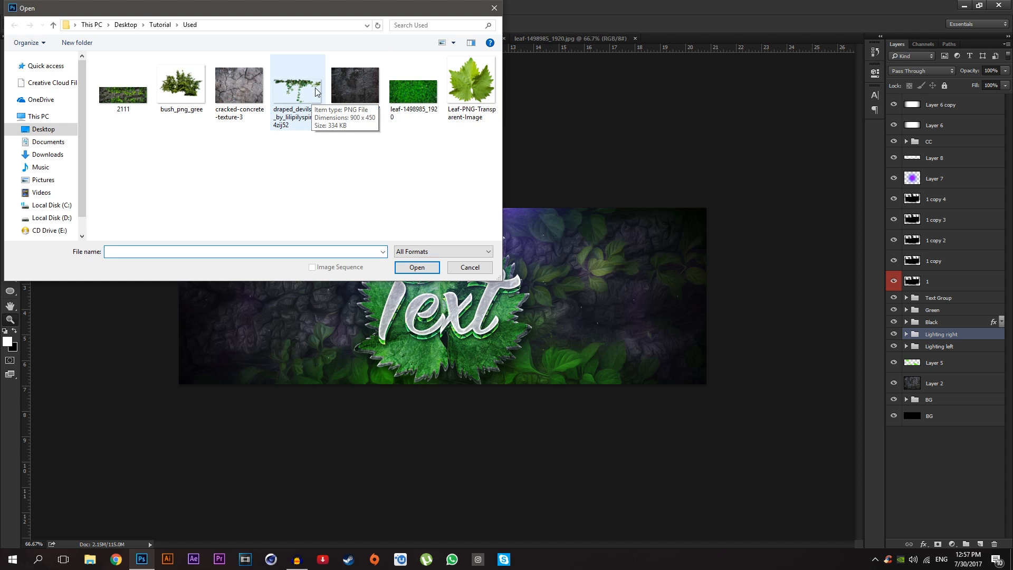
pyautogui.doubleClick(296, 76)
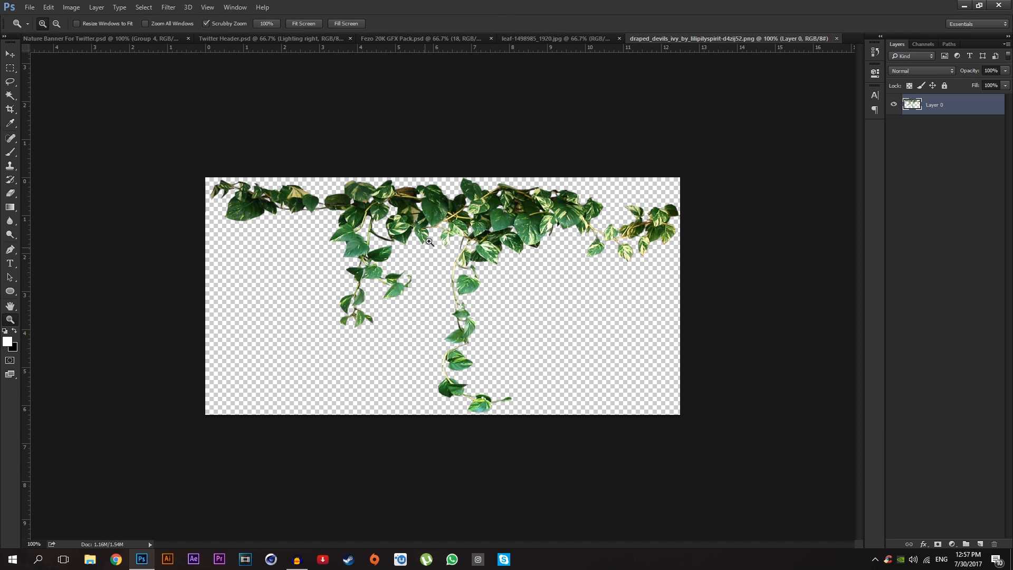
# Step: Copy the ivy into the Fezo 20K GFX Pack document, hide stock layer 18 and reposition the ivy on the canvas
pyautogui.click(10, 54)
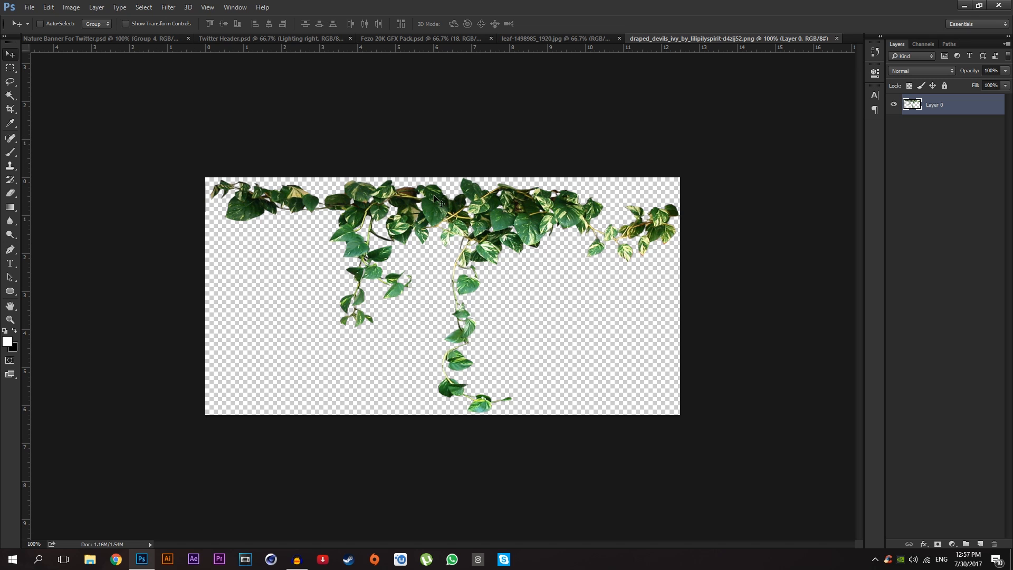
pyautogui.moveTo(438, 201); pyautogui.dragTo(484, 279)
pyautogui.click(893, 529)
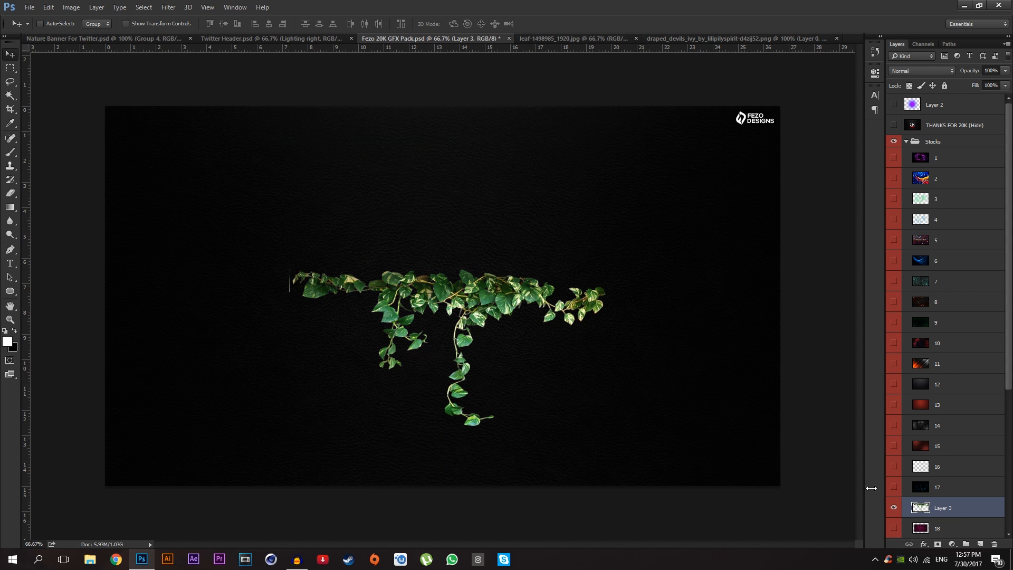
pyautogui.moveTo(553, 329); pyautogui.dragTo(536, 319)
pyautogui.moveTo(480, 302); pyautogui.dragTo(479, 298)
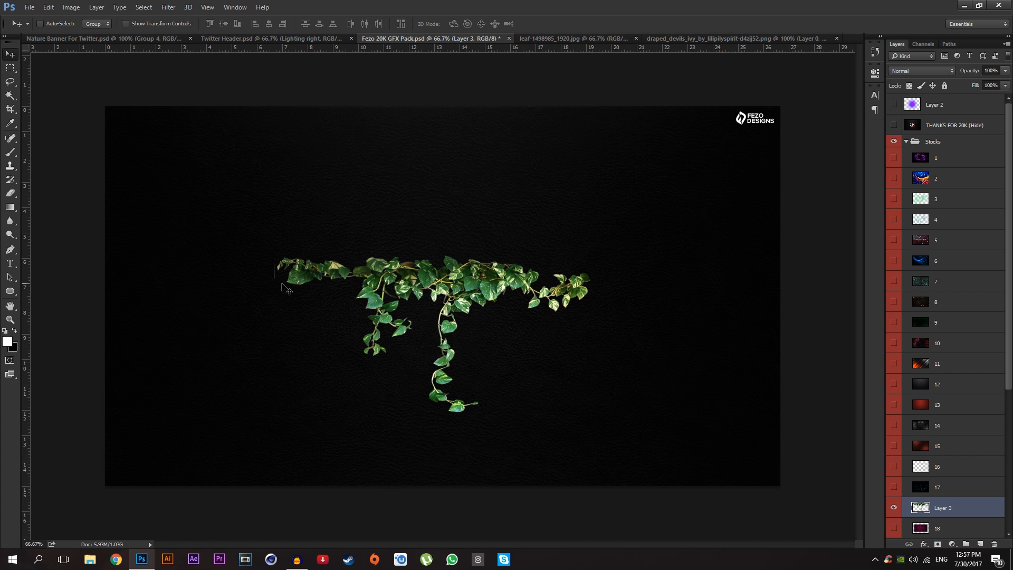
# Step: Erase the stray vertical line beside the ivy's left end
pyautogui.press('e')
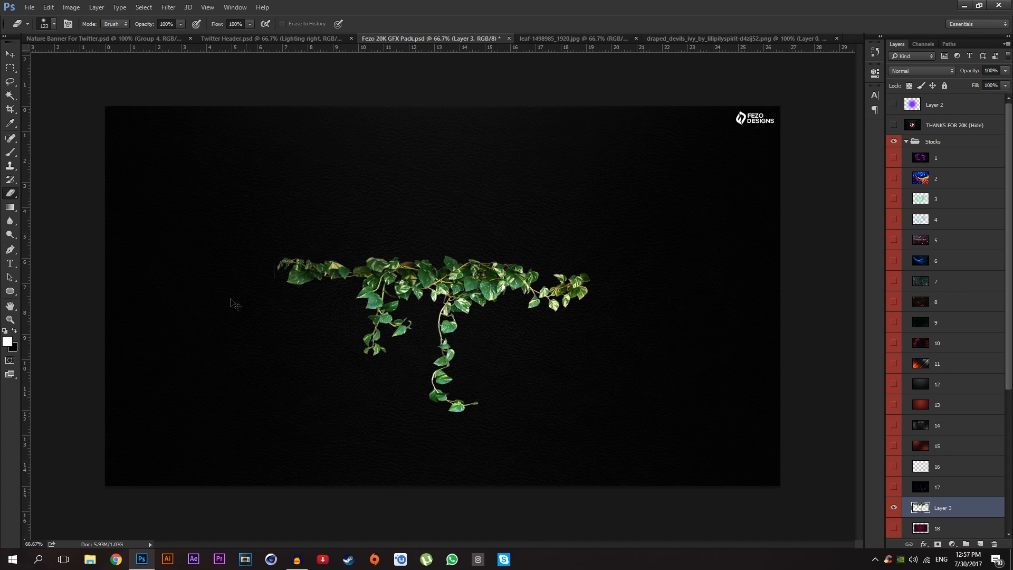
pyautogui.keyDown('ctrl'); pyautogui.click(244, 271); pyautogui.keyUp('ctrl')
pyautogui.rightClick(261, 248)
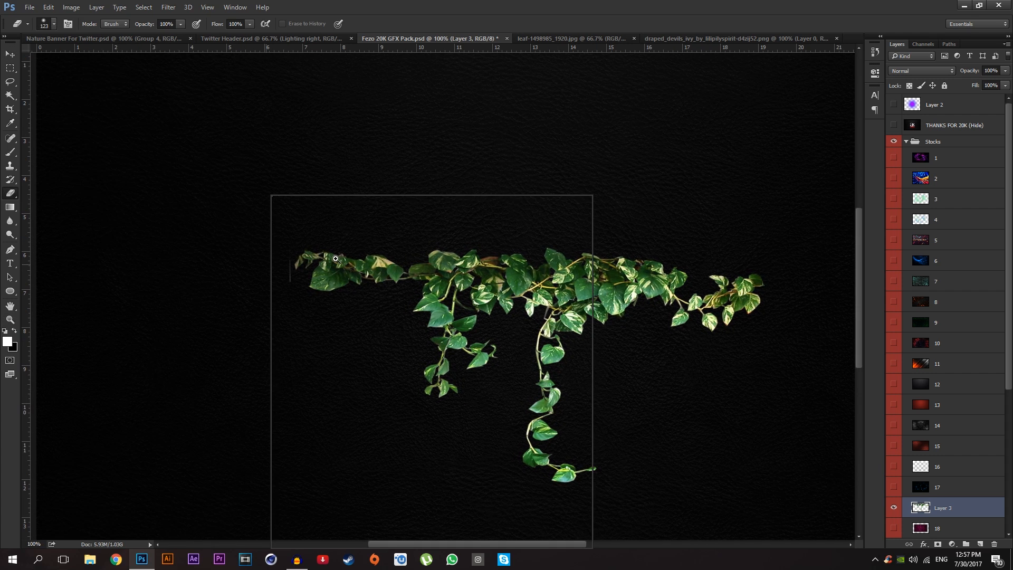
pyautogui.click(556, 1)
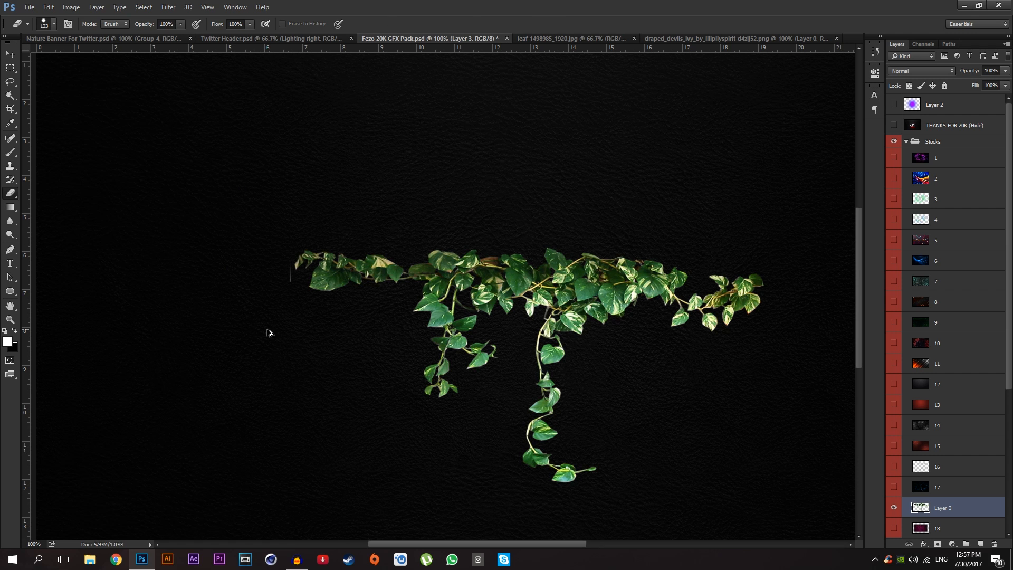
pyautogui.press('z')
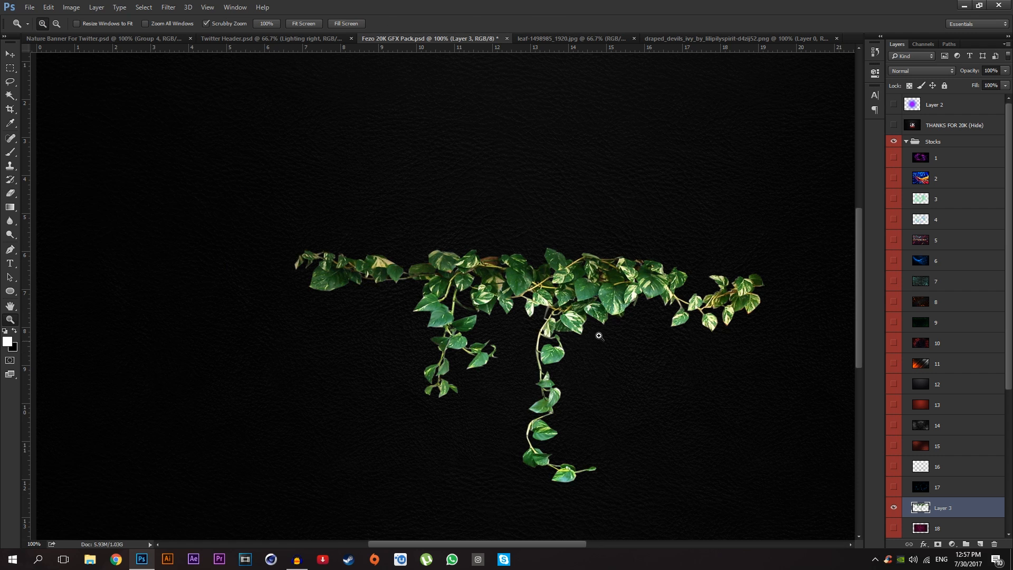
pyautogui.moveTo(598, 334); pyautogui.dragTo(558, 322)
pyautogui.click(523, 324)
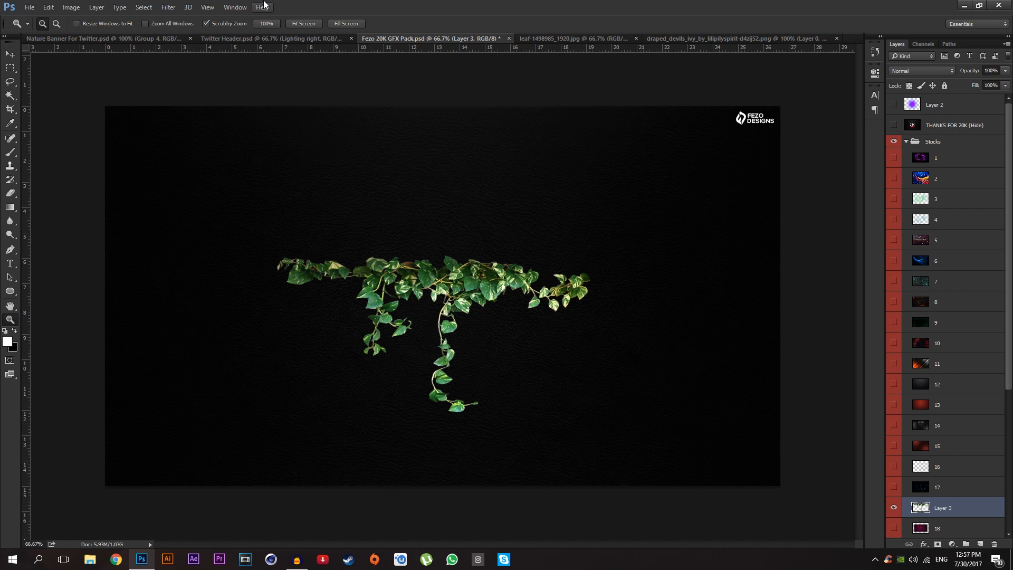
# Step: Add a Bevel & Emboss effect to the ivy layer with 50% depth and 3 px size
pyautogui.doubleClick(971, 510)
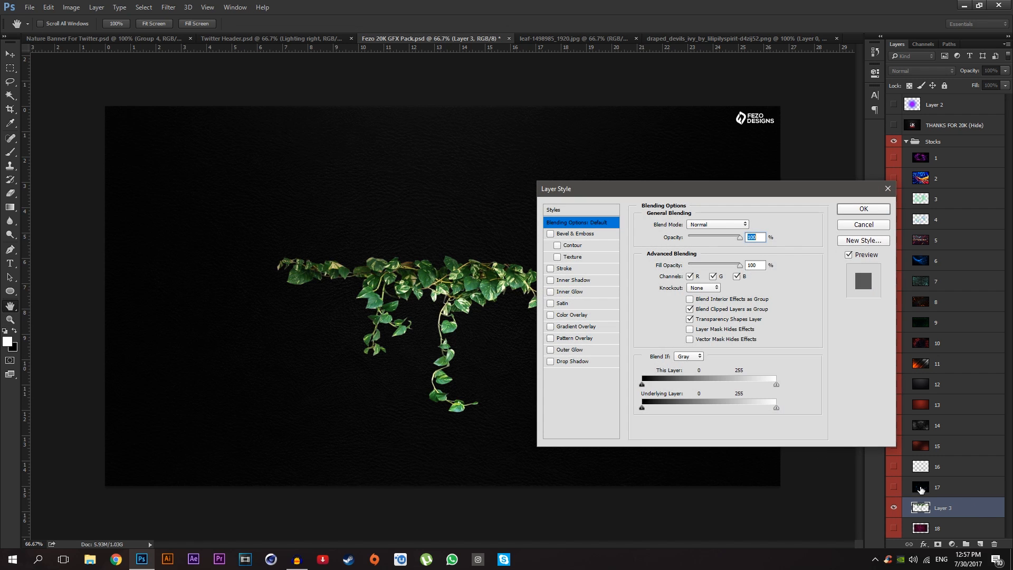
pyautogui.click(581, 237)
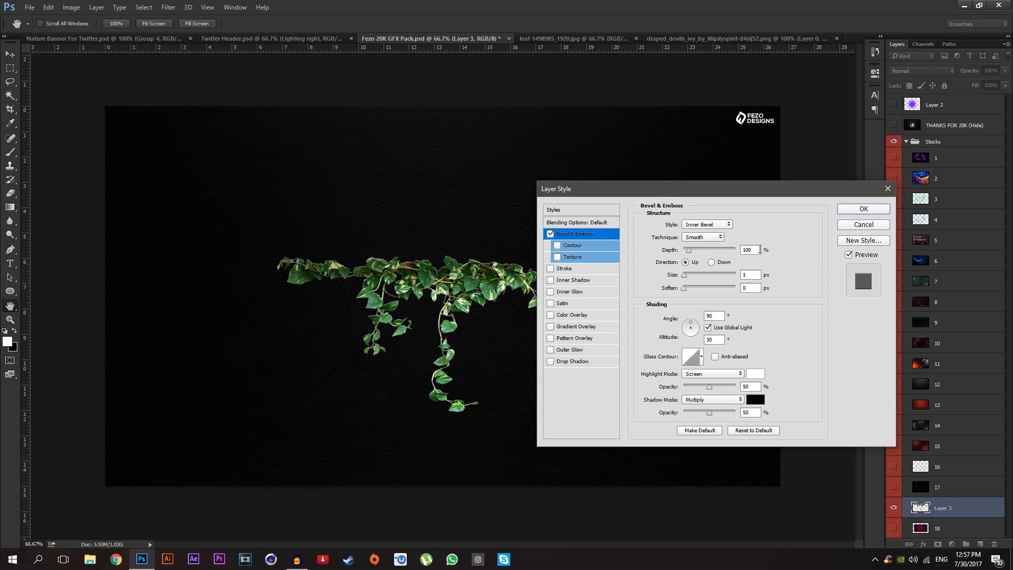
pyautogui.doubleClick(760, 250)
pyautogui.write('50')
pyautogui.doubleClick(750, 275)
pyautogui.write('3')
# Step: Add an Inner Glow to the ivy with Color Dodge blending, 60% opacity and 10 px size
pyautogui.click(580, 293)
pyautogui.click(707, 226)
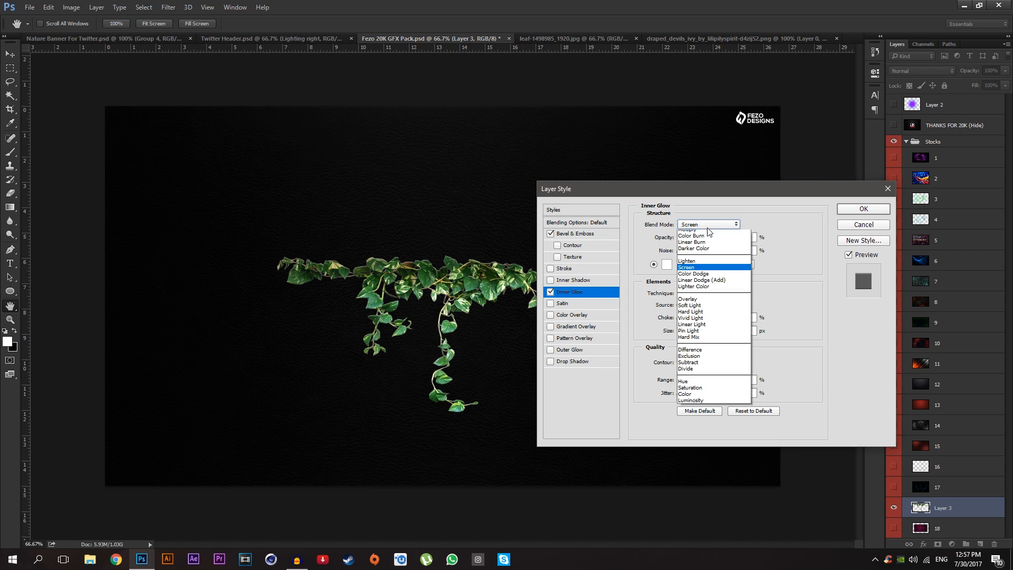
pyautogui.click(737, 267)
pyautogui.doubleClick(749, 238)
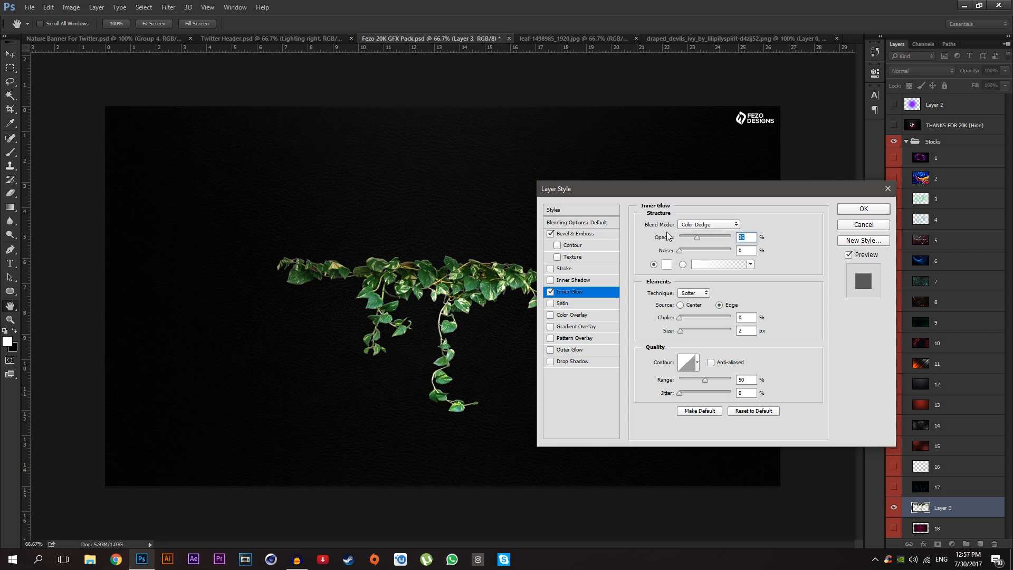
pyautogui.write('80')
pyautogui.doubleClick(746, 331)
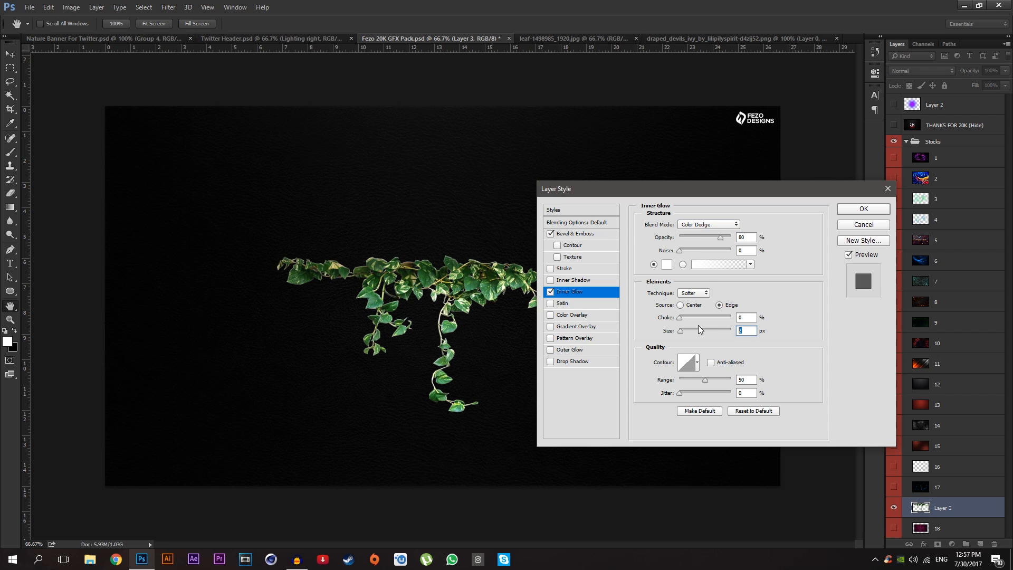
pyautogui.write('10')
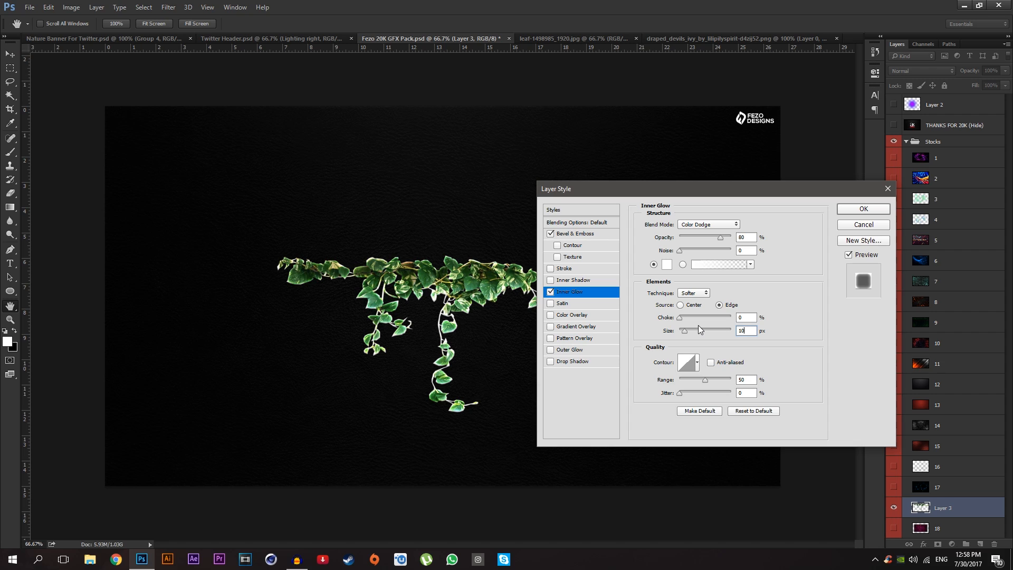
pyautogui.doubleClick(746, 237)
pyautogui.write('60')
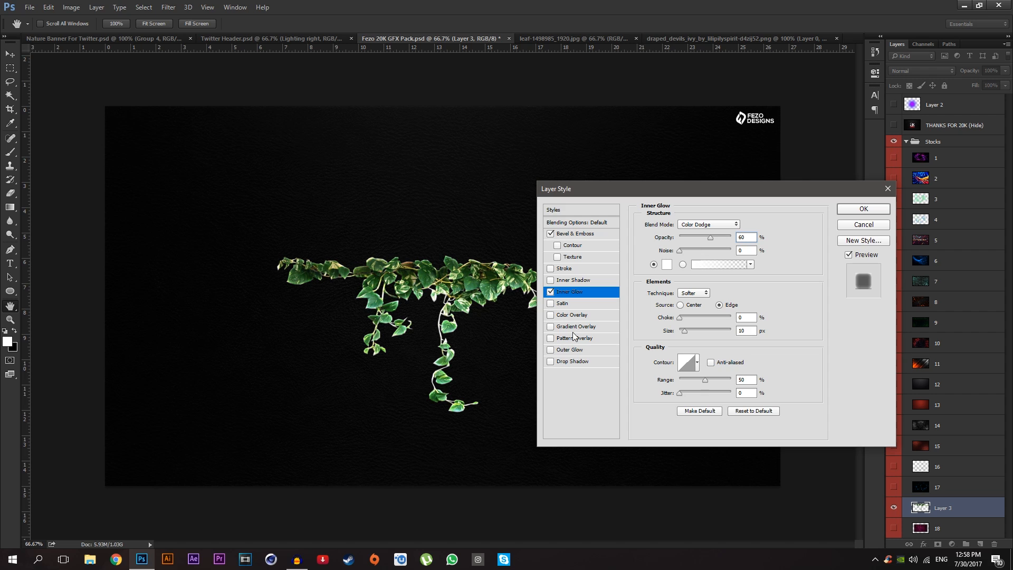
# Step: Add a Satin effect to the ivy layer with Multiply blending and 15% opacity
pyautogui.click(567, 302)
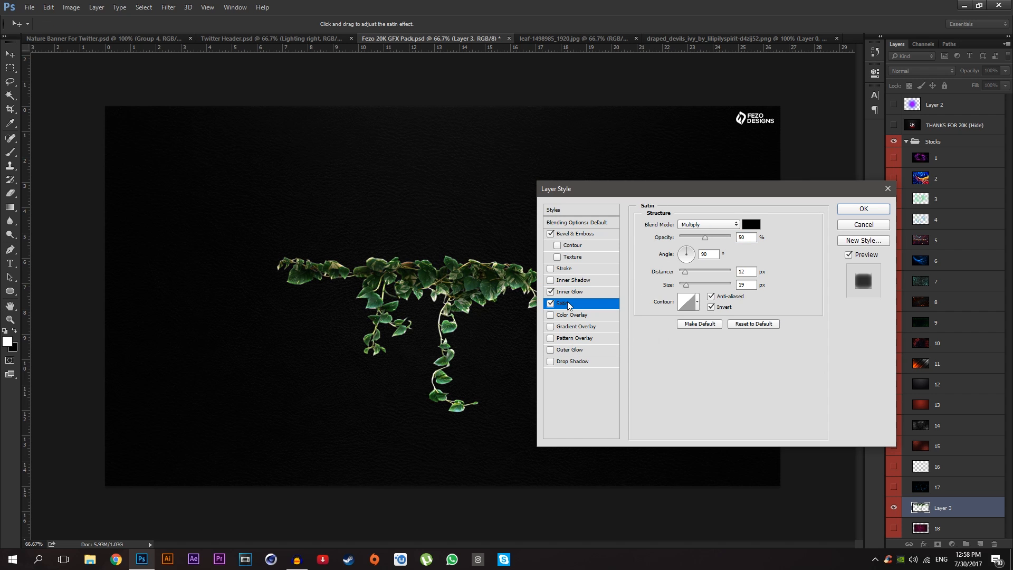
pyautogui.doubleClick(755, 240)
pyautogui.press('BackSpace')
pyautogui.write('10')
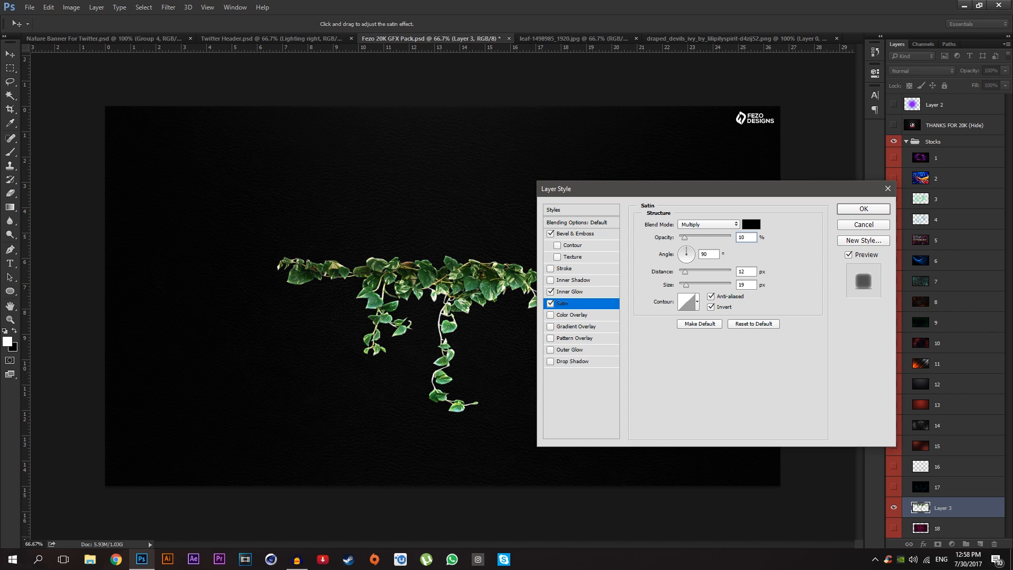
pyautogui.press('BackSpace')
pyautogui.write('5')
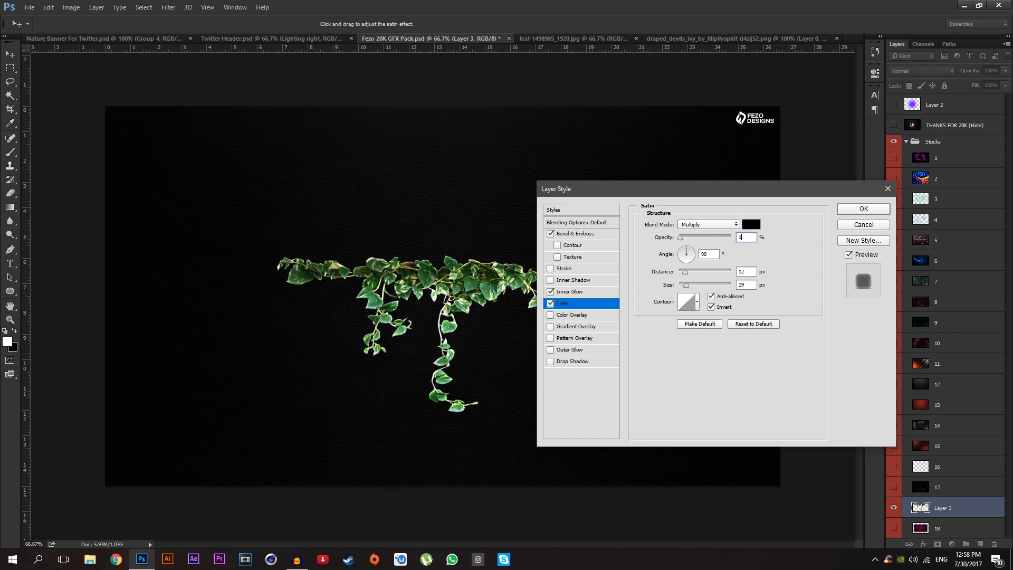
# Step: Add a Drop Shadow to the ivy without global light: 75% opacity, 120° angle, 5 px distance and 35 px size; apply the layer styles
pyautogui.click(580, 362)
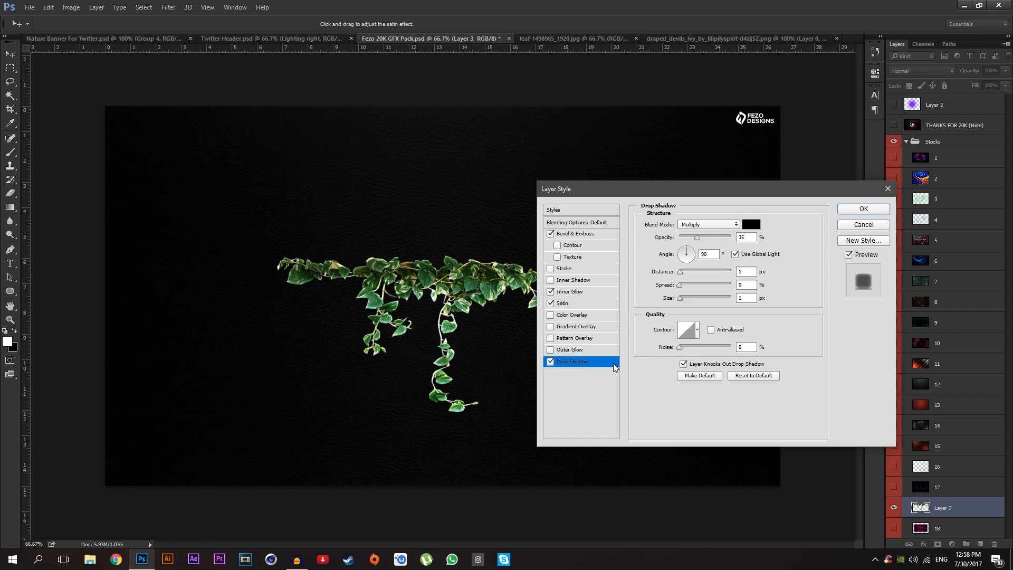
pyautogui.click(735, 255)
pyautogui.hotkey('shift', 'Tab')
pyautogui.write('75')
pyautogui.doubleClick(748, 272)
pyautogui.write('5')
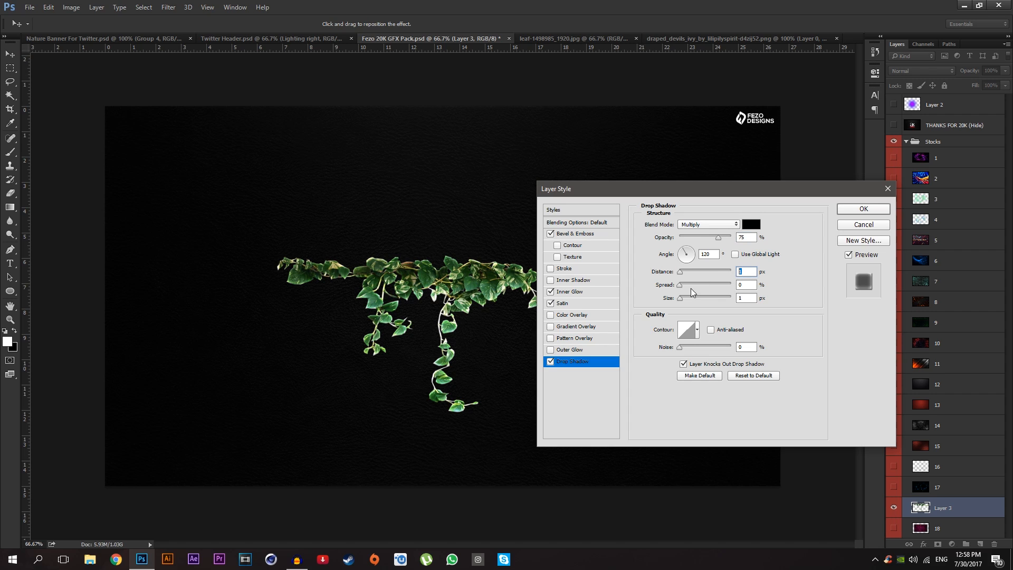
pyautogui.press('Tab')
pyautogui.press('Tab')
pyautogui.write('35')
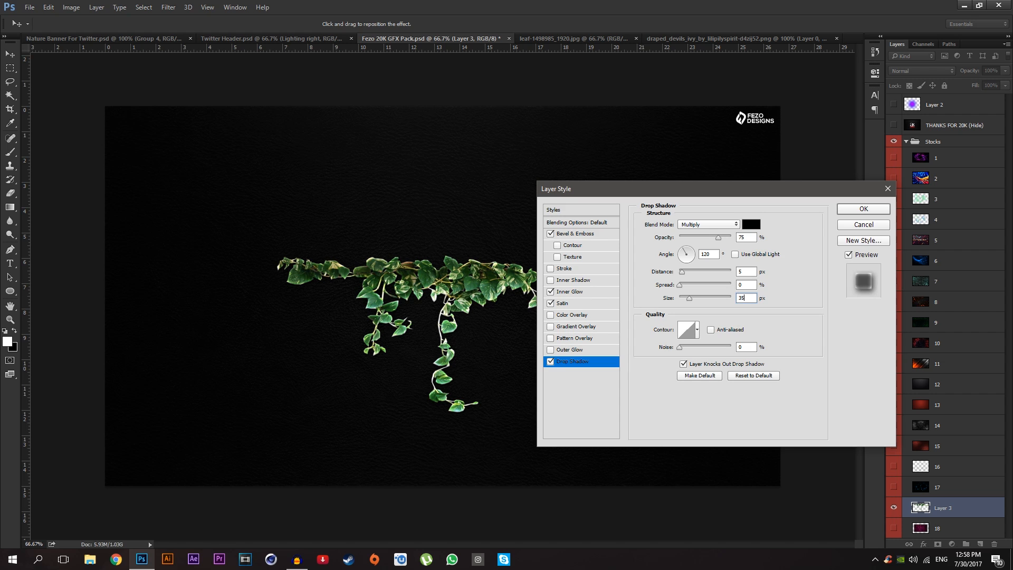
pyautogui.press('Return')
# Step: Copy the styled ivy into Twitter Header.psd, position it over the banner's upper-right corner and collapse its effects list
pyautogui.press('z')
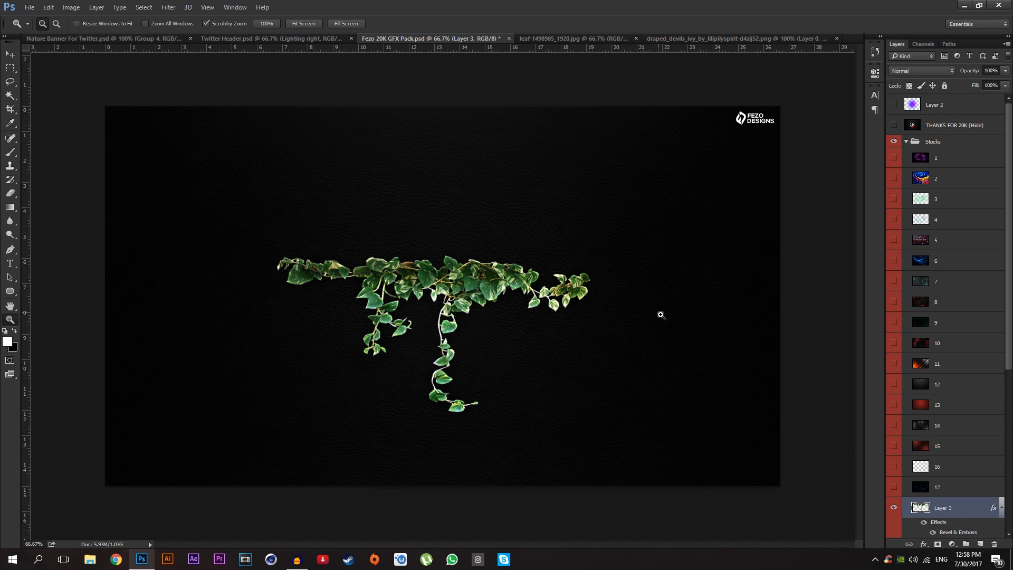
pyautogui.press('v')
pyautogui.moveTo(454, 237); pyautogui.dragTo(393, 269)
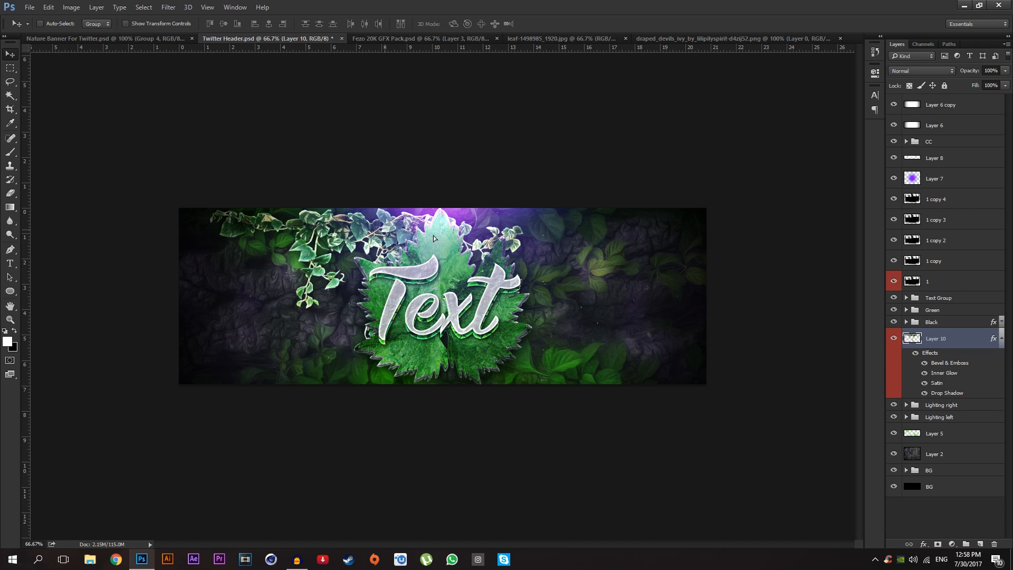
pyautogui.moveTo(433, 237); pyautogui.dragTo(707, 223)
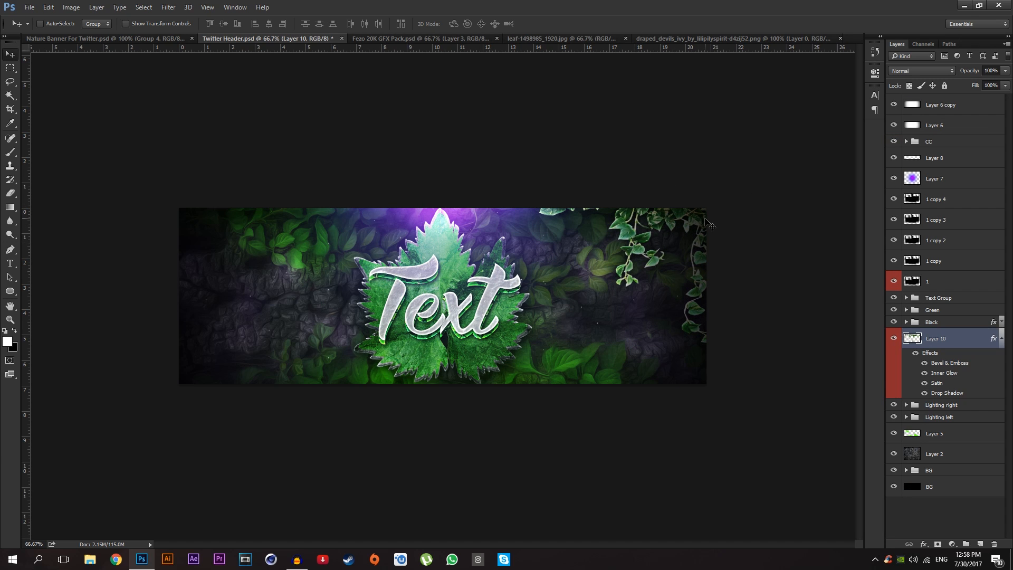
pyautogui.click(1002, 343)
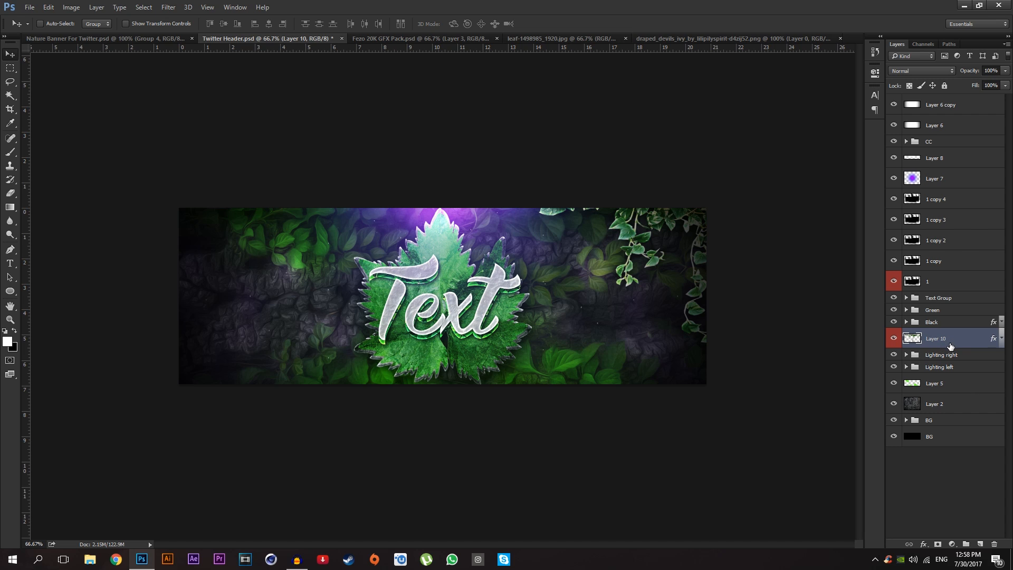
# Step: Try stacking the ivy layer below both lighting groups, and restore it directly beneath the Black group
pyautogui.moveTo(950, 344); pyautogui.dragTo(952, 384)
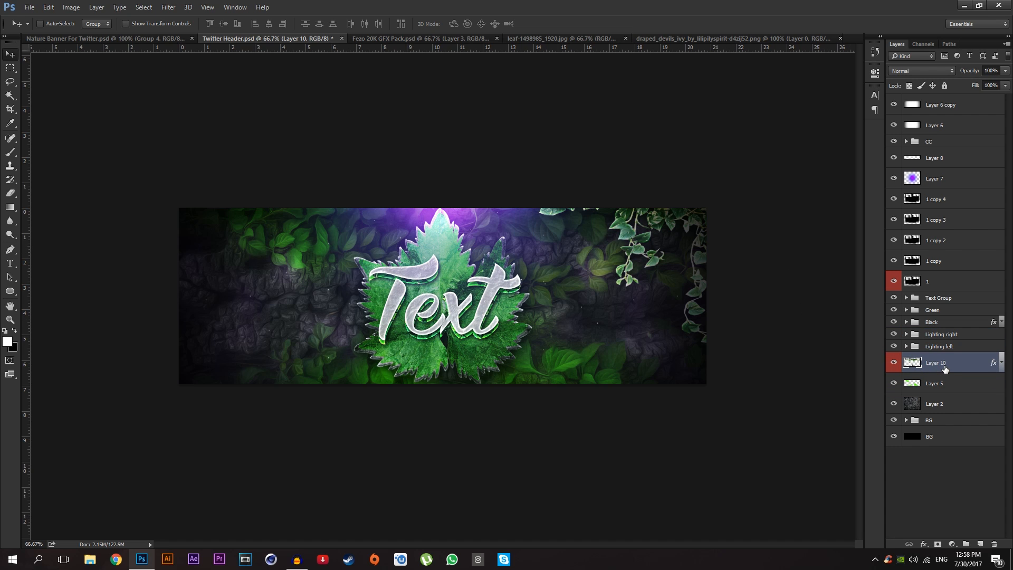
pyautogui.hotkey('ctrl', ']')
pyautogui.hotkey('ctrl', ']')
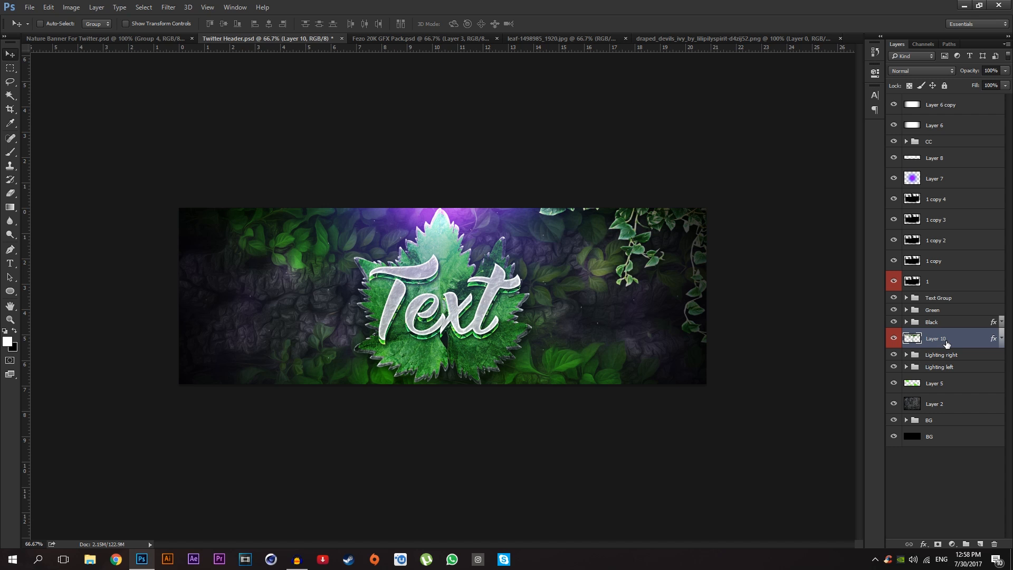
# Step: Compare with the Nature Banner reference by toggling its Extra Vines and Black groups, and toggle the header's Black group
pyautogui.moveTo(707, 232); pyautogui.dragTo(706, 230)
pyautogui.click(156, 39)
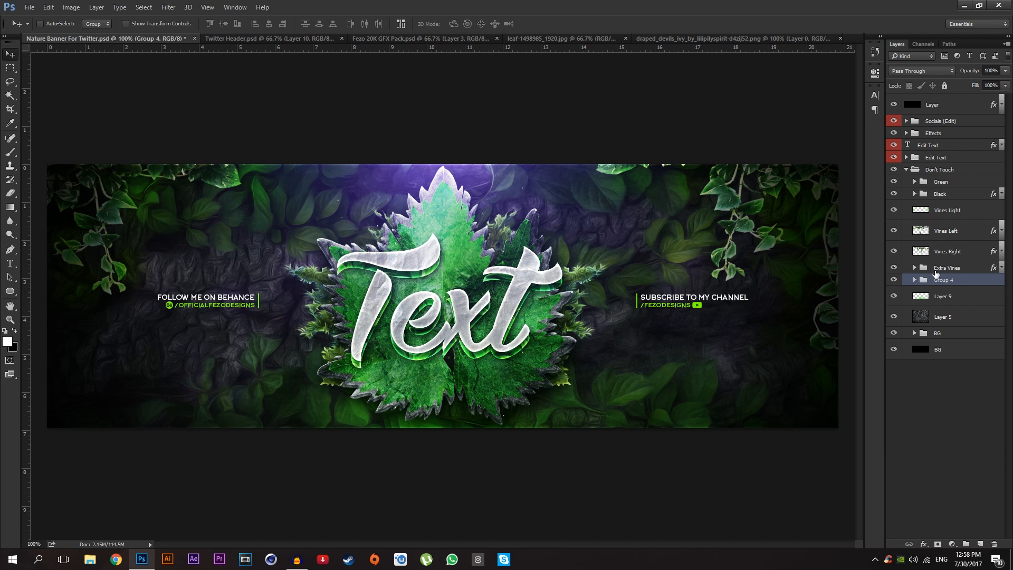
pyautogui.click(893, 267)
pyautogui.click(893, 267)
pyautogui.click(895, 194)
pyautogui.click(894, 194)
pyautogui.click(297, 40)
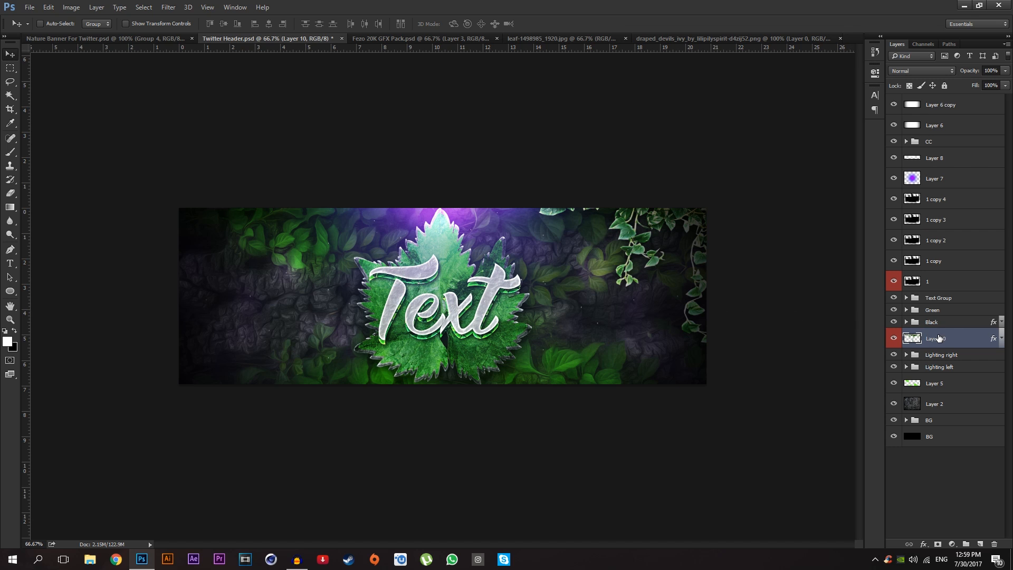
pyautogui.click(892, 322)
pyautogui.click(892, 322)
# Step: Shift the ivy slightly to the right in the header's upper-right corner
pyautogui.press('z')
pyautogui.click(656, 238)
pyautogui.press('v')
pyautogui.moveTo(766, 236); pyautogui.dragTo(779, 238)
pyautogui.press('Right')
pyautogui.press('Right')
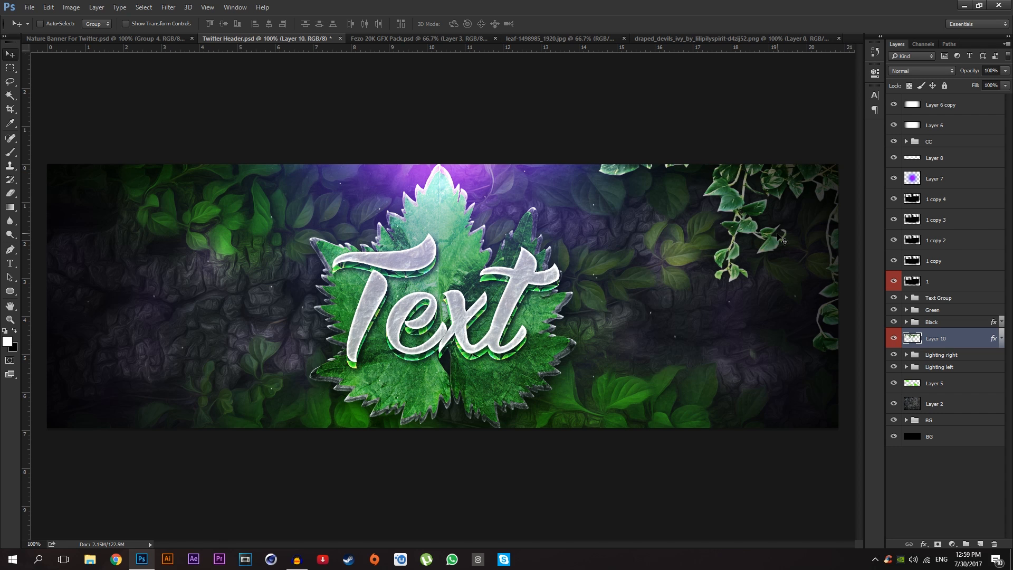
pyautogui.press('Right')
pyautogui.press('z')
pyautogui.moveTo(686, 281); pyautogui.dragTo(646, 276)
pyautogui.click(669, 280)
pyautogui.click(645, 276)
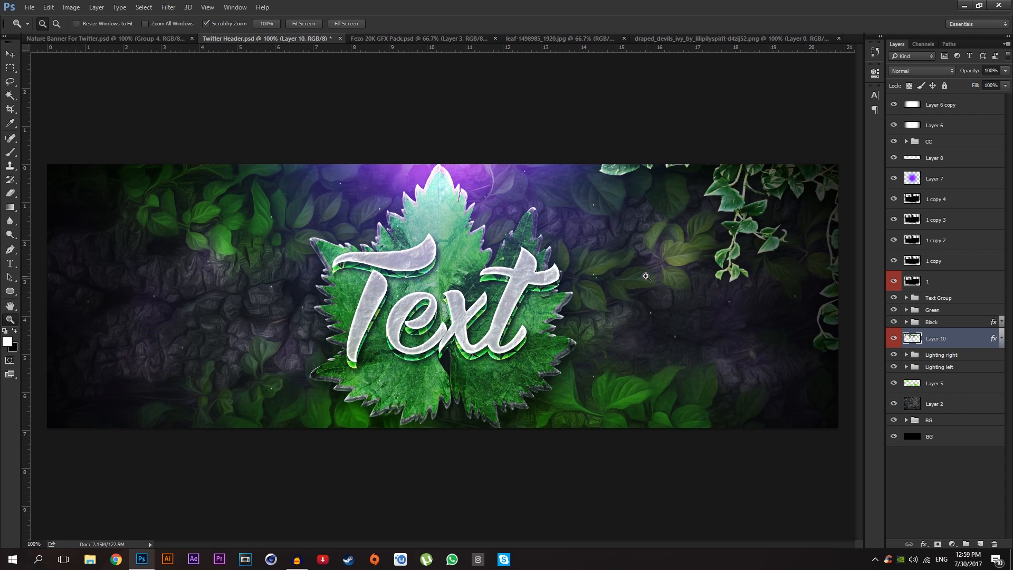
# Step: Duplicate the ivy layer and flip the copy horizontally
pyautogui.hotkey('ctrl', 'j')
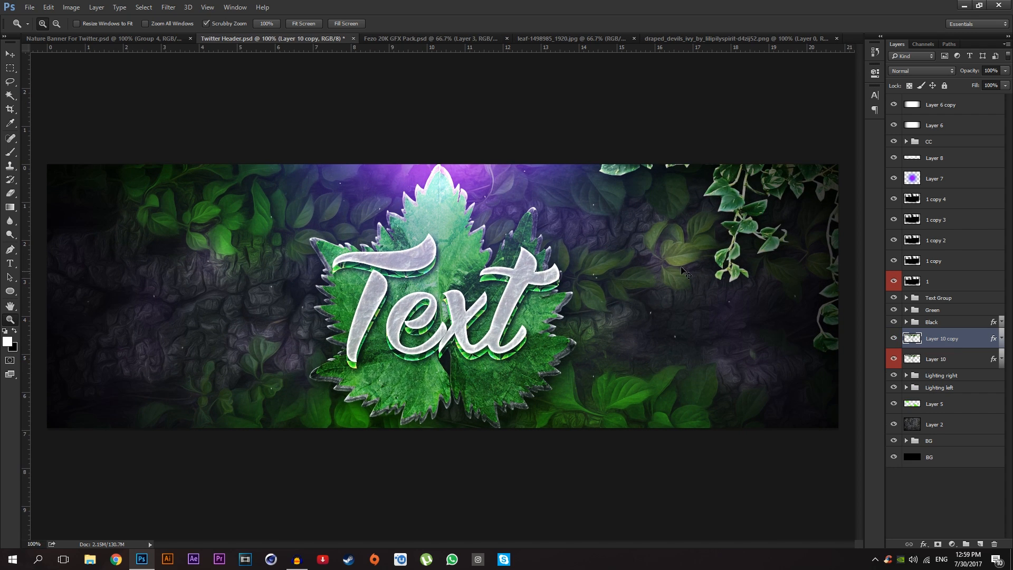
pyautogui.hotkey('ctrl', 't')
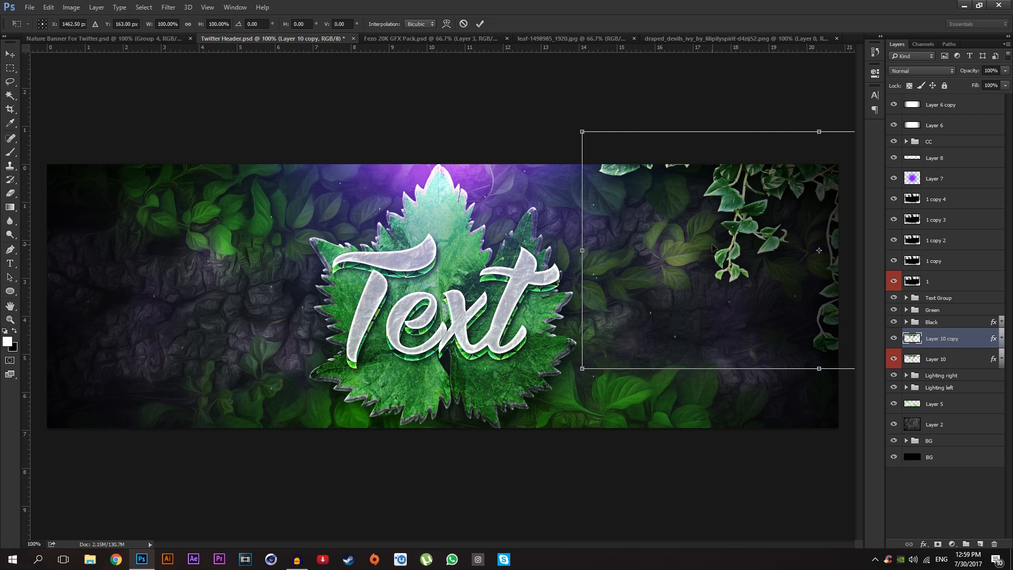
pyautogui.rightClick(712, 247)
pyautogui.click(739, 402)
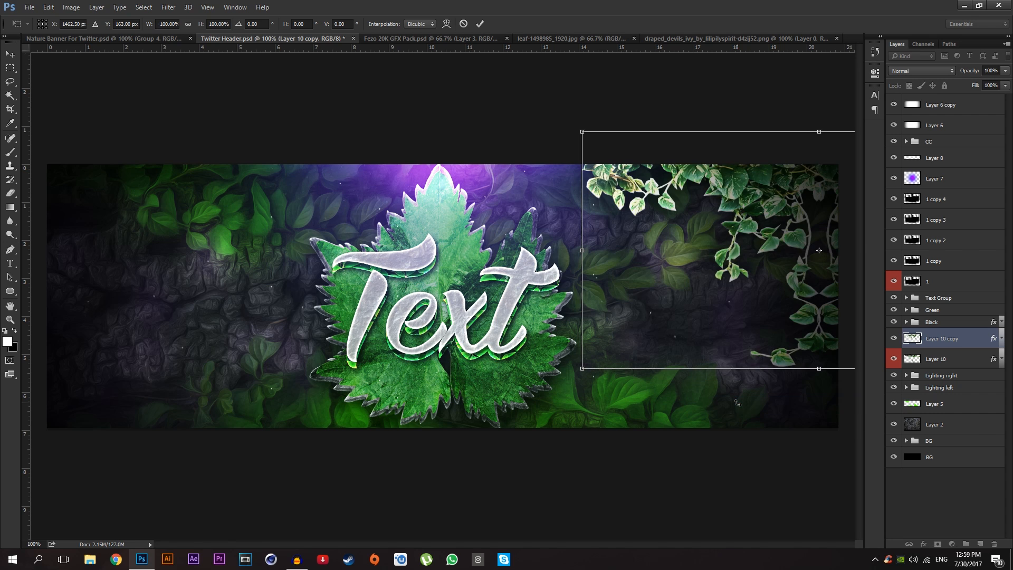
pyautogui.press('Return')
# Step: Place the flipped ivy in the banner's upper-left corner as a mirror of the right one, and compare it with the reference banner
pyautogui.press('v')
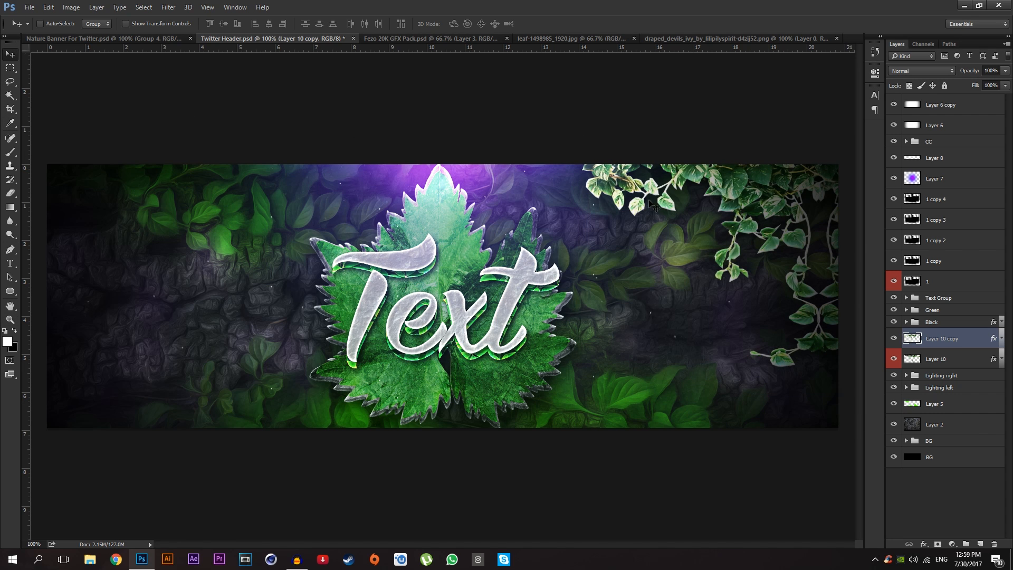
pyautogui.moveTo(793, 236); pyautogui.dragTo(292, 224)
pyautogui.moveTo(507, 205); pyautogui.dragTo(224, 201)
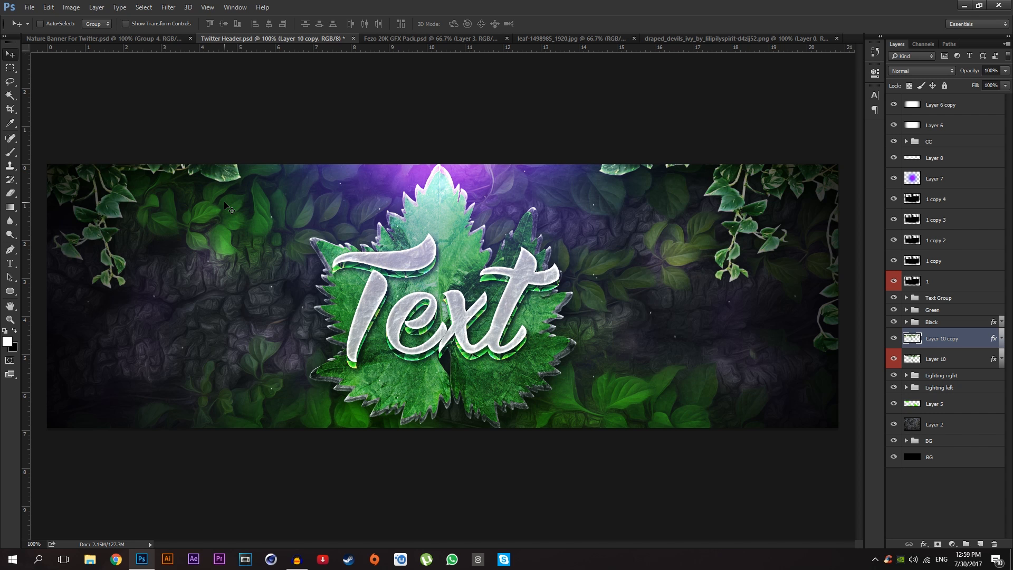
pyautogui.press('z')
pyautogui.moveTo(462, 234); pyautogui.dragTo(398, 202)
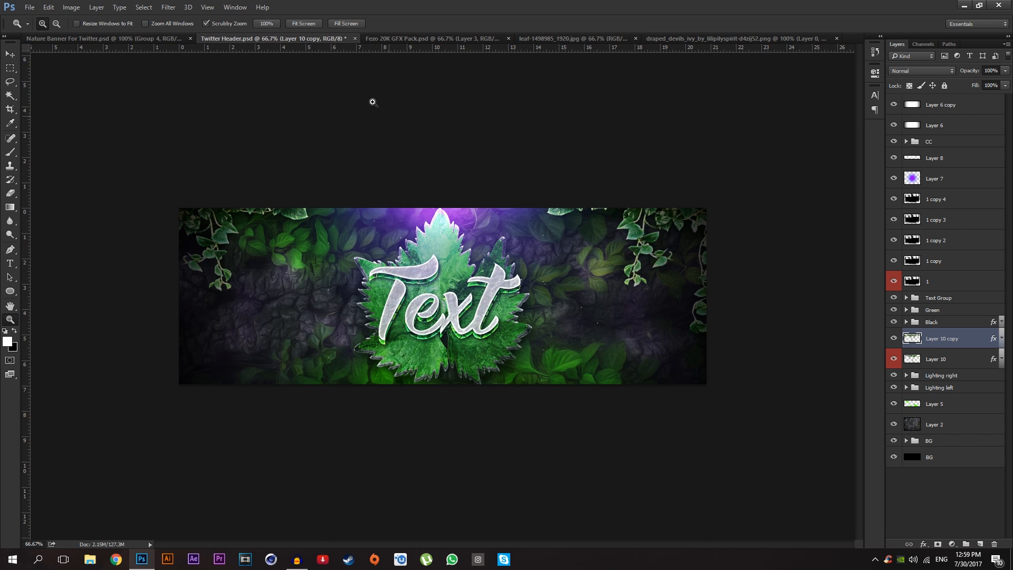
pyautogui.click(144, 39)
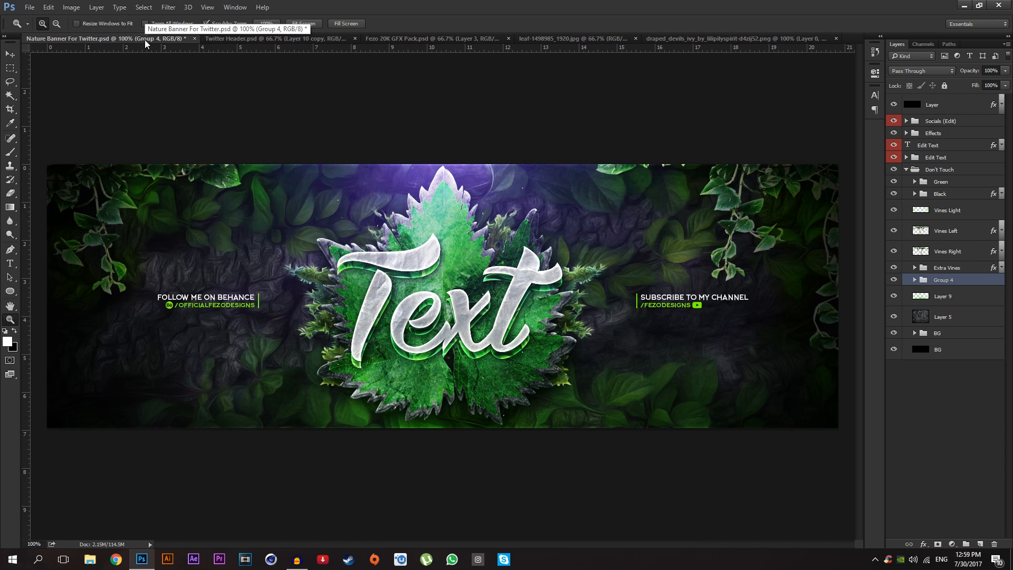
pyautogui.click(254, 38)
pyautogui.click(410, 244)
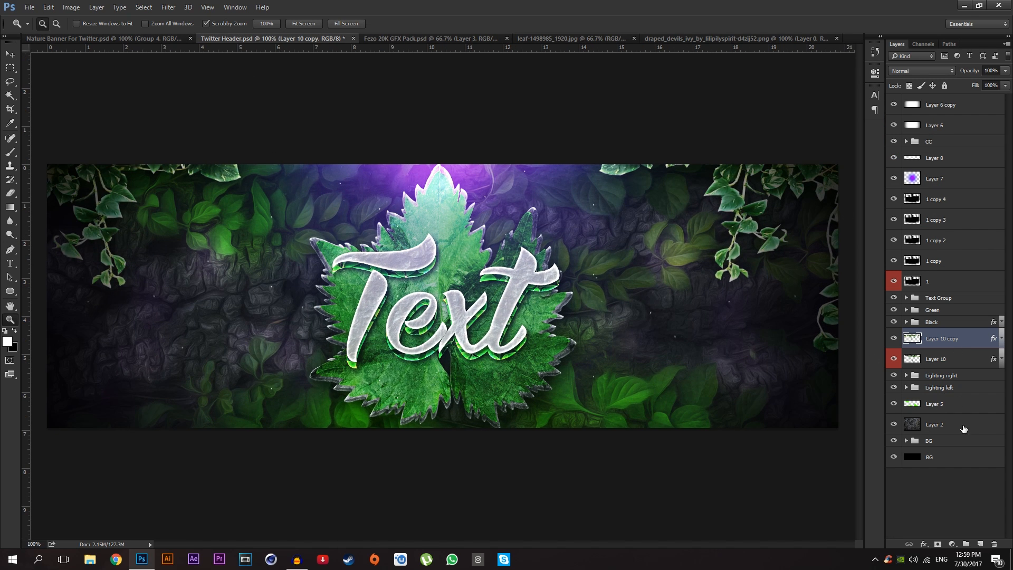
# Step: Create a new layer above the ivy copy with Overlay blending and choose bright green as the Brush color
pyautogui.click(980, 543)
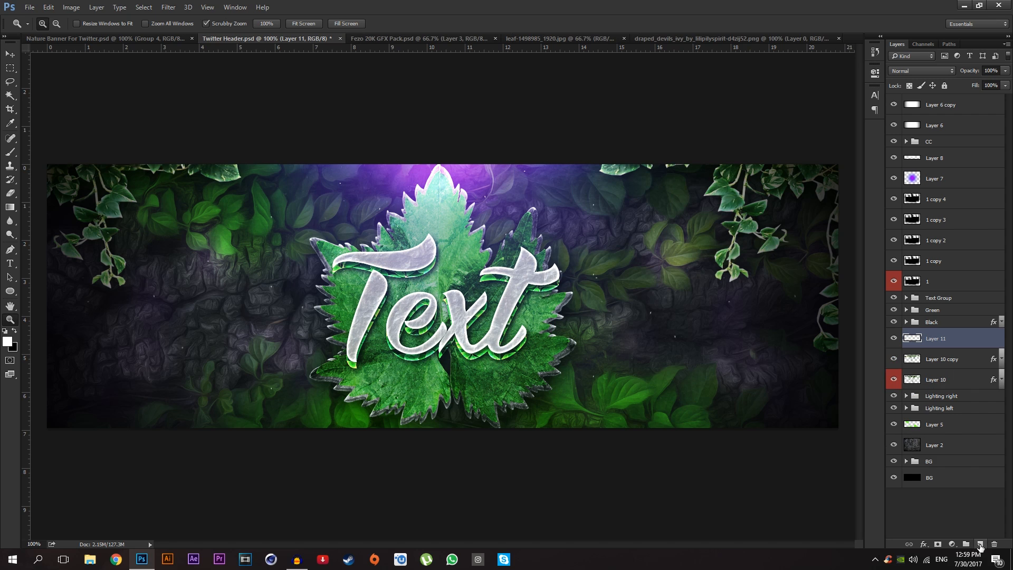
pyautogui.press('b')
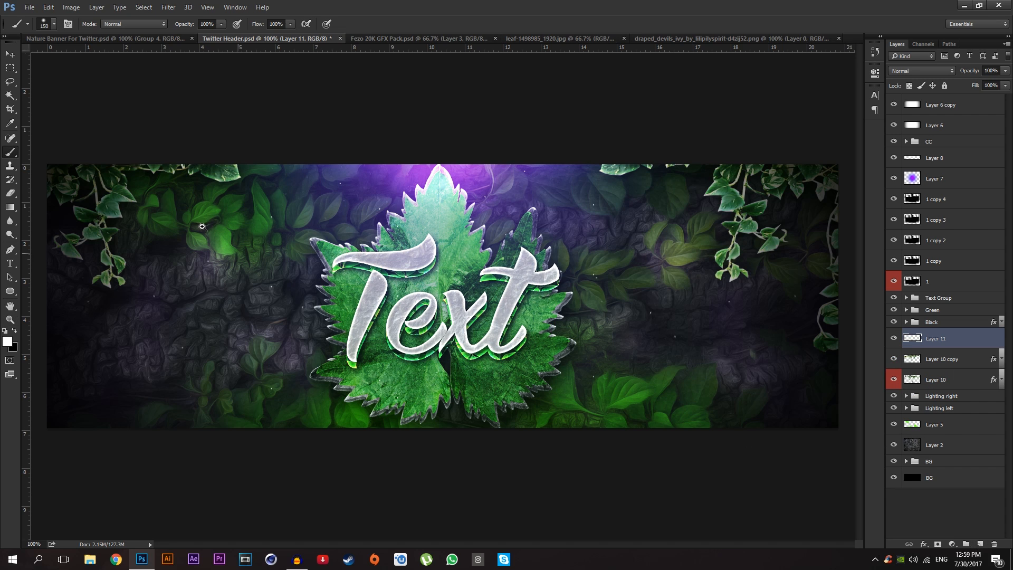
pyautogui.click(8, 342)
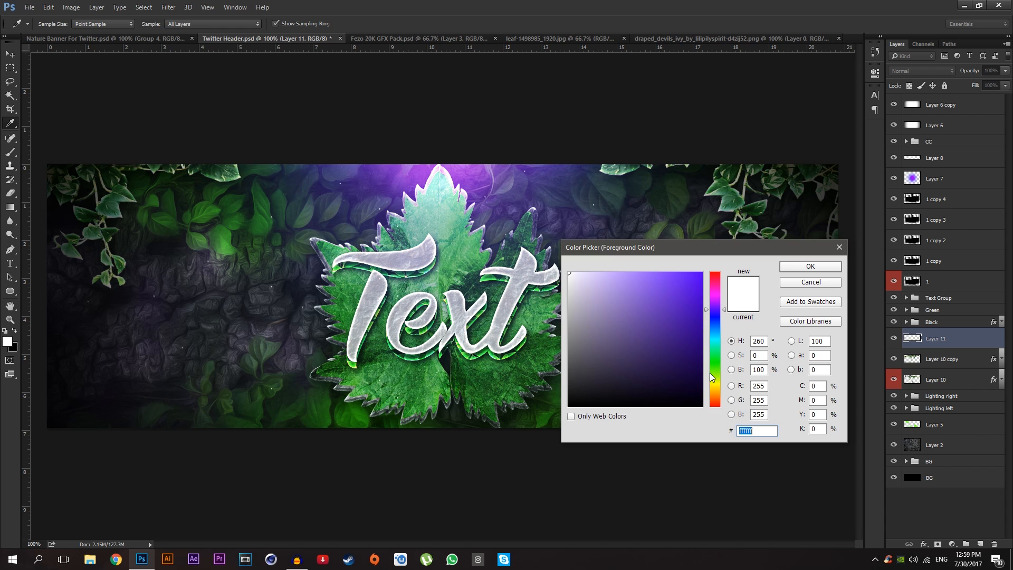
pyautogui.click(715, 373)
pyautogui.click(681, 298)
pyautogui.click(811, 266)
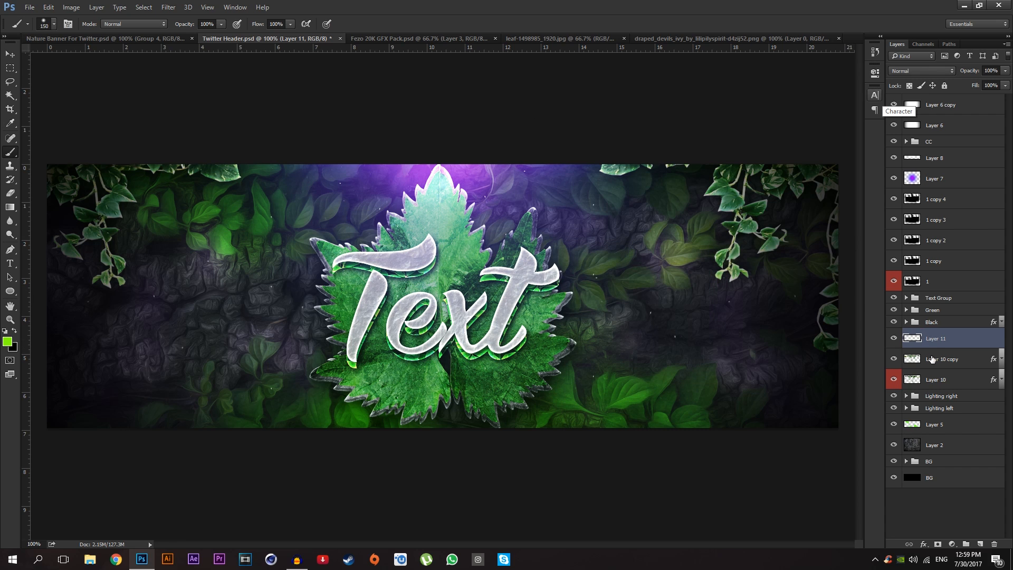
pyautogui.click(924, 71)
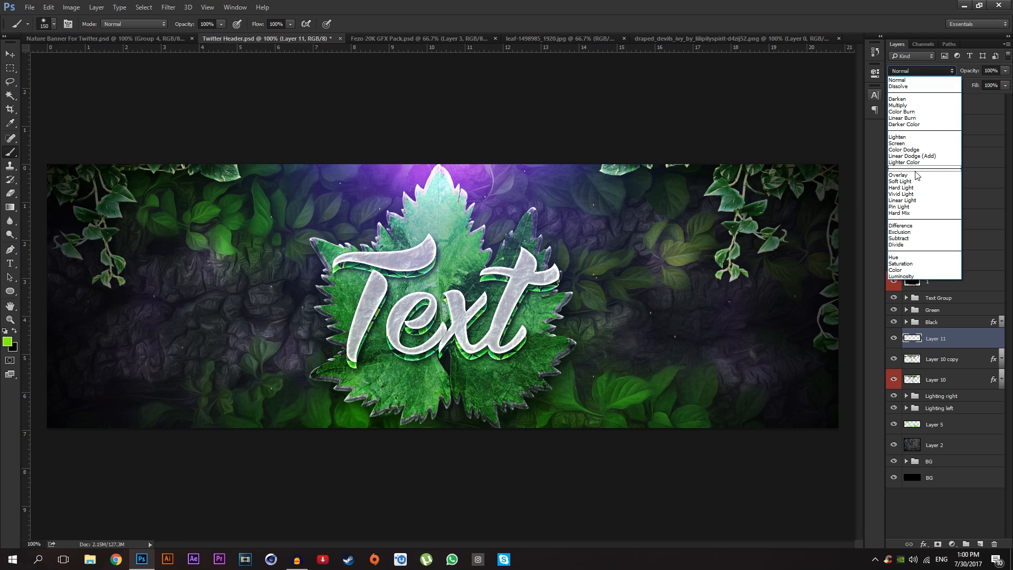
pyautogui.click(914, 176)
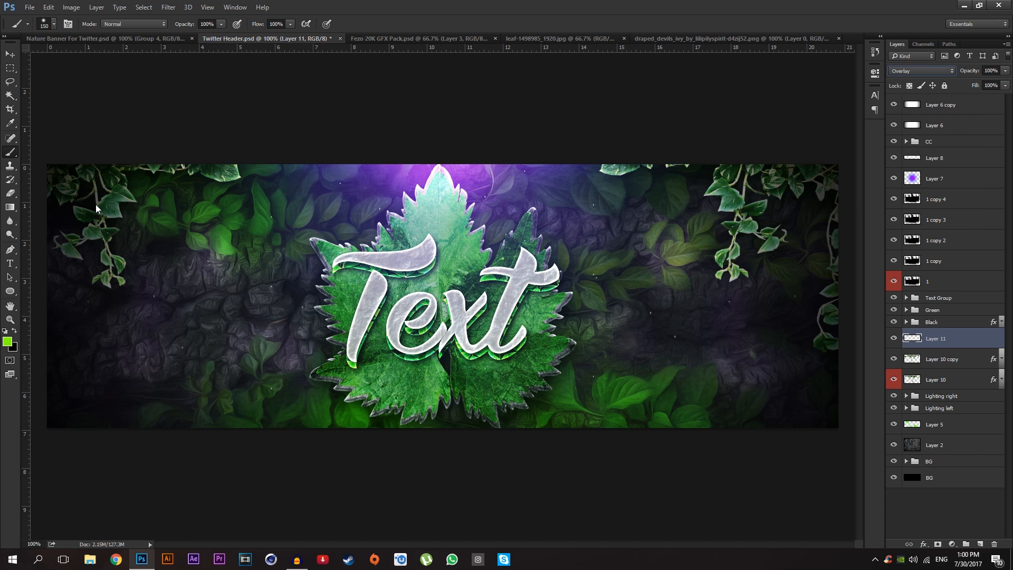
# Step: Brush soft green light over the left ivy and the leaves beside it on the Overlay layer, adjusting the brush size
pyautogui.click(143, 226)
pyautogui.hotkey('ctrl', 'z')
pyautogui.hotkey('ctrl', 'z')
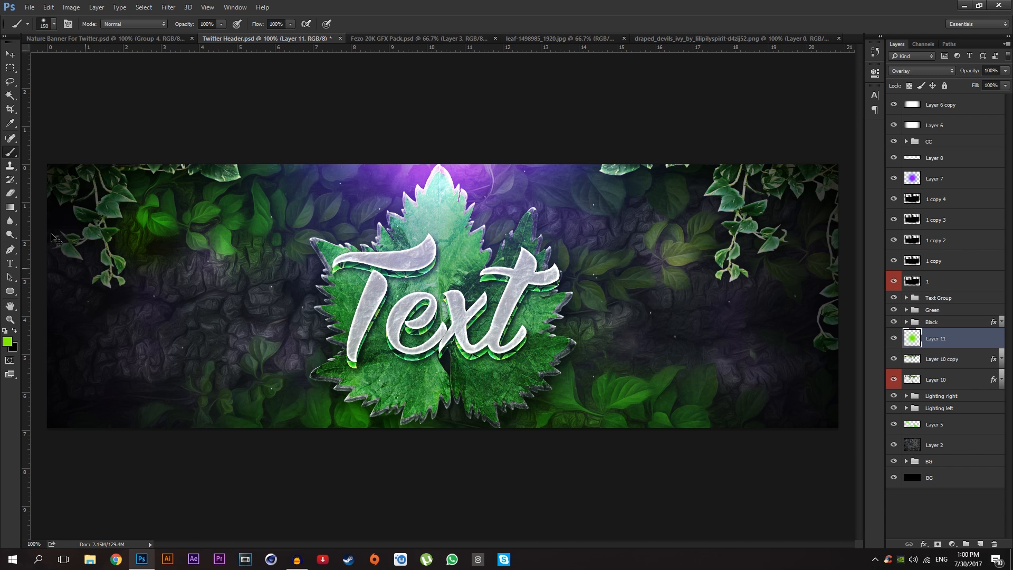
pyautogui.click(85, 268)
pyautogui.moveTo(86, 268); pyautogui.dragTo(75, 269)
pyautogui.click(190, 190)
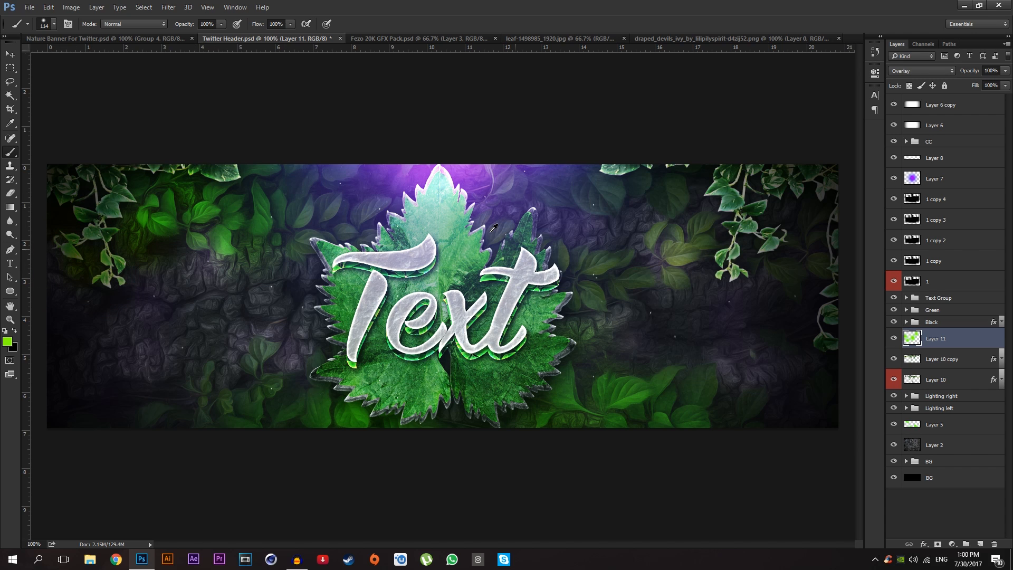
pyautogui.hotkey('ctrl', 'z')
pyautogui.keyDown('alt'); pyautogui.rightClick(196, 193); pyautogui.keyUp('alt')
pyautogui.click(194, 189)
# Step: Brush soft green light around the right ivy on the Overlay layer with a 118 px brush
pyautogui.keyDown('alt'); pyautogui.rightClick(689, 196); pyautogui.keyUp('alt')
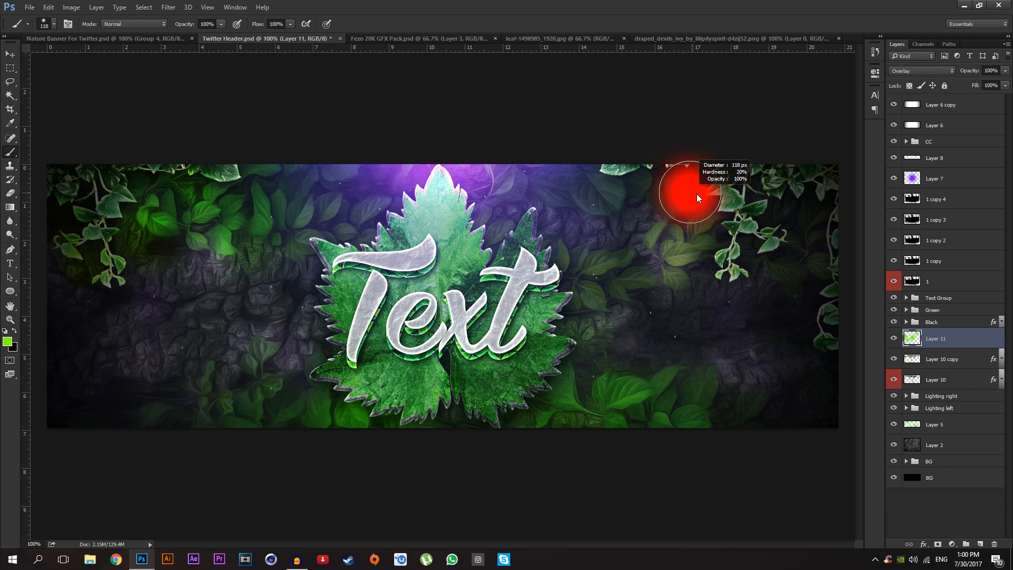
pyautogui.click(679, 189)
pyautogui.click(649, 174)
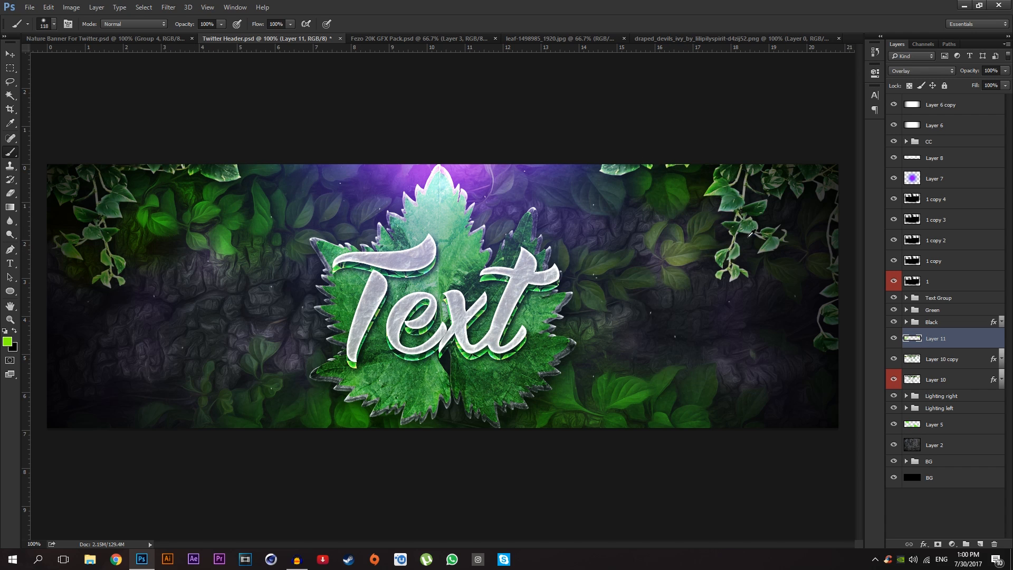
pyautogui.click(795, 260)
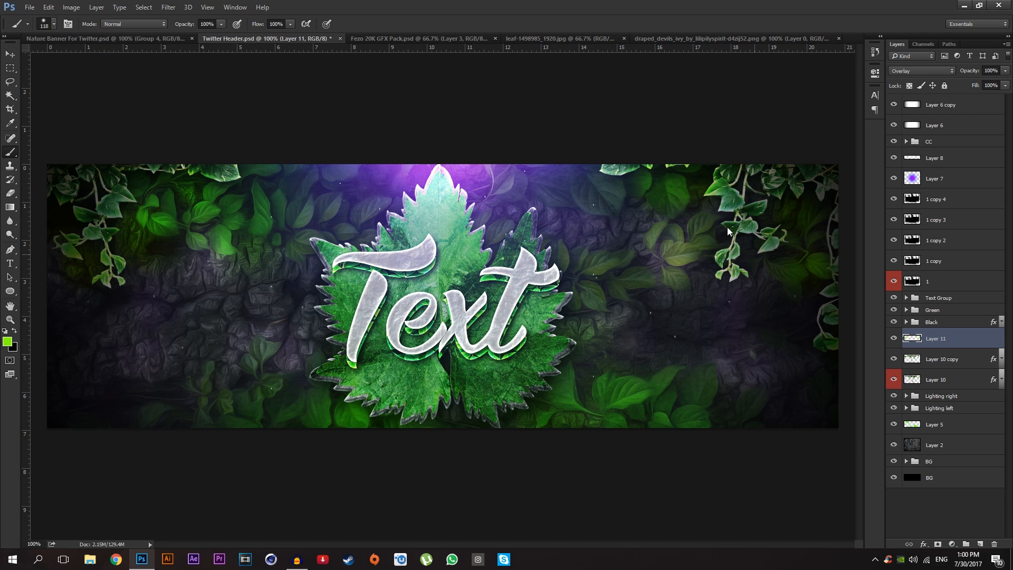
# Step: Brush more soft green light over the right ivy's hanging leaves on the Overlay layer, adjusting the brush size
pyautogui.click(760, 257)
pyautogui.hotkey('ctrl', 'z')
pyautogui.keyDown('alt'); pyautogui.rightClick(757, 254); pyautogui.keyUp('alt')
pyautogui.keyDown('alt'); pyautogui.rightClick(753, 260); pyautogui.keyUp('alt')
pyautogui.click(792, 251)
# Step: Undo the last stroke and give the Eraser a soft round tip
pyautogui.press('e')
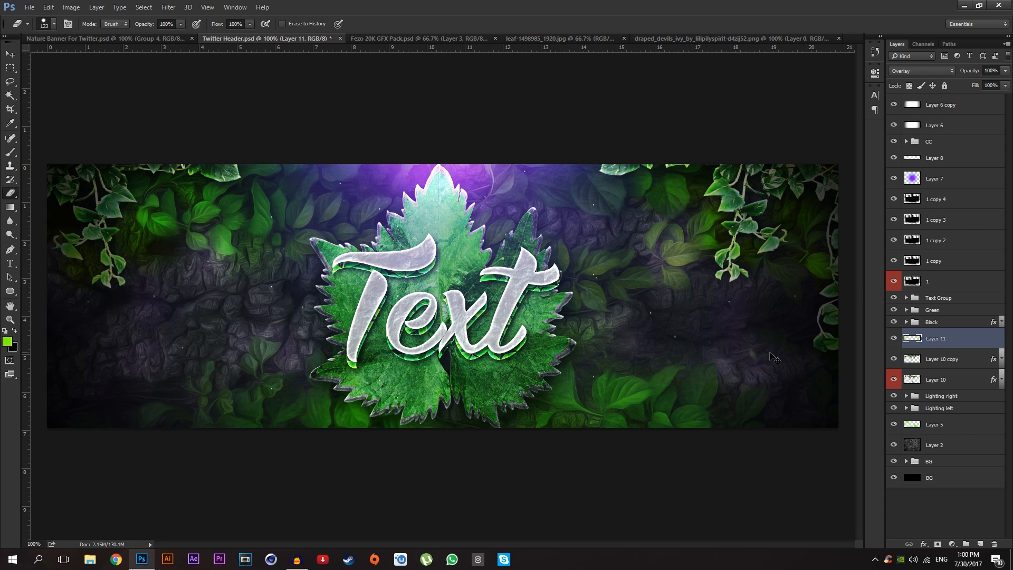
pyautogui.hotkey('ctrl', 'alt', 'z')
pyautogui.rightClick(704, 296)
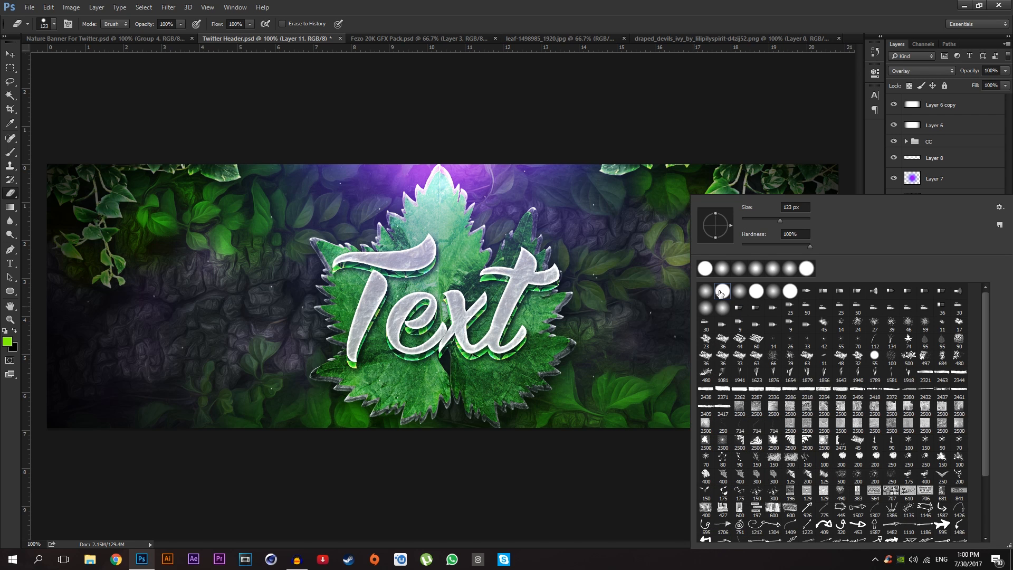
pyautogui.click(708, 293)
pyautogui.click(813, 2)
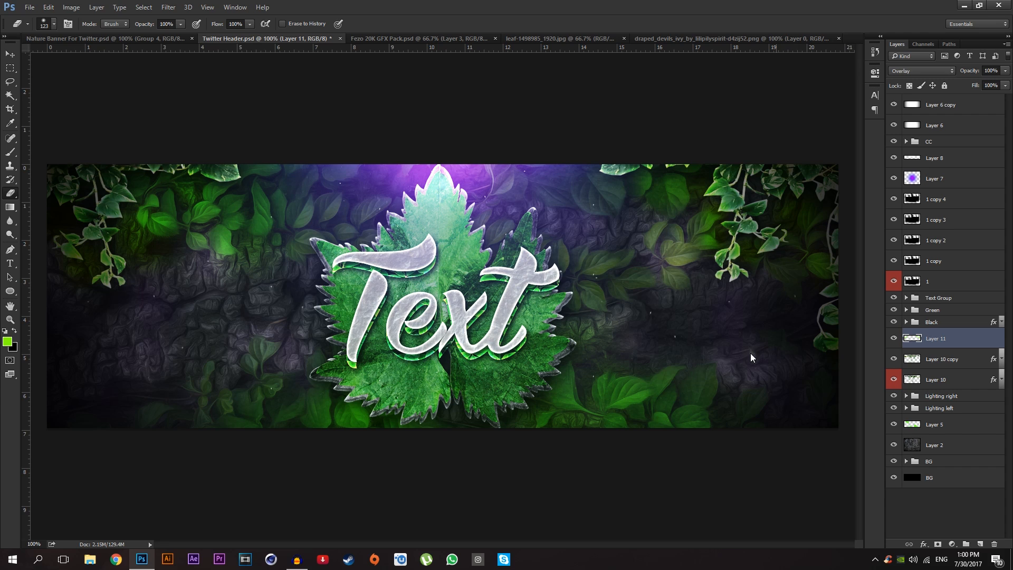
# Step: Brush soft green light over the small ivy strand at the banner's far right edge with a smaller brush
pyautogui.press('b')
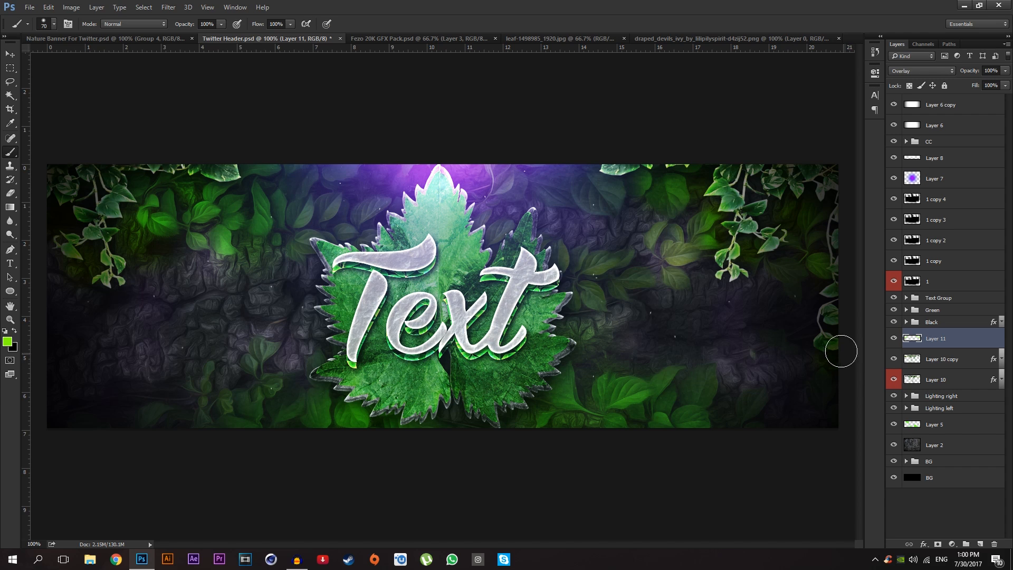
pyautogui.moveTo(814, 339); pyautogui.dragTo(826, 343)
pyautogui.press('v')
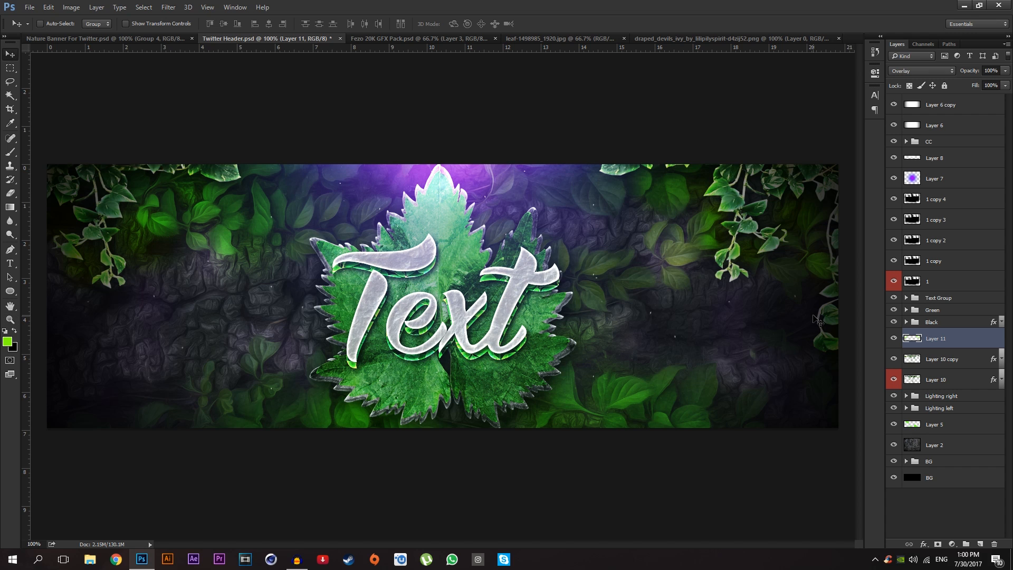
pyautogui.press('b')
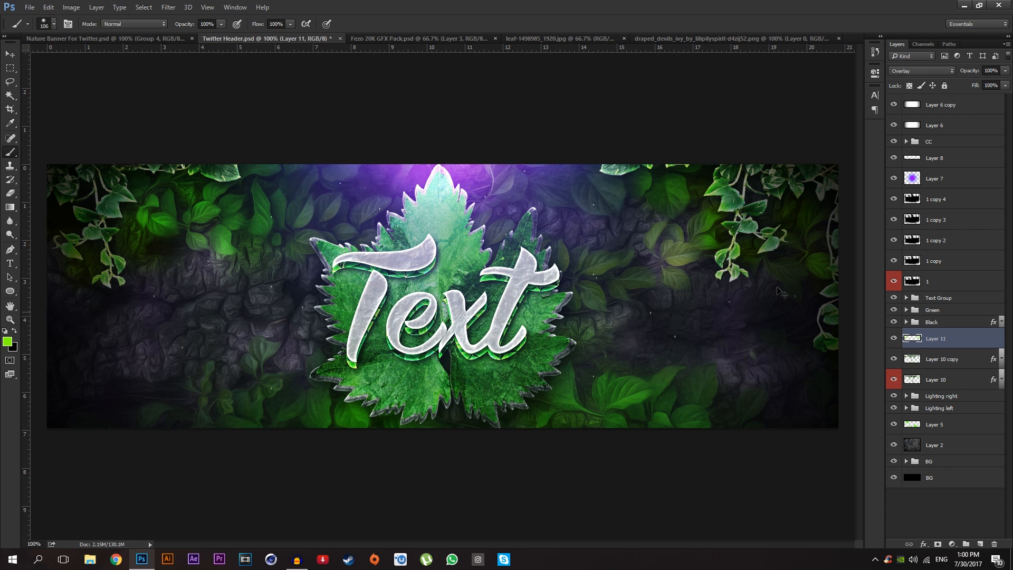
# Step: Review the whole header zoomed out, compare it with the Nature Banner For Twitter reference, and return to 100% view
pyautogui.press('z')
pyautogui.moveTo(520, 268); pyautogui.dragTo(468, 281)
pyautogui.click(461, 274)
pyautogui.moveTo(472, 314); pyautogui.dragTo(452, 308)
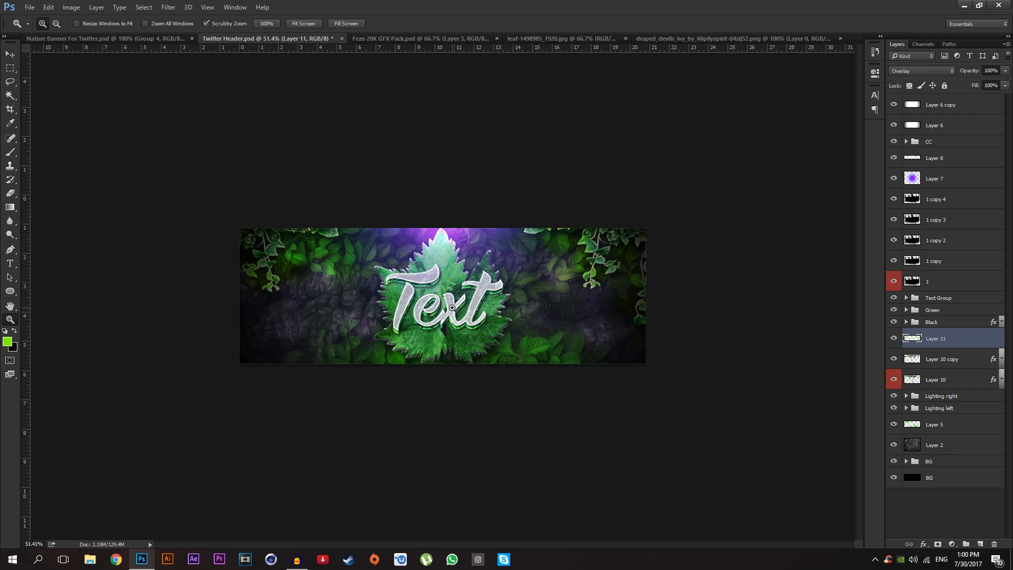
pyautogui.click(452, 308)
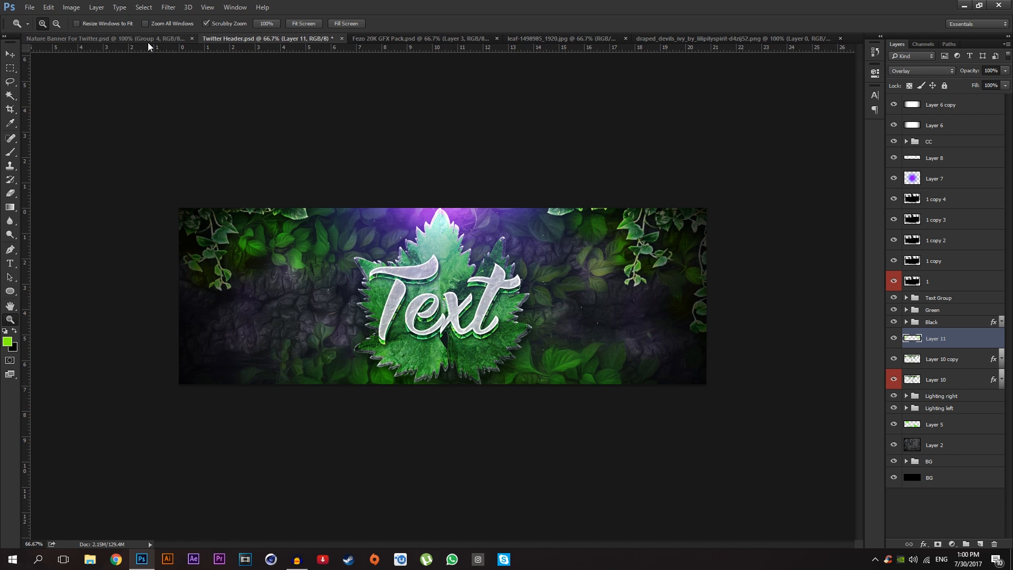
pyautogui.click(147, 41)
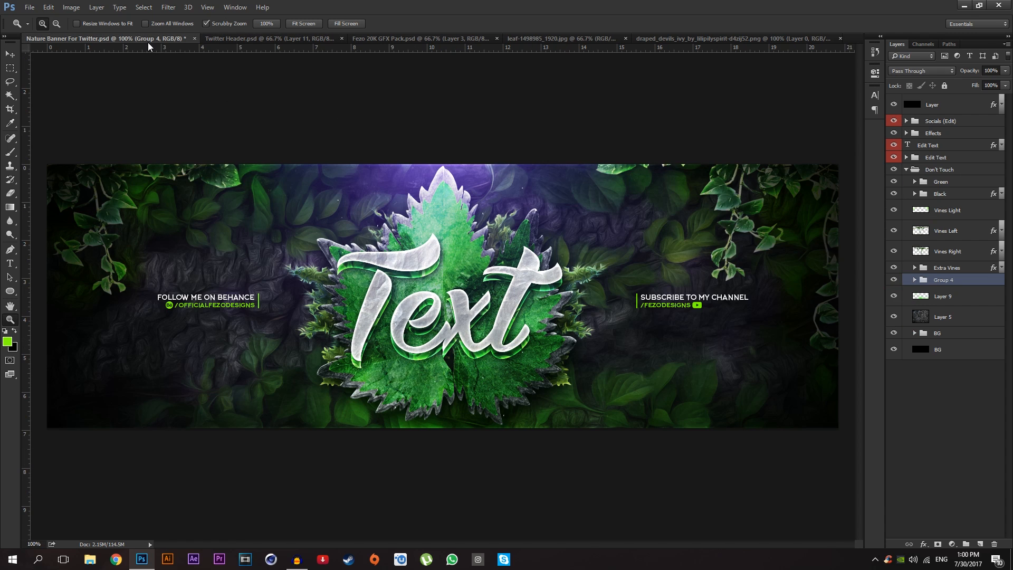
pyautogui.click(229, 39)
pyautogui.hotkey('ctrl', '1')
# Step: Erase excess green light from the leaves beside the left ivy on Layer 5, and compare with the reference banner
pyautogui.click(931, 422)
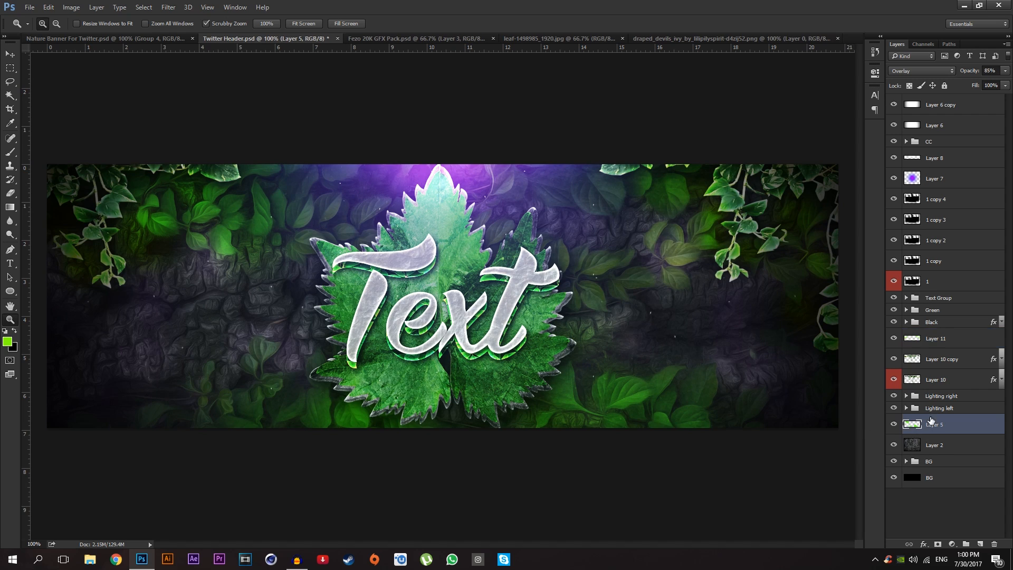
pyautogui.press('e')
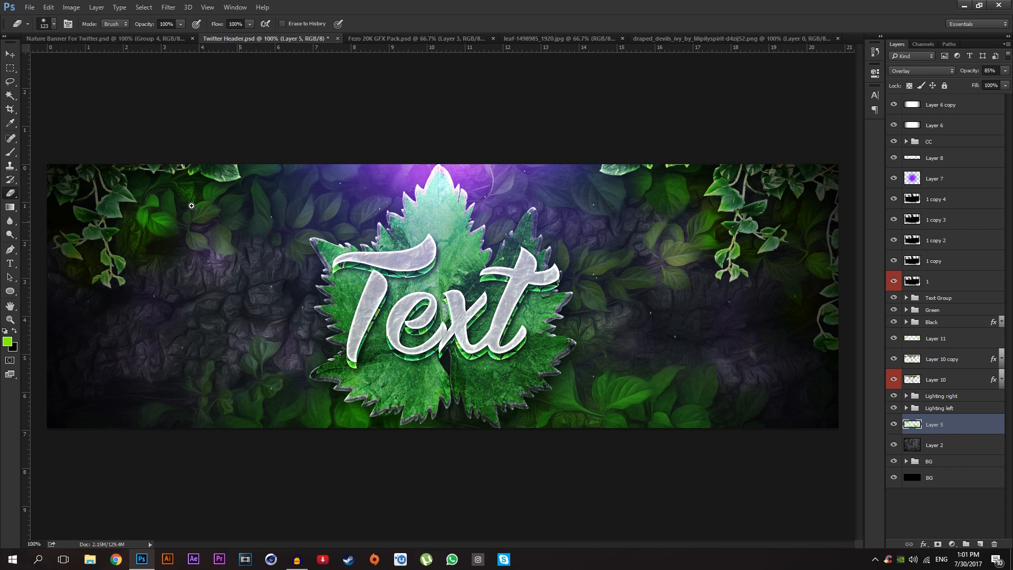
pyautogui.click(163, 40)
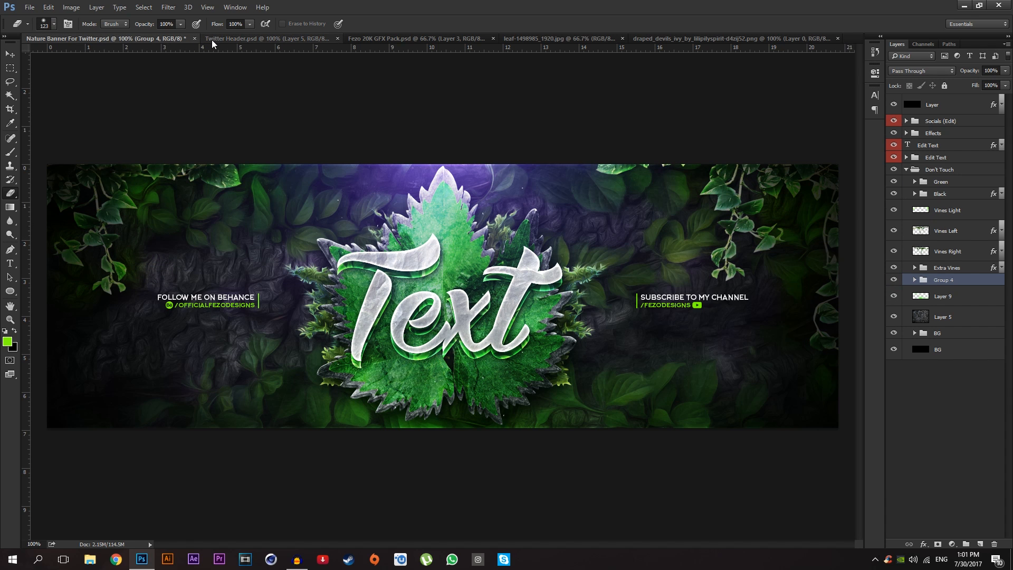
pyautogui.click(212, 41)
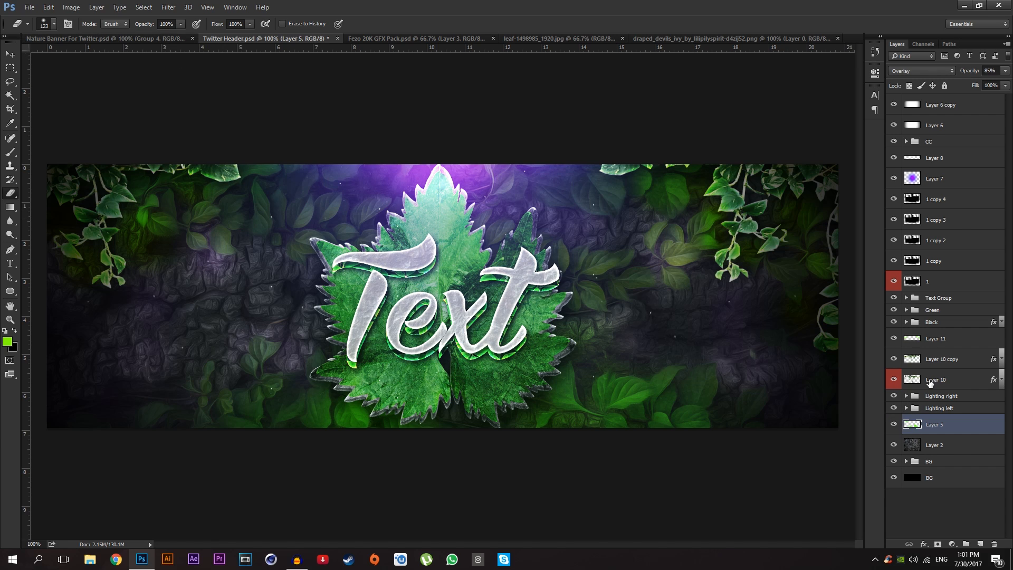
# Step: Soften the green light around the left ivy on Layer 11 with the Eraser, and compare with the reference banner
pyautogui.click(942, 341)
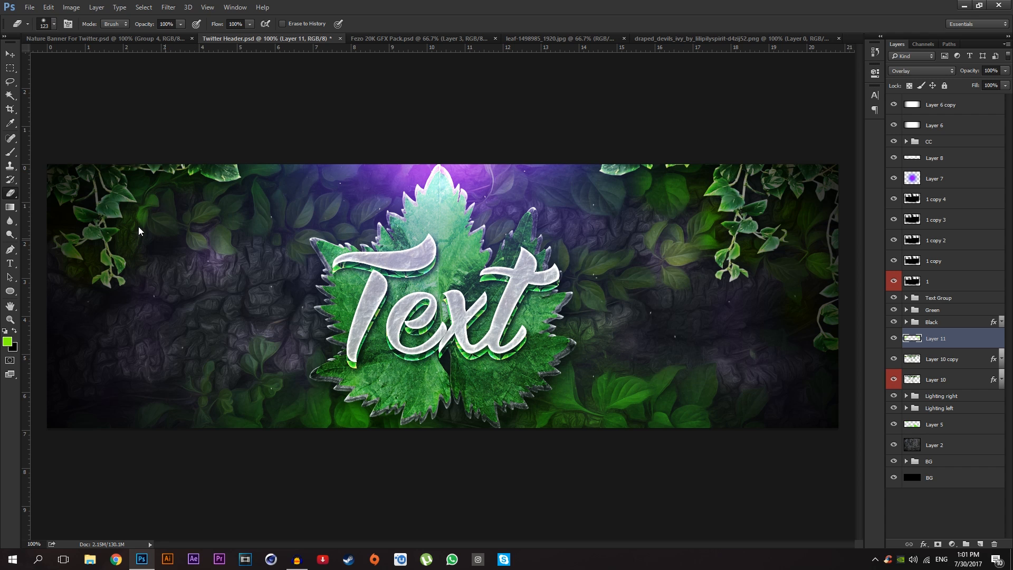
pyautogui.click(121, 40)
pyautogui.click(211, 38)
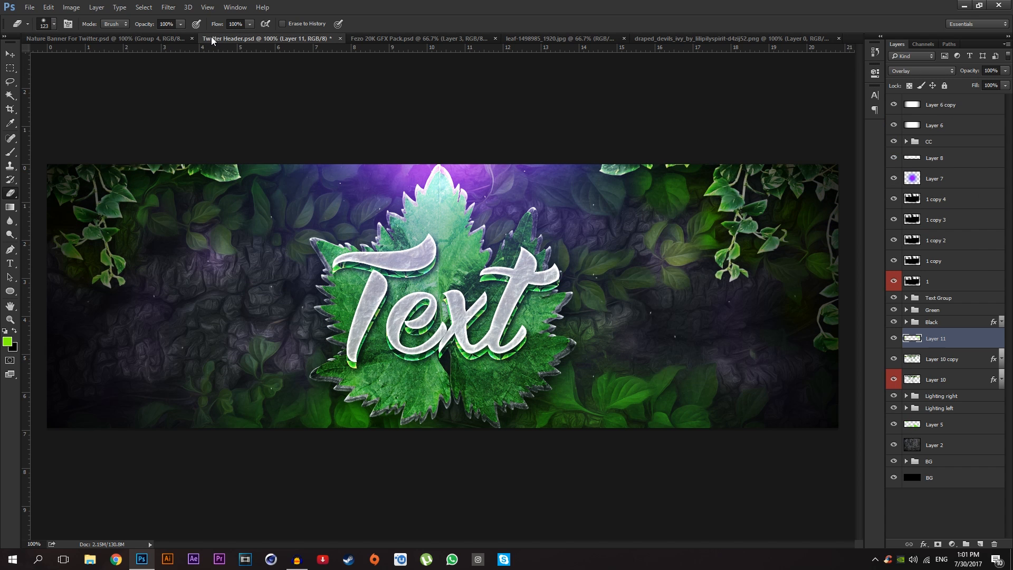
pyautogui.click(154, 39)
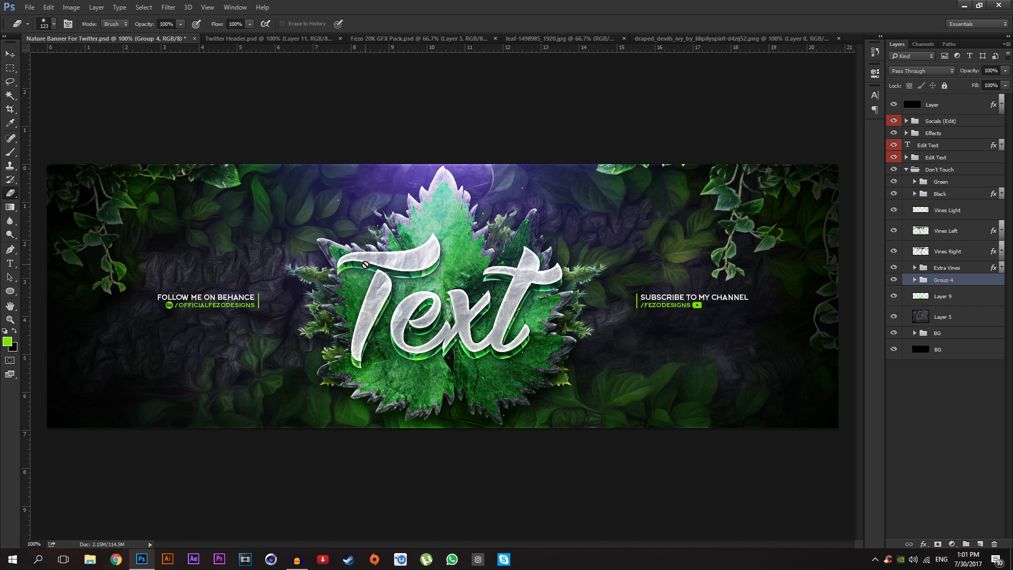
# Step: Close the draped_devils_ivy and leaf-1498985_1920.jpg stock images
pyautogui.click(824, 37)
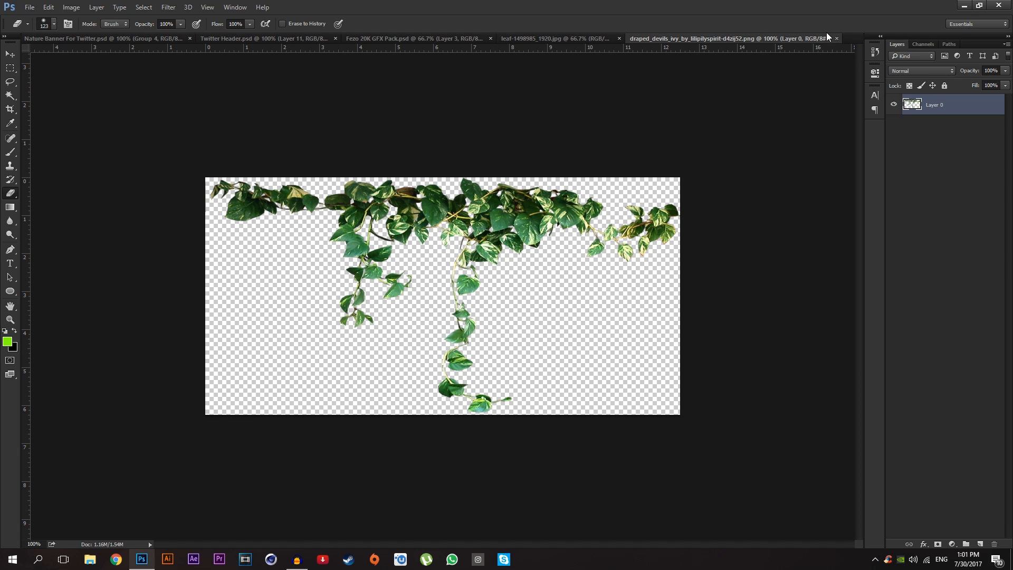
pyautogui.click(836, 39)
pyautogui.click(581, 39)
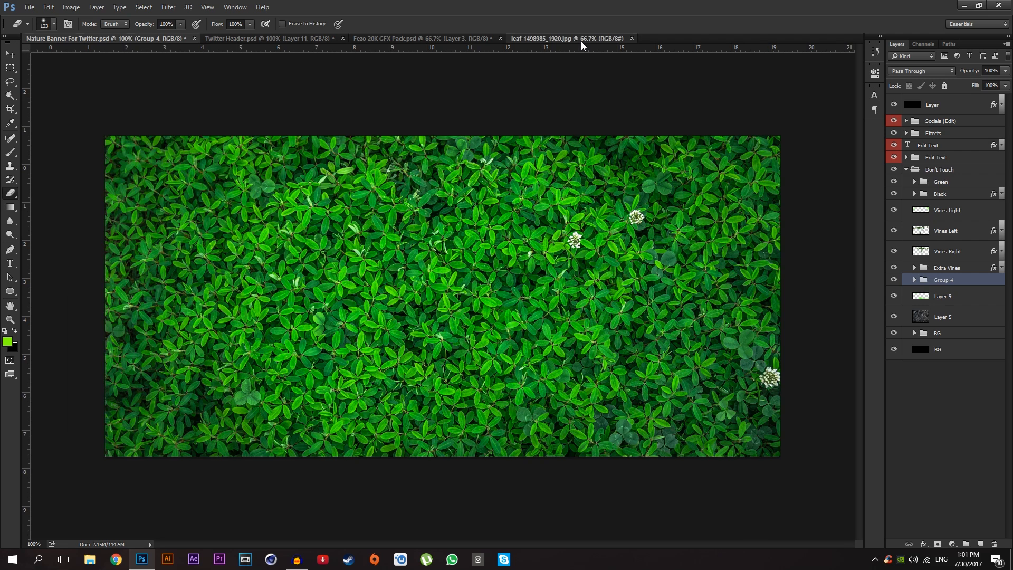
pyautogui.click(632, 39)
# Step: Open the stock image bush_png_gree.png
pyautogui.click(29, 7)
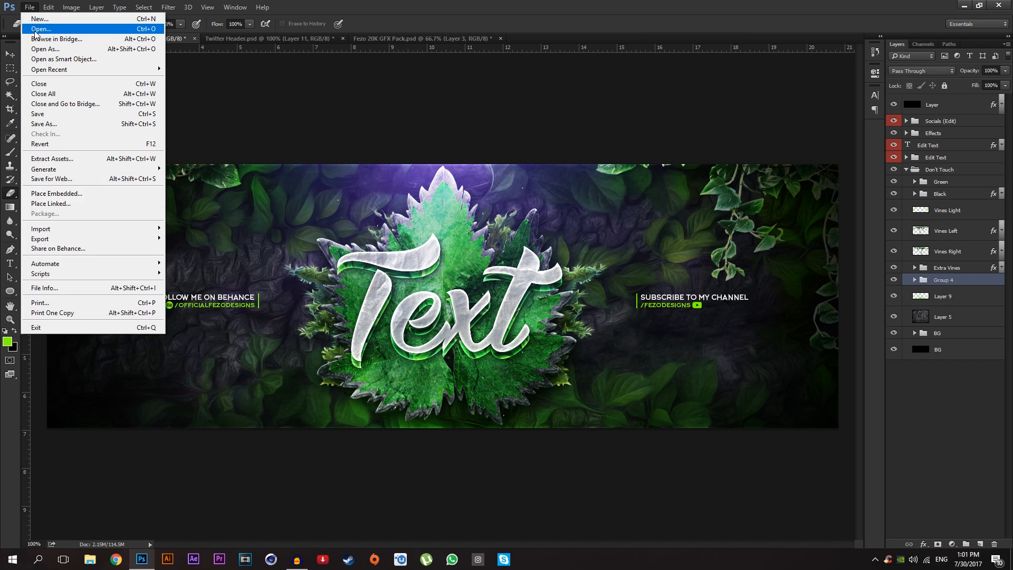
pyautogui.click(36, 31)
pyautogui.doubleClick(183, 87)
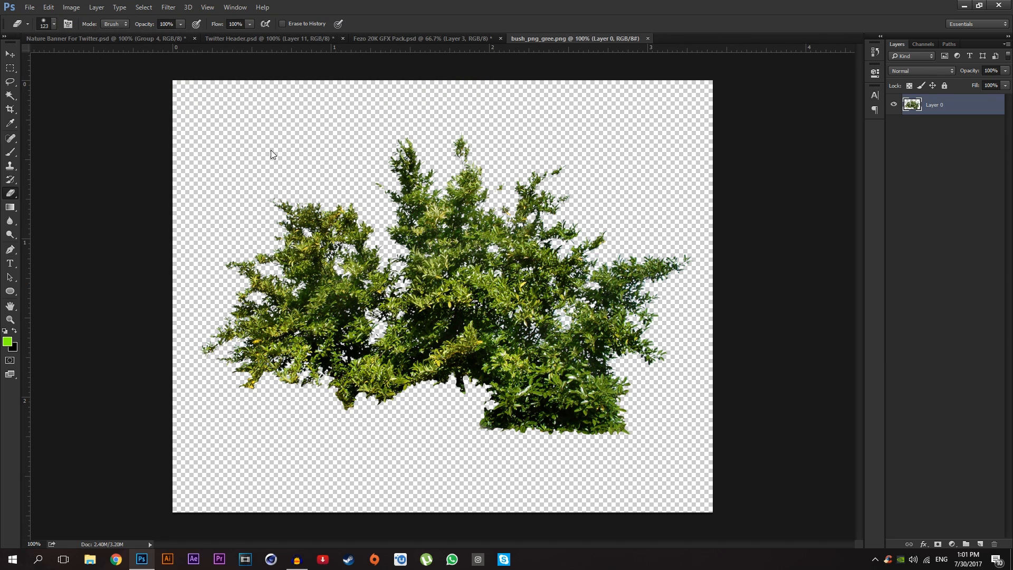
# Step: Copy the bush into Fezo 20K GFX Pack.psd, hide the ivy layer beneath it and reposition the bush on the canvas
pyautogui.press('v')
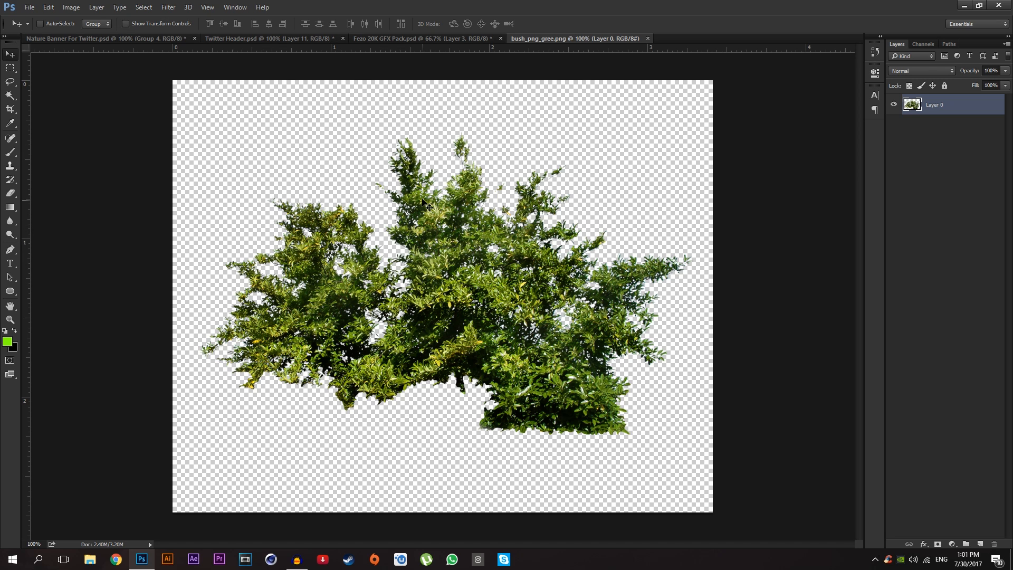
pyautogui.moveTo(428, 203); pyautogui.dragTo(385, 221)
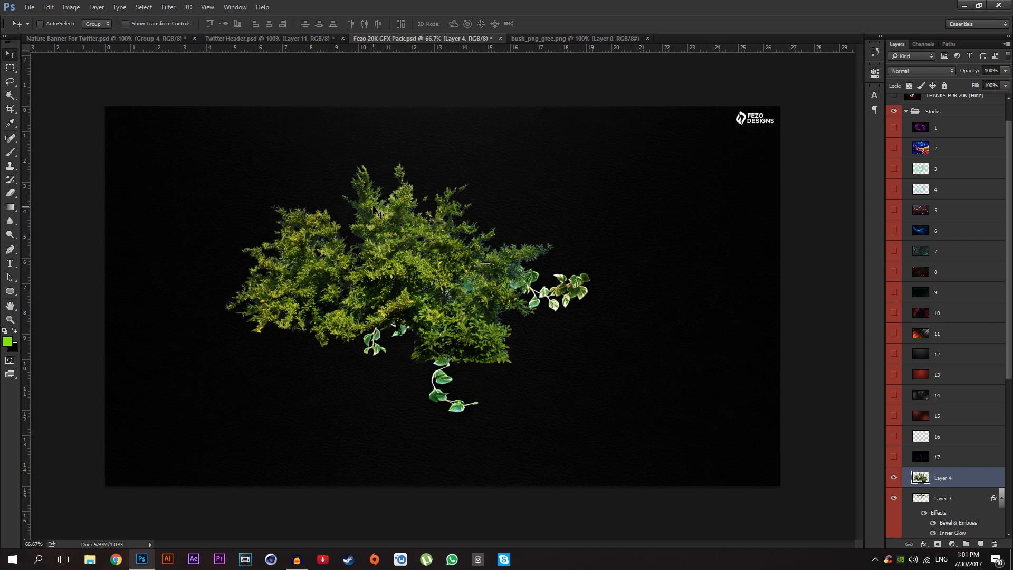
pyautogui.click(893, 499)
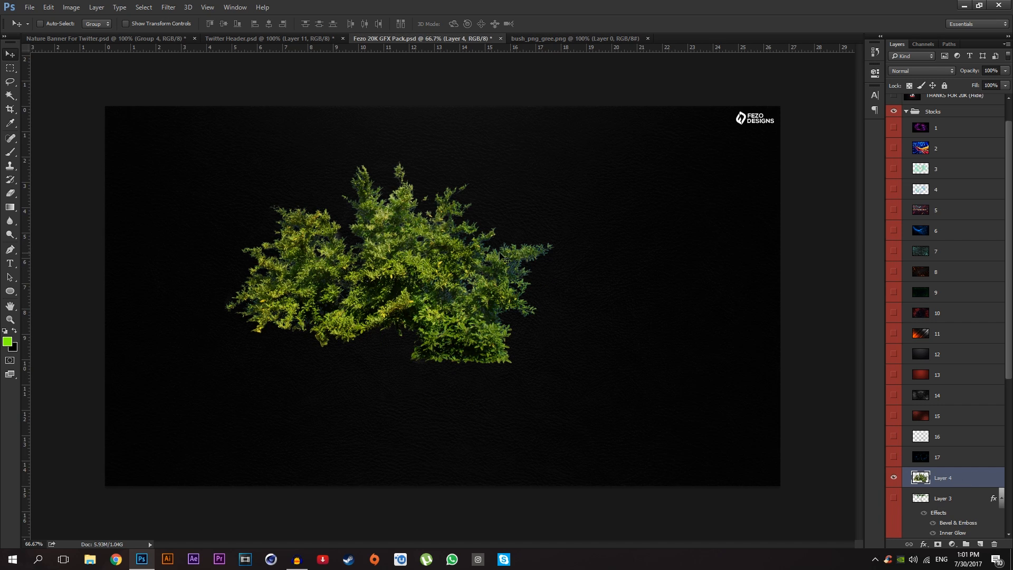
pyautogui.moveTo(434, 266); pyautogui.dragTo(459, 285)
# Step: Duplicate the bush layer and apply the GREYCstoration noise filter to the copy with geometry regularity 2
pyautogui.hotkey('ctrl', 'j')
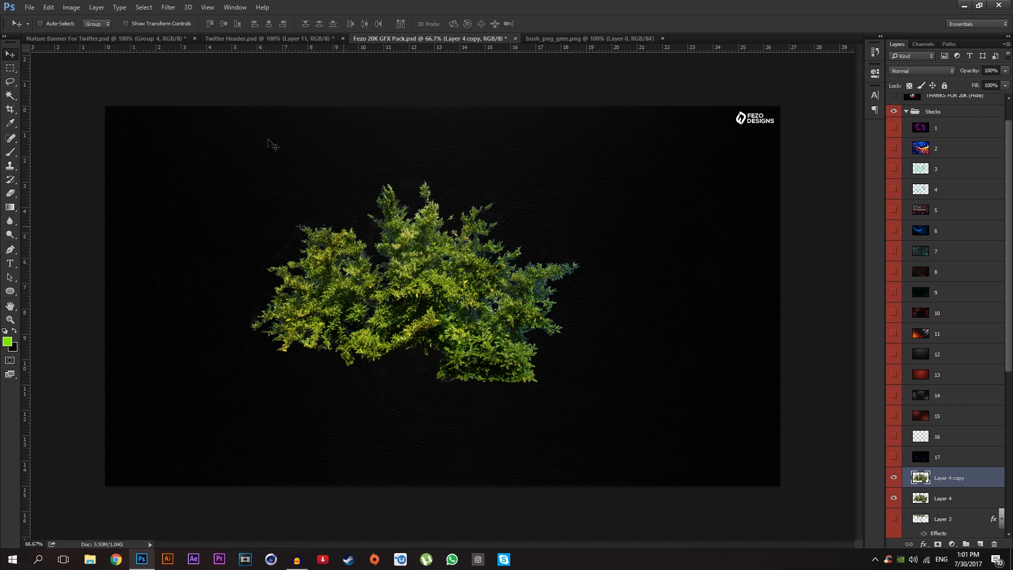
pyautogui.click(168, 7)
pyautogui.moveTo(222, 153)
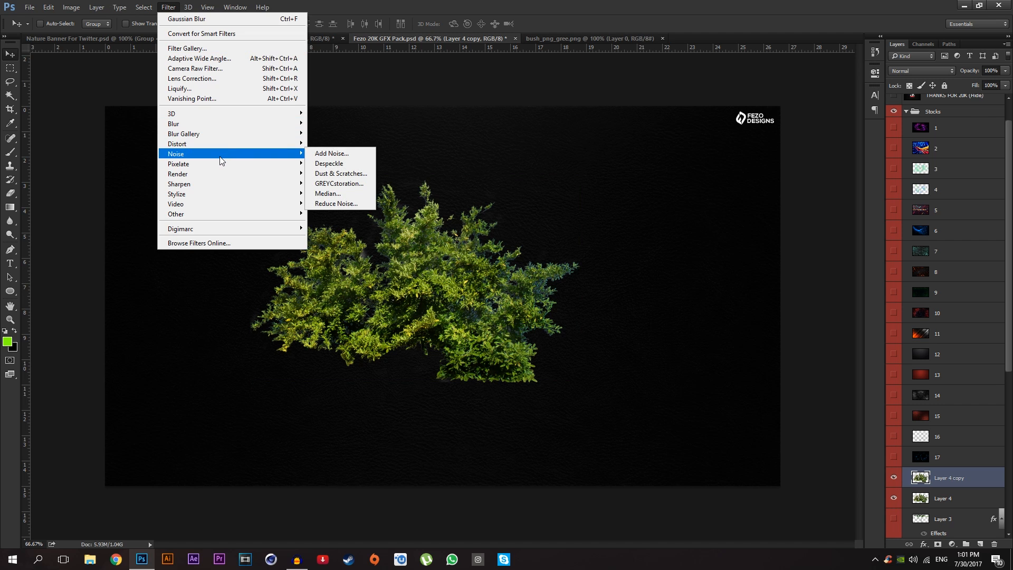
pyautogui.click(333, 184)
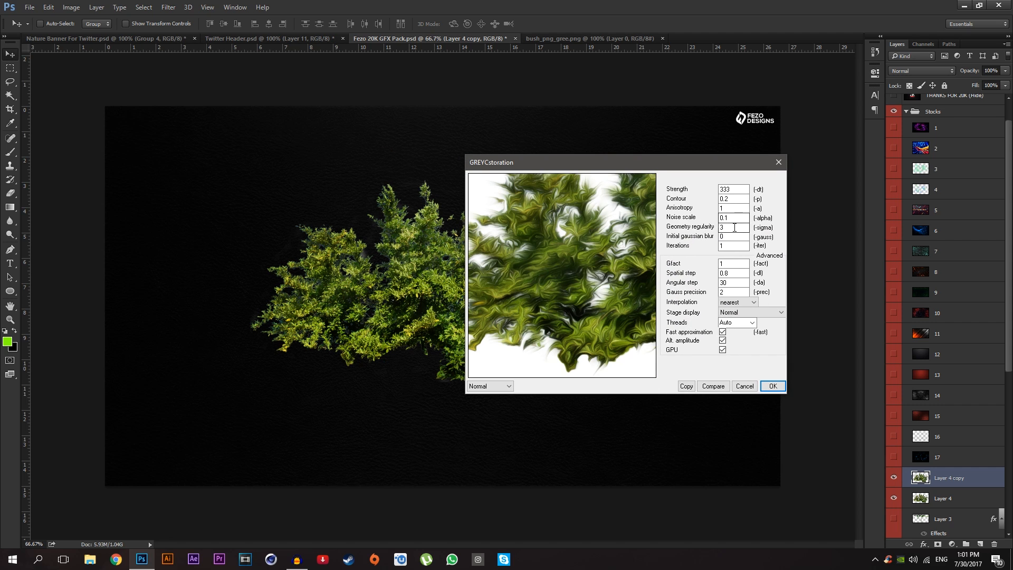
pyautogui.moveTo(734, 227); pyautogui.dragTo(707, 229)
pyautogui.write('2')
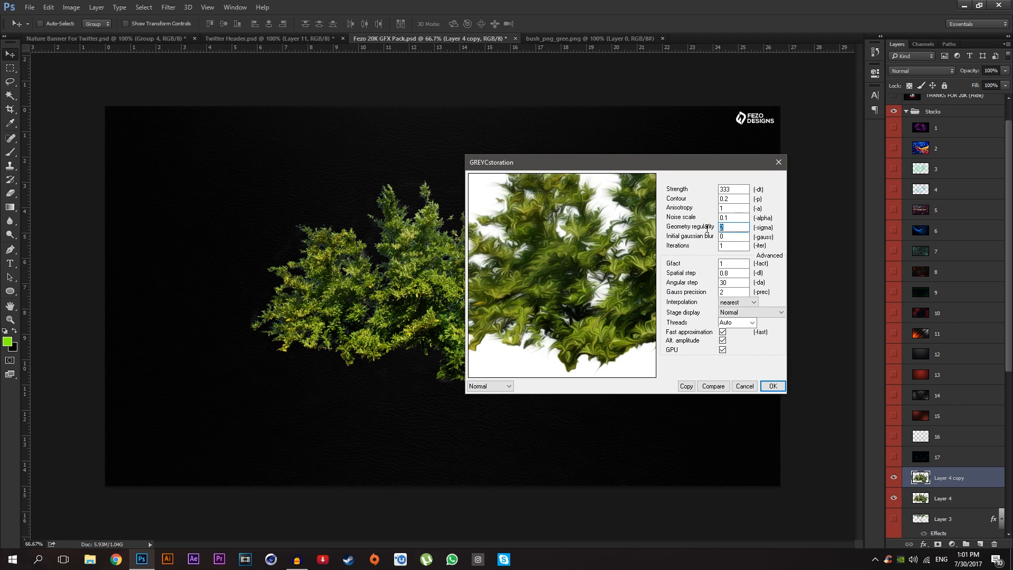
pyautogui.write('1')
pyautogui.press('BackSpace')
pyautogui.write('2')
pyautogui.click(771, 386)
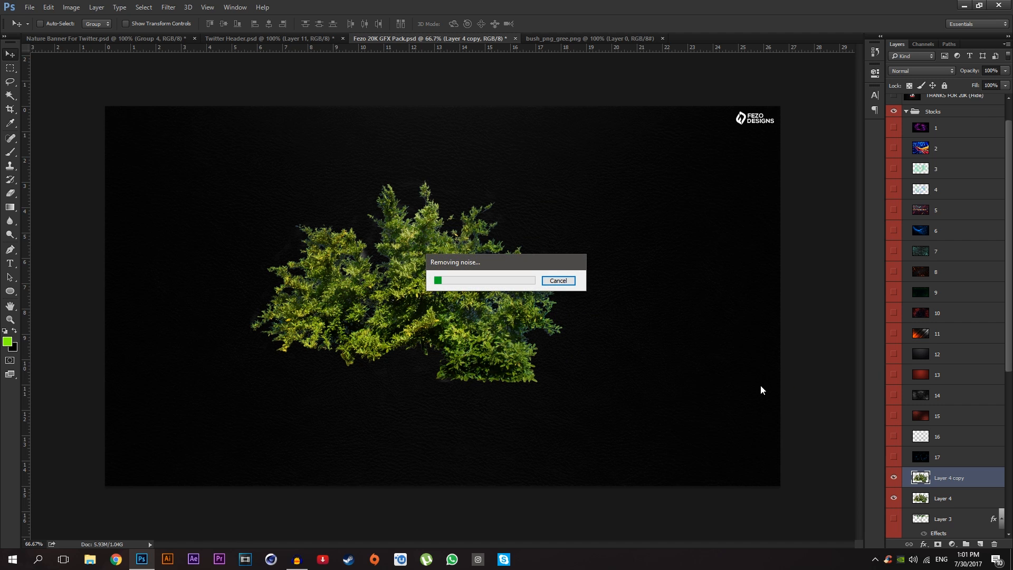
# Step: Merge the filtered bush copy with the original bush layer
pyautogui.keyDown('shift'); pyautogui.click(985, 499); pyautogui.keyUp('shift')
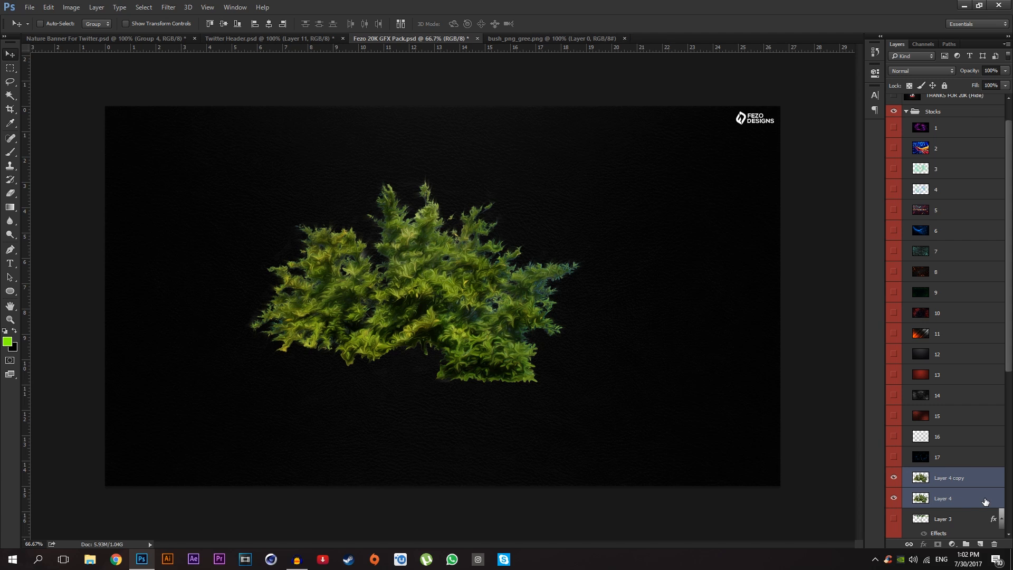
pyautogui.scroll(-1, 949, 499)
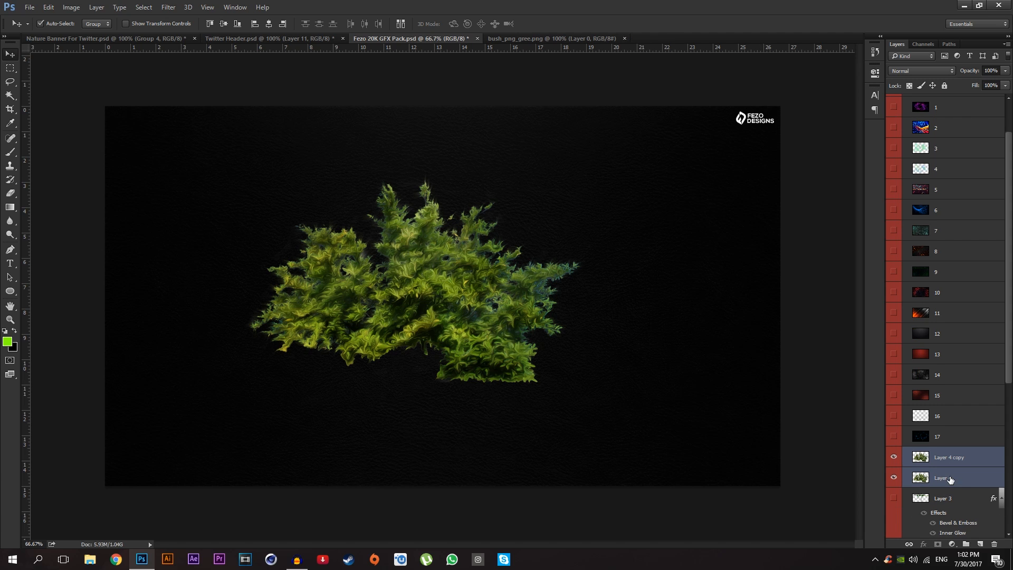
pyautogui.hotkey('ctrl', 'e')
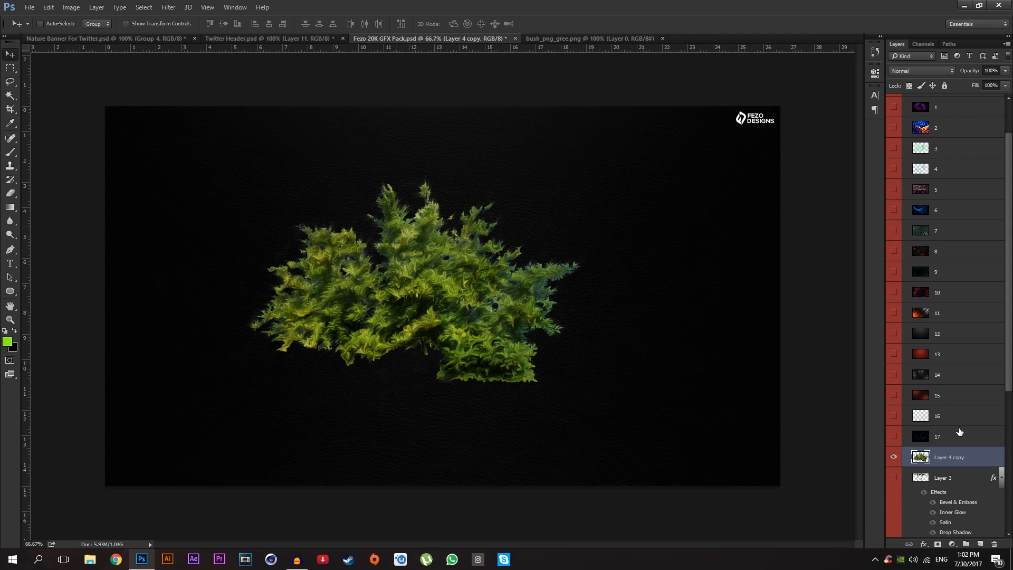
# Step: Copy the merged bush into Twitter Header.psd, scale it down and center it behind the big leaf, checking the reference banner
pyautogui.moveTo(449, 278); pyautogui.dragTo(500, 299)
pyautogui.hotkey('ctrl', 't')
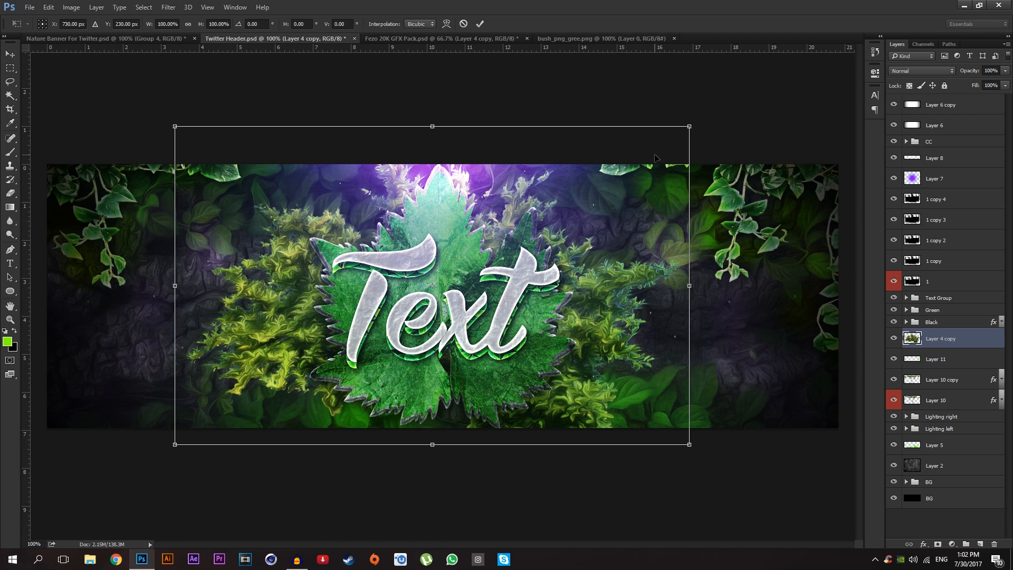
pyautogui.moveTo(691, 128); pyautogui.dragTo(623, 169)
pyautogui.press('Return')
pyautogui.moveTo(578, 280); pyautogui.dragTo(575, 278)
pyautogui.click(167, 37)
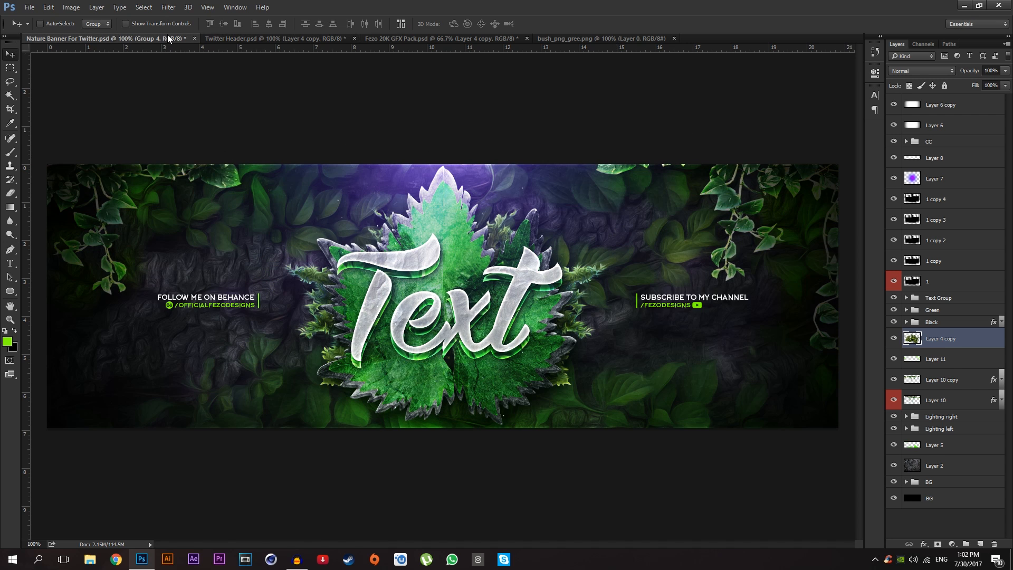
pyautogui.click(217, 39)
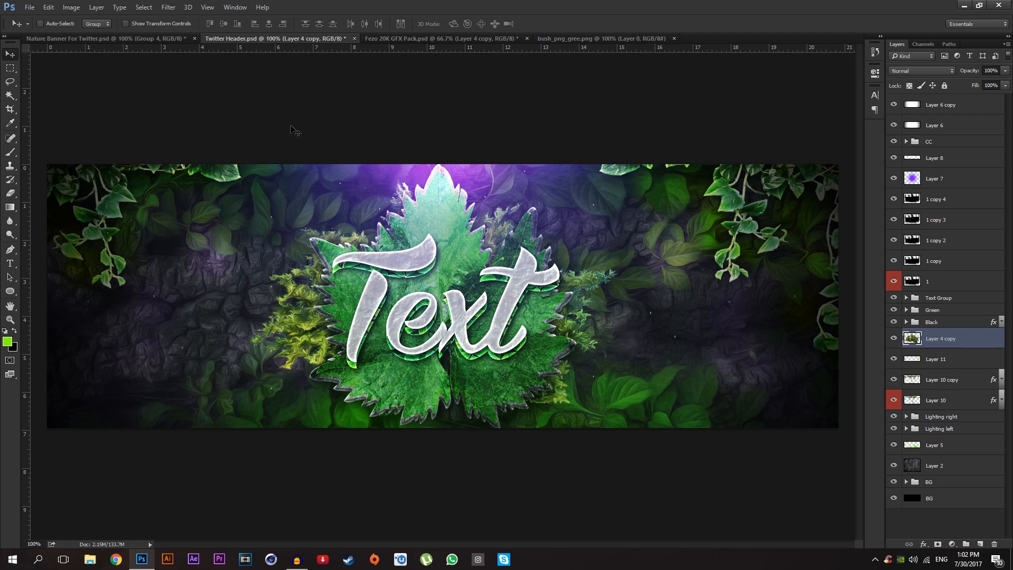
# Step: Delete the half of the bush behind the leaf's left side using a rectangular selection, and deselect
pyautogui.click(13, 76)
pyautogui.click(47, 67)
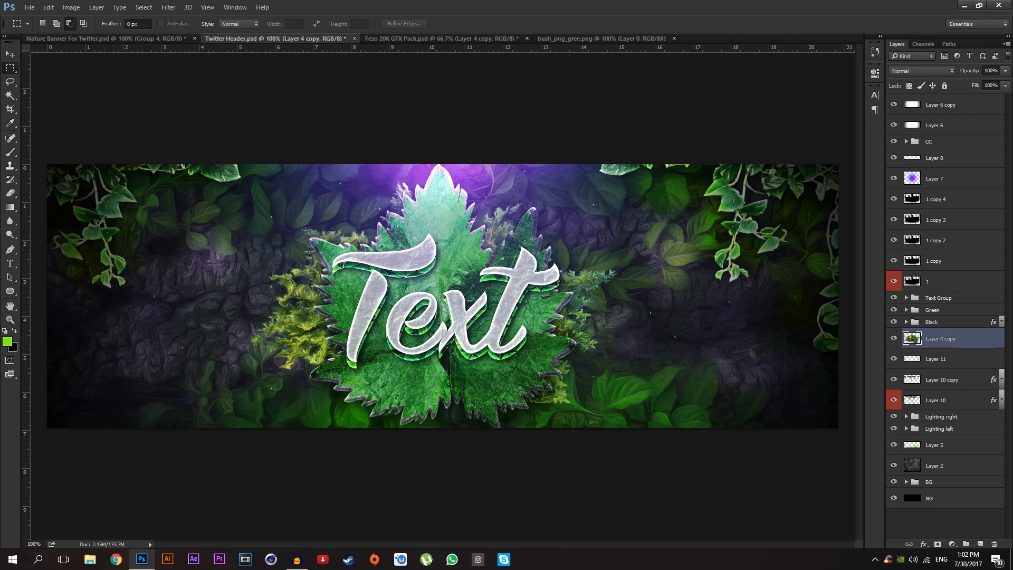
pyautogui.moveTo(186, 130); pyautogui.dragTo(439, 468)
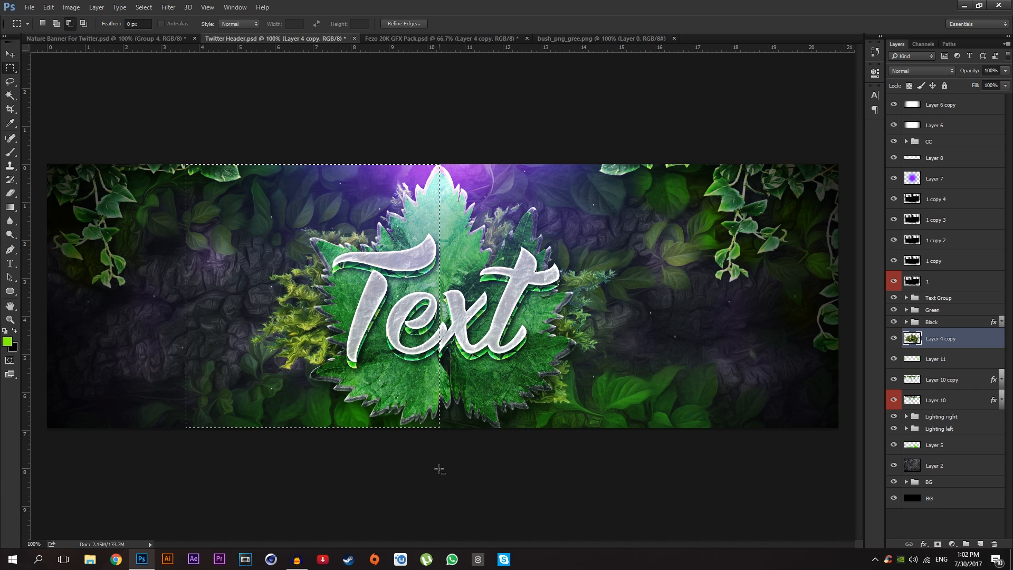
pyautogui.press('Delete')
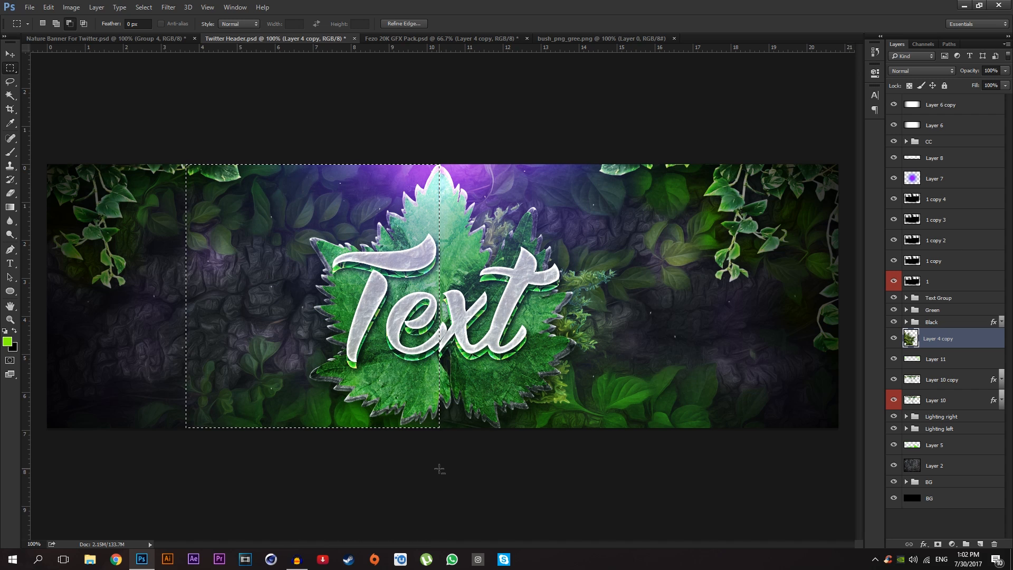
pyautogui.hotkey('ctrl', 'd')
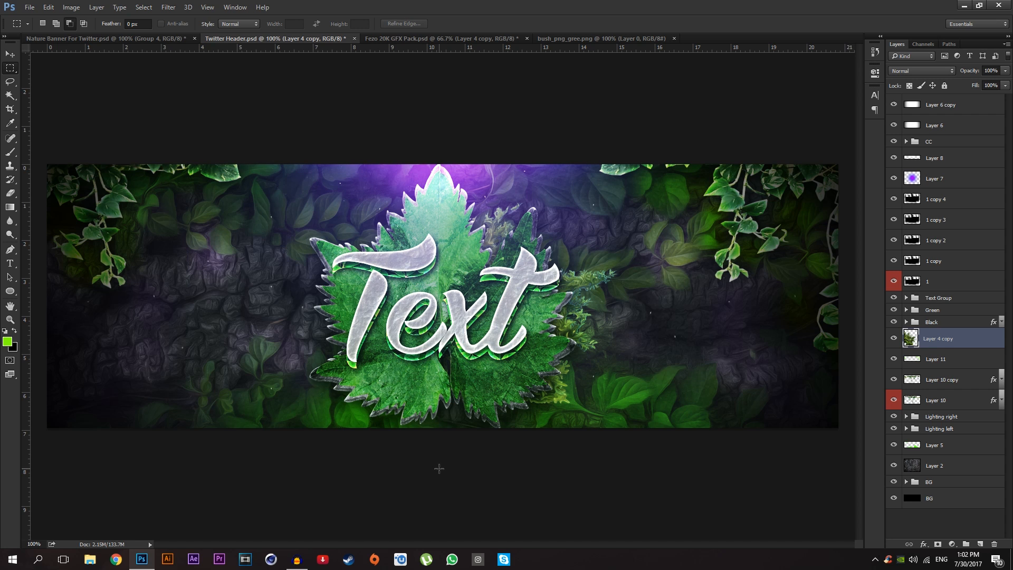
# Step: Add an Inner Glow to the remaining bush half with Color Dodge blending, 50% opacity and 8 px size
pyautogui.doubleClick(986, 343)
pyautogui.moveTo(692, 189); pyautogui.dragTo(227, 182)
pyautogui.click(122, 277)
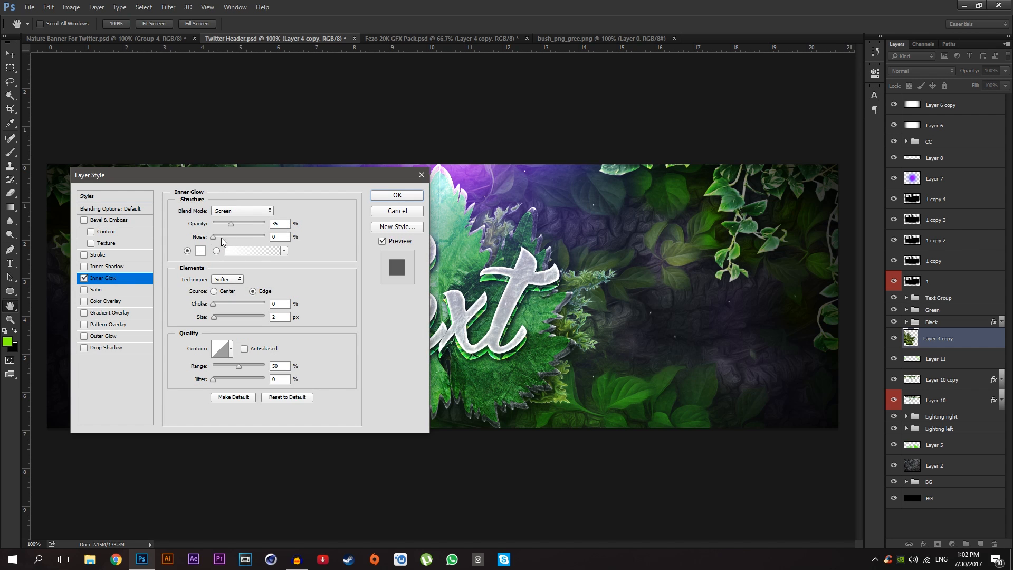
pyautogui.click(238, 214)
pyautogui.click(239, 214)
pyautogui.moveTo(235, 224)
pyautogui.mouseDown()
pyautogui.moveTo(253, 224)
pyautogui.moveTo(244, 224)
pyautogui.mouseUp()
pyautogui.write('50')
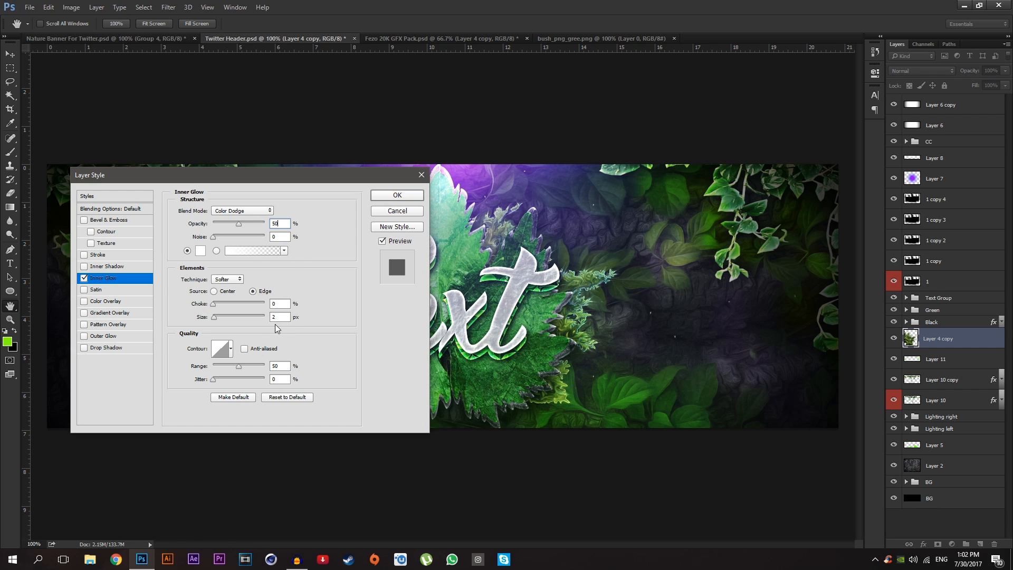
pyautogui.moveTo(278, 317); pyautogui.dragTo(203, 318)
pyautogui.write('8')
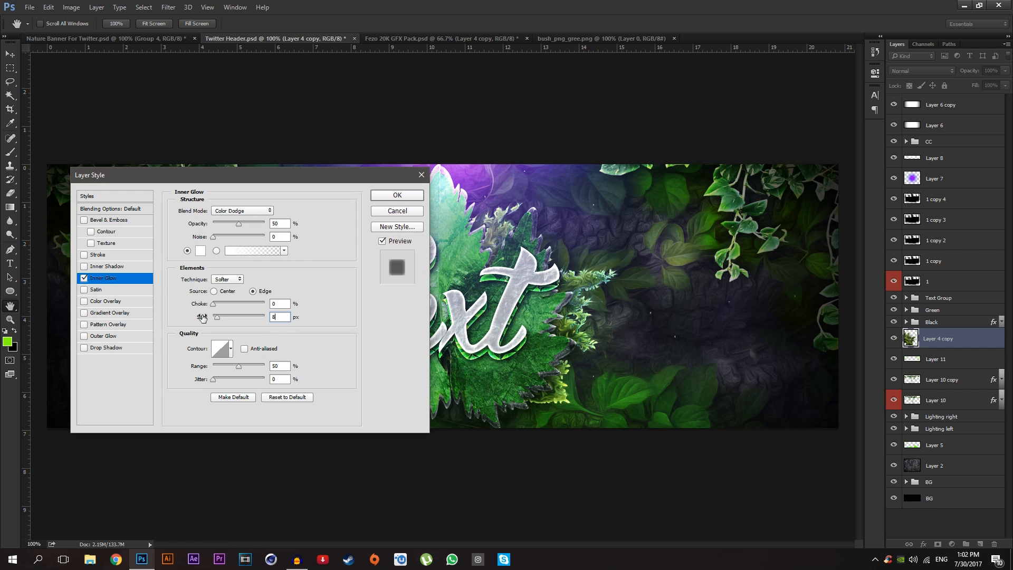
pyautogui.press('BackSpace')
pyautogui.write('510')
pyautogui.press('BackSpace')
pyautogui.press('BackSpace')
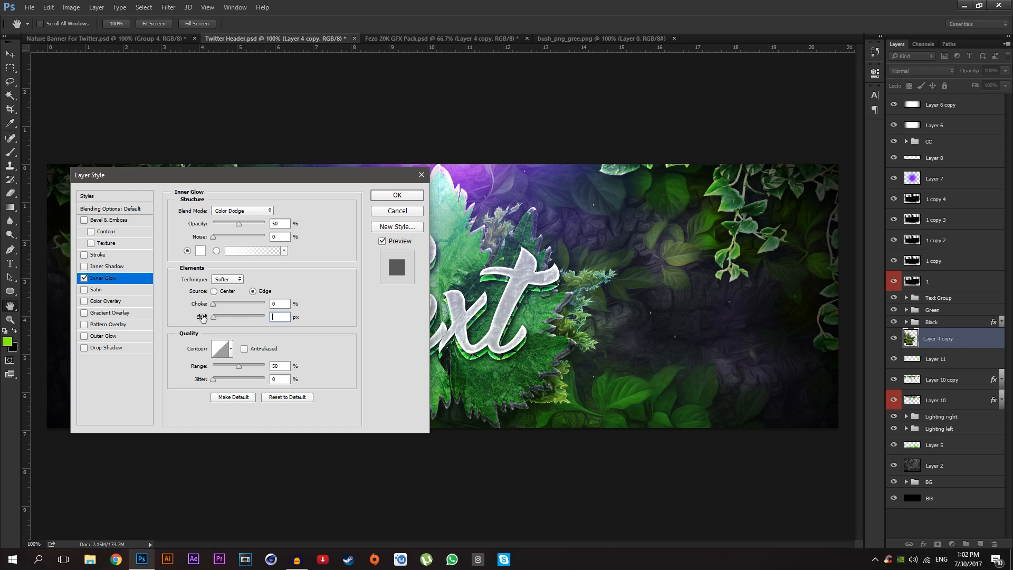
pyautogui.write('8')
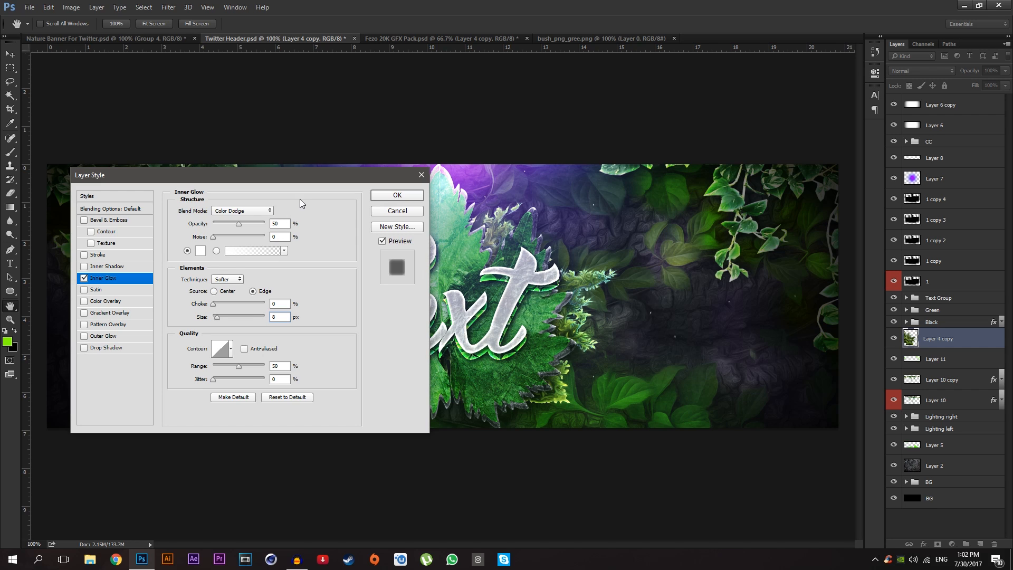
# Step: Add a Multiply Drop Shadow to the bush with 55% opacity, 5 px distance and 10 px size, without global light
pyautogui.click(112, 349)
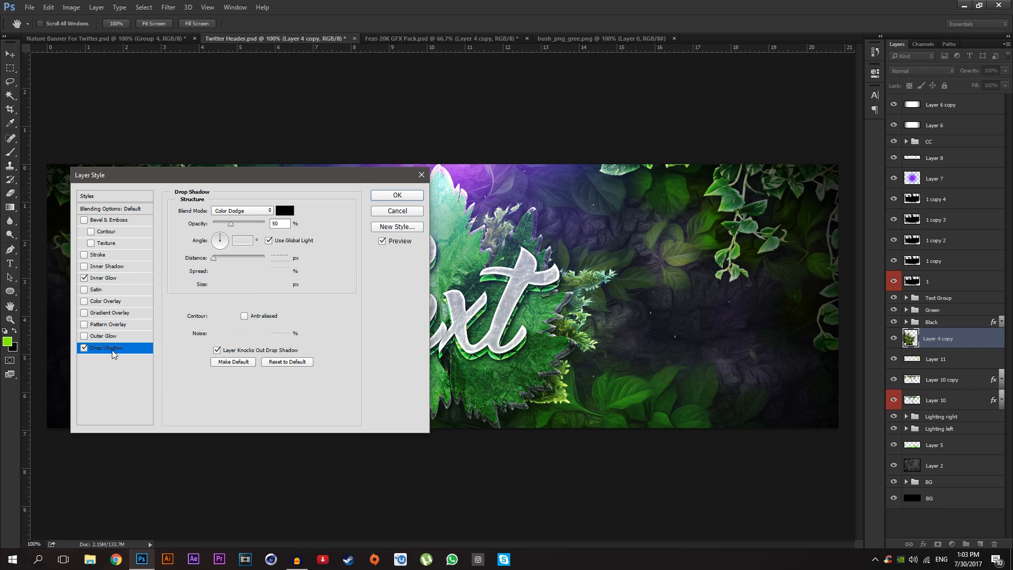
pyautogui.moveTo(292, 223); pyautogui.dragTo(224, 235)
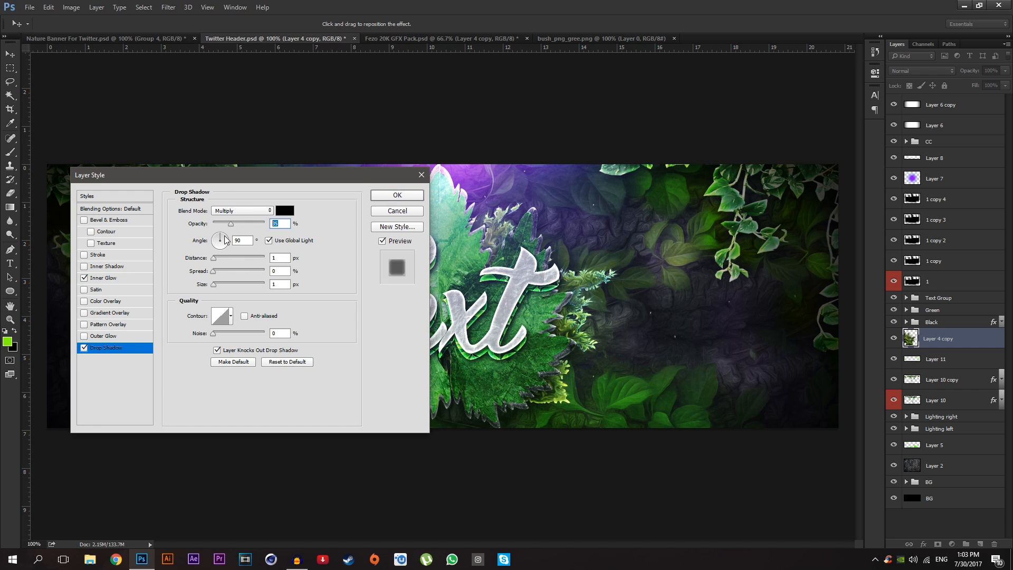
pyautogui.write('55')
pyautogui.doubleClick(286, 259)
pyautogui.write('5')
pyautogui.press('Tab')
pyautogui.press('Tab')
pyautogui.write('10')
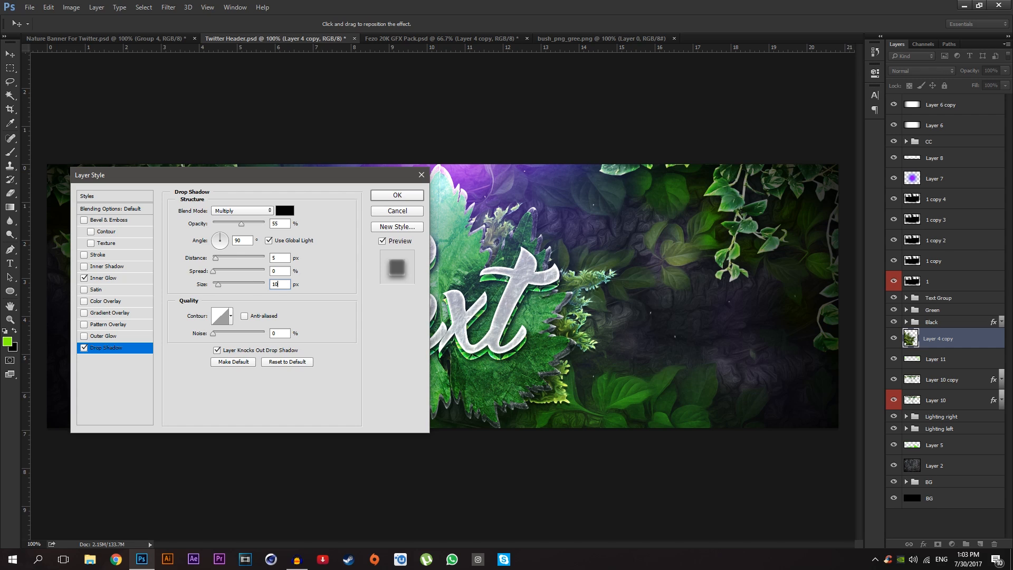
pyautogui.click(269, 240)
# Step: Compare the bush with and without its drop shadow, keep the shadow on and apply the layer style
pyautogui.click(82, 348)
pyautogui.click(81, 348)
pyautogui.click(82, 348)
pyautogui.click(83, 347)
pyautogui.click(83, 348)
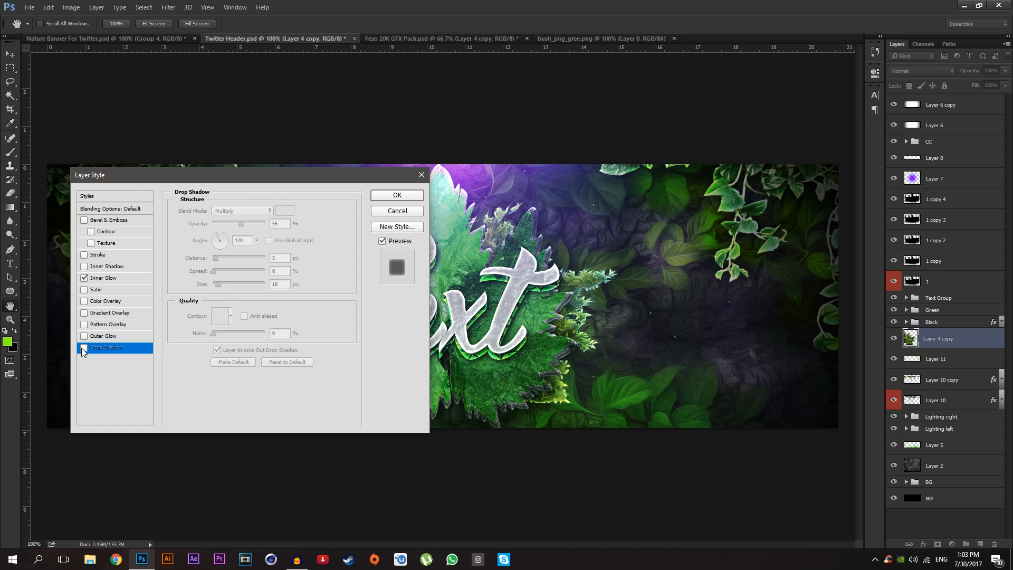
pyautogui.click(83, 348)
pyautogui.click(84, 220)
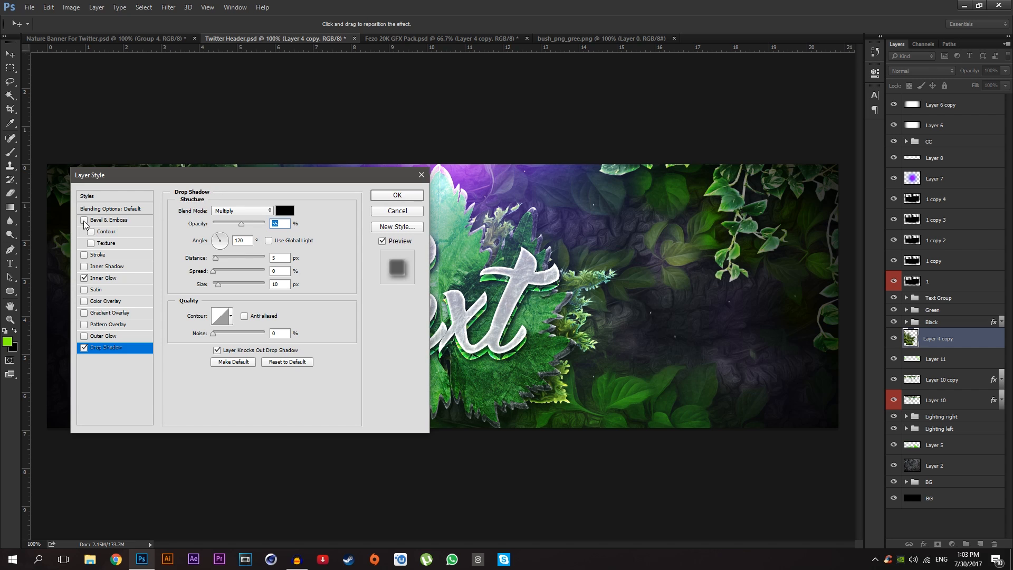
pyautogui.click(85, 290)
pyautogui.click(380, 199)
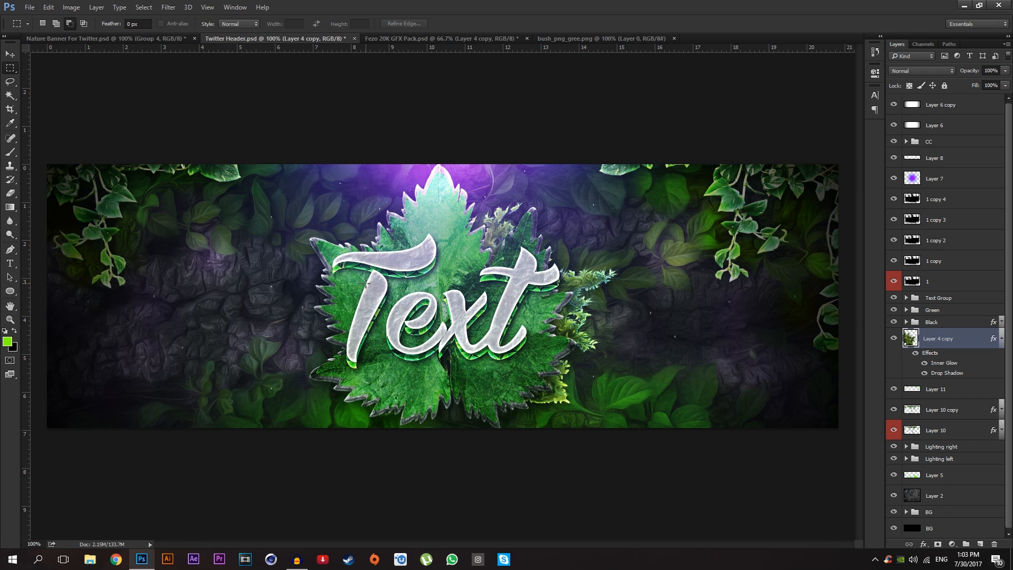
# Step: Duplicate the bush half, flip the copy horizontally and place it behind the leaf's left side, checking the reference banner
pyautogui.hotkey('ctrl', 'j')
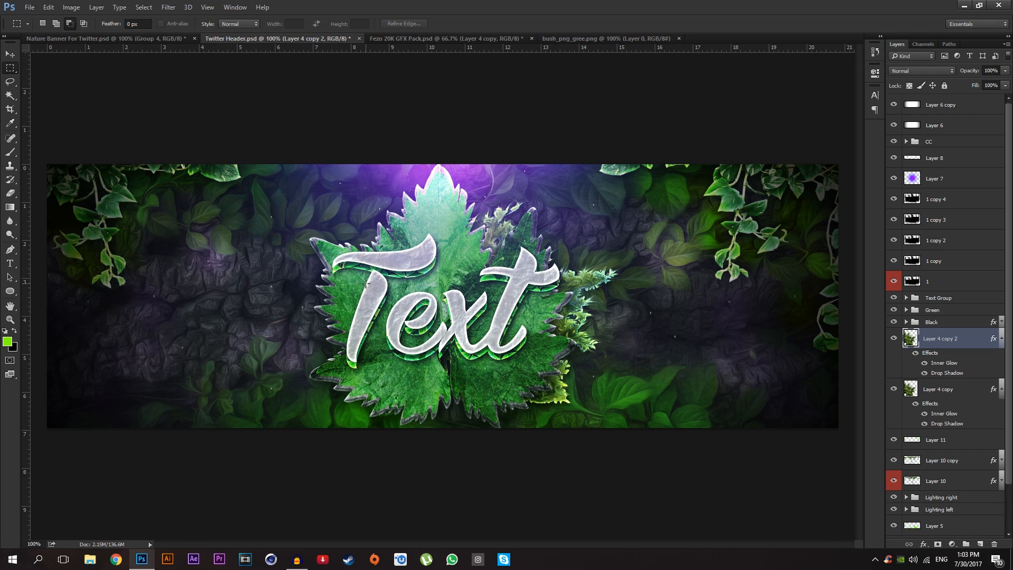
pyautogui.hotkey('ctrl', 't')
pyautogui.rightClick(425, 284)
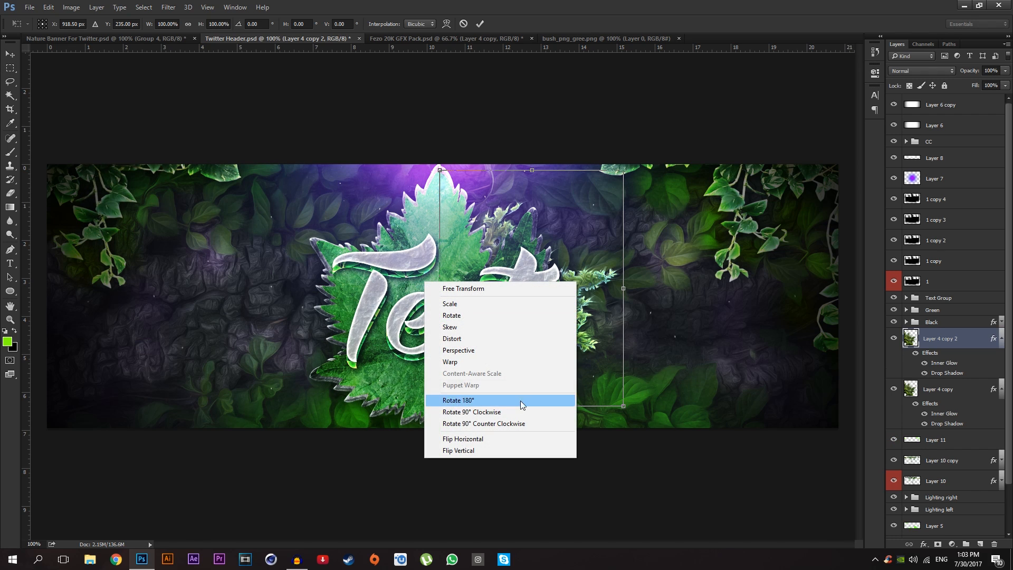
pyautogui.click(452, 438)
pyautogui.press('Return')
pyautogui.moveTo(598, 334); pyautogui.dragTo(422, 334)
pyautogui.click(170, 40)
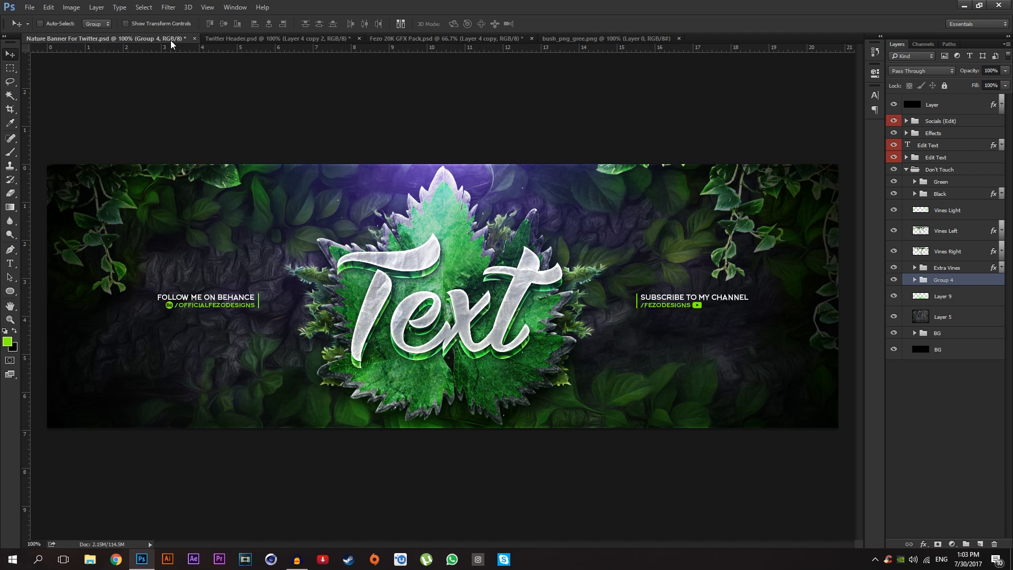
pyautogui.click(248, 39)
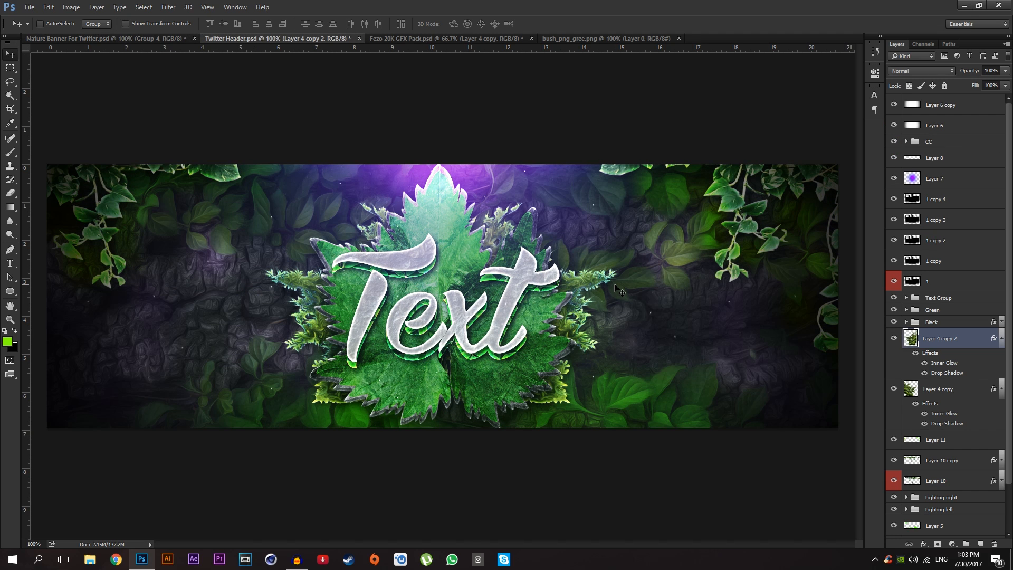
# Step: Add a black Multiply Satin effect with reduced opacity to the flipped bush copy
pyautogui.doubleClick(983, 344)
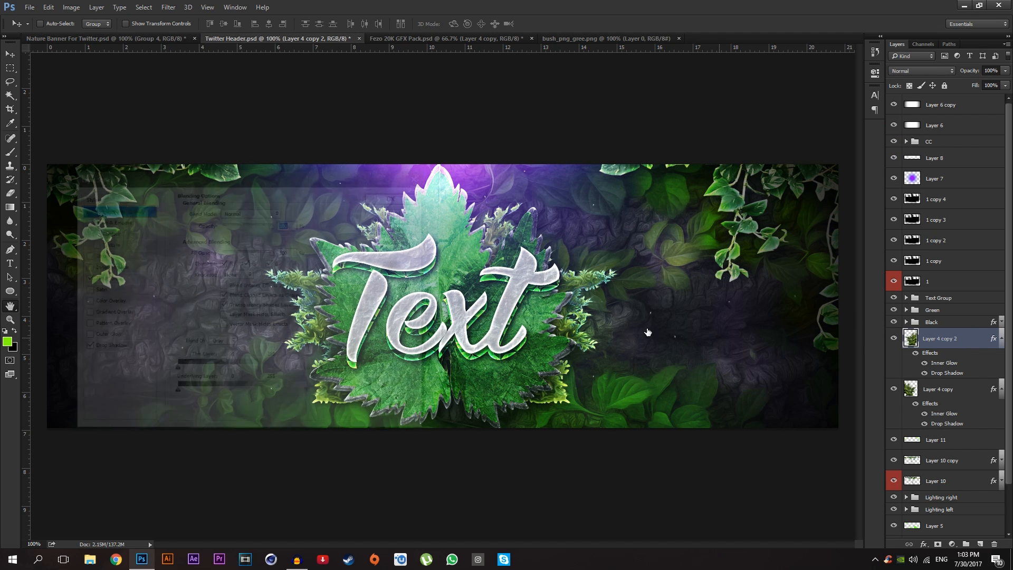
pyautogui.moveTo(202, 180); pyautogui.dragTo(648, 209)
pyautogui.click(570, 325)
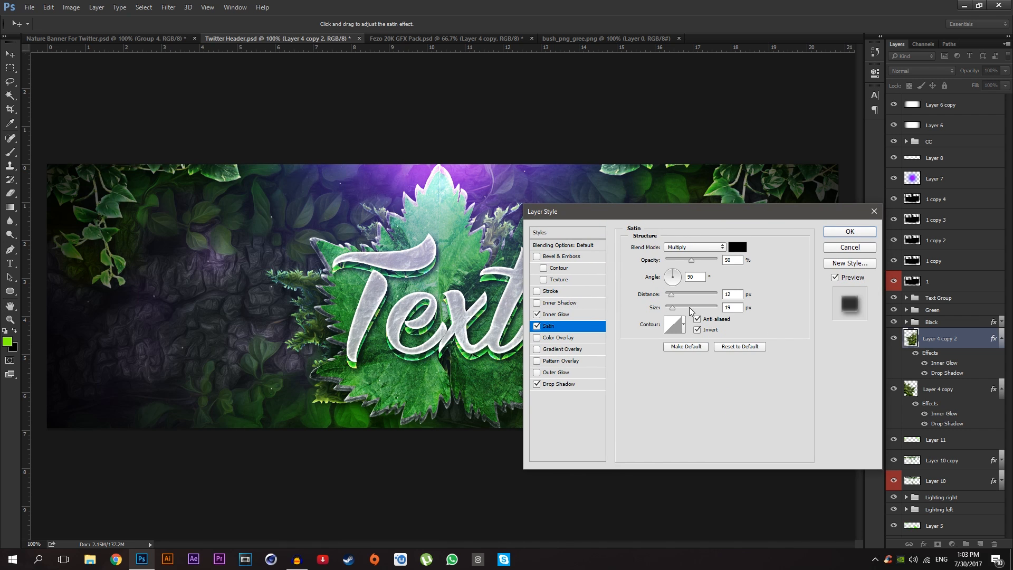
pyautogui.doubleClick(734, 260)
pyautogui.press('BackSpace')
pyautogui.write('10')
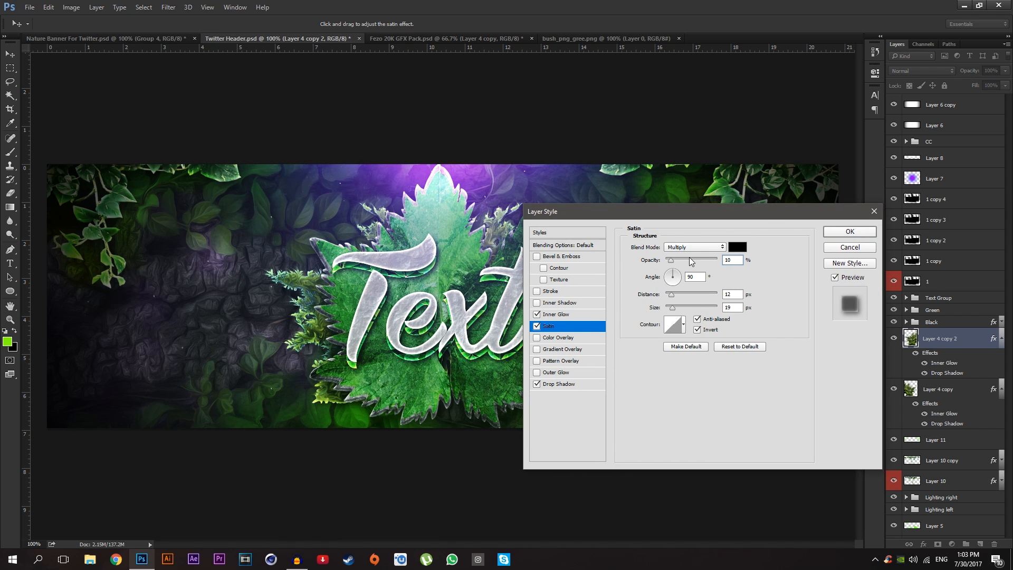
pyautogui.press('BackSpace')
pyautogui.press('BackSpace')
pyautogui.press('Return')
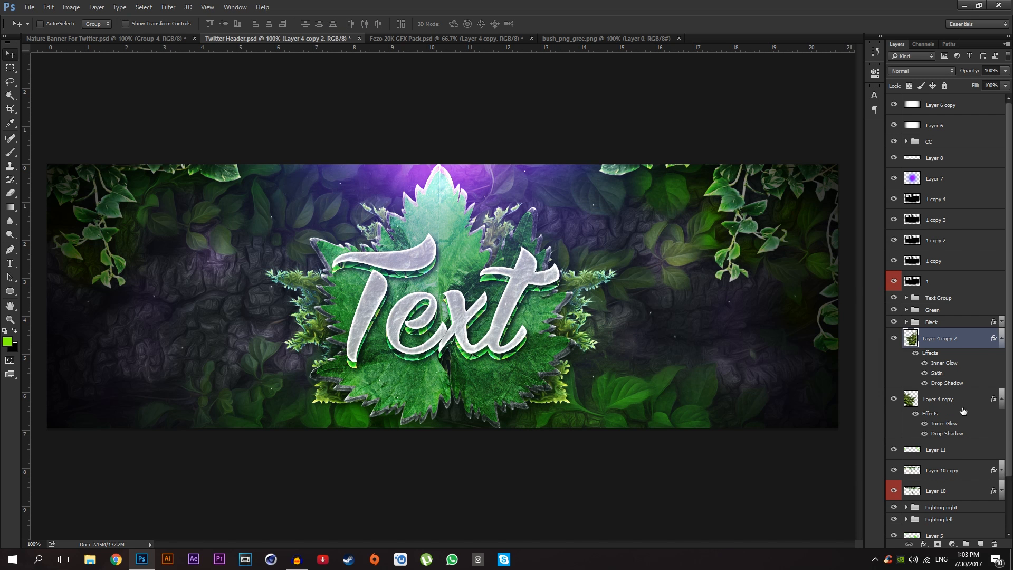
# Step: Add a Satin effect with 8% opacity to the original bush half, Layer 4 copy
pyautogui.doubleClick(963, 411)
pyautogui.click(571, 326)
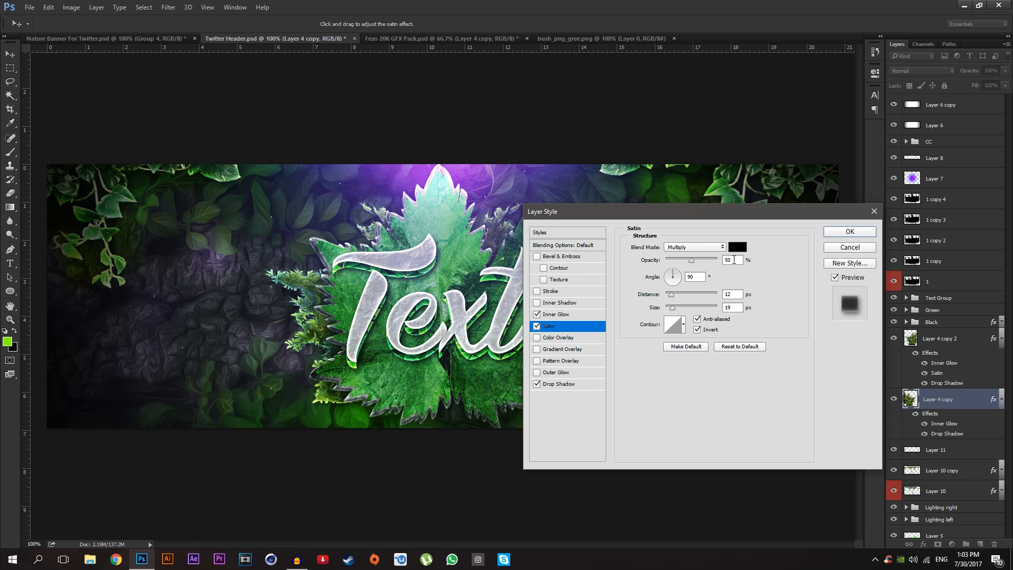
pyautogui.doubleClick(734, 259)
pyautogui.write('8')
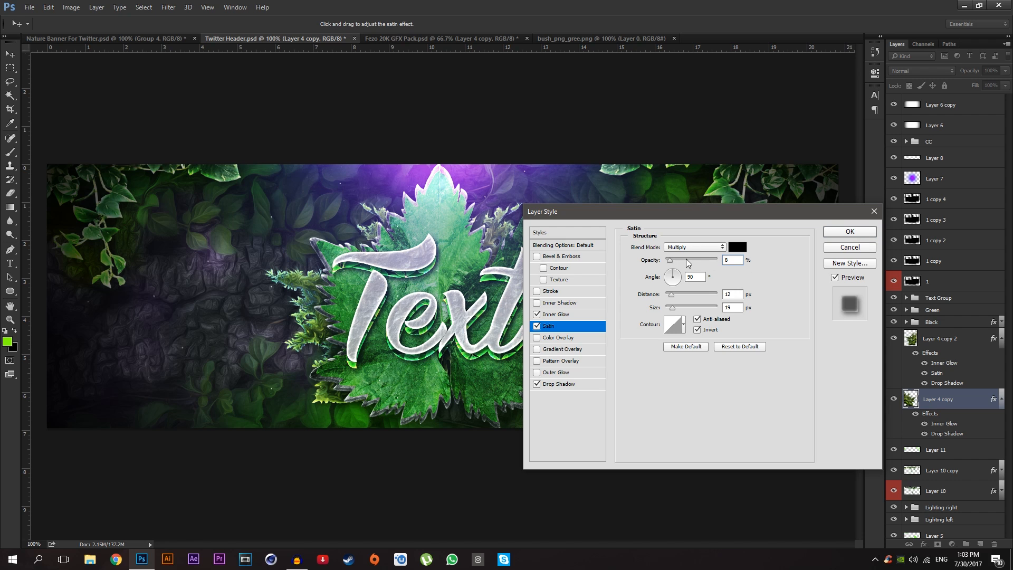
pyautogui.press('Return')
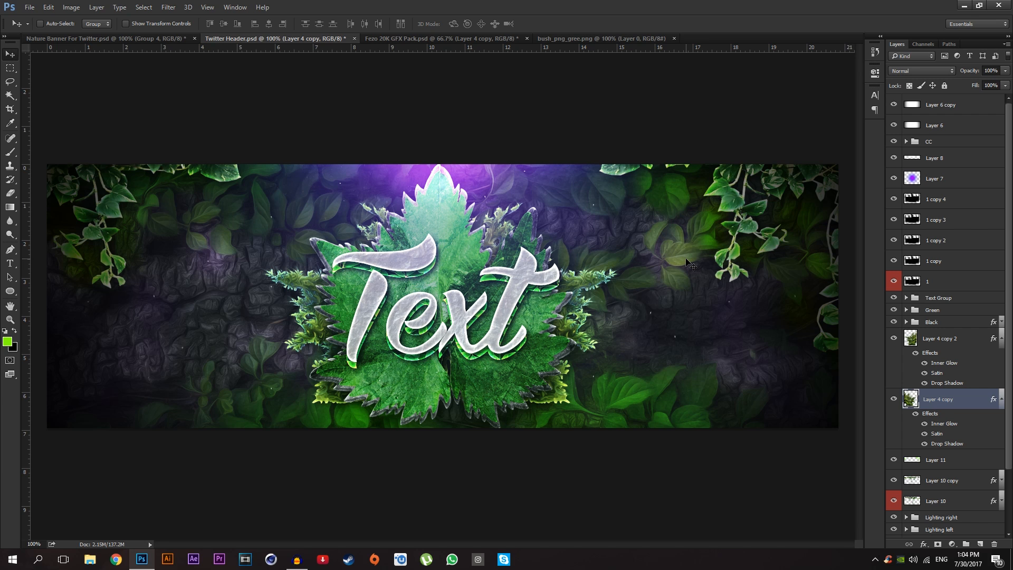
# Step: Inspect the whole header at a smaller scale and compare it with the reference banner
pyautogui.press('z')
pyautogui.keyDown('alt'); pyautogui.click(505, 226); pyautogui.keyUp('alt')
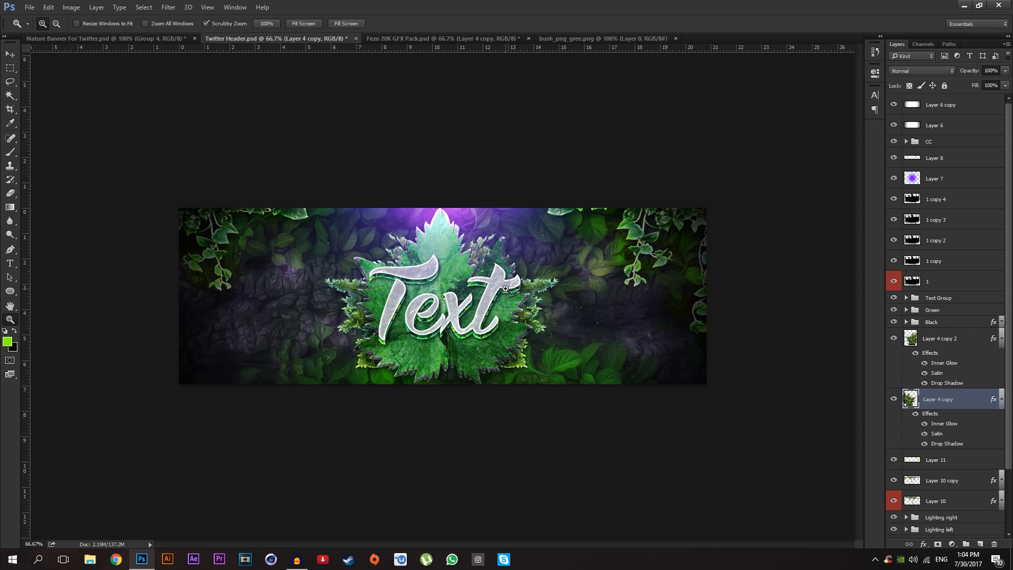
pyautogui.click(505, 289)
pyautogui.click(130, 39)
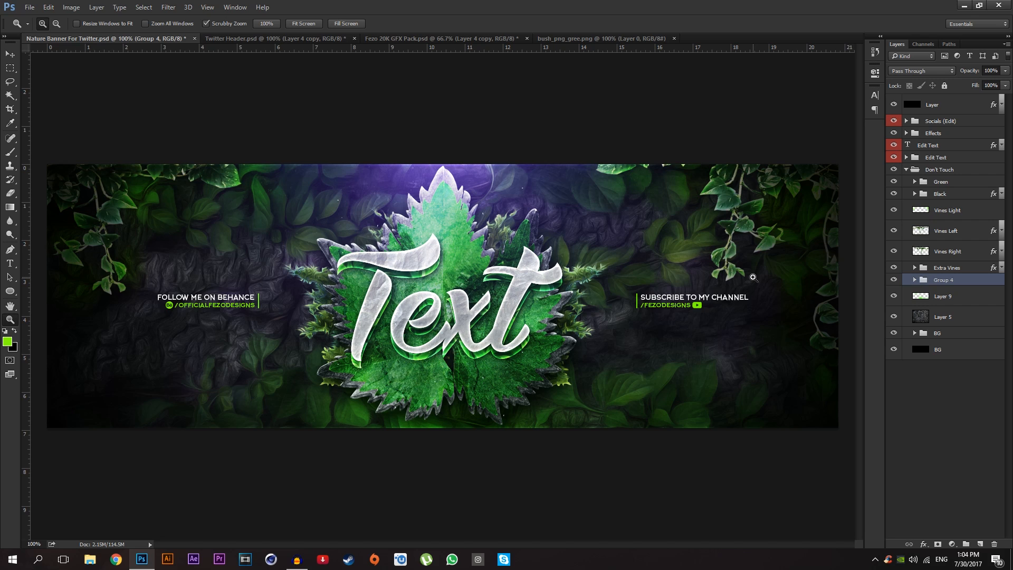
pyautogui.click(261, 39)
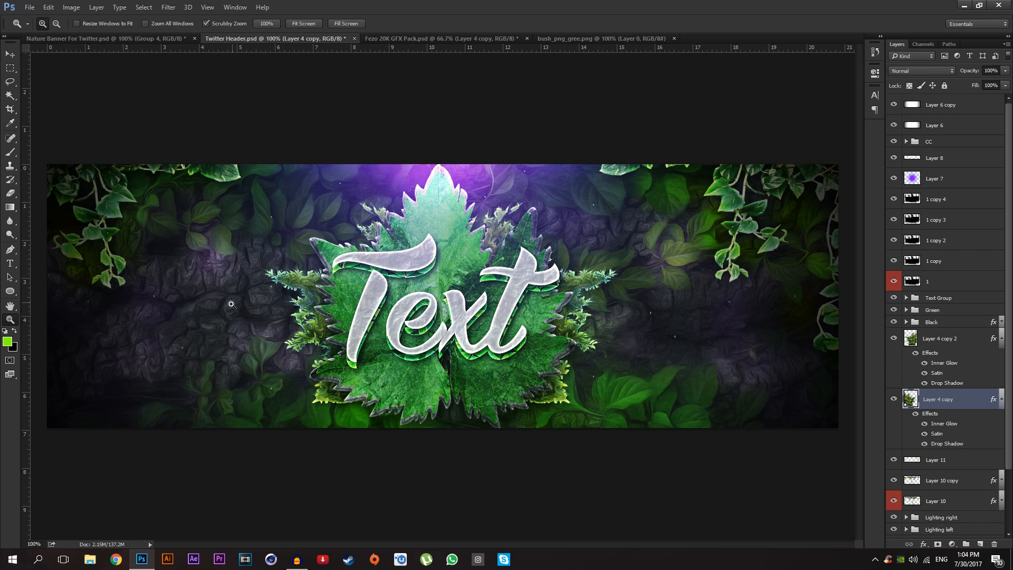
# Step: Make Layer 6 copy the active layer and collapse the effects lists of both bush layers
pyautogui.click(946, 107)
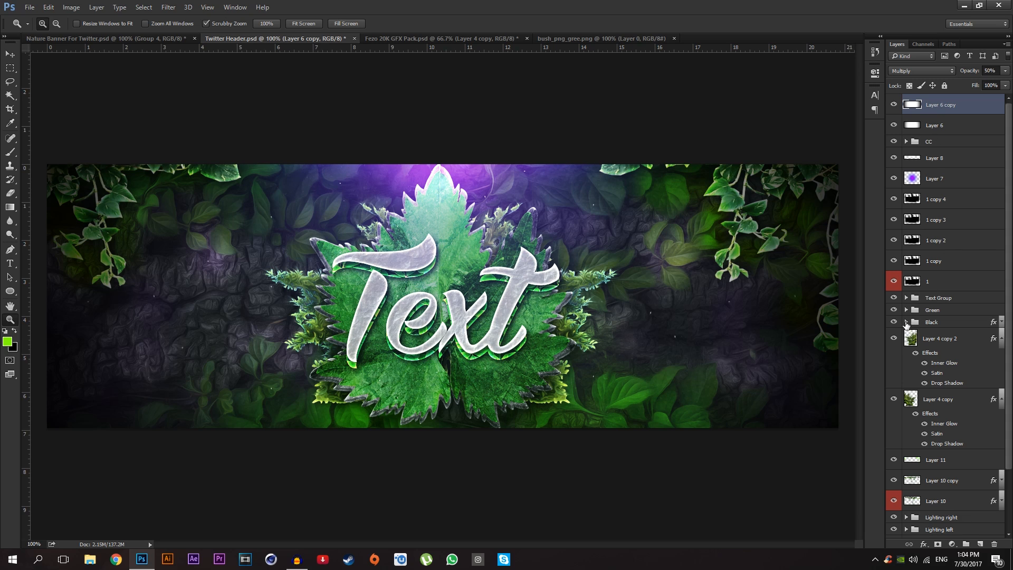
pyautogui.click(1001, 344)
pyautogui.click(1001, 360)
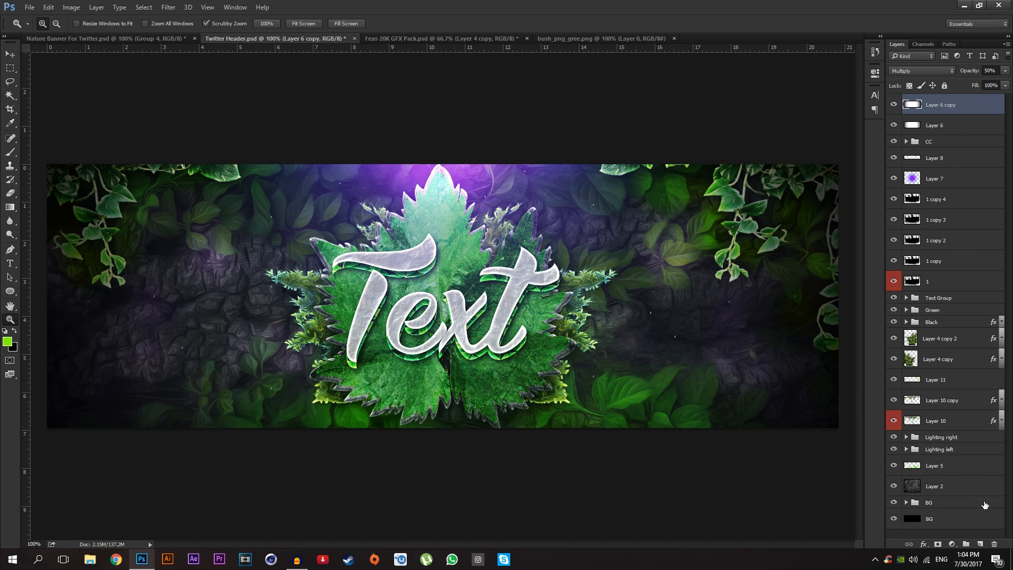
# Step: Start a text layer reading "SU" on the header's dark area beside the leaf and set its font to Arkhip Regular
pyautogui.press('t')
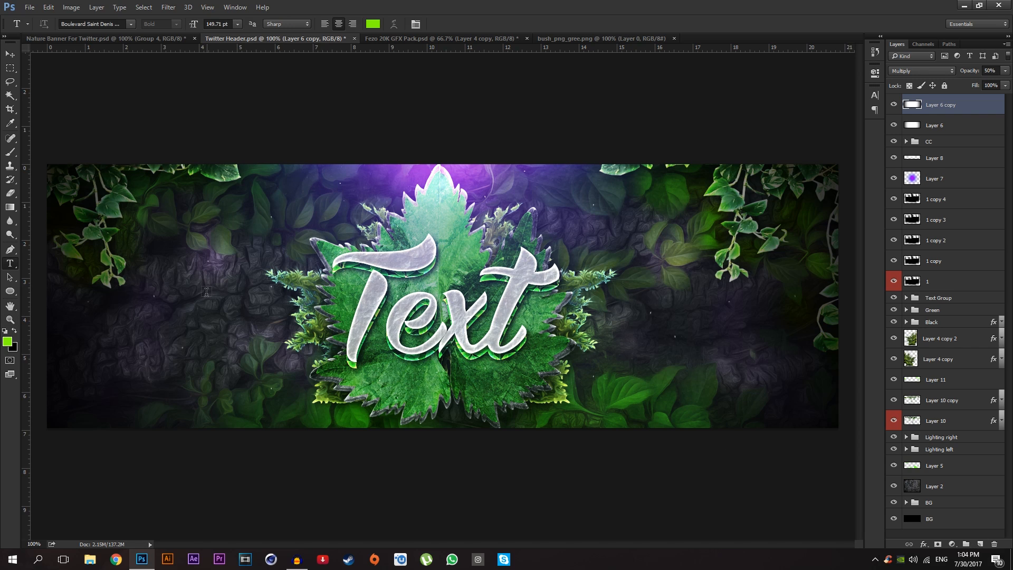
pyautogui.click(191, 305)
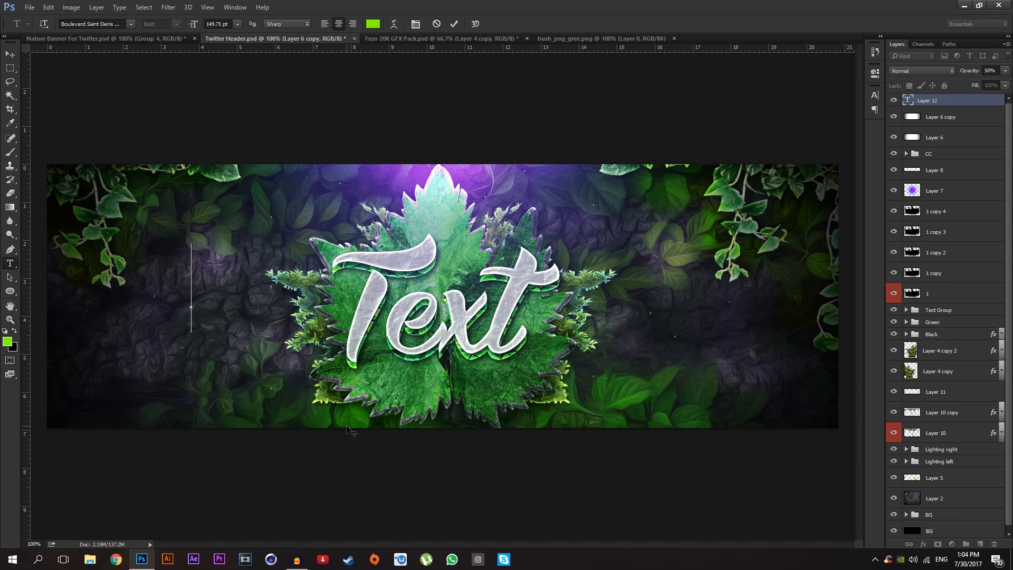
pyautogui.write('su')
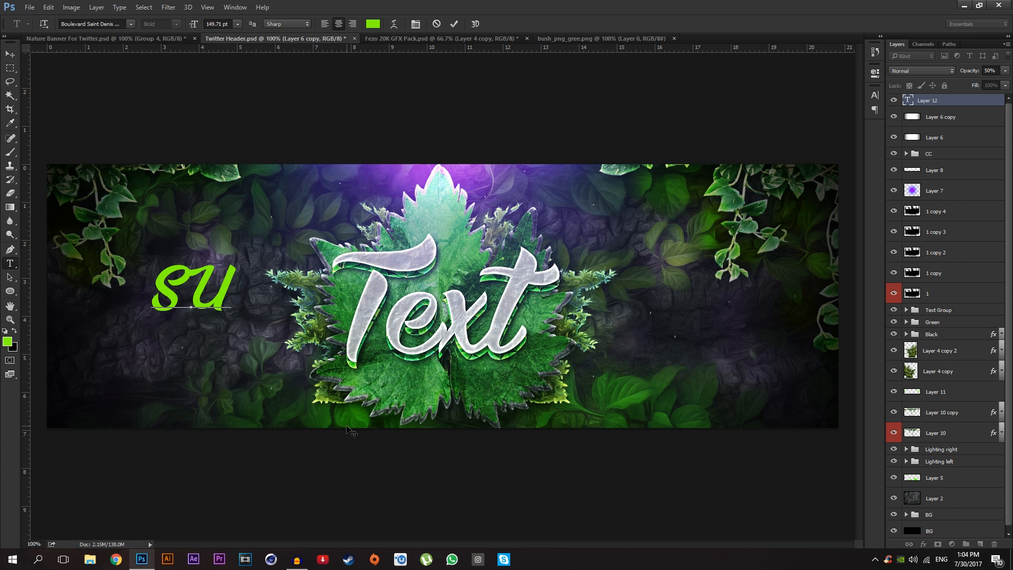
pyautogui.hotkey('ctrl', 'a')
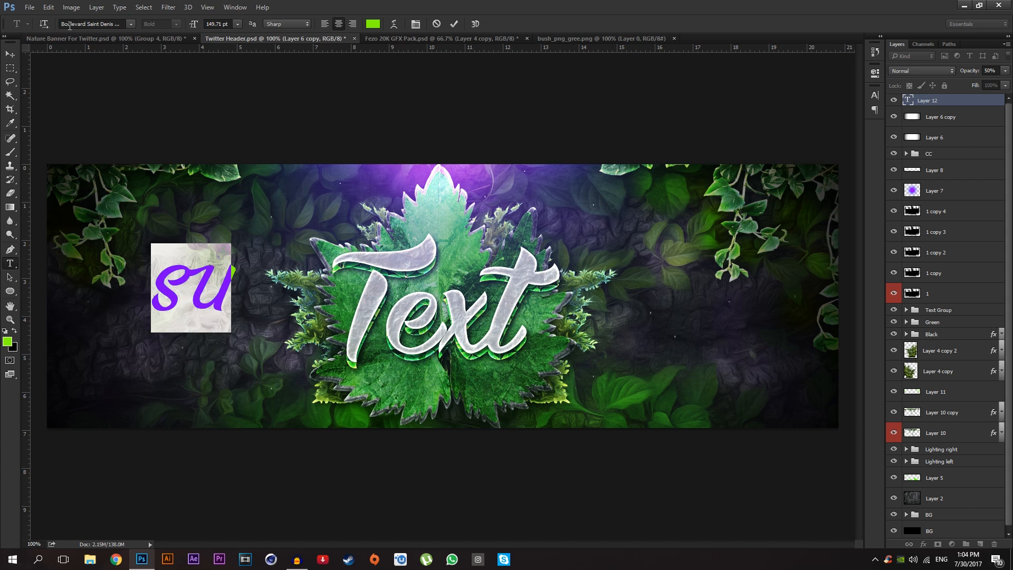
pyautogui.click(69, 25)
pyautogui.write('ar')
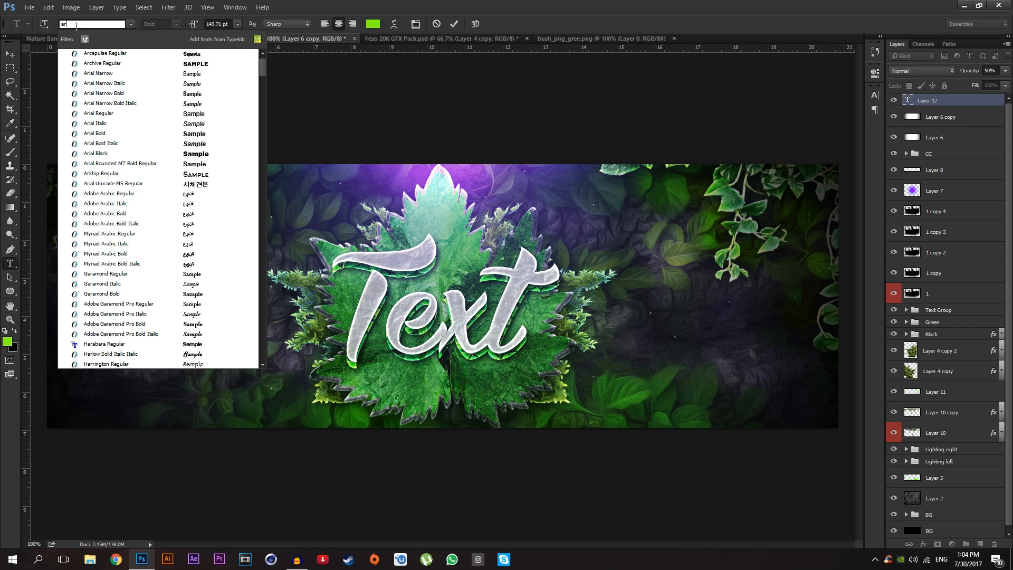
pyautogui.write('k')
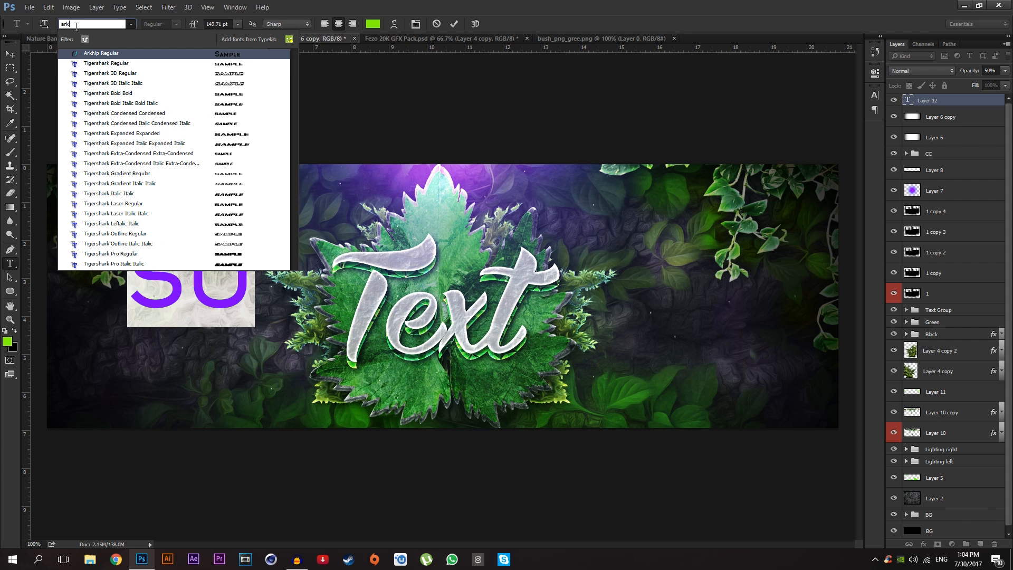
pyautogui.click(114, 53)
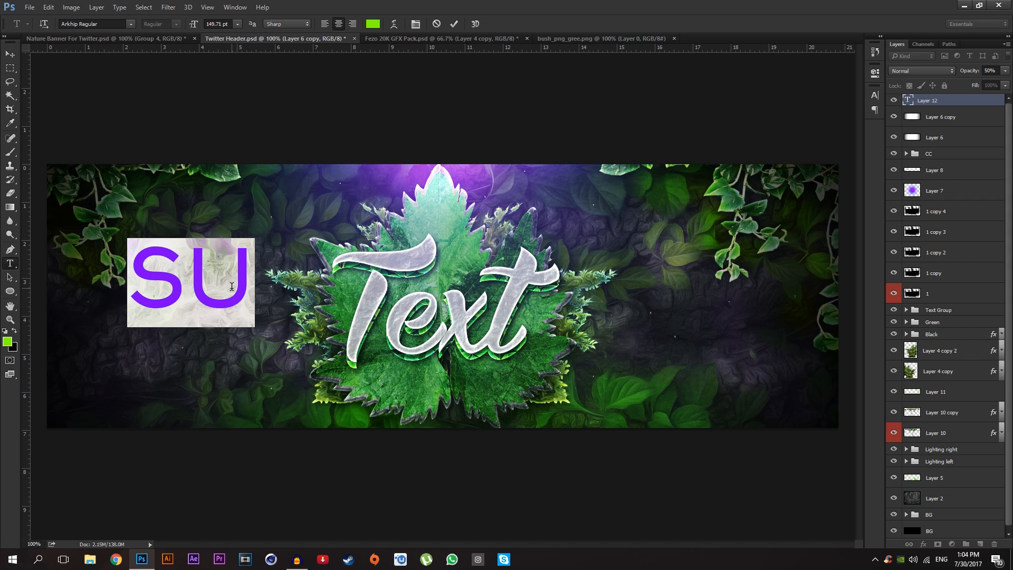
# Step: Complete the text line so it reads "SUBSCRIBE TO MY CHANNEL"
pyautogui.click(246, 275)
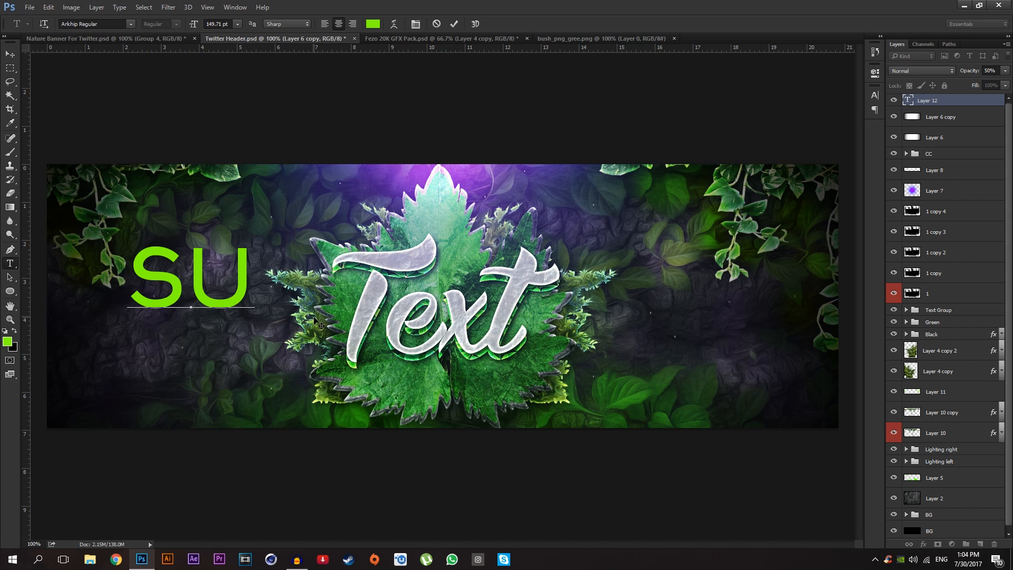
pyautogui.write('BSC')
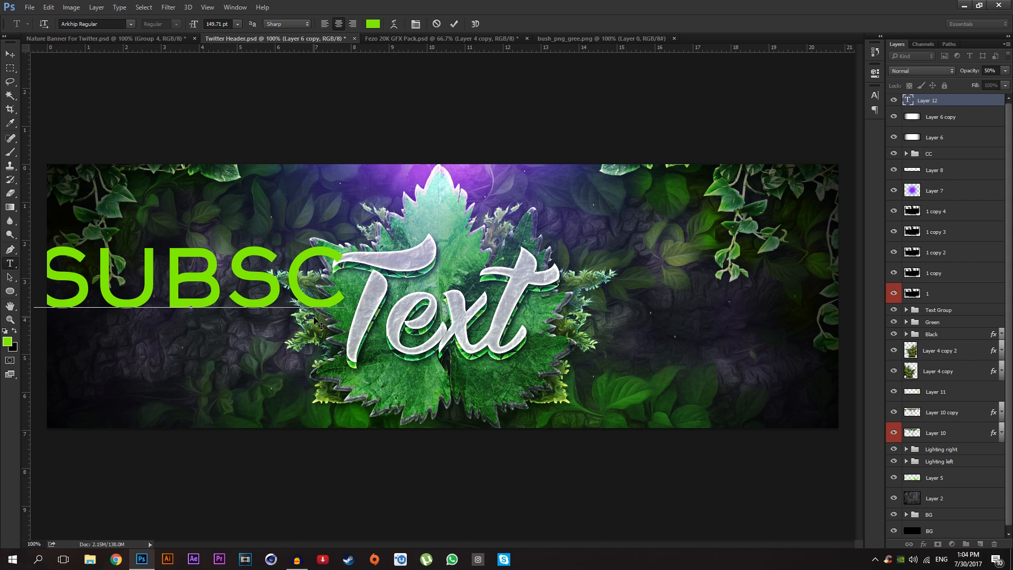
pyautogui.write('RIBE TO')
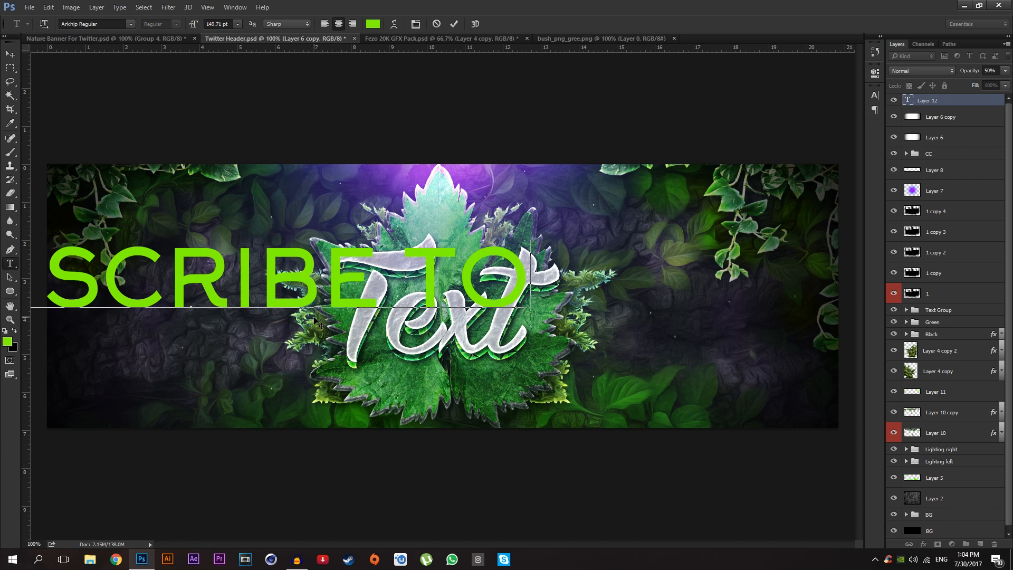
pyautogui.write(' MY CHANNEL')
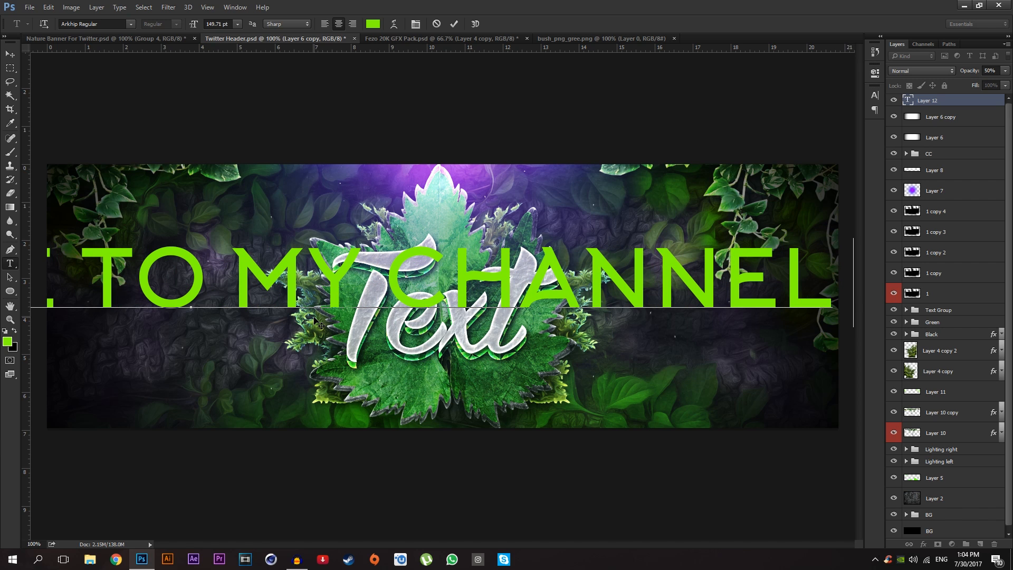
pyautogui.press('BackSpace')
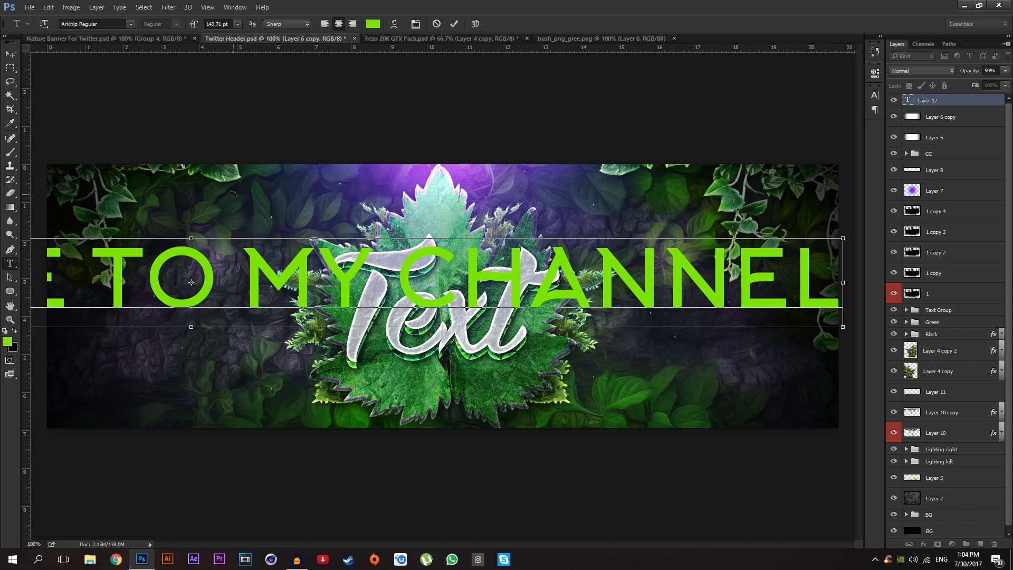
# Step: Set the whole text line's color to white (ffffff) and its size to 12.71 pt
pyautogui.hotkey('ctrl', 'a')
pyautogui.click(372, 24)
pyautogui.write('ffffff')
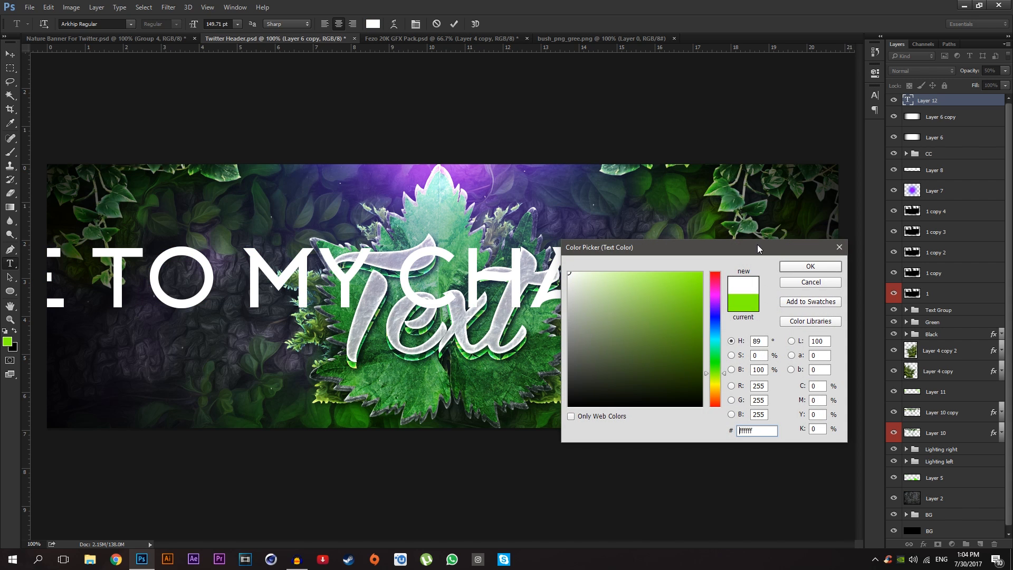
pyautogui.click(791, 271)
pyautogui.moveTo(201, 27); pyautogui.dragTo(125, 43)
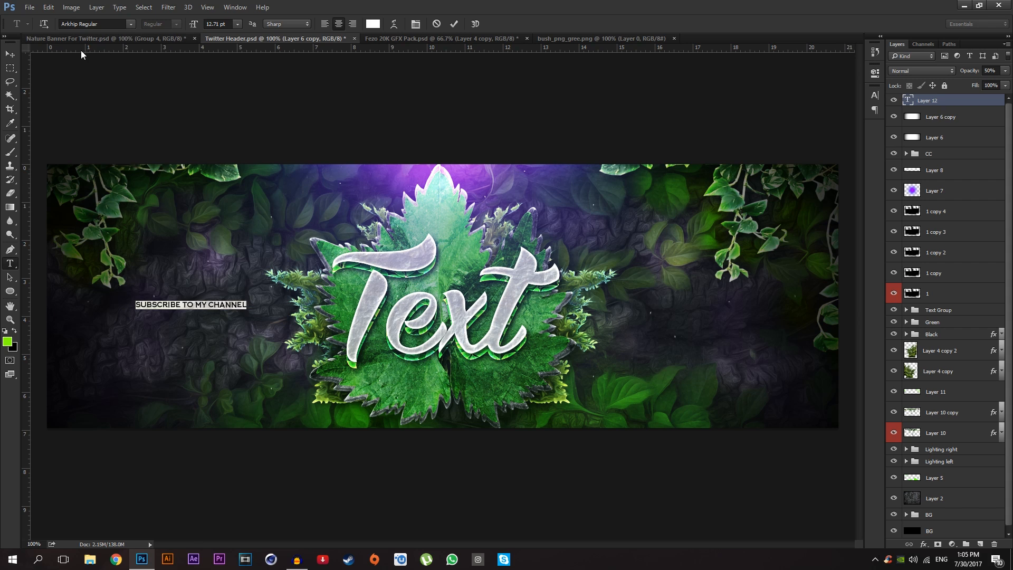
# Step: Move the SUBSCRIBE TO MY CHANNEL text to the right of the leaf artwork and scale it down slightly
pyautogui.click(10, 54)
pyautogui.moveTo(226, 283); pyautogui.dragTo(729, 301)
pyautogui.hotkey('ctrl', 't')
pyautogui.press('Return')
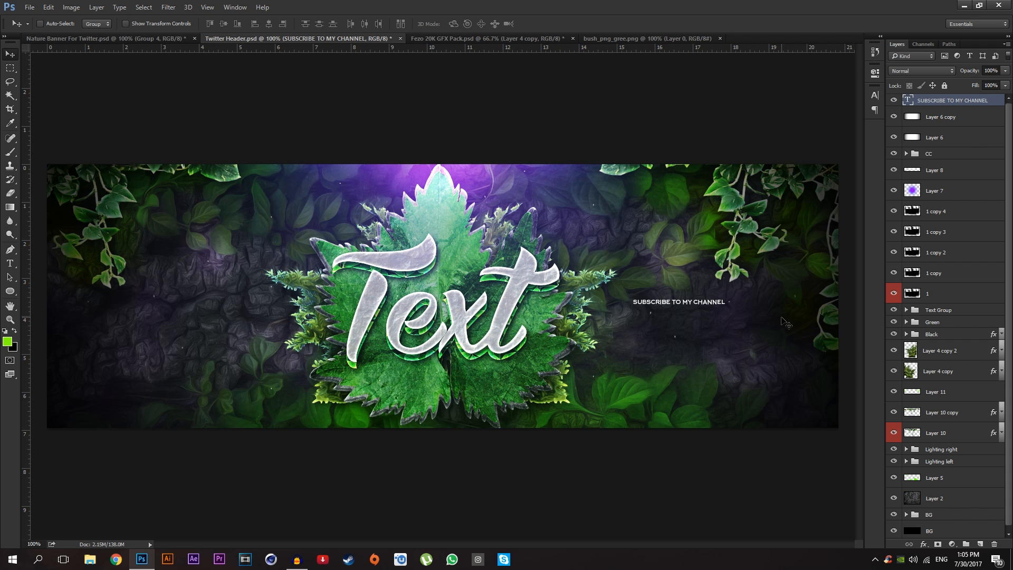
# Step: Duplicate the SUBSCRIBE TO MY CHANNEL text layer and shift the copy straight down below the original
pyautogui.press('z')
pyautogui.click(782, 318)
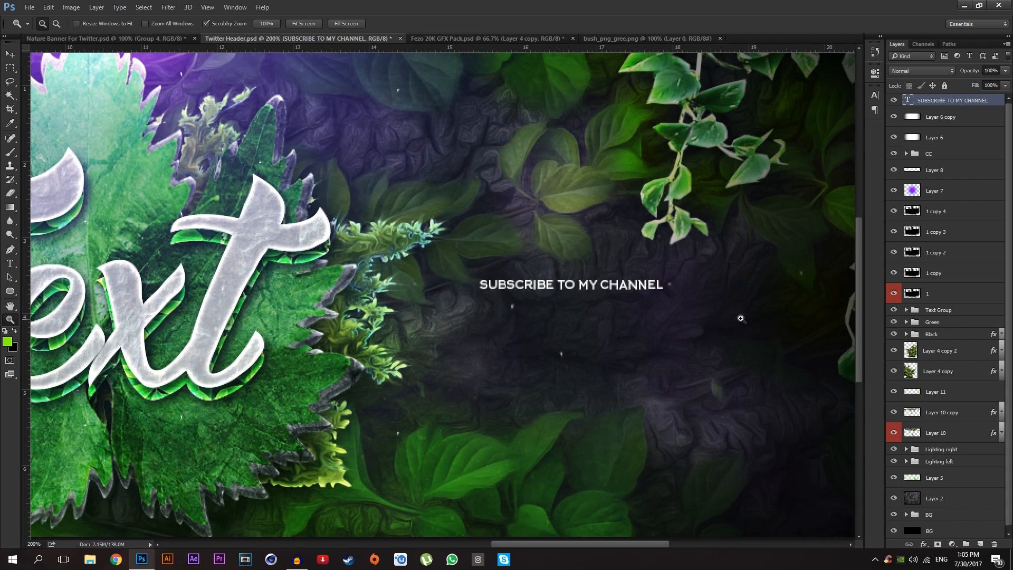
pyautogui.hotkey('ctrl', 'j')
pyautogui.press('v')
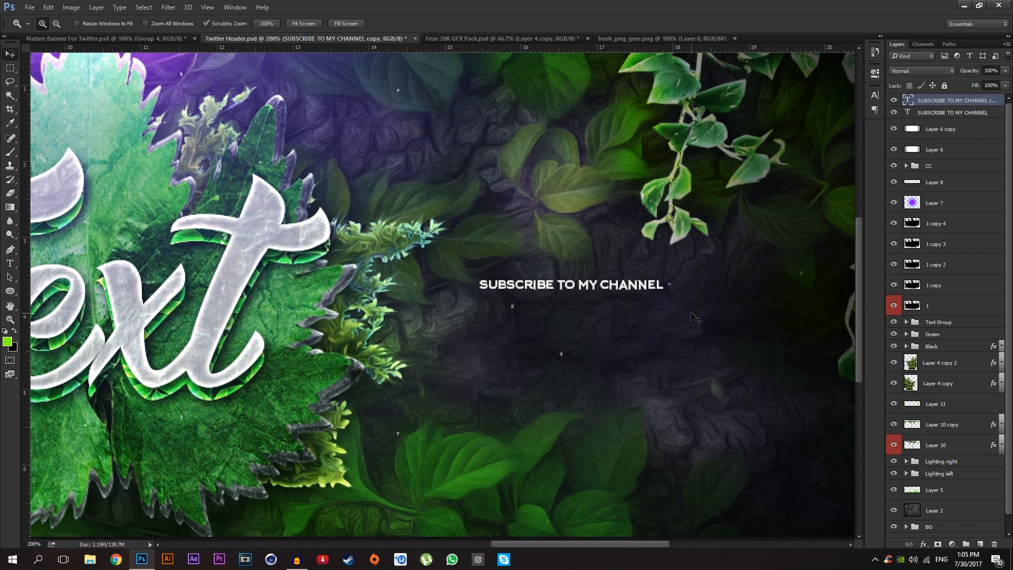
pyautogui.hotkey('shift', 'Down')
pyautogui.hotkey('shift', 'Down')
# Step: Replace the copied line's text with "/FEZODESIGNS" and place it right-aligned just beneath the subscribe line
pyautogui.press('t')
pyautogui.click(637, 314)
pyautogui.hotkey('ctrl', 'a')
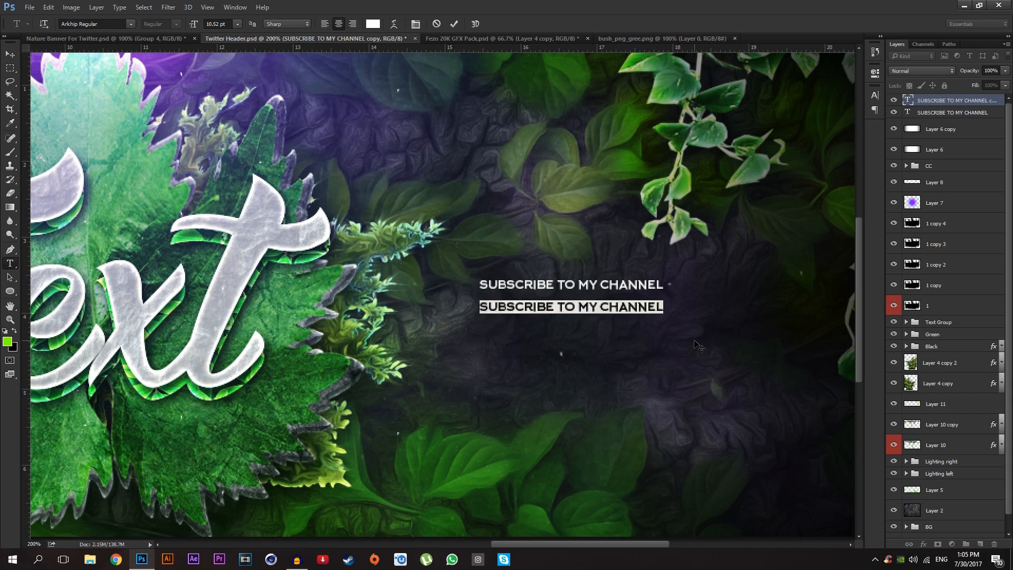
pyautogui.write('4FE')
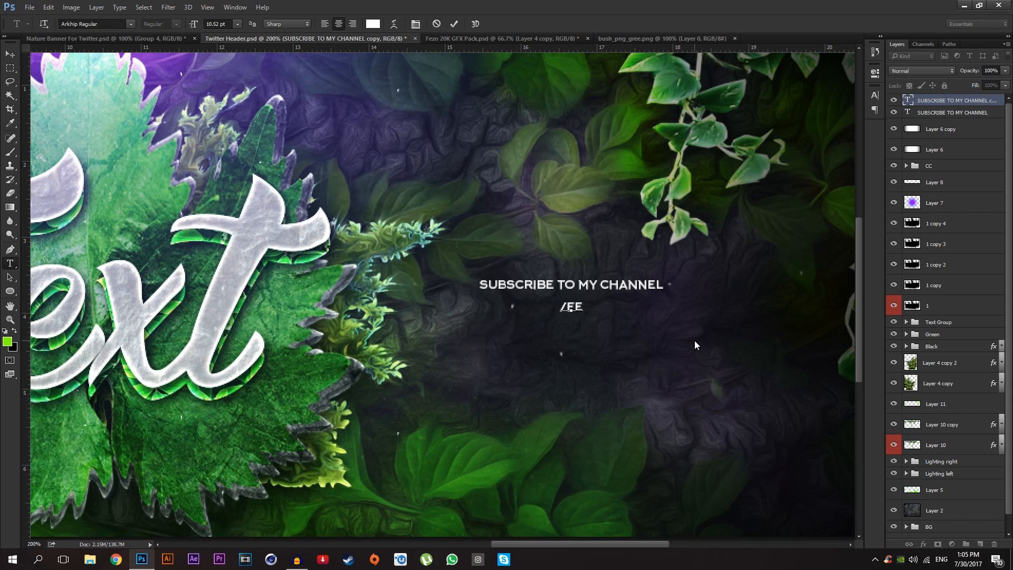
pyautogui.write('ZODESIGNS')
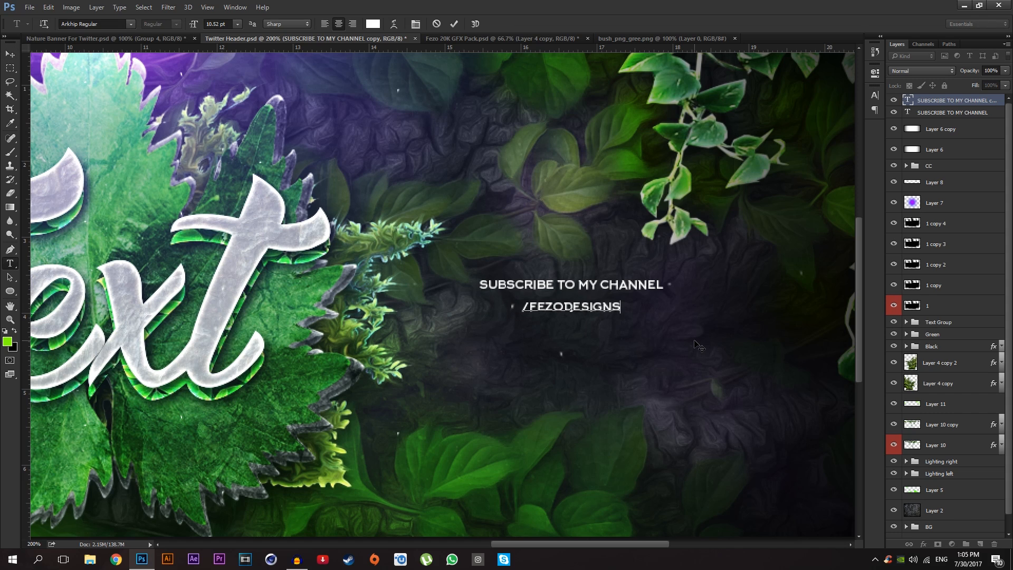
pyautogui.click(9, 54)
pyautogui.moveTo(599, 275); pyautogui.dragTo(633, 267)
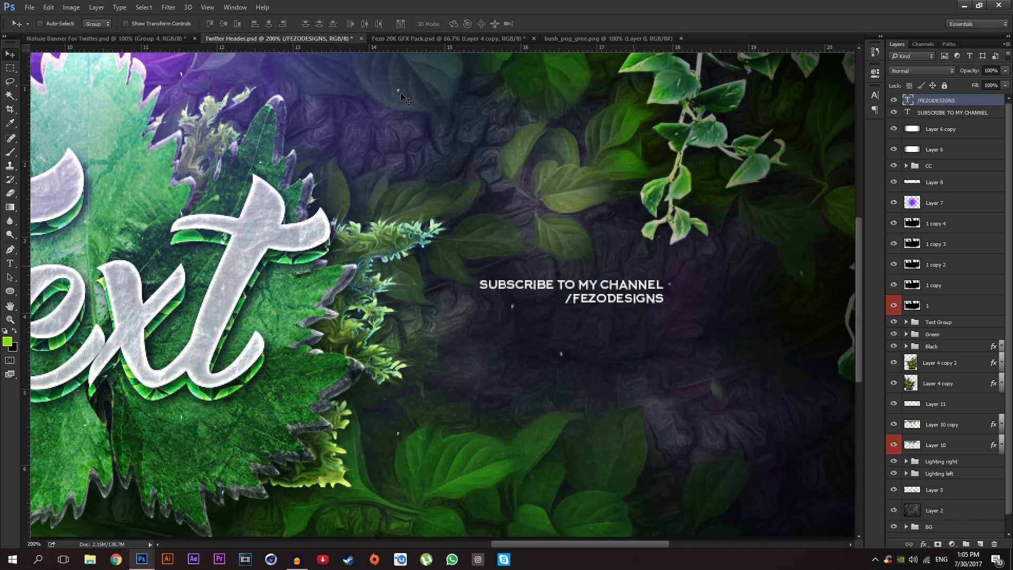
# Step: Add a bright green Color Overlay effect to the /FEZODESIGNS text layer
pyautogui.doubleClick(983, 102)
pyautogui.click(581, 338)
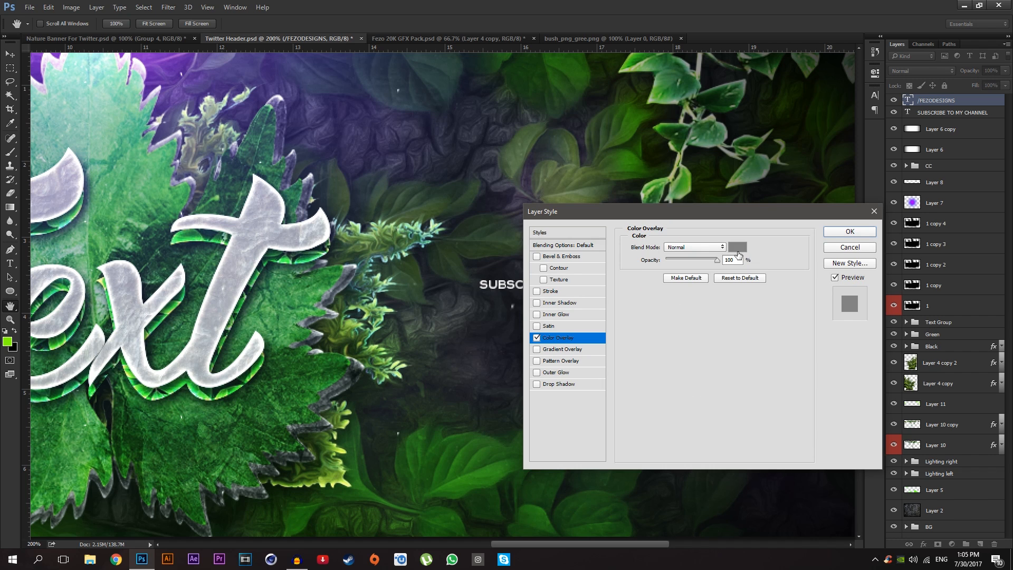
pyautogui.click(738, 248)
pyautogui.click(716, 373)
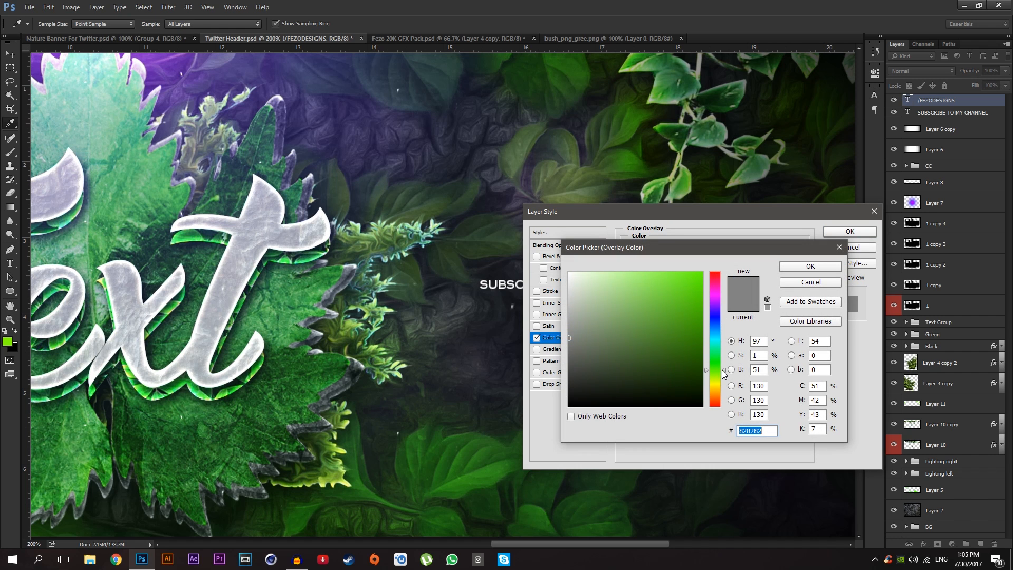
pyautogui.moveTo(685, 288); pyautogui.dragTo(774, 244)
pyautogui.click(825, 264)
pyautogui.click(860, 235)
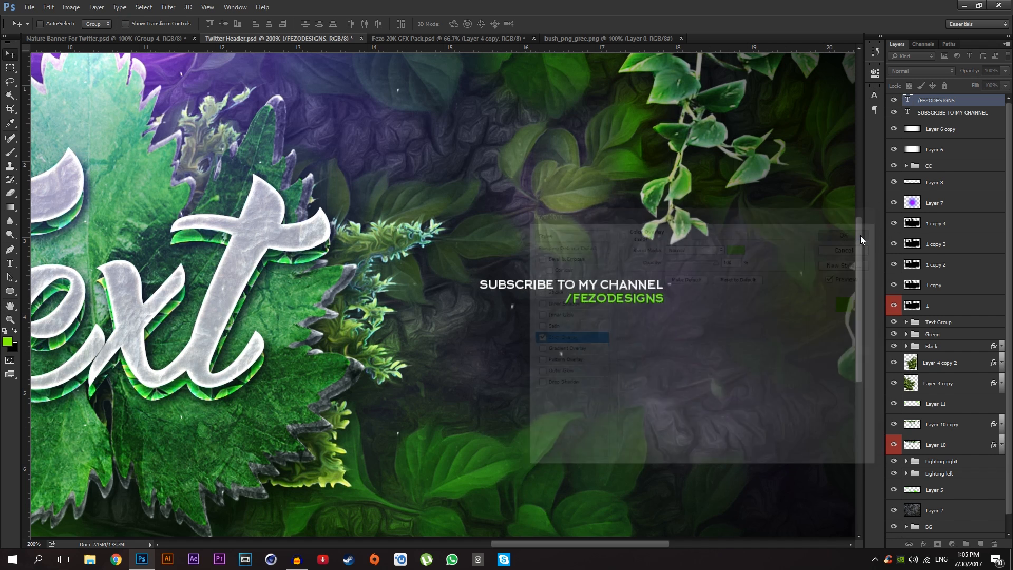
# Step: In Fezo 20K GFX Pack.psd, show the Social Media/Sponsors group and expand it to its Social Media layers
pyautogui.click(391, 37)
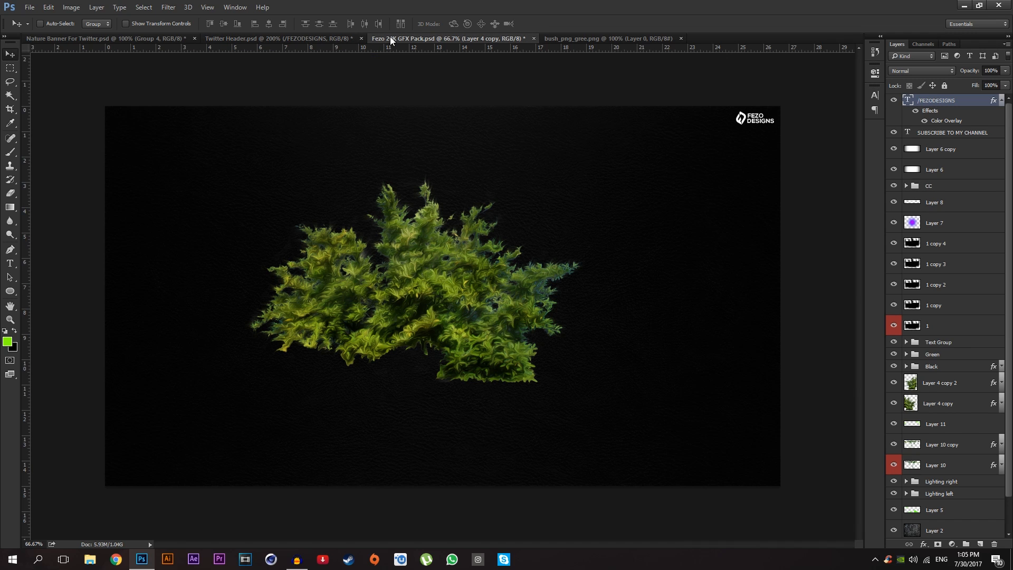
pyautogui.click(893, 508)
pyautogui.scroll(-5, 913, 512)
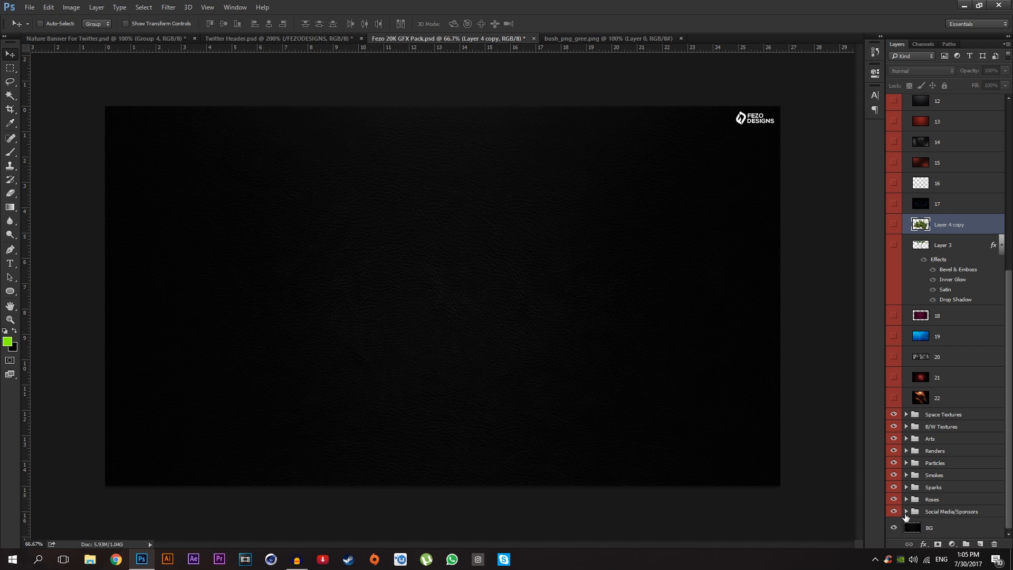
pyautogui.click(893, 511)
pyautogui.click(906, 511)
pyautogui.scroll(-2, 924, 499)
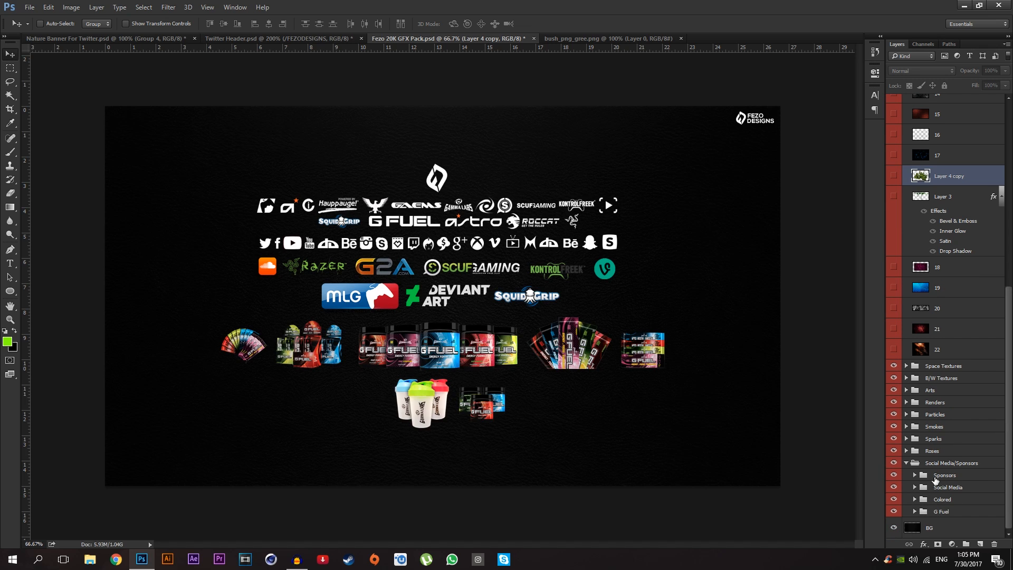
pyautogui.click(915, 487)
pyautogui.scroll(-8, 944, 475)
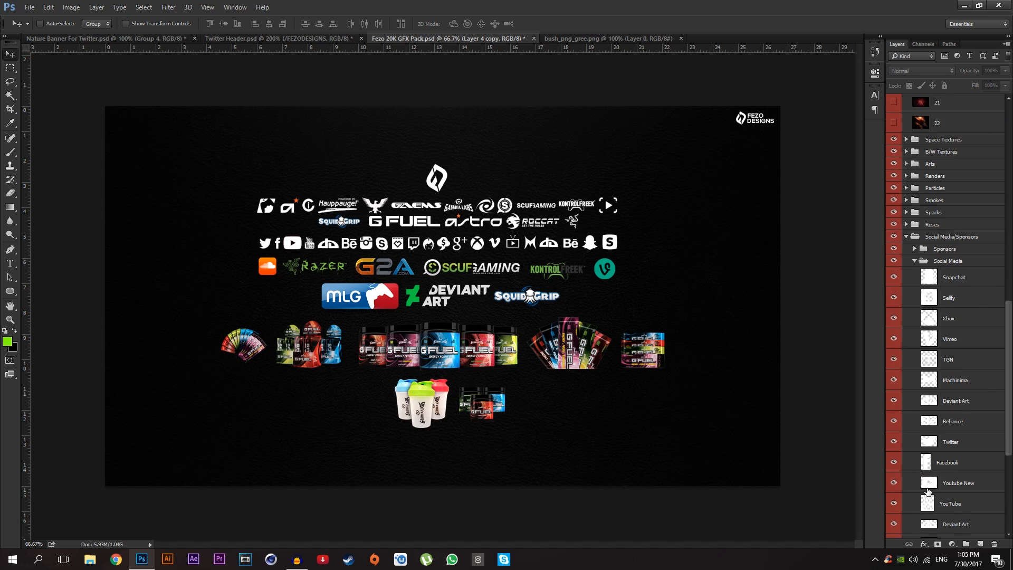
# Step: Copy the Youtube New icon layer from the GFX pack into Twitter Header.psd near the subscribe text
pyautogui.click(976, 485)
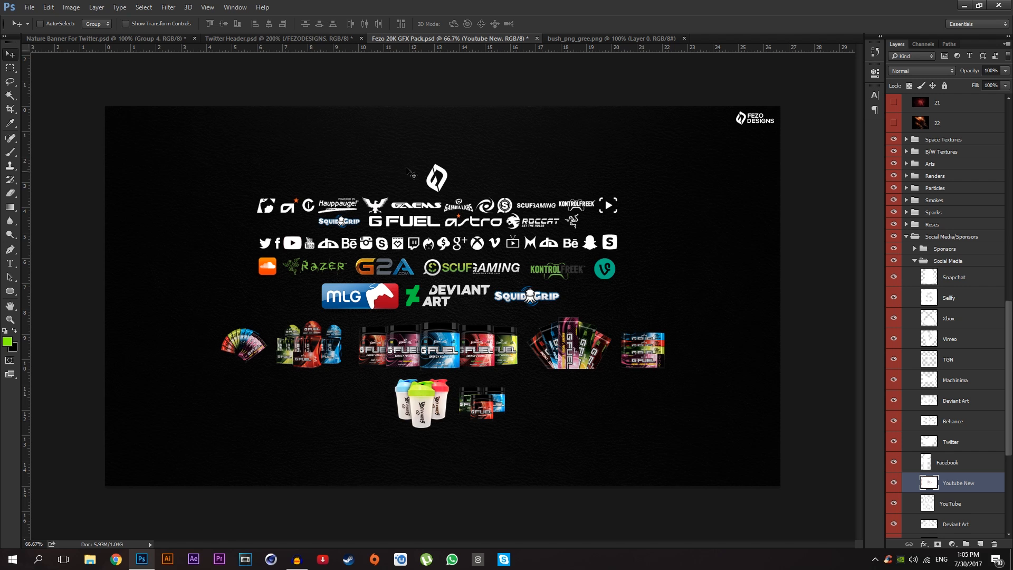
pyautogui.moveTo(412, 173); pyautogui.dragTo(290, 77)
pyautogui.moveTo(220, 40); pyautogui.dragTo(575, 315)
pyautogui.moveTo(263, 234); pyautogui.dragTo(554, 249)
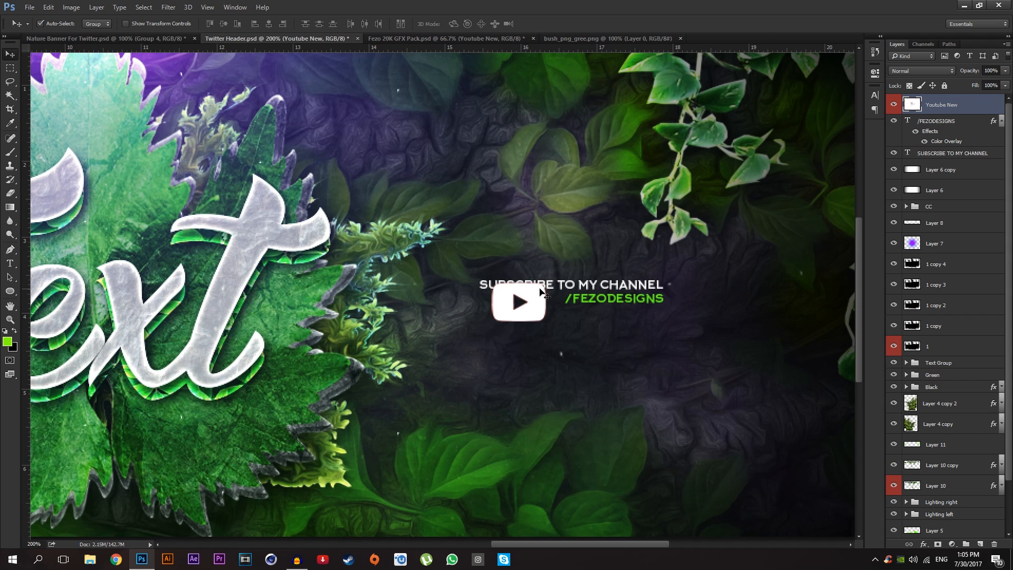
# Step: Scale the YouTube icon down to roughly the text height and place it in front of /FEZODESIGNS
pyautogui.hotkey('ctrl', 't')
pyautogui.moveTo(544, 283); pyautogui.dragTo(575, 315)
pyautogui.press('Return')
pyautogui.press('z')
pyautogui.click(589, 317)
pyautogui.hotkey('ctrl', 't')
pyautogui.moveTo(538, 281); pyautogui.dragTo(535, 283)
pyautogui.press('Return')
# Step: Add a Color Overlay effect in green 78ff00 to the Youtube New layer
pyautogui.doubleClick(973, 109)
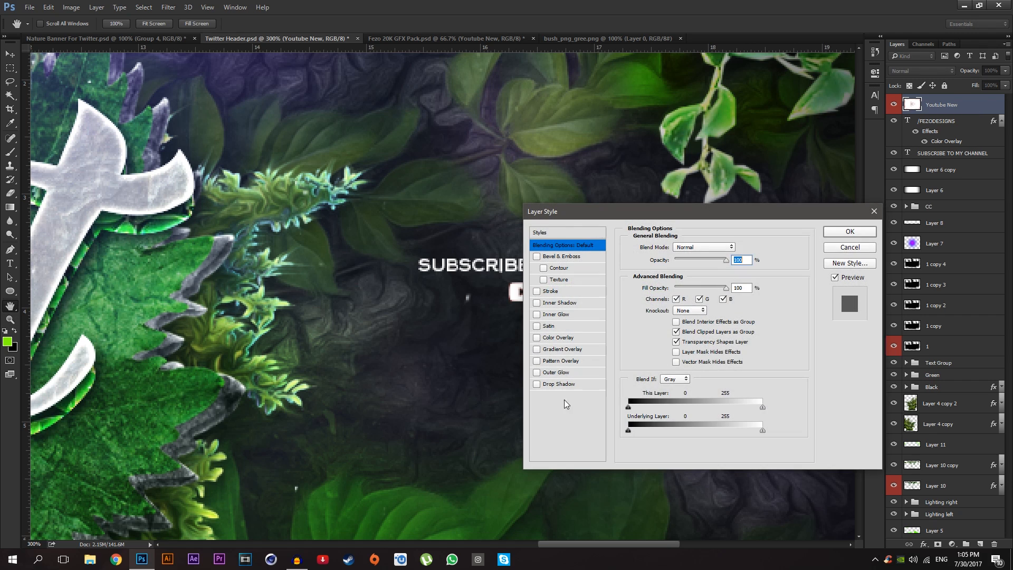
pyautogui.click(538, 337)
pyautogui.click(737, 246)
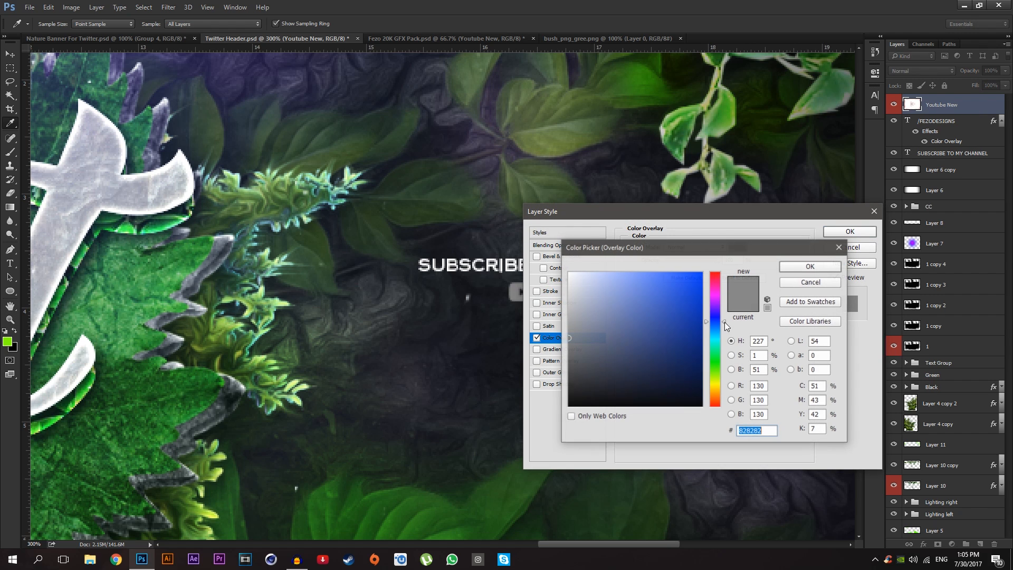
pyautogui.click(715, 375)
pyautogui.click(680, 283)
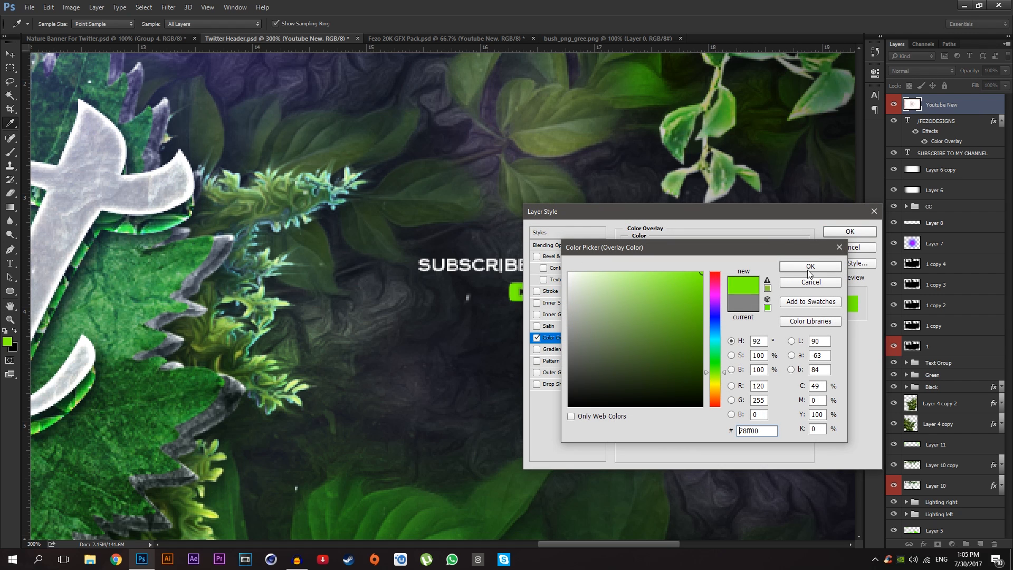
pyautogui.press('Return')
pyautogui.press('Return')
# Step: Nudge the YouTube icon up and to the right so it sits level with and close to /FEZODESIGNS
pyautogui.press('Up')
pyautogui.press('Up')
pyautogui.press('Up')
pyautogui.press('Up')
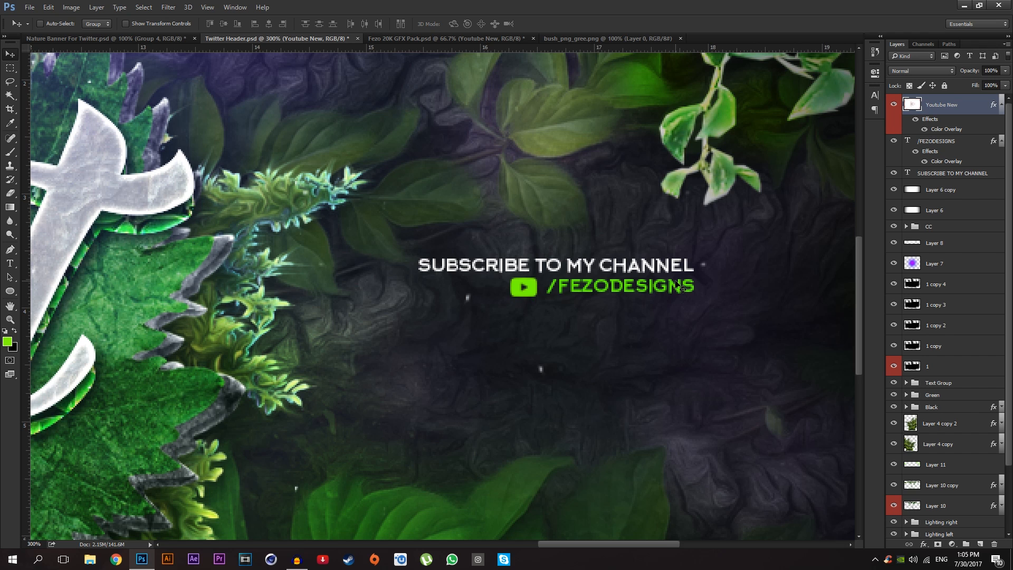
pyautogui.press('Right')
pyautogui.press('Right')
pyautogui.press('Right')
pyautogui.press('Right')
pyautogui.press('Right')
pyautogui.hotkey('ctrl', 't')
pyautogui.scroll(1, 680, 285)
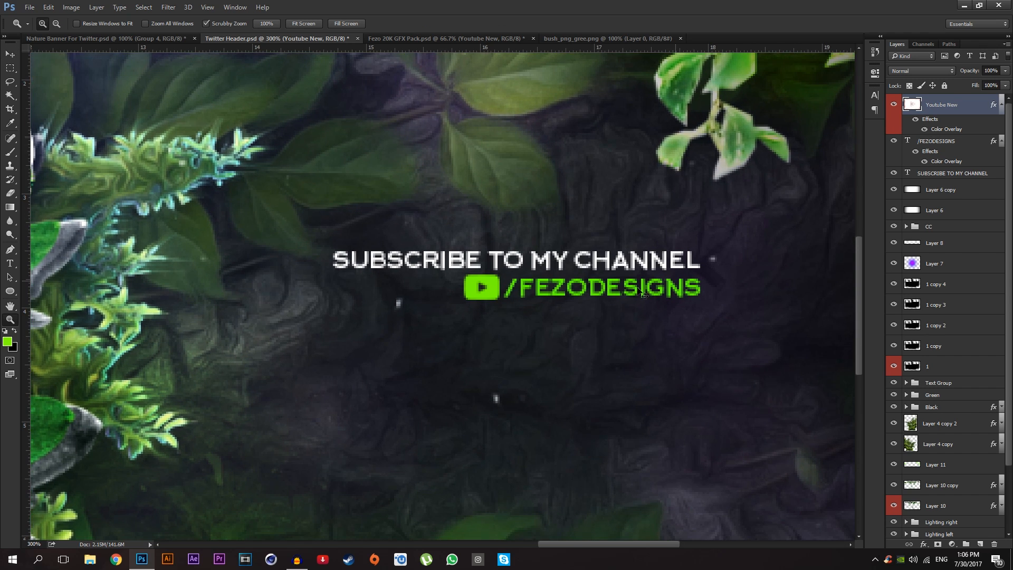
# Step: Scale the YouTube icon down to about 88% width and 92% height to match the /FEZODESIGNS text
pyautogui.moveTo(499, 274); pyautogui.dragTo(495, 277)
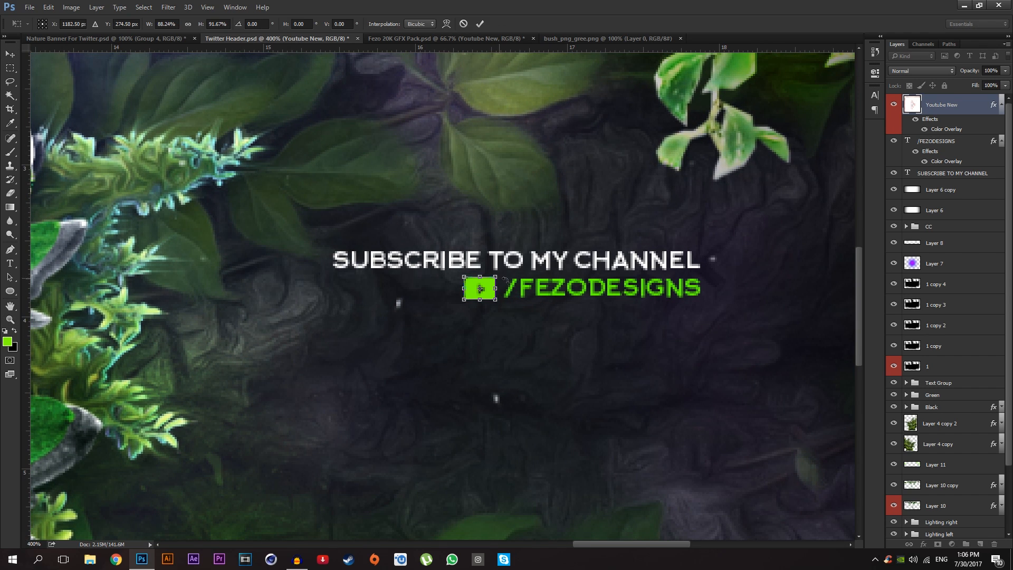
pyautogui.press('Return')
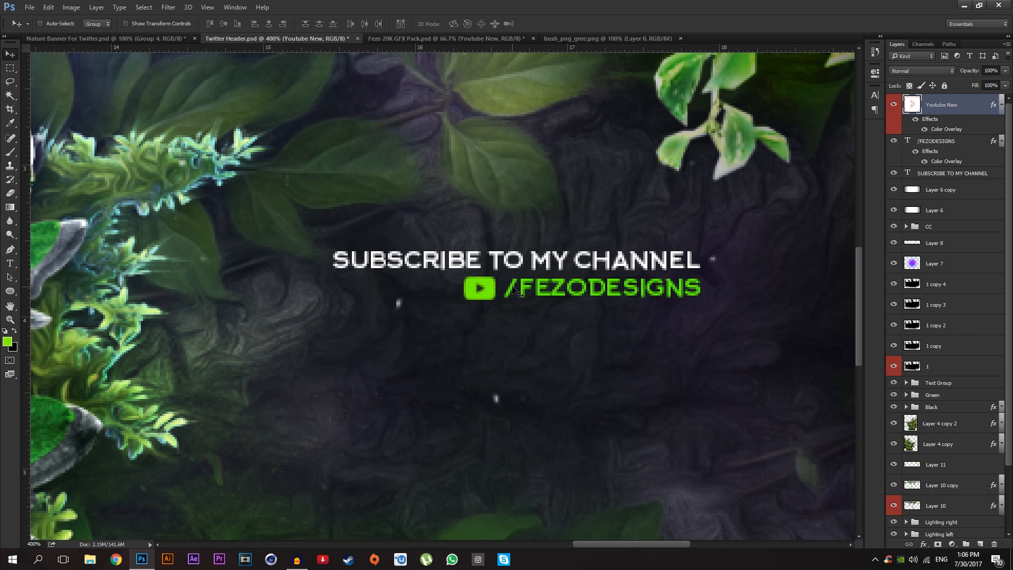
pyautogui.click(948, 144)
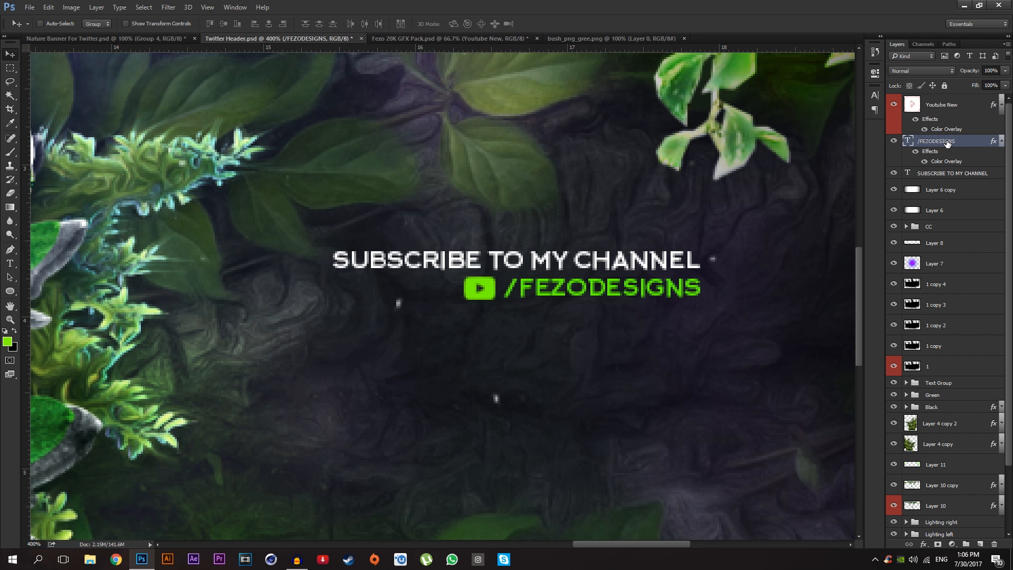
pyautogui.press('Down')
pyautogui.press('Up')
pyautogui.press('z')
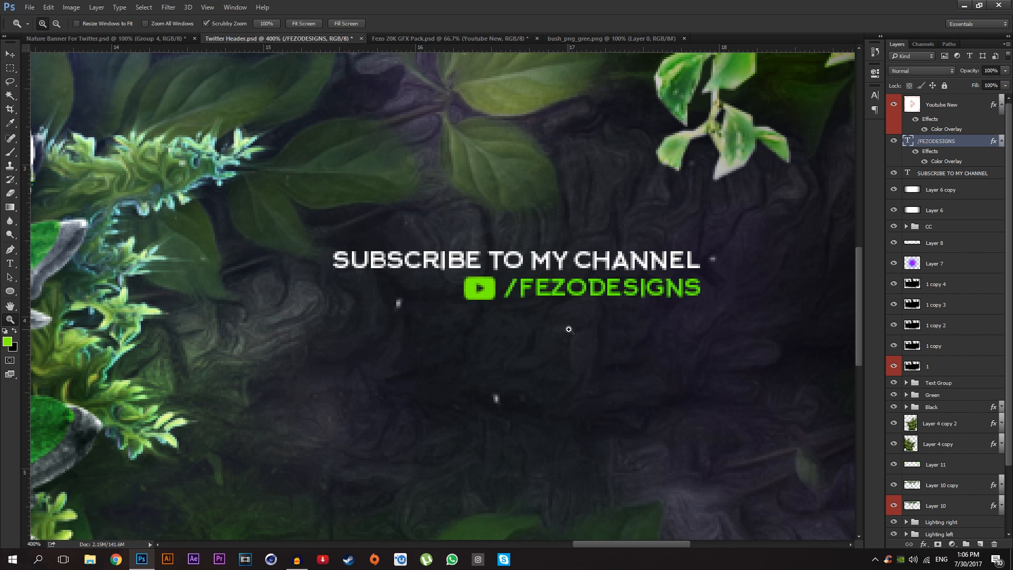
# Step: Following the reference banner, left-align /FEZODESIGNS under SUBSCRIBE TO MY CHANNEL and place the YouTube icon directly after it
pyautogui.moveTo(538, 305); pyautogui.dragTo(459, 316)
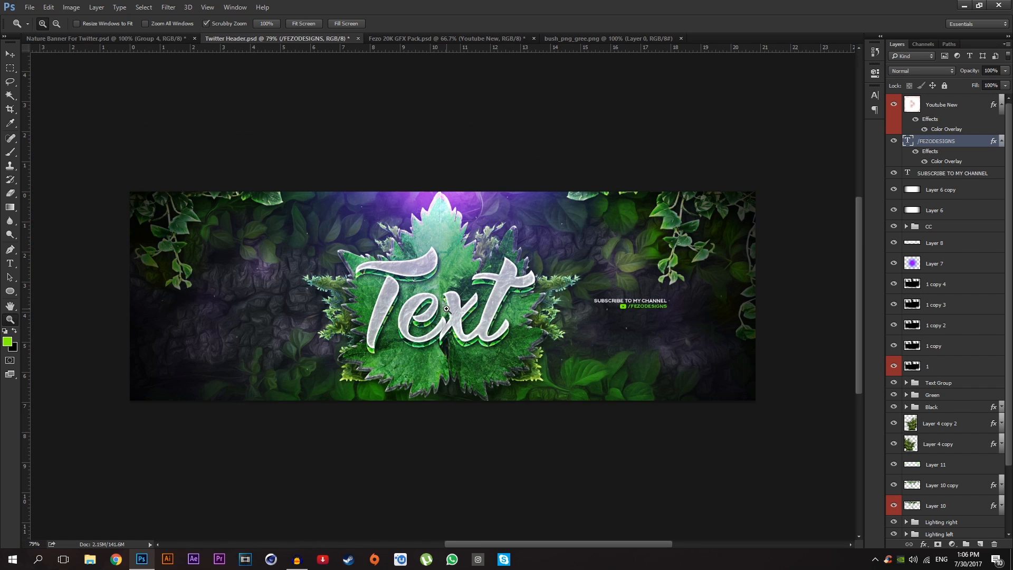
pyautogui.click(183, 40)
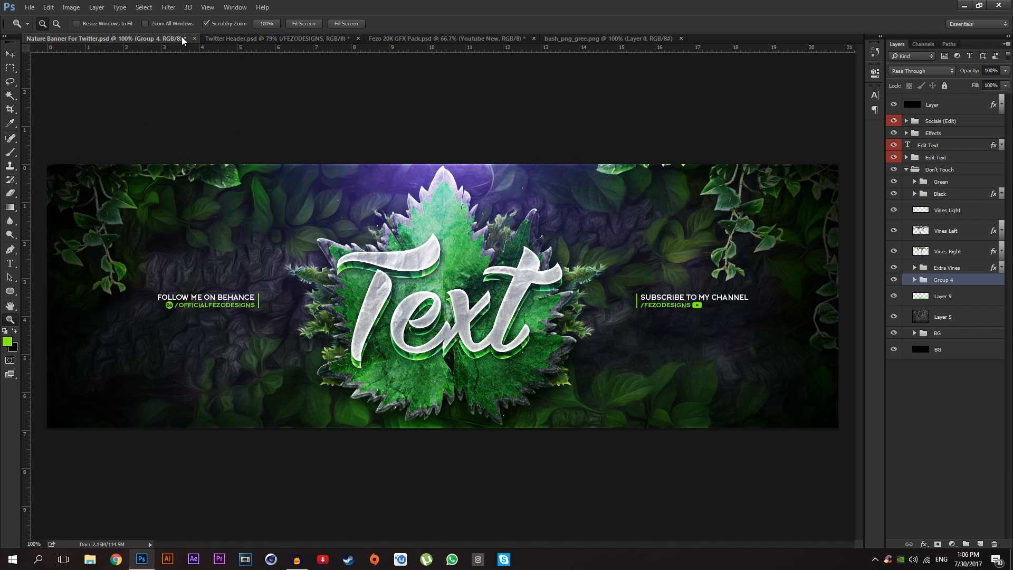
pyautogui.click(258, 39)
pyautogui.click(176, 39)
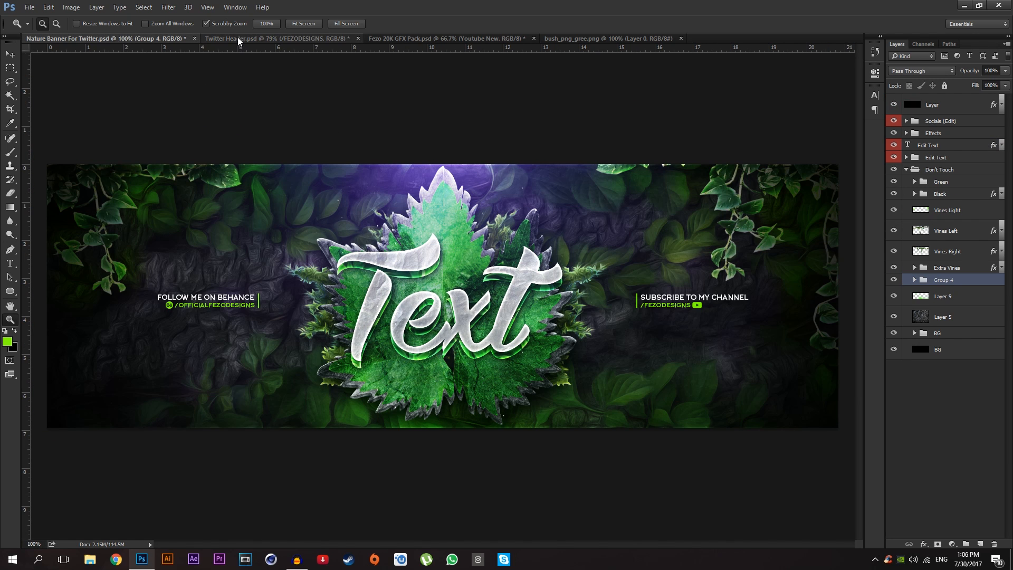
pyautogui.click(237, 38)
pyautogui.moveTo(654, 309); pyautogui.dragTo(686, 309)
pyautogui.press('v')
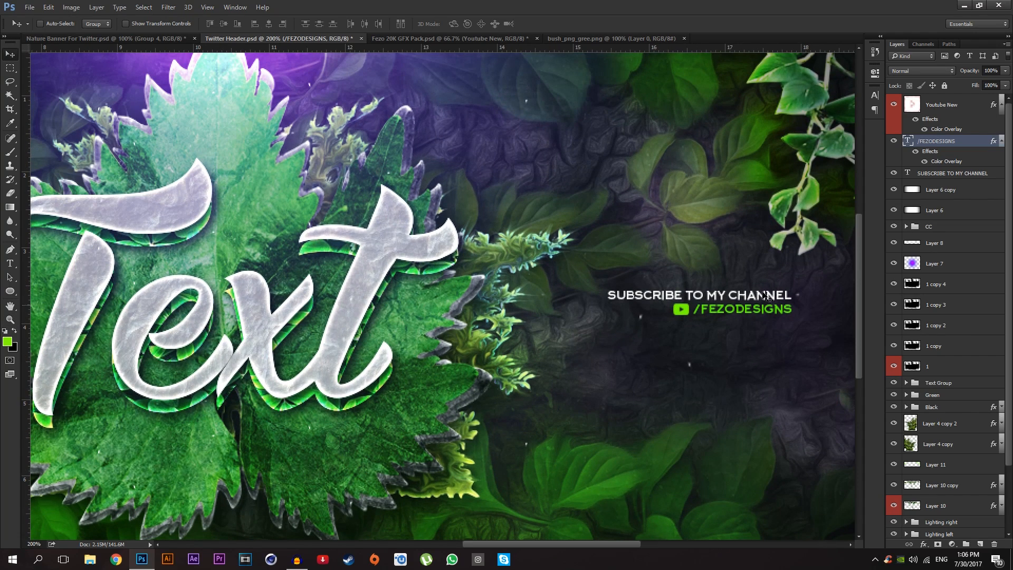
pyautogui.moveTo(757, 307); pyautogui.dragTo(727, 310)
pyautogui.hotkey('alt', ']')
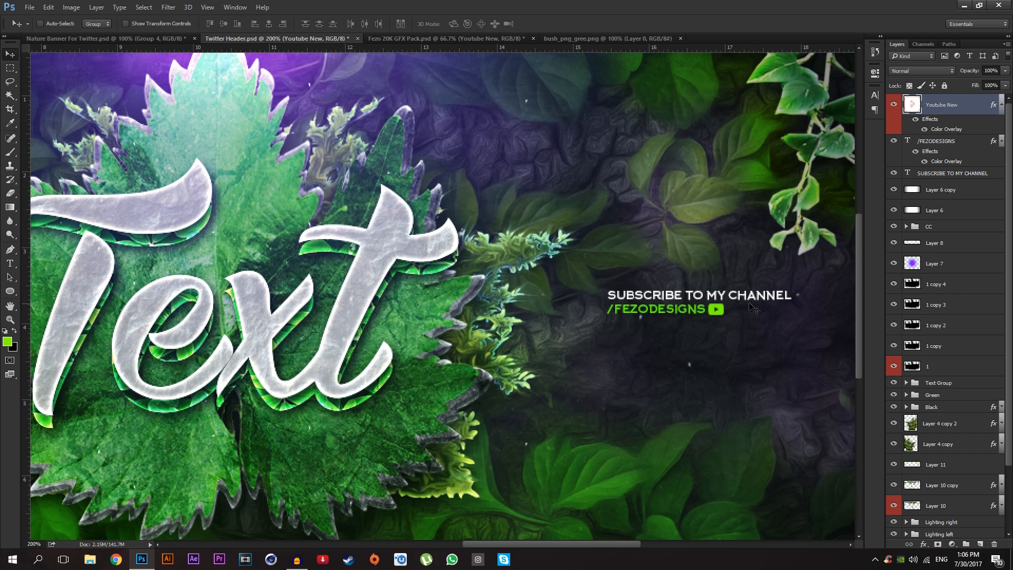
# Step: Draw a vertical green rectangle about 2 px by 29 px left of the subscribe text and rasterize it
pyautogui.click(980, 544)
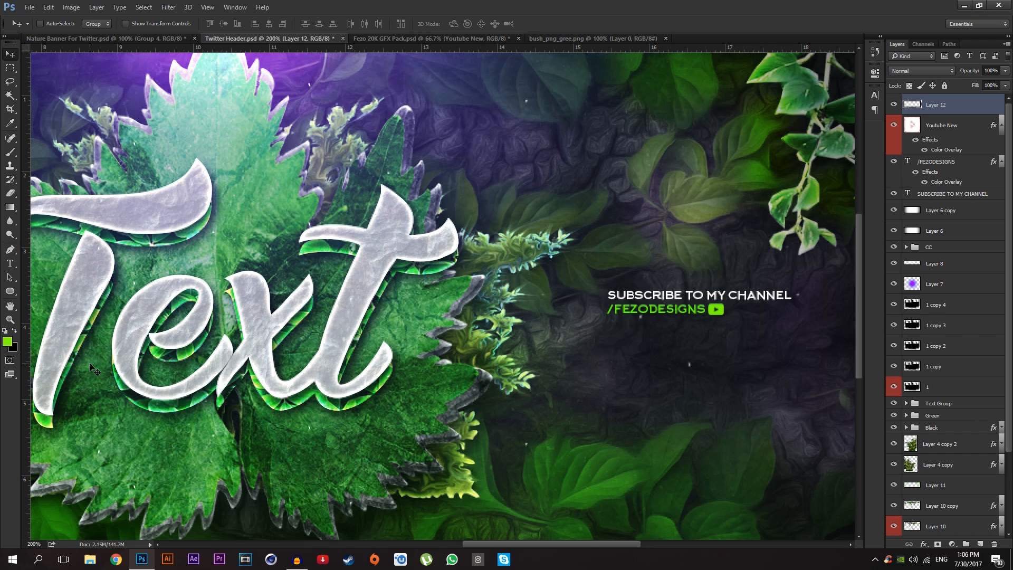
pyautogui.click(10, 290)
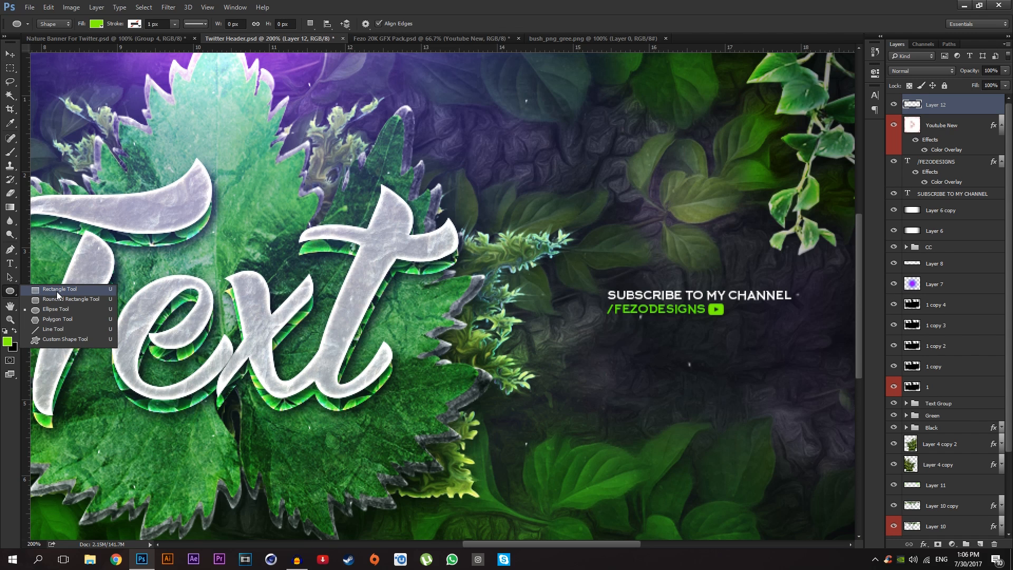
pyautogui.click(57, 290)
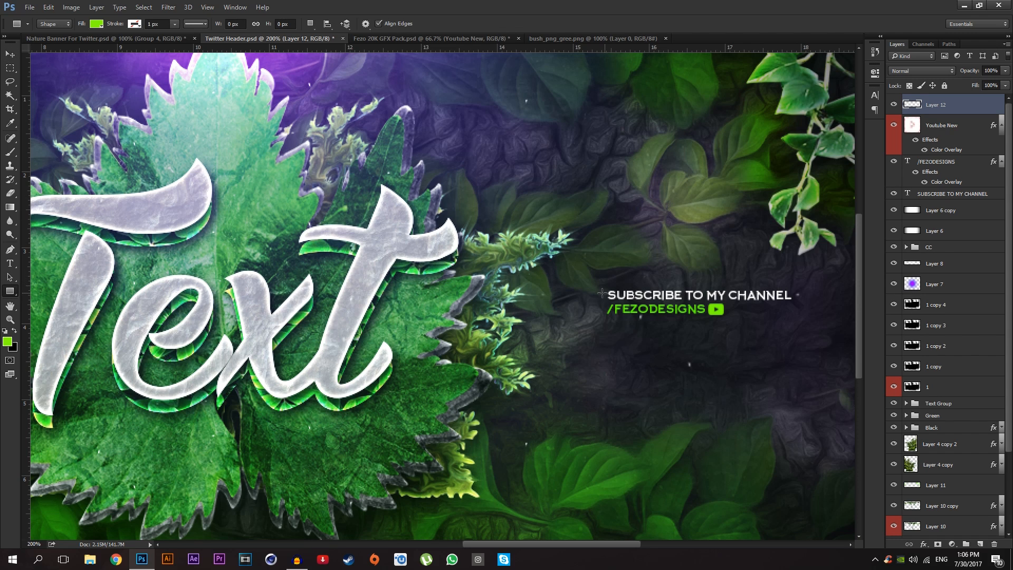
pyautogui.moveTo(600, 287); pyautogui.dragTo(602, 318)
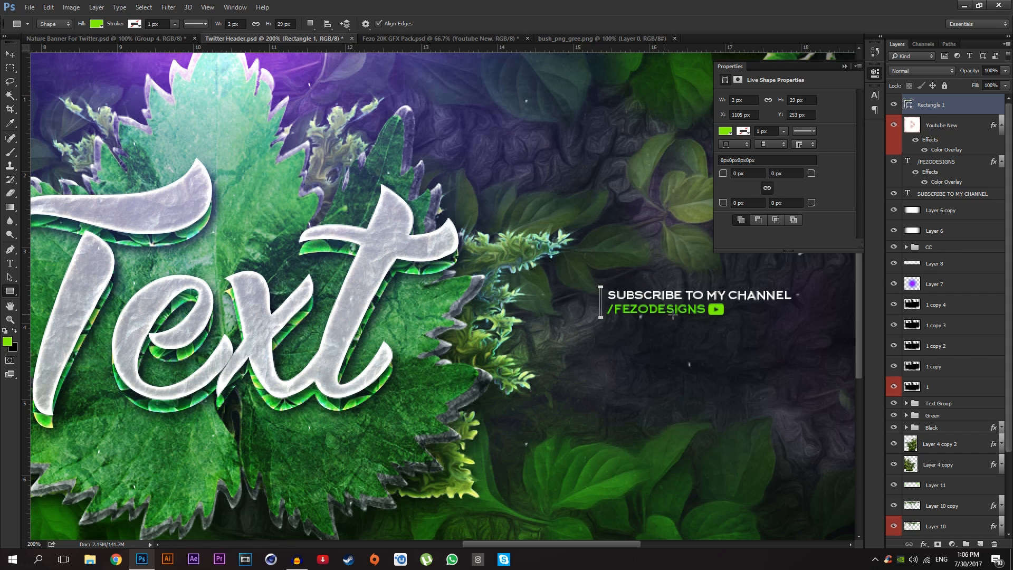
pyautogui.rightClick(977, 105)
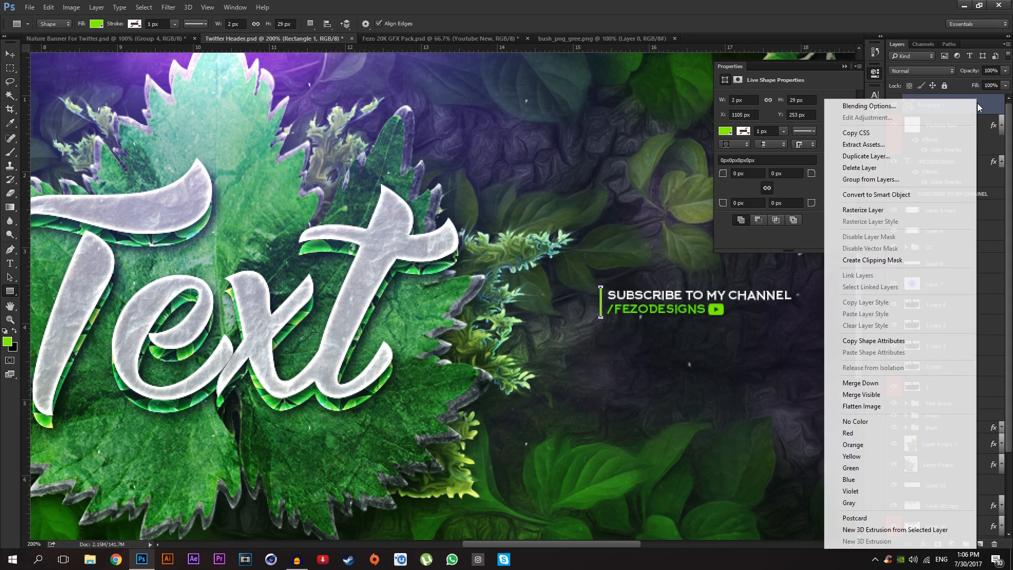
pyautogui.click(882, 209)
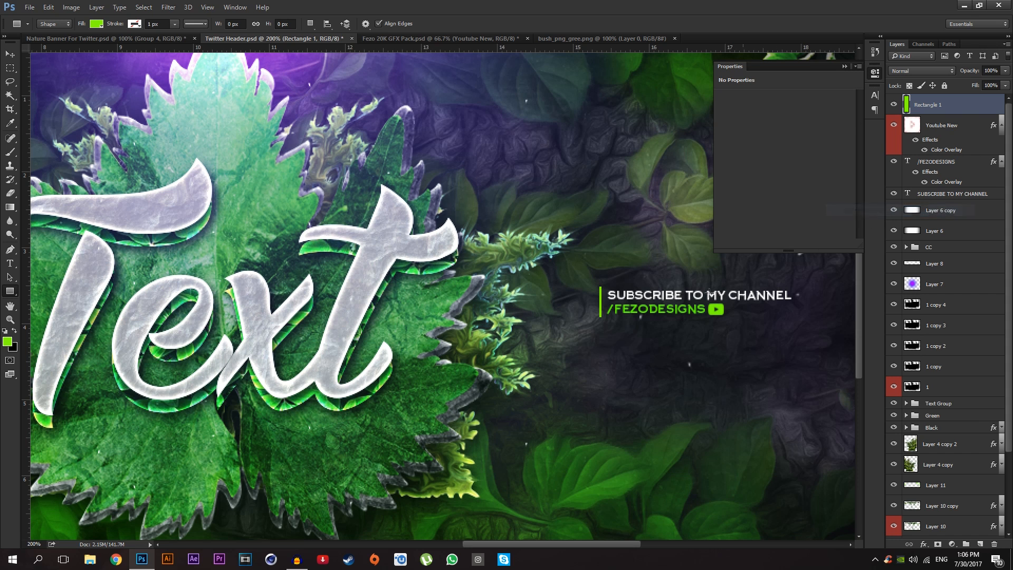
# Step: Nudge the green bar closer to the subscribe text and trim its upper end slightly
pyautogui.press('z')
pyautogui.click(633, 313)
pyautogui.press('Right')
pyautogui.press('Right')
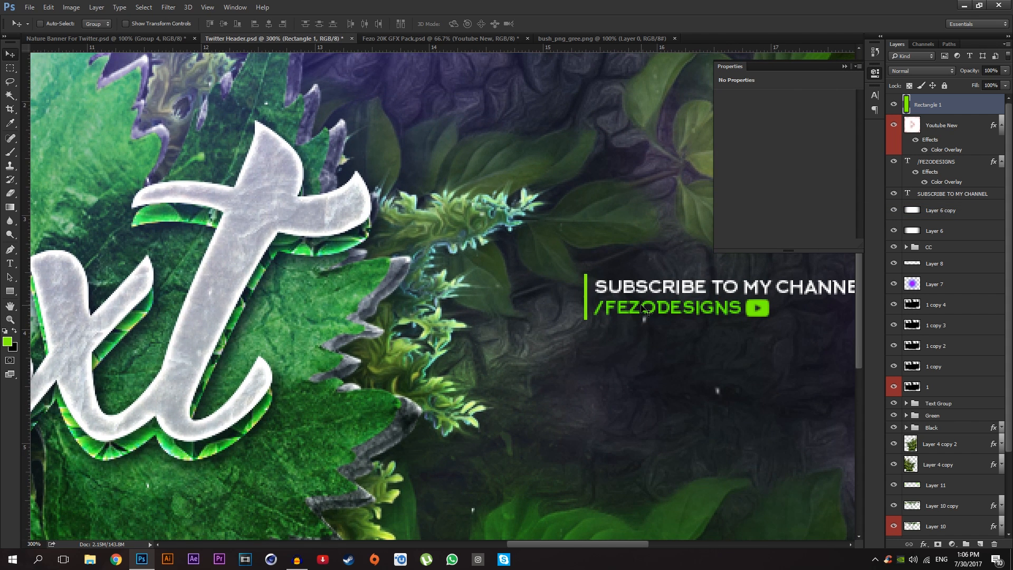
pyautogui.press('z')
pyautogui.click(641, 306)
pyautogui.hotkey('ctrl', 't')
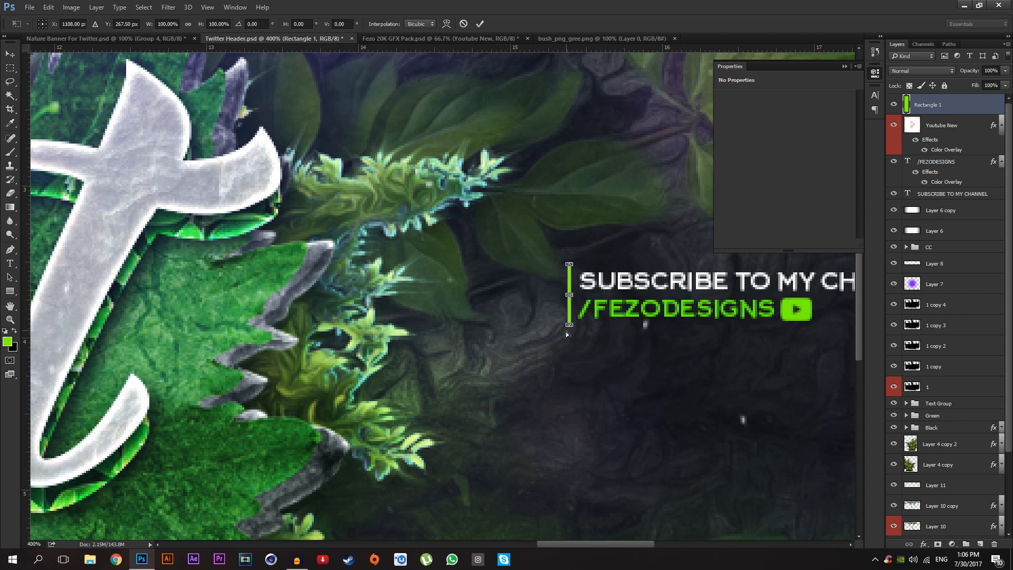
pyautogui.press('Return')
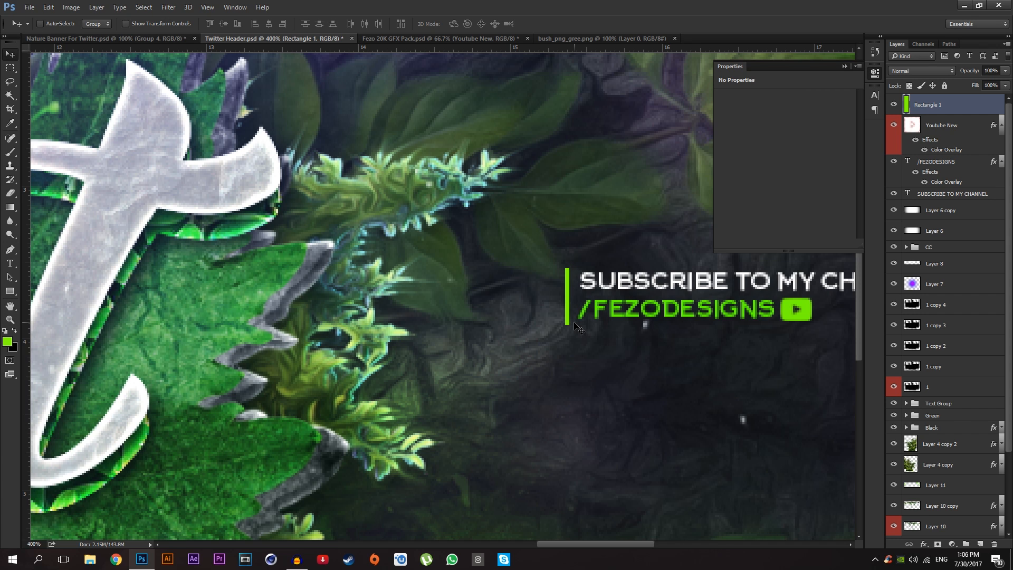
# Step: Shorten the green bar slightly at both ends so it spans the height of the two text lines
pyautogui.press('z')
pyautogui.hotkey('ctrl', '0')
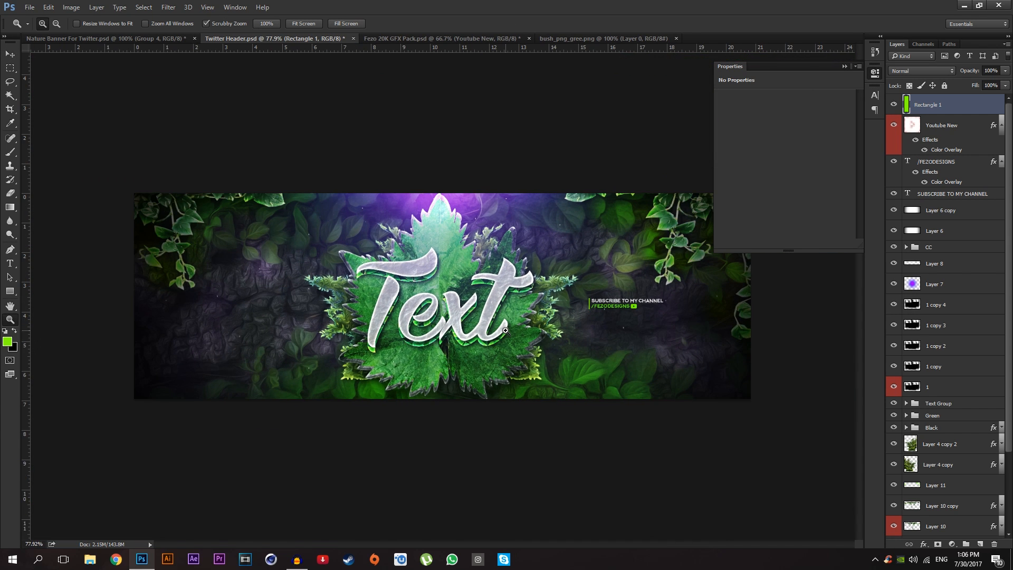
pyautogui.click(703, 301)
pyautogui.click(716, 325)
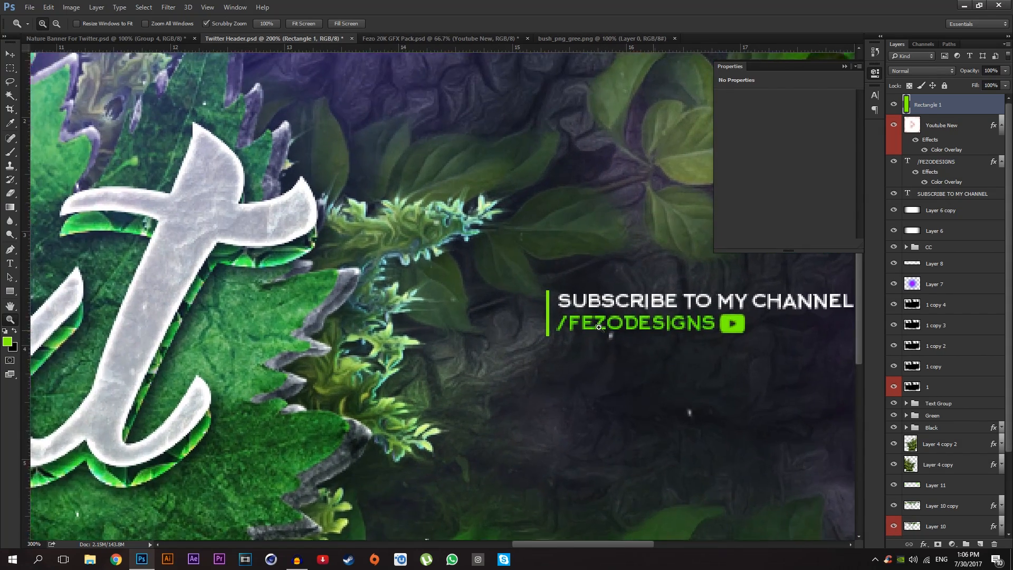
pyautogui.click(633, 320)
pyautogui.click(581, 317)
pyautogui.click(527, 314)
pyautogui.click(515, 314)
pyautogui.hotkey('ctrl', 't')
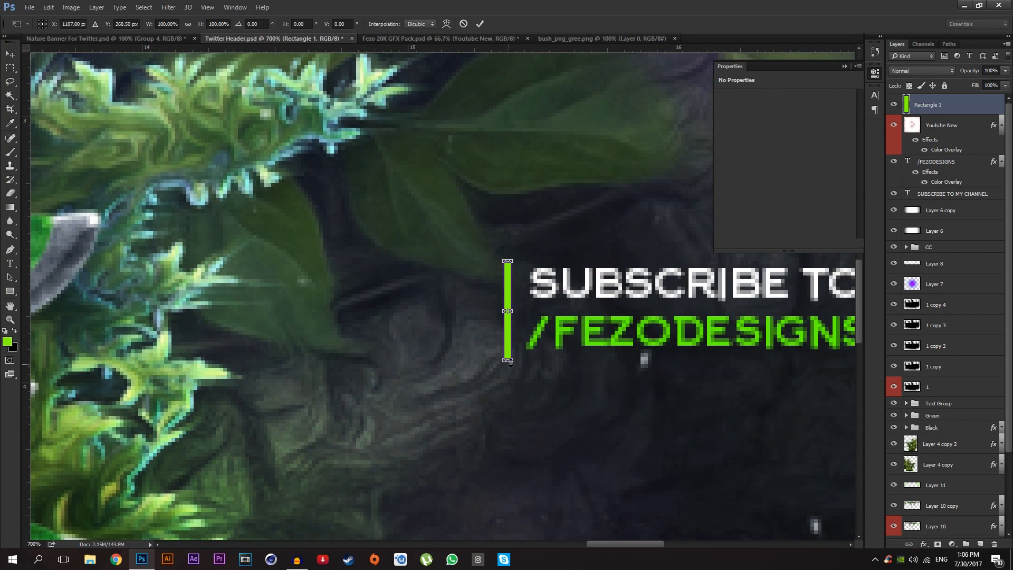
pyautogui.moveTo(509, 361); pyautogui.dragTo(509, 354)
pyautogui.press('Return')
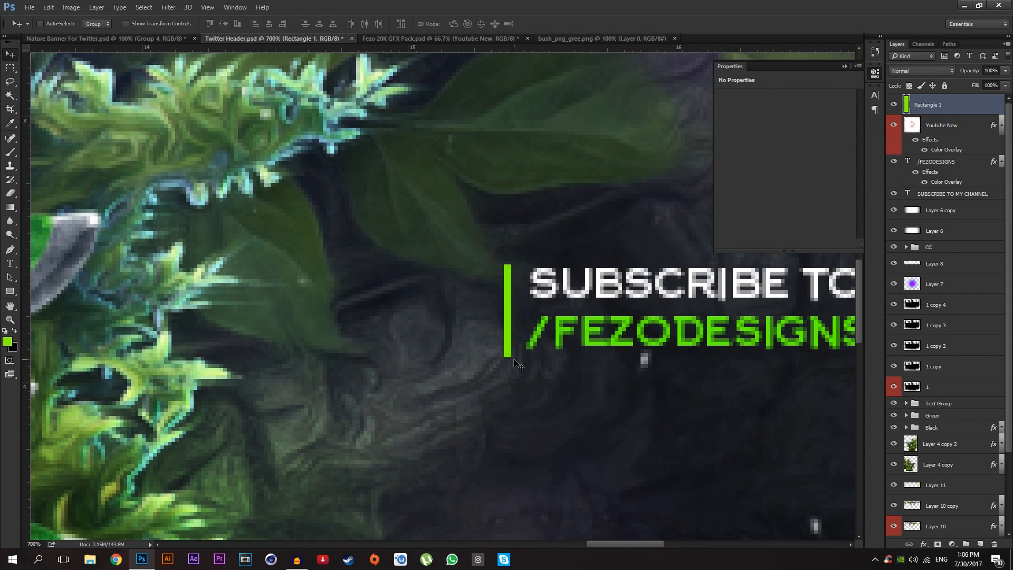
# Step: Group the green bar, YouTube icon and both text layers, and name the group TEXT RIGHT
pyautogui.click(844, 67)
pyautogui.press('z')
pyautogui.moveTo(580, 286); pyautogui.dragTo(488, 285)
pyautogui.click(797, 241)
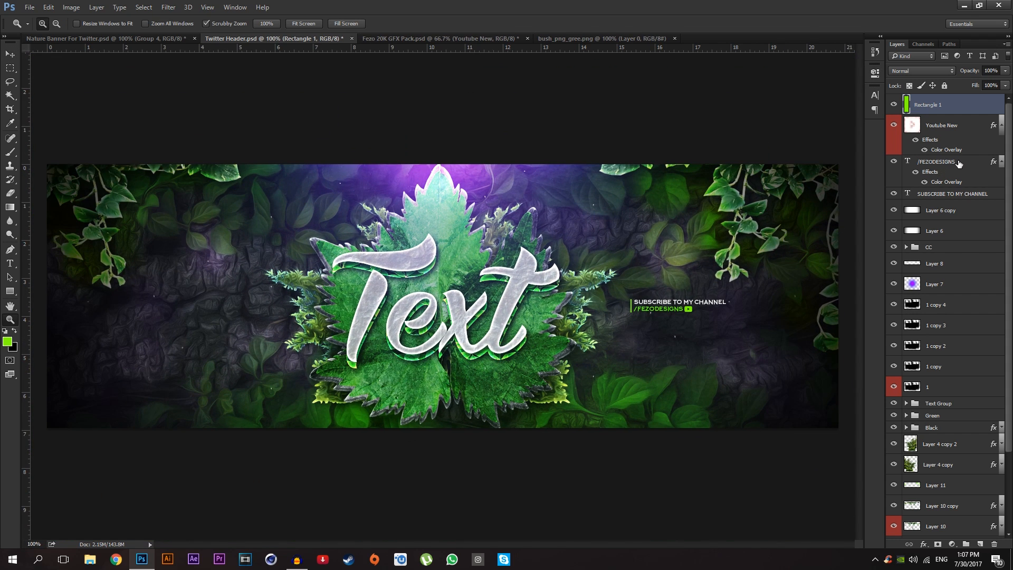
pyautogui.keyDown('shift'); pyautogui.click(943, 195); pyautogui.keyUp('shift')
pyautogui.hotkey('ctrl', 'g')
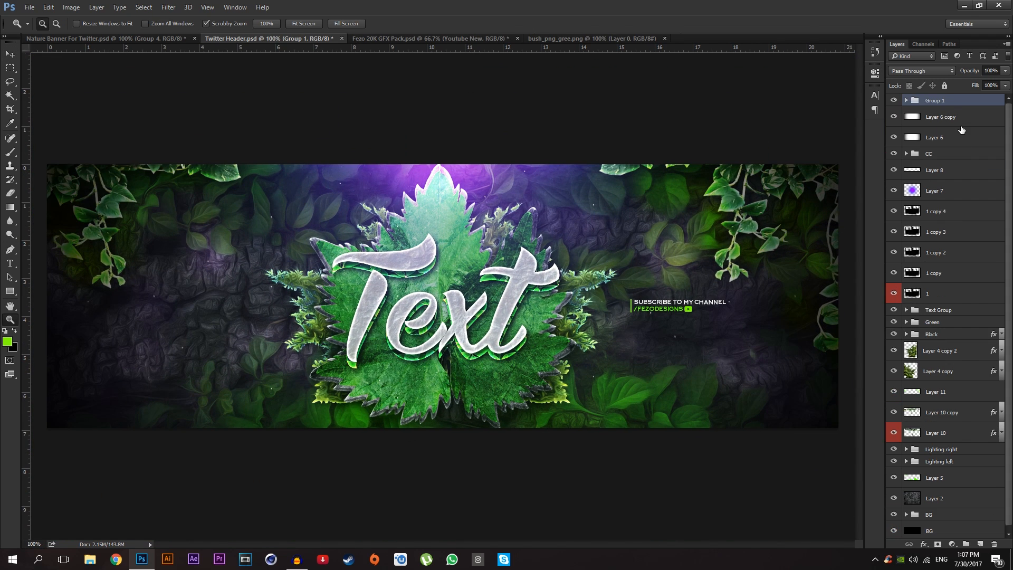
pyautogui.doubleClick(944, 100)
pyautogui.write('TEXT RIGHT')
pyautogui.press('Return')
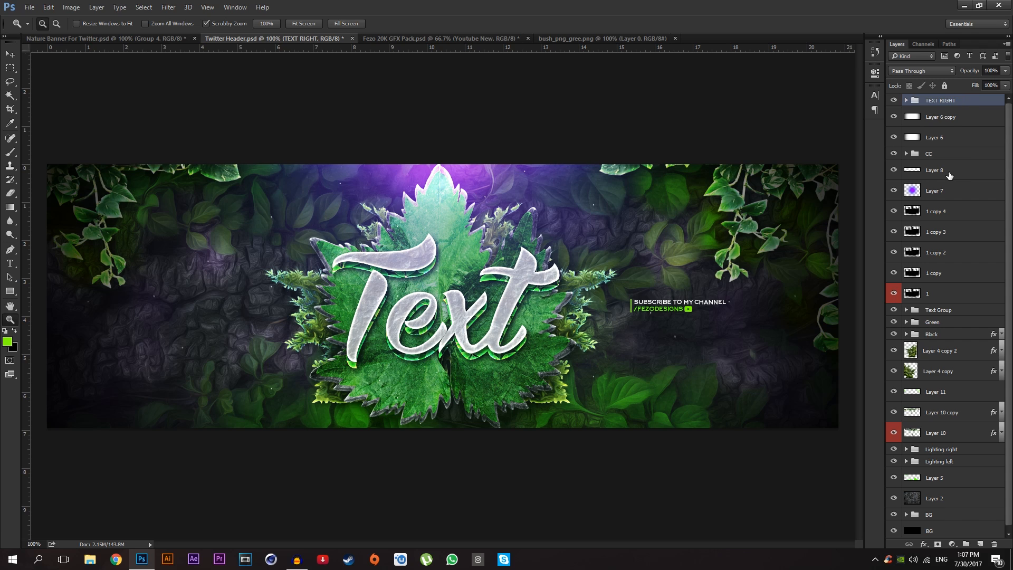
# Step: Duplicate the TEXT RIGHT group onto the left side of the banner and name the copy TEXT LEFT
pyautogui.press('v')
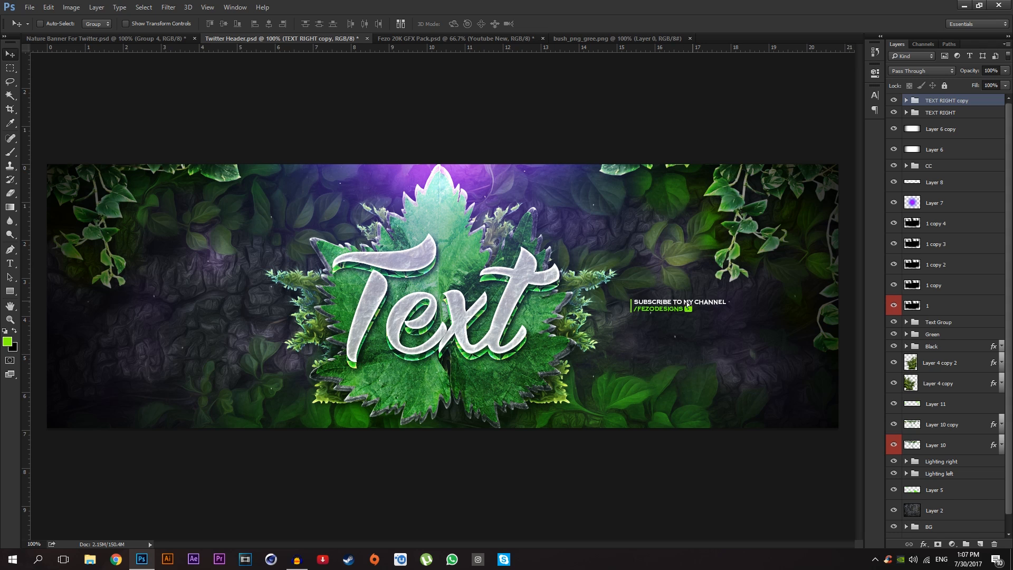
pyautogui.moveTo(676, 297); pyautogui.dragTo(236, 295)
pyautogui.doubleClick(947, 100)
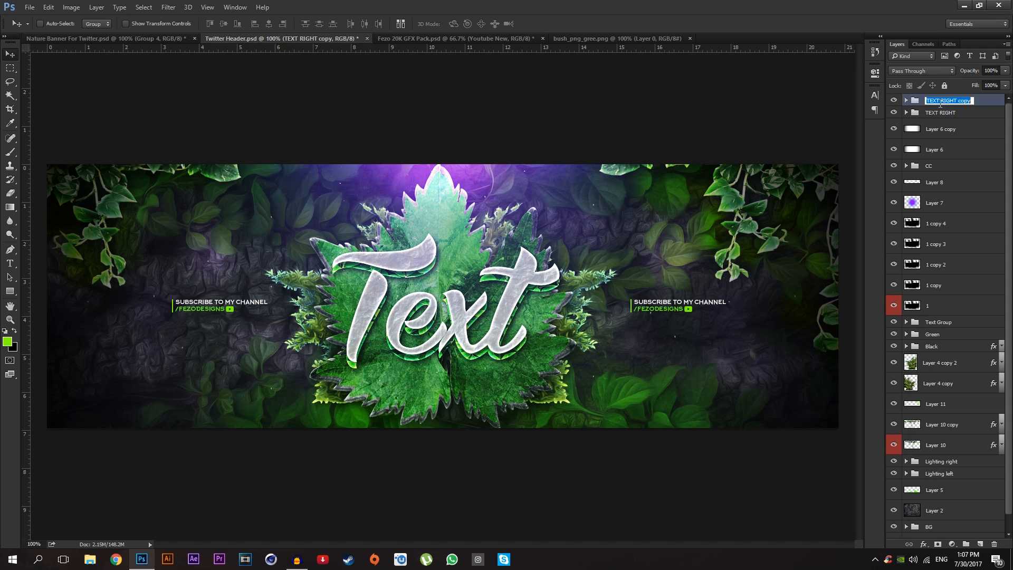
pyautogui.write('TEXT LEFT')
pyautogui.press('Return')
# Step: Move the green bar in the TEXT LEFT group to the right end of its text
pyautogui.click(906, 100)
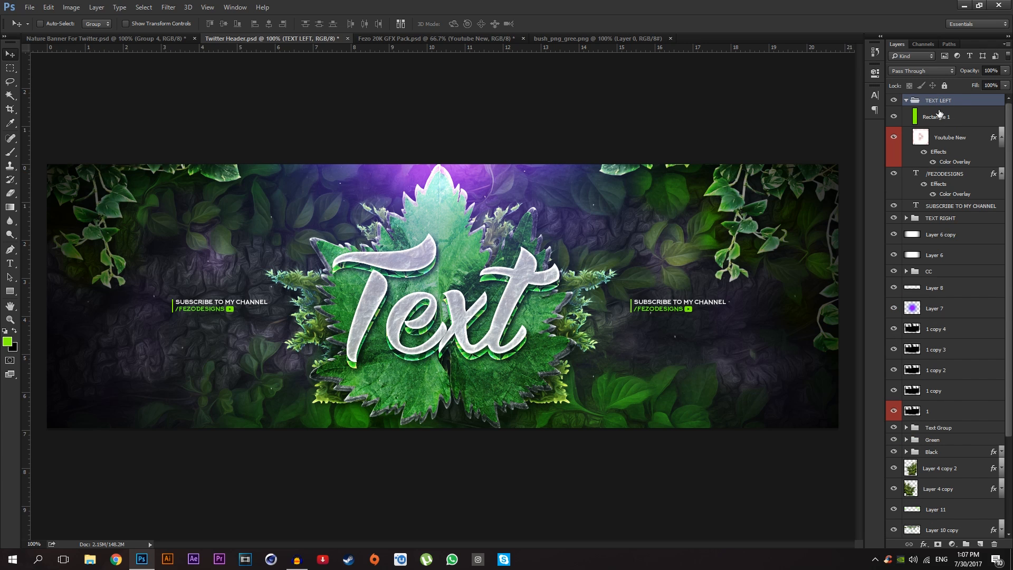
pyautogui.click(942, 117)
pyautogui.moveTo(180, 286); pyautogui.dragTo(278, 283)
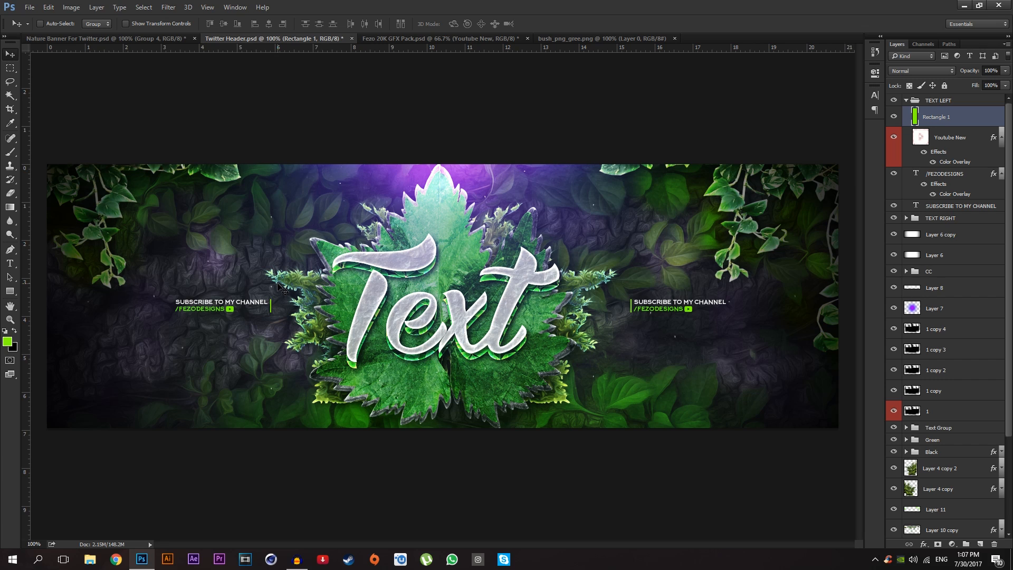
# Step: Right-align /FEZODESIGNS within the TEXT LEFT group and place its YouTube icon directly in front of it
pyautogui.click(950, 174)
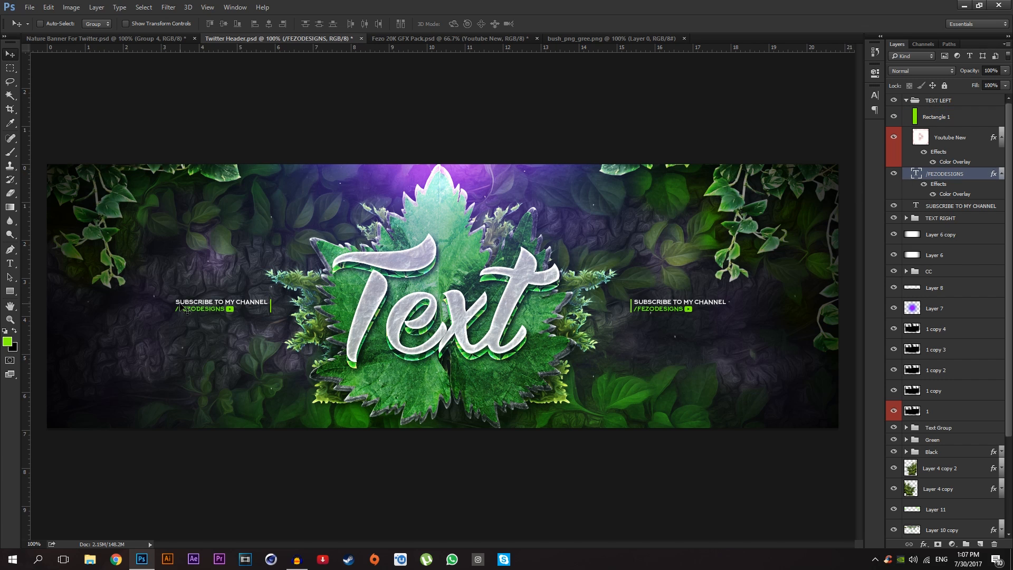
pyautogui.moveTo(181, 306); pyautogui.dragTo(224, 306)
pyautogui.click(950, 137)
pyautogui.moveTo(264, 271); pyautogui.dragTo(245, 273)
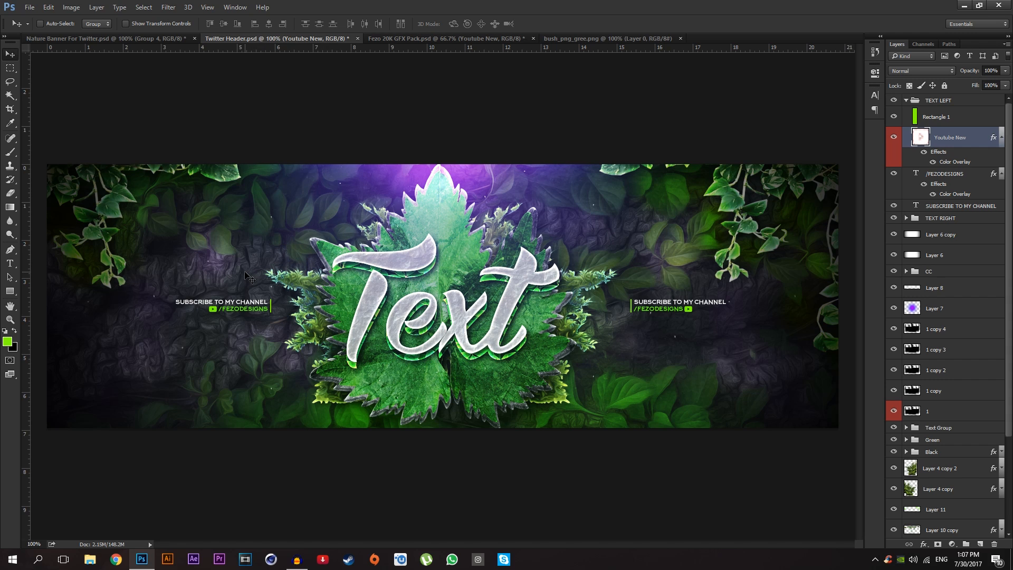
# Step: Shift the TEXT LEFT group further left and the TEXT RIGHT group further right, away from the central leaf
pyautogui.click(911, 102)
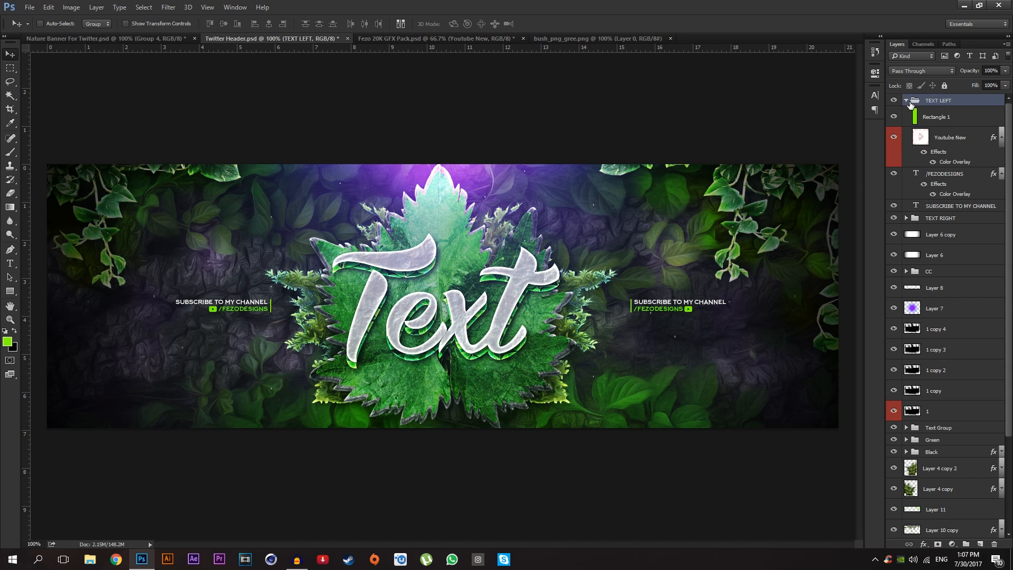
pyautogui.click(907, 100)
pyautogui.moveTo(240, 301); pyautogui.dragTo(223, 302)
pyautogui.click(929, 113)
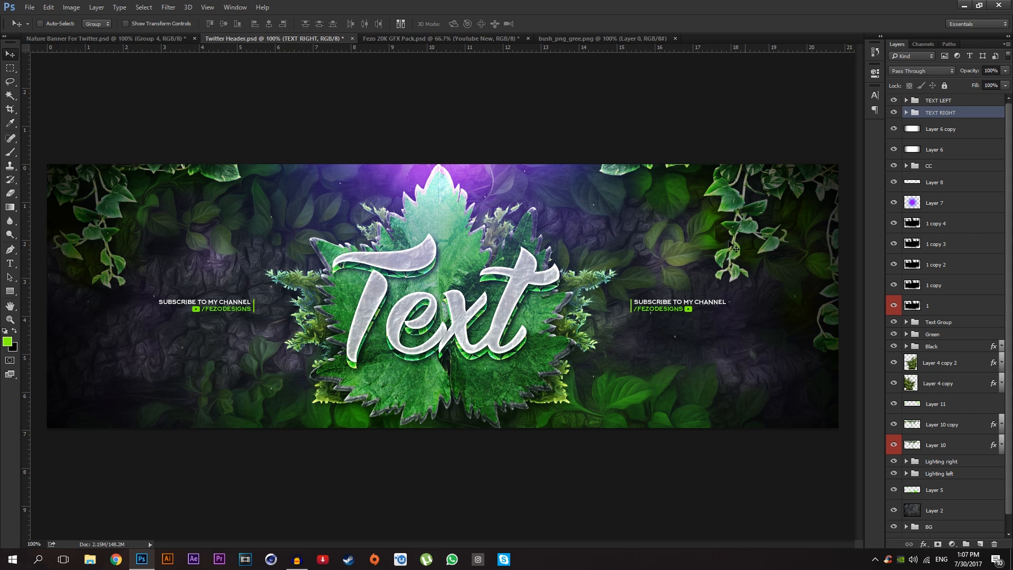
pyautogui.moveTo(667, 277); pyautogui.dragTo(677, 278)
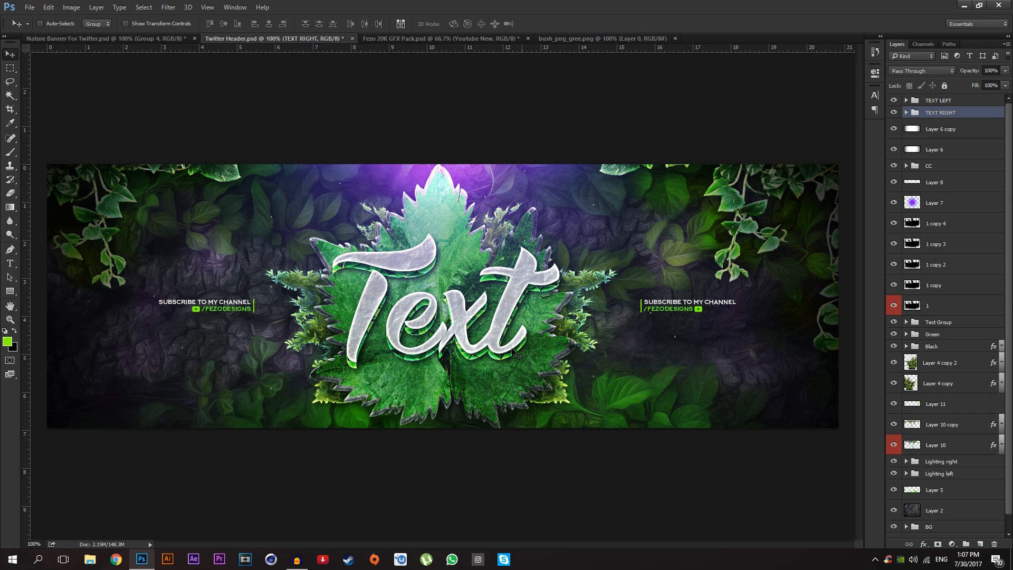
pyautogui.press('z')
pyautogui.moveTo(496, 346); pyautogui.dragTo(438, 347)
pyautogui.click(436, 283)
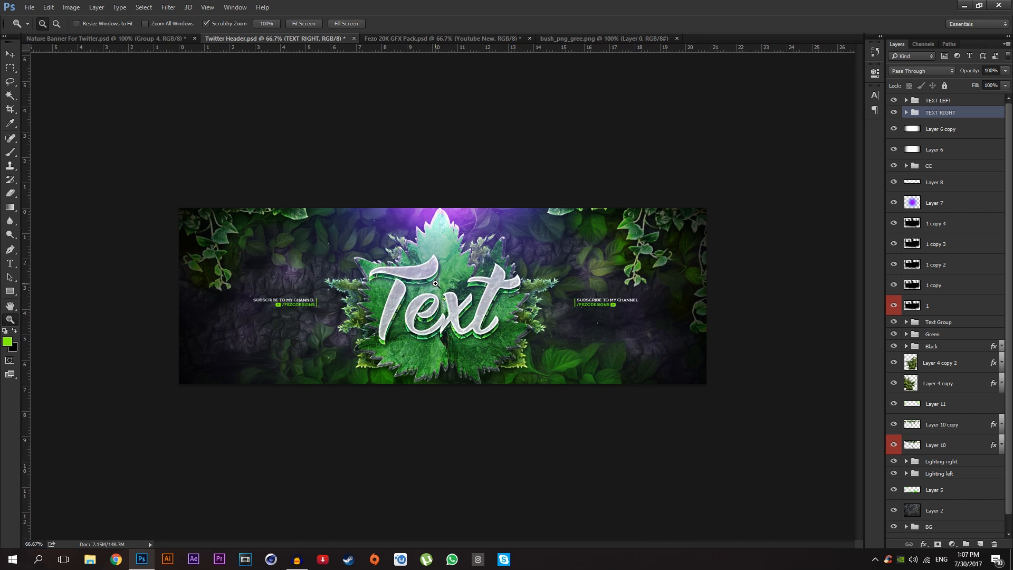
# Step: Check the header against the Nature Banner For Twitter reference, and set the opacity of Layer 10 and Layer 10 copy to 80%
pyautogui.click(435, 283)
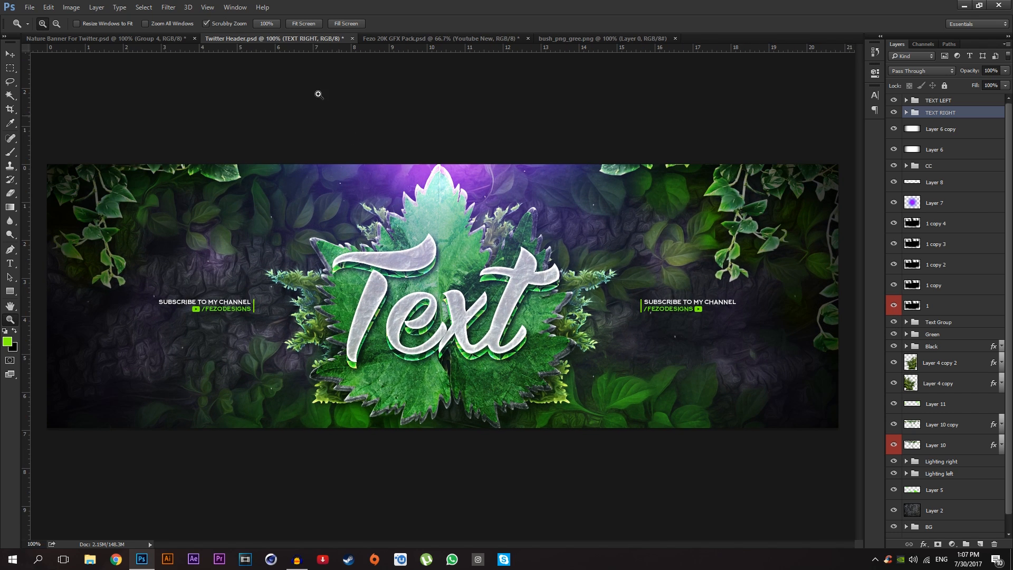
pyautogui.click(158, 39)
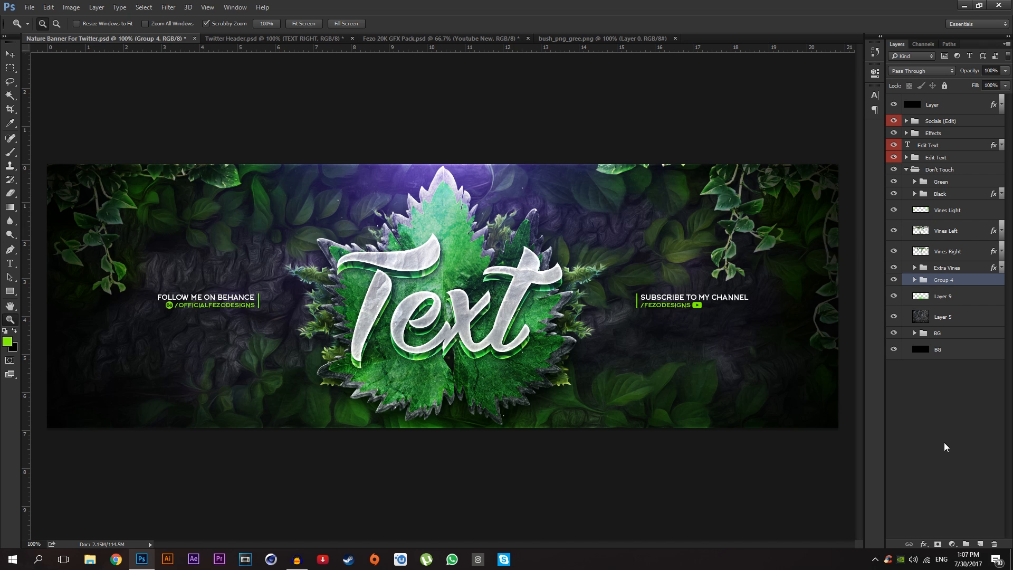
pyautogui.click(275, 40)
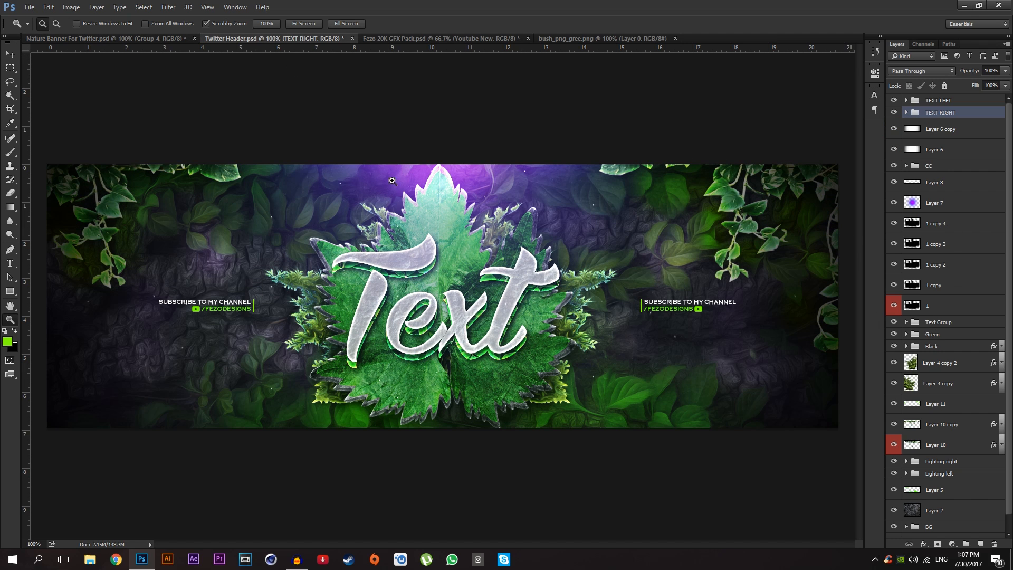
pyautogui.click(129, 39)
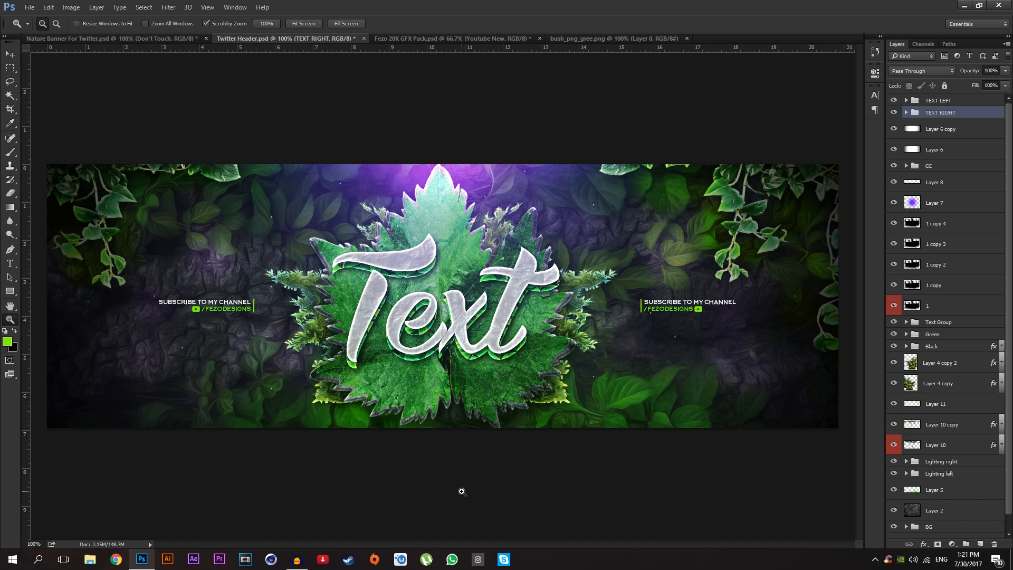
pyautogui.click(960, 426)
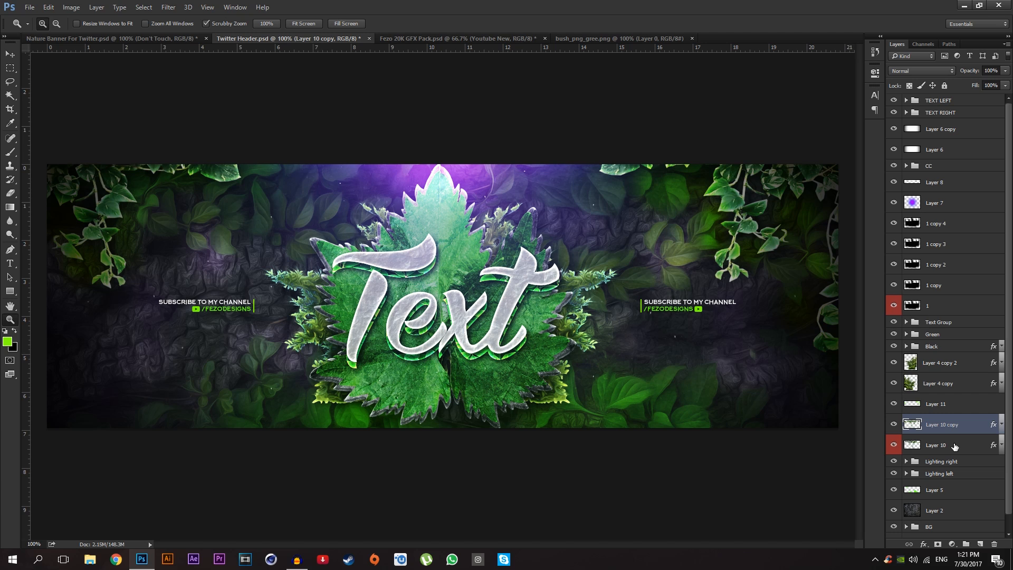
pyautogui.keyDown('shift'); pyautogui.click(955, 446); pyautogui.keyUp('shift')
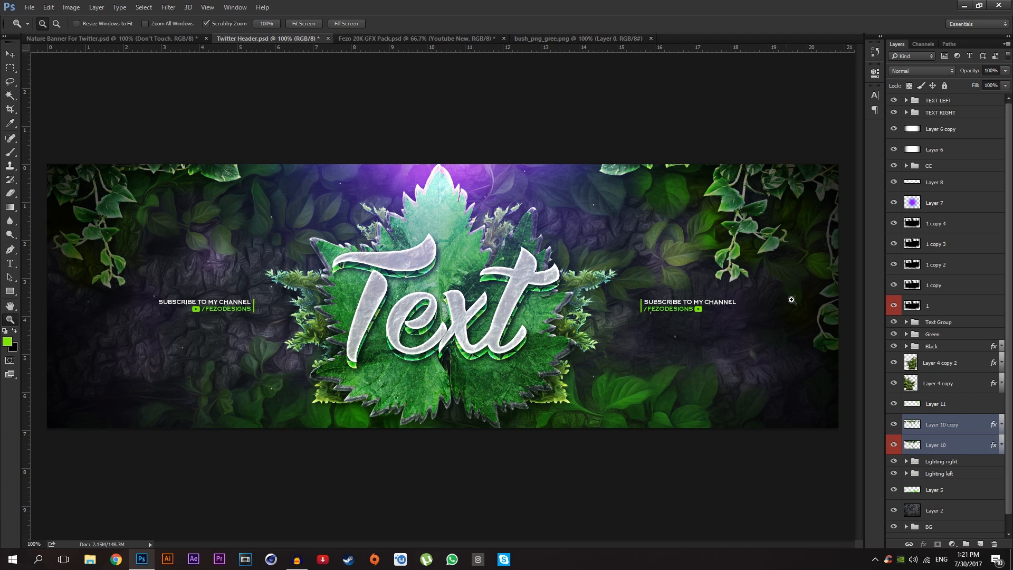
pyautogui.click(999, 72)
pyautogui.write('80')
pyautogui.press('Return')
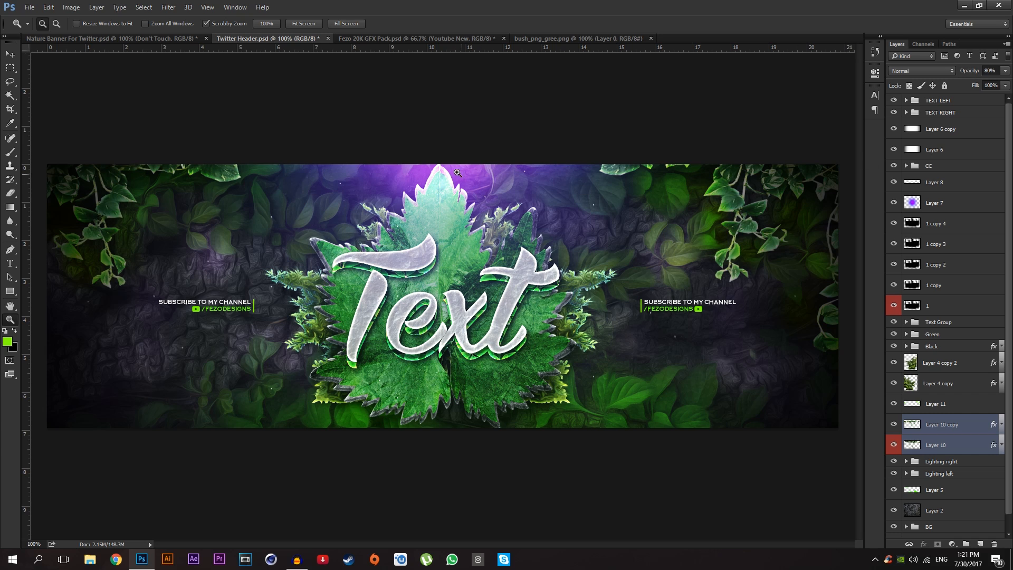
# Step: Set the opacity of the purple glow layer, Layer 7, to 28%
pyautogui.click(950, 210)
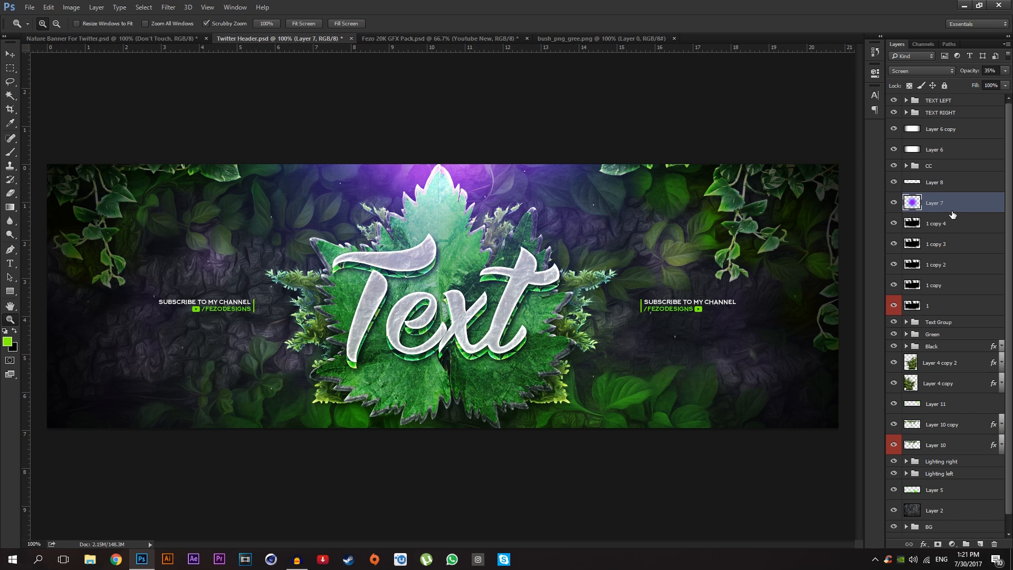
pyautogui.click(990, 70)
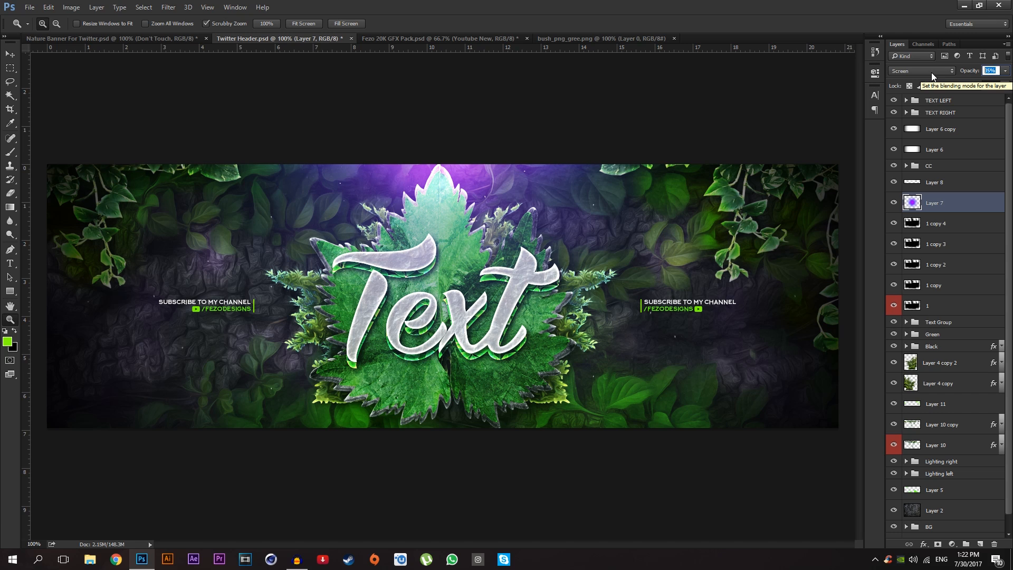
pyautogui.write('28')
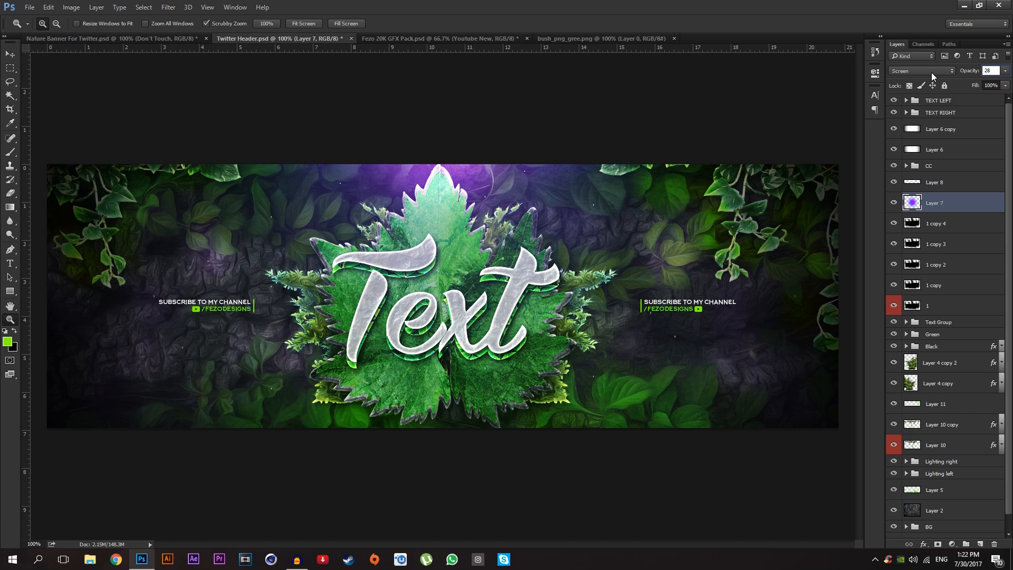
pyautogui.press('Return')
# Step: Set the Satin effect's opacity on the Black group to 8% and compare the header with the reference banner
pyautogui.doubleClick(953, 349)
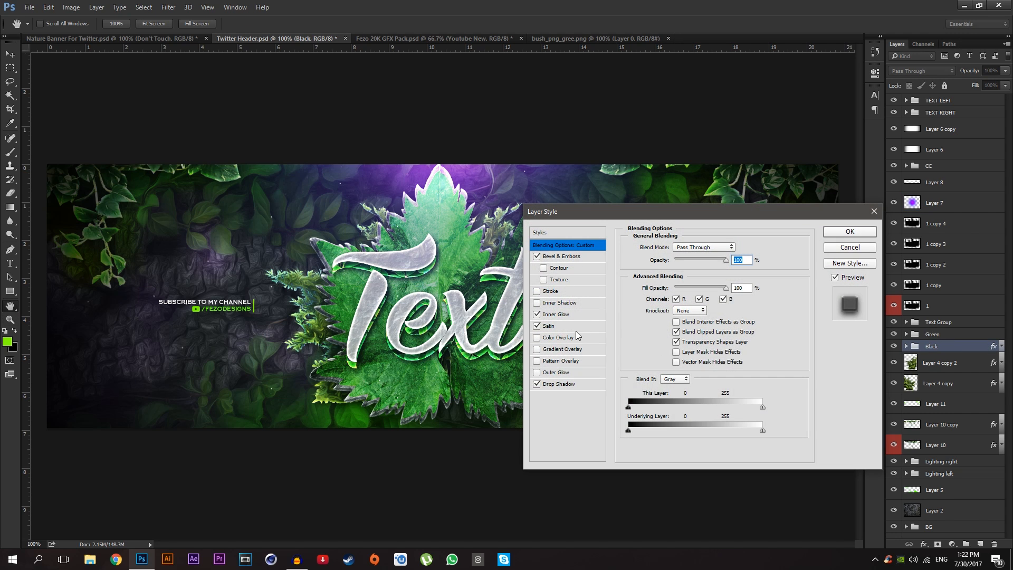
pyautogui.click(578, 325)
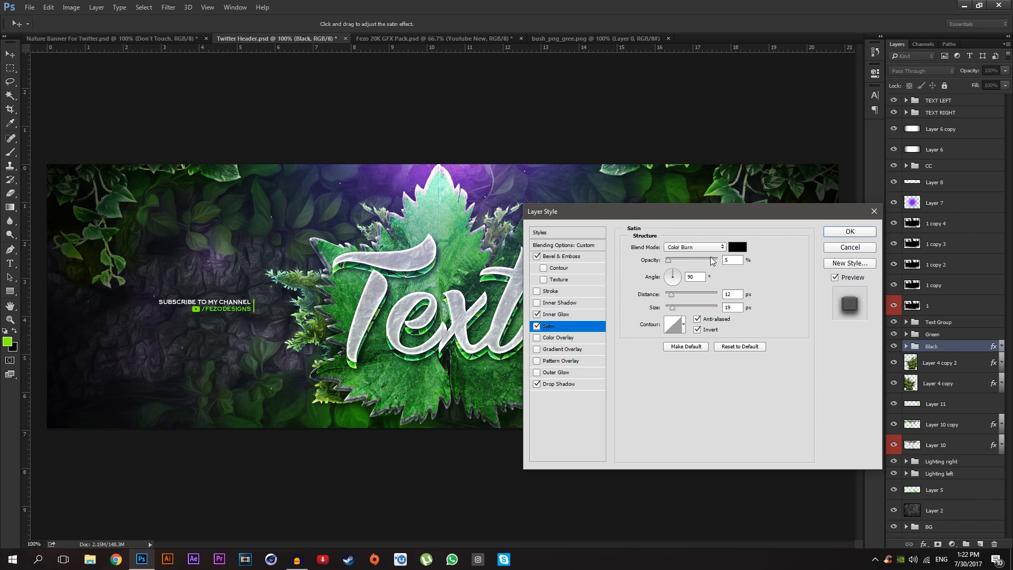
pyautogui.doubleClick(727, 259)
pyautogui.write('10')
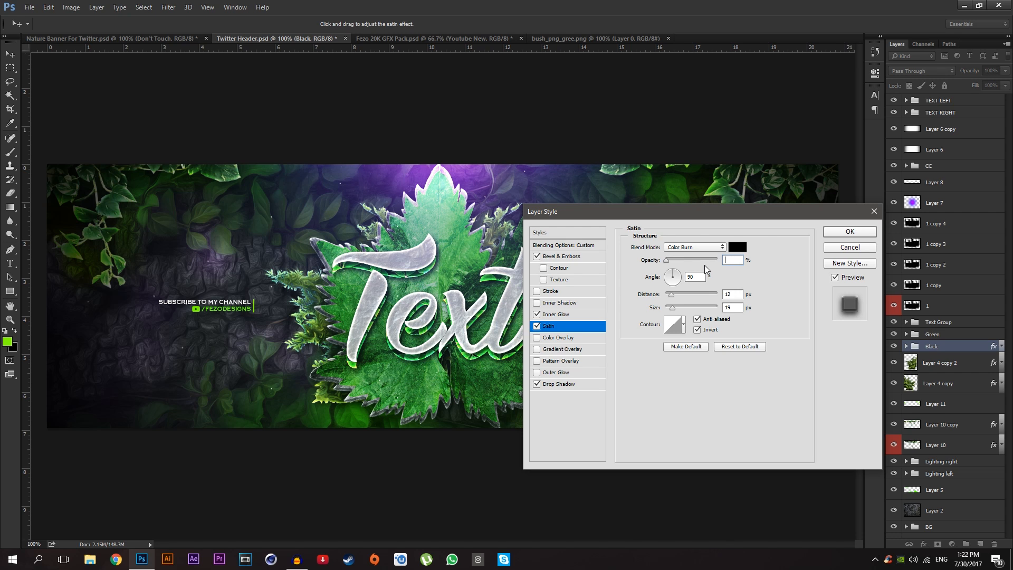
pyautogui.press('BackSpace')
pyautogui.press('BackSpace')
pyautogui.write('8')
pyautogui.press('Return')
pyautogui.press('z')
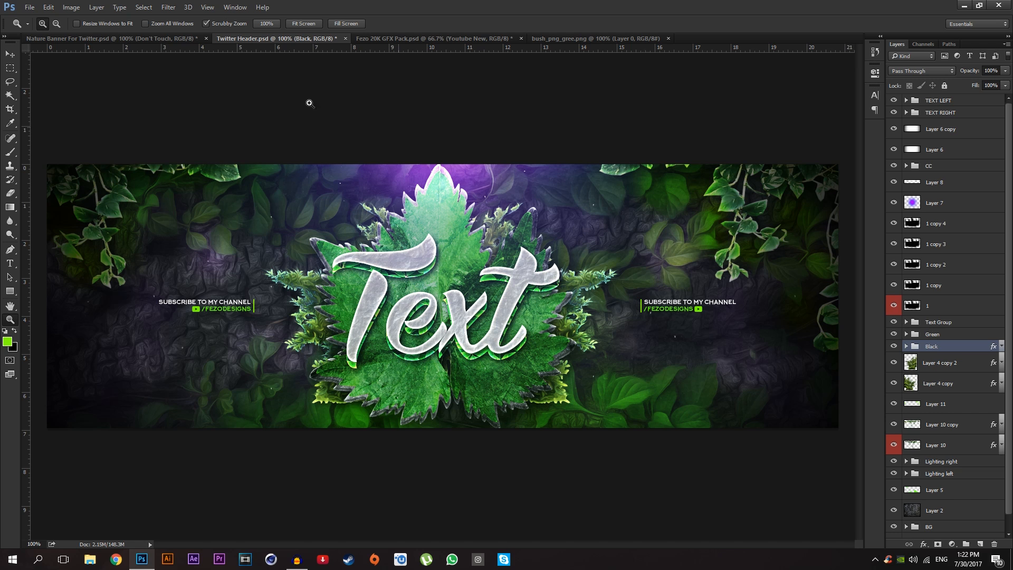
pyautogui.click(185, 40)
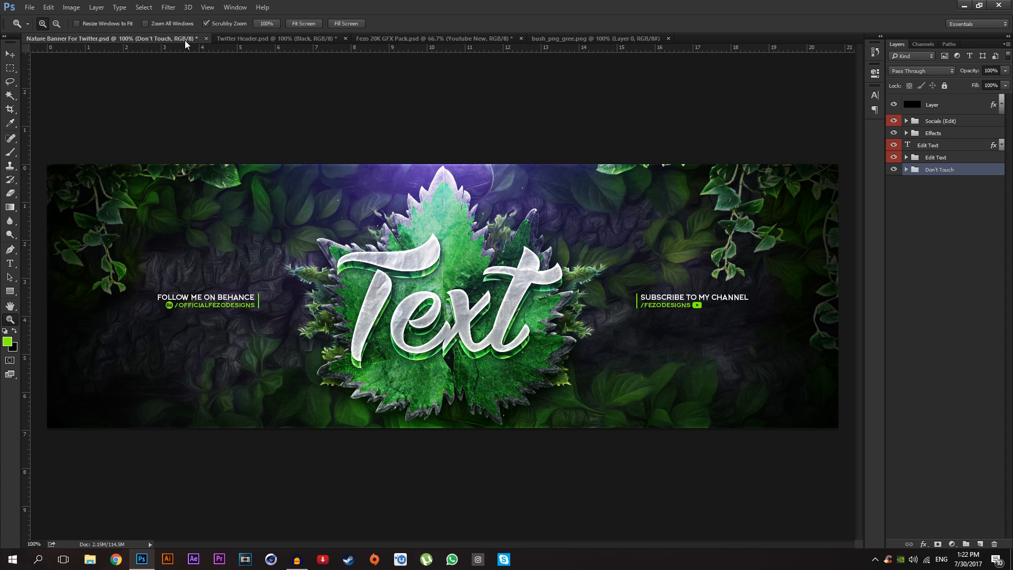
pyautogui.click(286, 38)
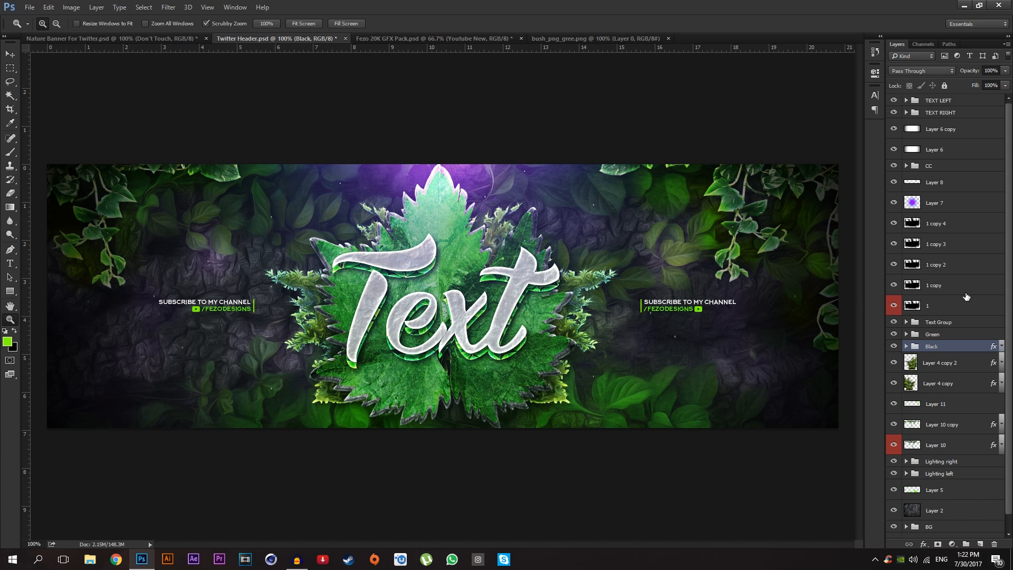
# Step: Merge all visible layers into one and duplicate the merged layer
pyautogui.rightClick(974, 252)
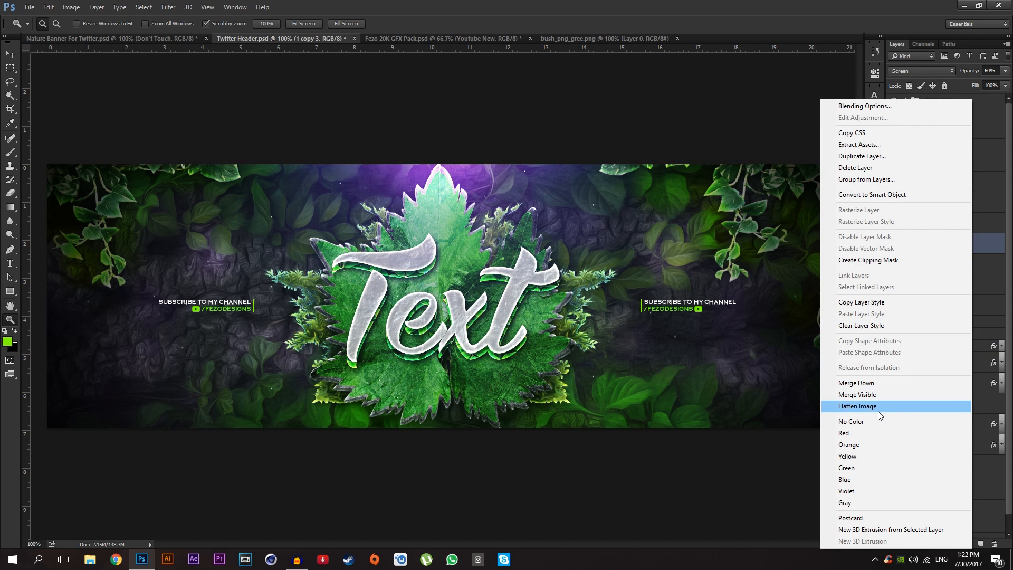
pyautogui.click(879, 391)
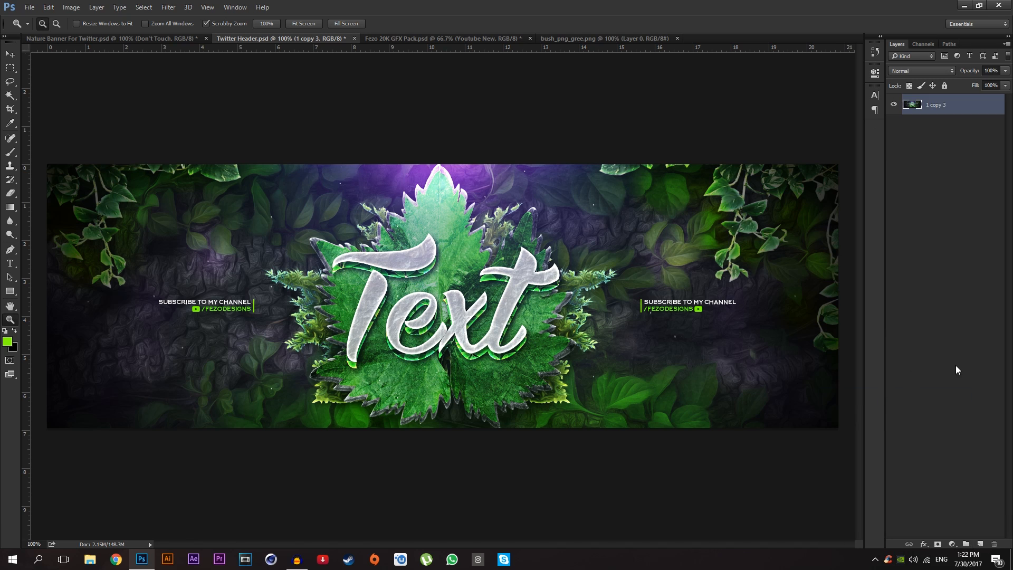
pyautogui.hotkey('ctrl', 'j')
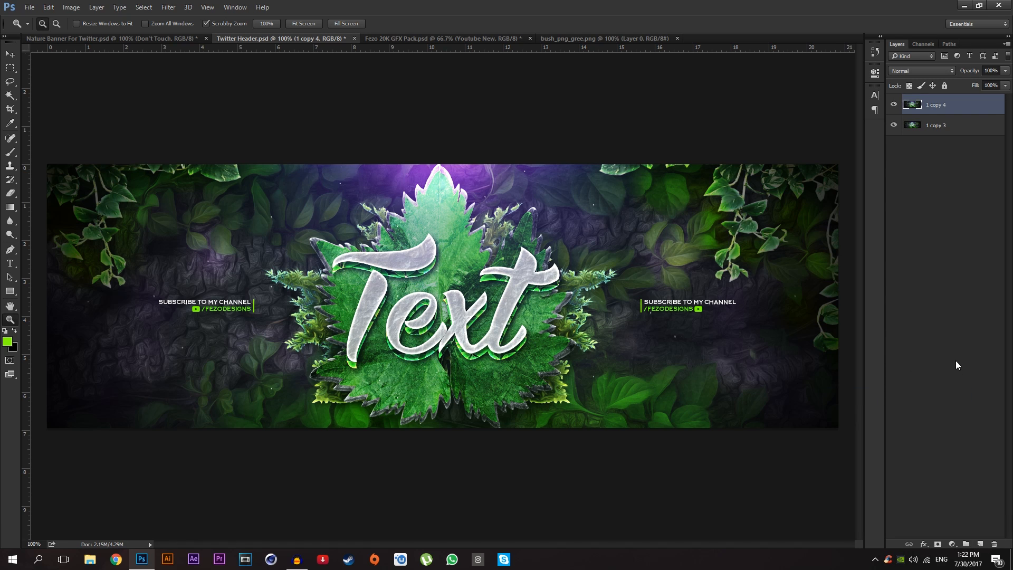
# Step: Apply a Field Blur of 7 px to the duplicated merged layer
pyautogui.click(168, 7)
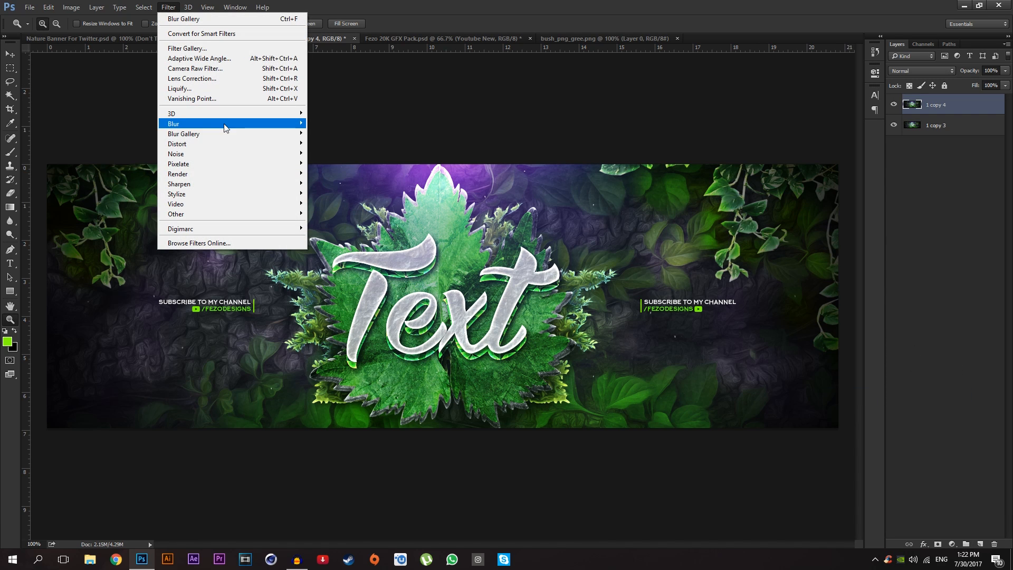
pyautogui.moveTo(228, 136)
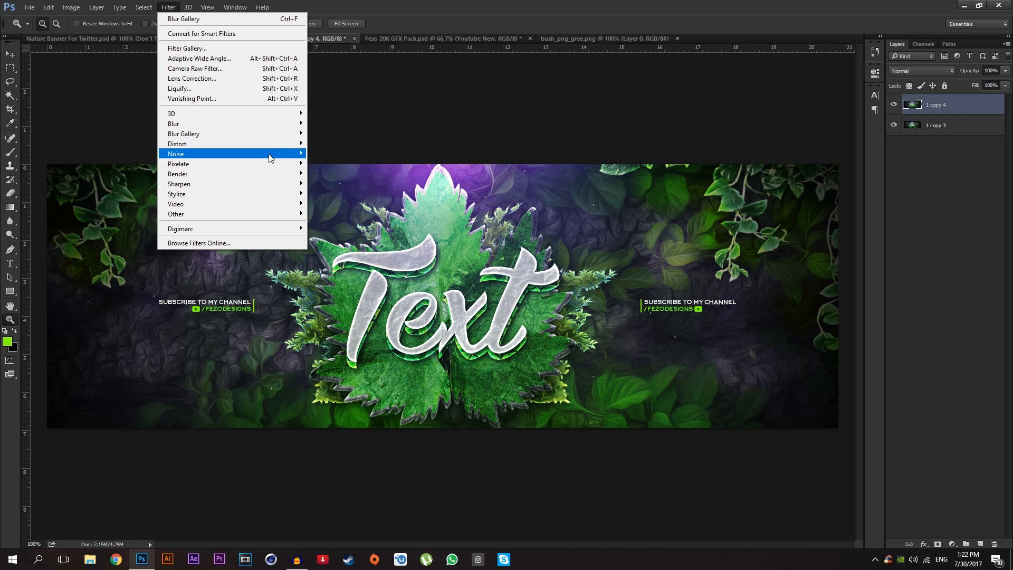
pyautogui.moveTo(270, 157)
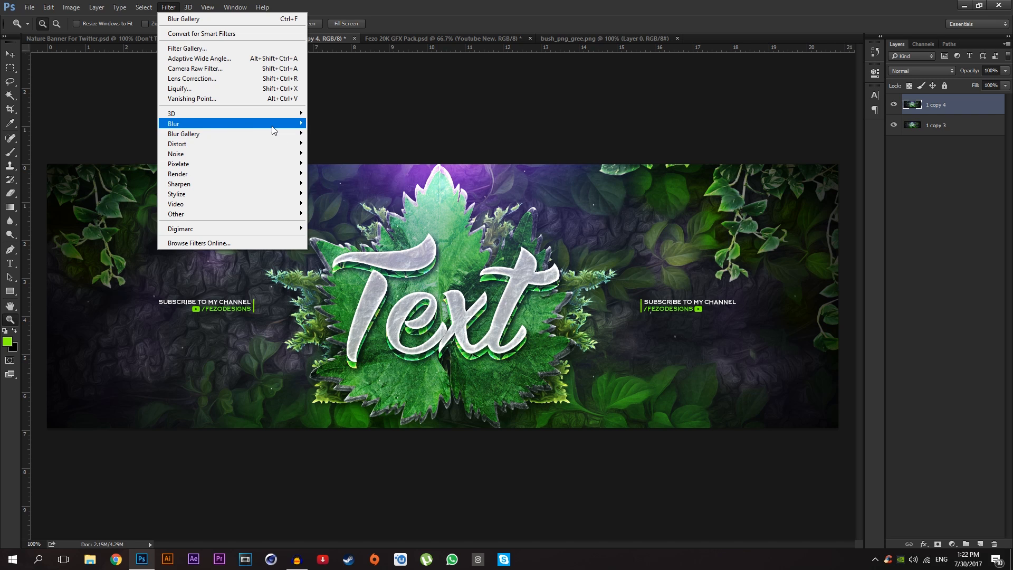
pyautogui.moveTo(275, 125)
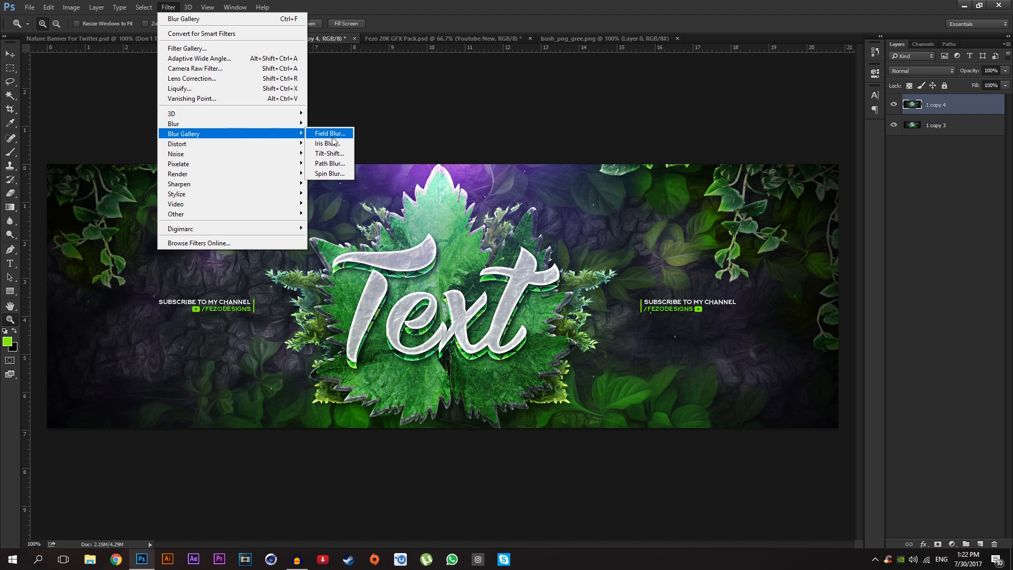
pyautogui.click(336, 135)
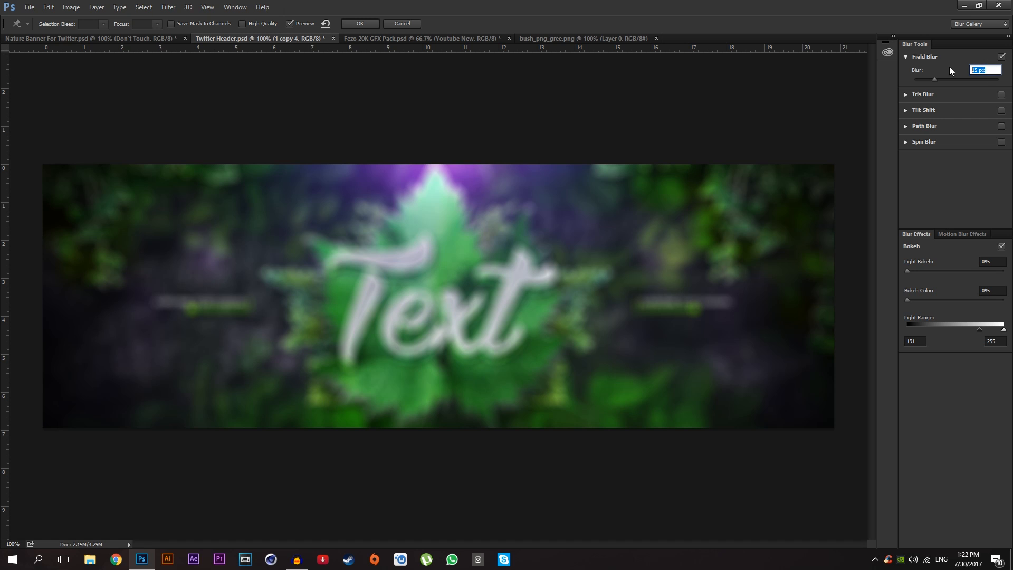
pyautogui.write('8')
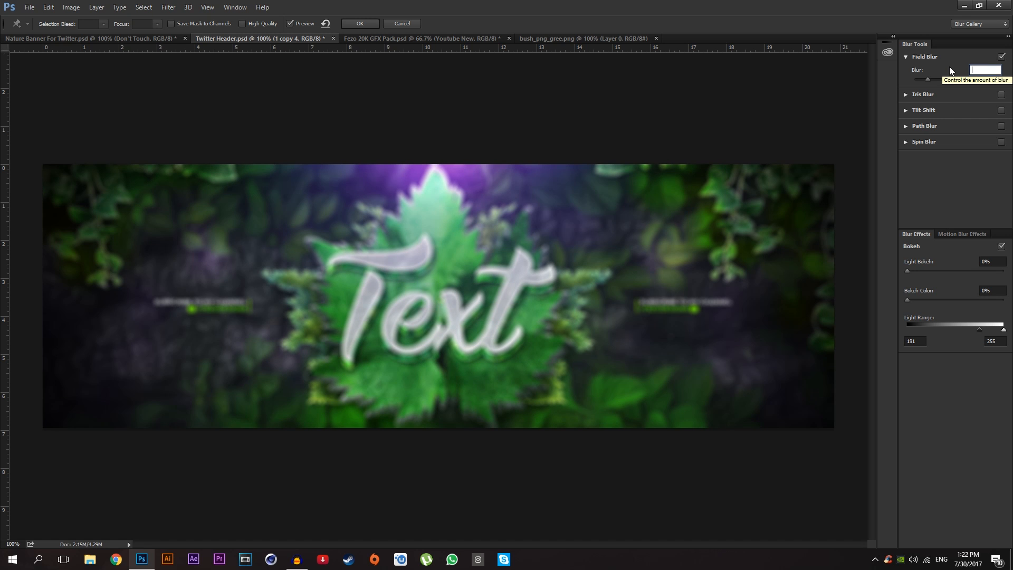
pyautogui.write('7')
pyautogui.click(358, 23)
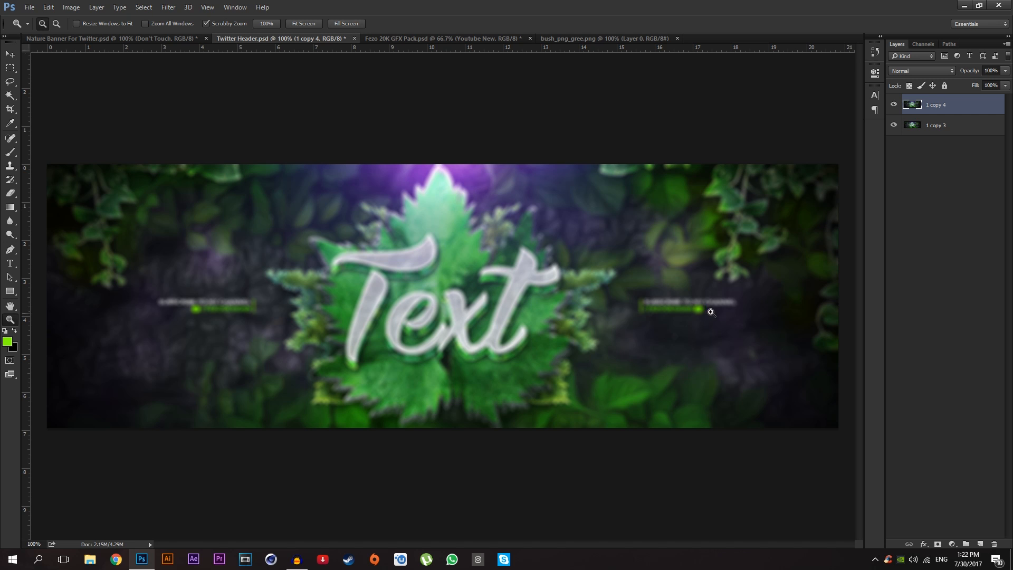
# Step: Erase the blur over the large Text lettering with a soft eraser at 0% hardness and 100% opacity
pyautogui.click(413, 289)
pyautogui.press('e')
pyautogui.rightClick(459, 316)
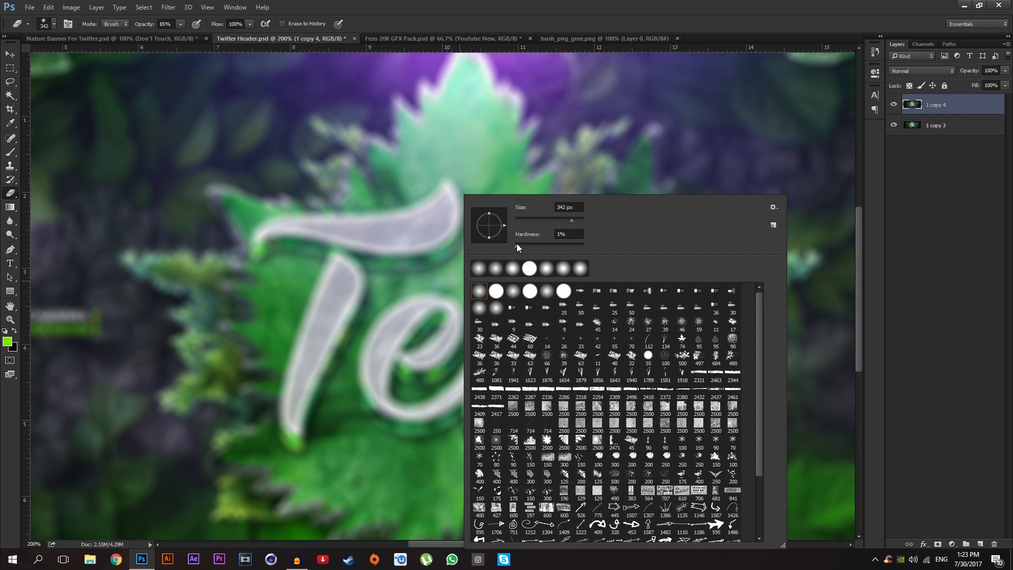
pyautogui.moveTo(516, 245); pyautogui.dragTo(502, 245)
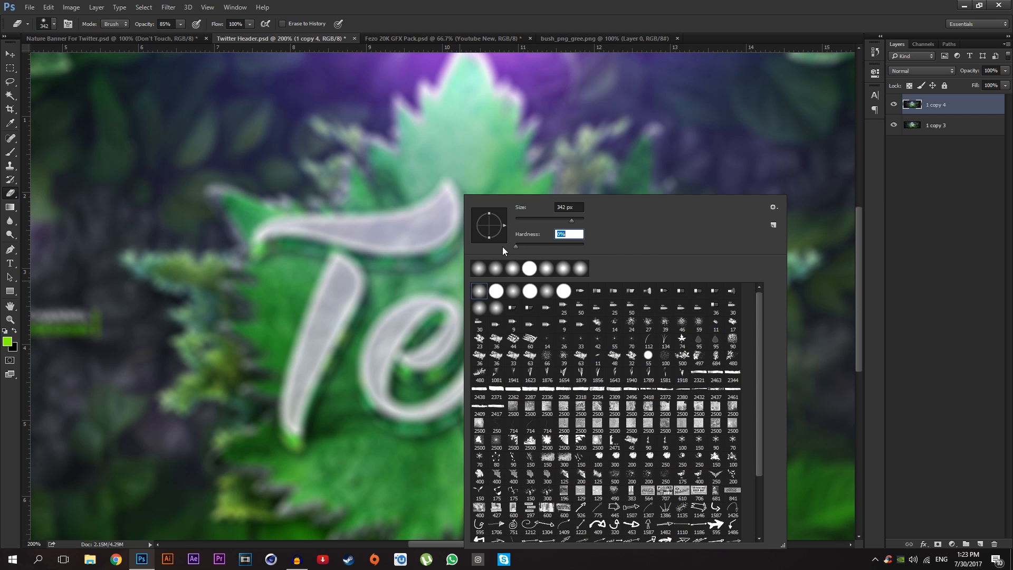
pyautogui.click(625, 3)
pyautogui.keyDown('alt'); pyautogui.moveTo(411, 270); pyautogui.dragTo(292, 289); pyautogui.keyUp('alt')
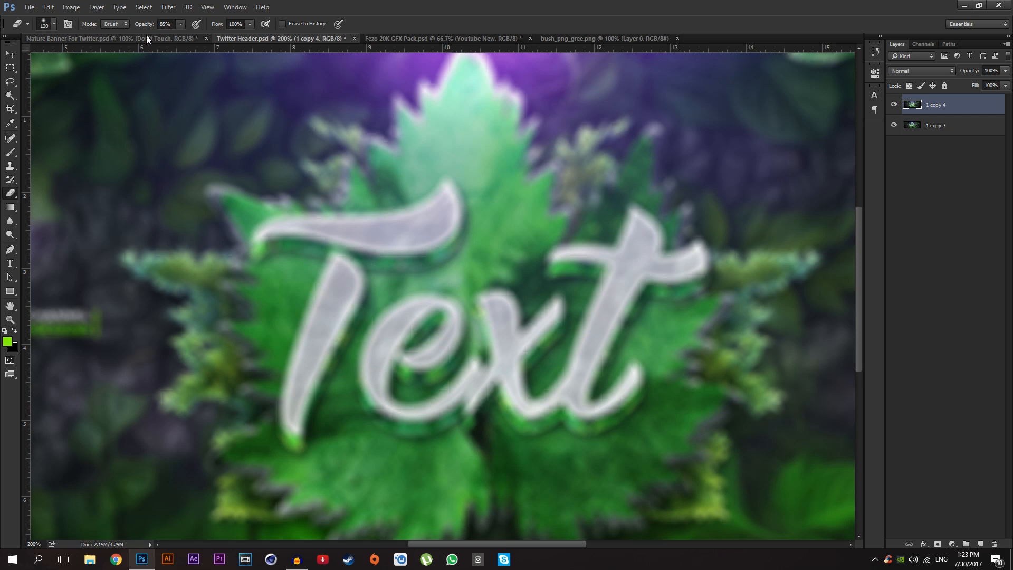
pyautogui.press('0')
pyautogui.keyDown('alt'); pyautogui.moveTo(377, 232); pyautogui.dragTo(361, 233); pyautogui.keyUp('alt')
pyautogui.moveTo(398, 176)
pyautogui.mouseDown()
pyautogui.moveTo(353, 195)
pyautogui.moveTo(251, 198)
pyautogui.moveTo(423, 172)
pyautogui.moveTo(404, 172)
pyautogui.mouseUp()
pyautogui.keyDown('alt'); pyautogui.moveTo(414, 253); pyautogui.dragTo(407, 253); pyautogui.keyUp('alt')
pyautogui.moveTo(346, 266); pyautogui.dragTo(301, 393)
pyautogui.moveTo(271, 332); pyautogui.dragTo(266, 392)
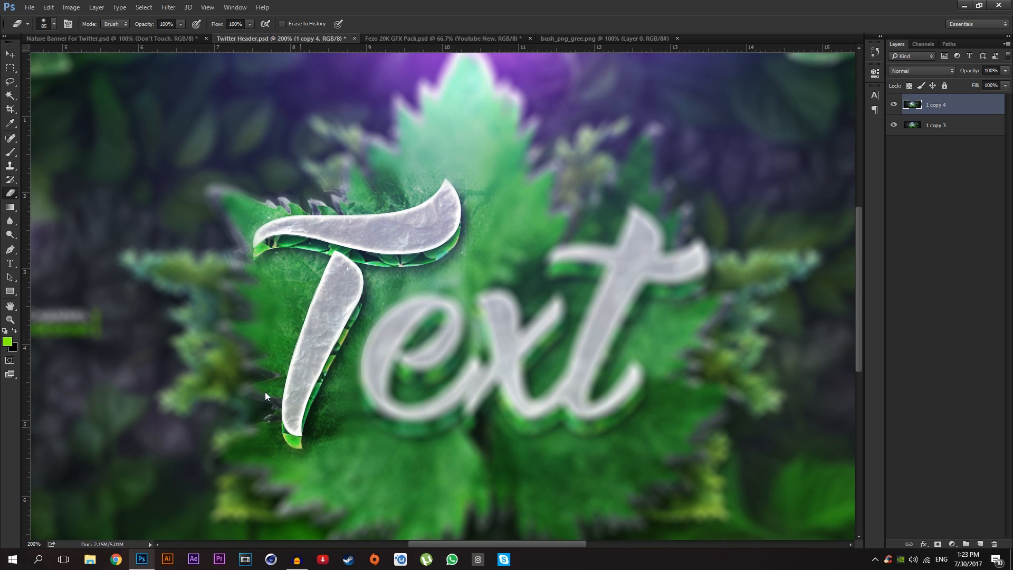
pyautogui.moveTo(417, 352)
pyautogui.keyDown('alt'); pyautogui.mouseDown()
pyautogui.moveTo(421, 313)
pyautogui.moveTo(403, 297)
pyautogui.moveTo(353, 359)
pyautogui.moveTo(373, 383)
pyautogui.moveTo(431, 366)
pyautogui.moveTo(469, 333)
pyautogui.moveTo(479, 296)
pyautogui.moveTo(489, 371)
pyautogui.moveTo(449, 373)
pyautogui.moveTo(489, 318)
pyautogui.moveTo(522, 294)
pyautogui.moveTo(491, 340)
pyautogui.moveTo(493, 386)
pyautogui.moveTo(554, 346)
pyautogui.moveTo(612, 213)
pyautogui.moveTo(628, 244)
pyautogui.moveTo(665, 235)
pyautogui.moveTo(662, 243)
pyautogui.moveTo(673, 231)
pyautogui.moveTo(645, 247)
pyautogui.moveTo(543, 240)
pyautogui.moveTo(606, 253)
pyautogui.moveTo(560, 377)
pyautogui.moveTo(598, 359)
pyautogui.mouseUp(); pyautogui.keyUp('alt')
# Step: Erase the blur over the SUBSCRIBE TO MY CHANNEL and /FEZODESIGNS text on both sides of the banner
pyautogui.moveTo(504, 298); pyautogui.dragTo(447, 298)
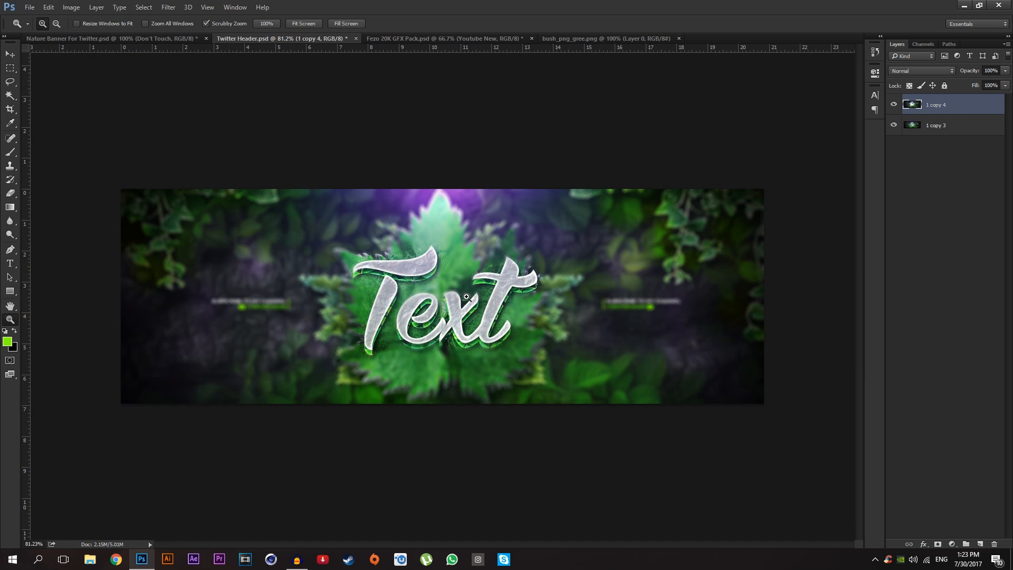
pyautogui.click(467, 298)
pyautogui.press('e')
pyautogui.moveTo(164, 301)
pyautogui.mouseDown()
pyautogui.moveTo(249, 304)
pyautogui.moveTo(168, 305)
pyautogui.mouseUp()
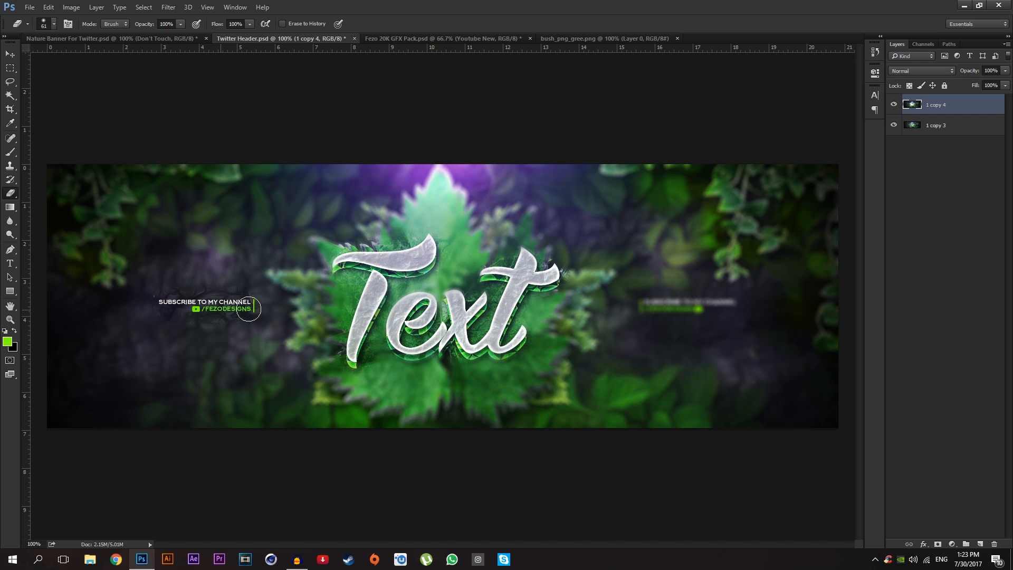
pyautogui.moveTo(641, 300)
pyautogui.mouseDown()
pyautogui.moveTo(739, 306)
pyautogui.moveTo(640, 303)
pyautogui.mouseUp()
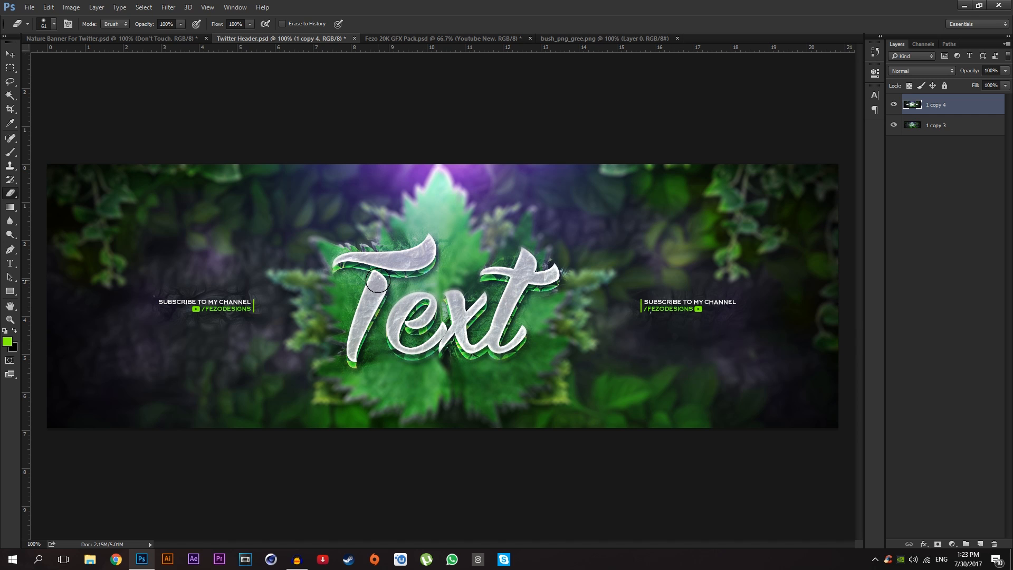
# Step: Erase the blur over the foliage and hanging vines on the banner's left side with the soft eraser enlarged to 361 px at 100% opacity
pyautogui.moveTo(273, 249); pyautogui.dragTo(356, 246)
pyautogui.moveTo(225, 212)
pyautogui.mouseDown()
pyautogui.moveTo(237, 181)
pyautogui.moveTo(211, 248)
pyautogui.mouseUp()
pyautogui.moveTo(80, 314)
pyautogui.mouseDown()
pyautogui.moveTo(172, 310)
pyautogui.moveTo(164, 190)
pyautogui.mouseUp()
pyautogui.click(100, 291)
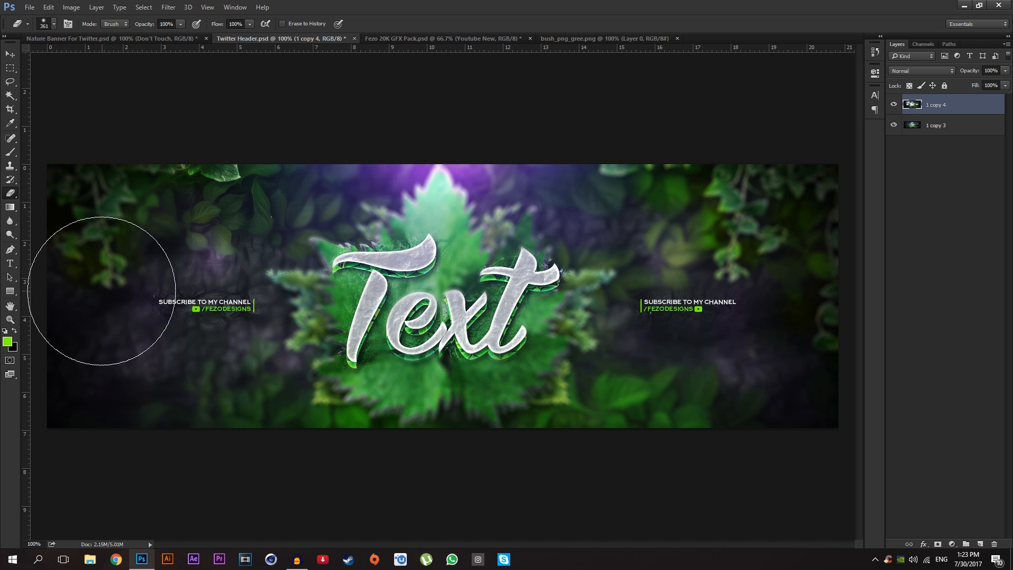
pyautogui.click(95, 294)
# Step: Erase the blur over the central leaf, using 44% eraser opacity on its lower part and 100% on its right side
pyautogui.moveTo(146, 25)
pyautogui.mouseDown()
pyautogui.moveTo(119, 33)
pyautogui.moveTo(147, 27)
pyautogui.mouseUp()
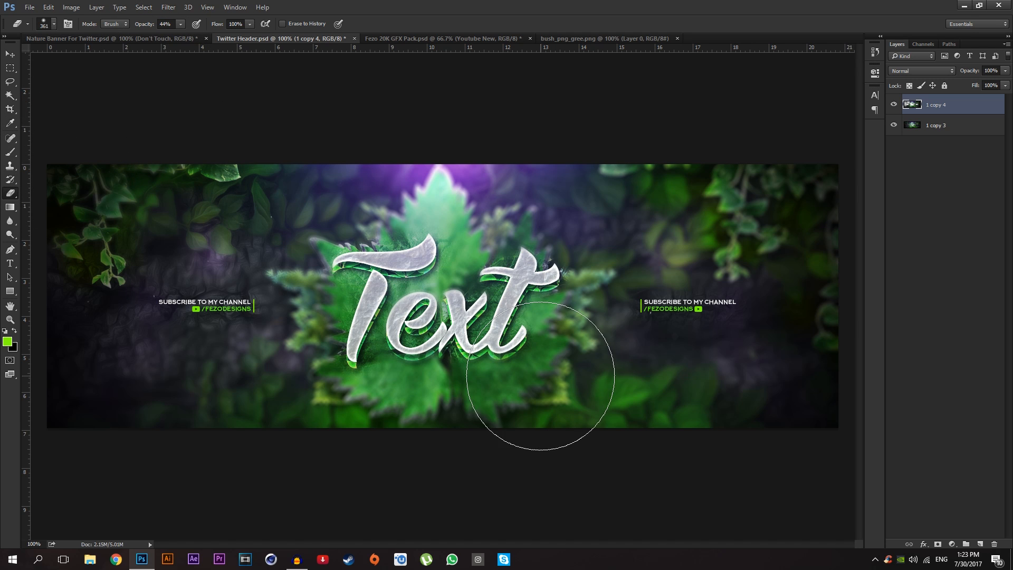
pyautogui.moveTo(347, 406); pyautogui.dragTo(379, 422)
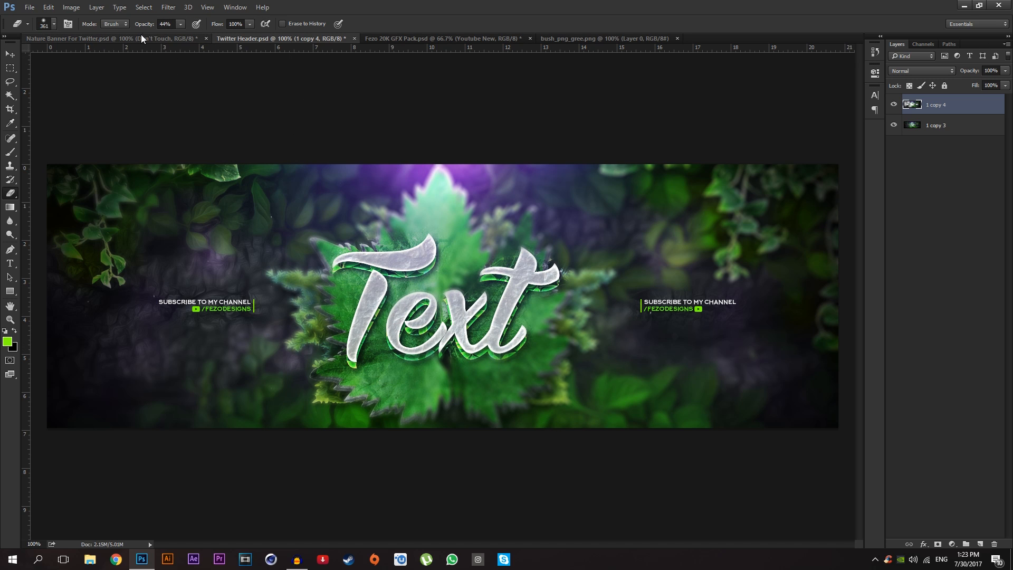
pyautogui.moveTo(144, 26); pyautogui.dragTo(221, 32)
pyautogui.moveTo(540, 349)
pyautogui.mouseDown()
pyautogui.moveTo(493, 388)
pyautogui.moveTo(555, 317)
pyautogui.moveTo(538, 250)
pyautogui.moveTo(514, 249)
pyautogui.moveTo(554, 352)
pyautogui.moveTo(447, 257)
pyautogui.moveTo(391, 244)
pyautogui.mouseUp()
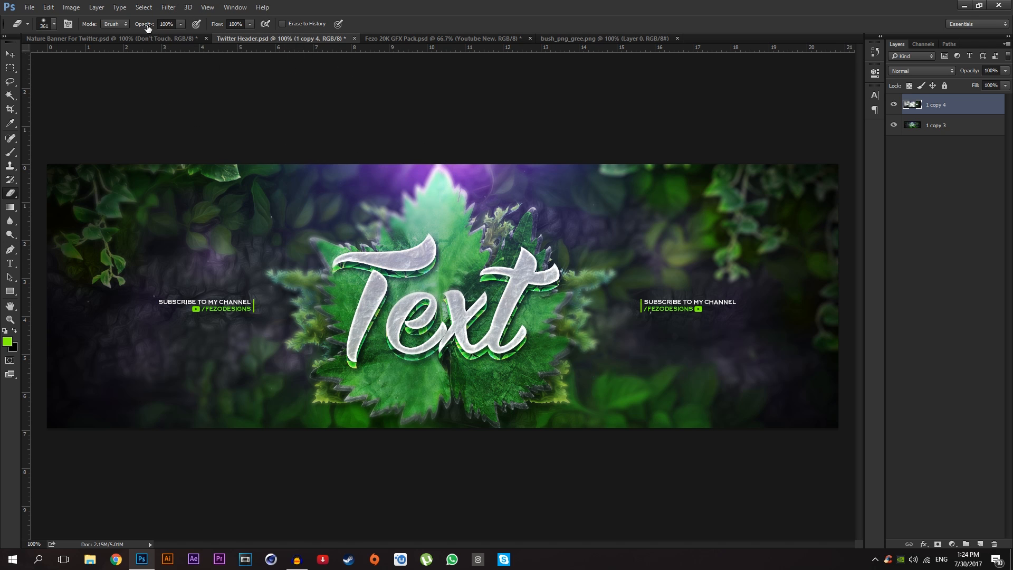
# Step: Erase the blur along the central leaf's upper left edge with a 225 px eraser at 82% opacity
pyautogui.moveTo(147, 29); pyautogui.dragTo(135, 27)
pyautogui.moveTo(378, 243)
pyautogui.mouseDown()
pyautogui.moveTo(387, 243)
pyautogui.moveTo(350, 241)
pyautogui.moveTo(333, 189)
pyautogui.mouseUp()
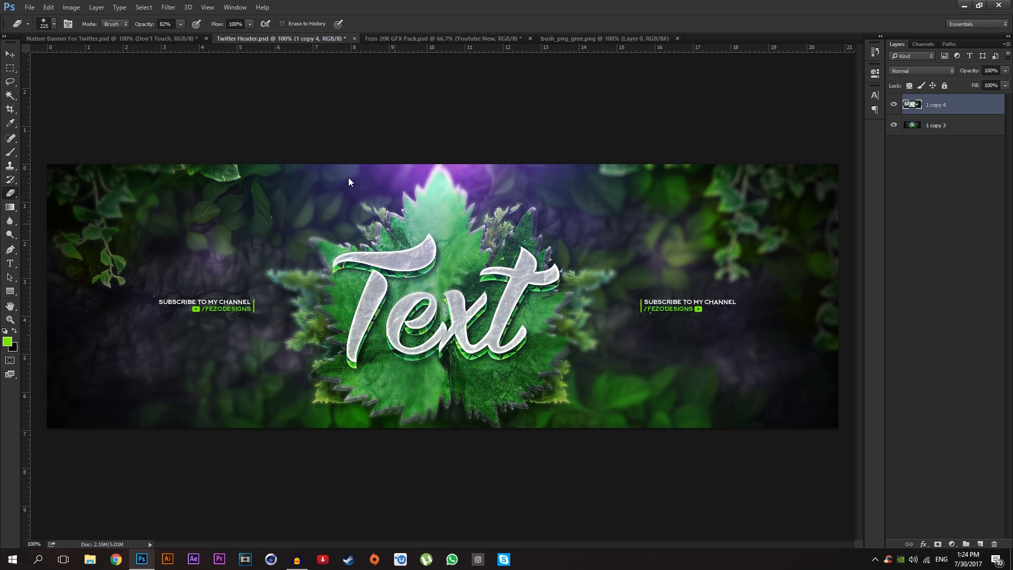
pyautogui.moveTo(395, 237); pyautogui.dragTo(425, 239)
# Step: Erase the blur over the background around the leaf and the right-hand hanging vines with a 299 px eraser at 82% opacity
pyautogui.click(375, 209)
pyautogui.click(585, 147)
pyautogui.click(776, 298)
pyautogui.click(497, 411)
pyautogui.click(272, 368)
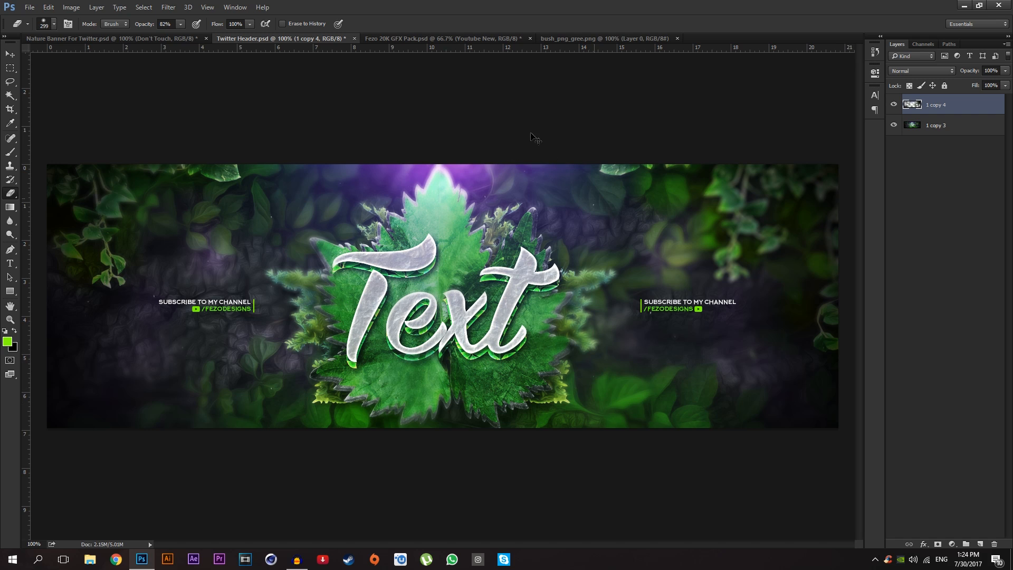
pyautogui.click(737, 257)
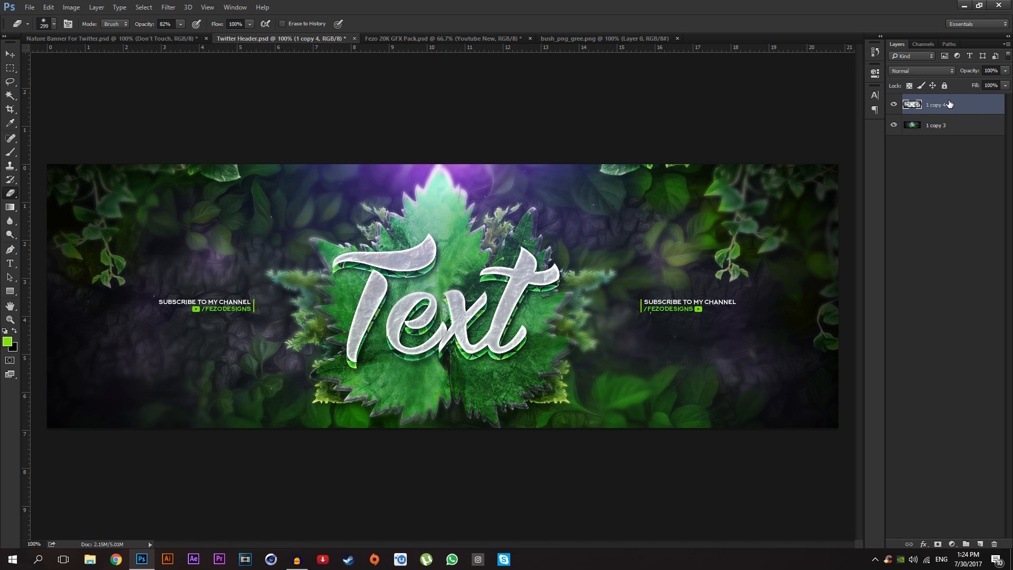
# Step: Set the blurred layer's opacity to 64% and compare the header with the Nature Banner For Twitter reference
pyautogui.click(991, 71)
pyautogui.write('6')
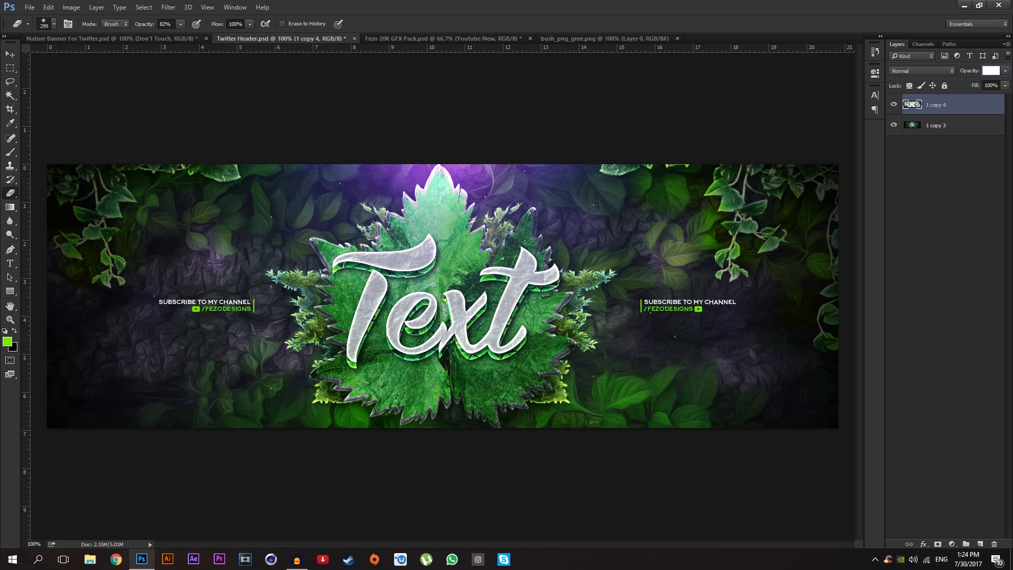
pyautogui.write('4')
pyautogui.press('Return')
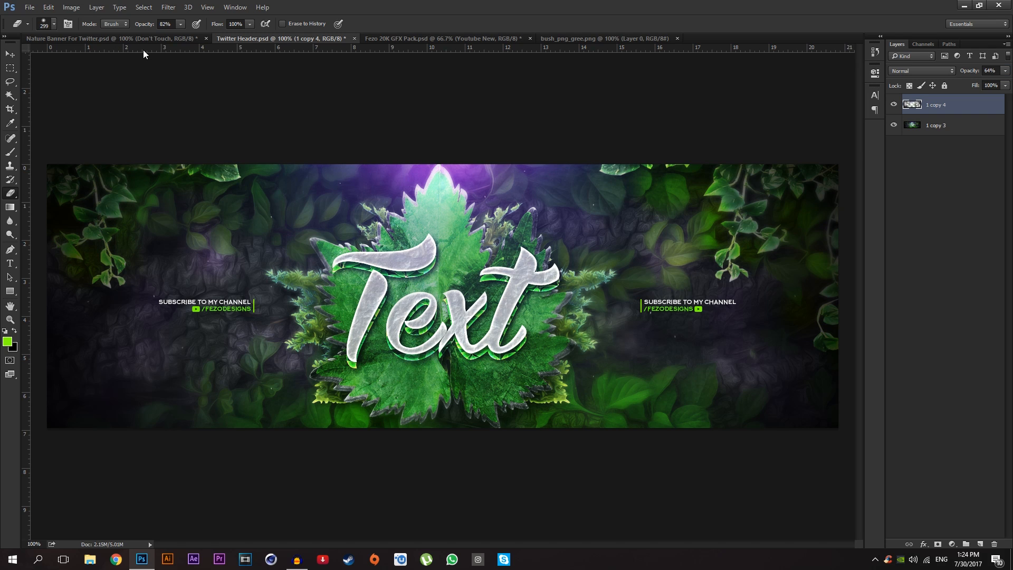
pyautogui.click(109, 39)
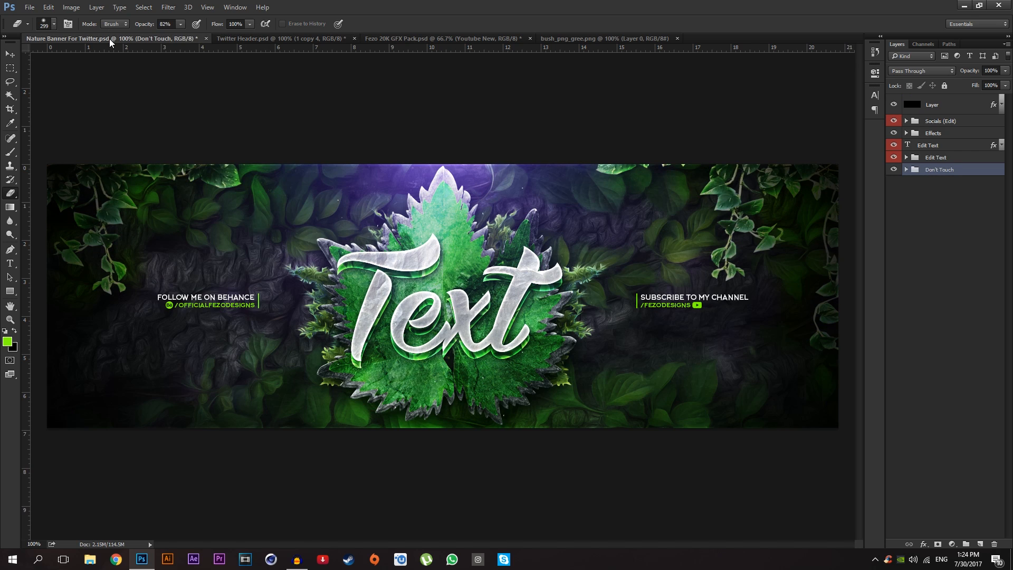
pyautogui.click(244, 39)
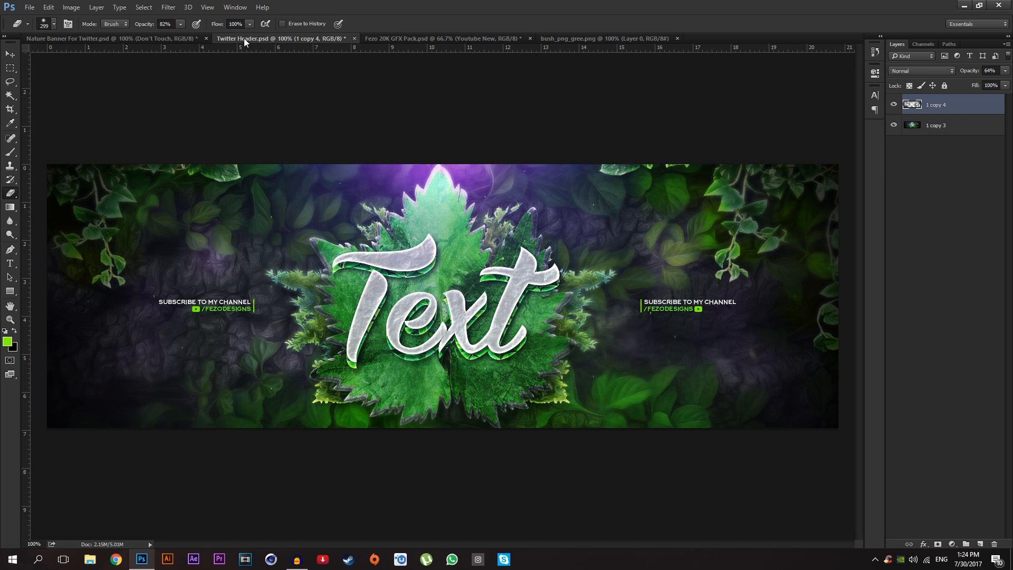
pyautogui.click(144, 38)
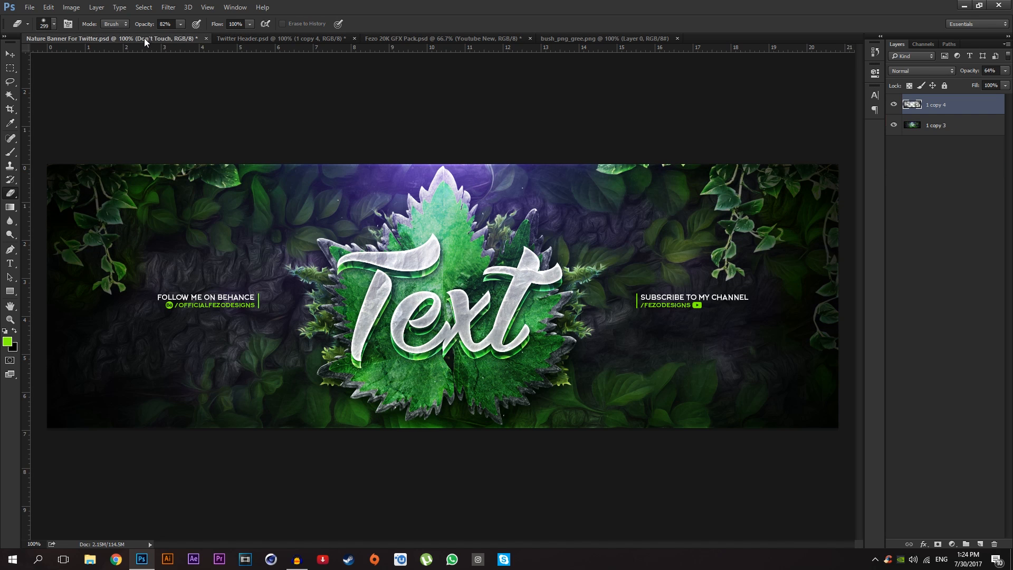
pyautogui.click(261, 37)
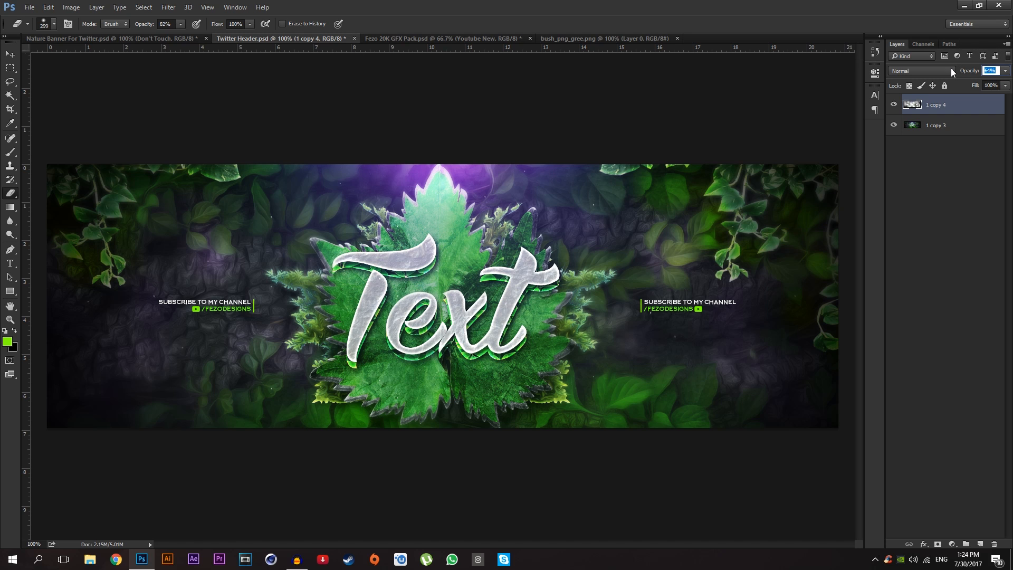
# Step: Set the blurred layer's opacity to 45%, compare the header with the reference banner again, and switch to the Move tool
pyautogui.write('45')
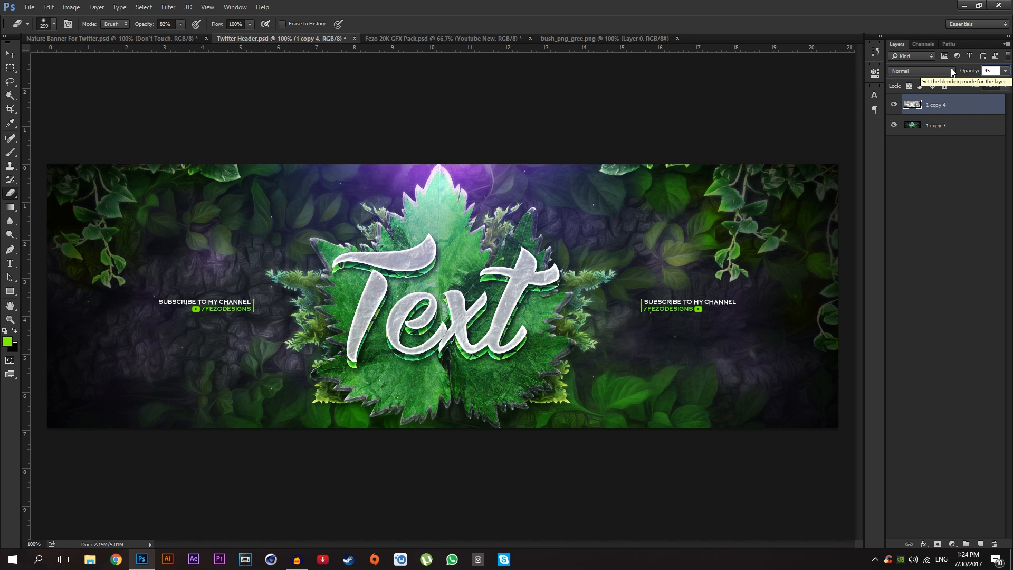
pyautogui.press('Return')
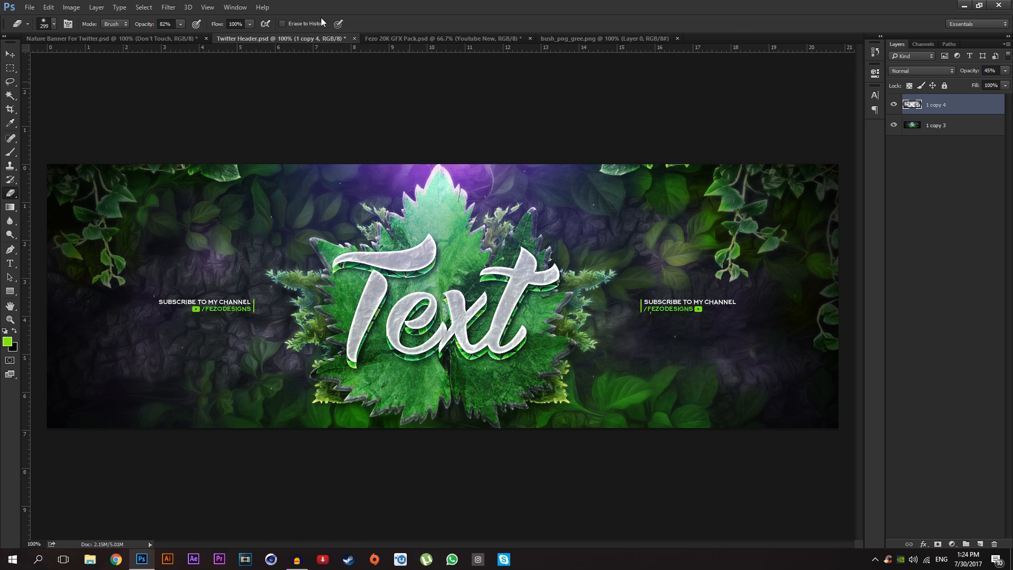
pyautogui.click(141, 39)
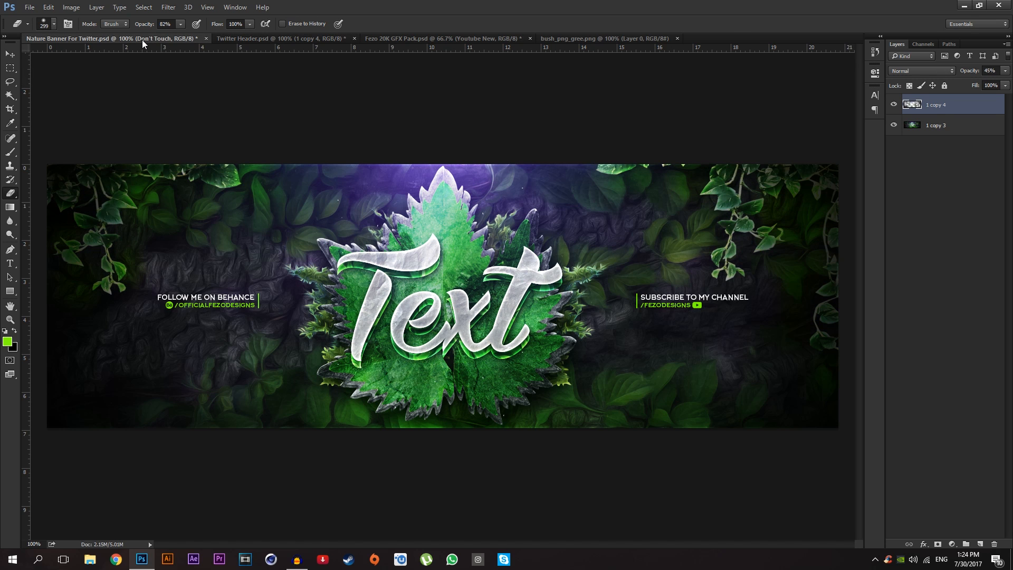
pyautogui.click(295, 39)
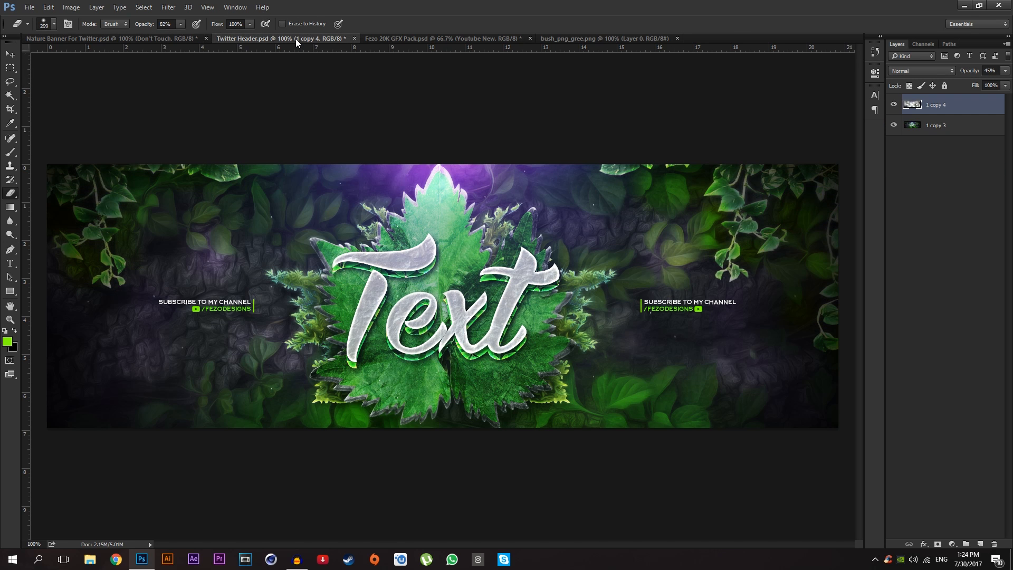
pyautogui.click(11, 55)
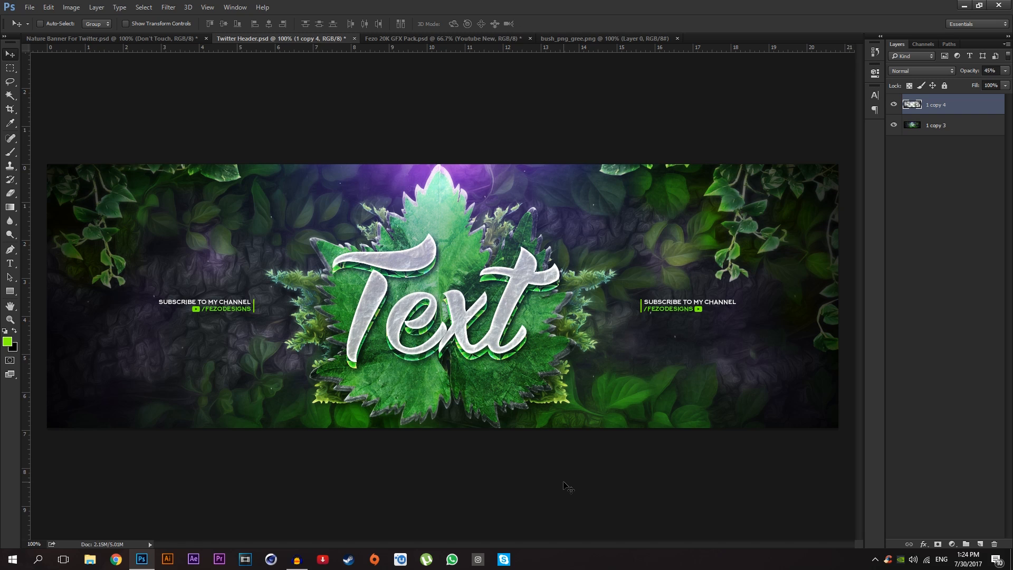